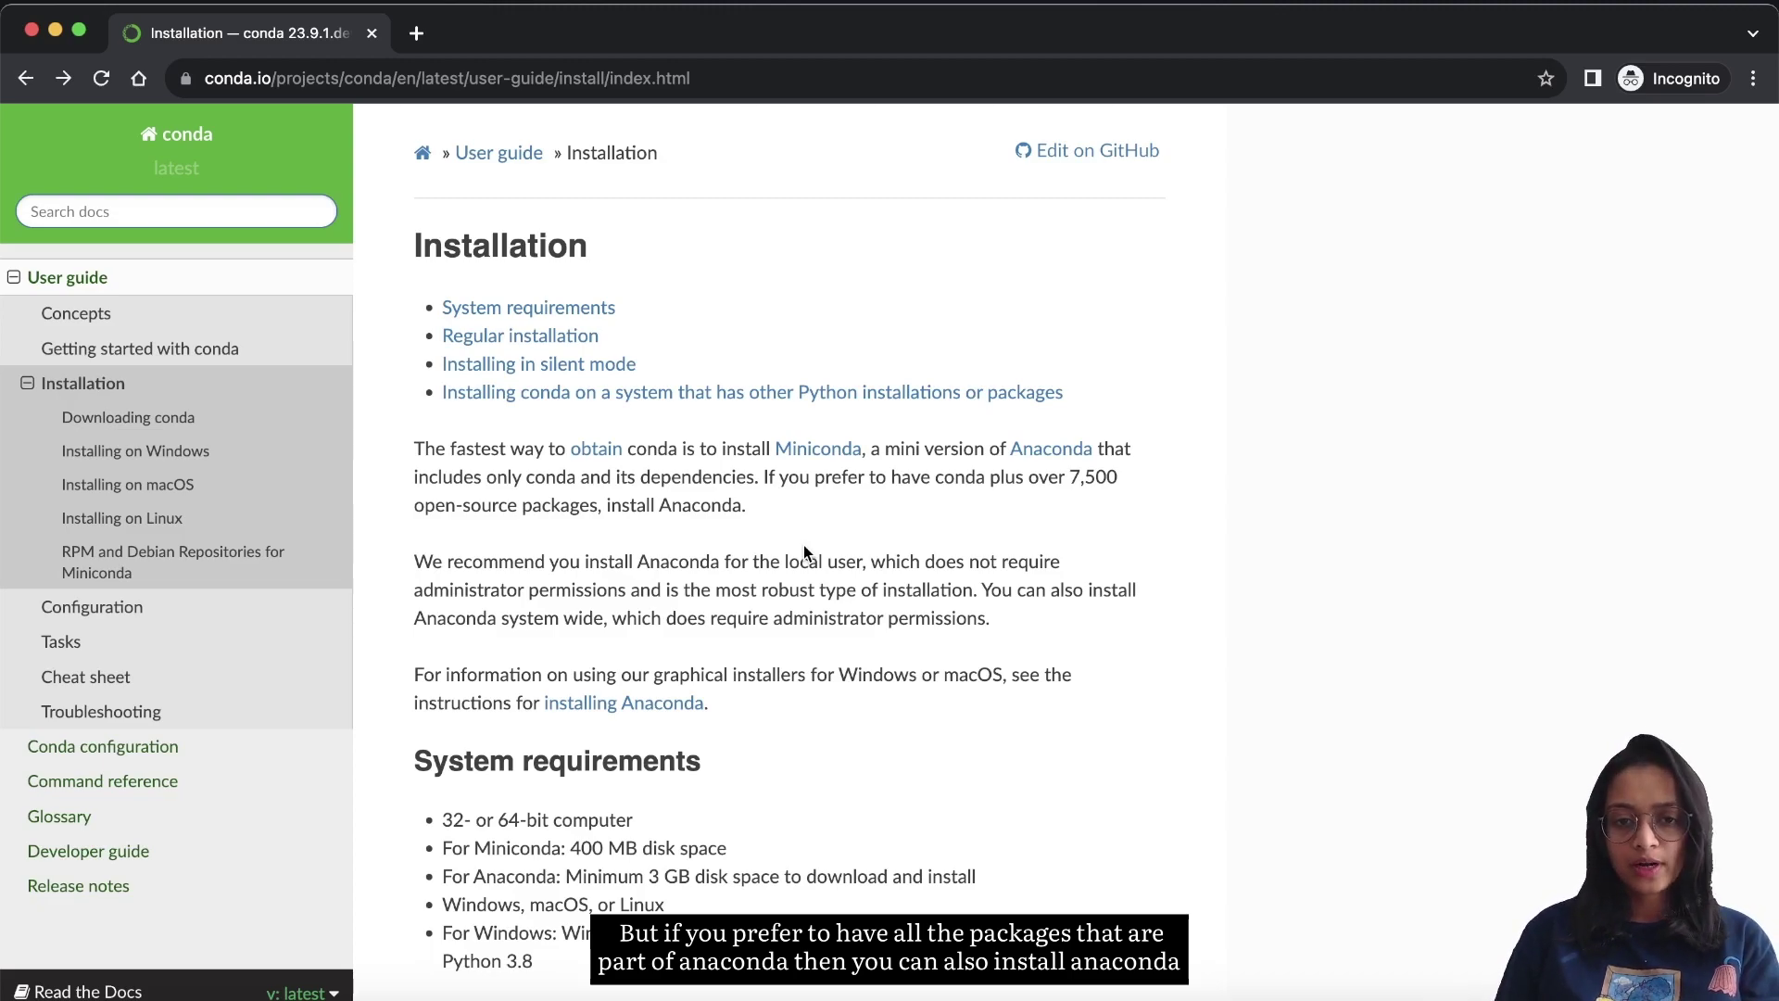
Step: Examine the disk space requirements for Miniconda and Anaconda in the system requirements section
scroll(803, 548, down, 3)
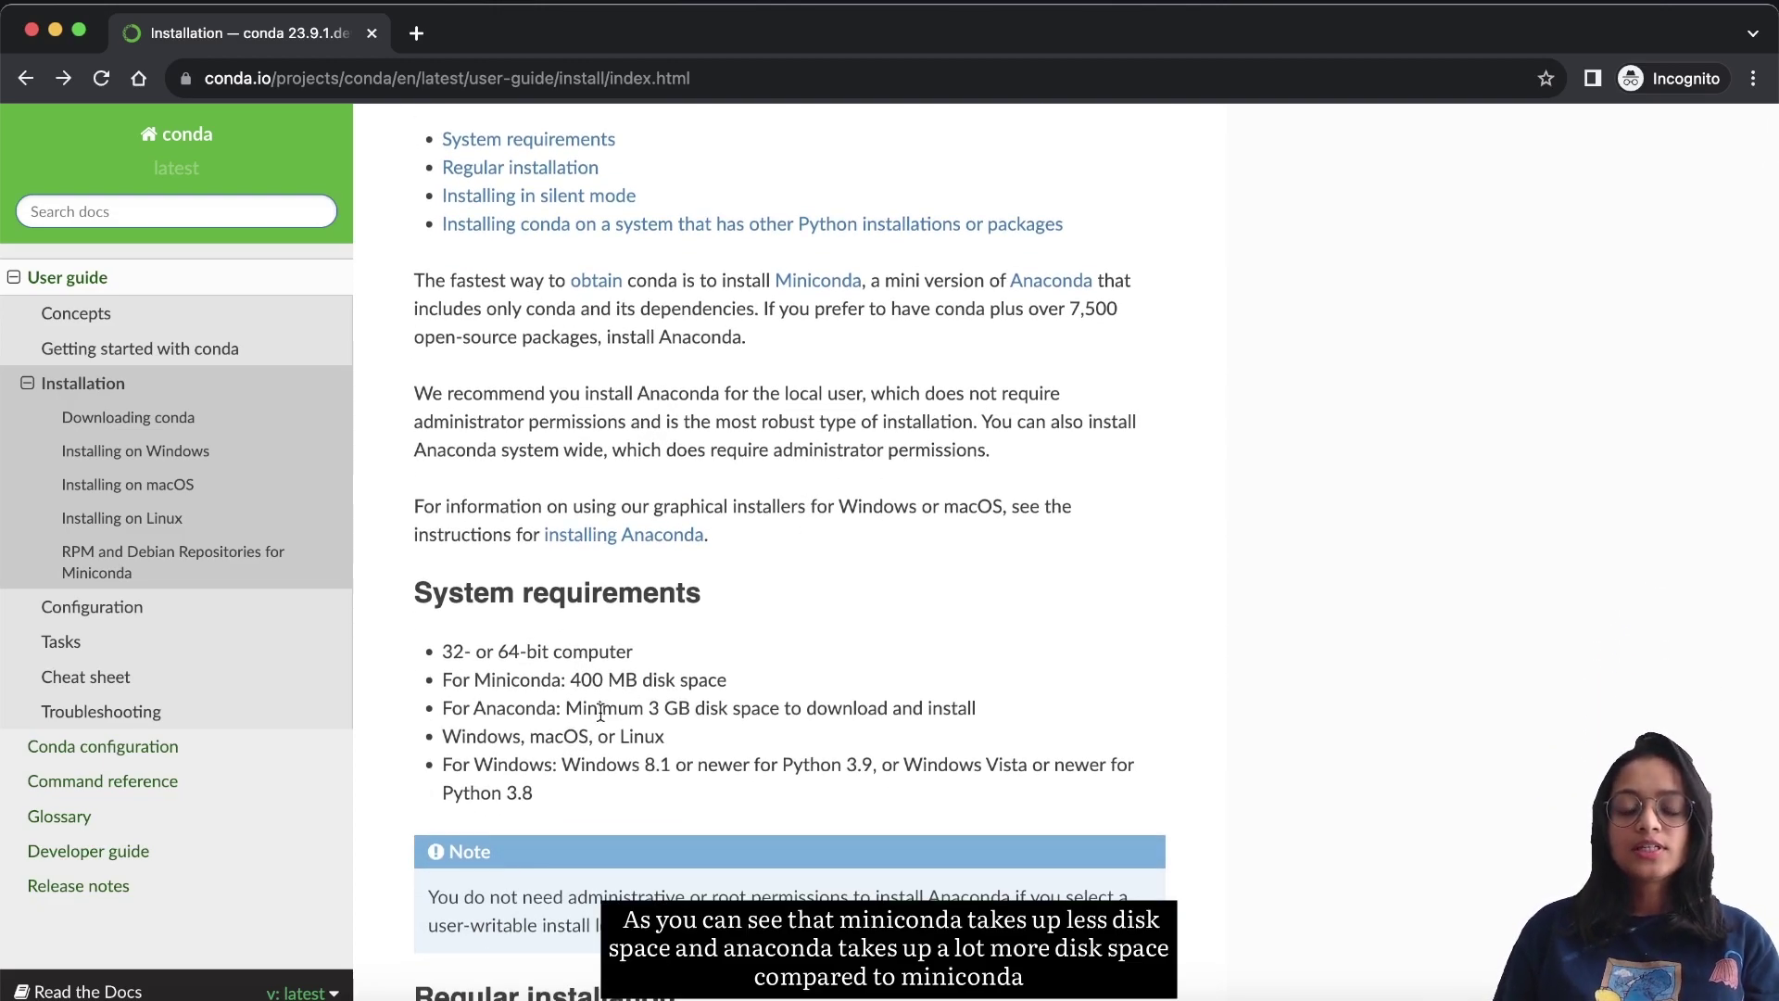
drag(566, 681, 751, 689)
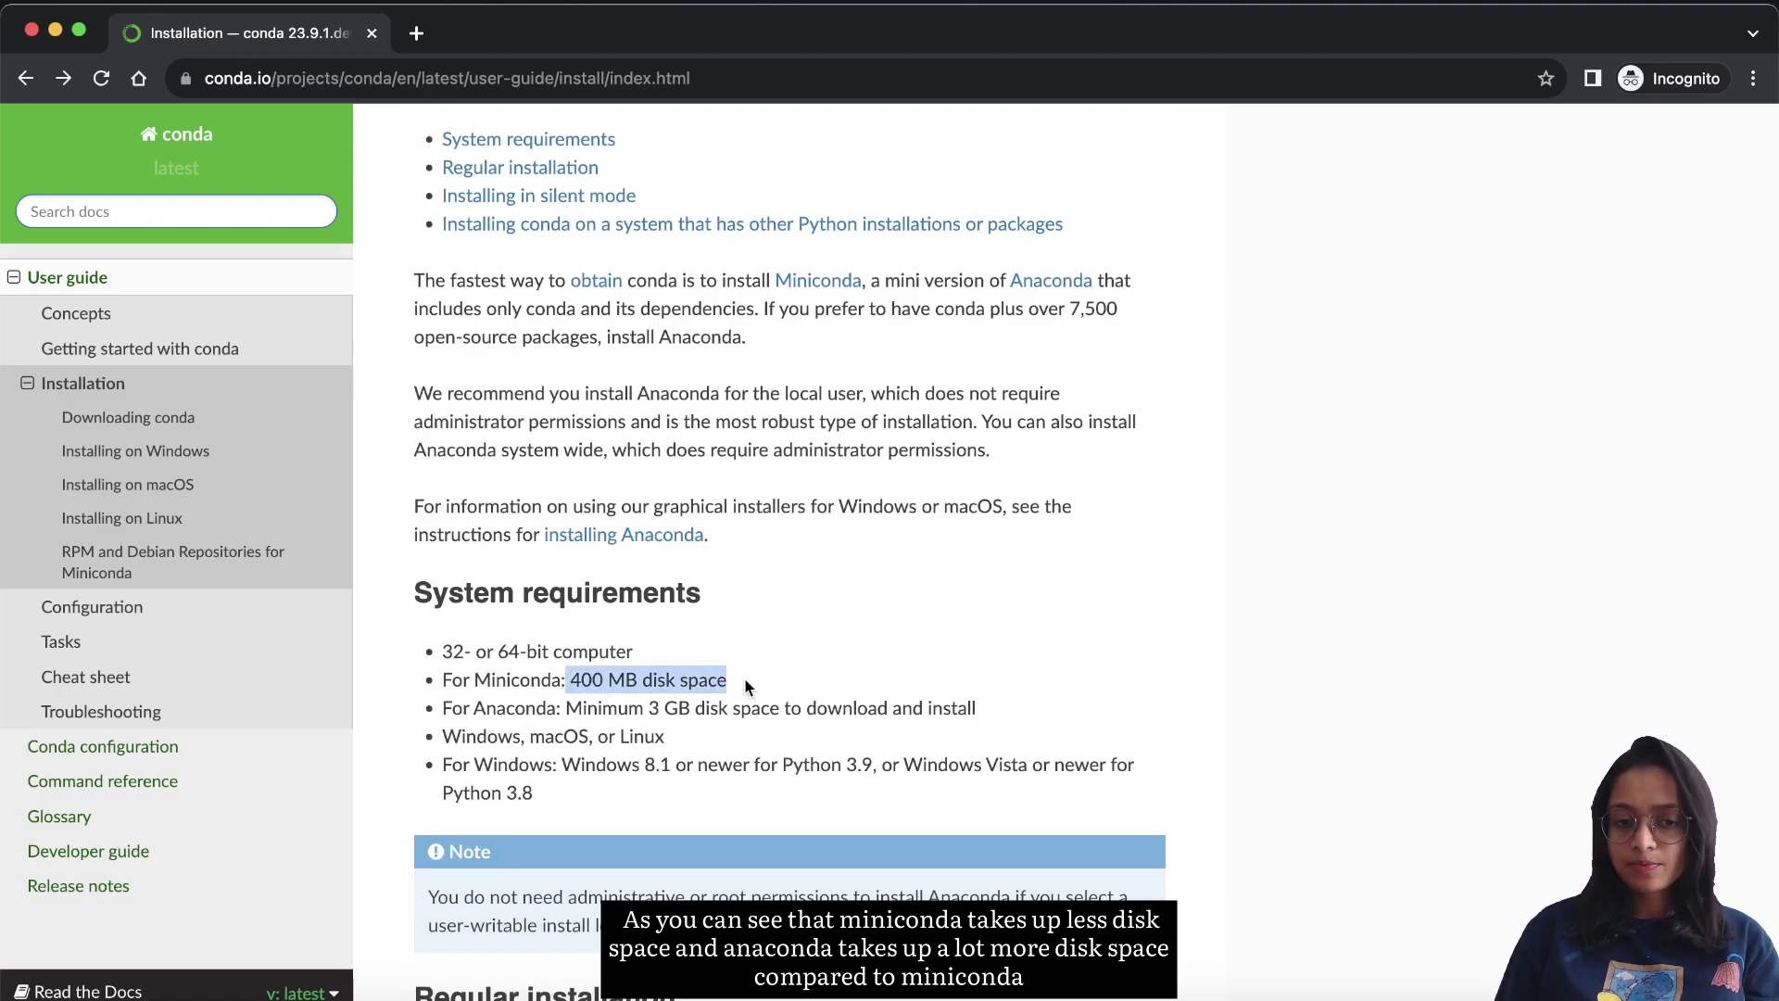
drag(565, 709, 1020, 721)
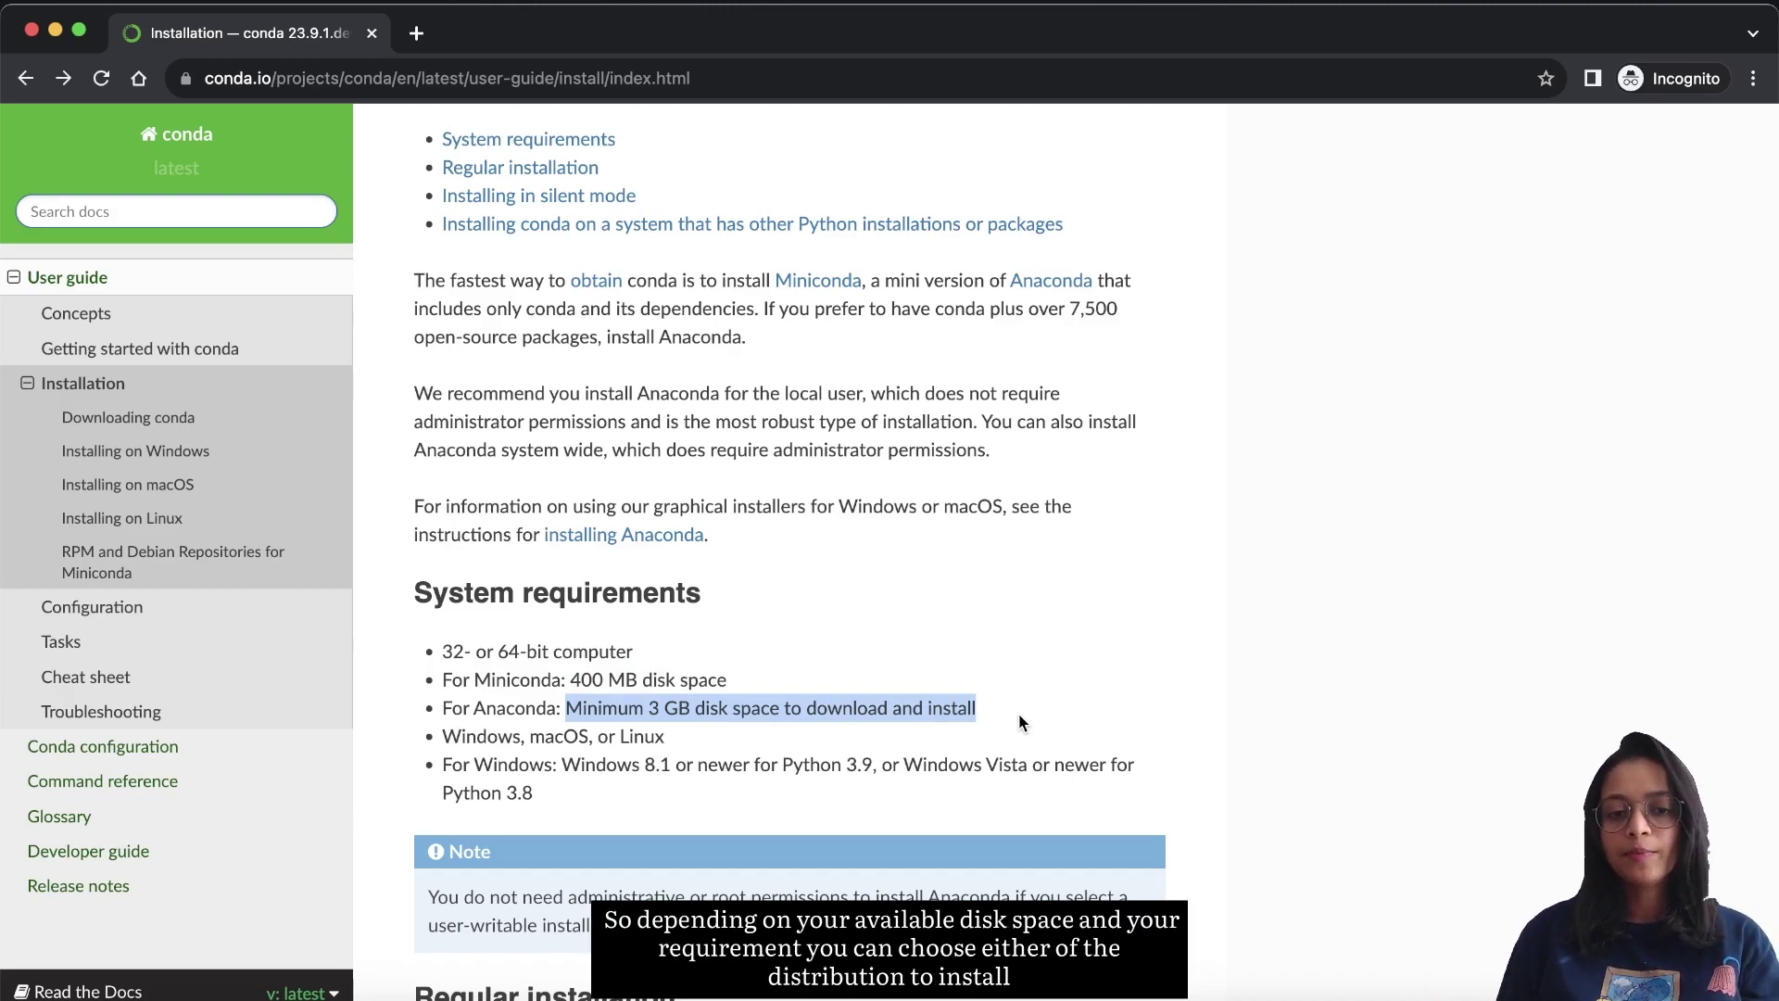
click(1030, 648)
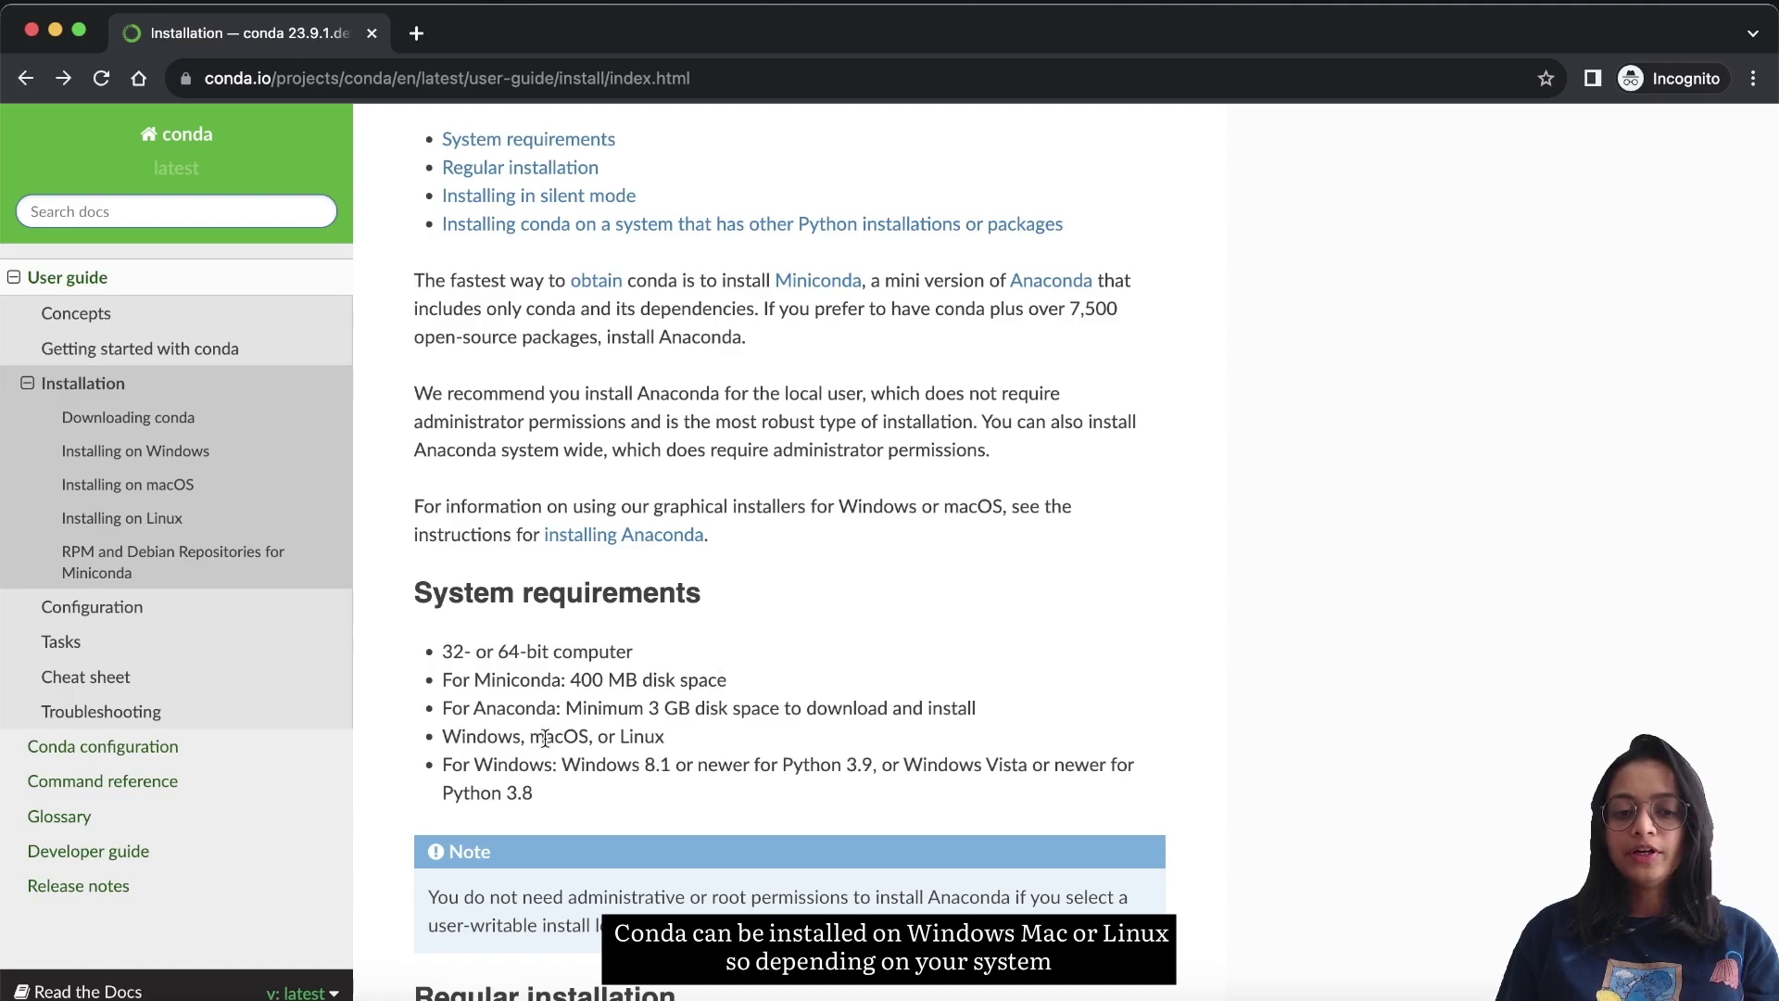
Step: Review the operating systems under Regular installation and open the macOS installation instructions in a new tab
scroll(675, 715, down, 5)
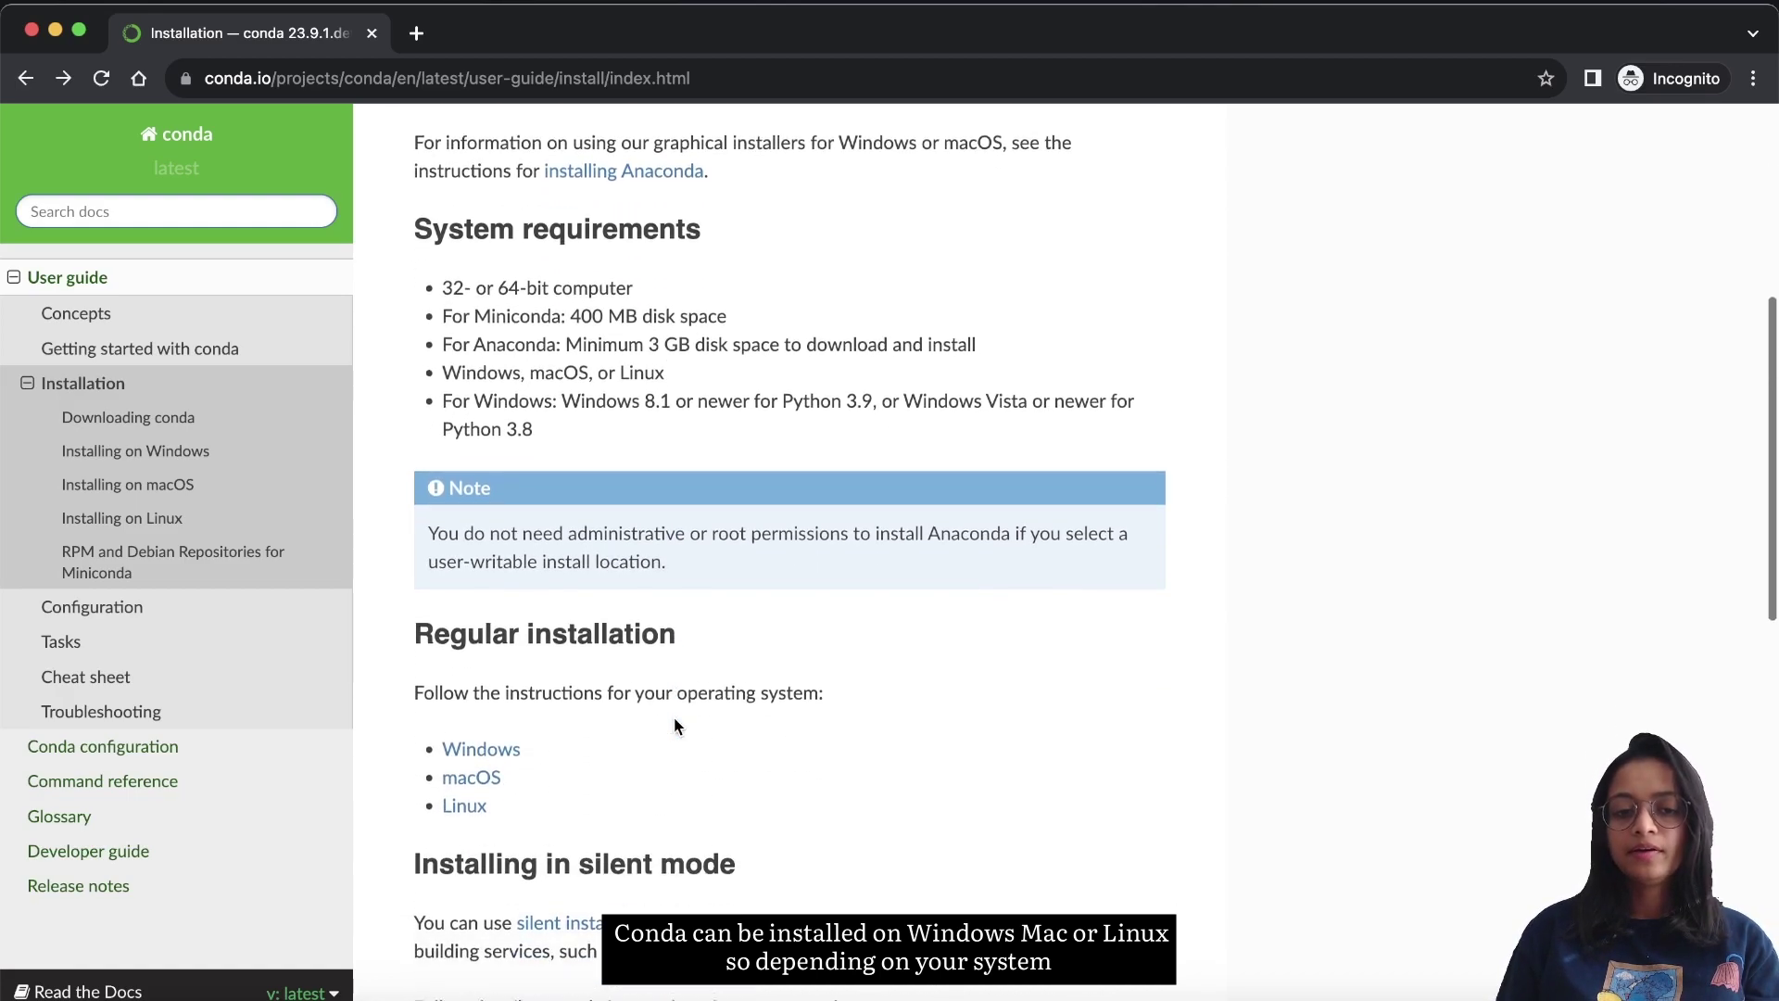
drag(529, 808, 419, 719)
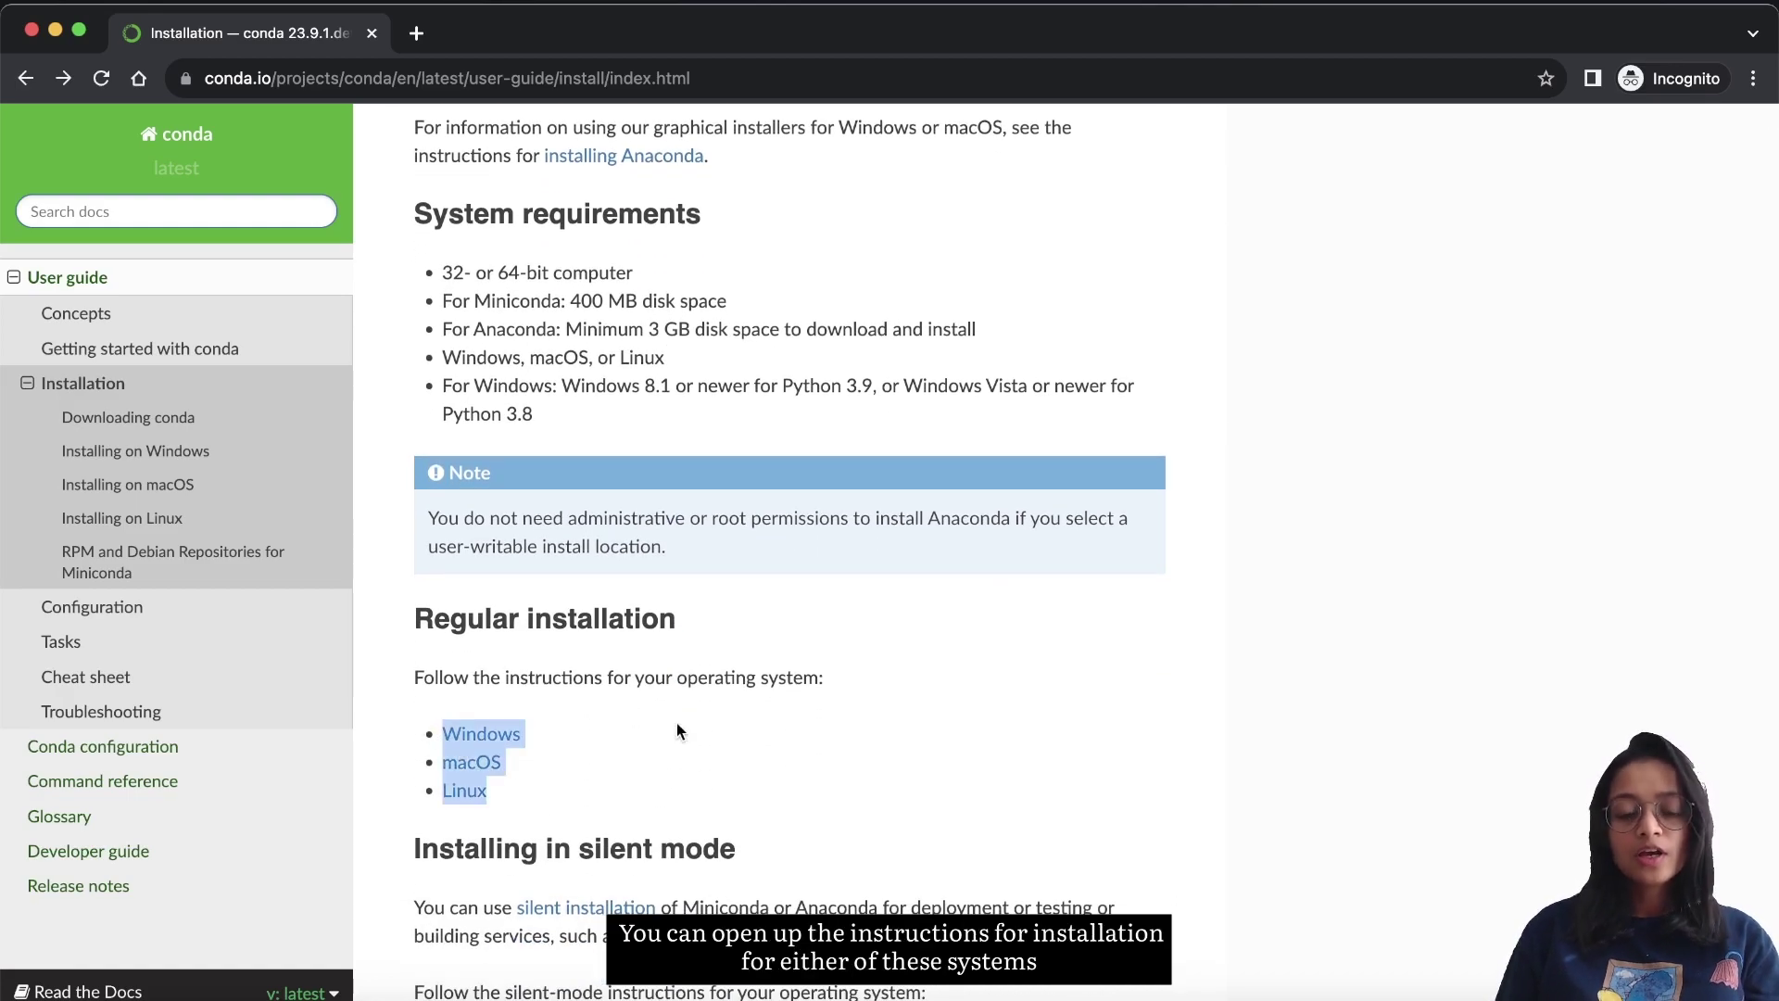
click(704, 742)
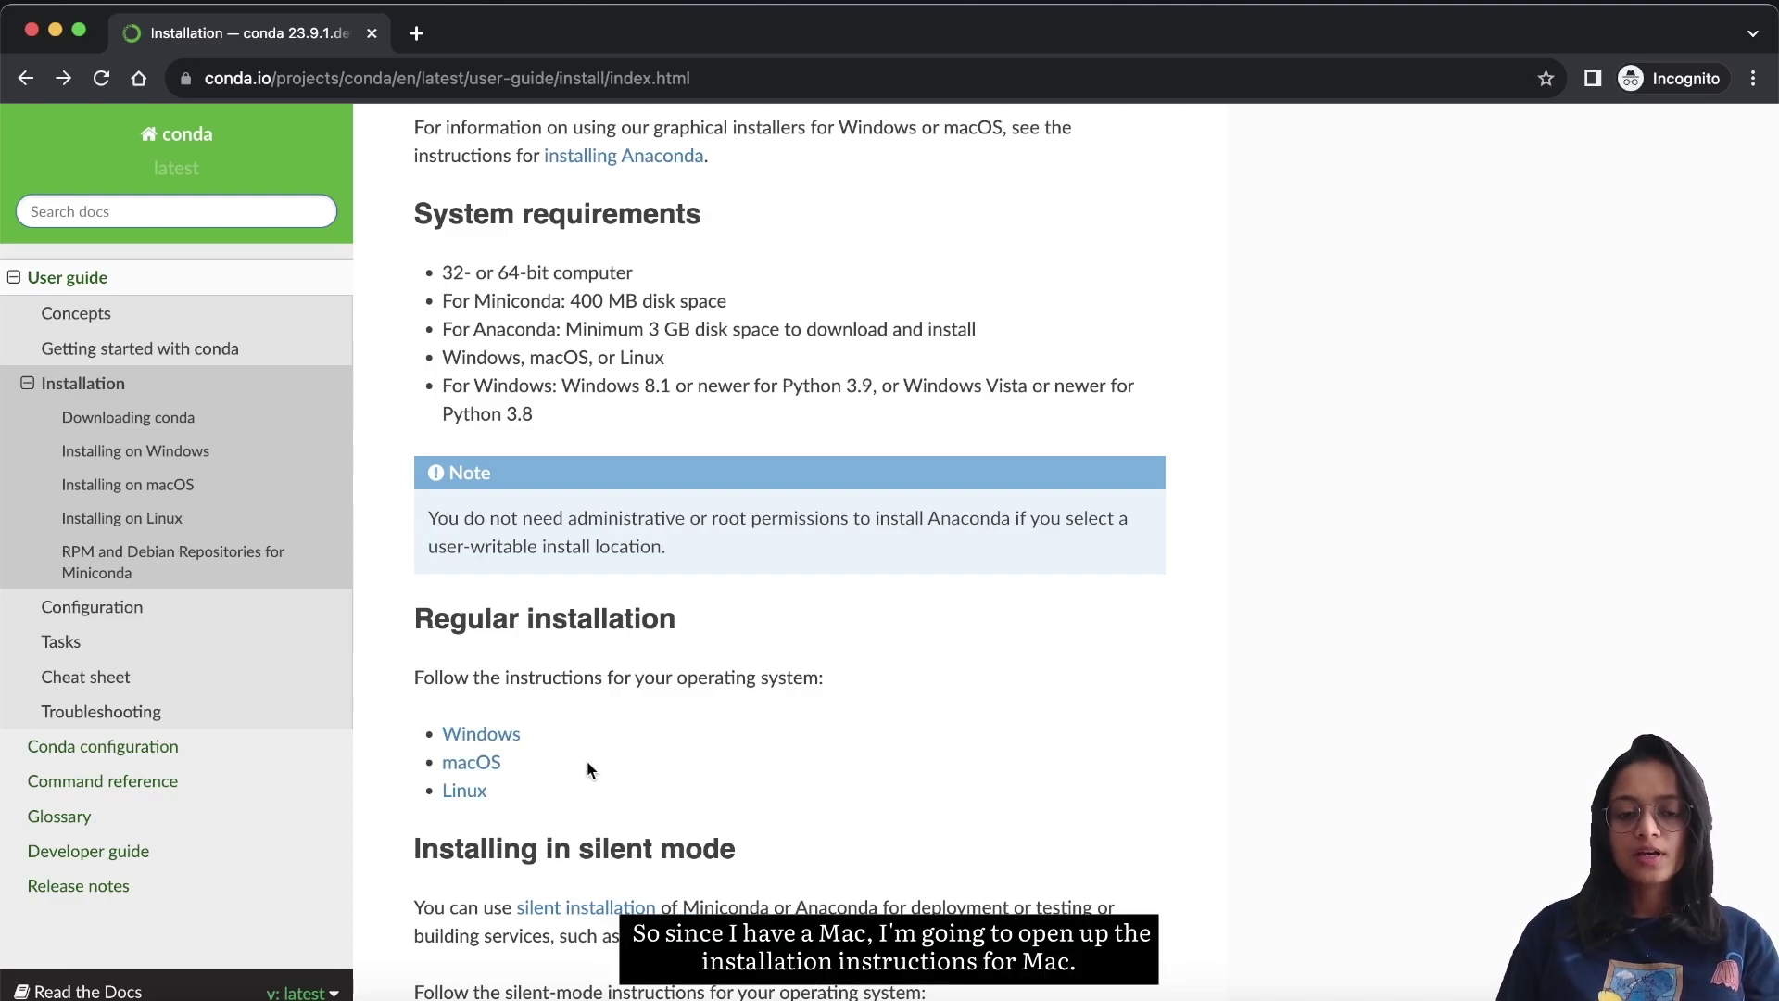
right_click(482, 764)
click(537, 631)
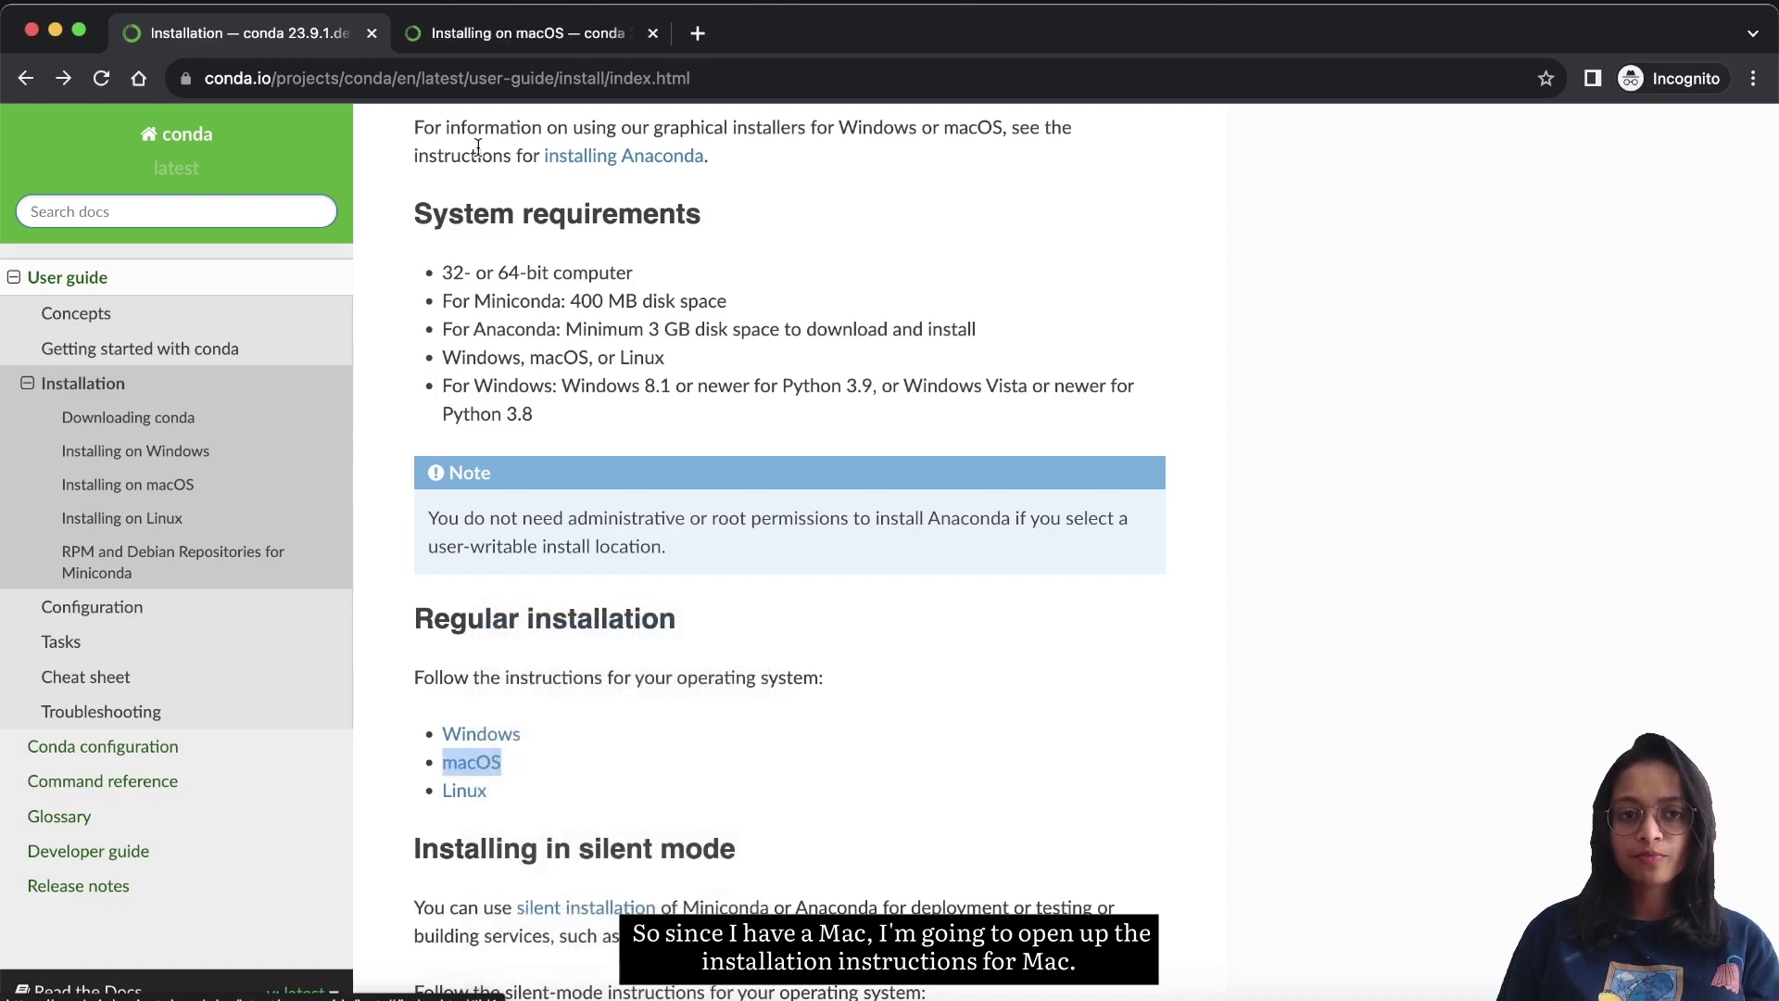
click(519, 34)
scroll(943, 553, down, 1)
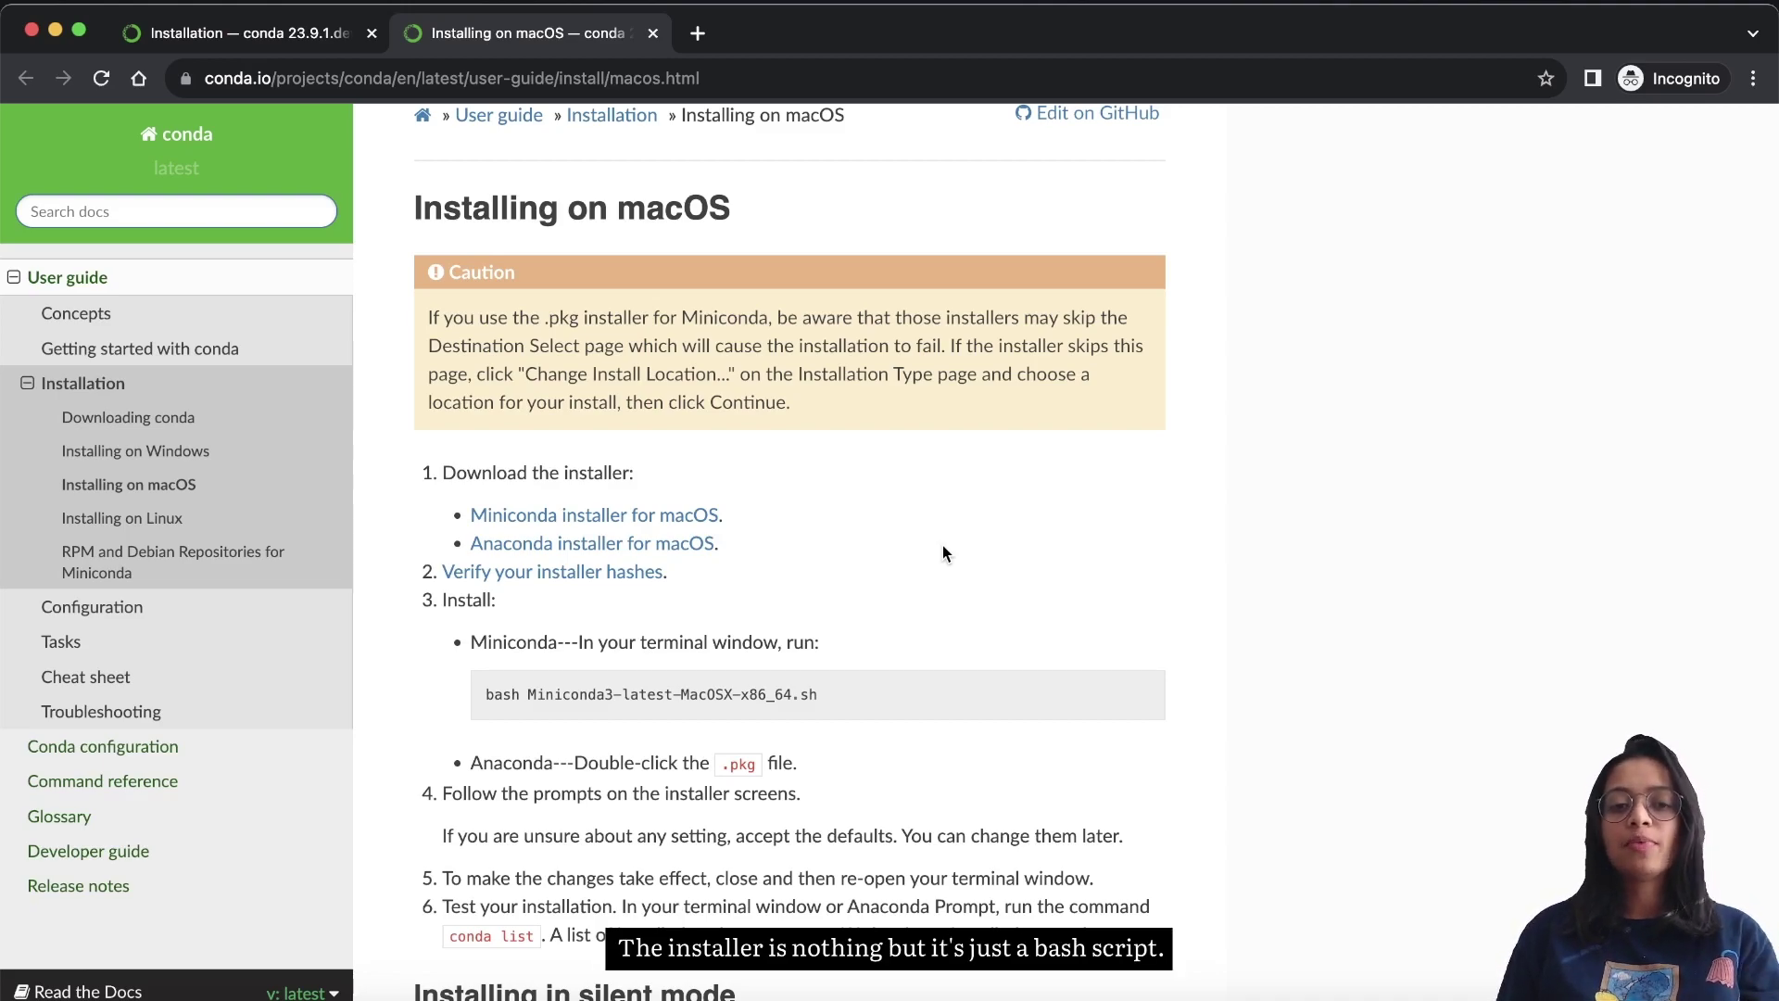
Step: Open the Miniconda installer page for macOS in a new tab and go to its latest installer links table
right_click(639, 526)
click(677, 530)
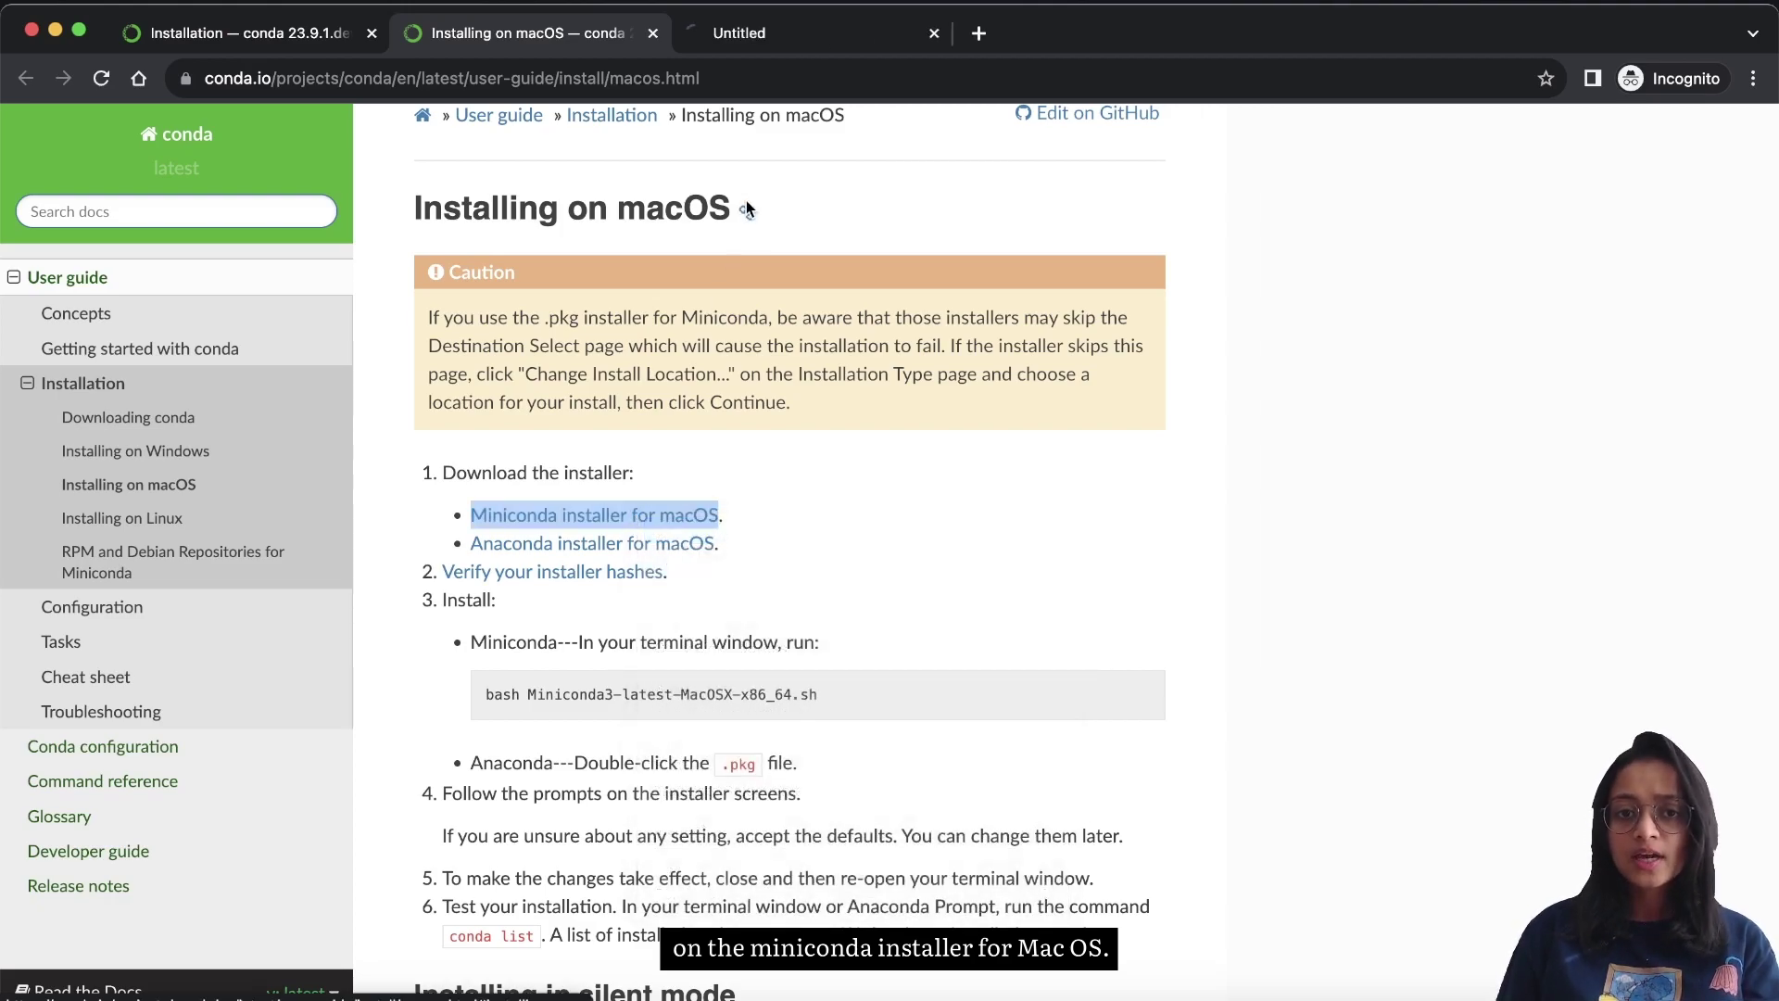
click(782, 36)
scroll(792, 632, down, 3)
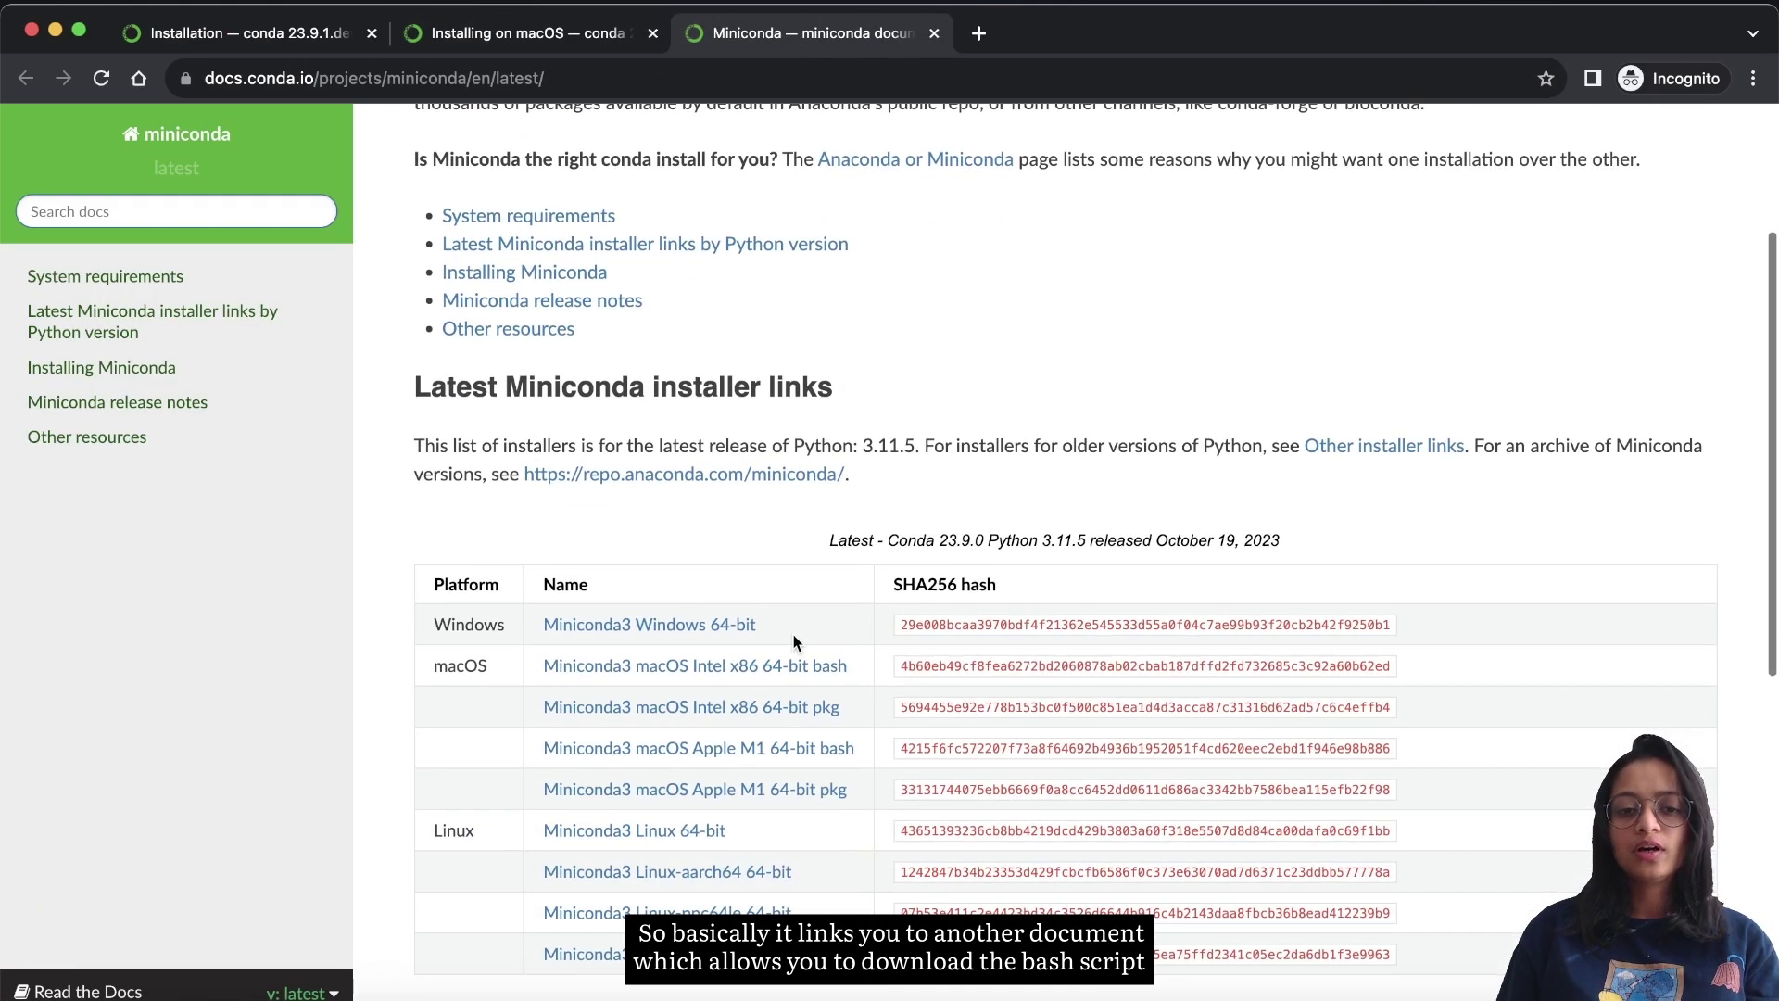
scroll(792, 632, down, 2)
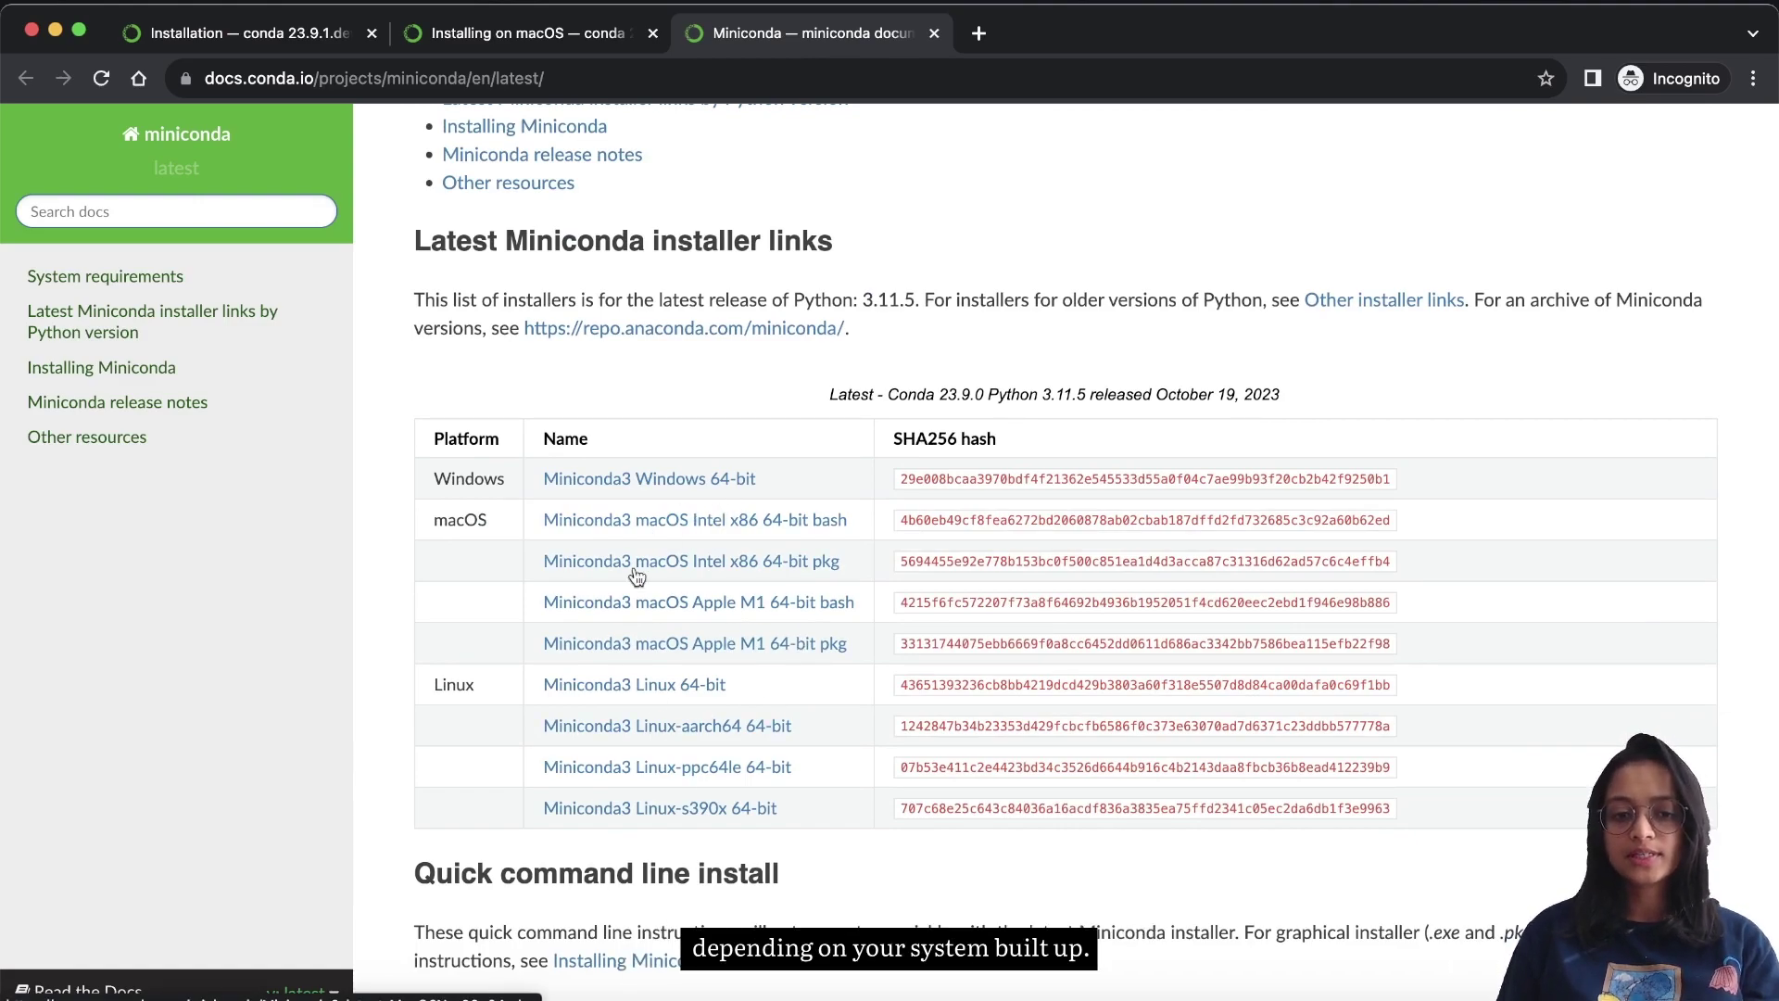
Step: Return to the Installing on macOS page and review the remaining installation instructions
key(ctrl+shift+Tab)
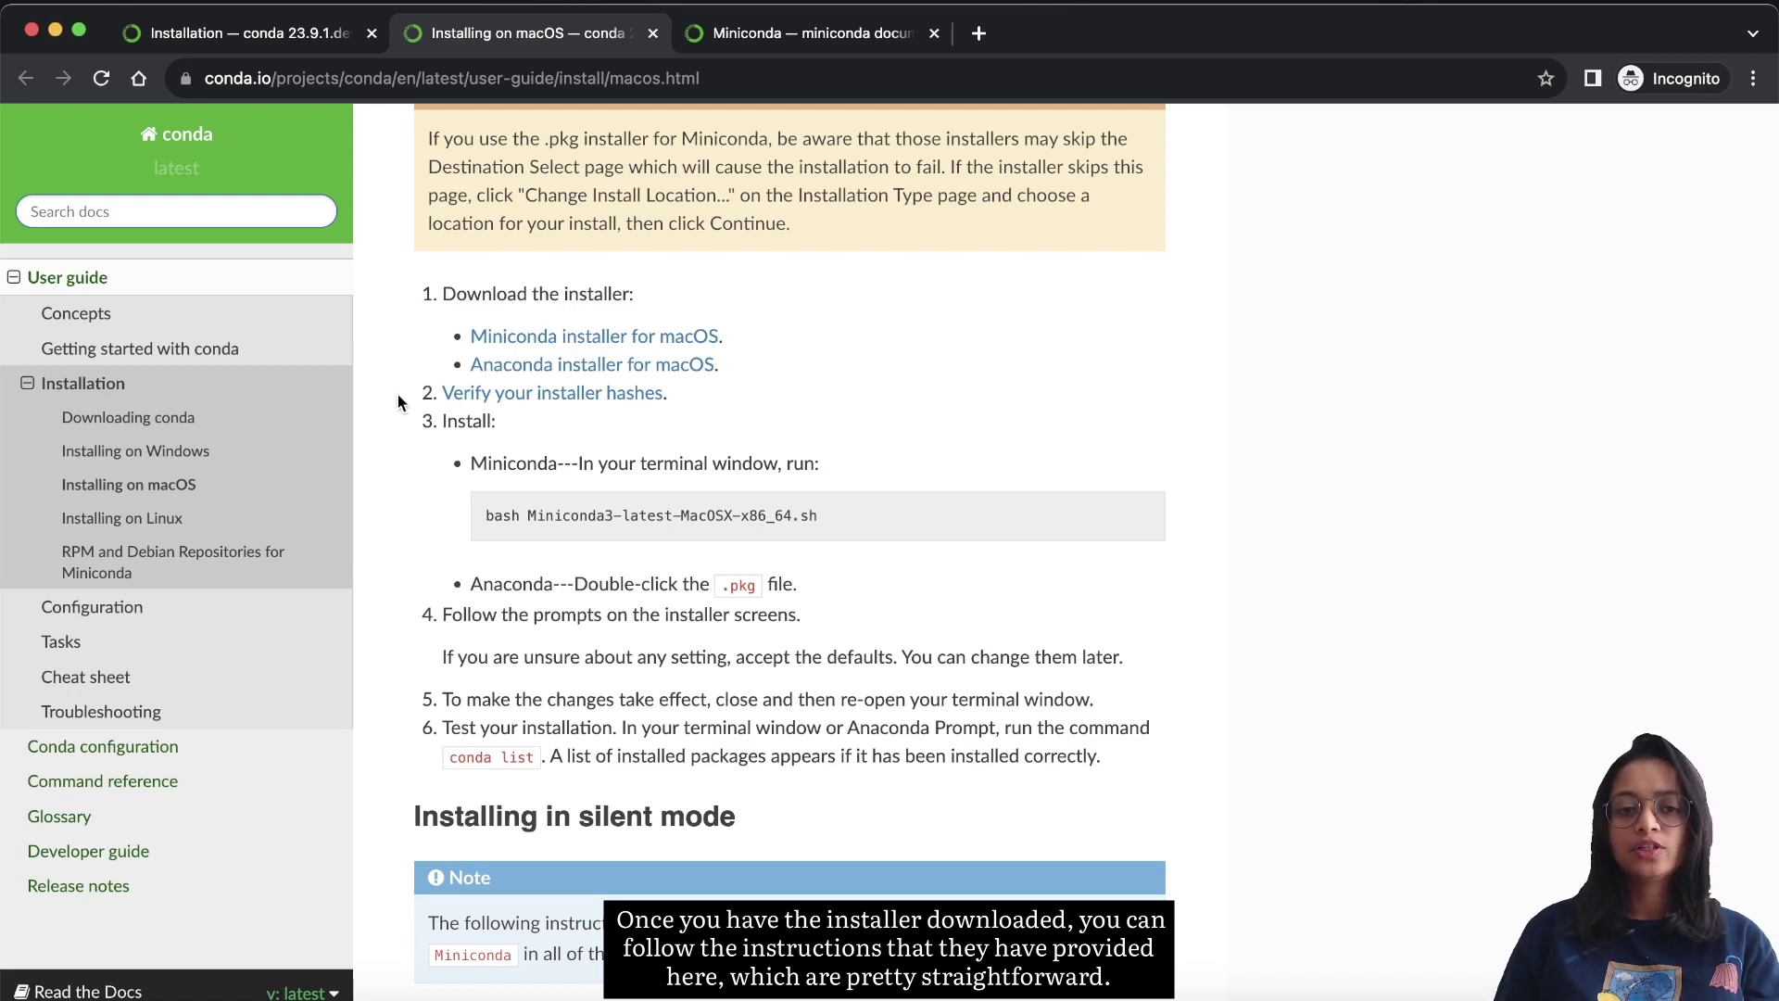
drag(398, 393, 1148, 750)
click(1144, 754)
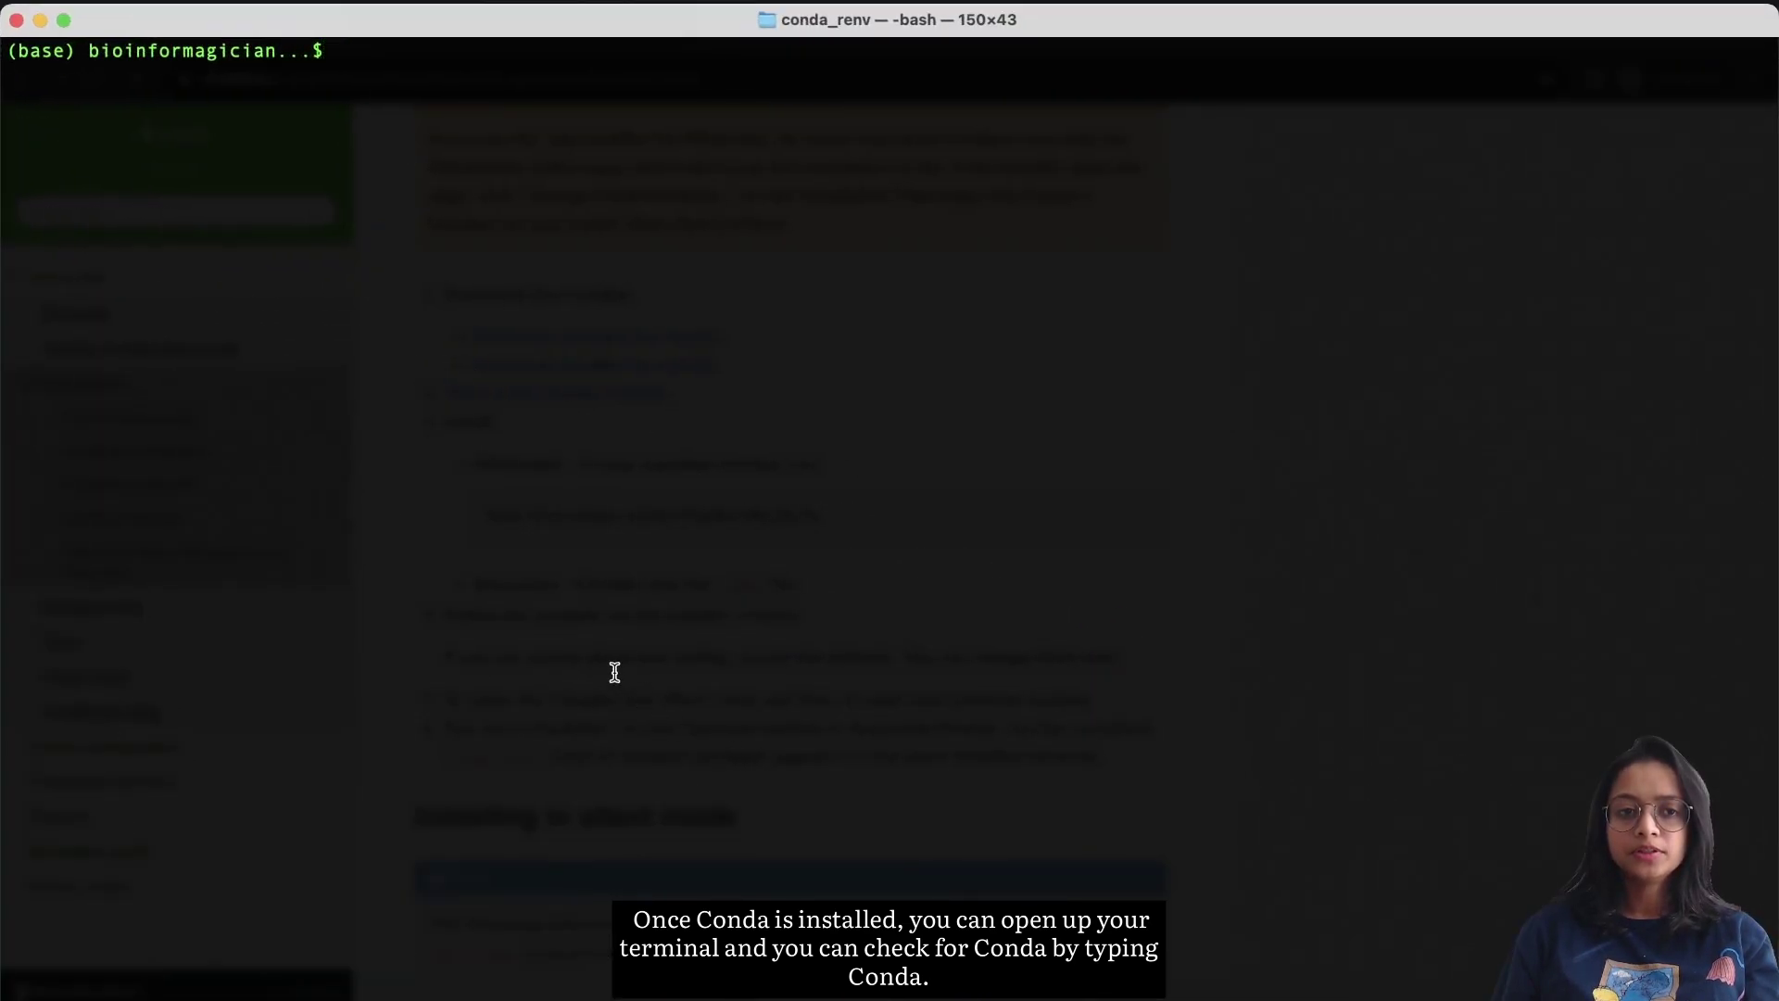
Step: Switch to Terminal and run "conda" on its own to display and review its help page
key(Return)
text(conda)
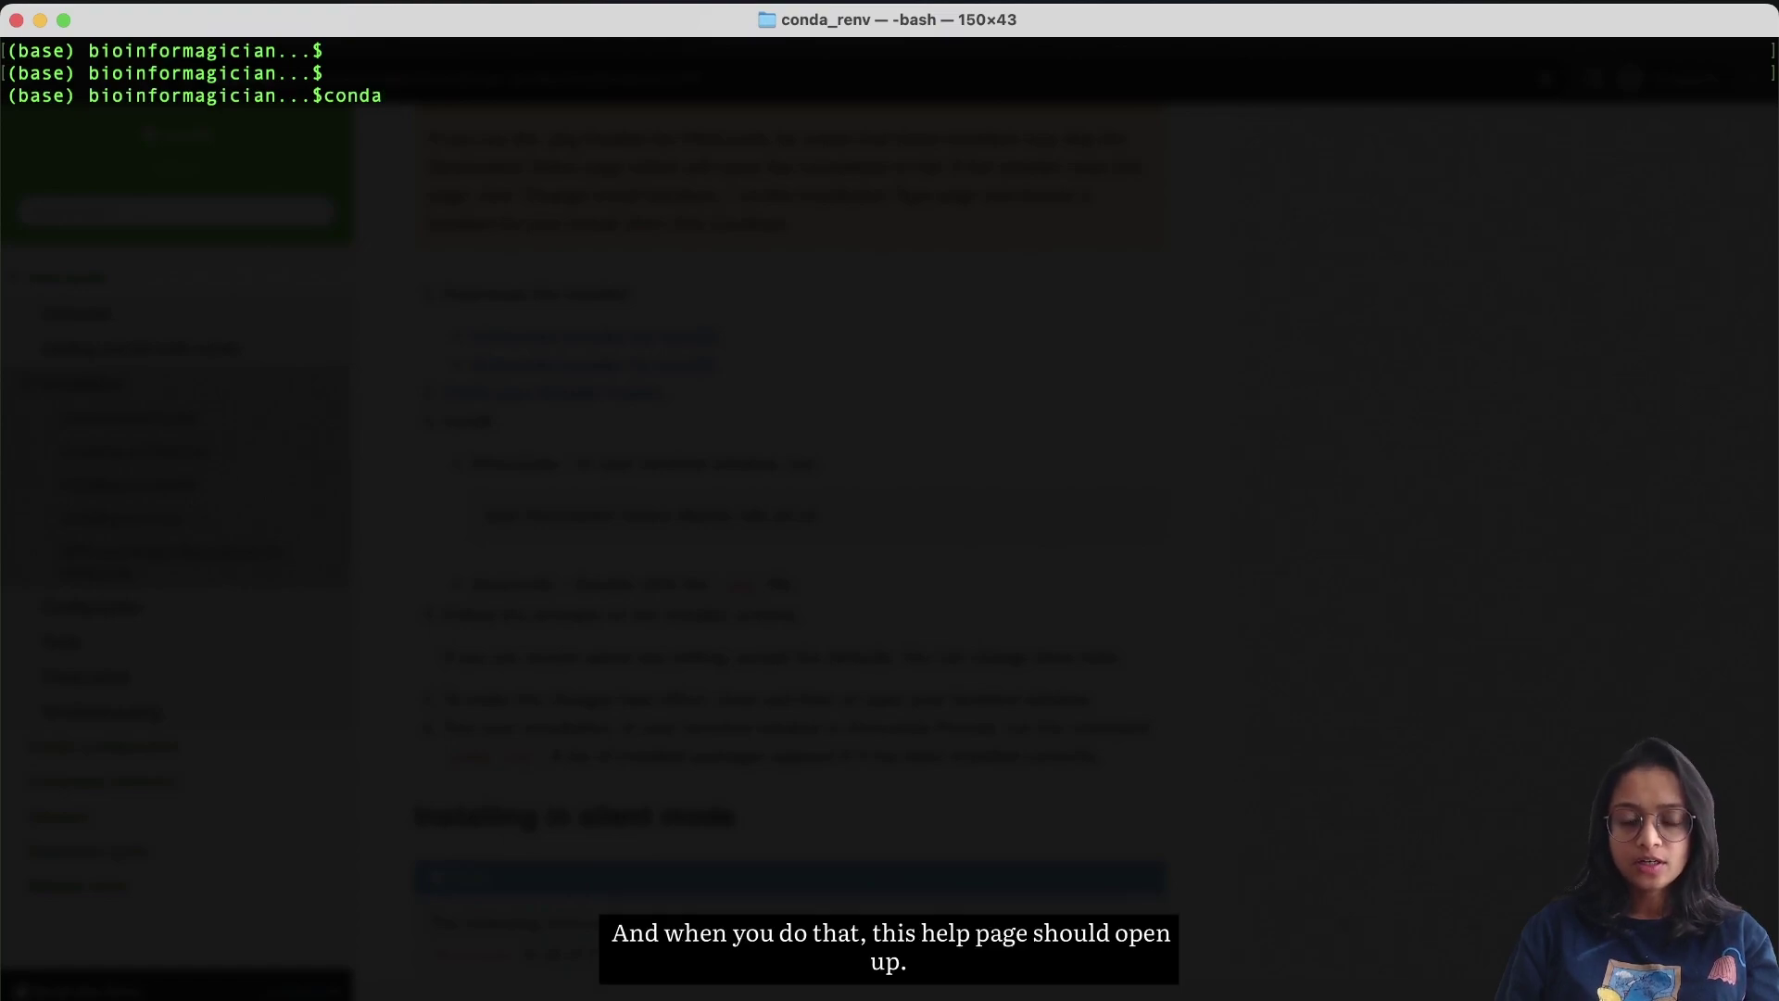
key(Return)
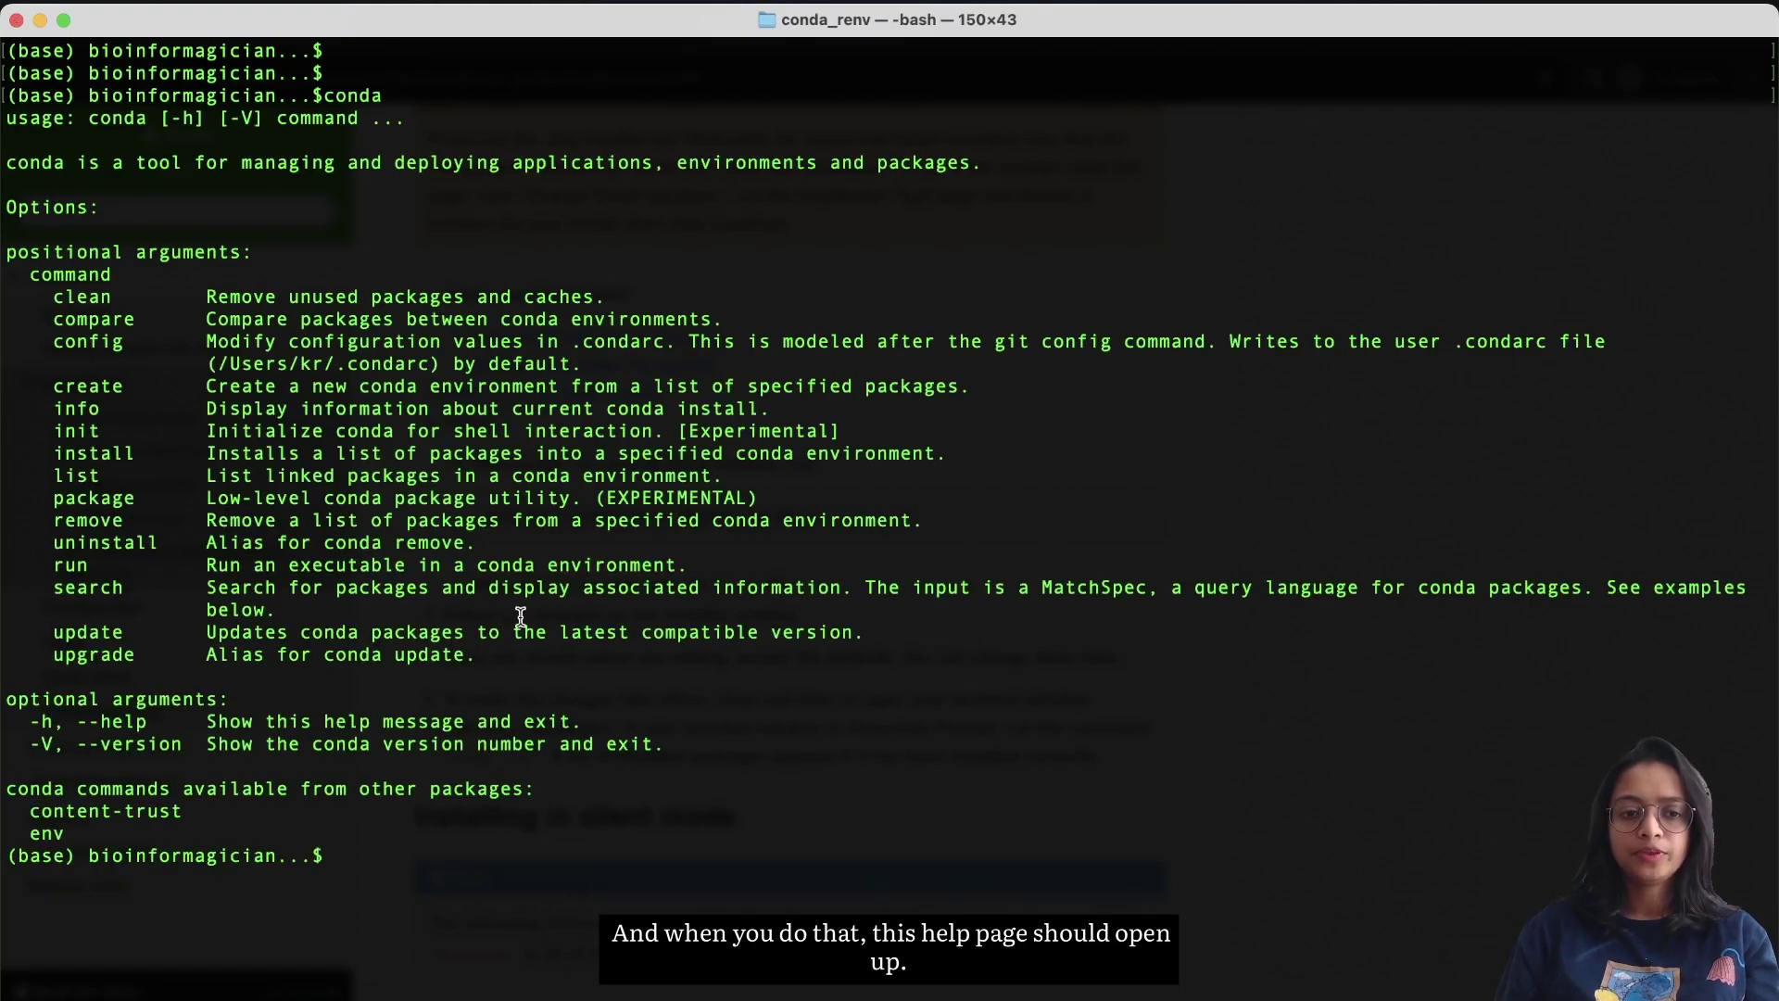
drag(83, 831, 7, 136)
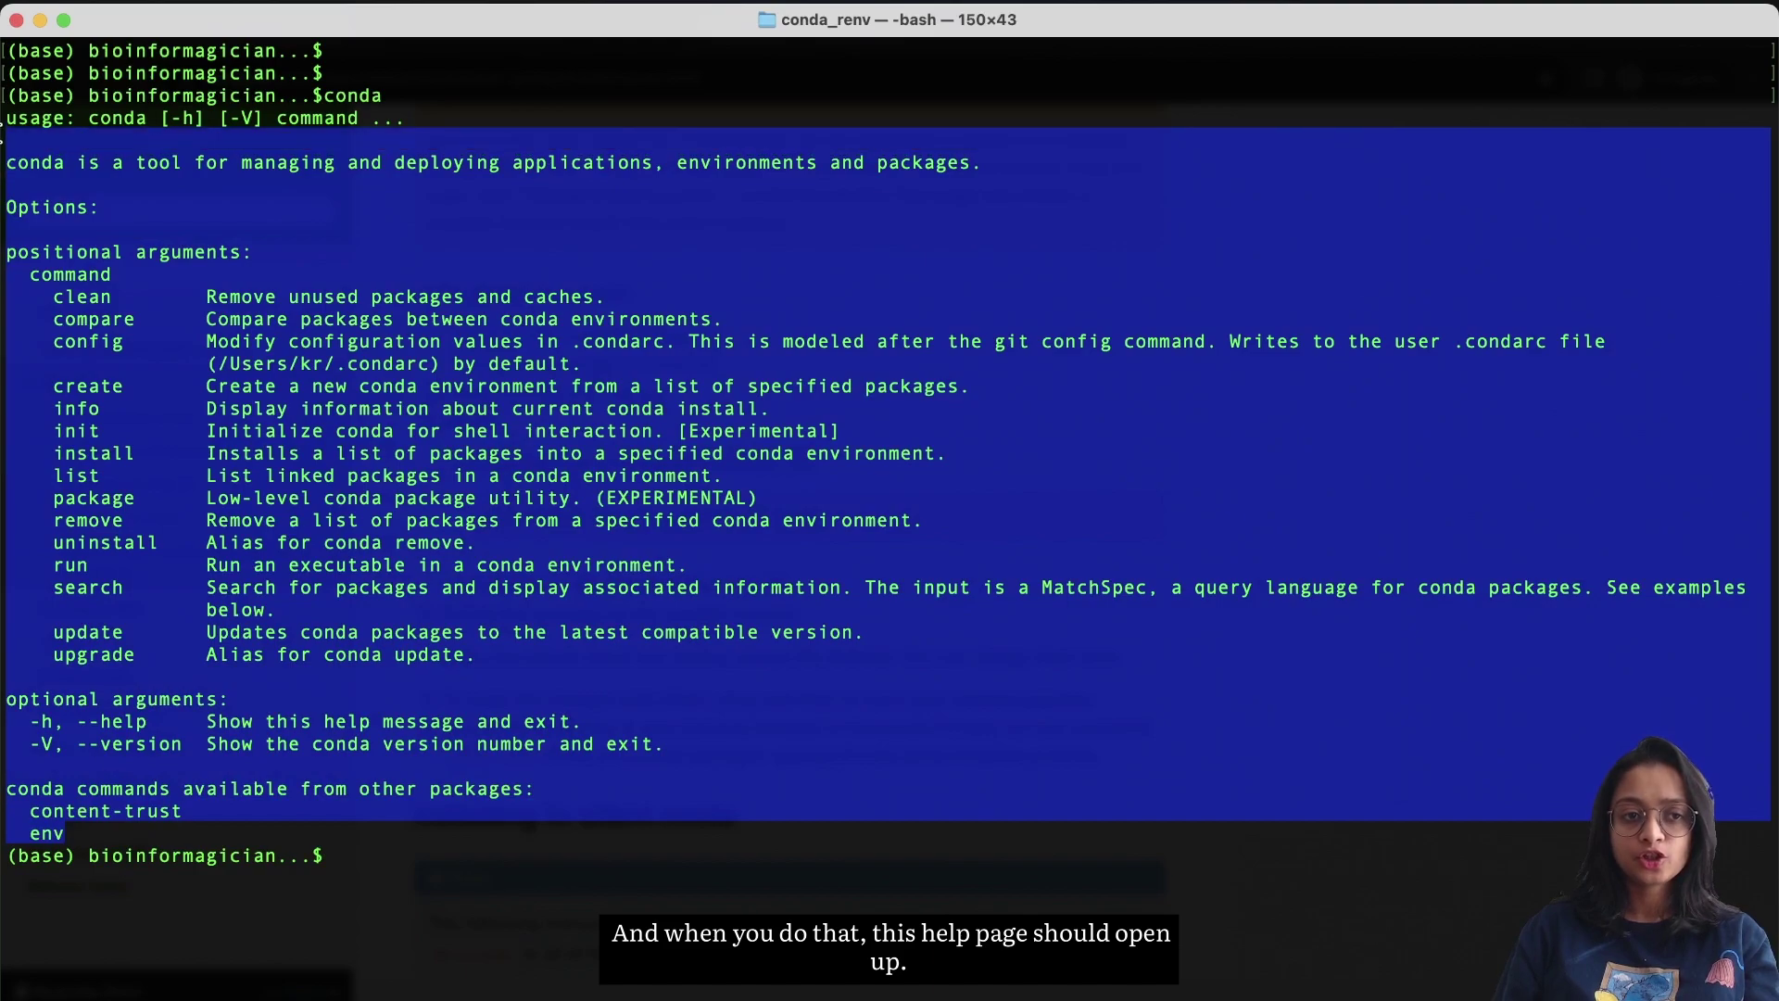
click(302, 349)
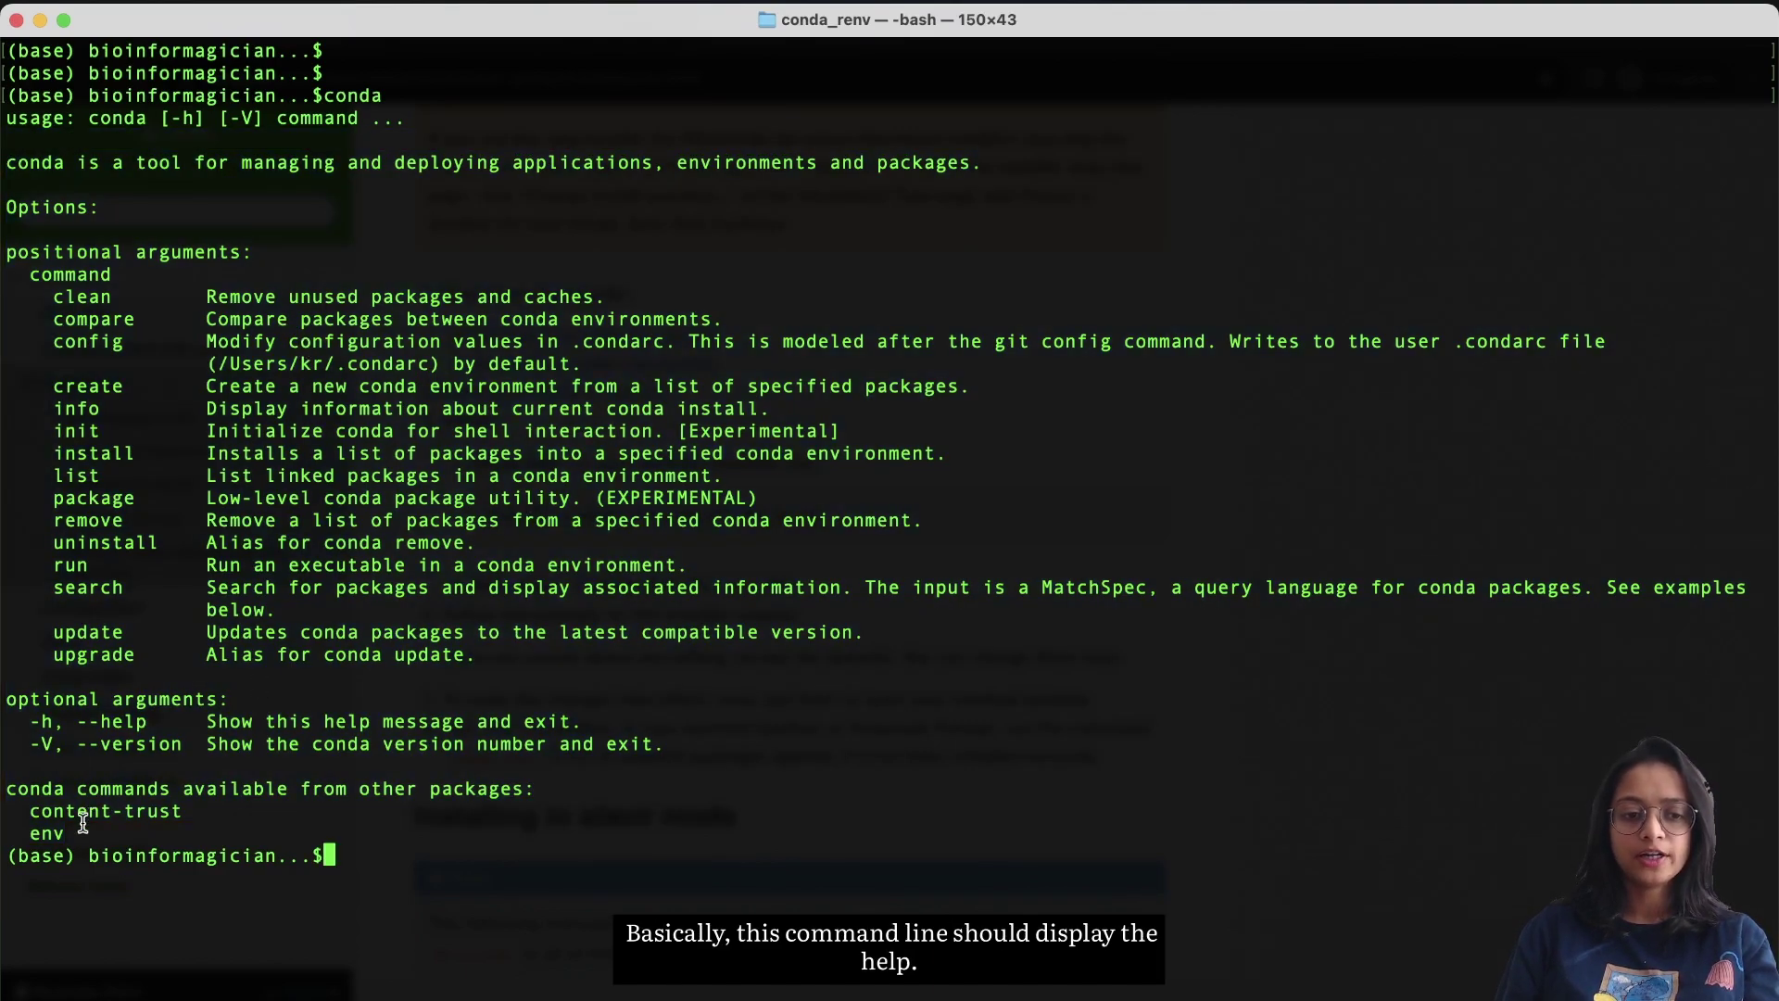
Step: Check the installed conda version with "conda -V", followed by a couple of blank prompt lines
text(co)
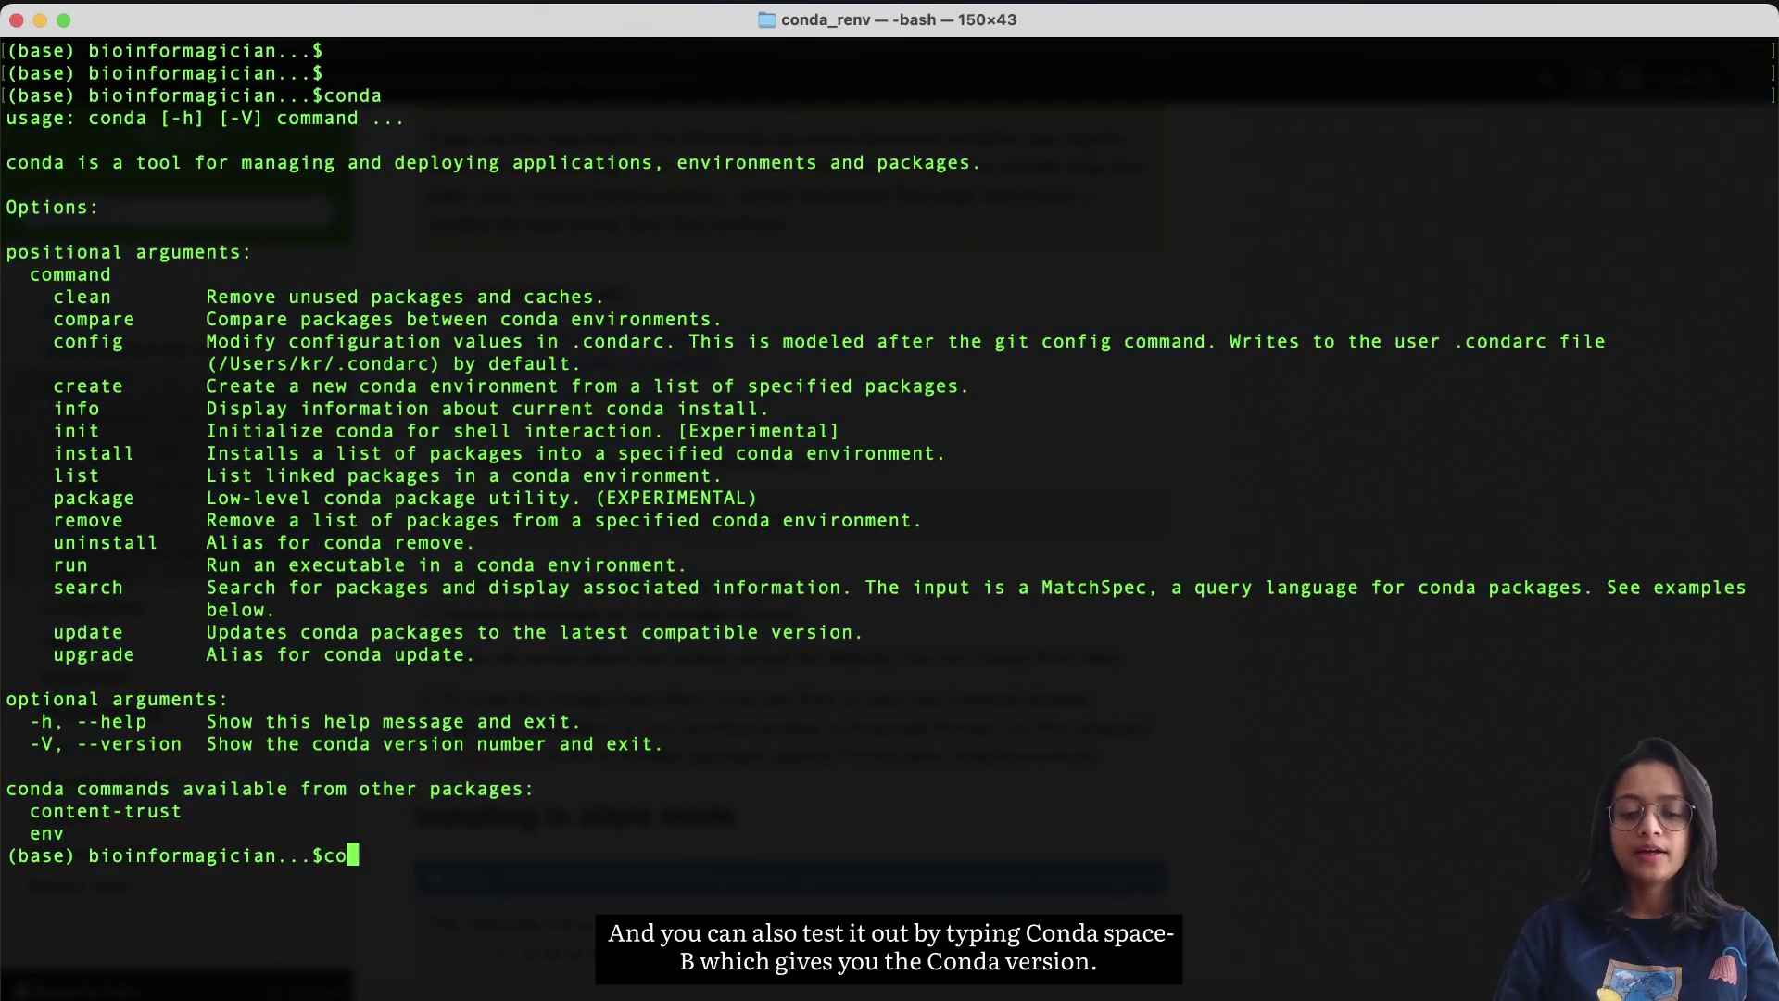
text(nda -V)
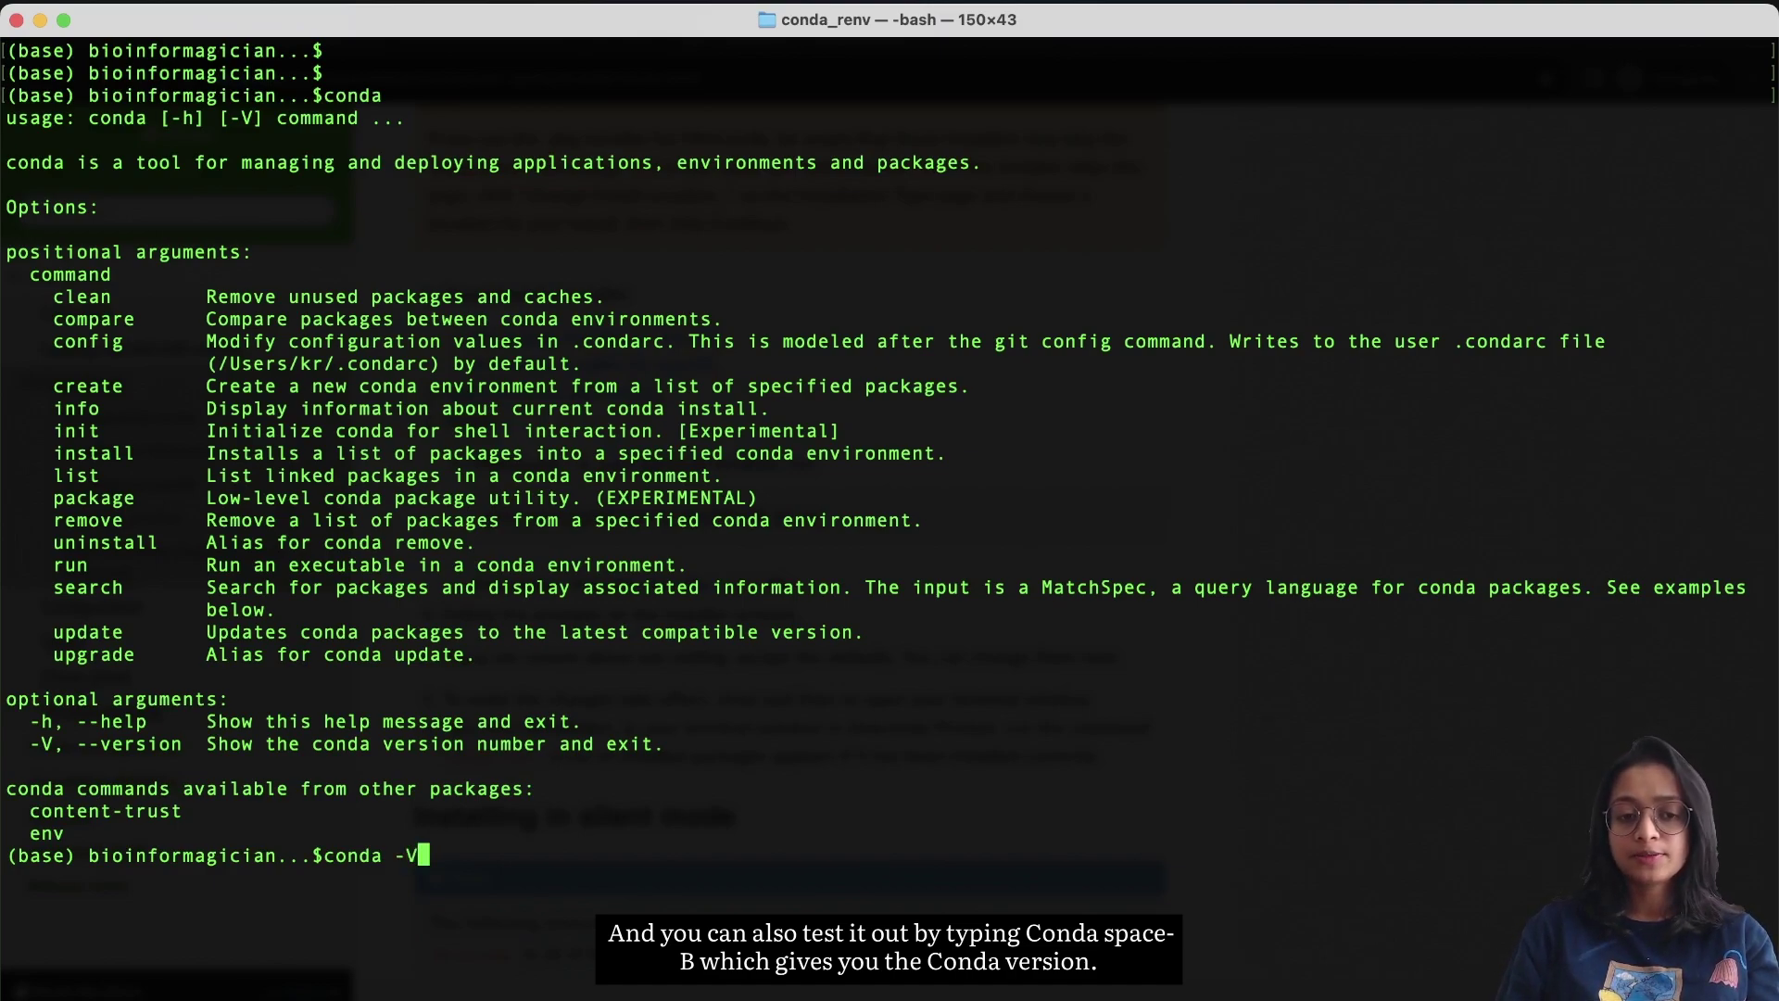
key(Return)
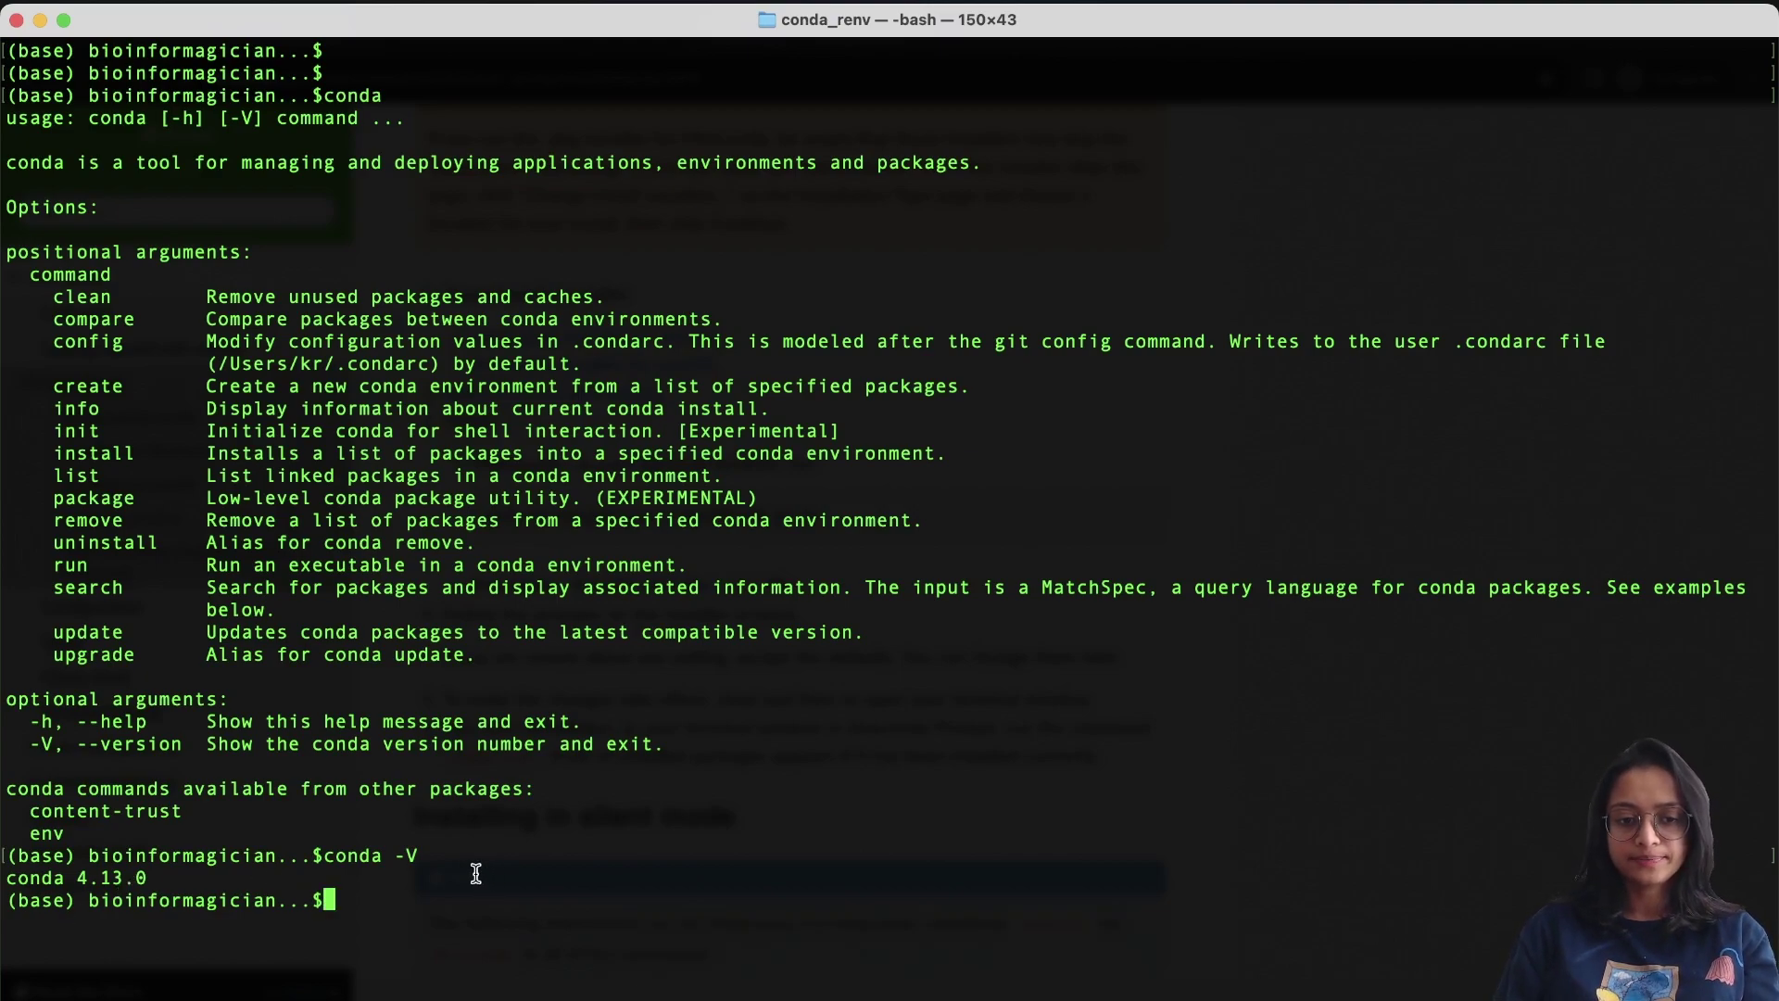
key(Return)
key(Return)
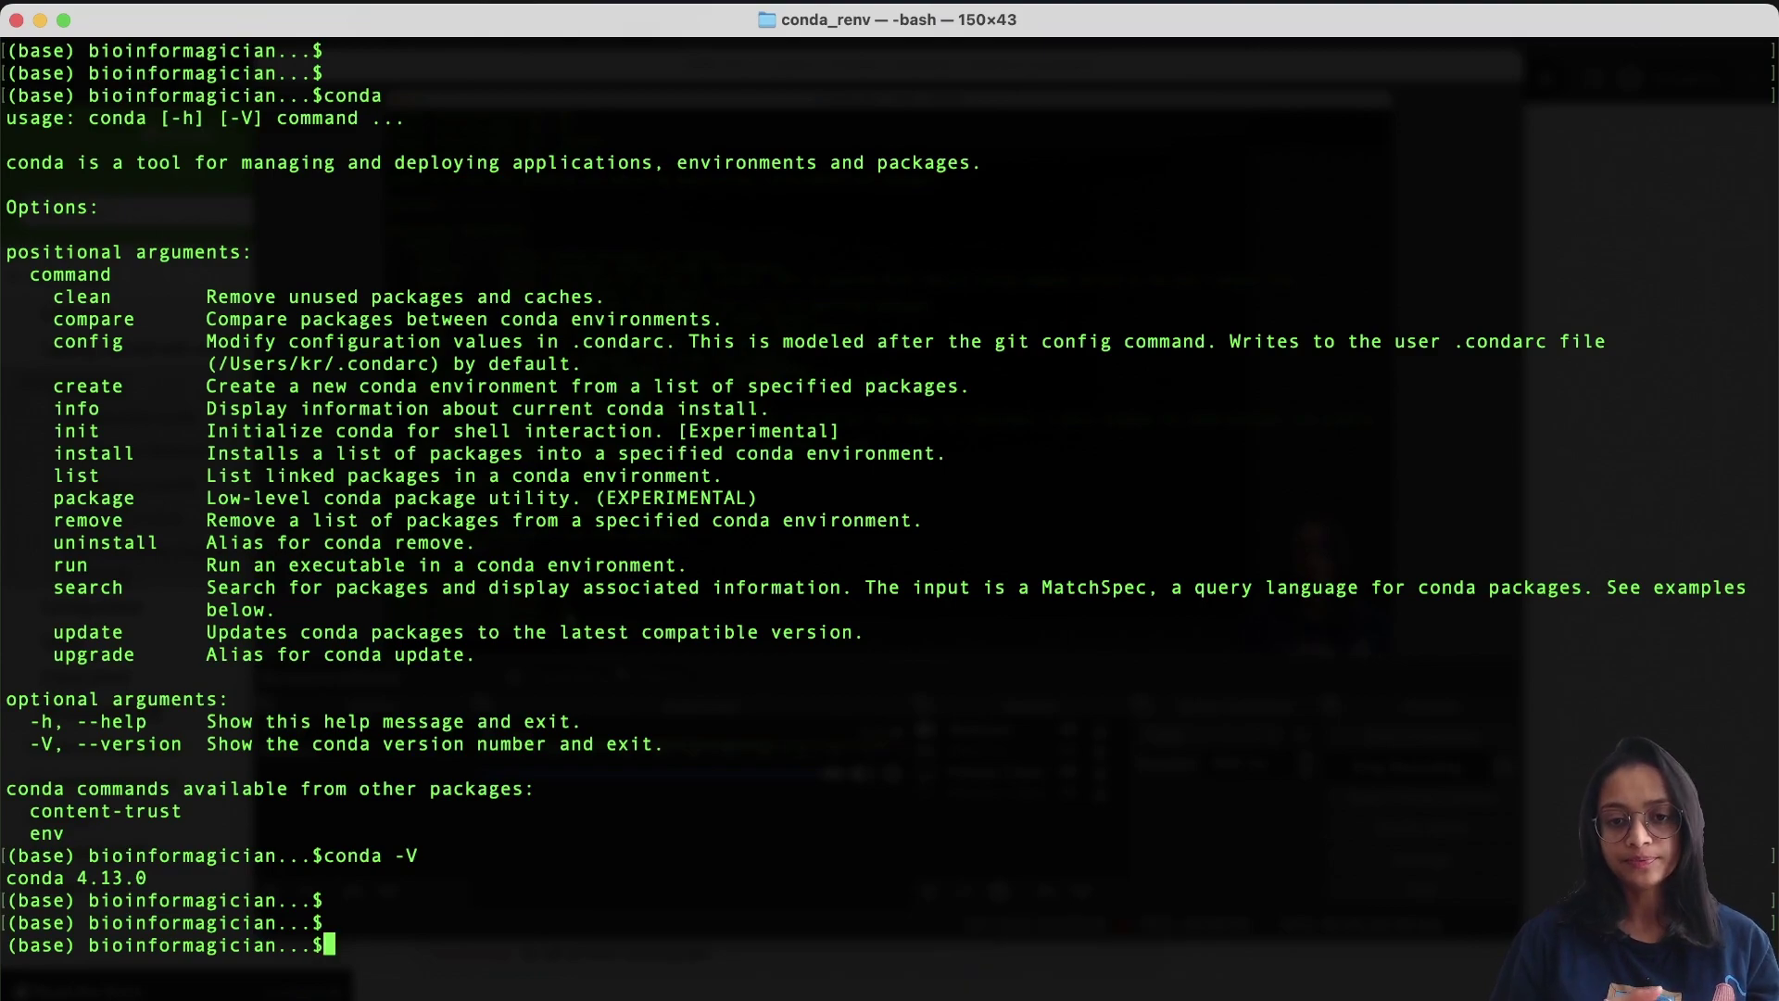
Step: Try to display the full conda configuration with "conda config --show all"
text(conda s)
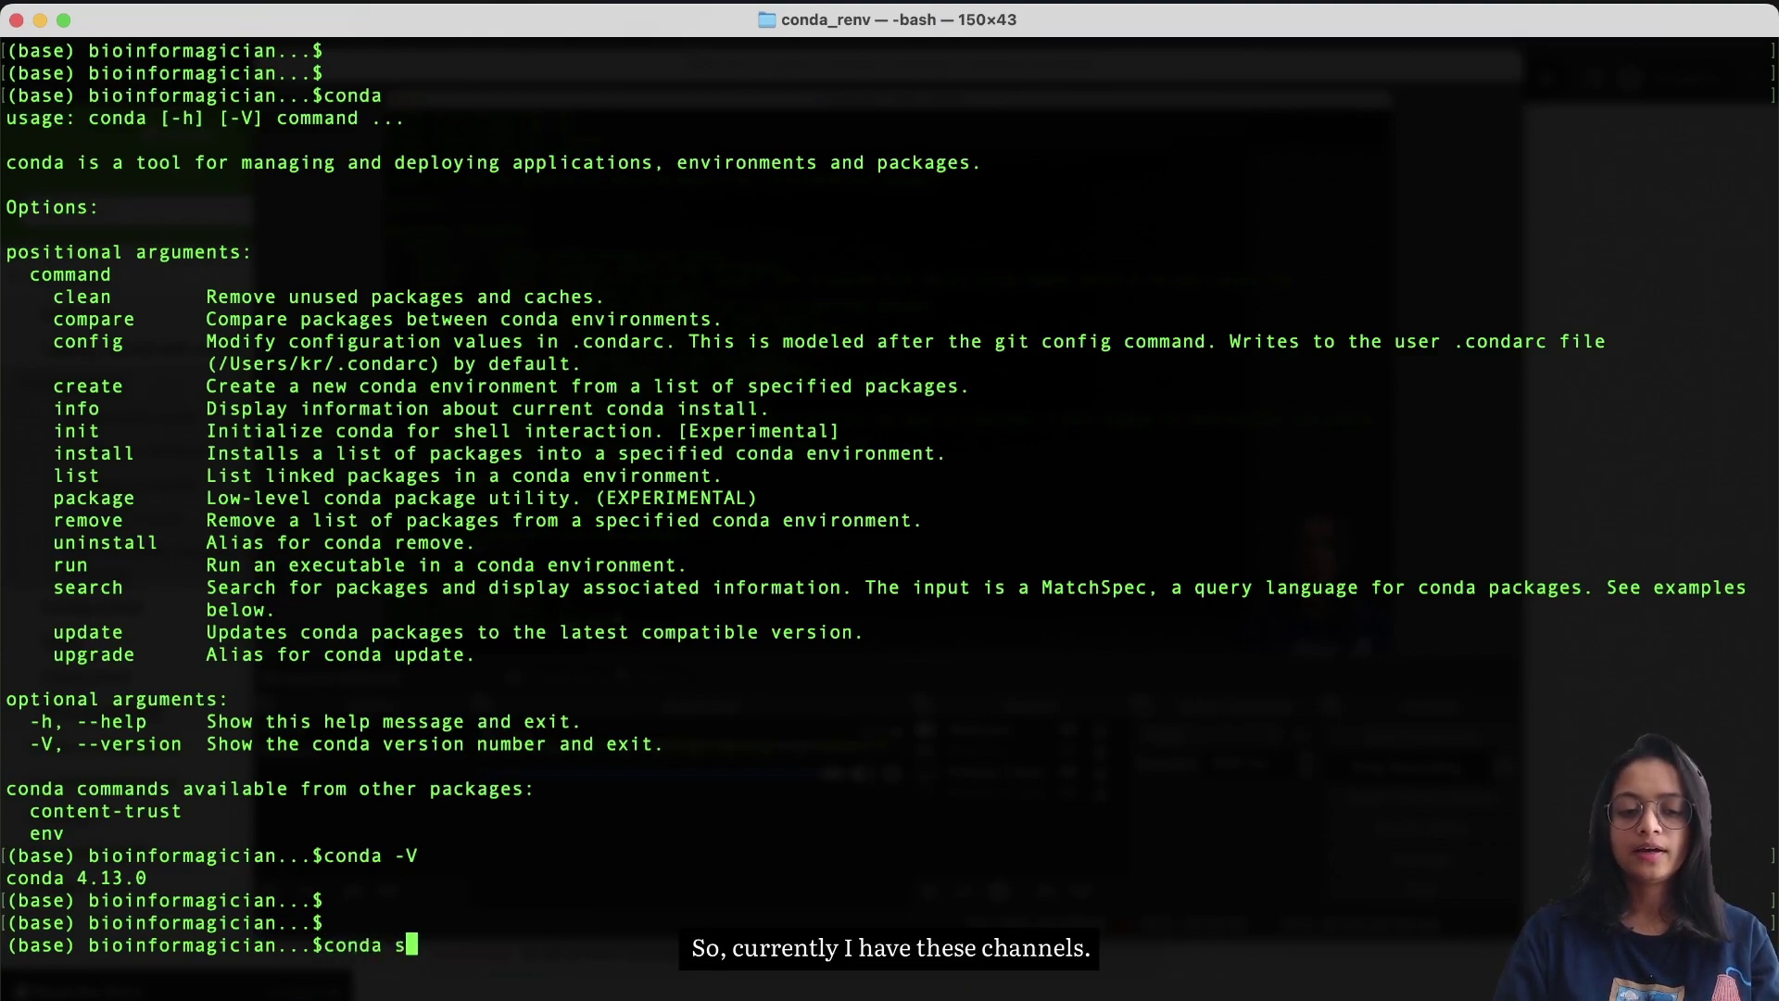
text(how --)
key(BackSpace)
key(BackSpace)
key(BackSpace)
key(BackSpace)
key(BackSpace)
key(BackSpace)
key(BackSpace)
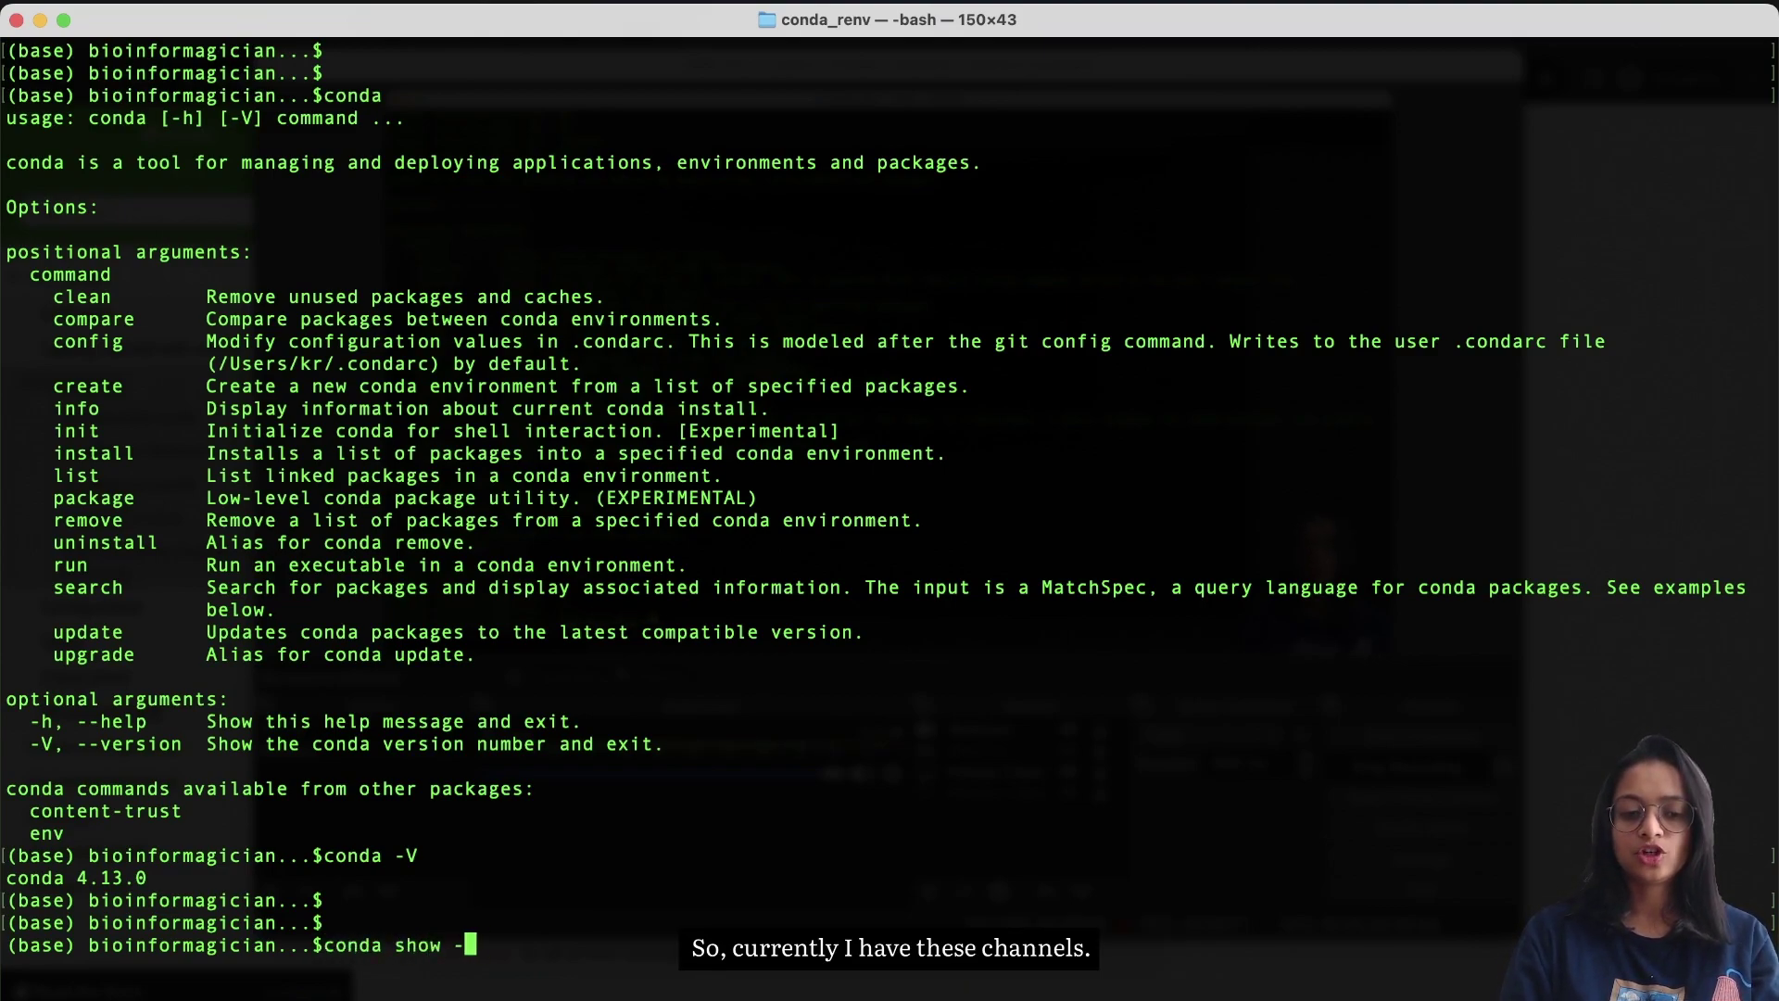
text(condig)
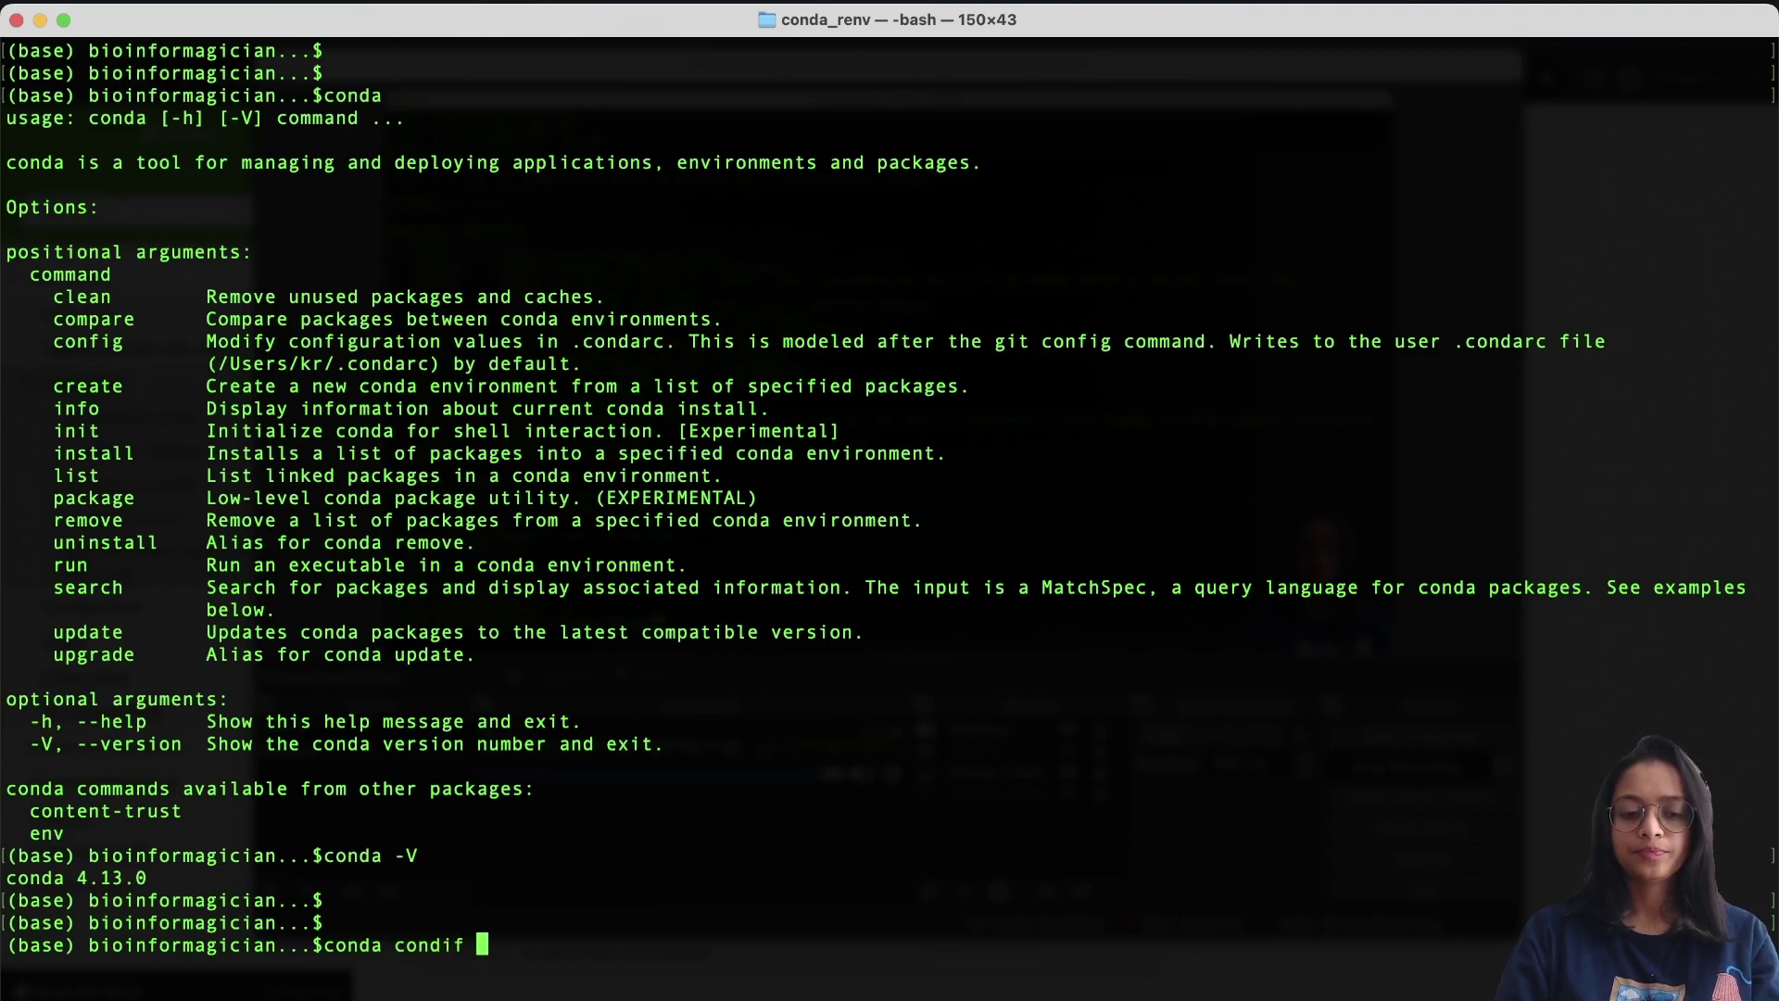
key(BackSpace)
key(BackSpace)
key(BackSpace)
key(BackSpace)
text(fig --show a)
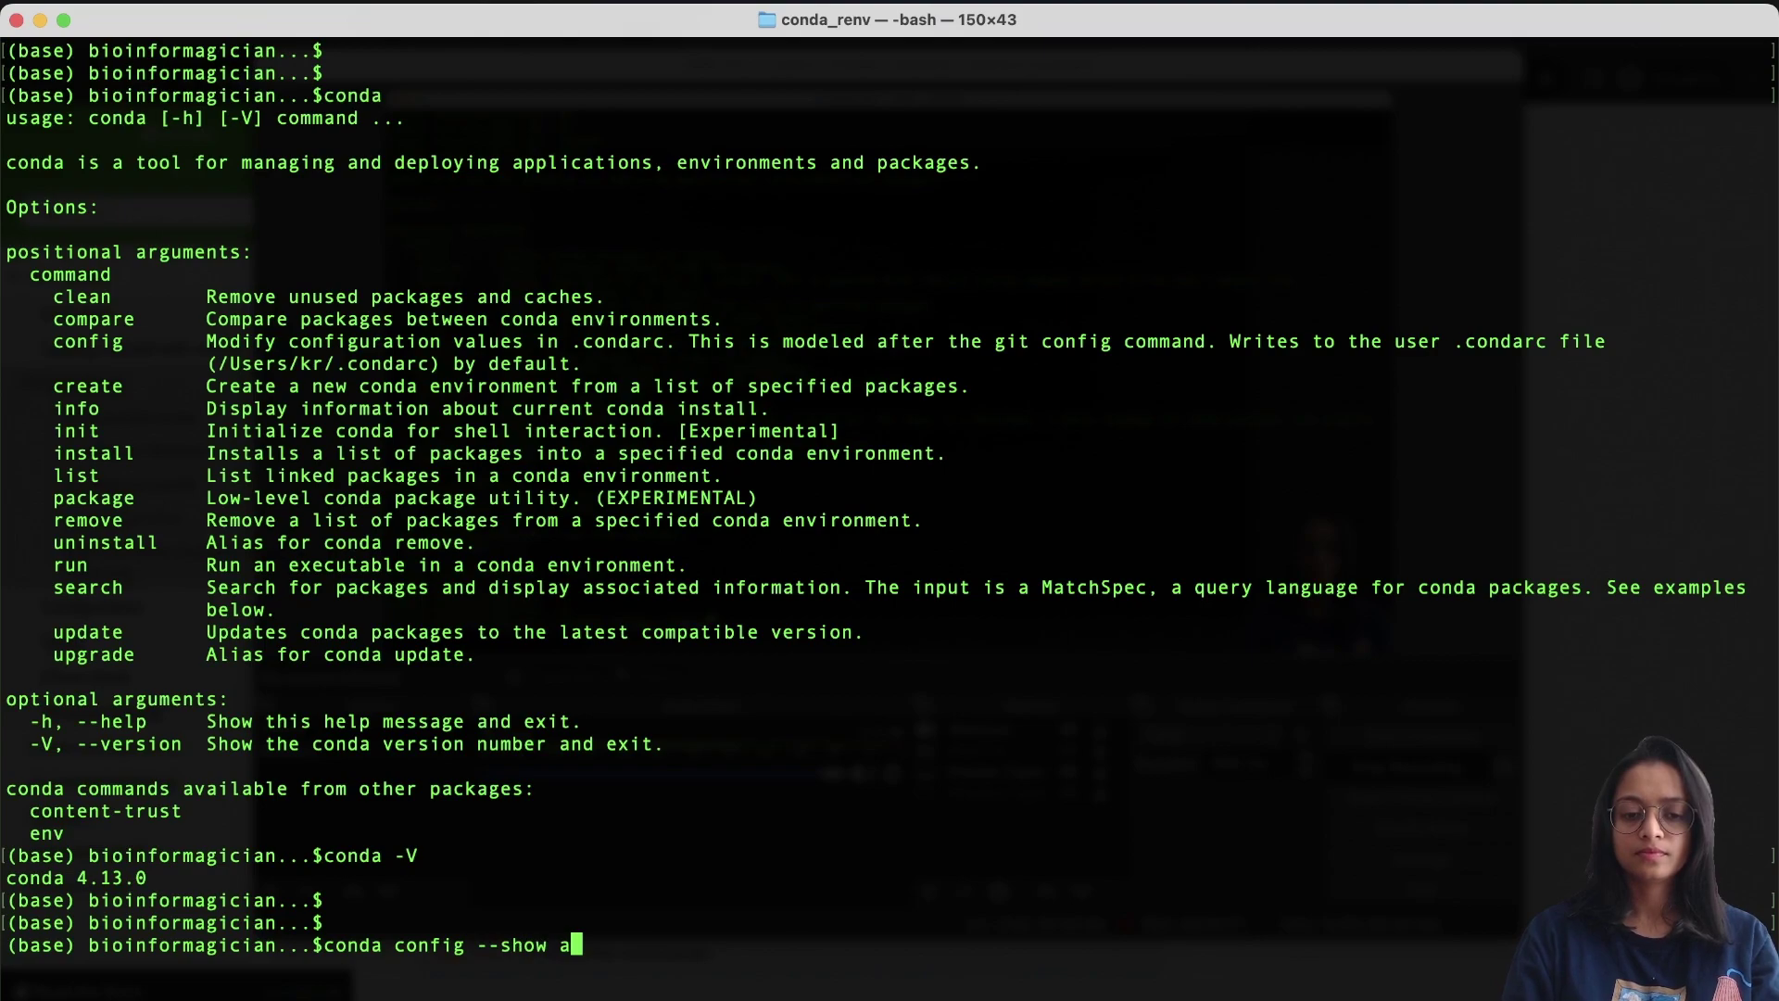
text(ll)
key(Return)
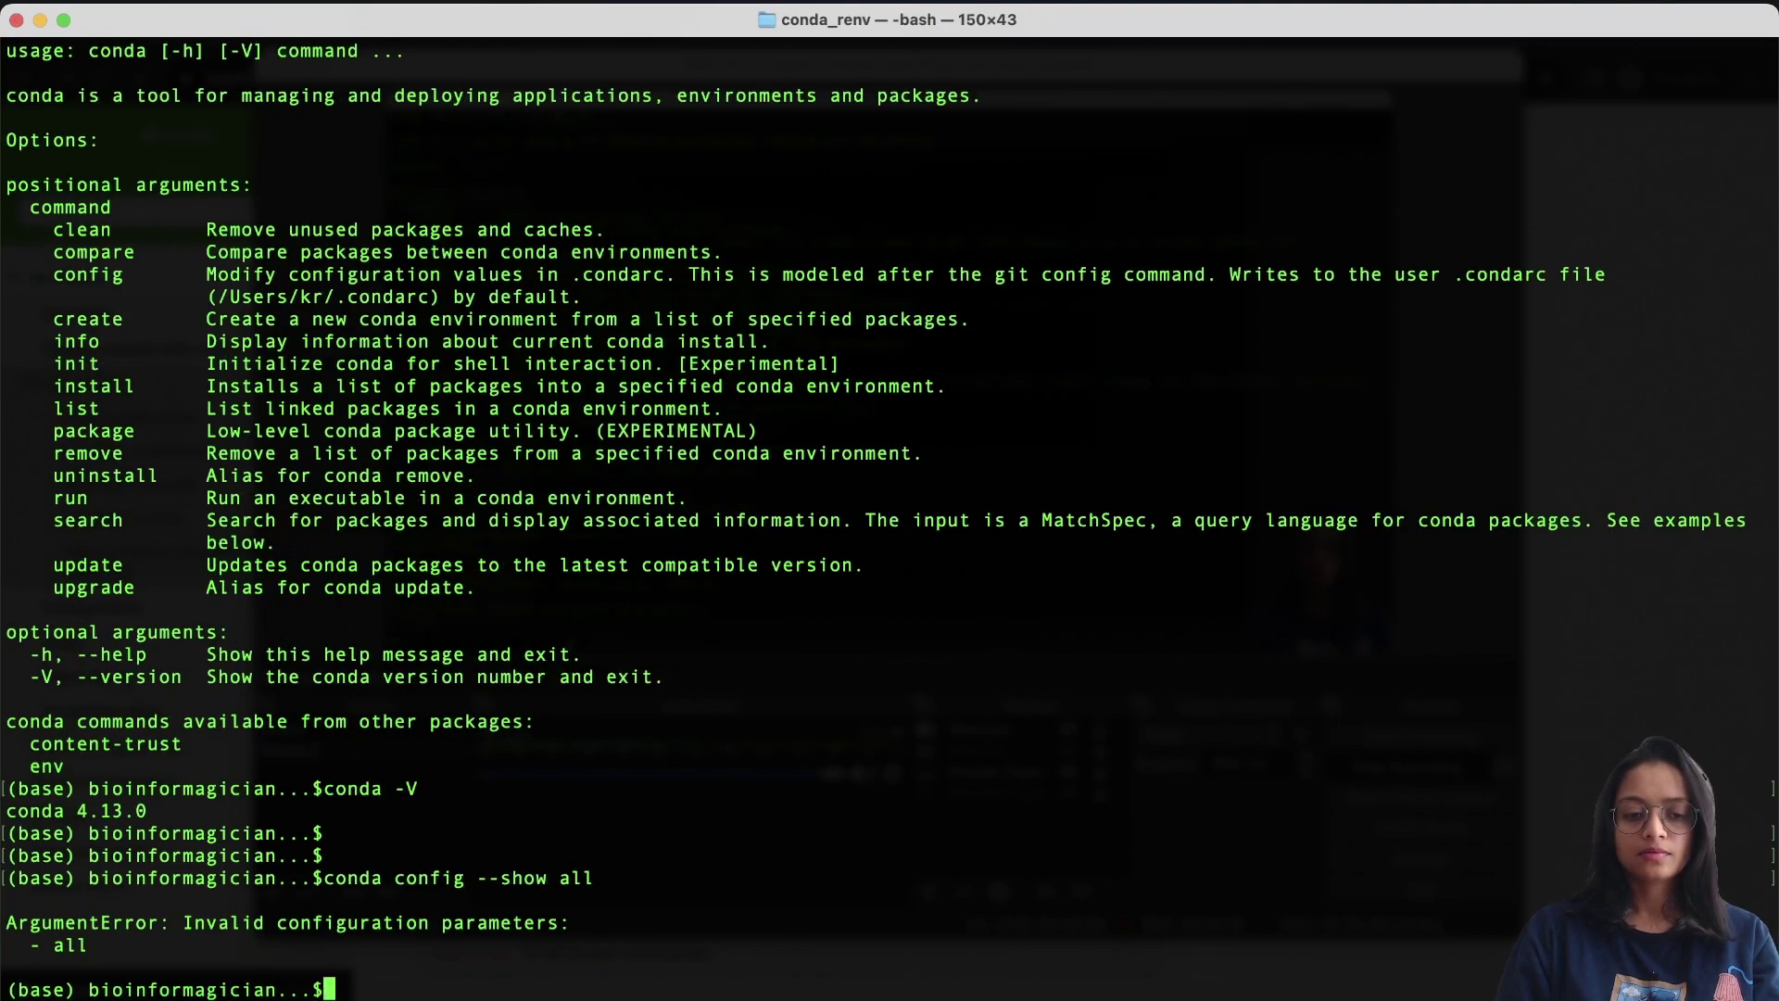
Step: List the configured conda channels with "conda config --show channels" and examine their priority order
key(Up)
key(BackSpace)
key(BackSpace)
key(BackSpace)
text(channels)
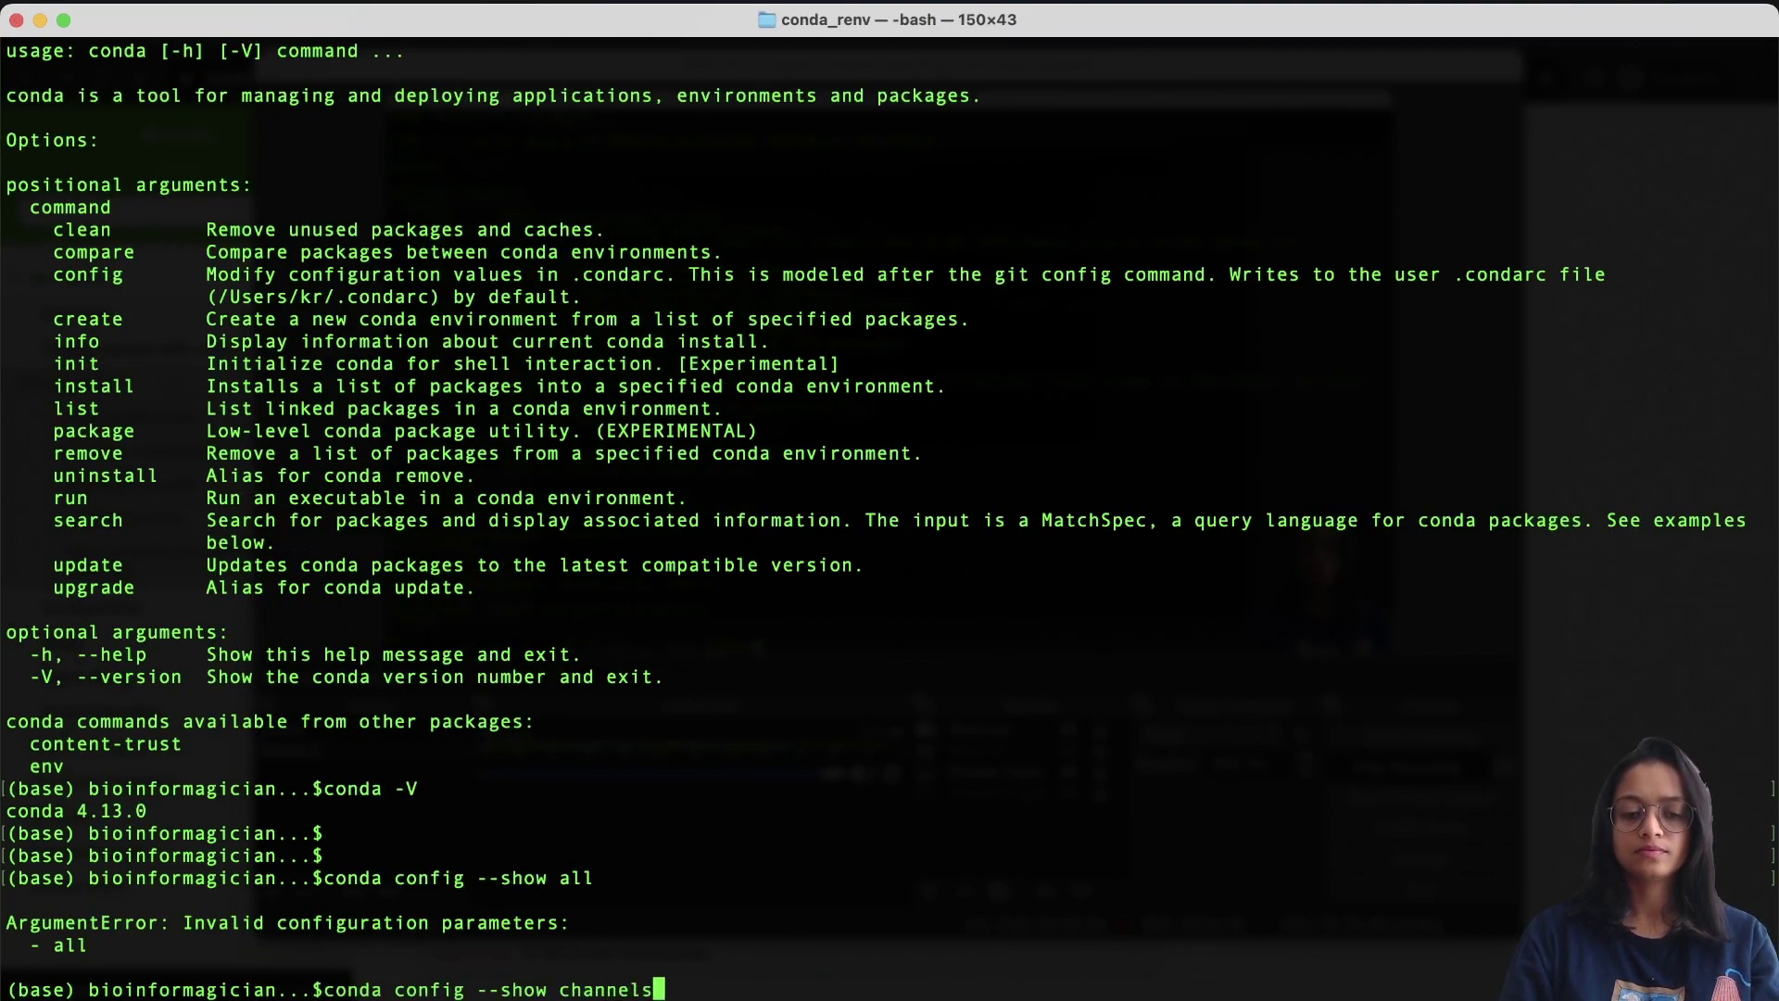
key(Return)
drag(197, 963, 3, 906)
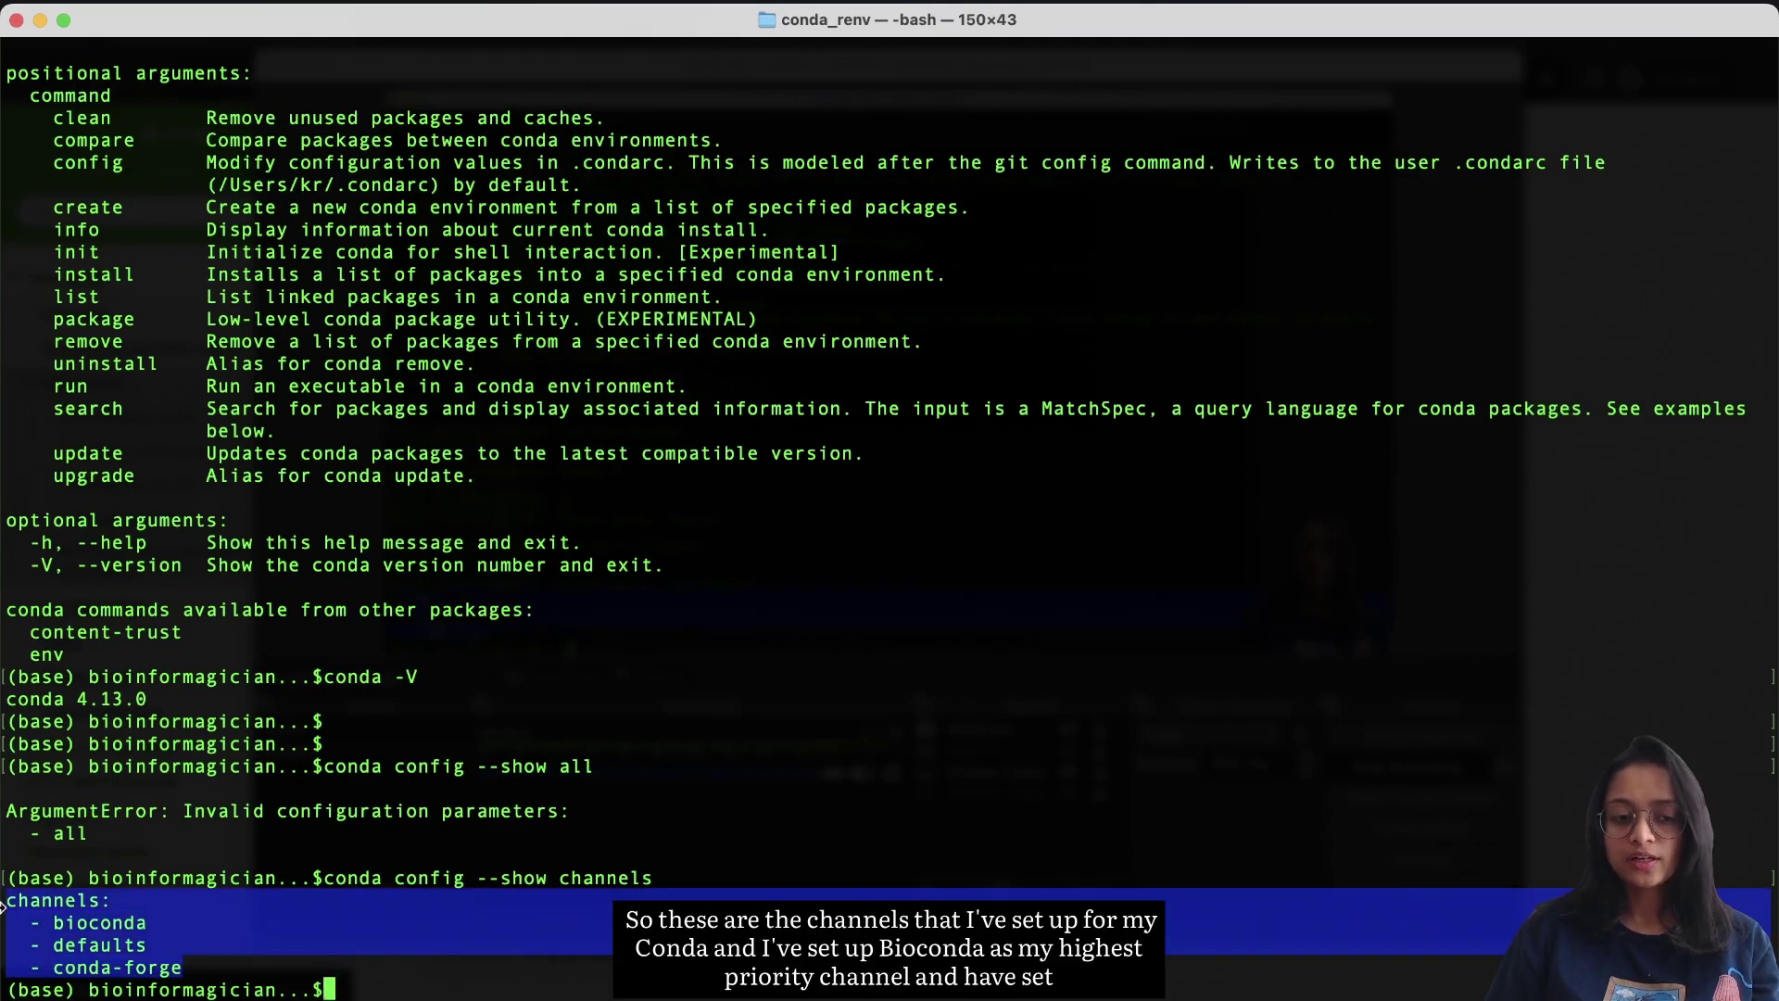
click(128, 923)
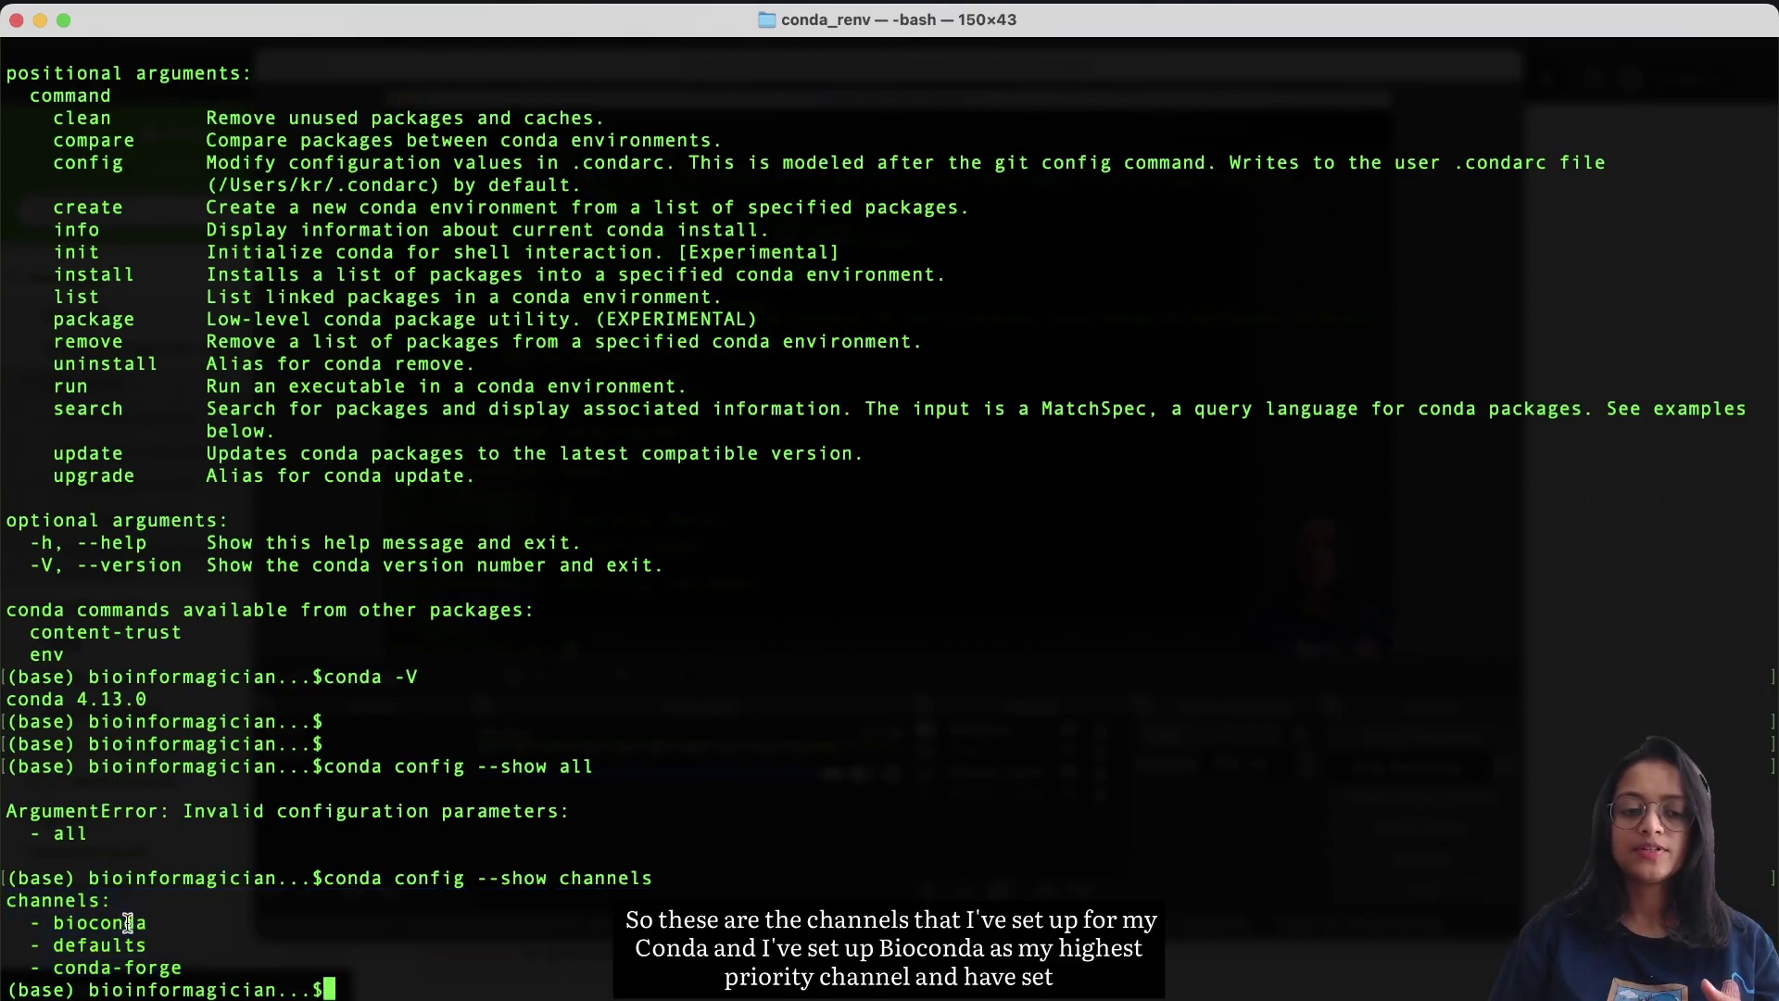
double_click(114, 923)
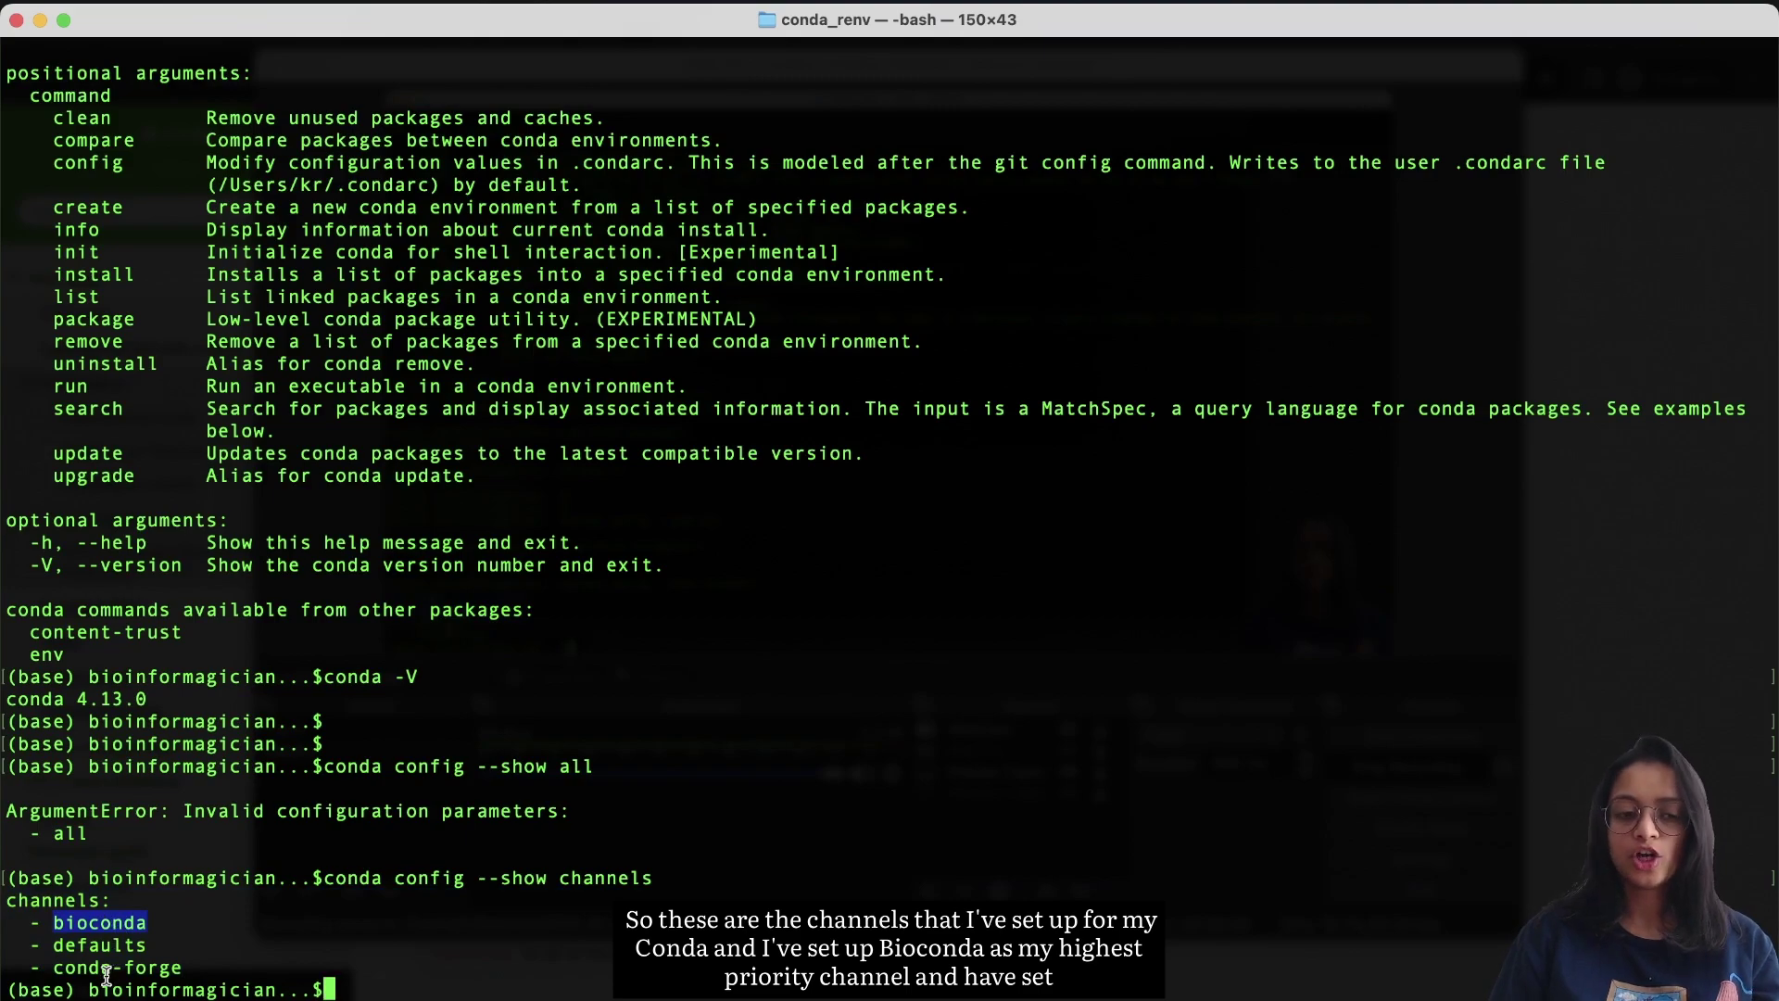
double_click(57, 968)
click(270, 945)
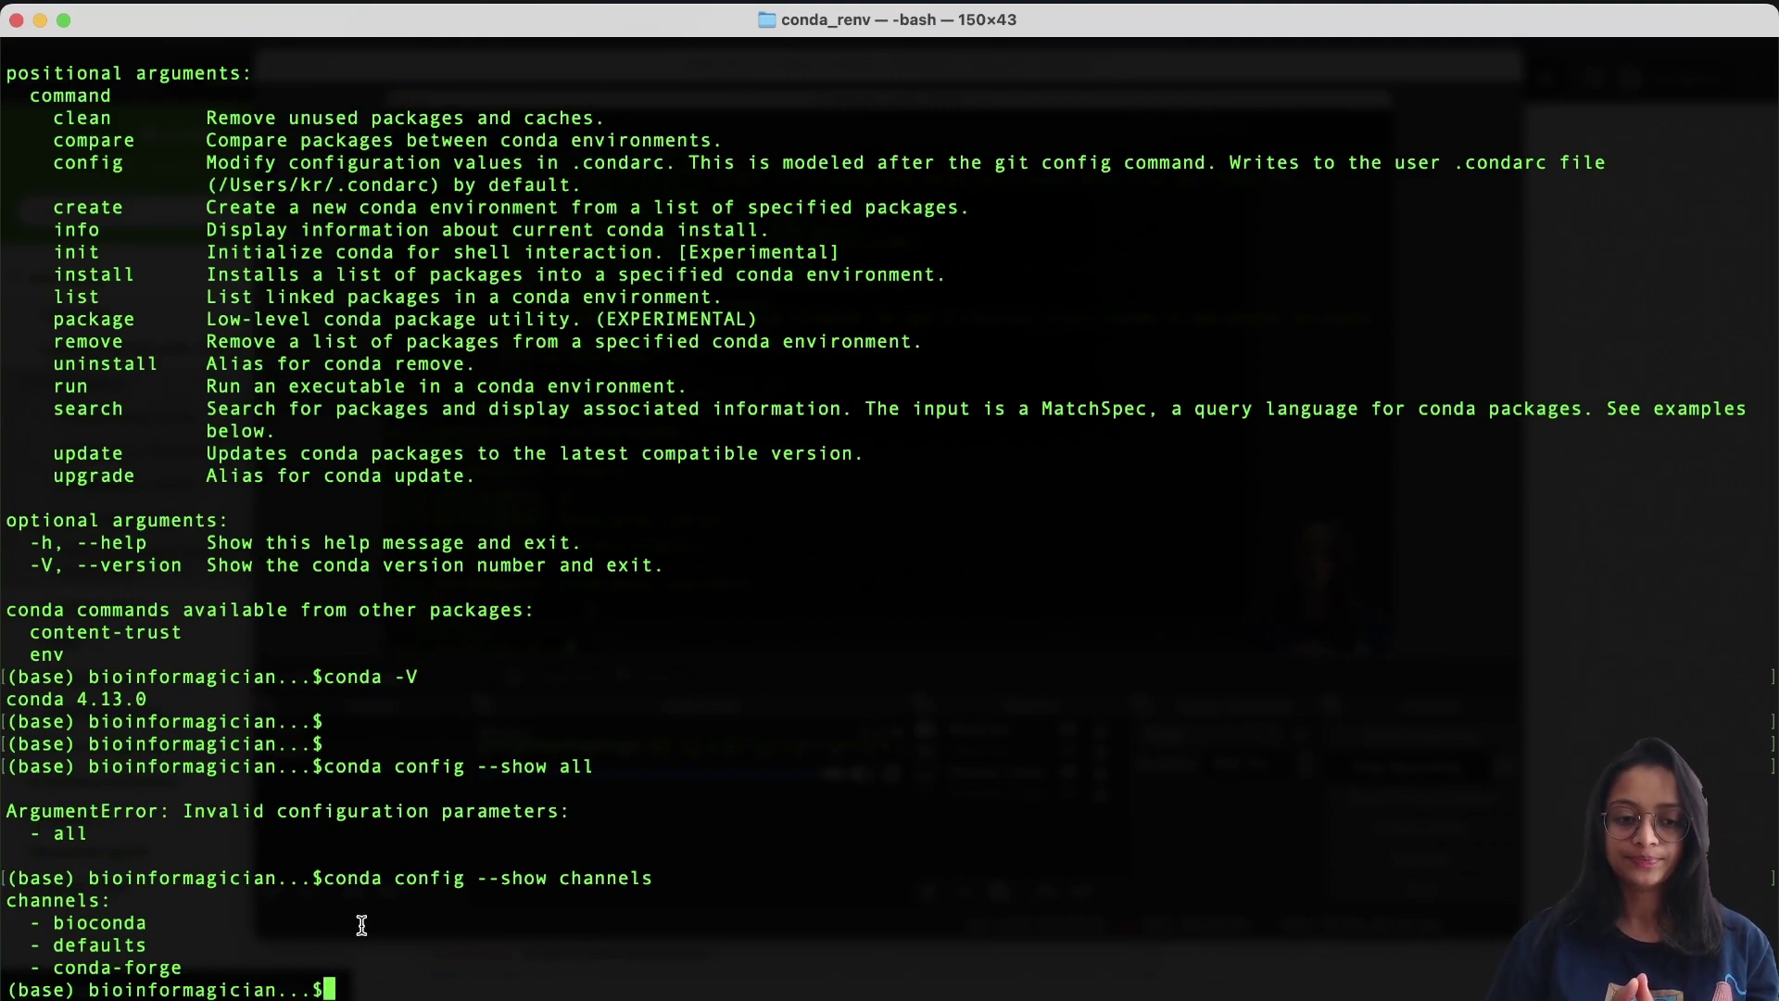
Step: Clear the terminal screen and start on a fresh prompt line
key(Return)
key(Return)
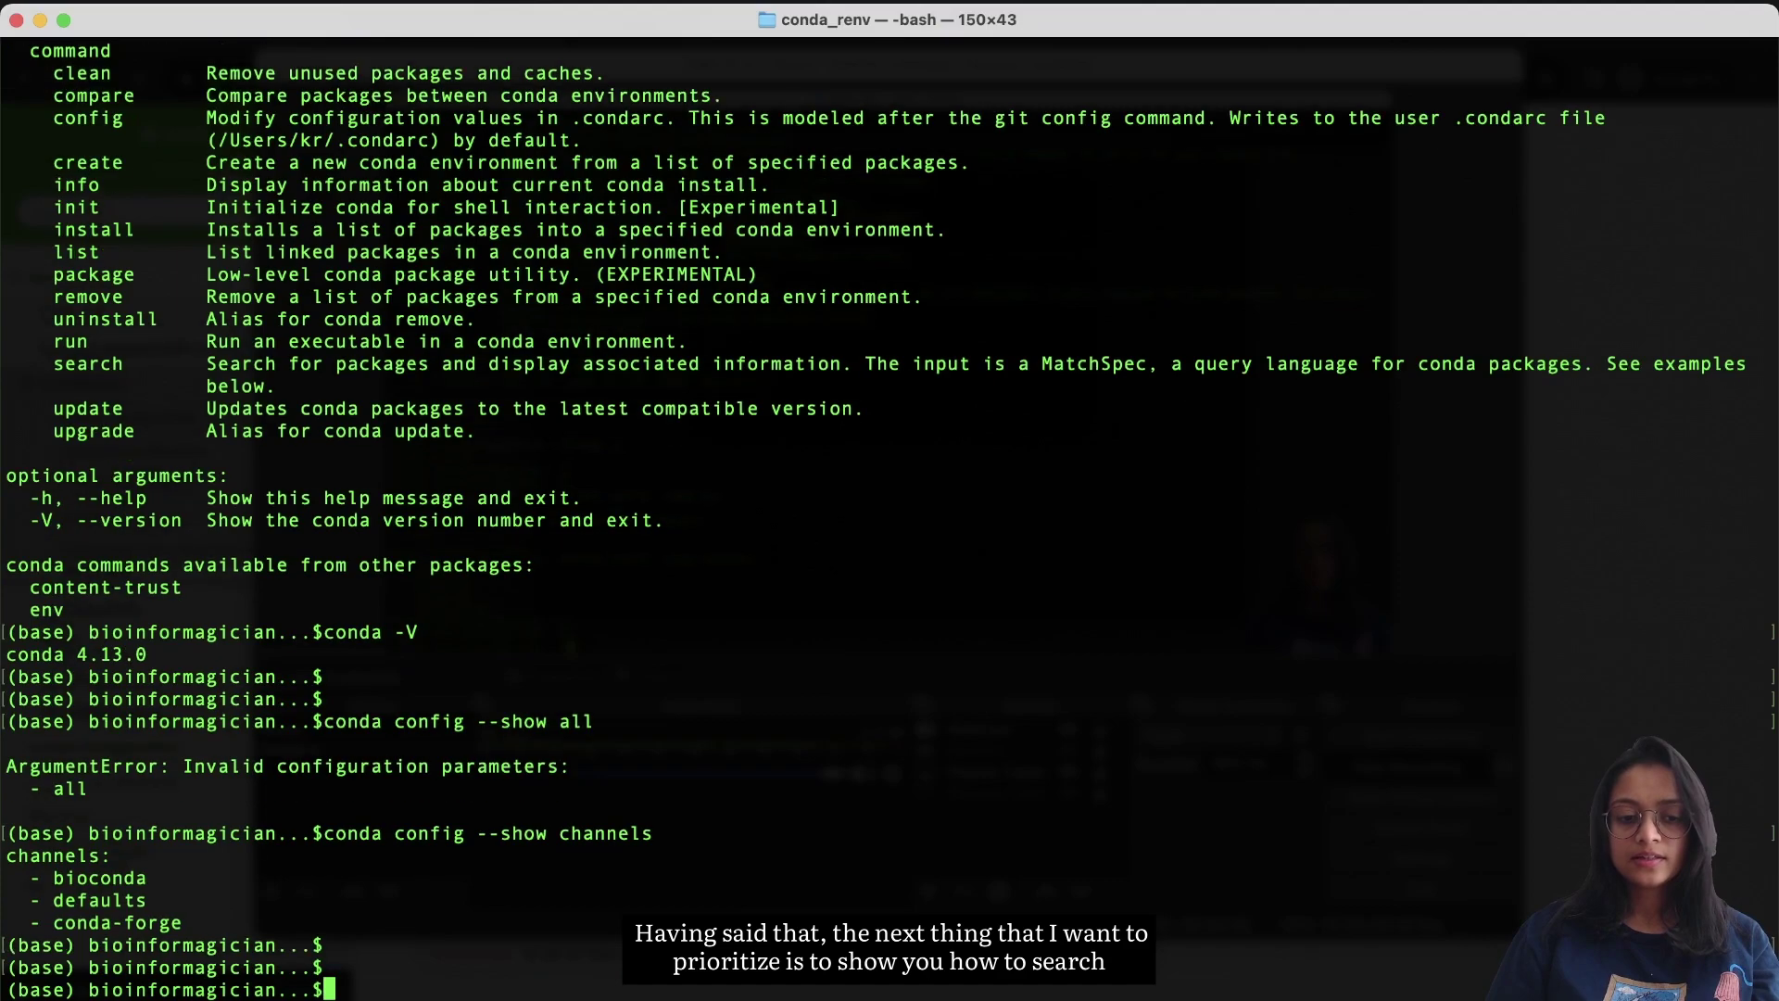
key(ctrl+l)
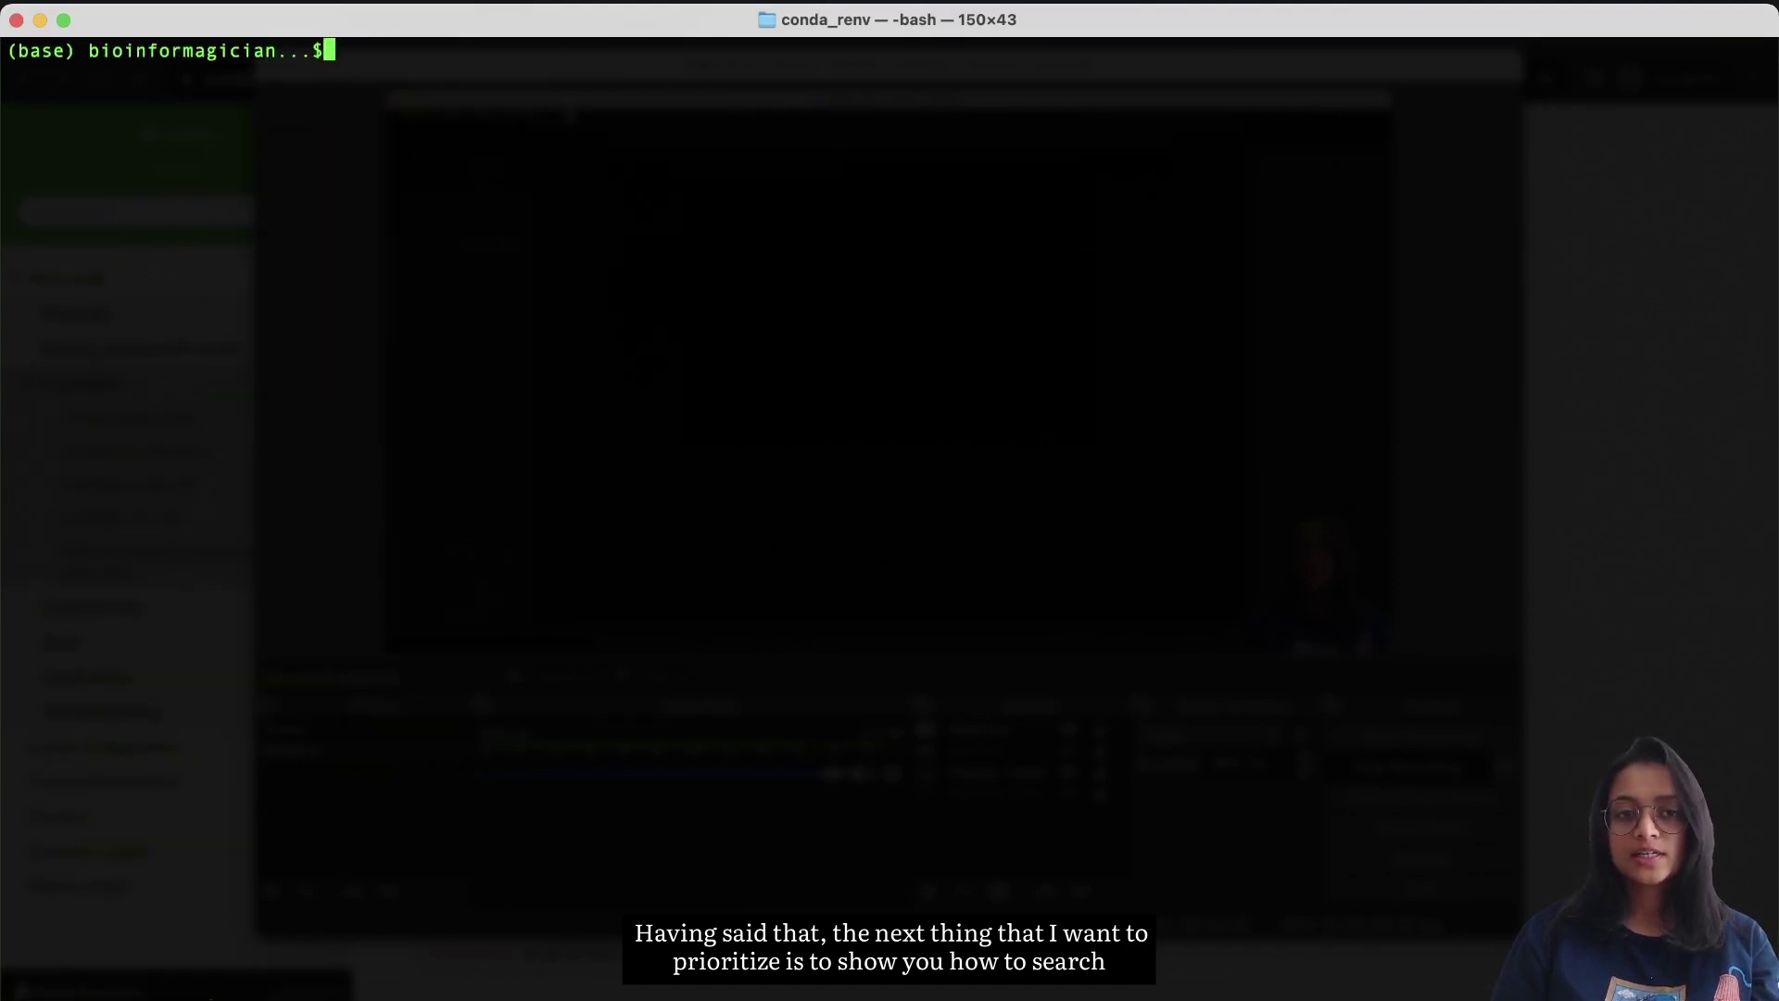
key(Return)
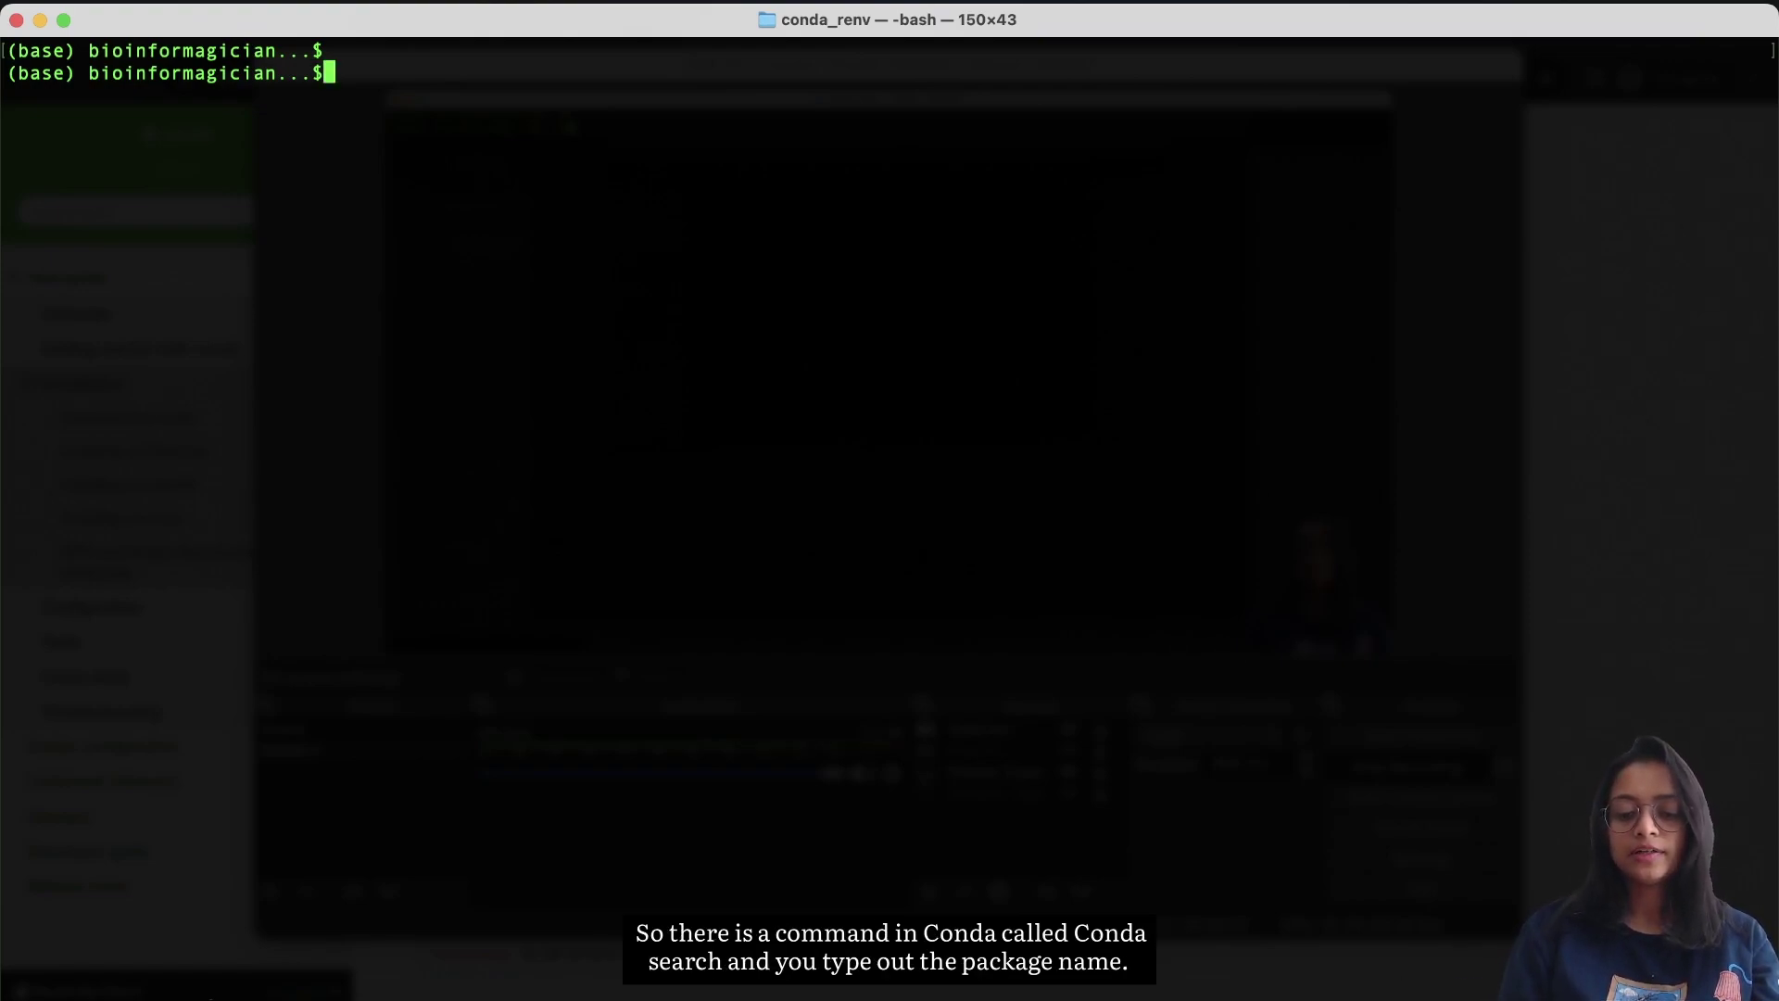
Step: Search for the GATK package with "conda search gatk" and examine the version and channel columns of the output
text(conda search )
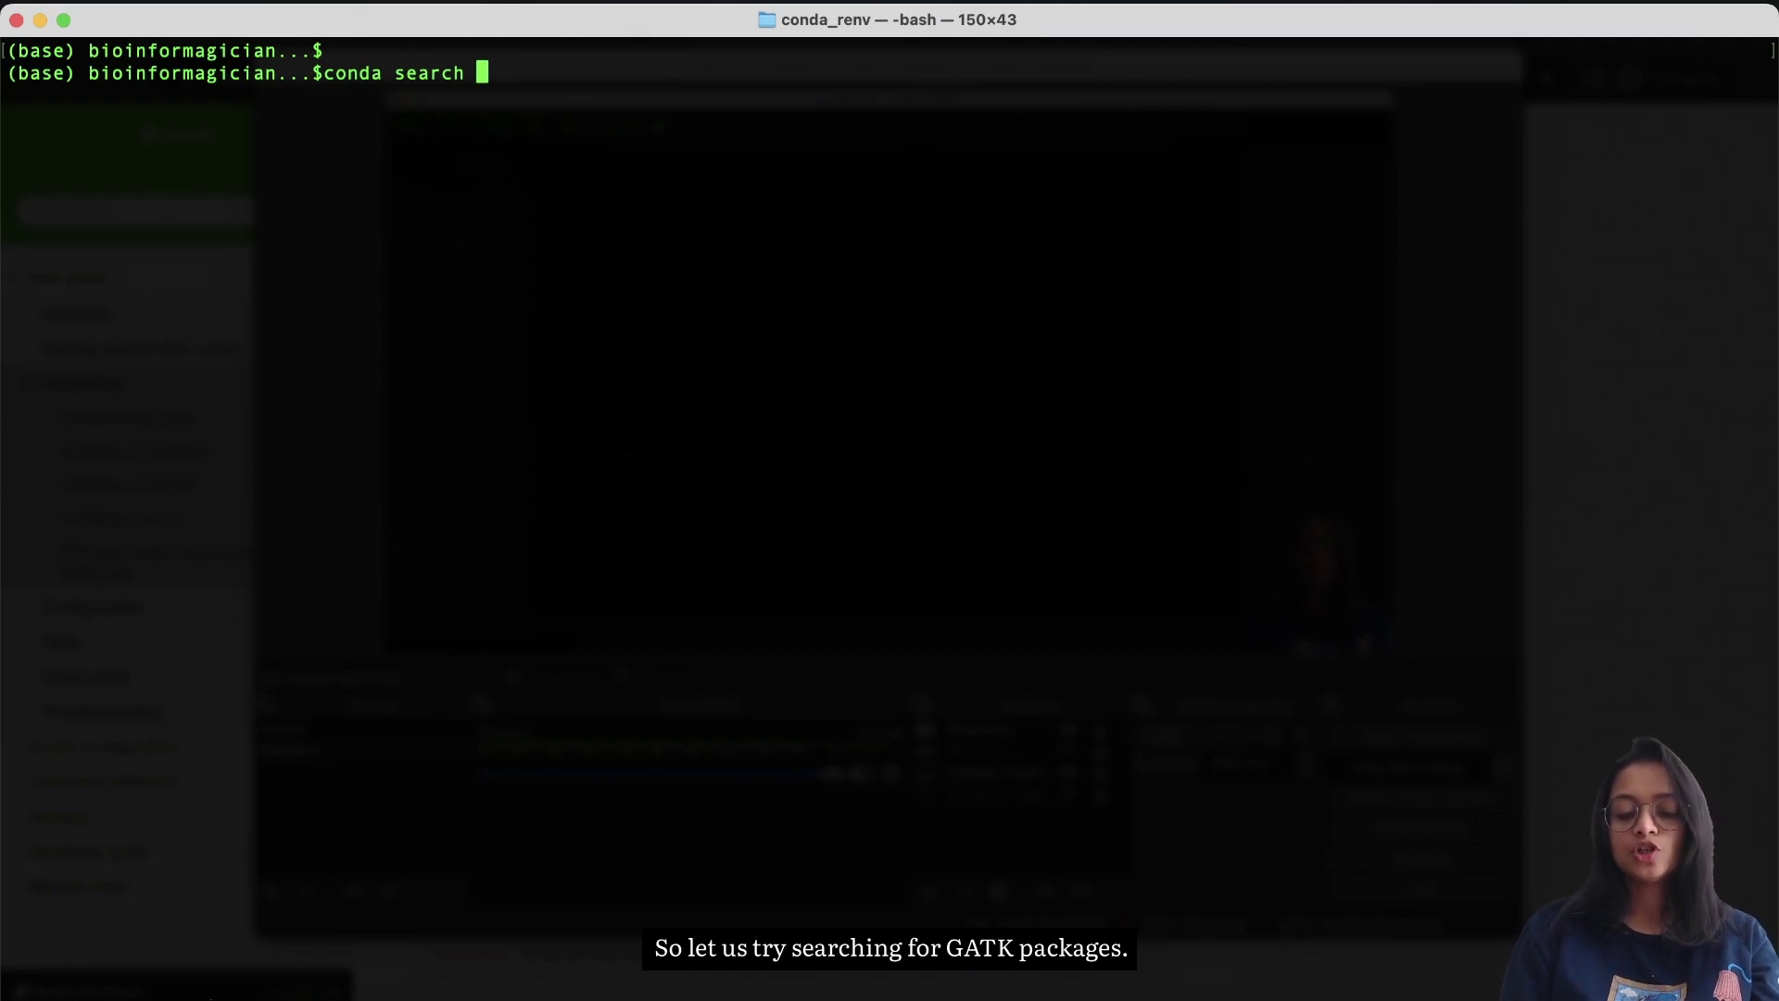
text(gatk)
key(Return)
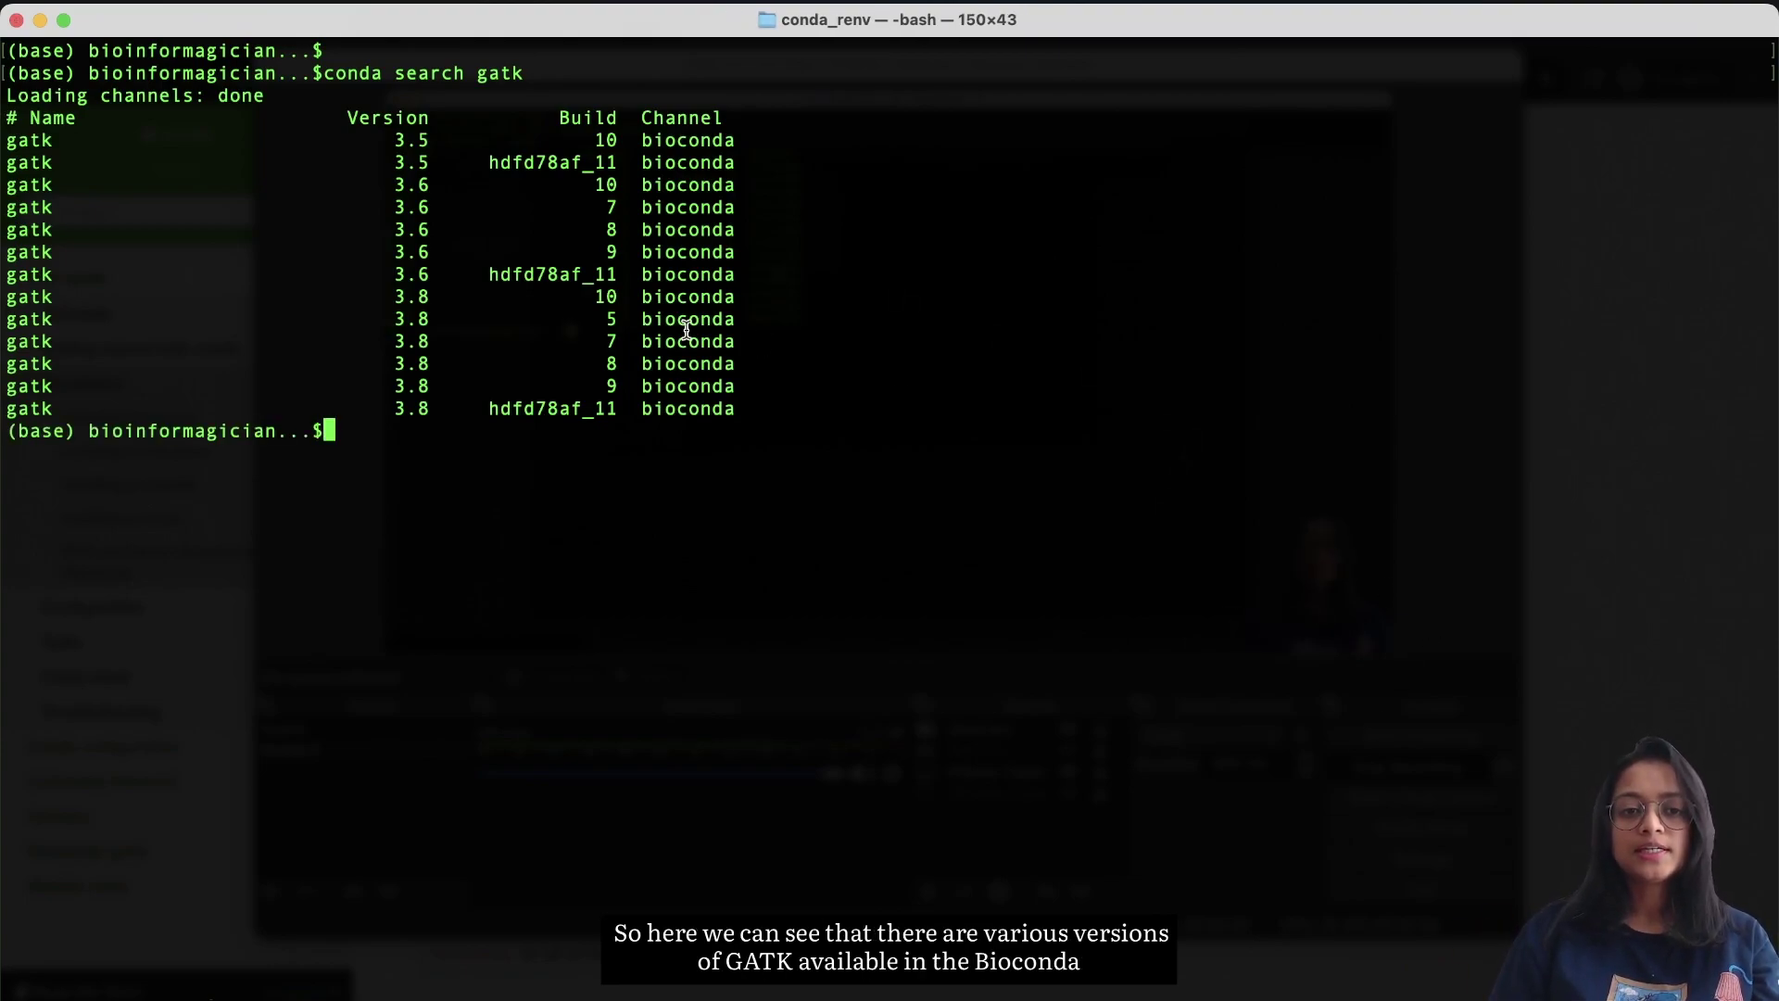
drag(385, 139, 481, 405)
click(657, 139)
drag(647, 139, 754, 408)
click(683, 230)
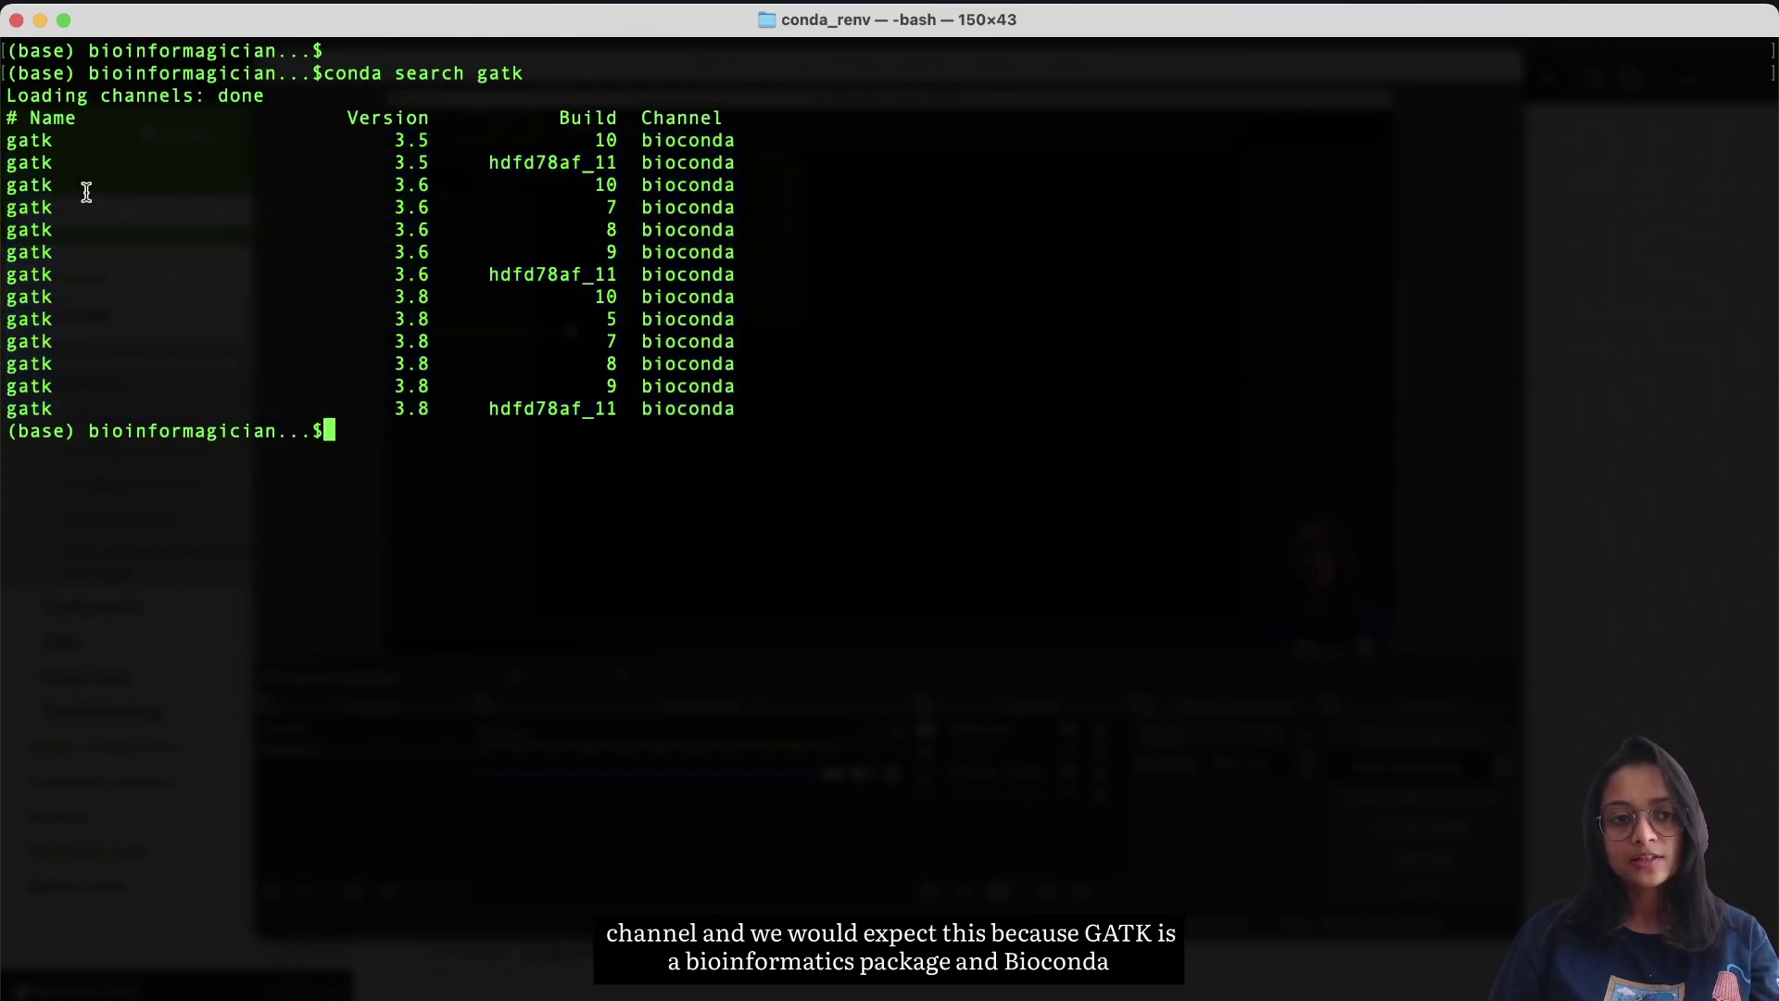
double_click(25, 188)
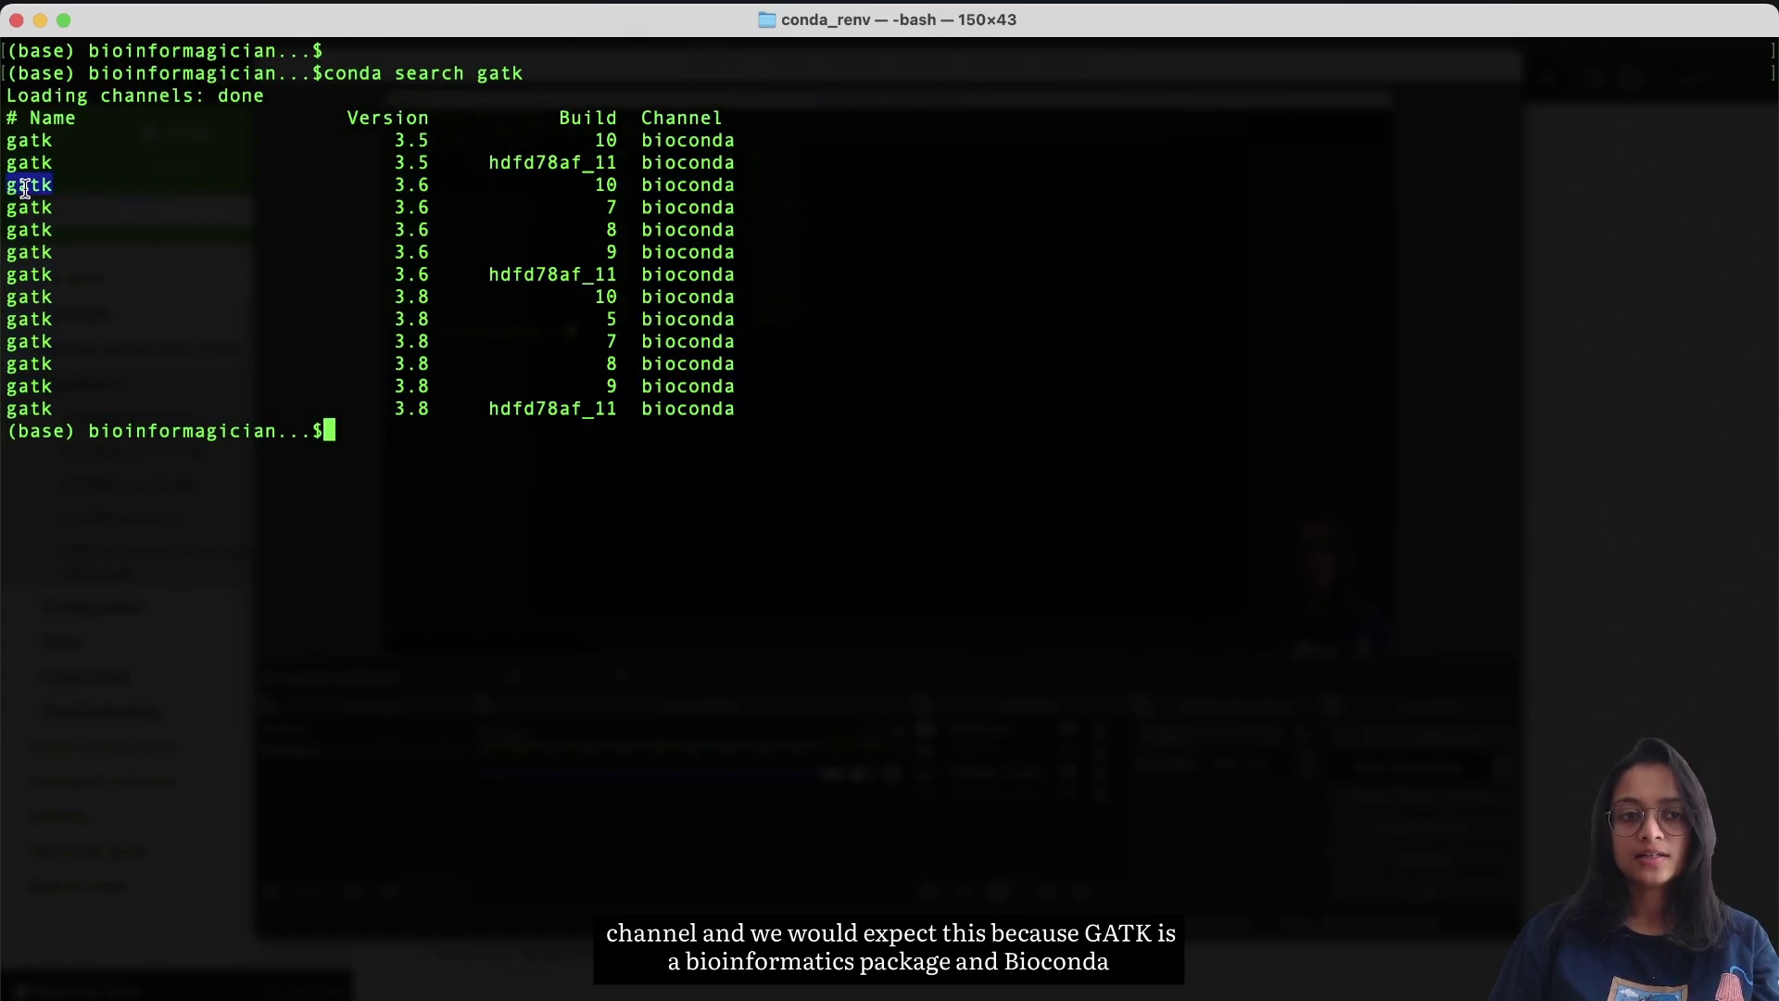
double_click(713, 139)
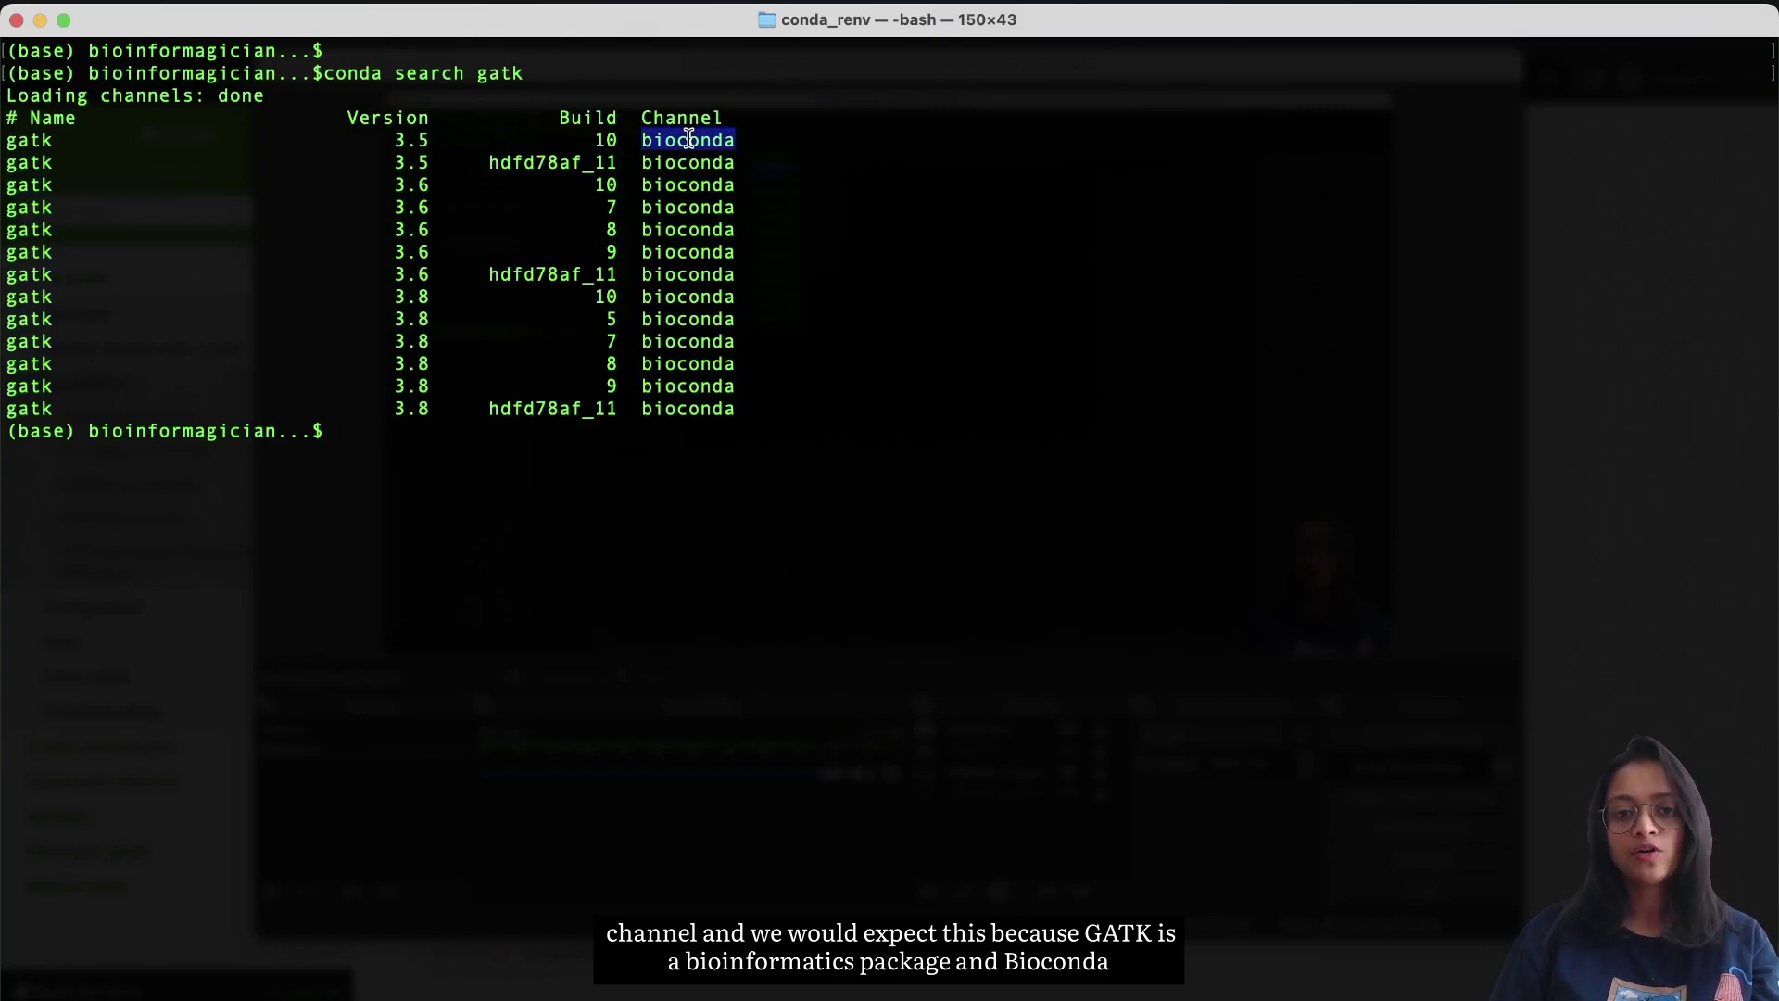
click(857, 365)
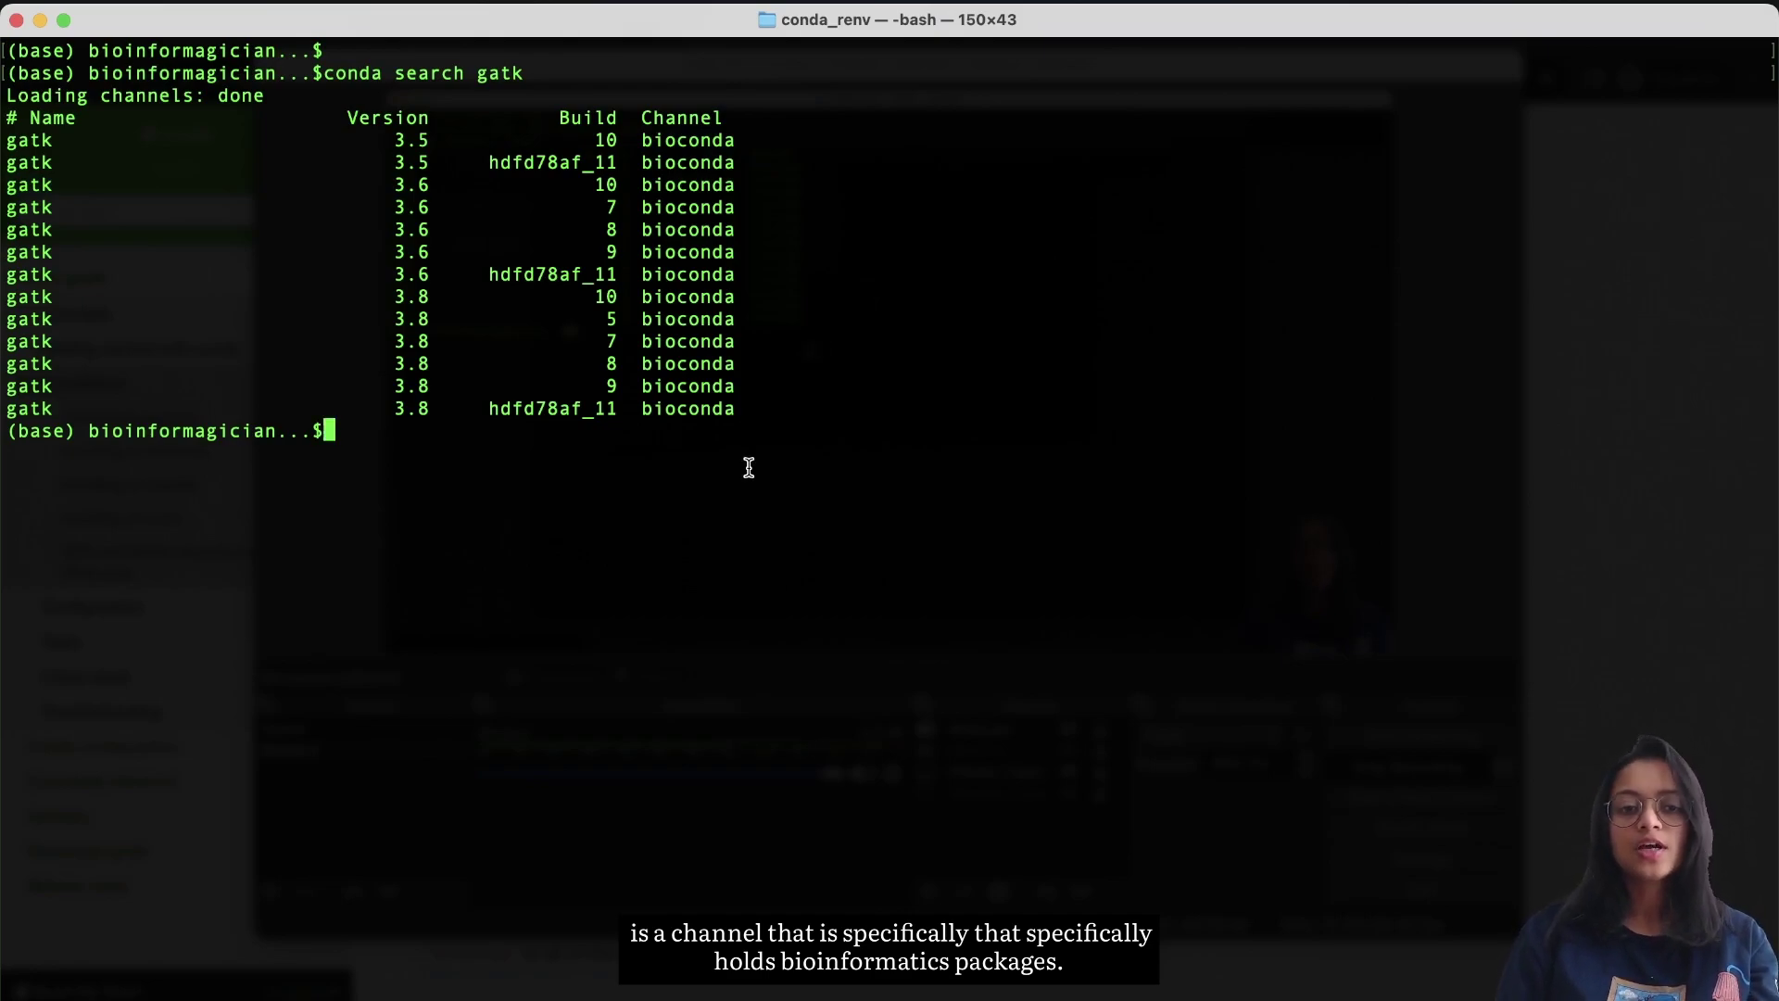
Step: List the conda environments with "conda env list" and review the environments below base
key(Return)
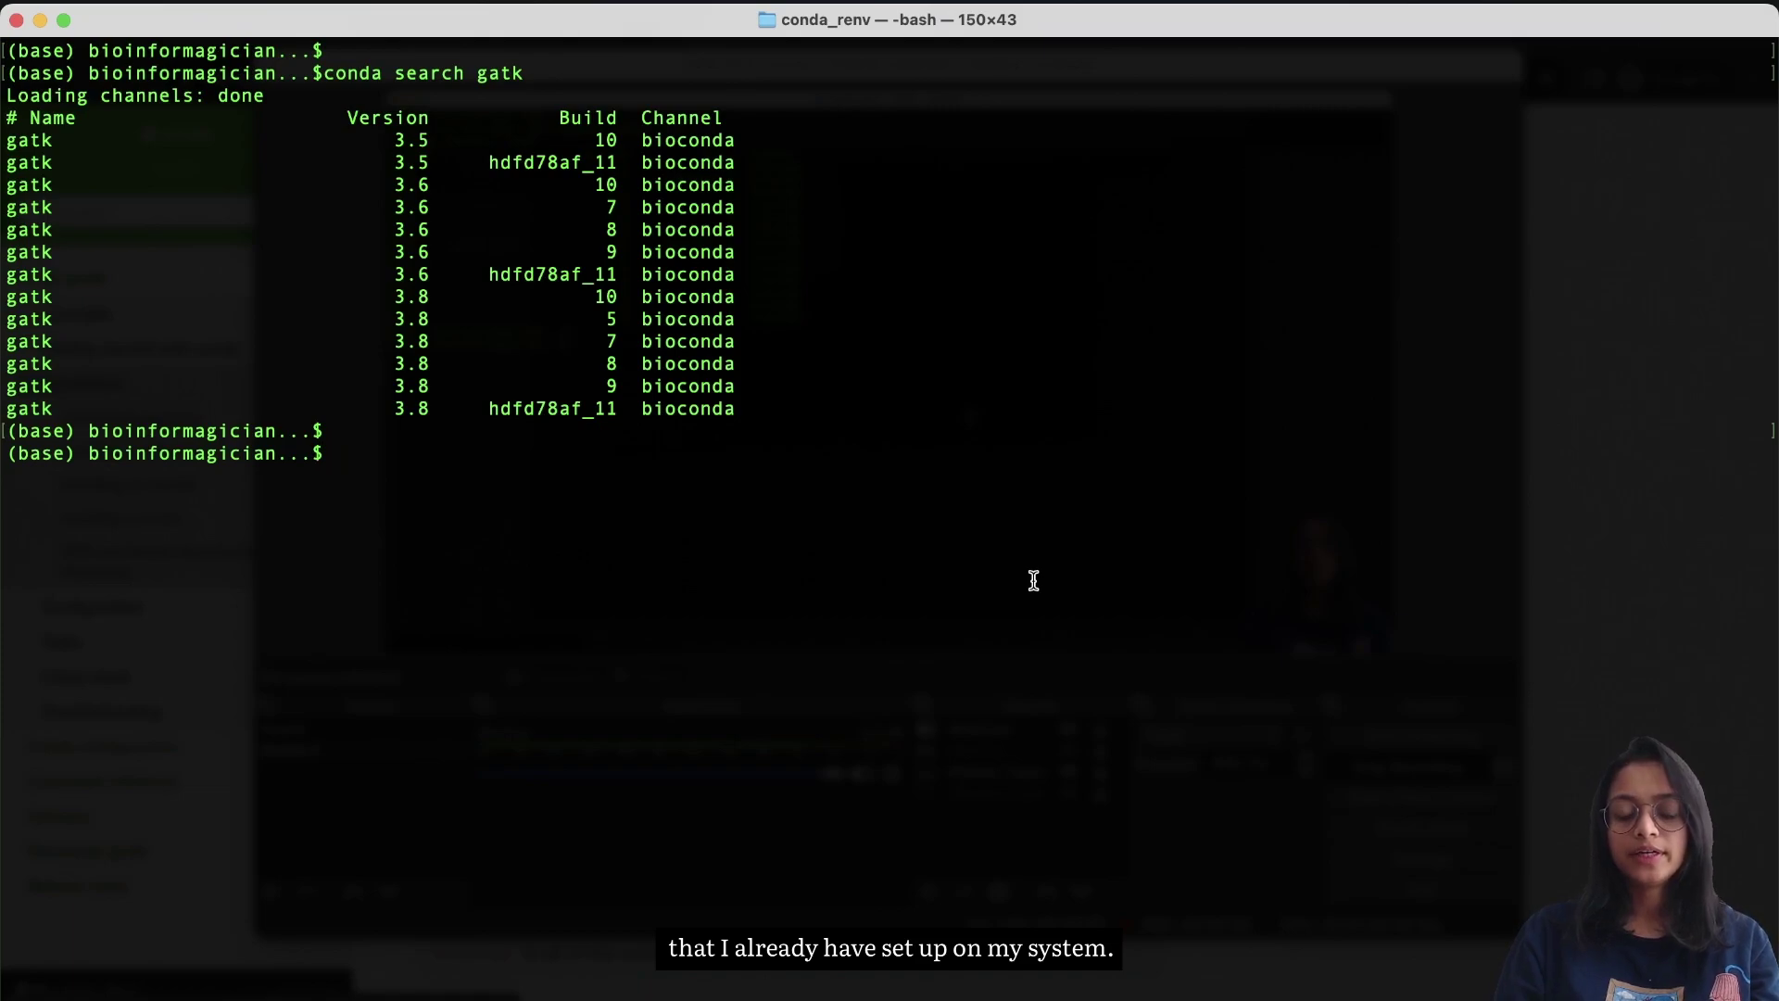
text(conda )
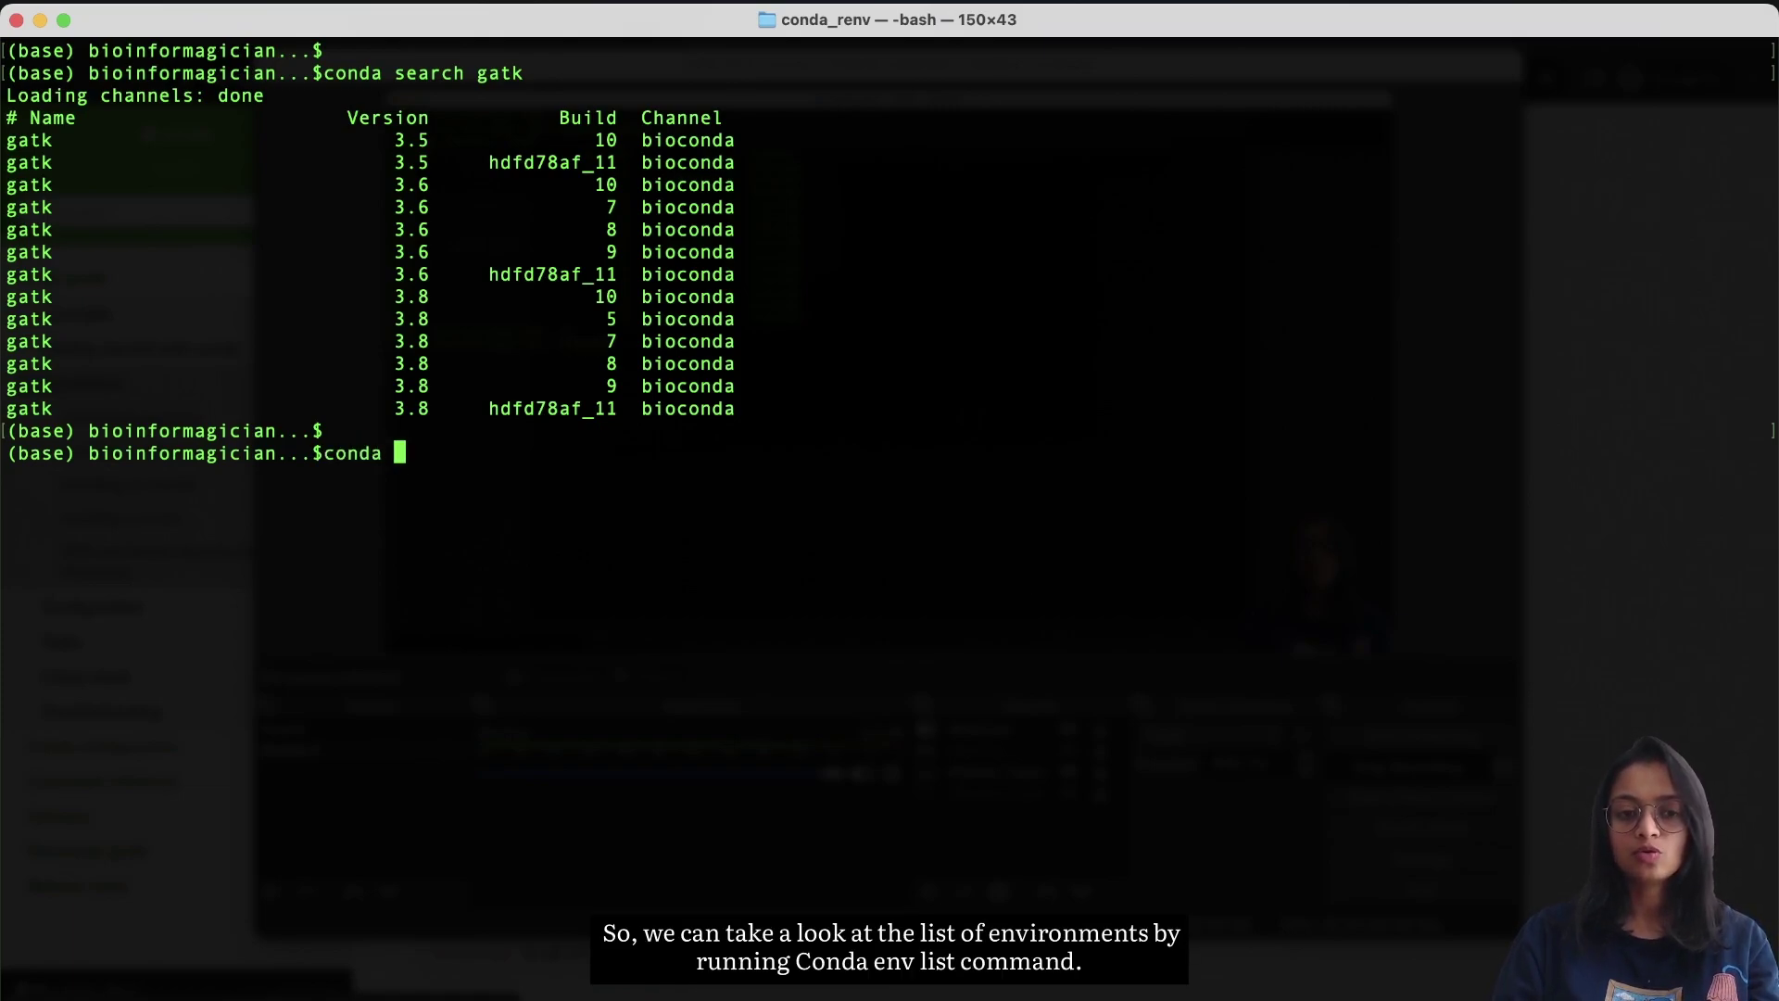
text(env list)
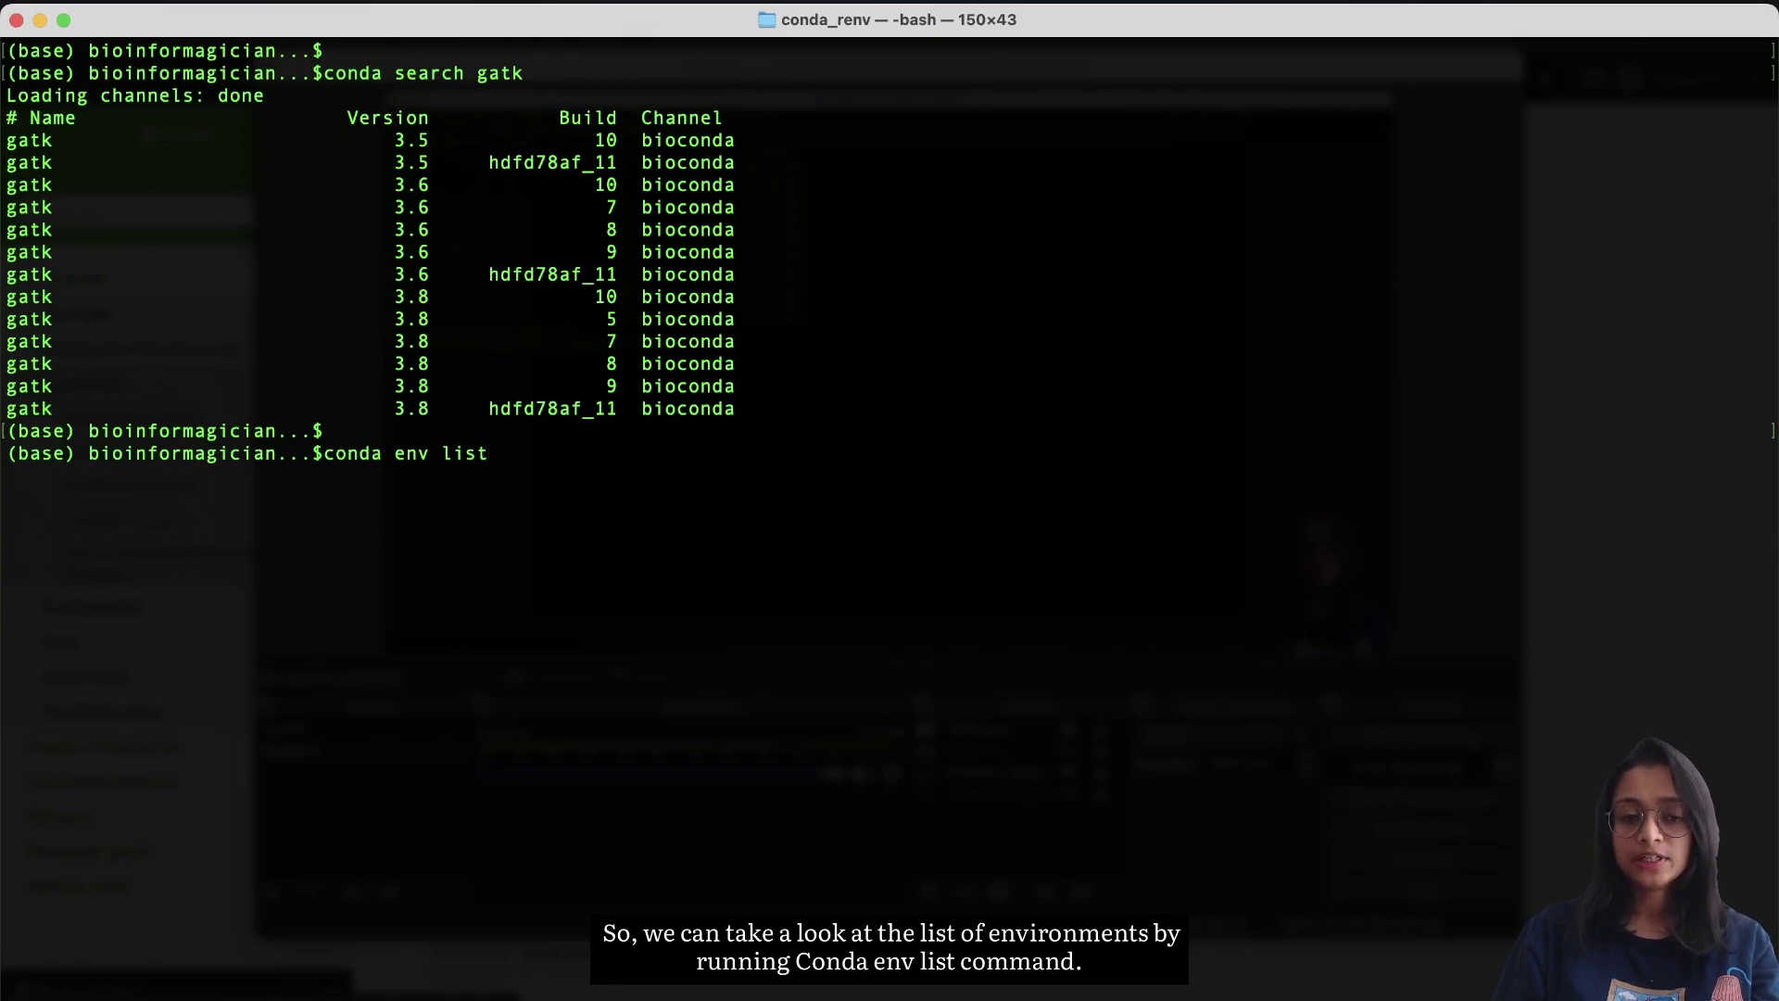
key(Return)
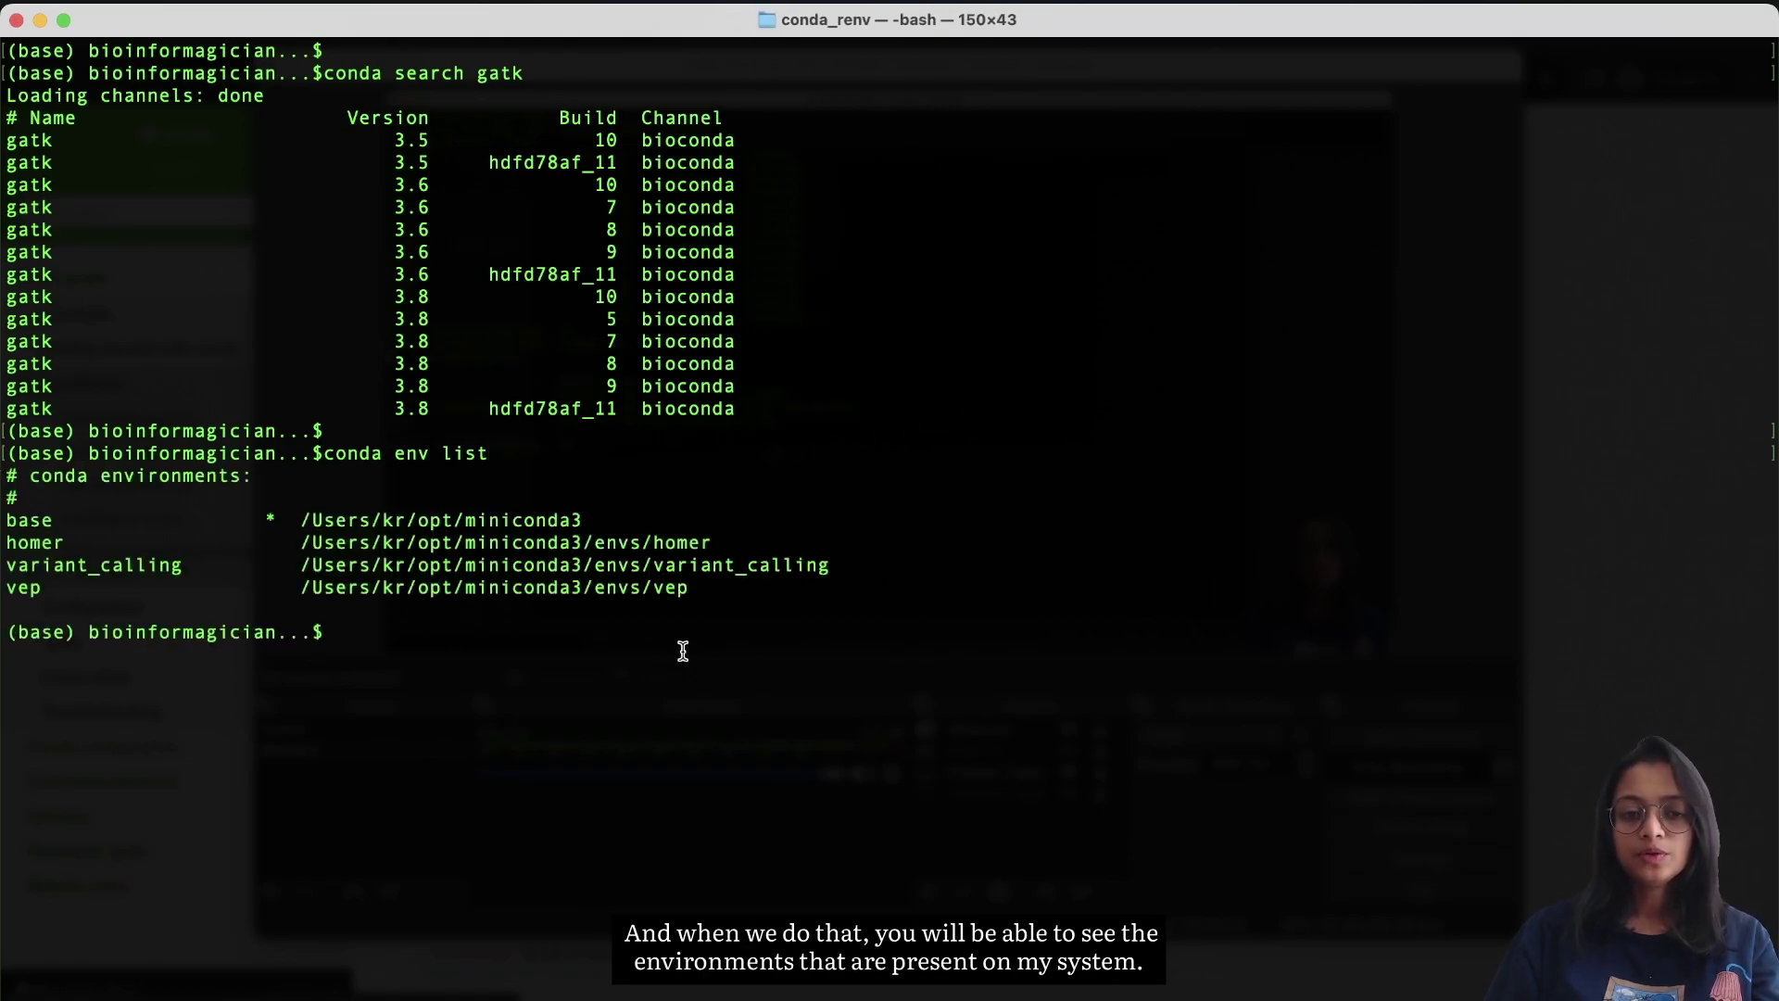
drag(699, 591, 9, 541)
click(88, 559)
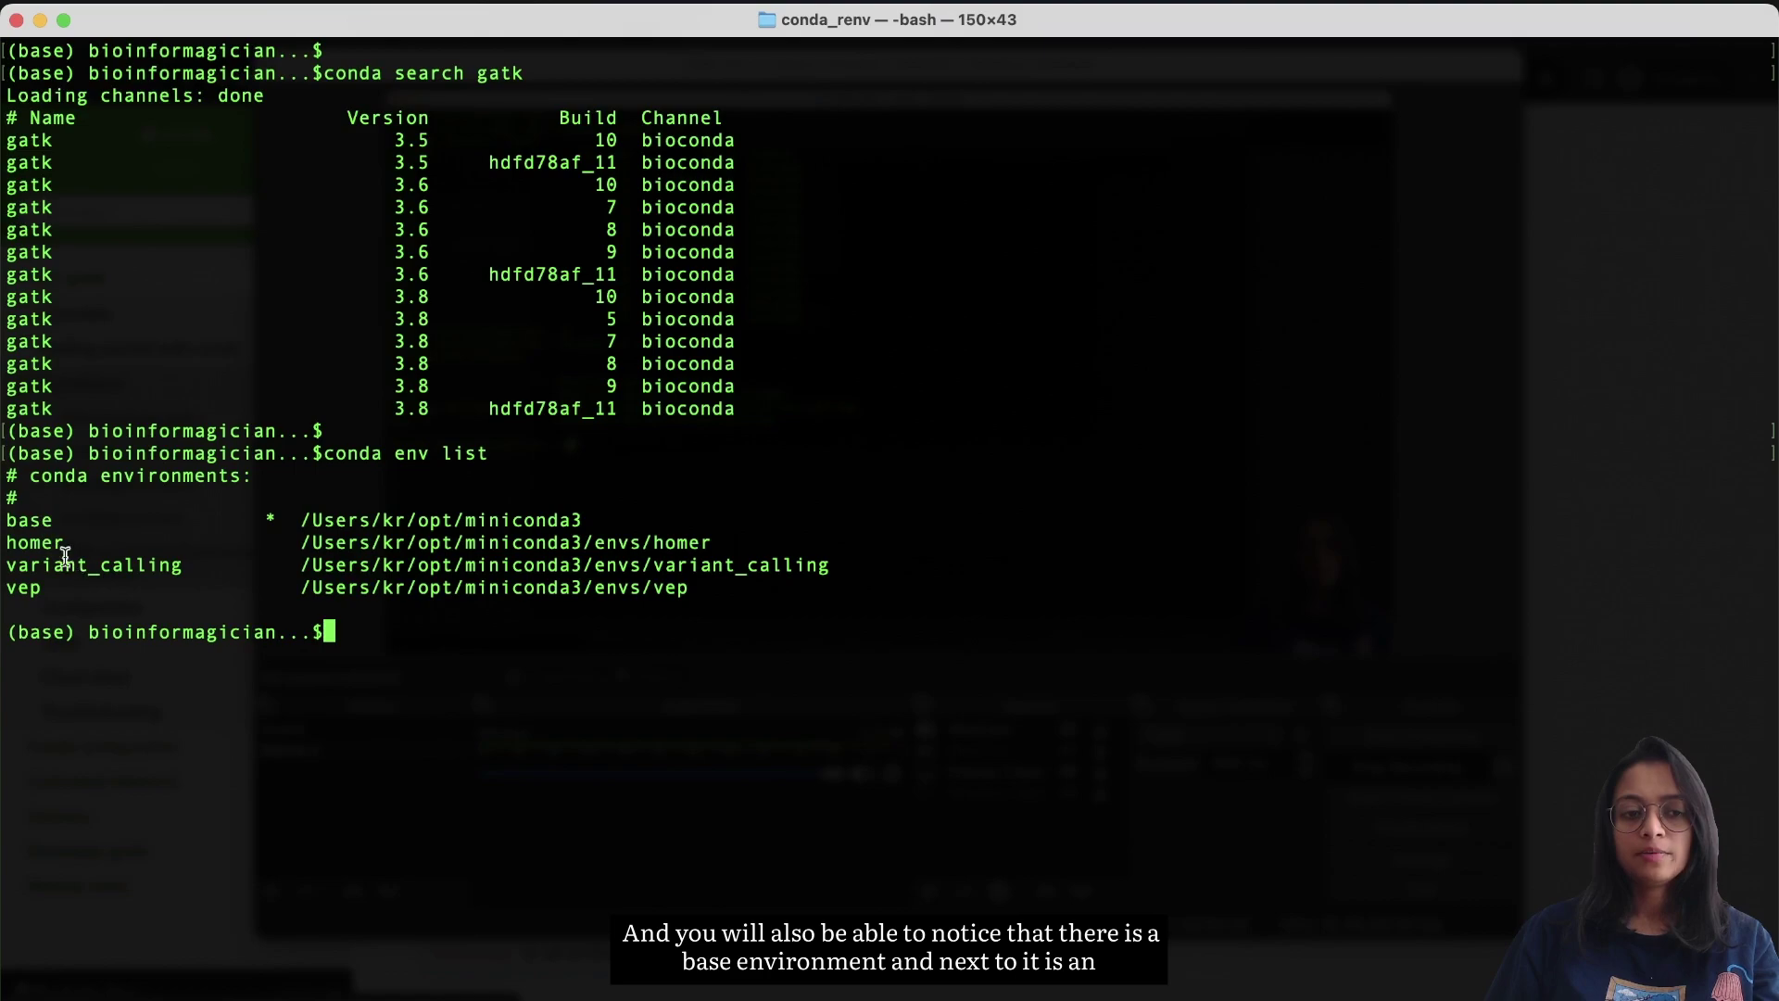
Step: Examine the asterisk next to base in the environment list and the active environment name in parentheses at the prompt
double_click(32, 521)
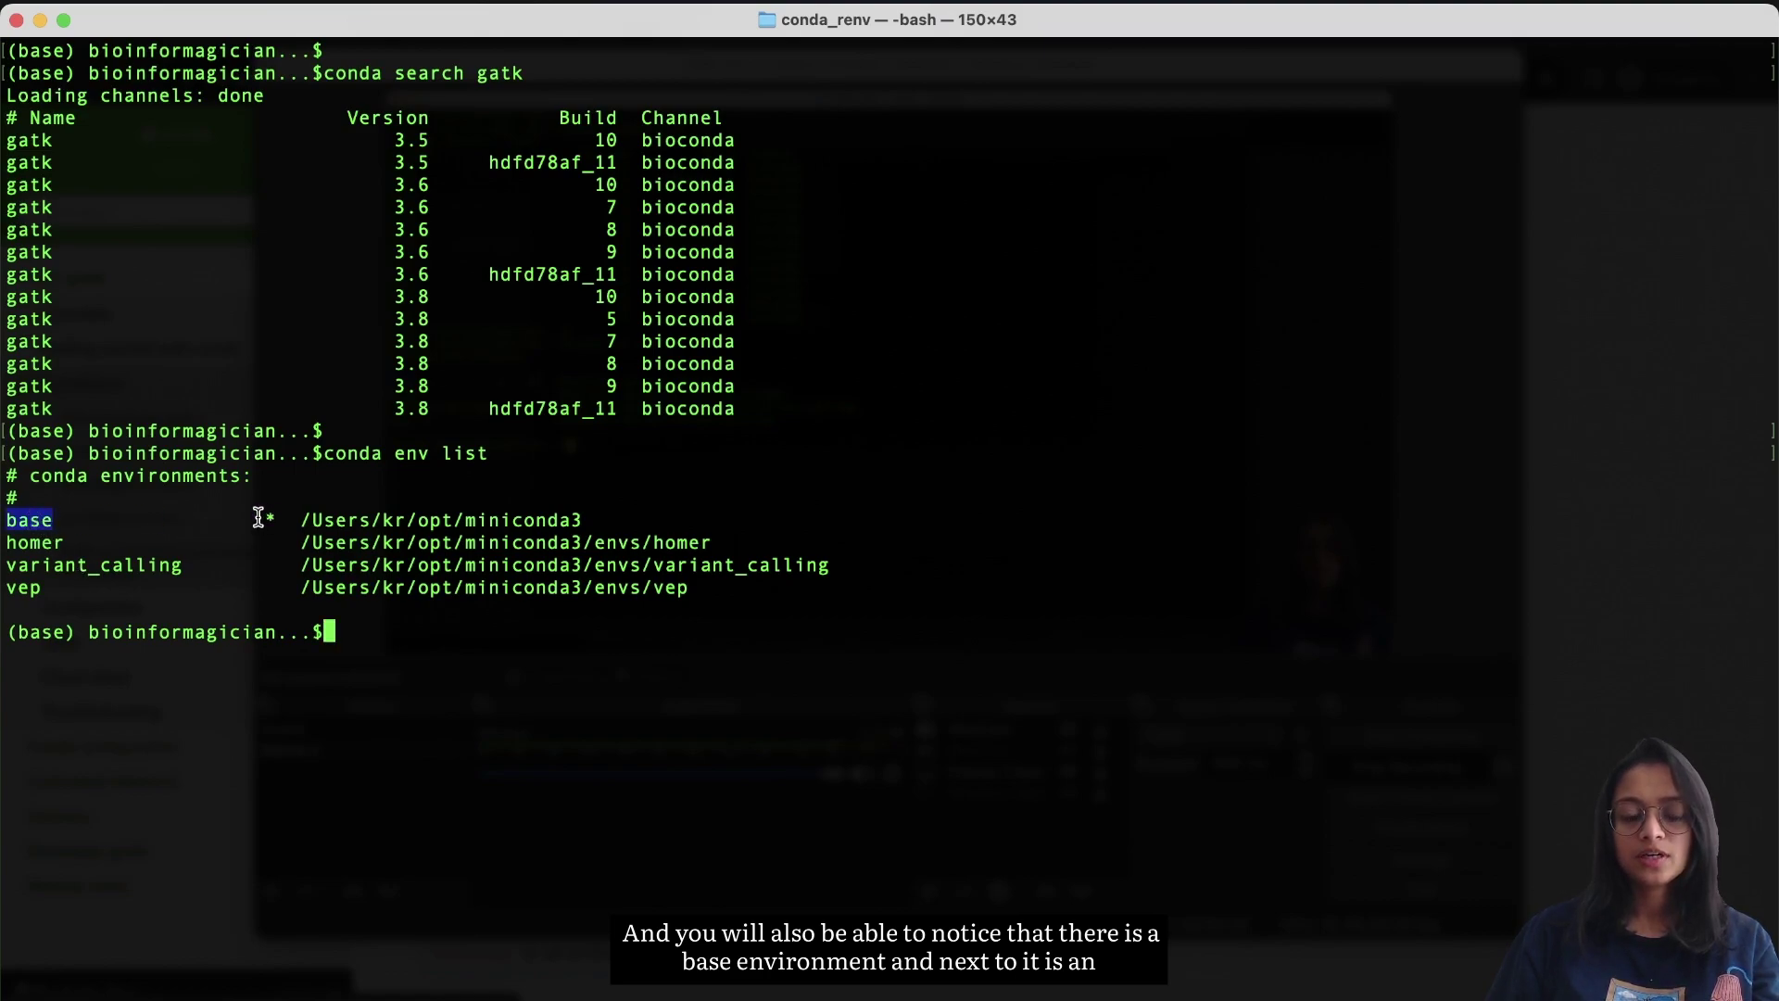
drag(256, 519, 286, 538)
click(80, 658)
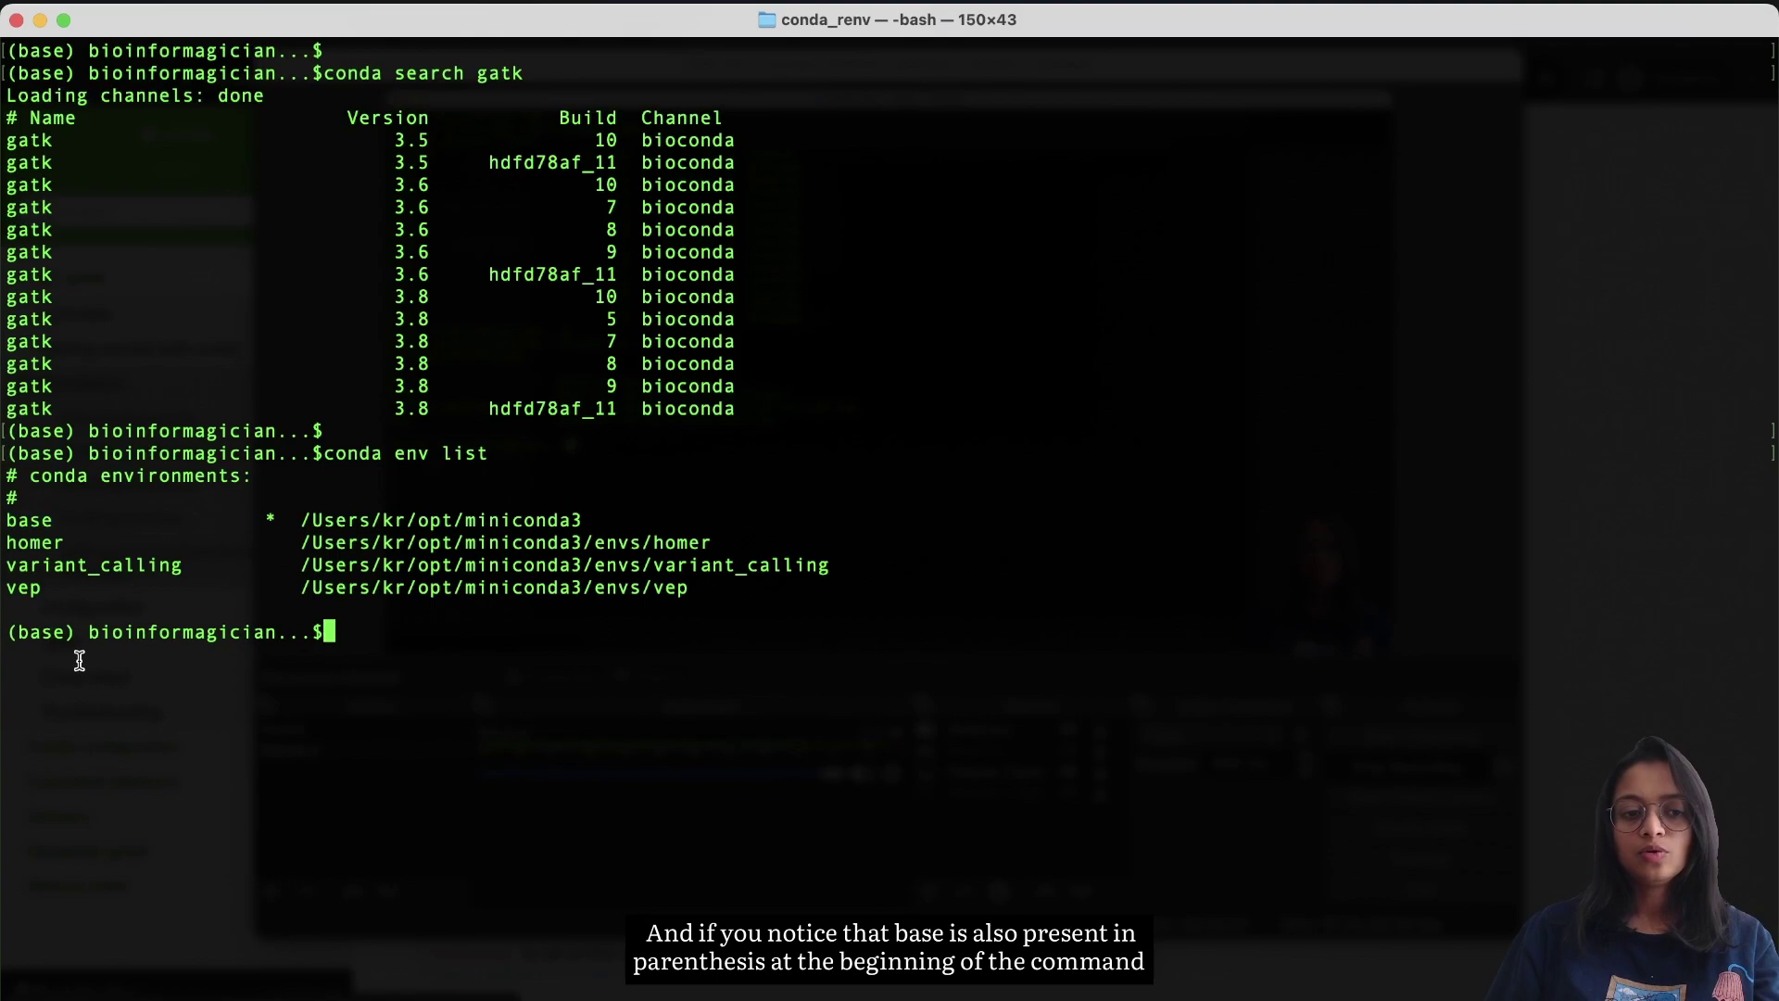
drag(19, 632, 69, 632)
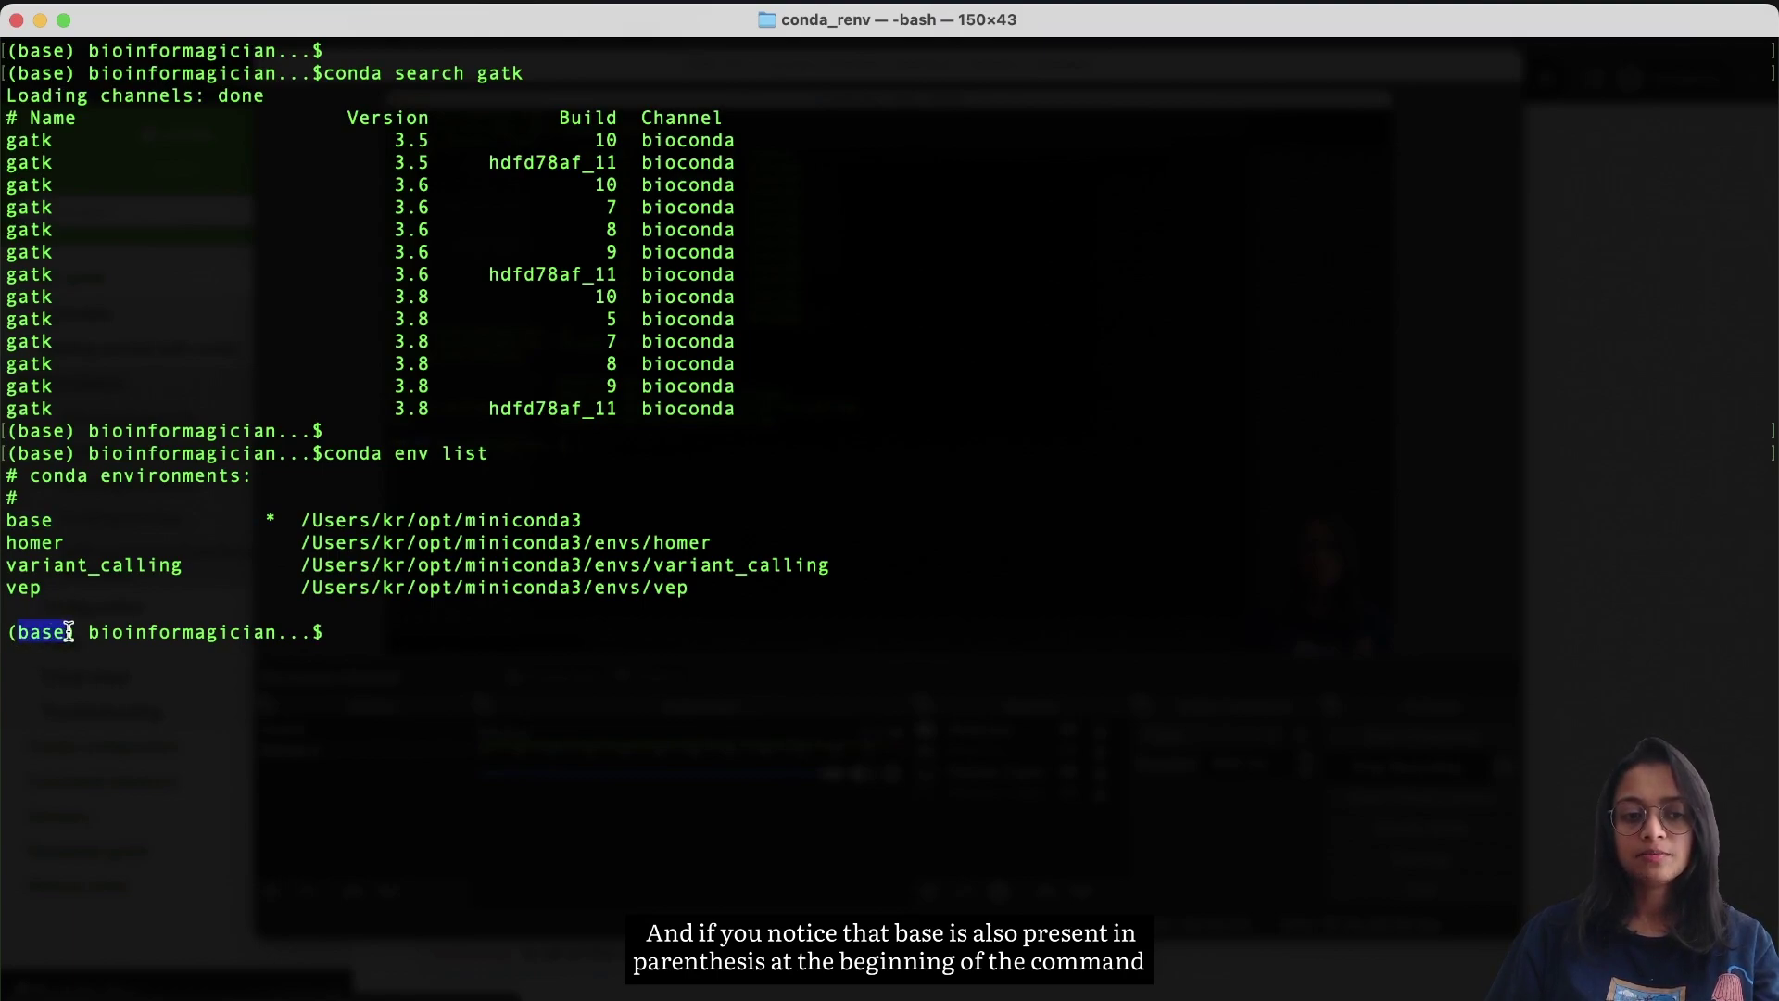
click(42, 634)
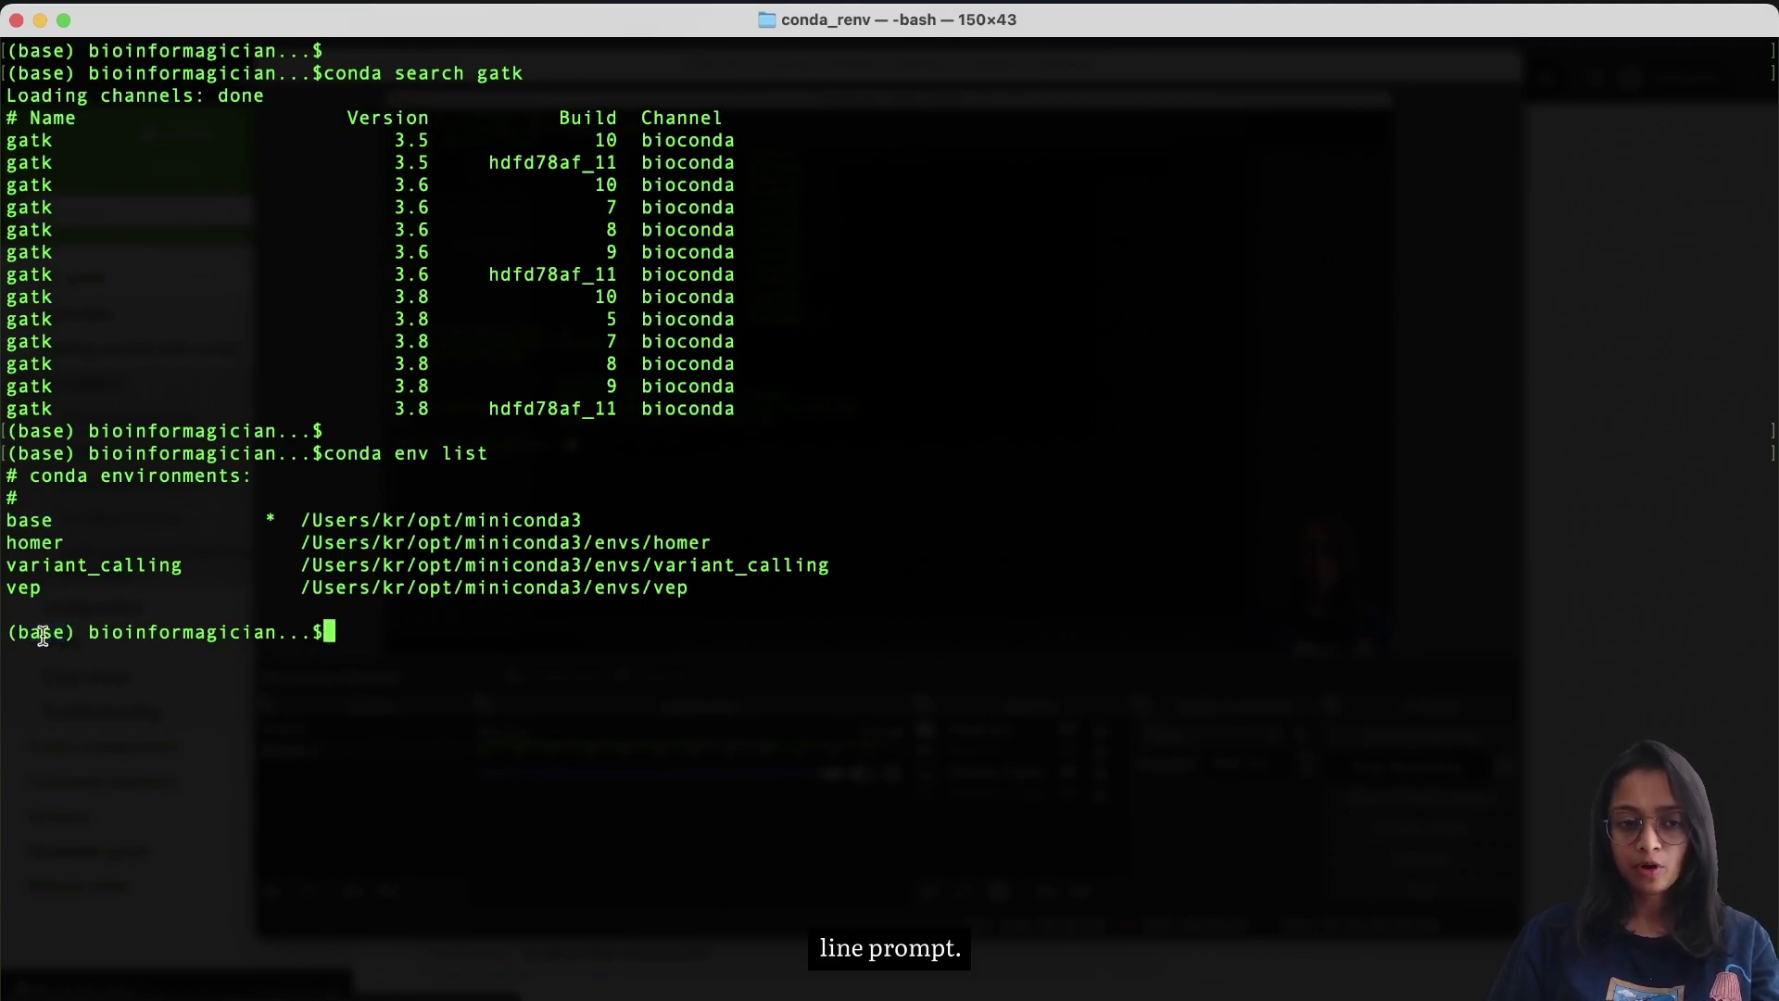
double_click(49, 634)
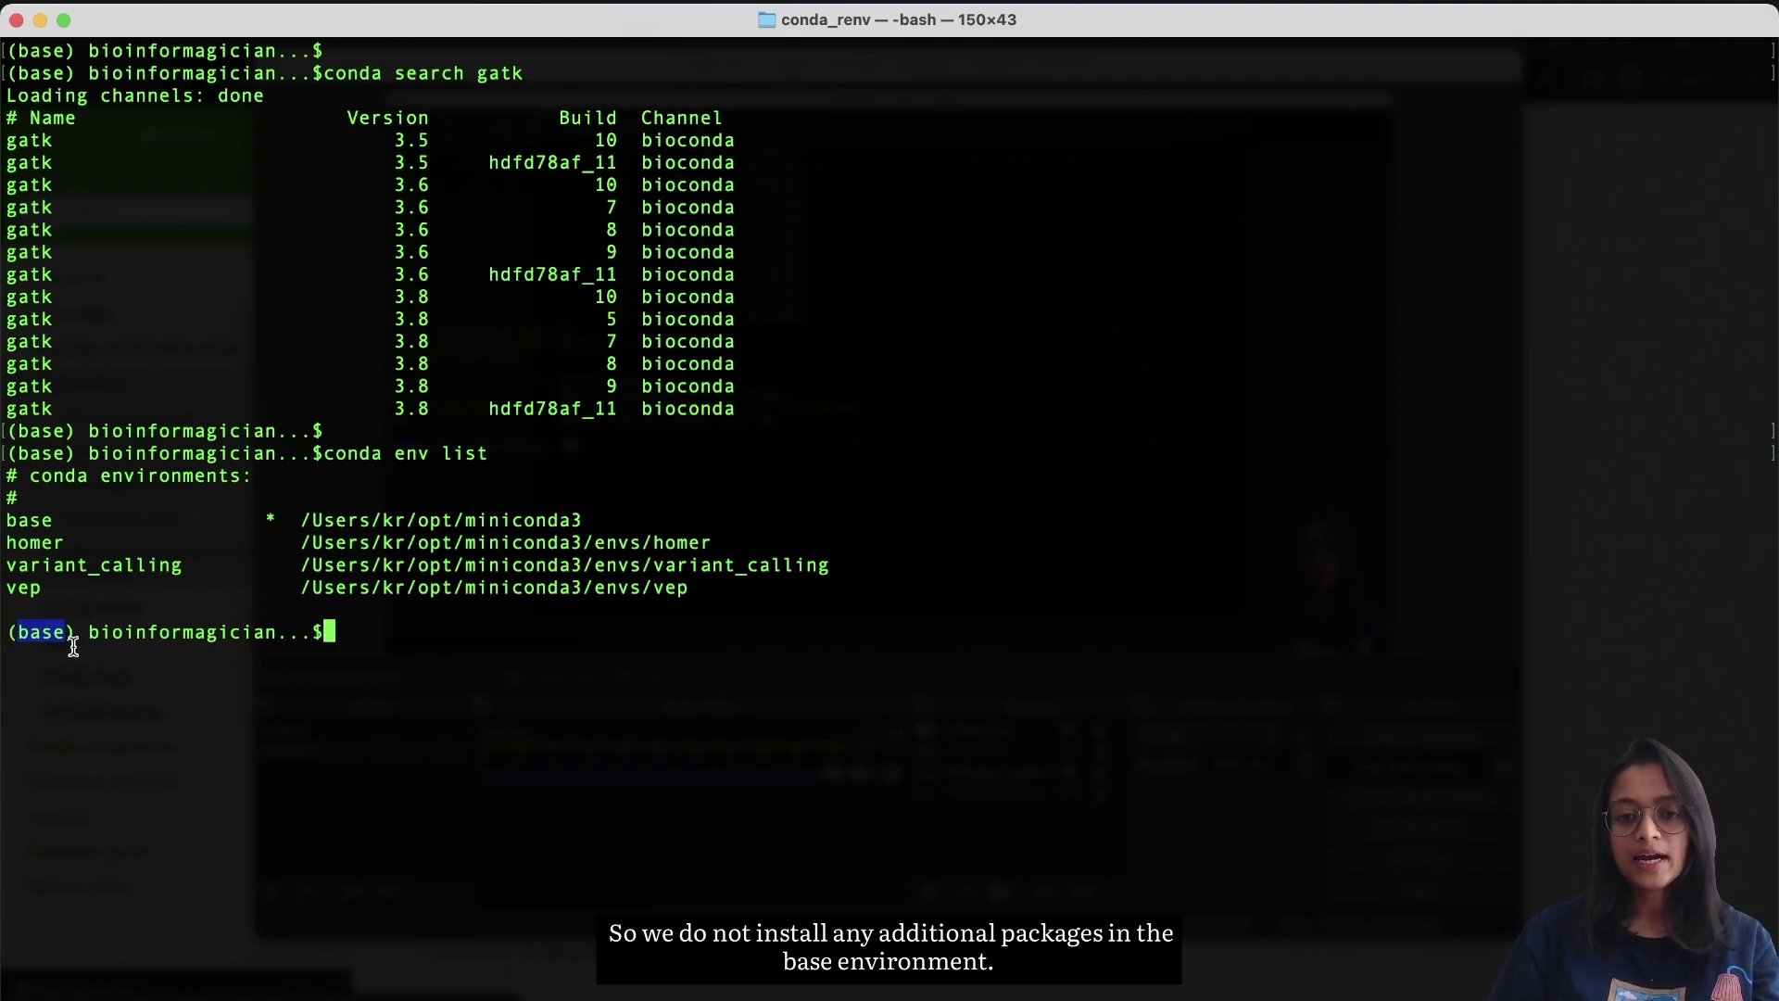
click(135, 690)
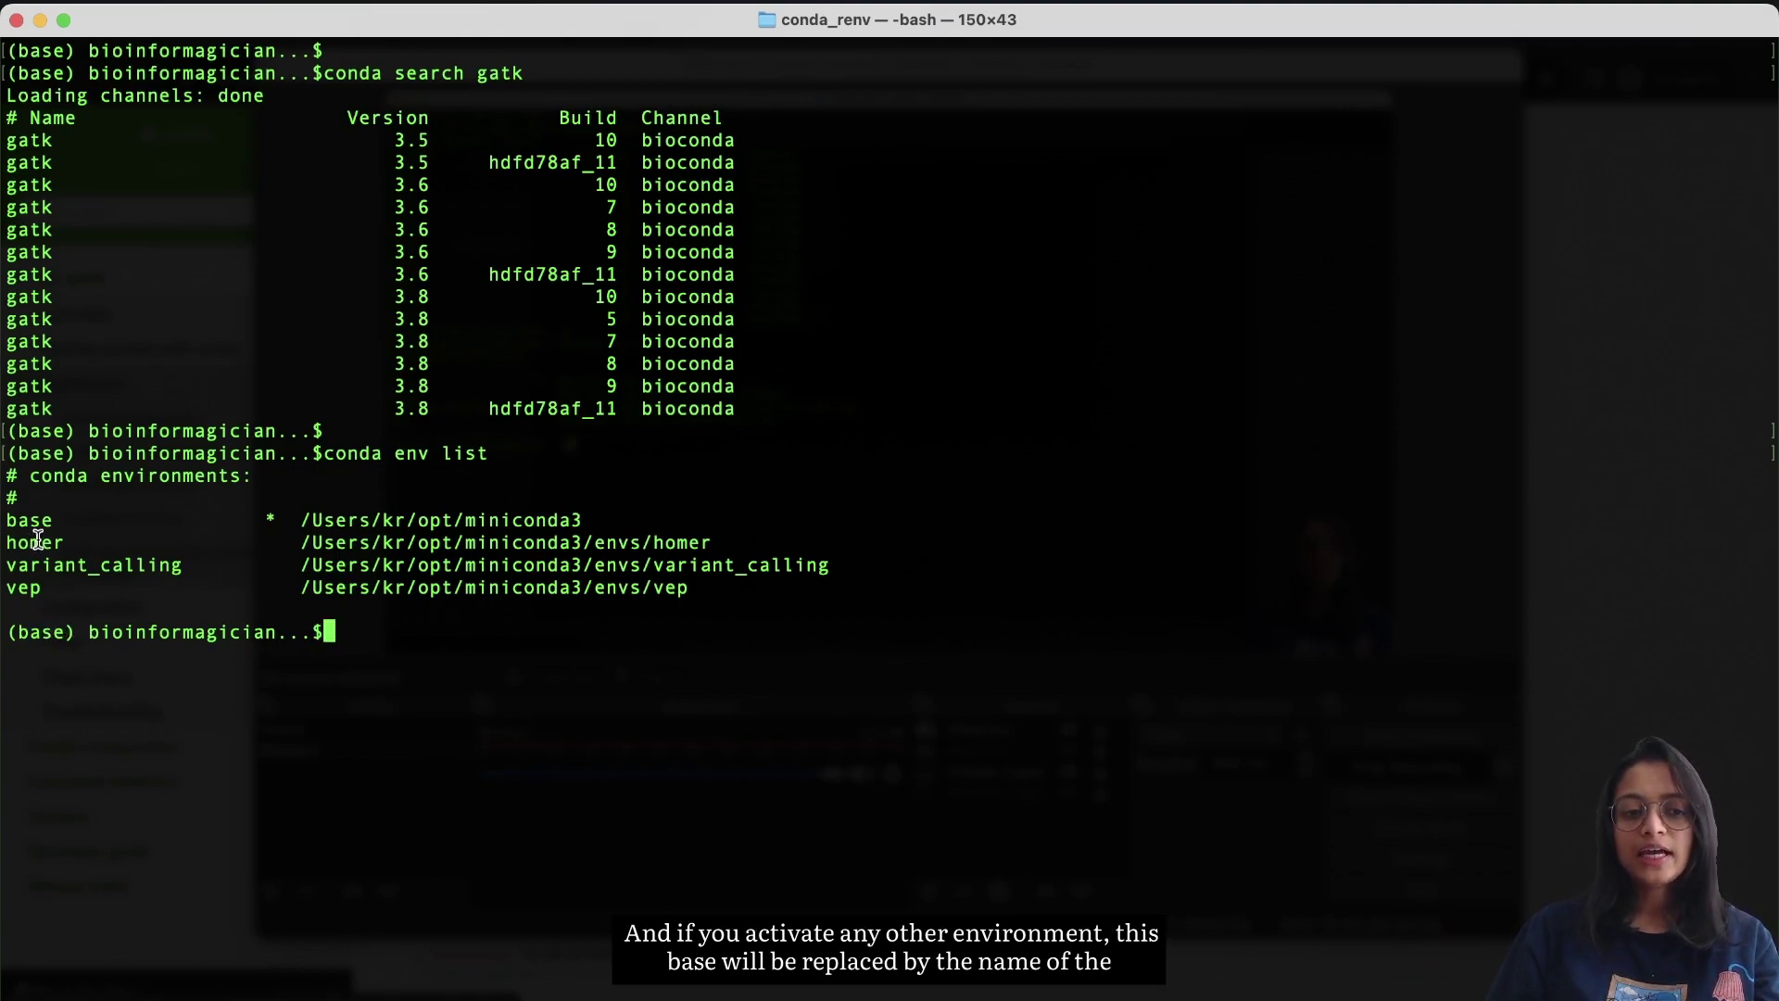
double_click(42, 634)
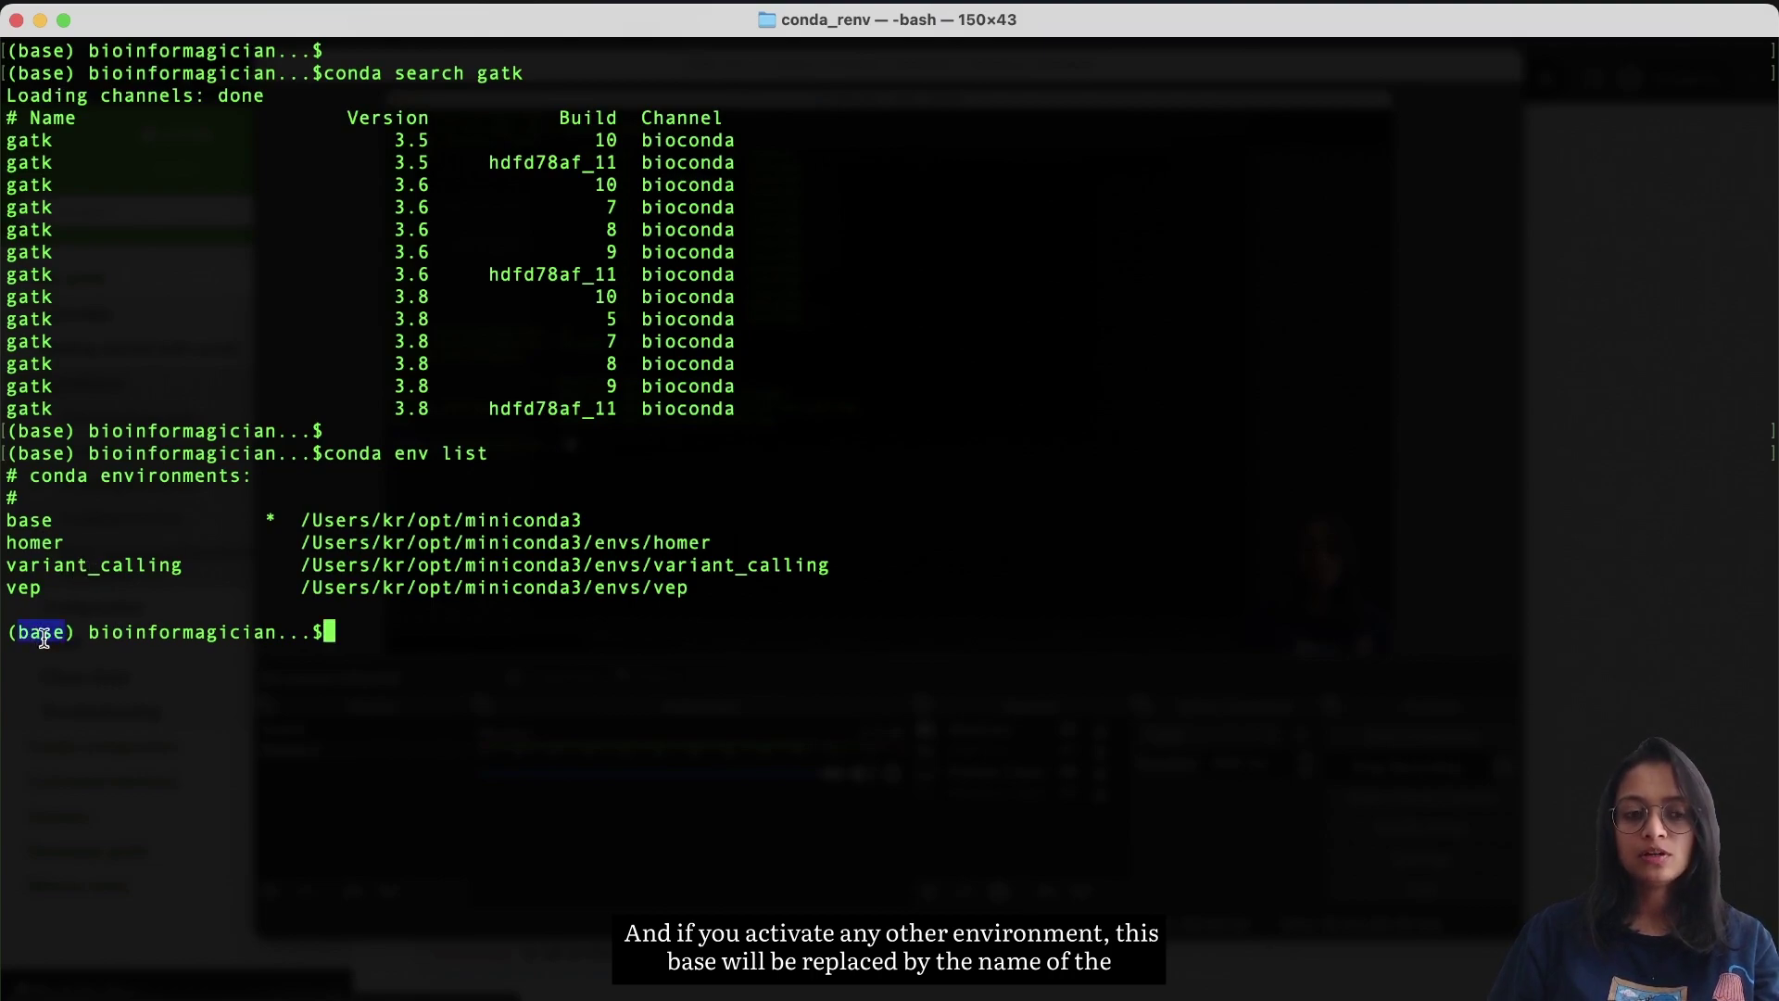
double_click(37, 545)
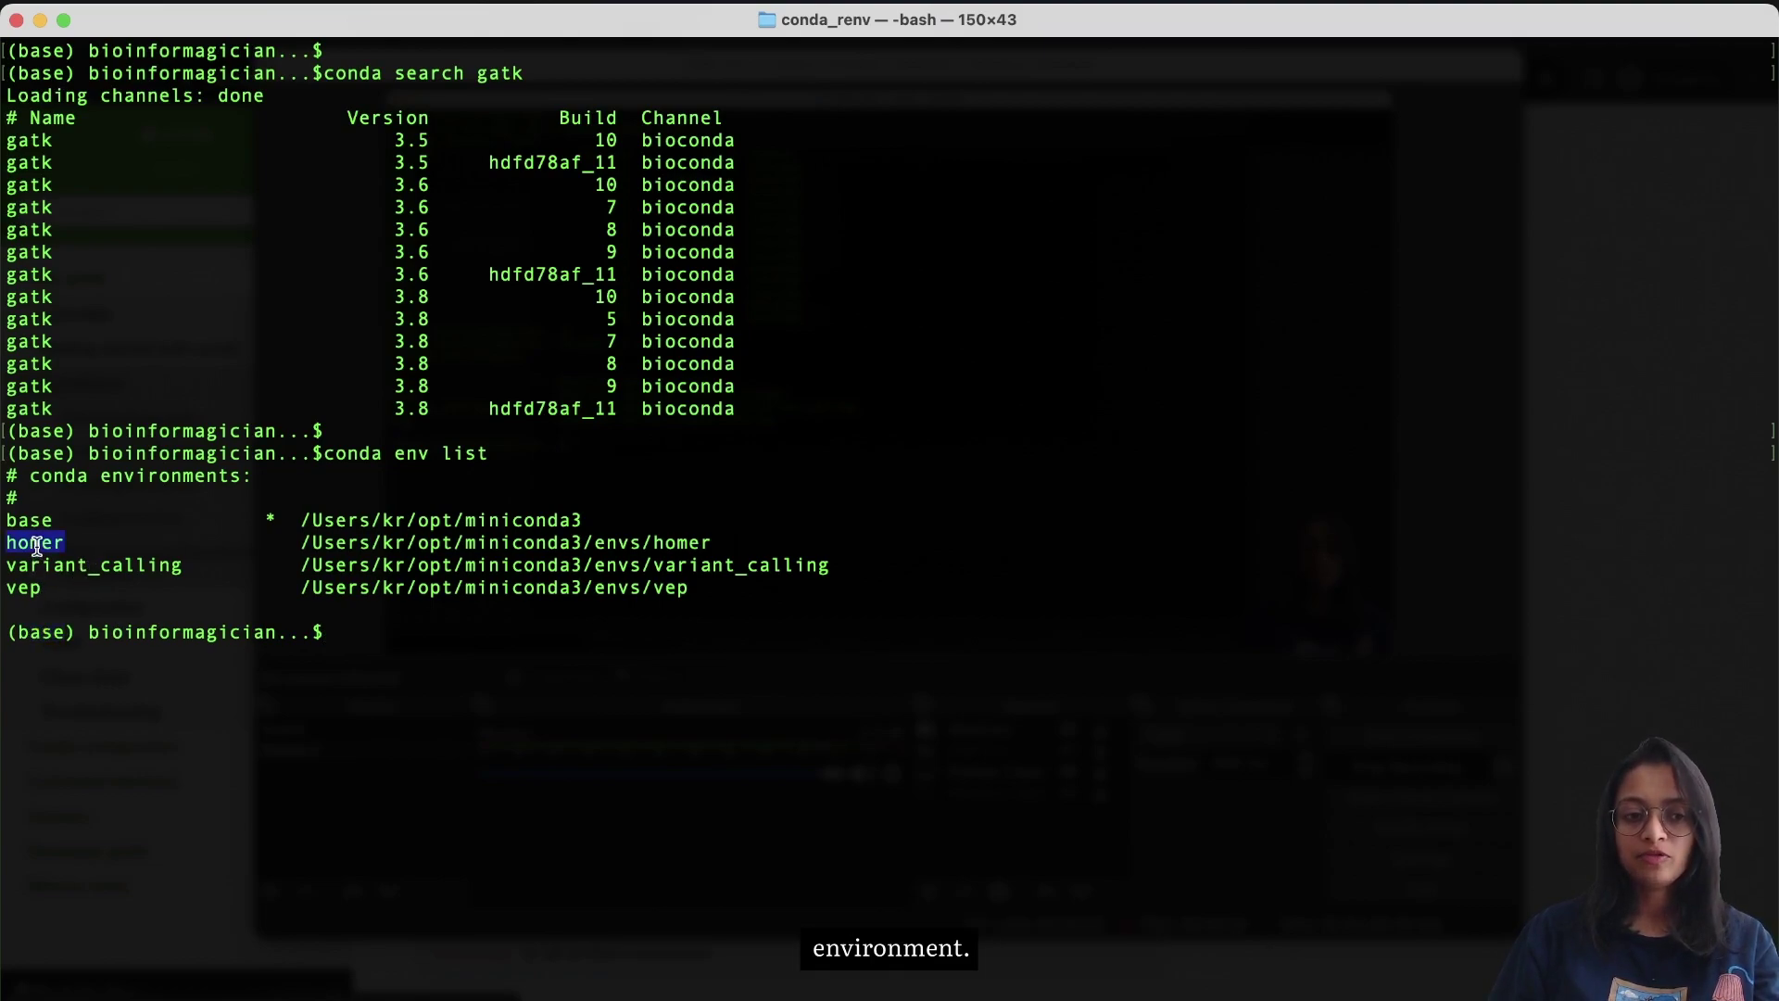
click(49, 640)
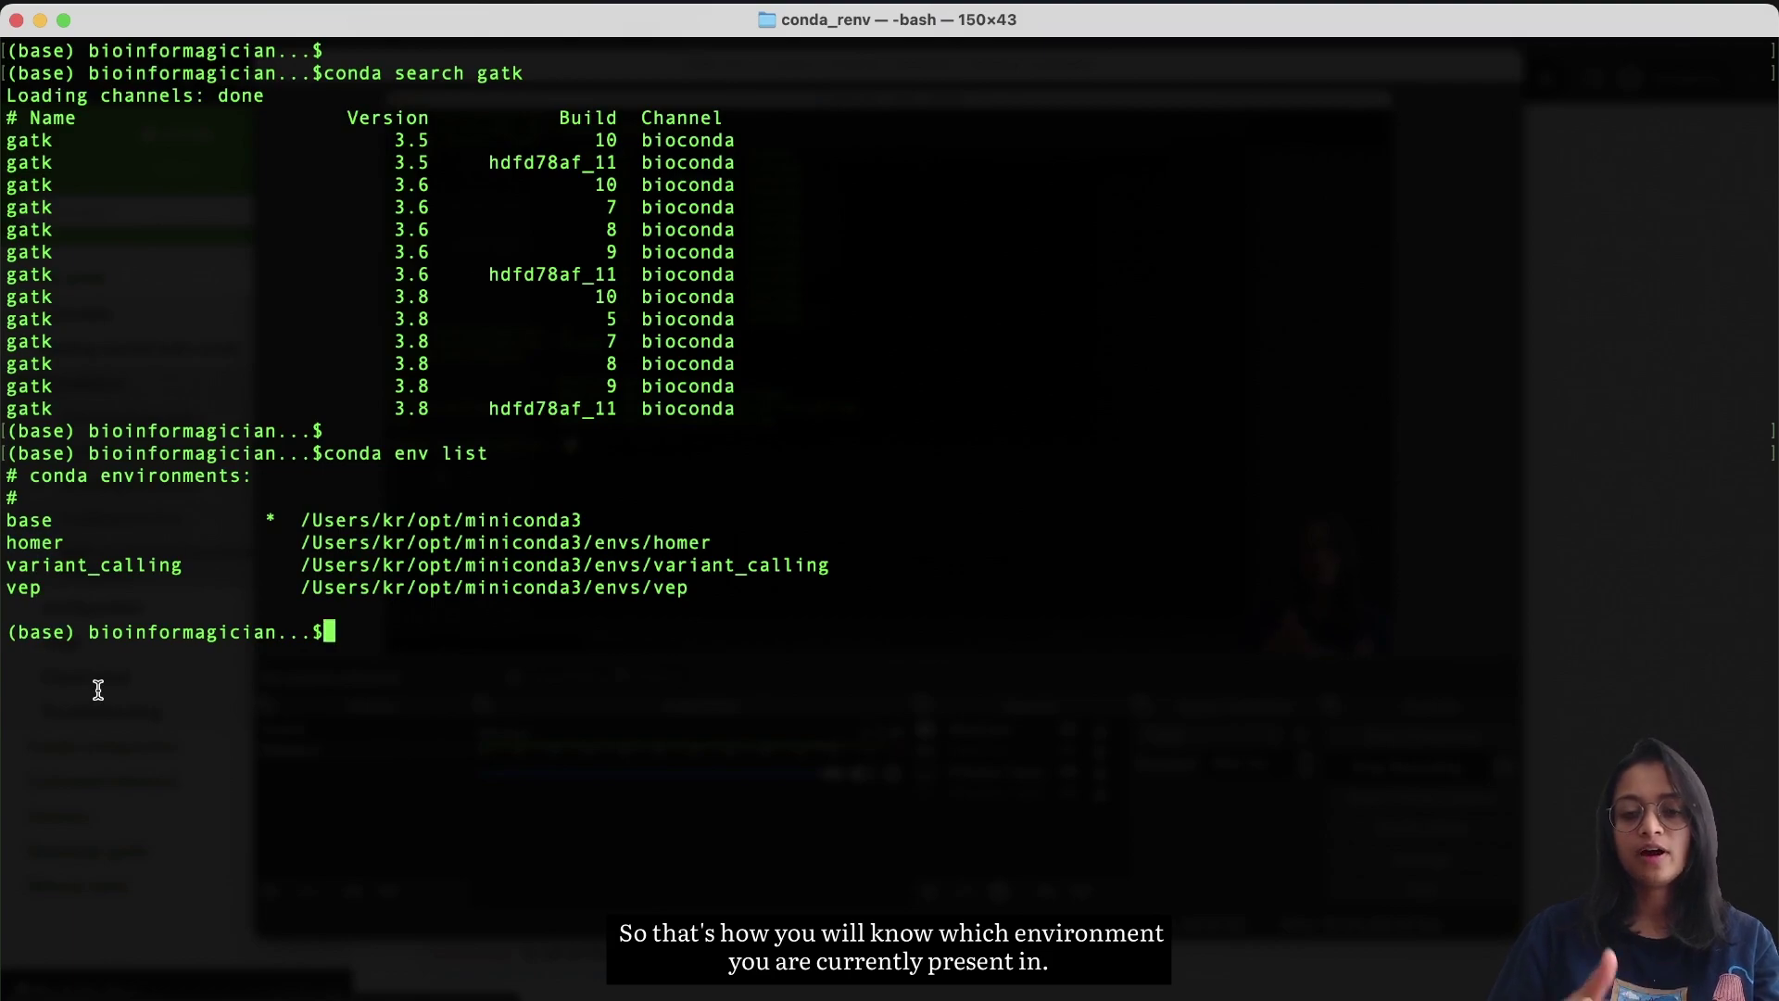
double_click(37, 632)
click(136, 707)
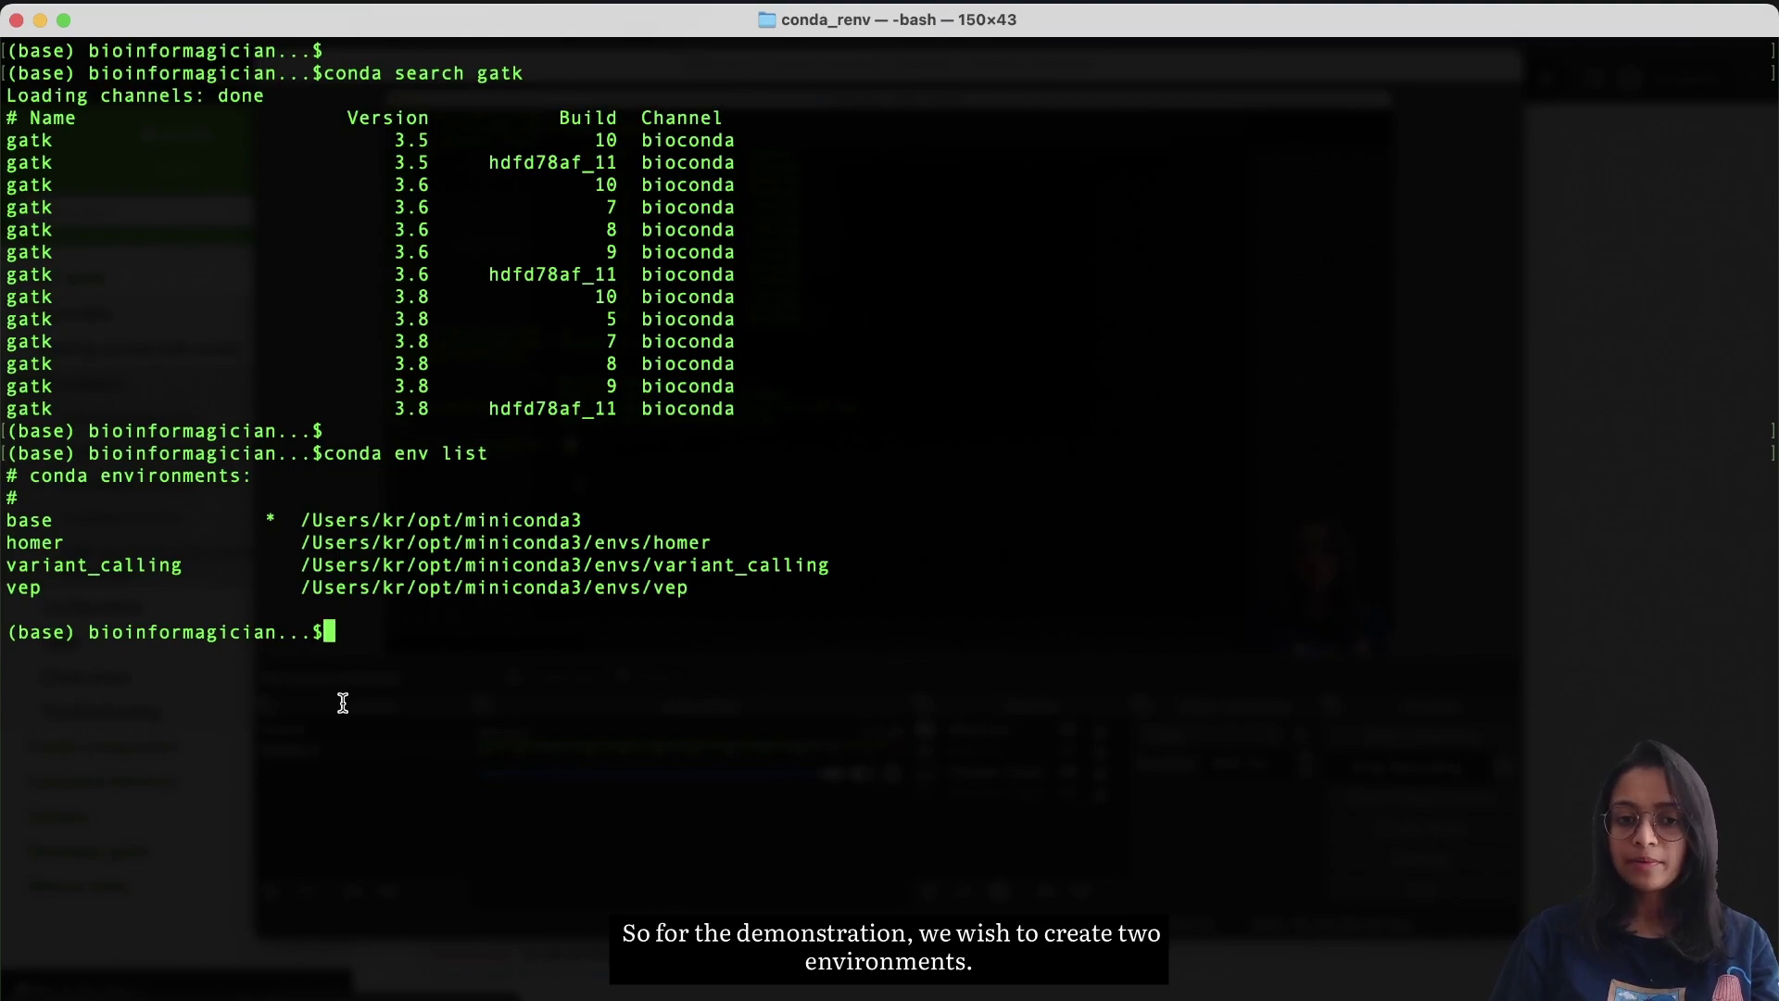
Step: Clear the terminal screen and add a few blank prompt lines
key(Return)
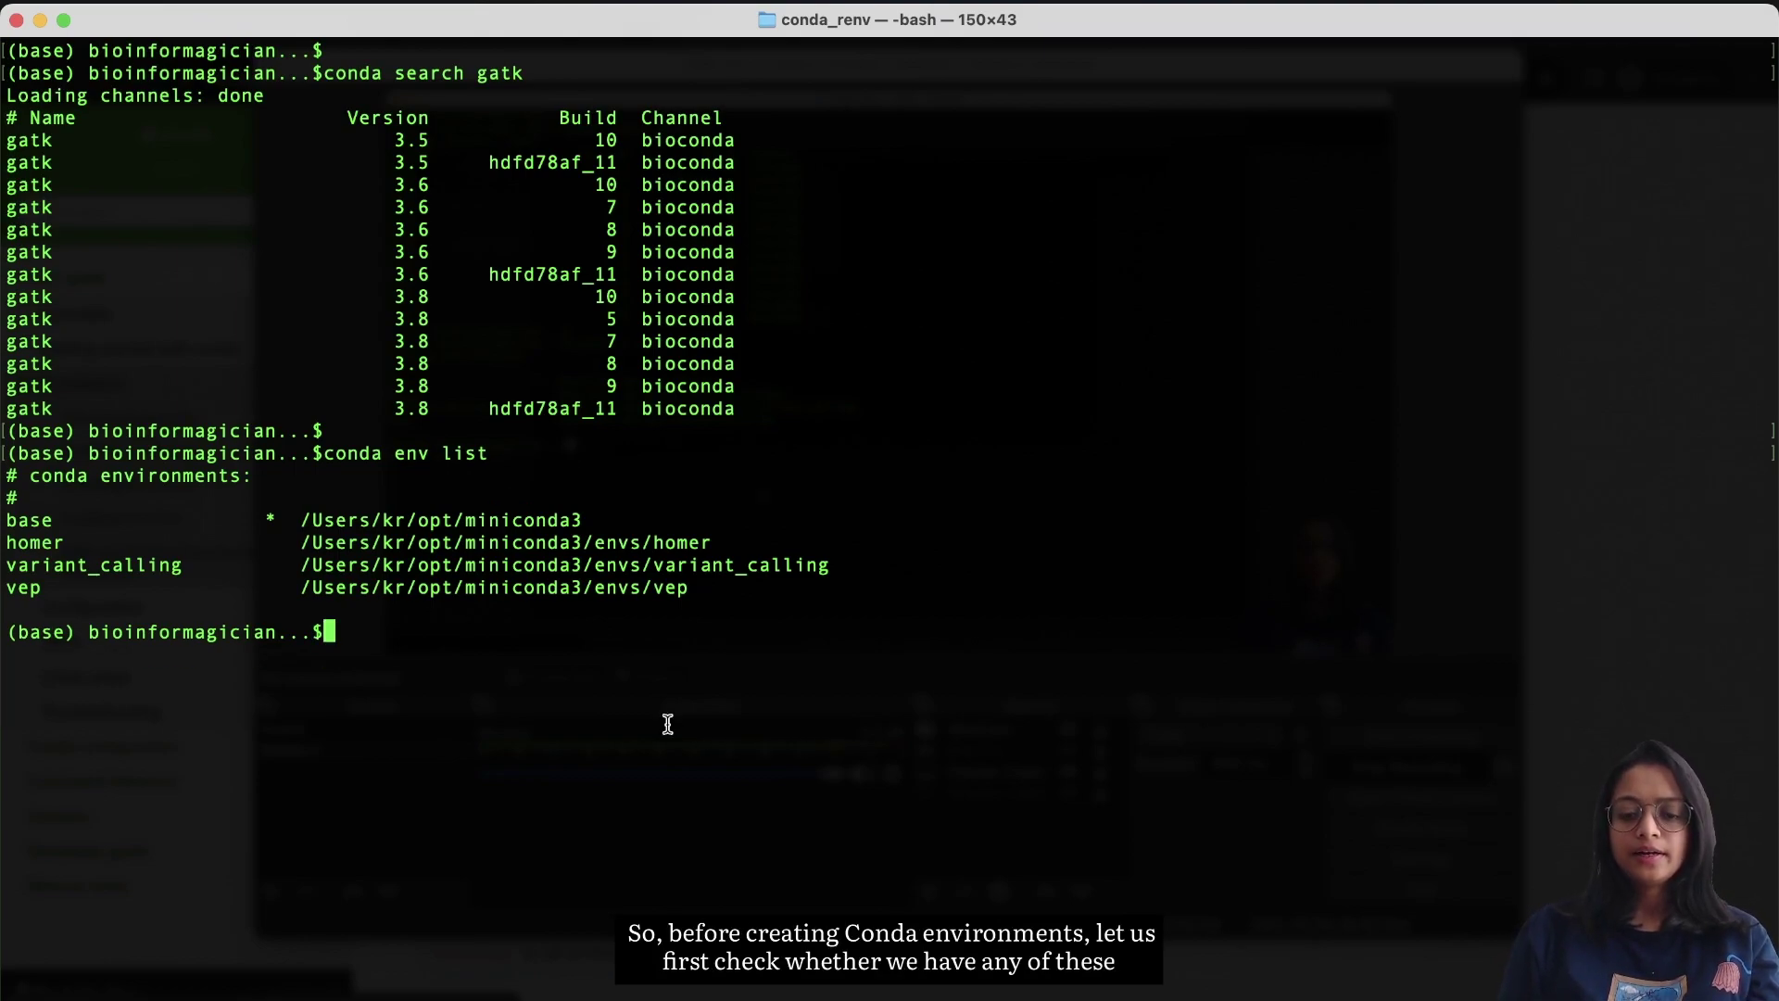
key(super+k)
key(Return)
key(Return)
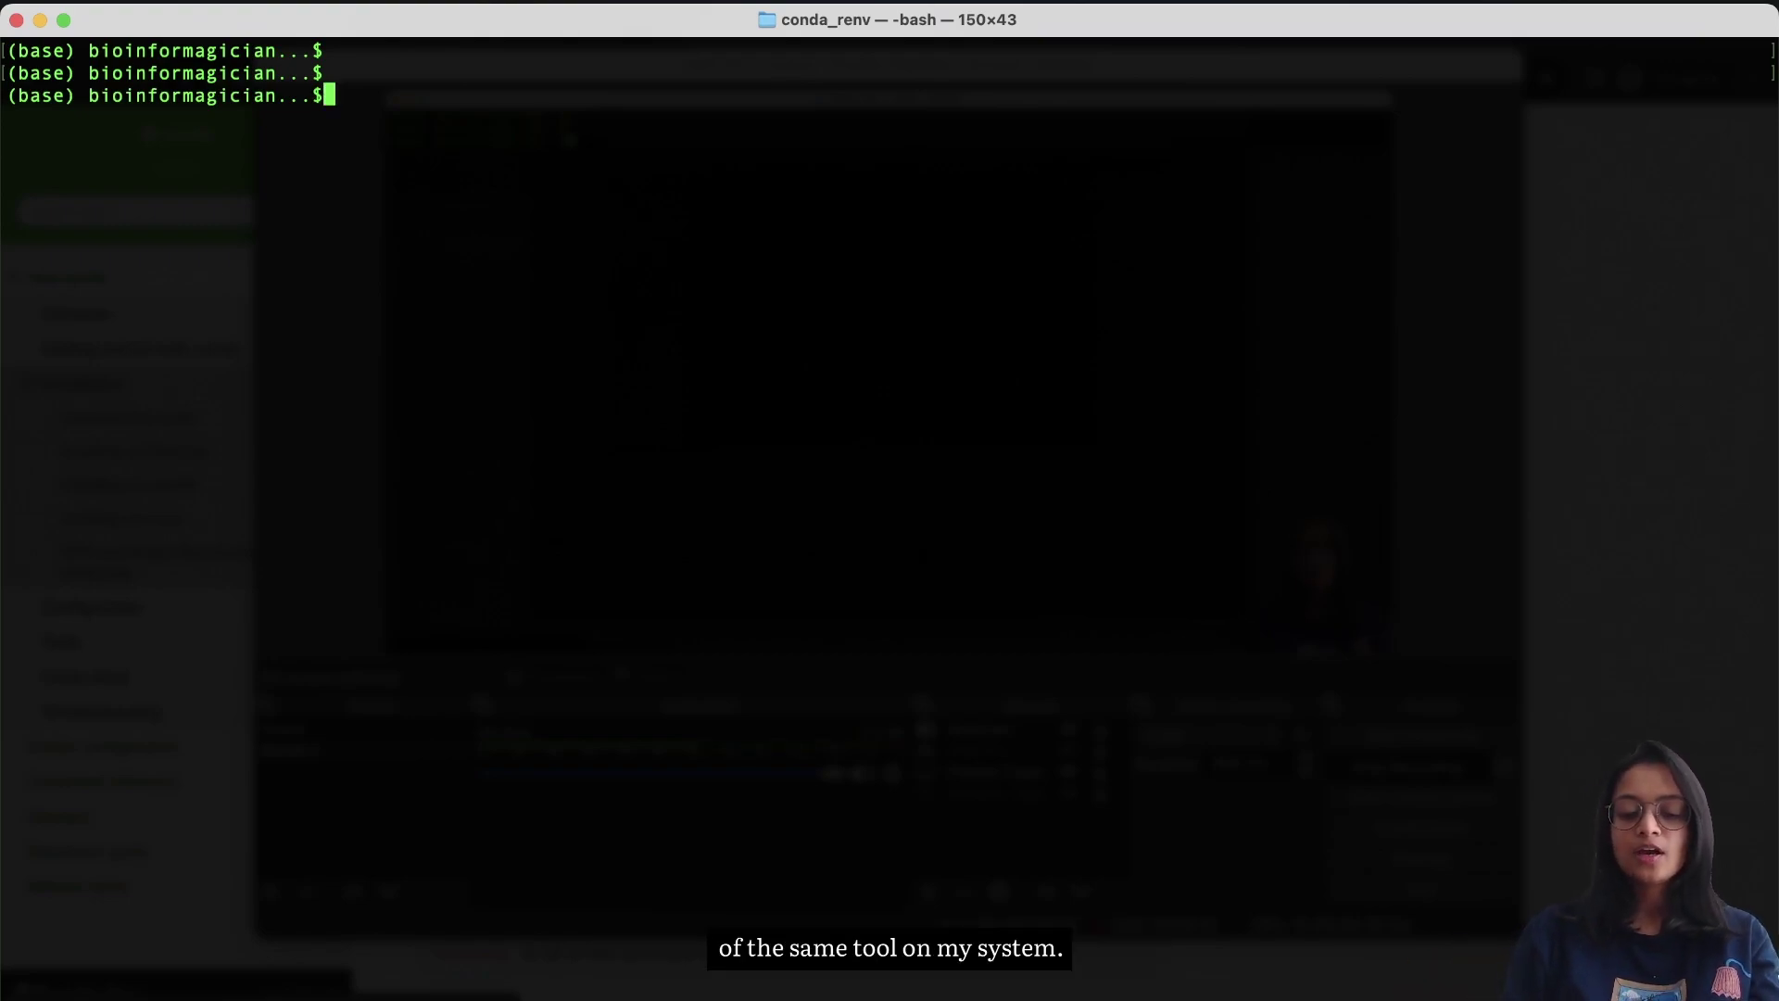
key(Return)
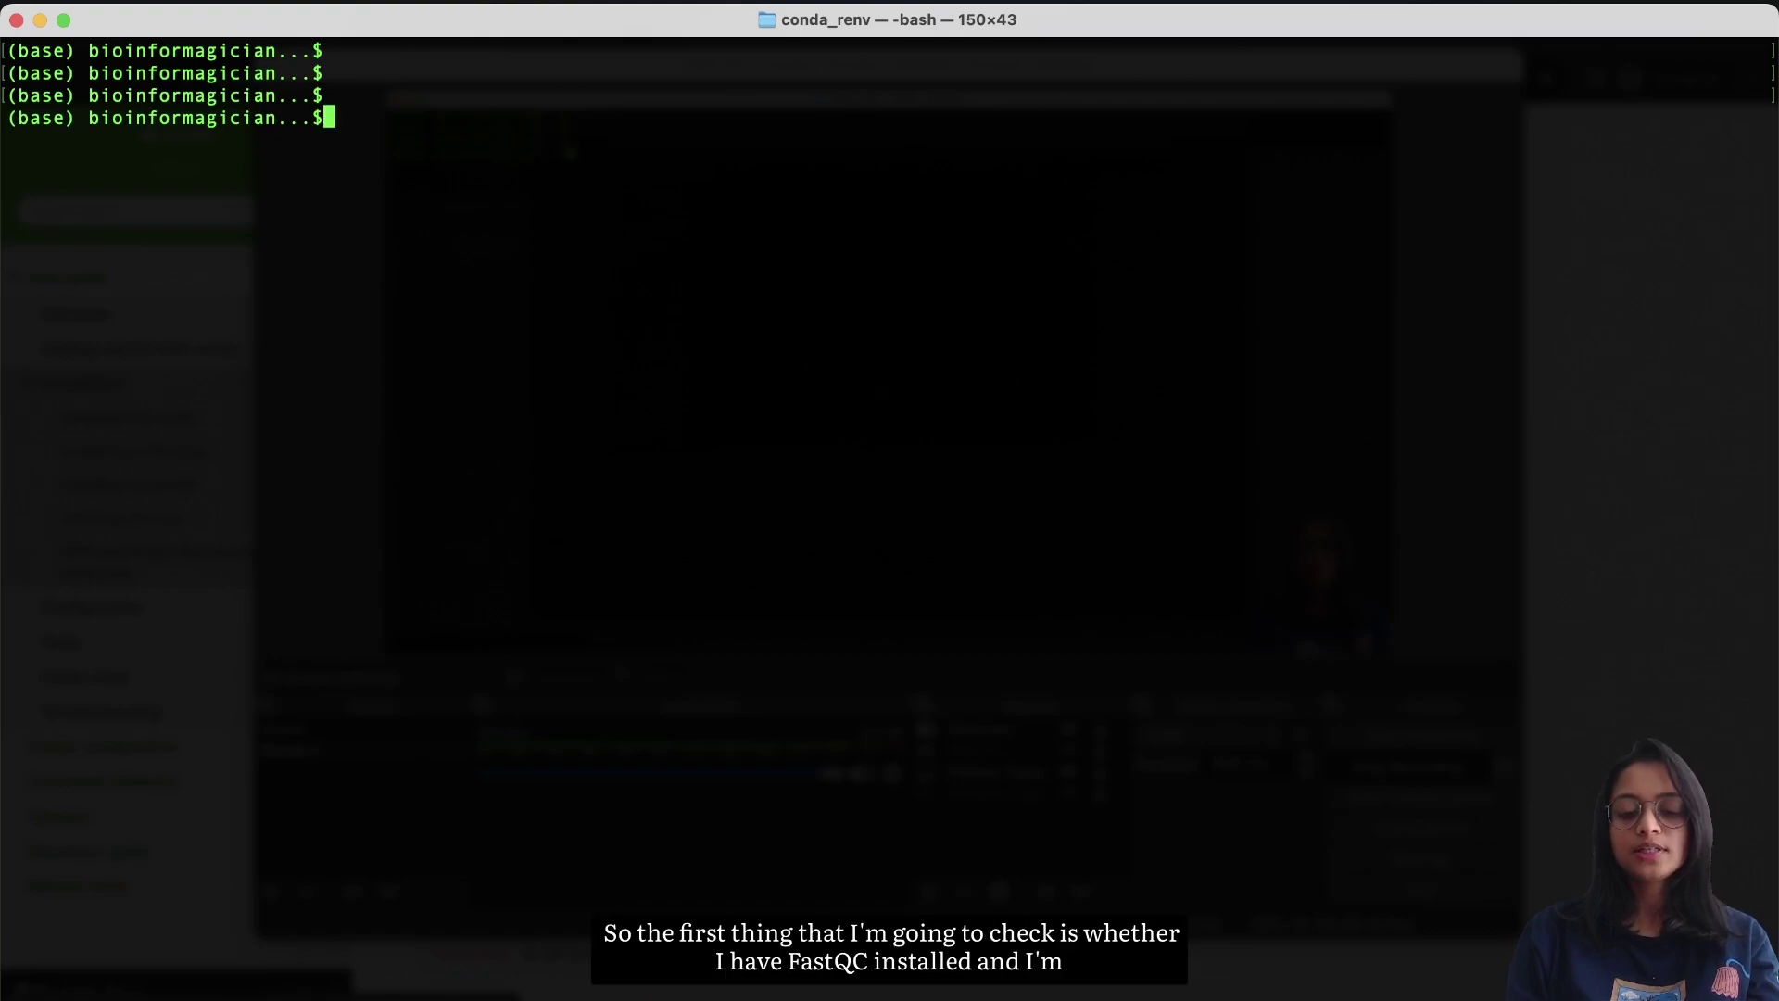
Step: Check where FastQC is installed with "which fastqc" and examine the folder in the returned path
text(which fas)
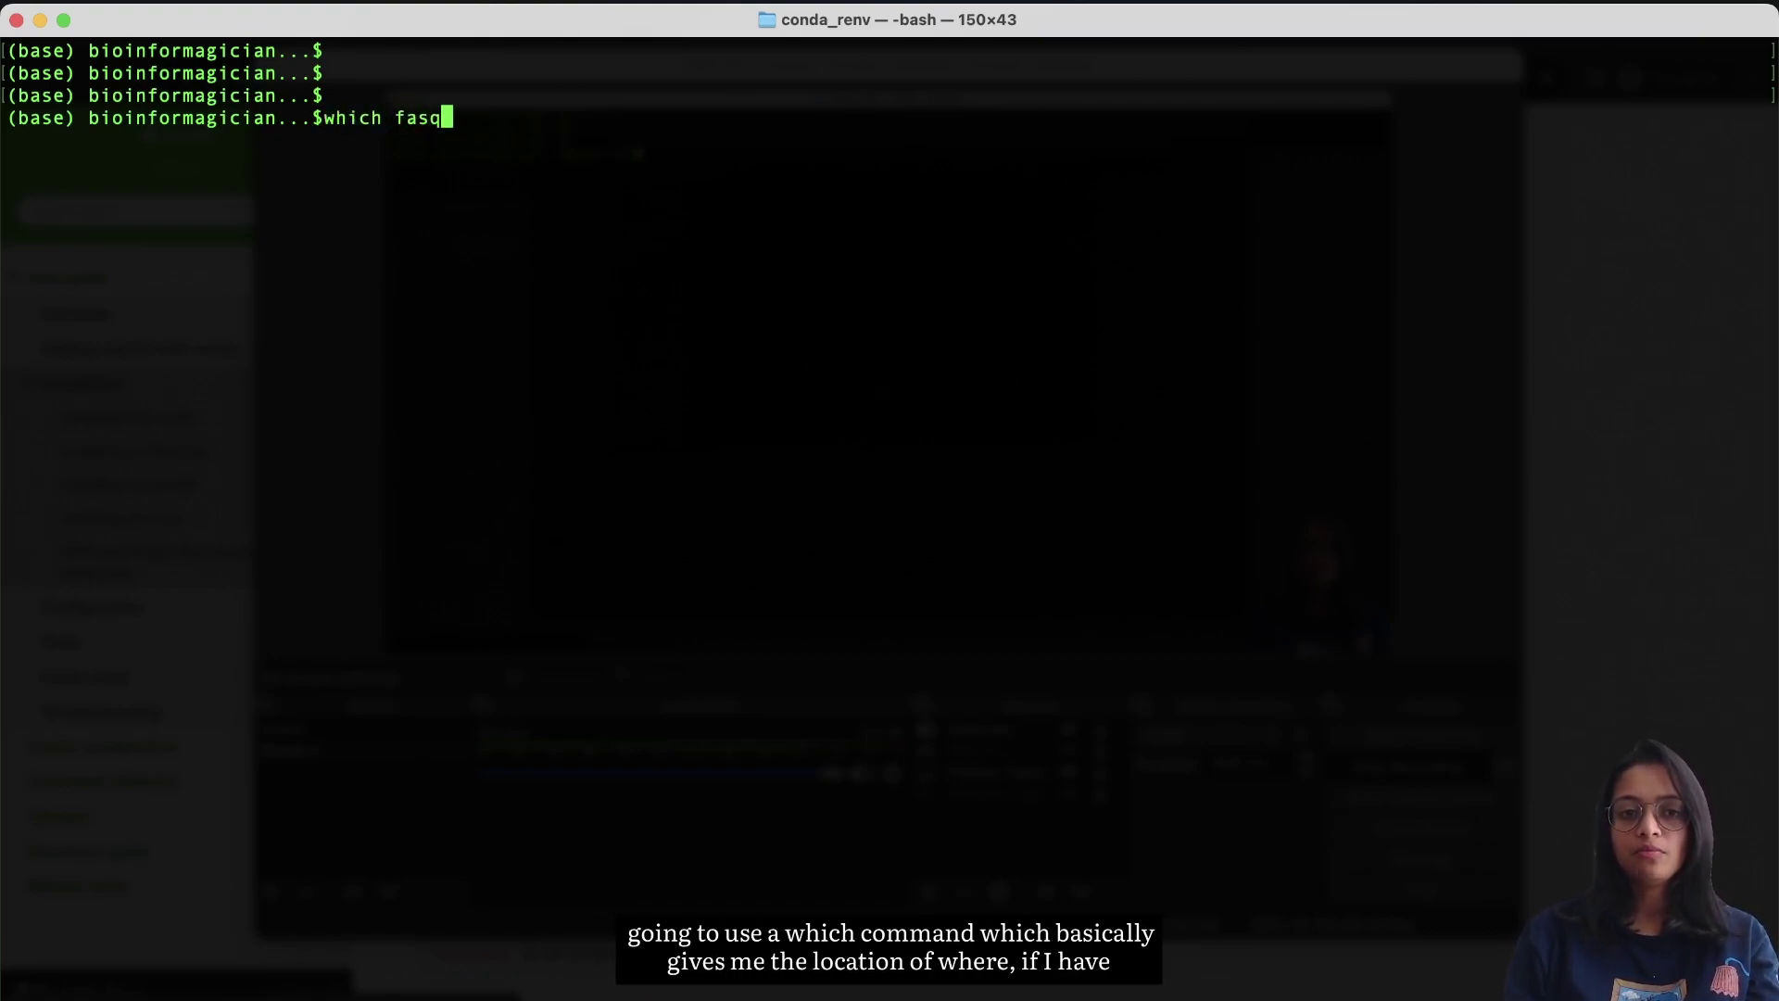
text(tq)
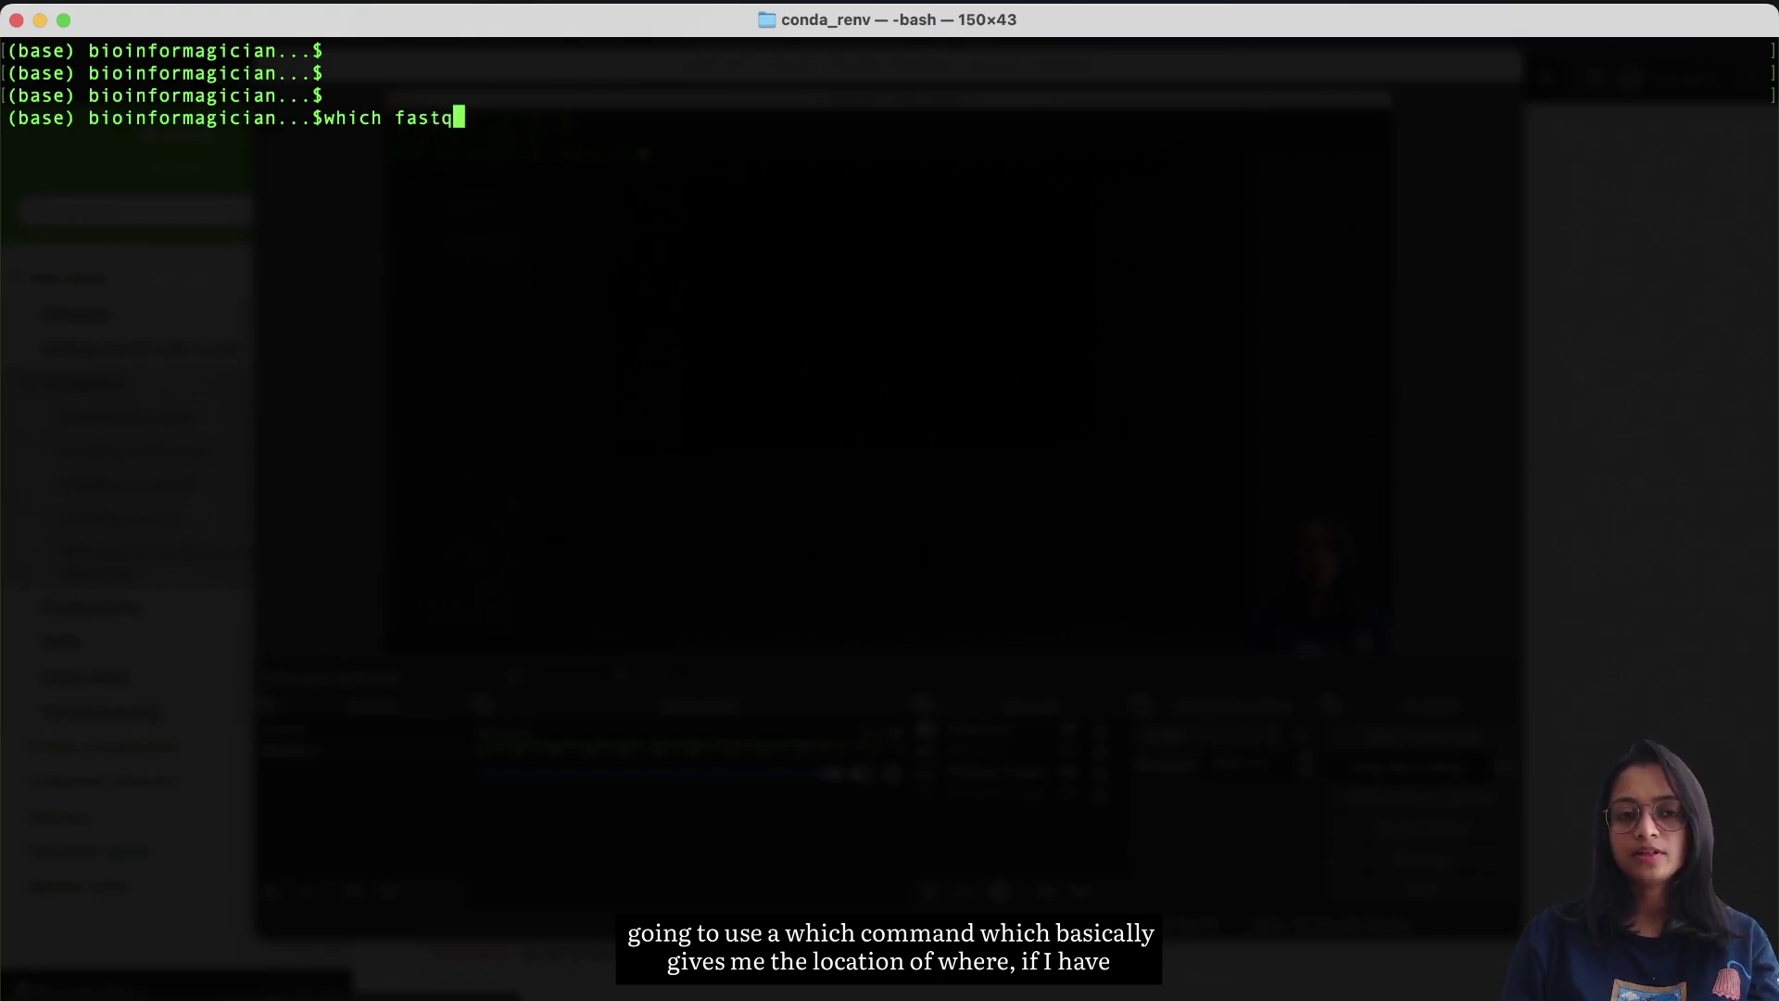
text(x)
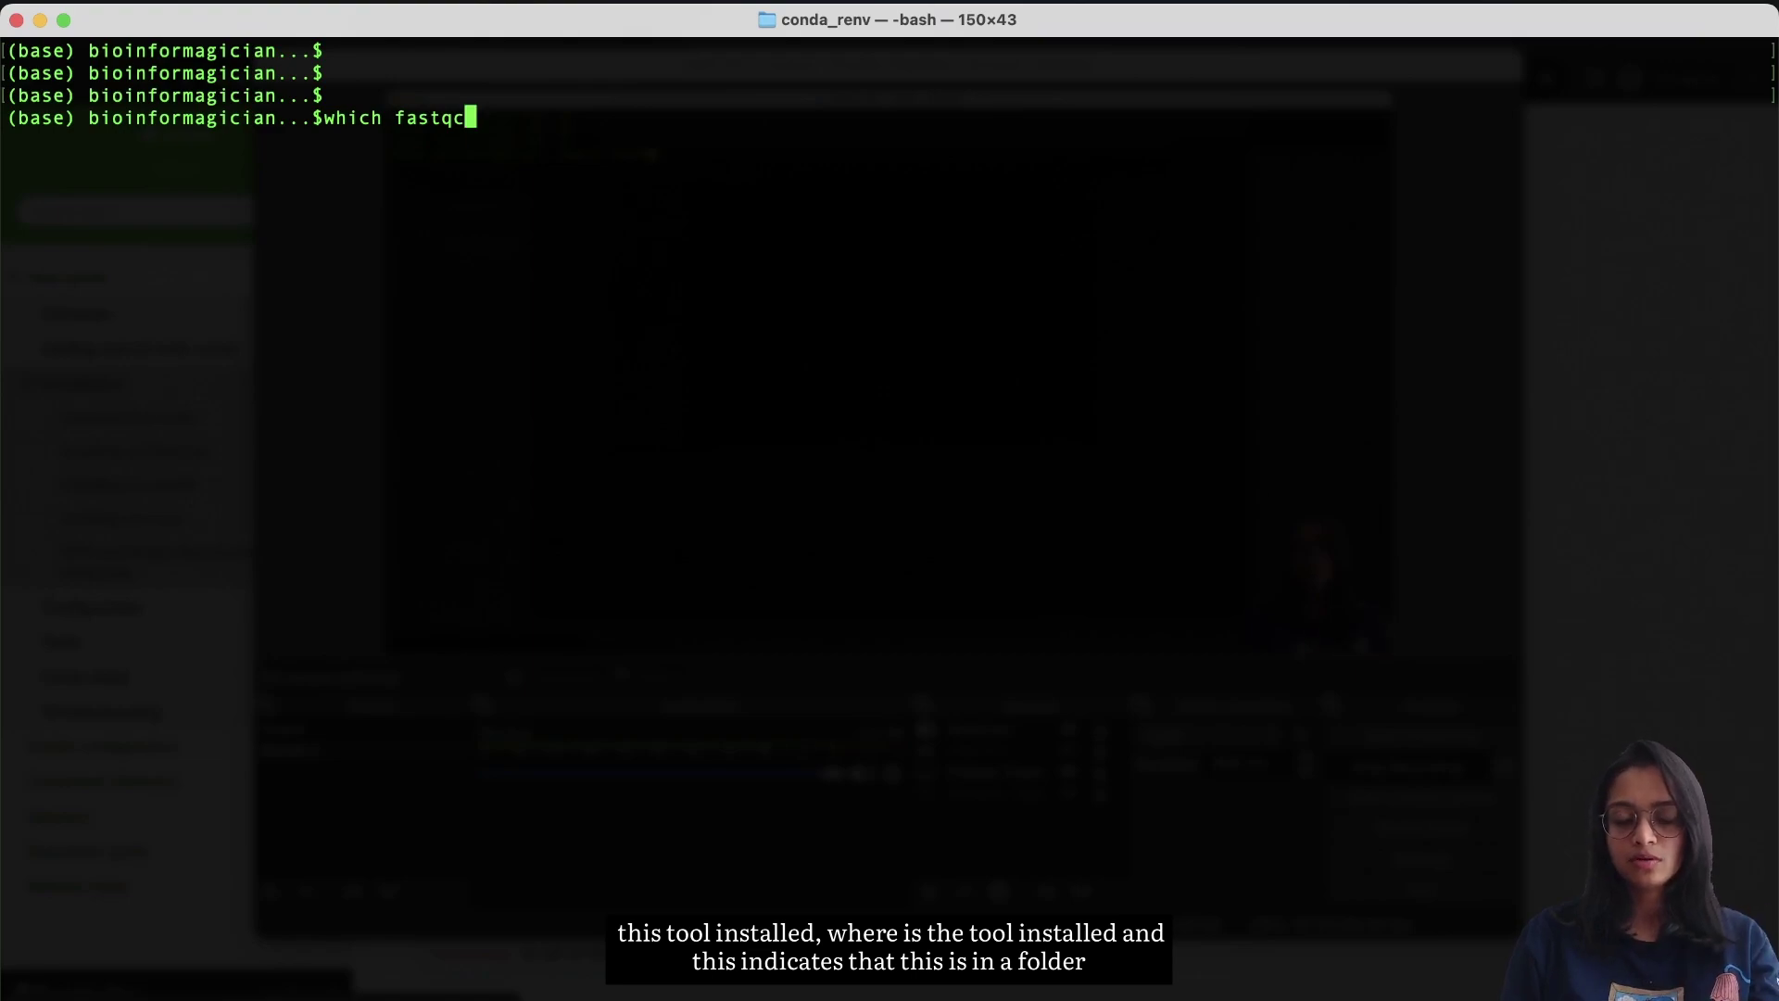
key(Return)
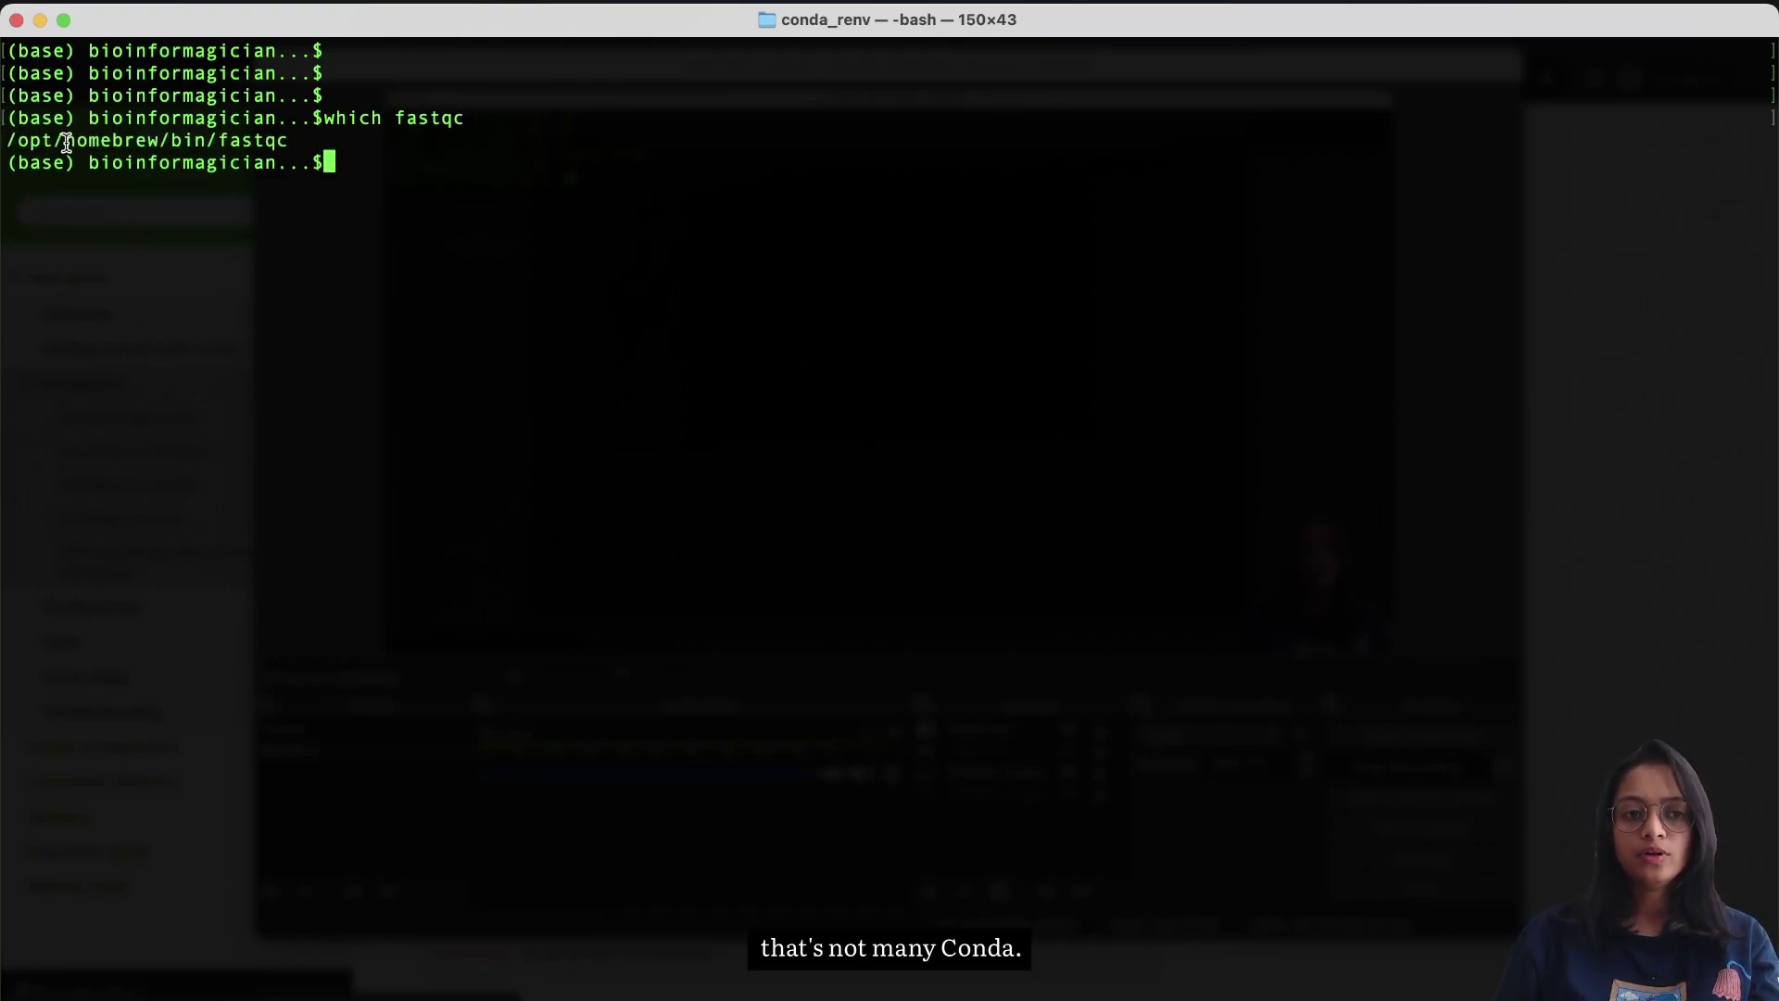
drag(63, 140, 189, 141)
drag(349, 147, 148, 155)
click(149, 156)
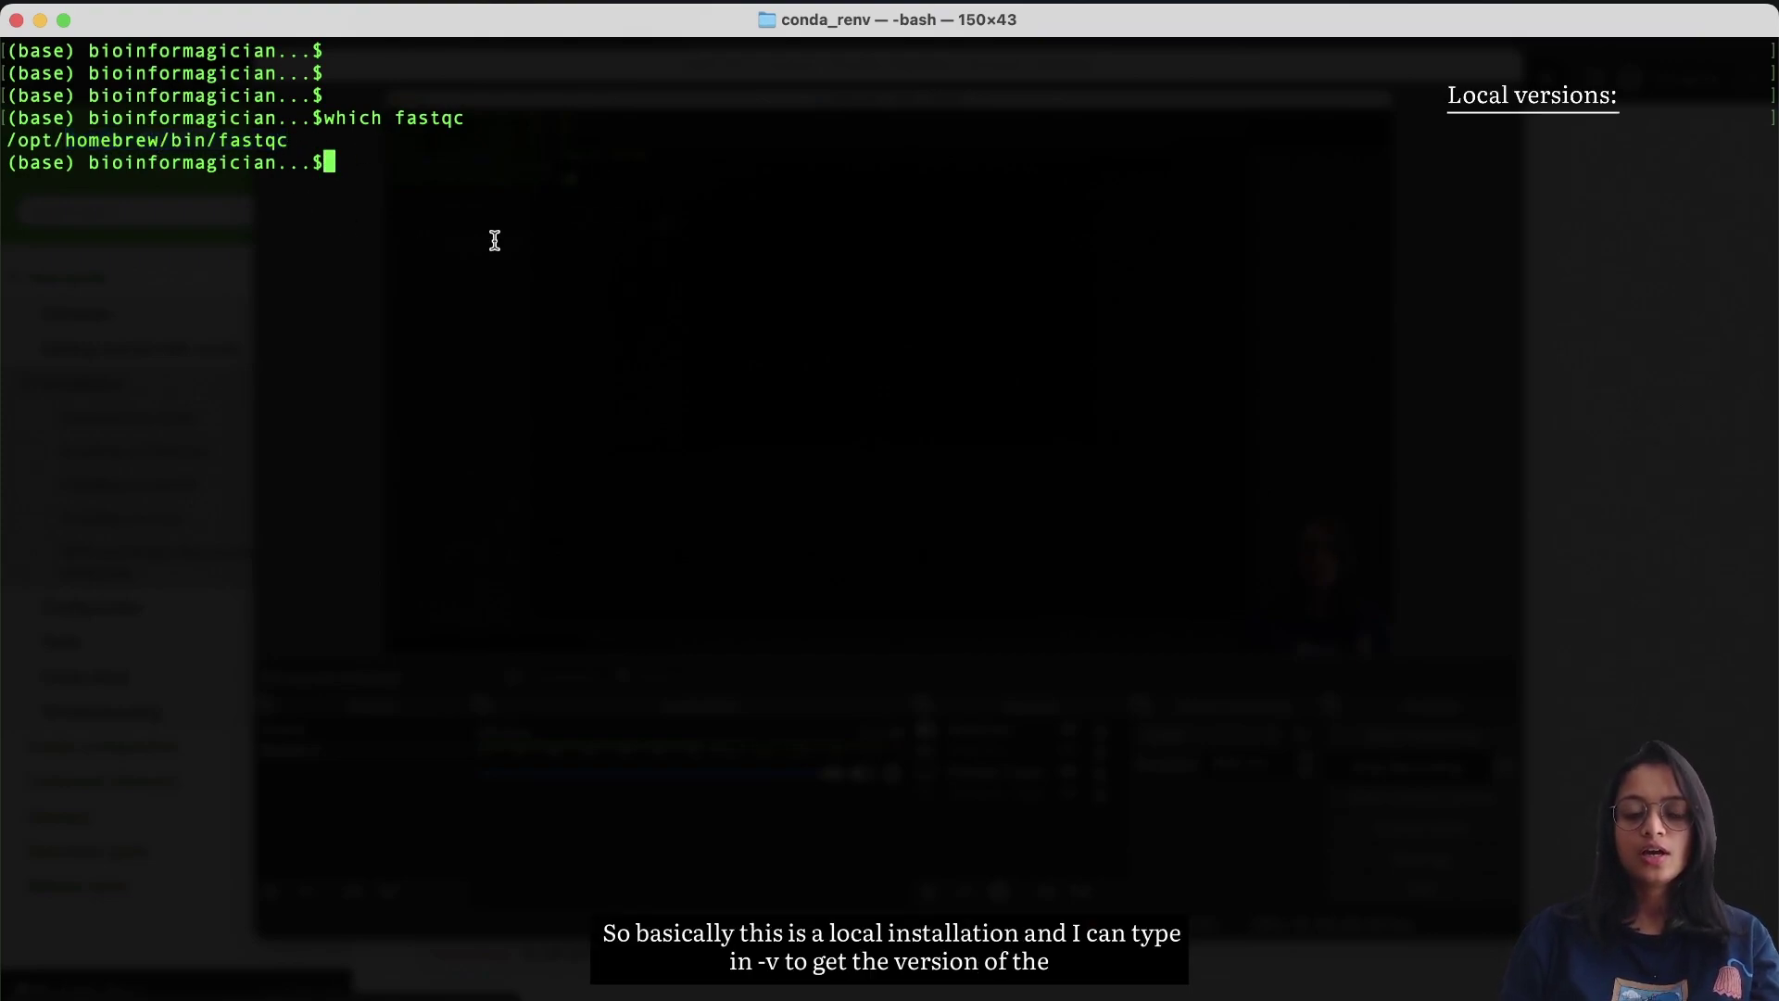
Step: Check the locally installed FastQC version with "fastqc -v" and highlight the version line
text(fastqc -v)
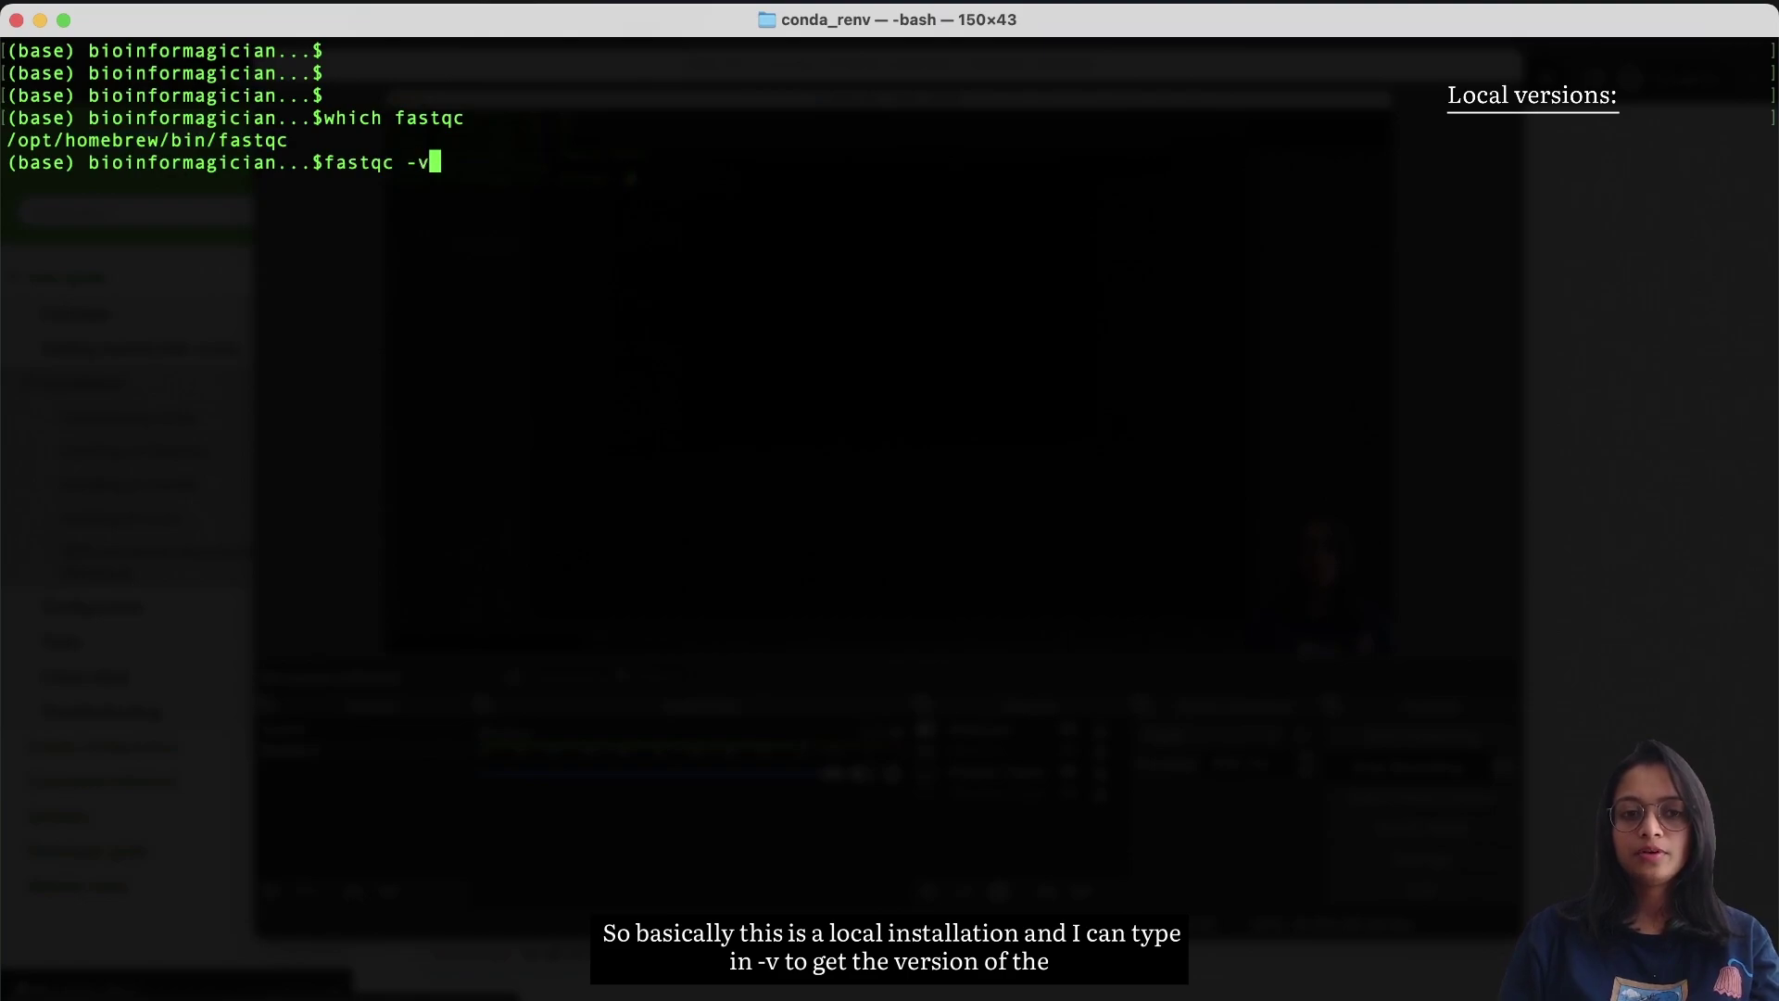
key(Return)
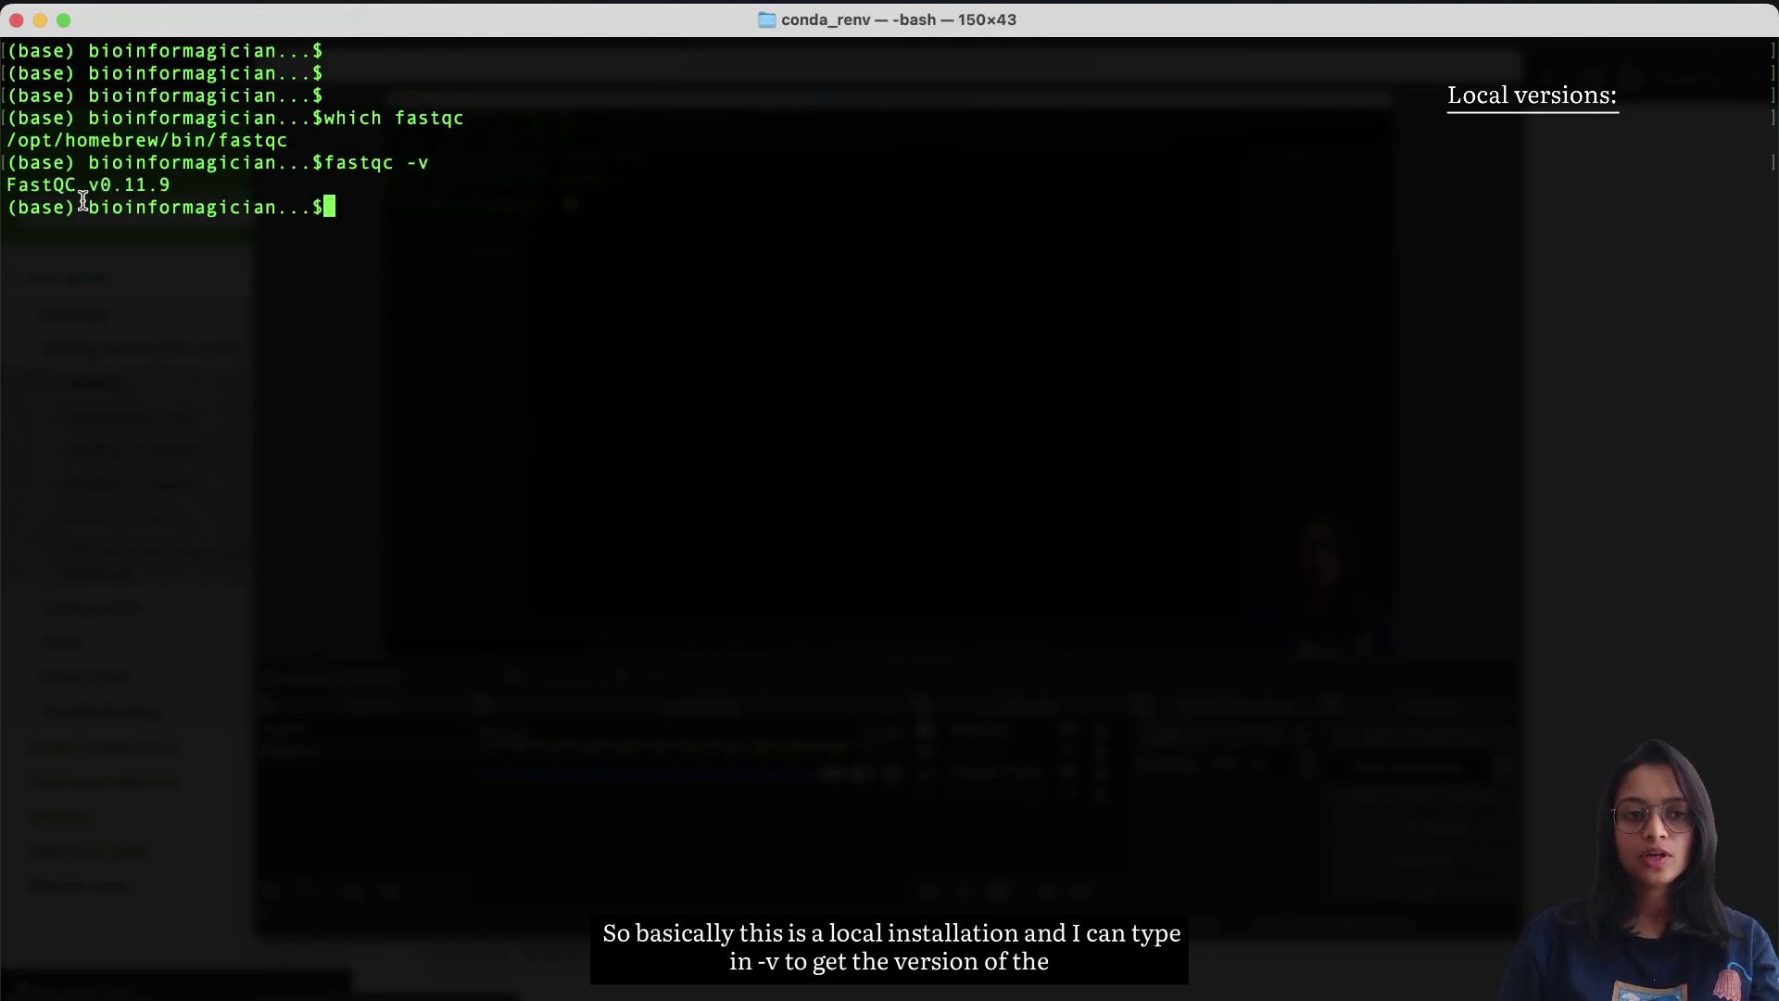
drag(176, 184, 6, 185)
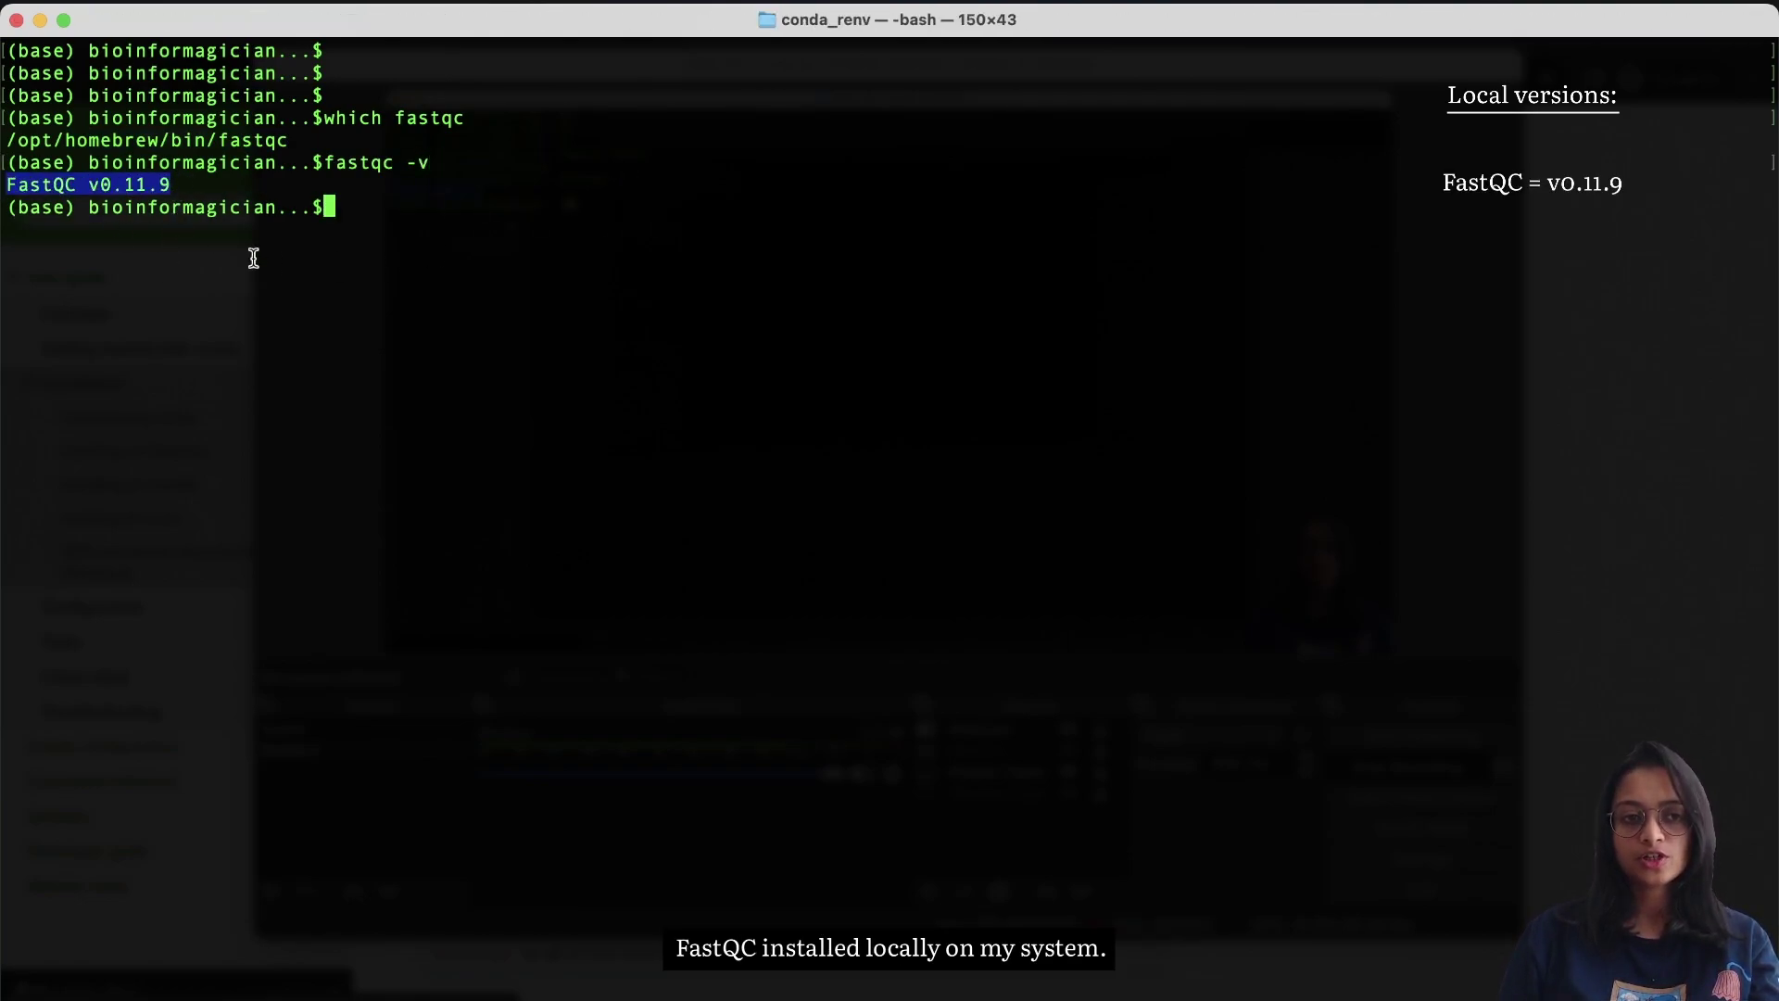
click(312, 303)
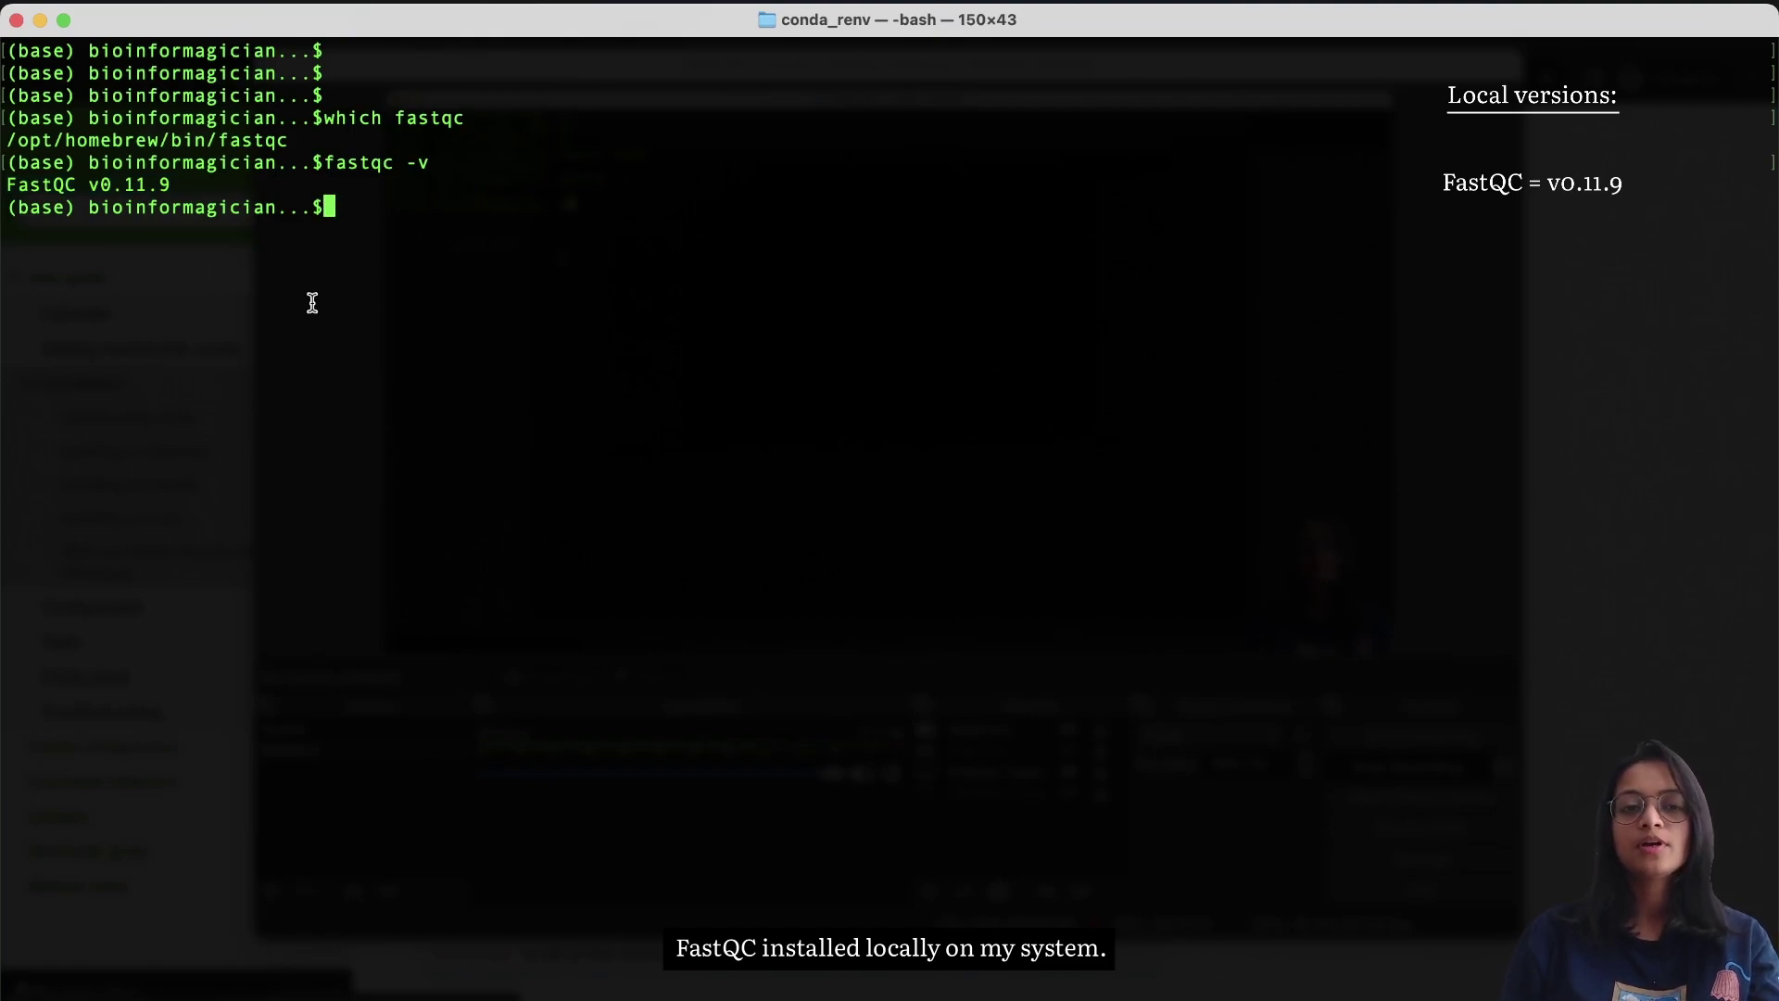
Step: Check where Perl is installed with "which perl" on a fresh prompt line
key(Return)
text(which perl)
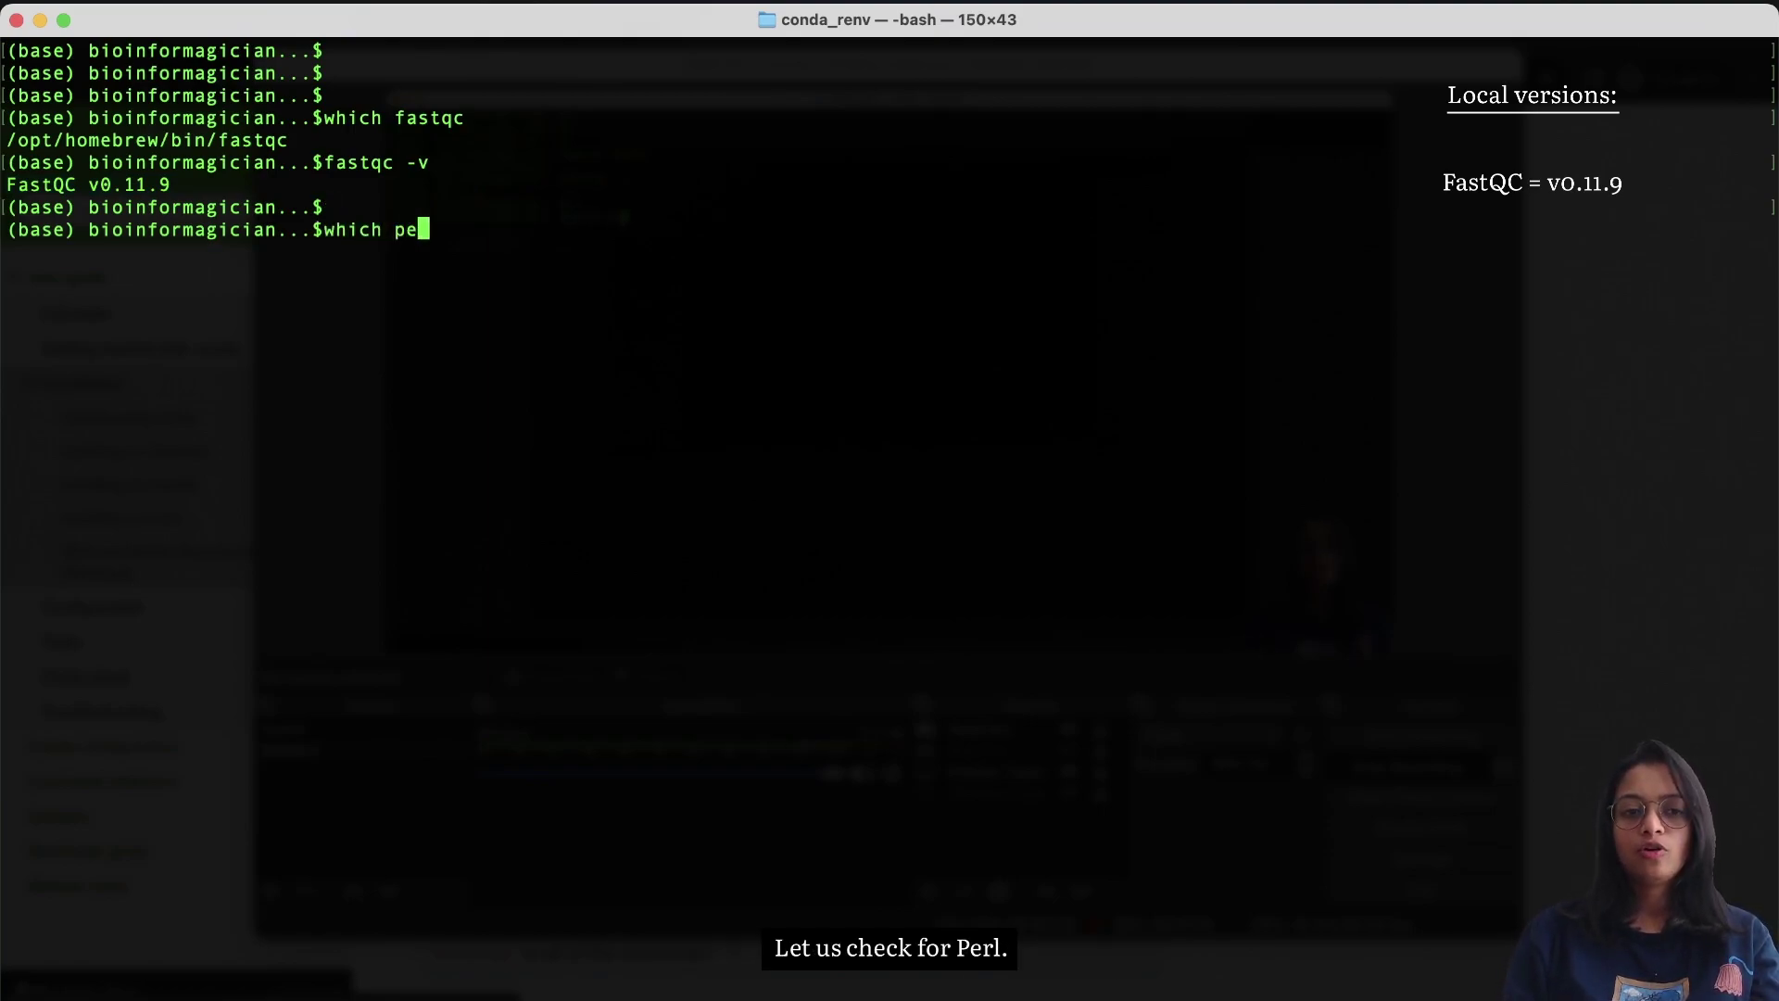
key(Return)
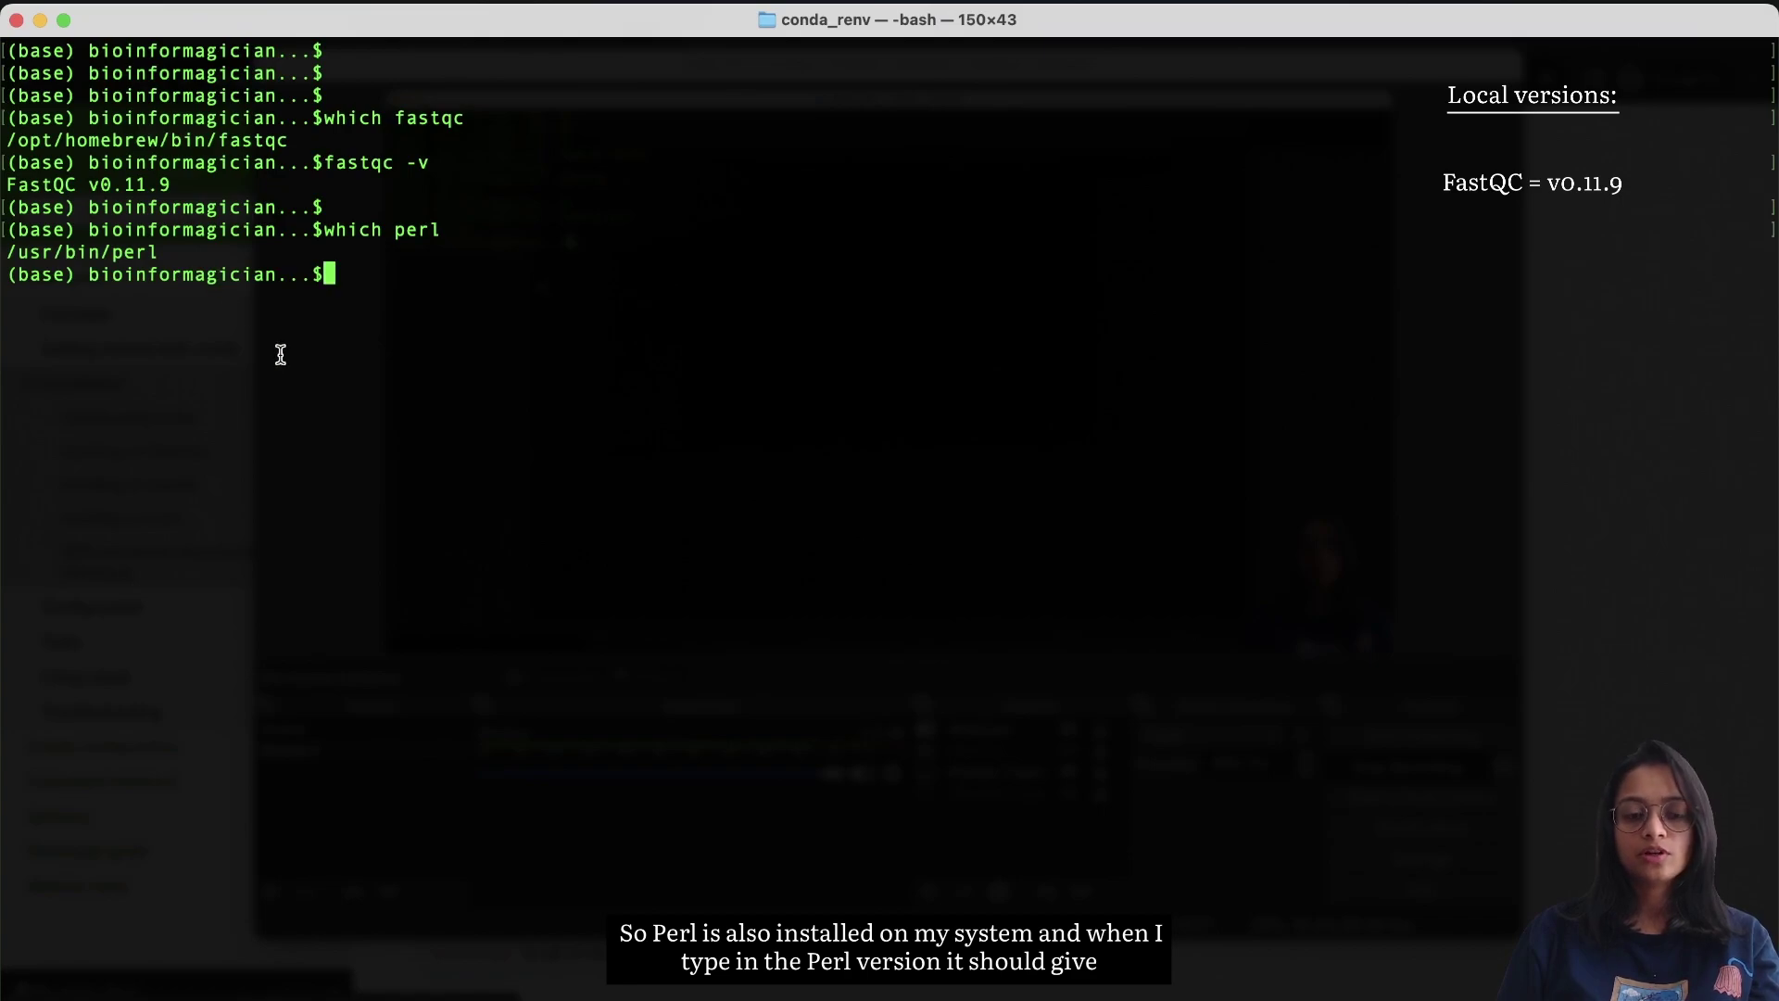
Step: Check the locally installed Perl version with "perl --version", highlight the version number in the output, and add blank prompt lines
text(perl --version)
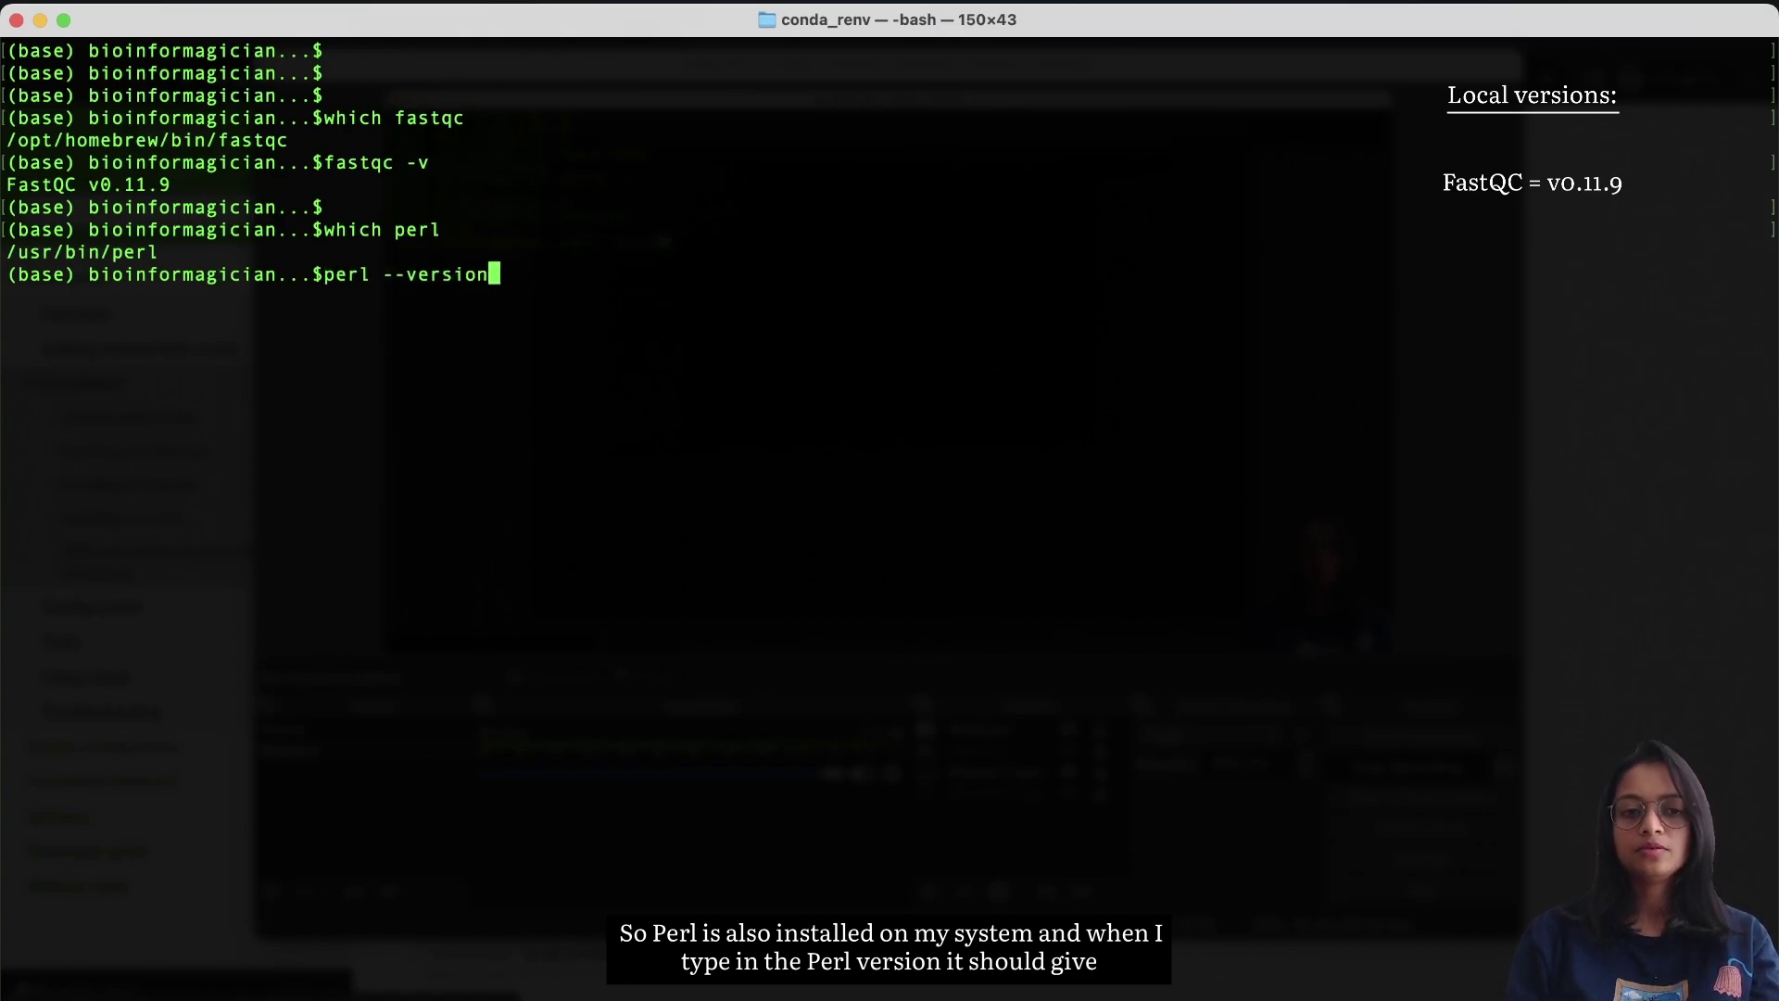
key(Return)
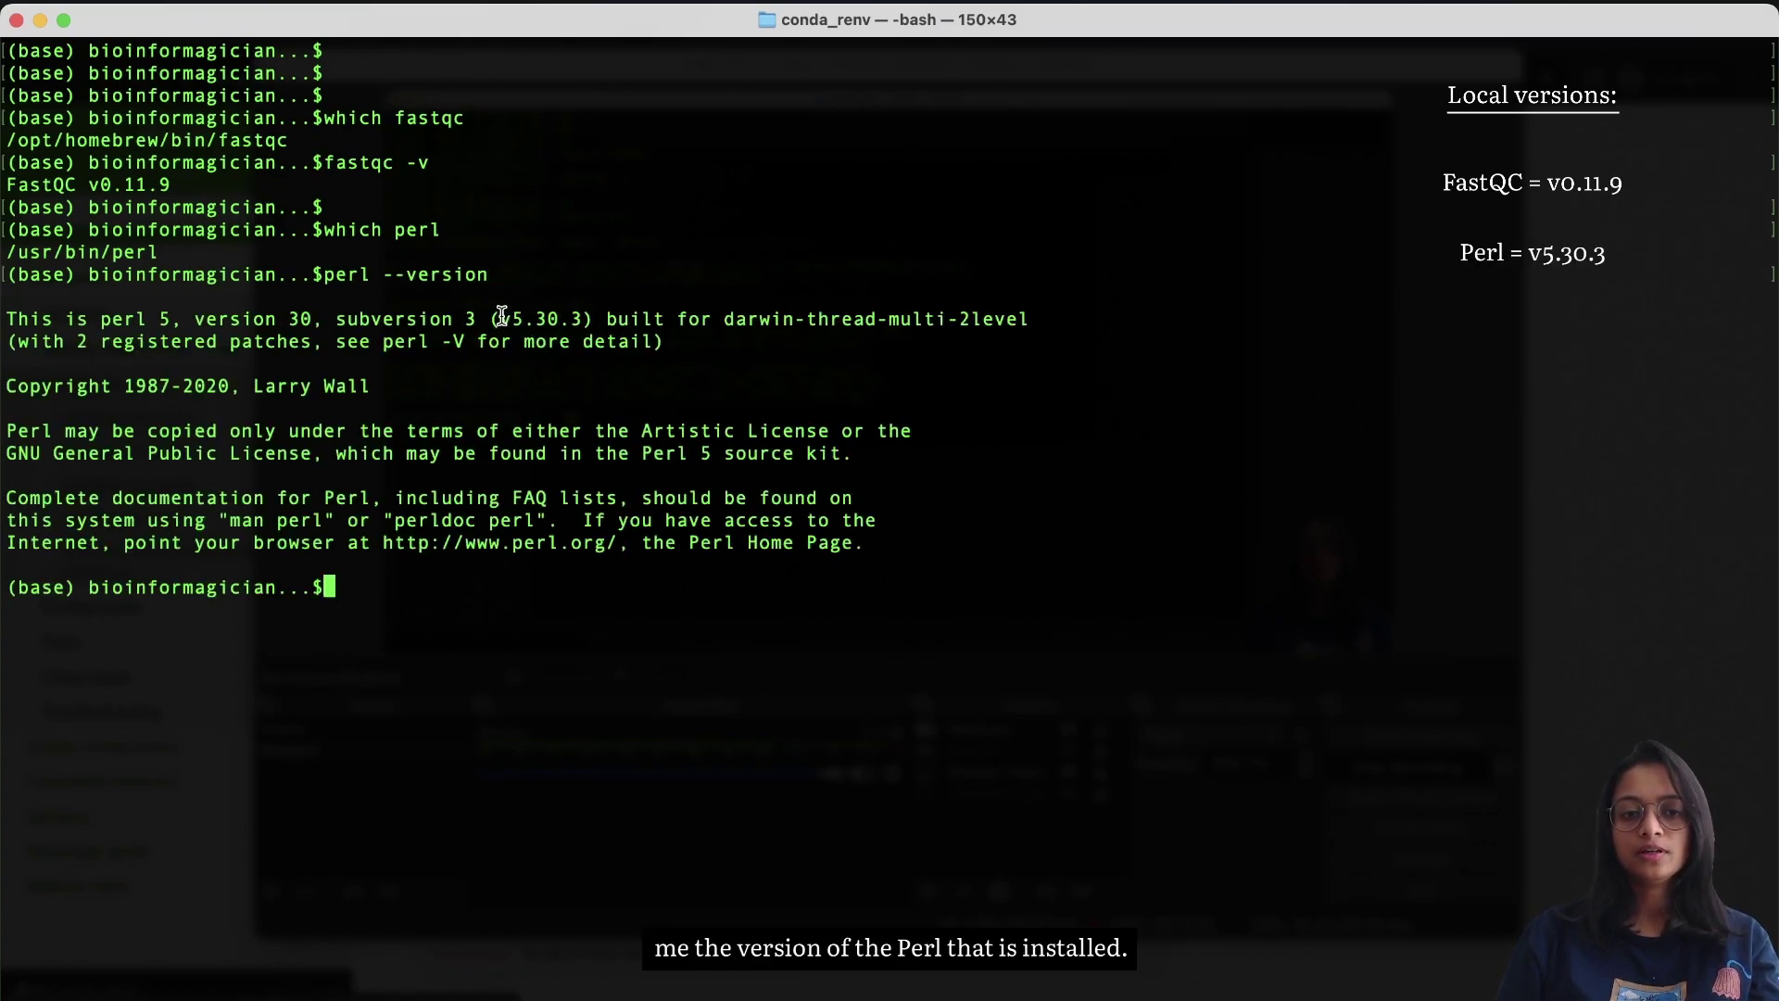
drag(502, 319, 593, 319)
click(591, 485)
key(Return)
key(Return)
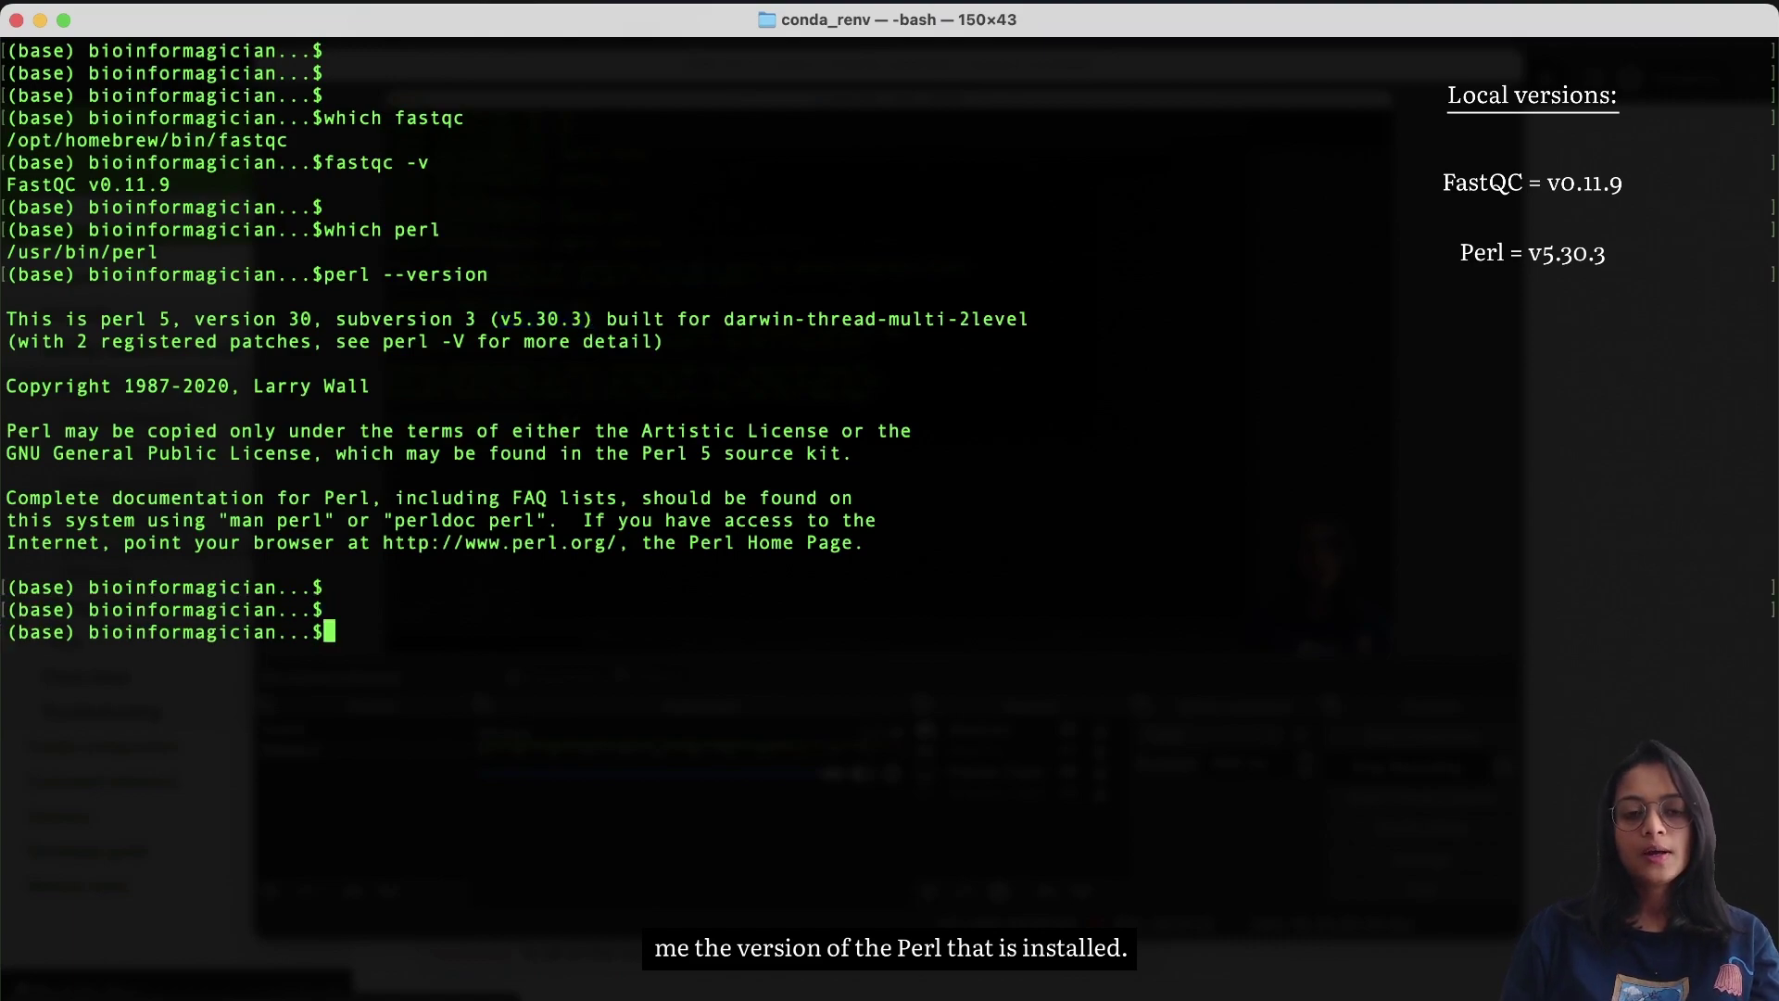
Step: Check whether Picard is installed with "which picard", highlight that command line, and add blank prompt lines
text(which picard)
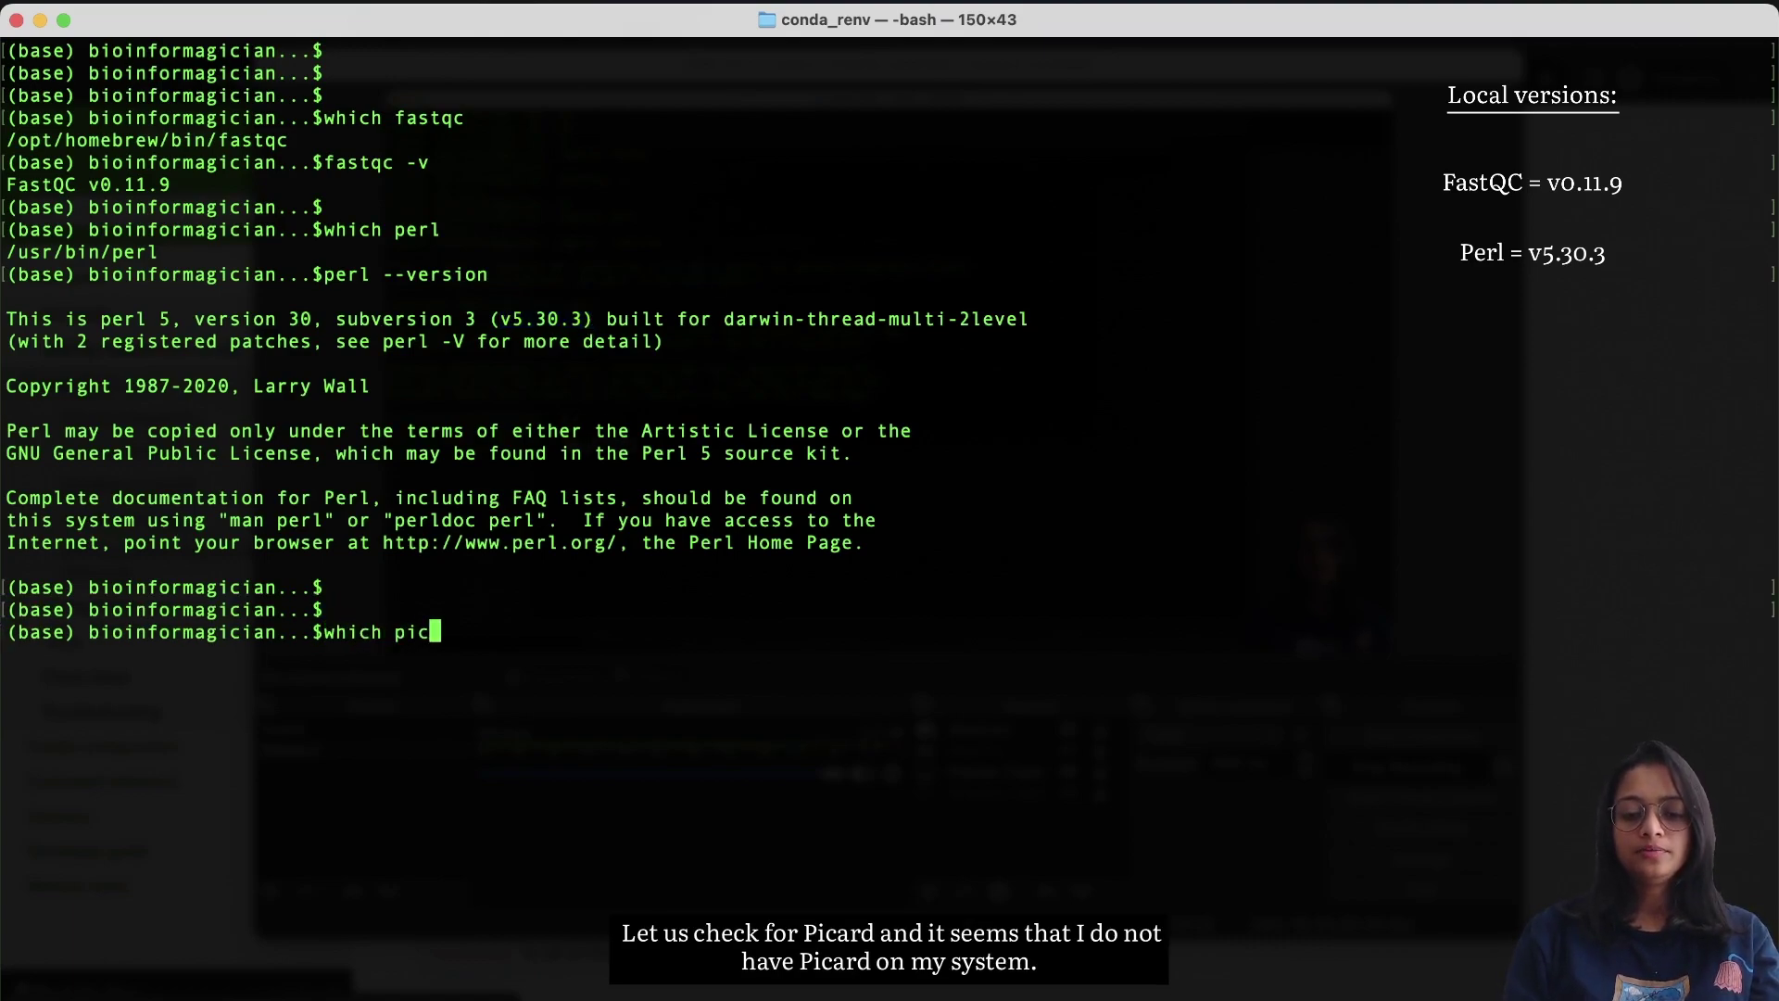
key(Return)
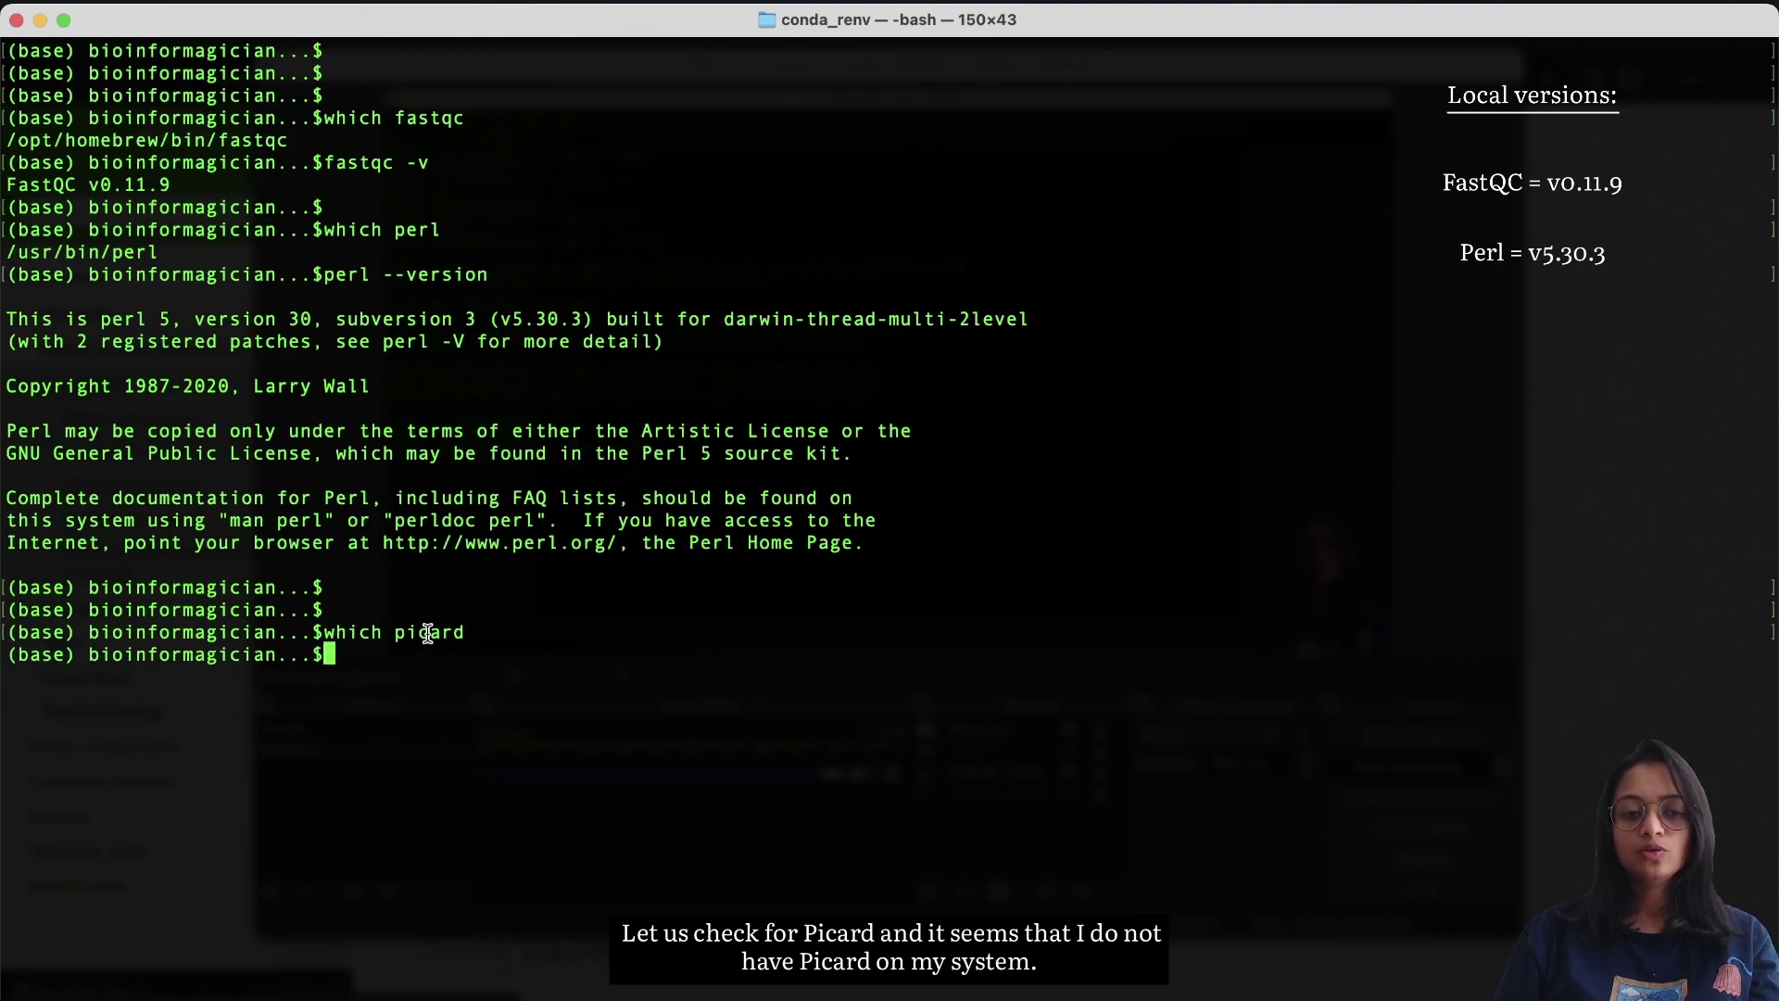
double_click(456, 636)
click(476, 623)
drag(476, 623, 293, 632)
click(560, 691)
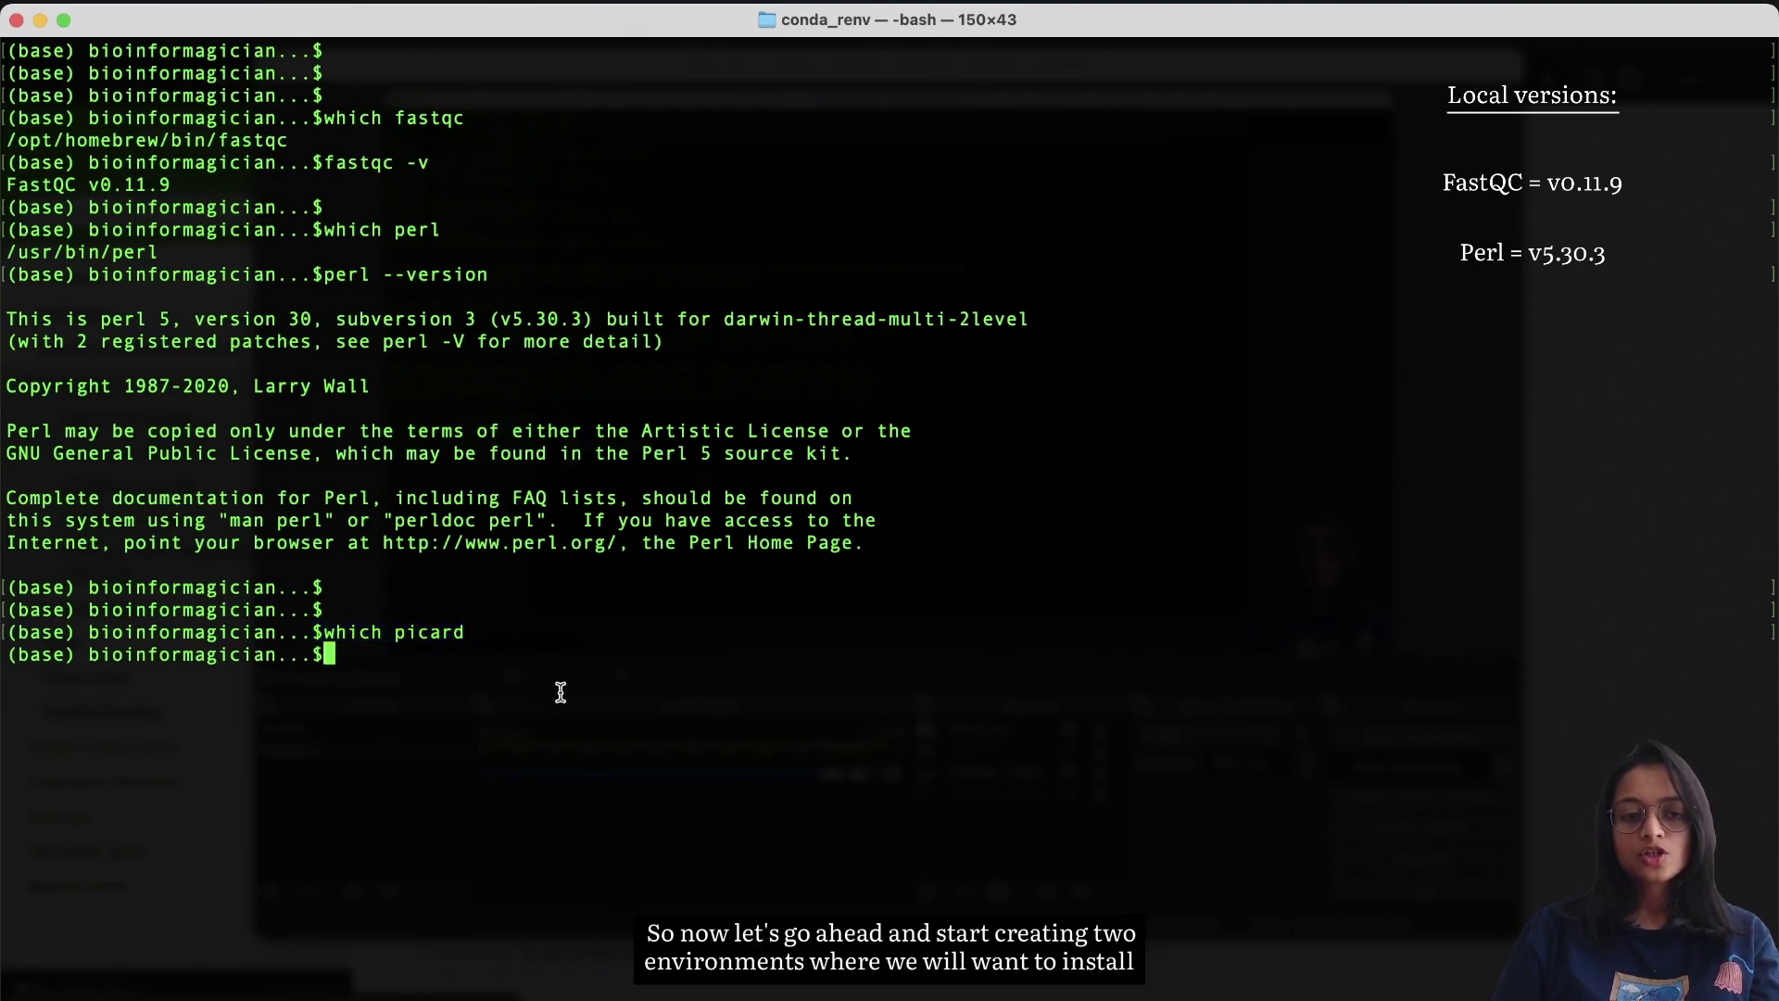
key(Return)
key(Return)
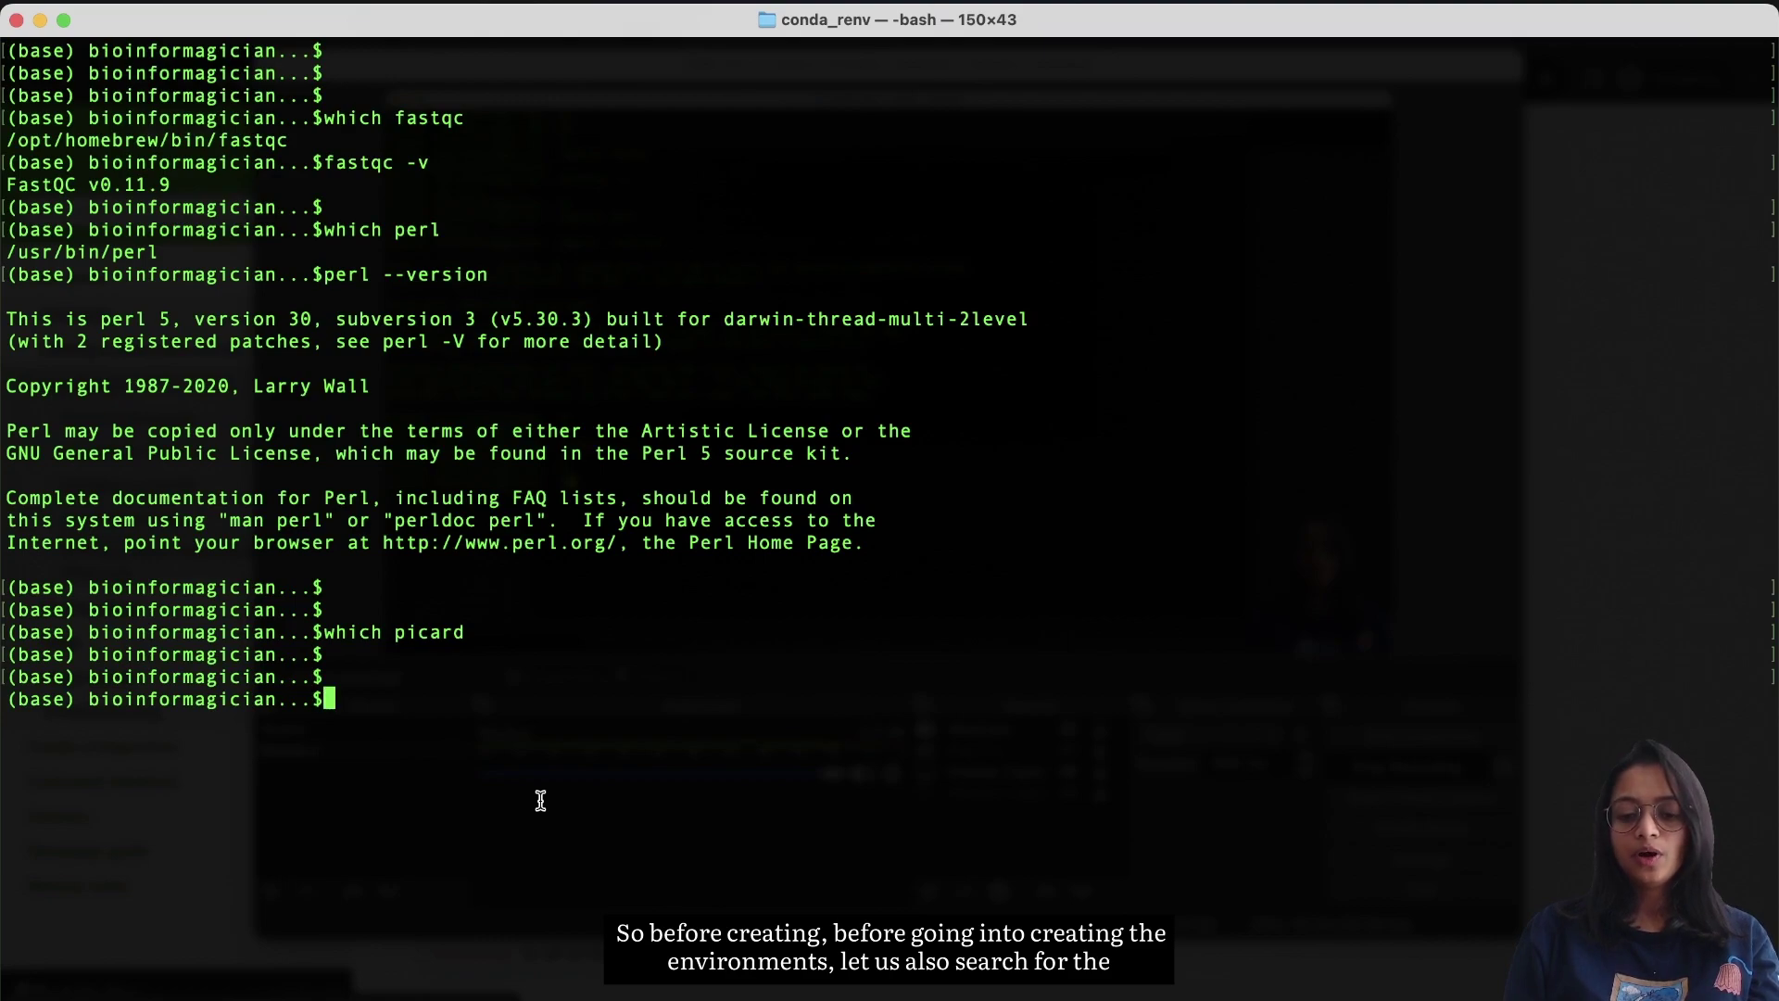
Step: Clear the terminal and list the available FastQC versions with "conda search fastqc", highlighting the results
key(ctrl+l)
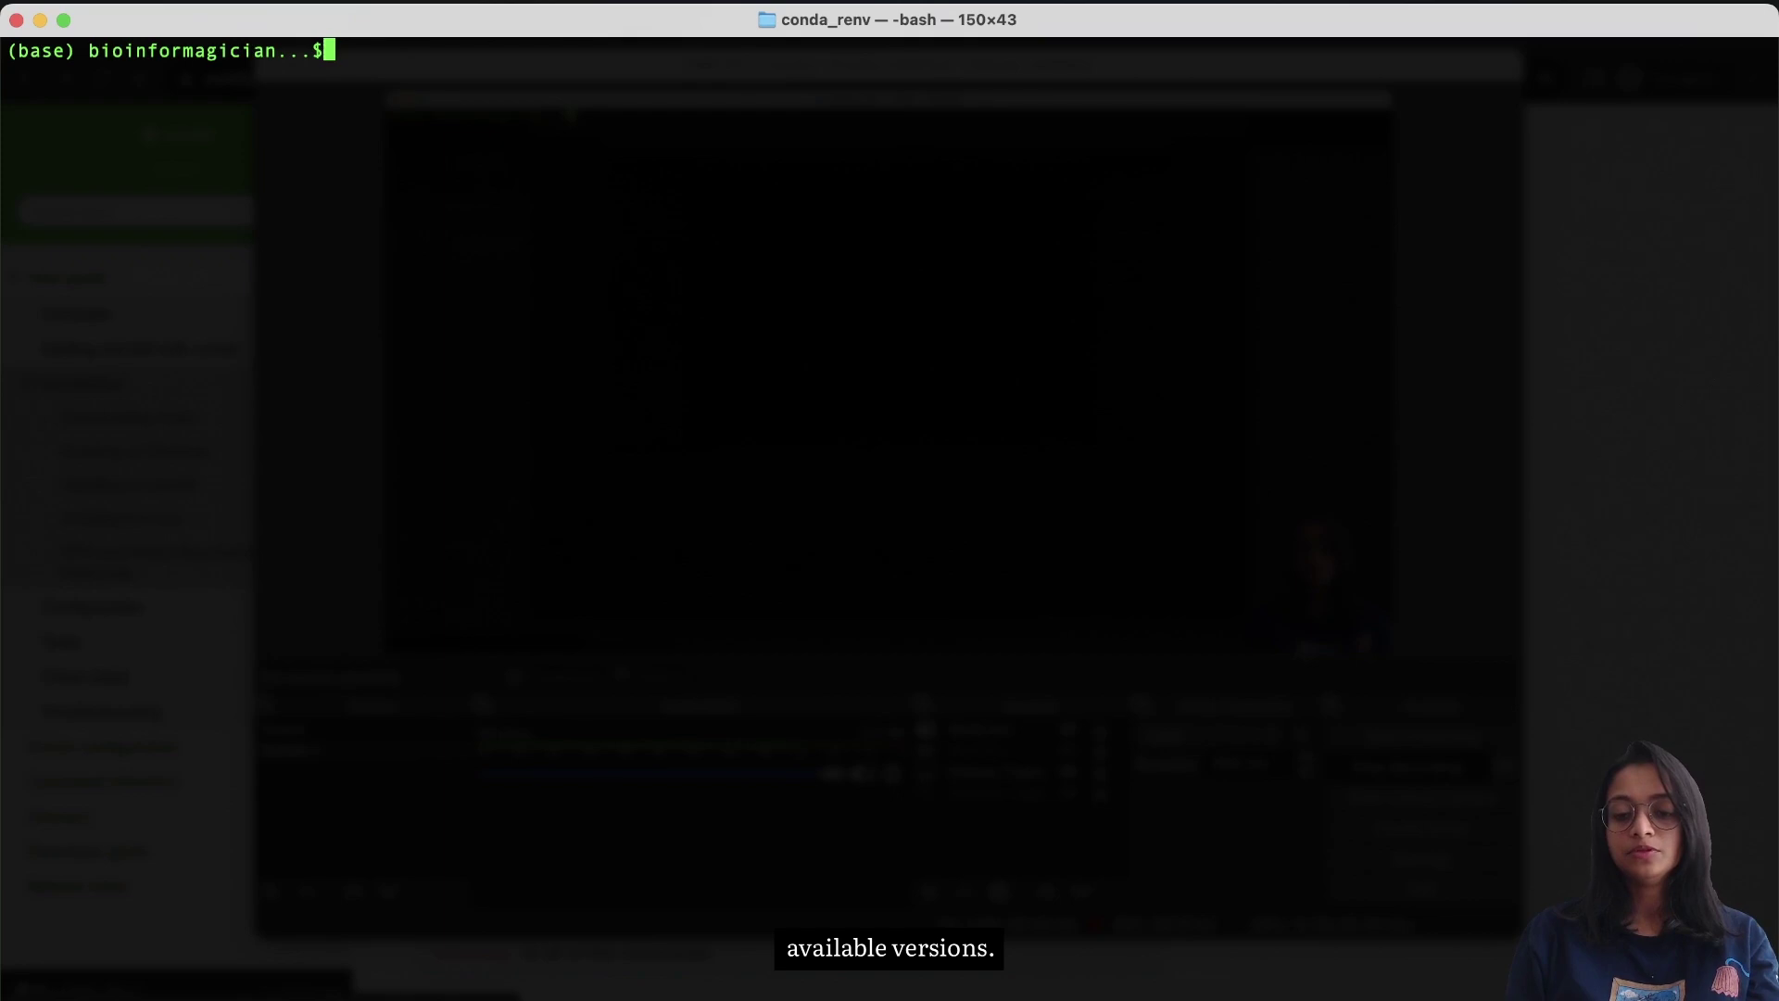
text(con)
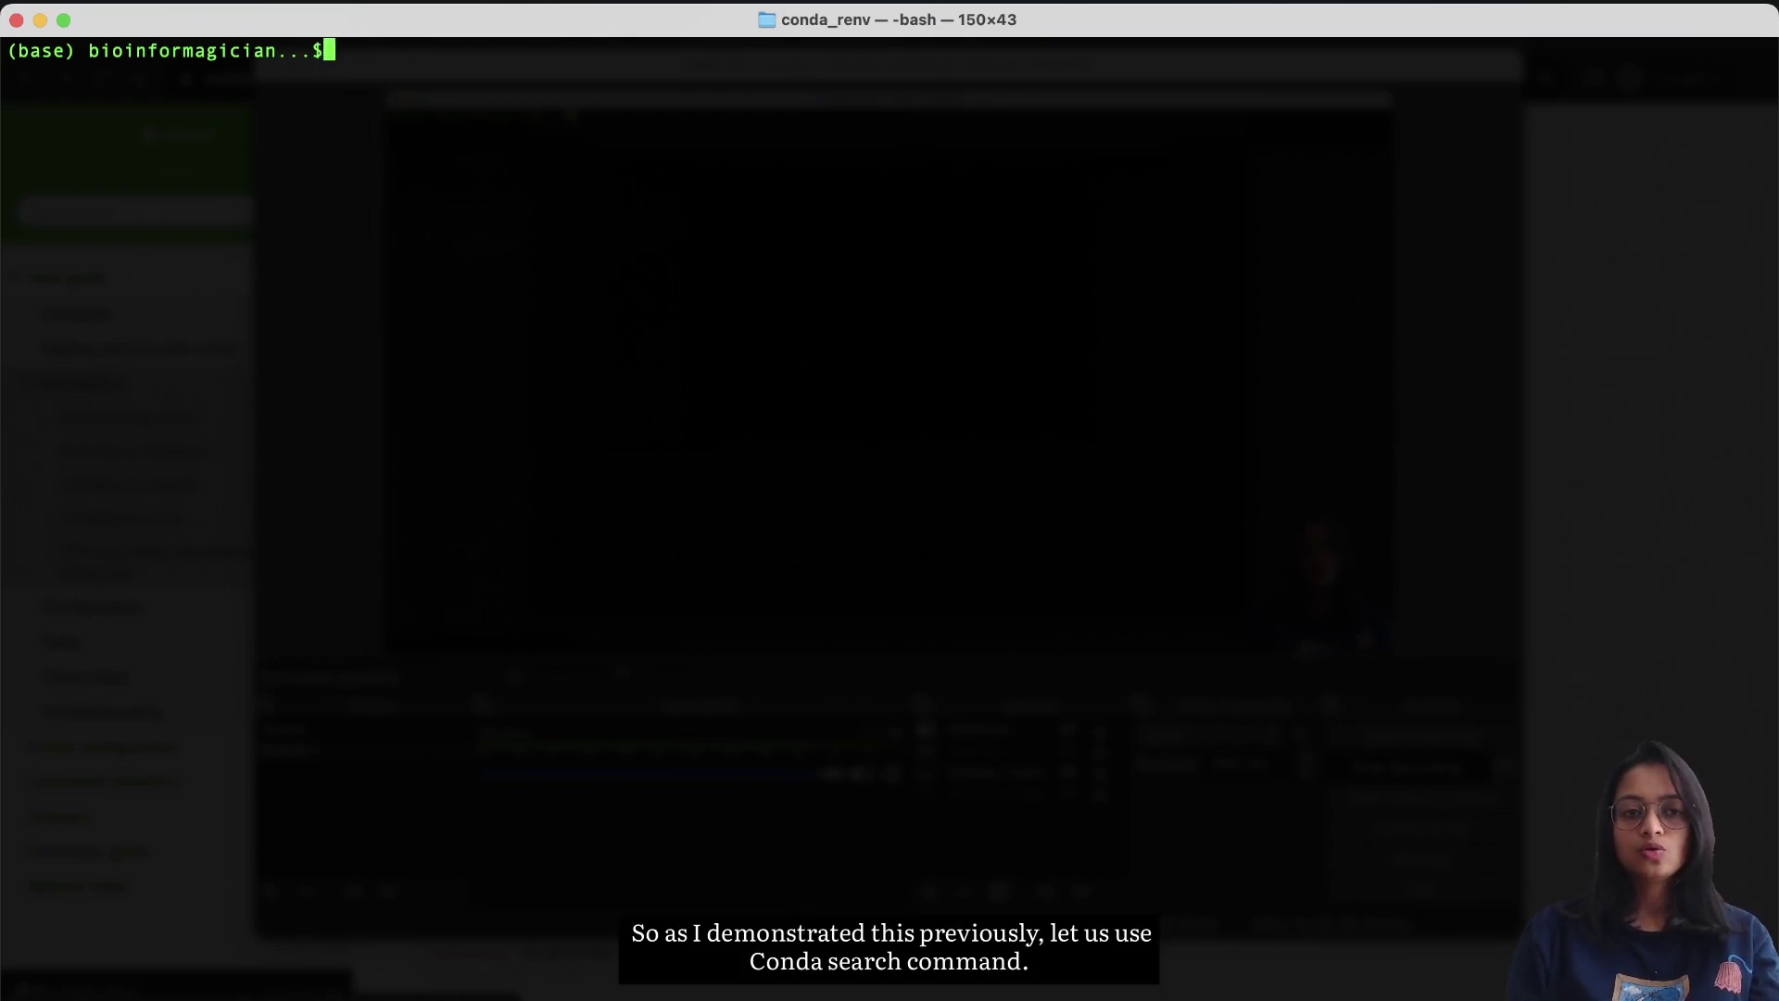
text(con)
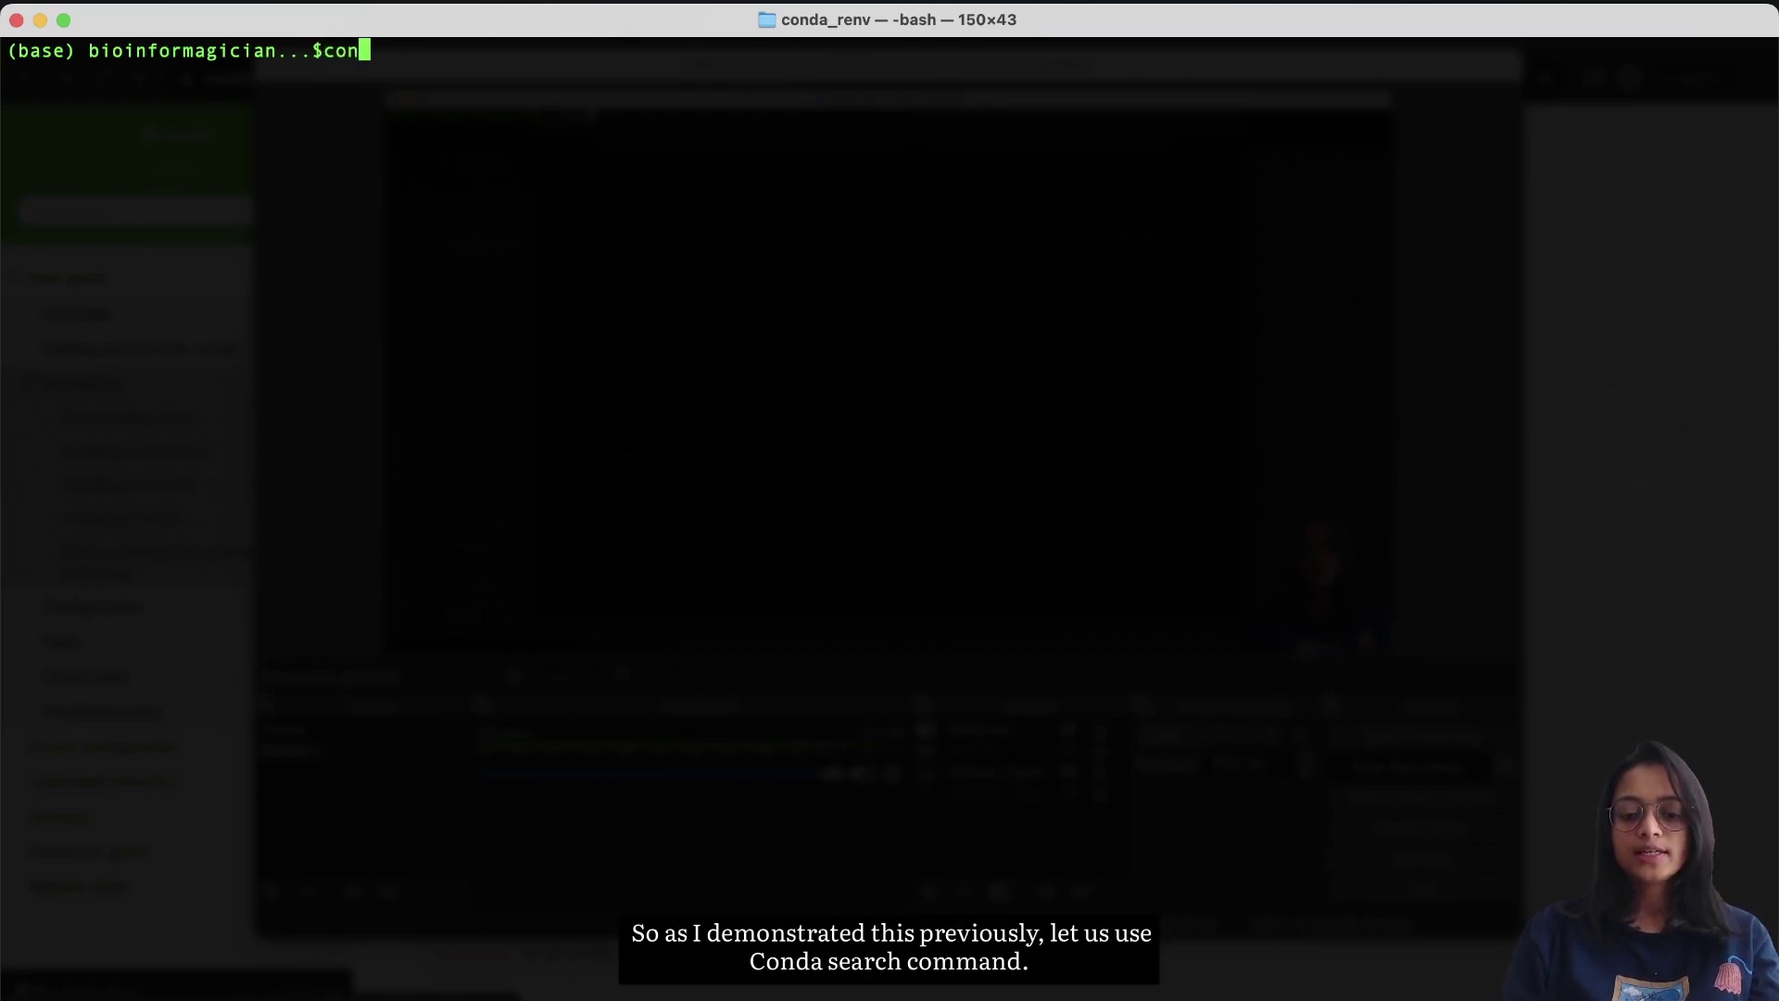
text(da search )
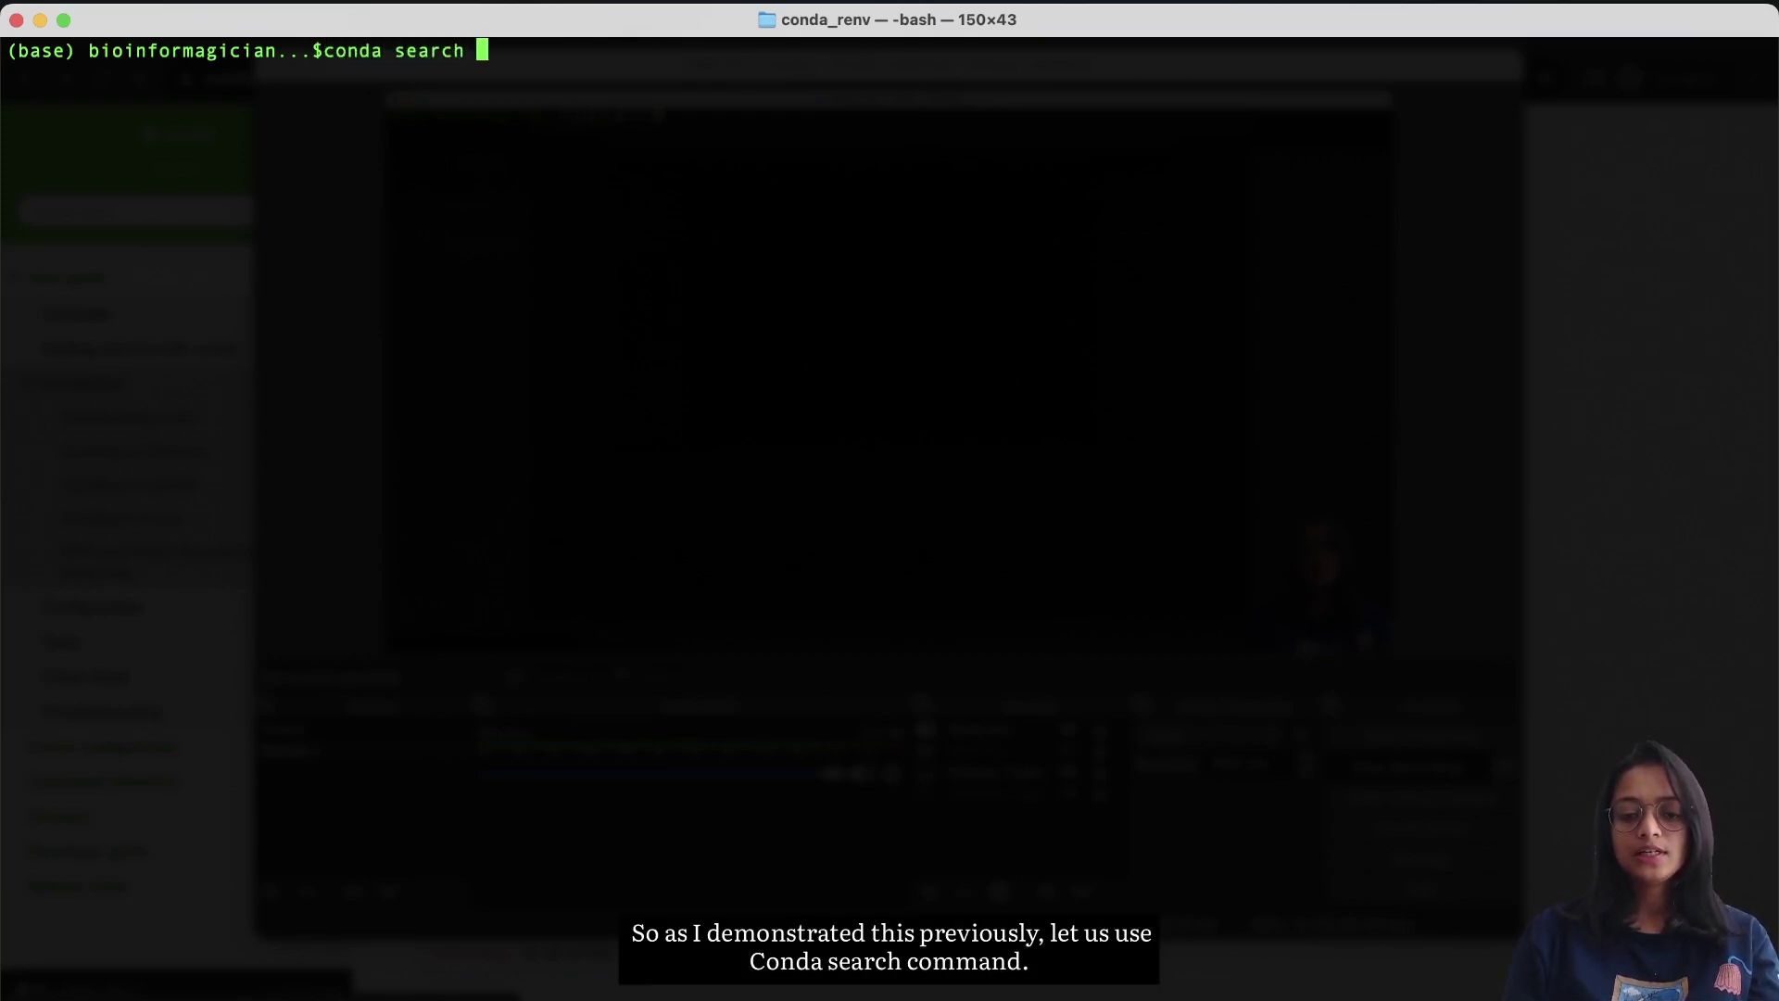
text(fastqc)
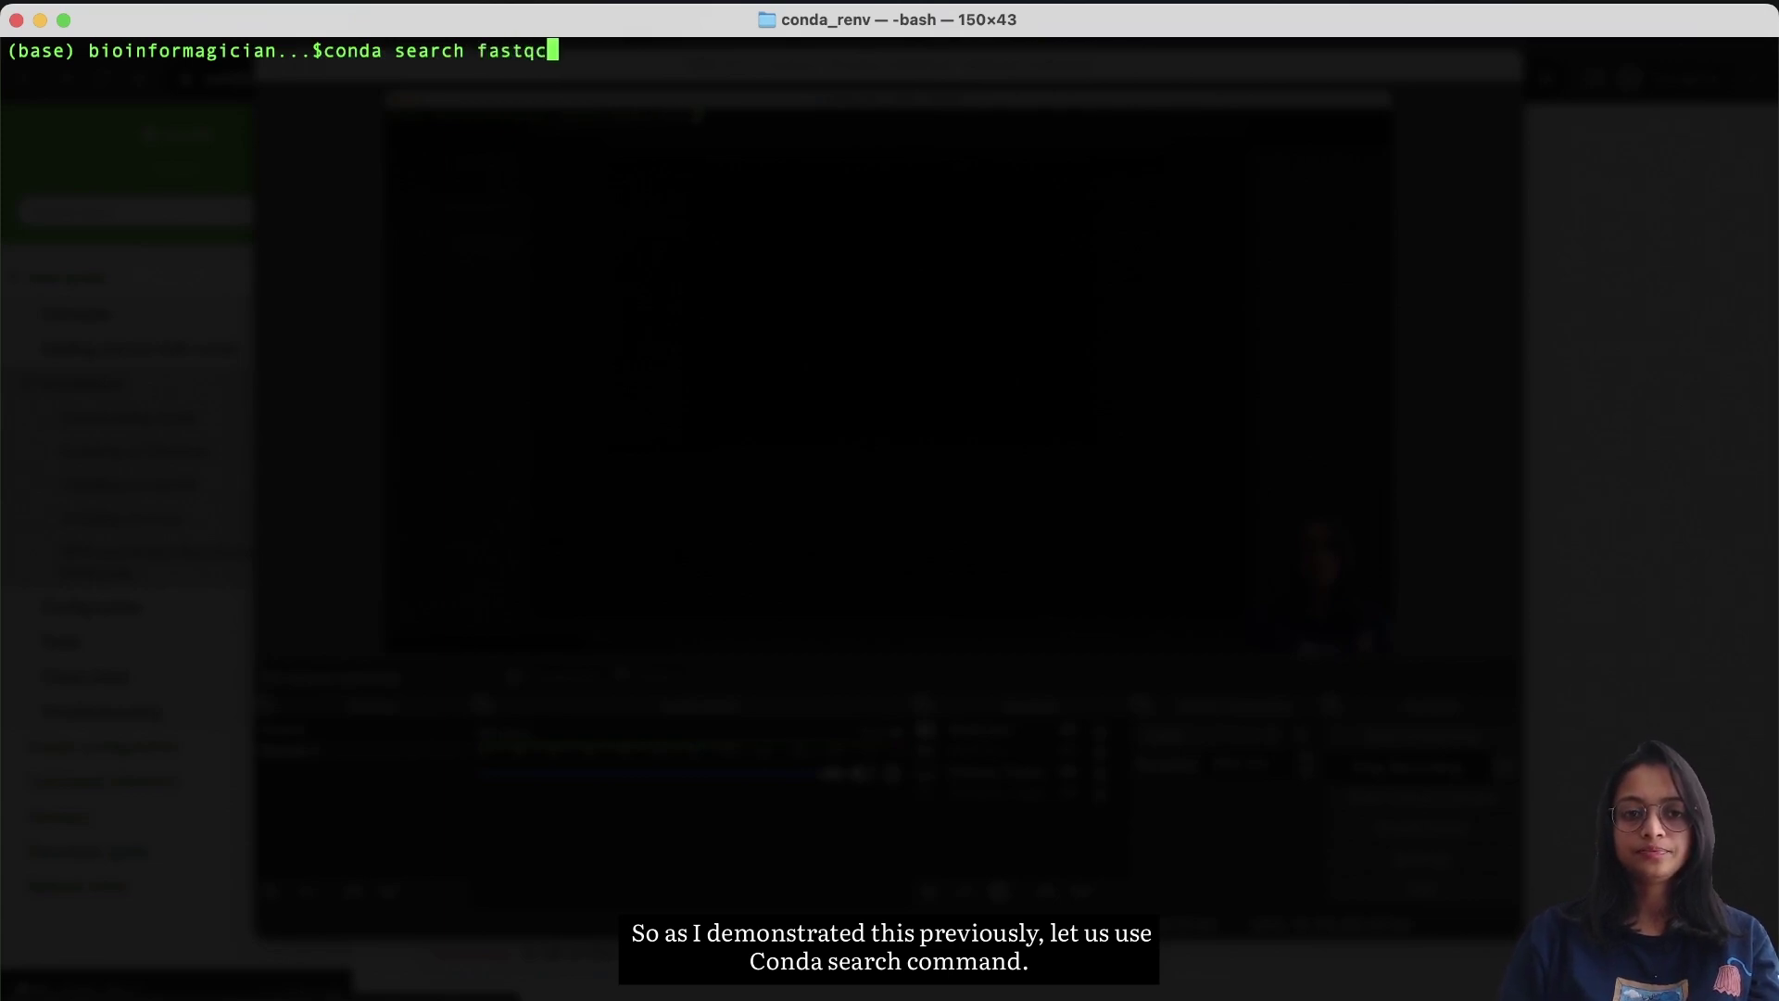
key(Return)
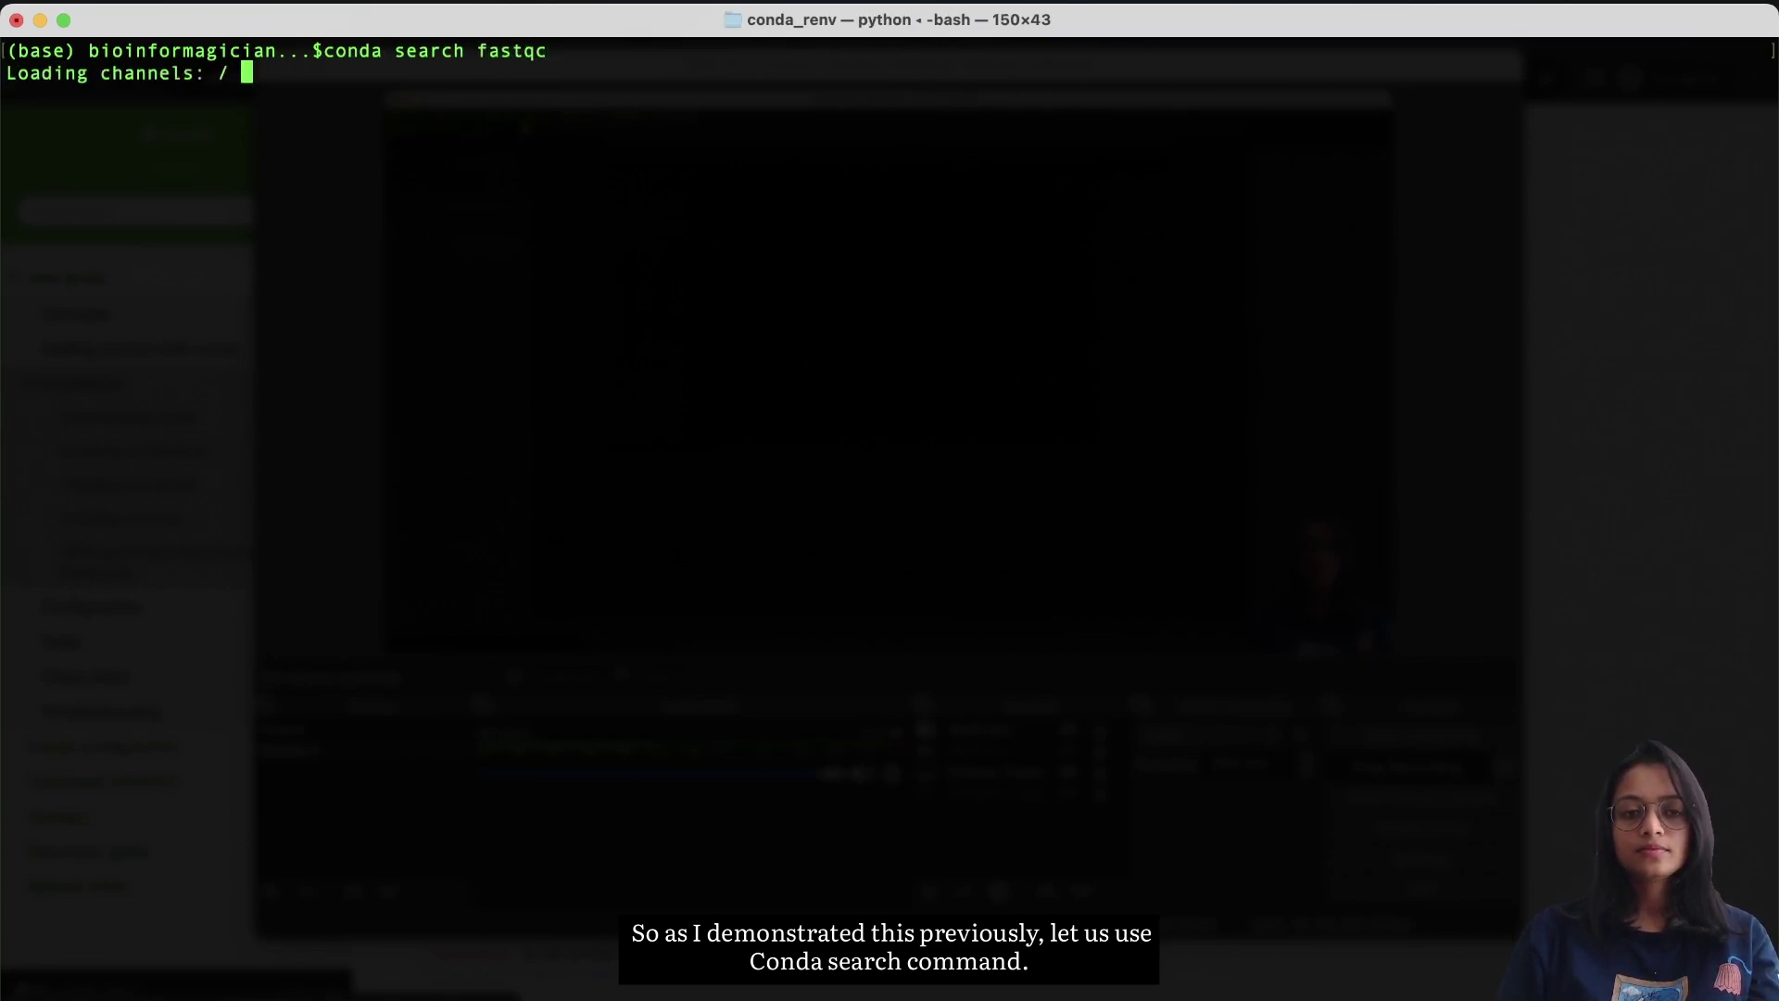
drag(769, 298, 19, 108)
click(451, 425)
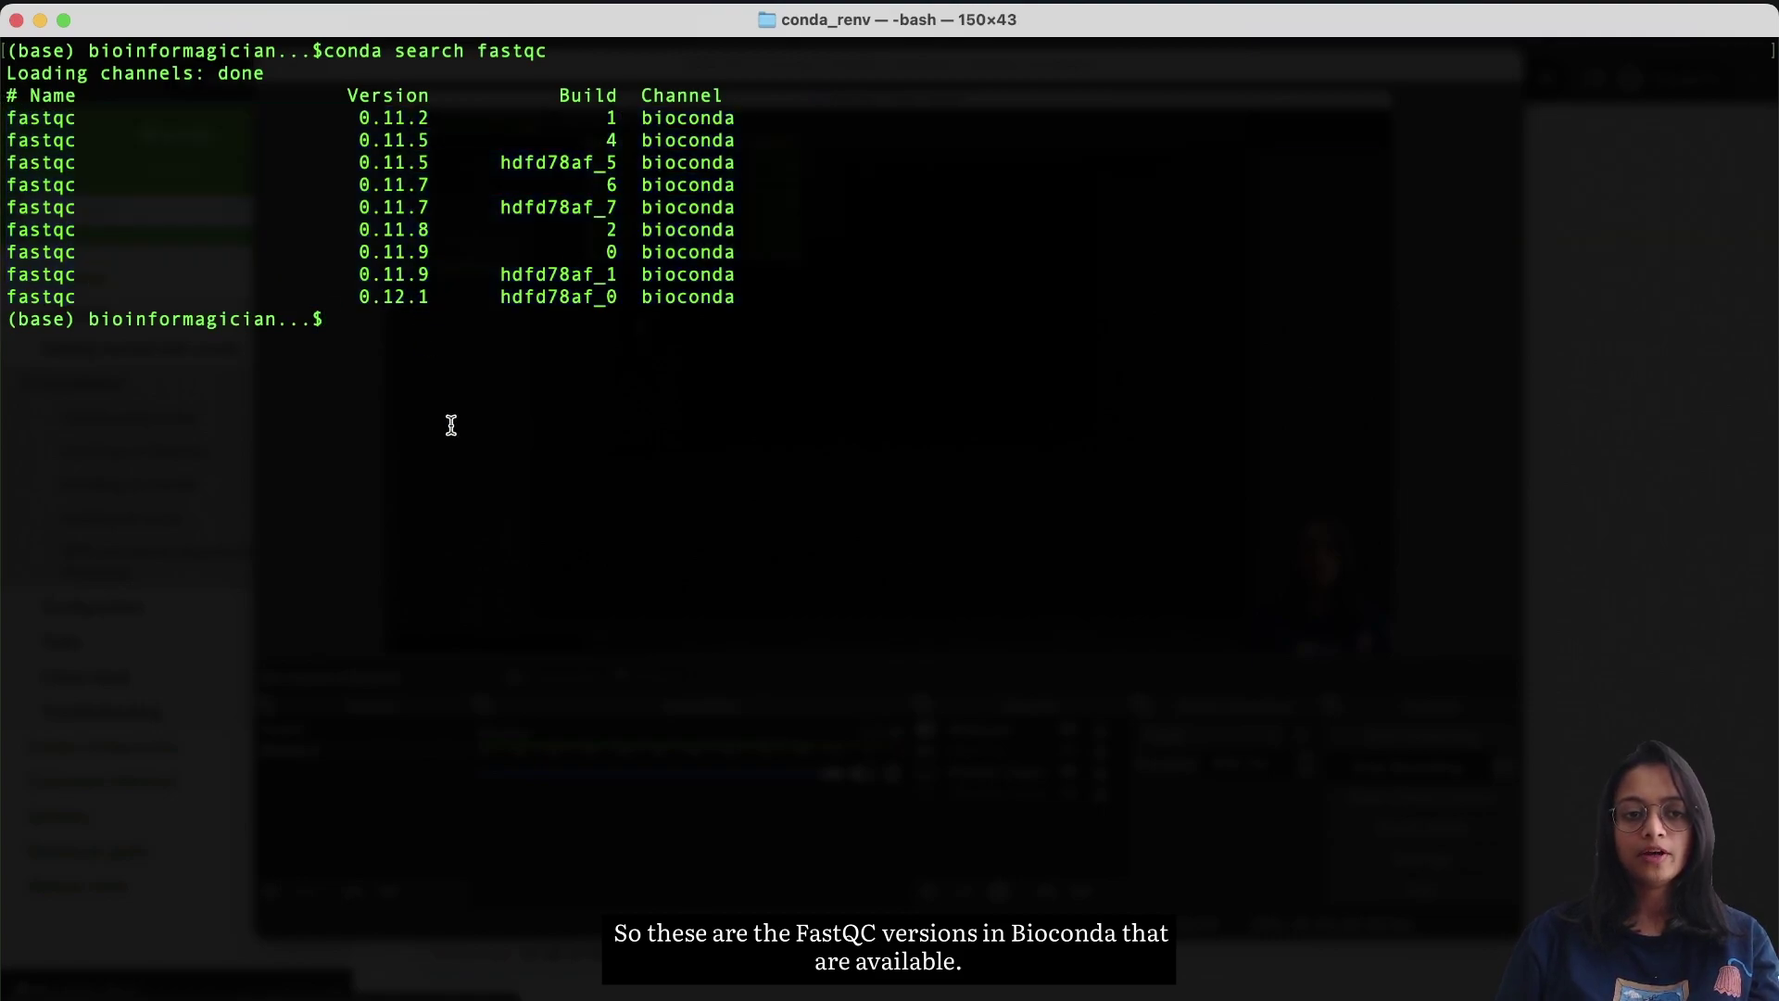
Step: List the available Perl versions with "conda search perl" on a fresh prompt line
key(Return)
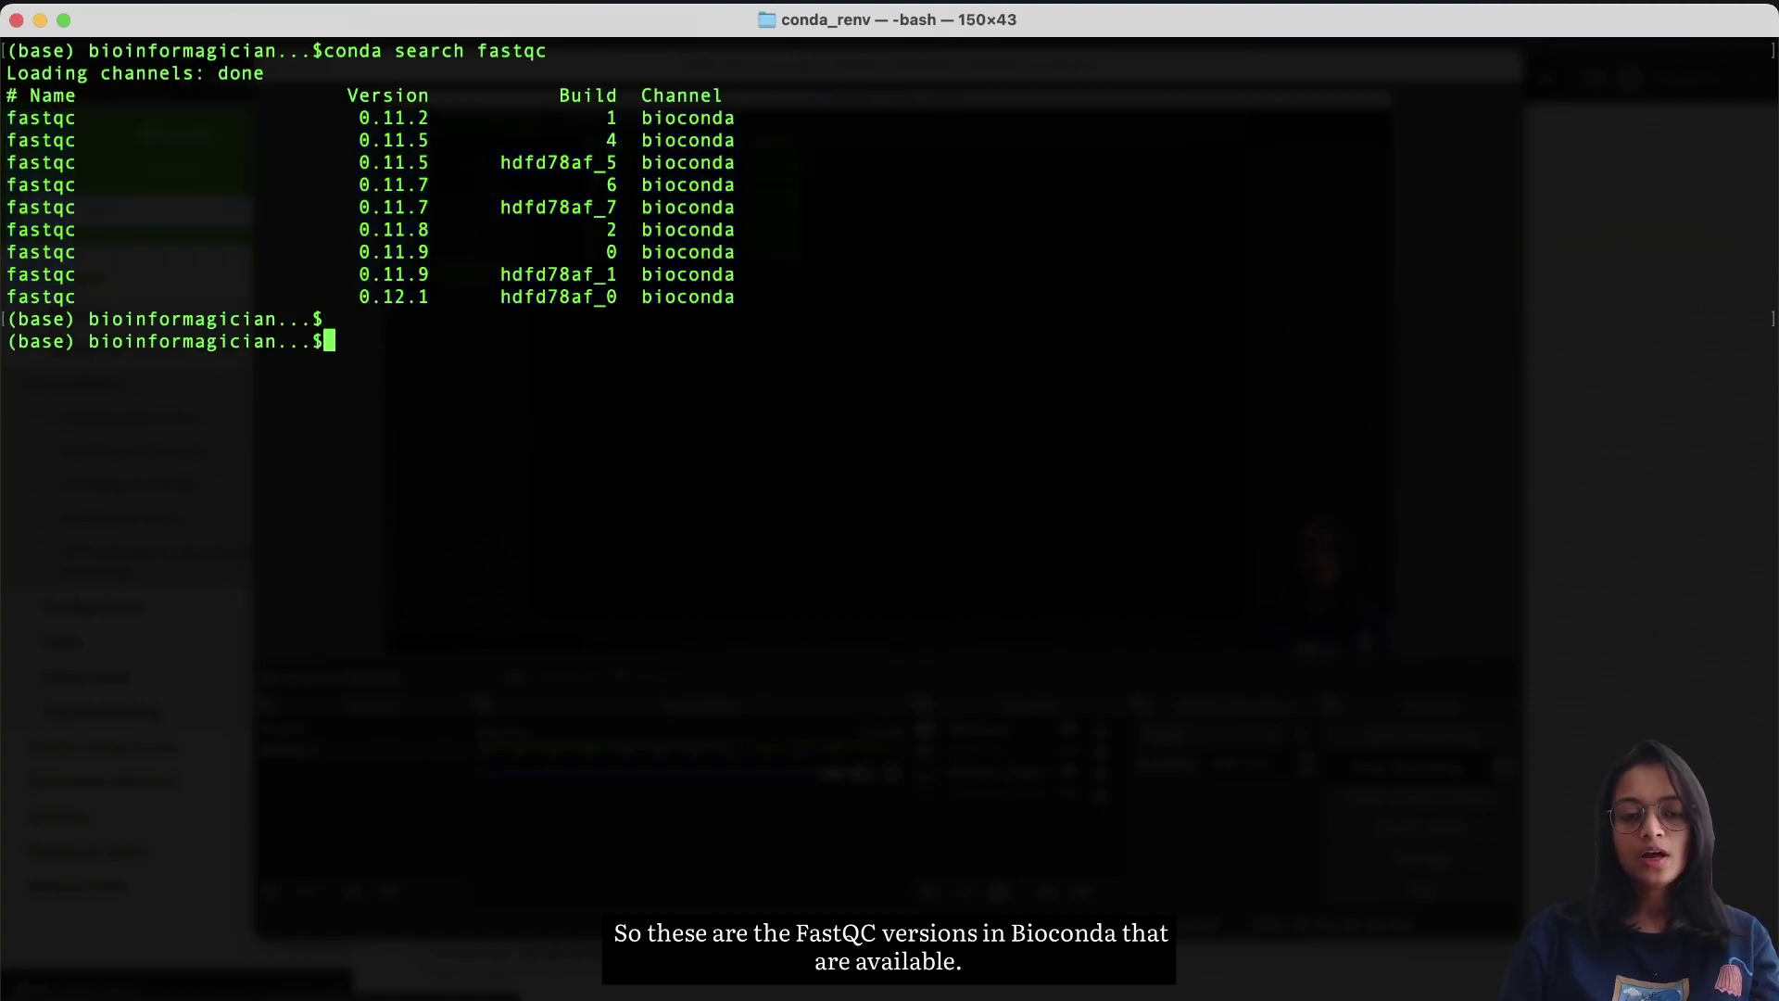
text(conda searcg)
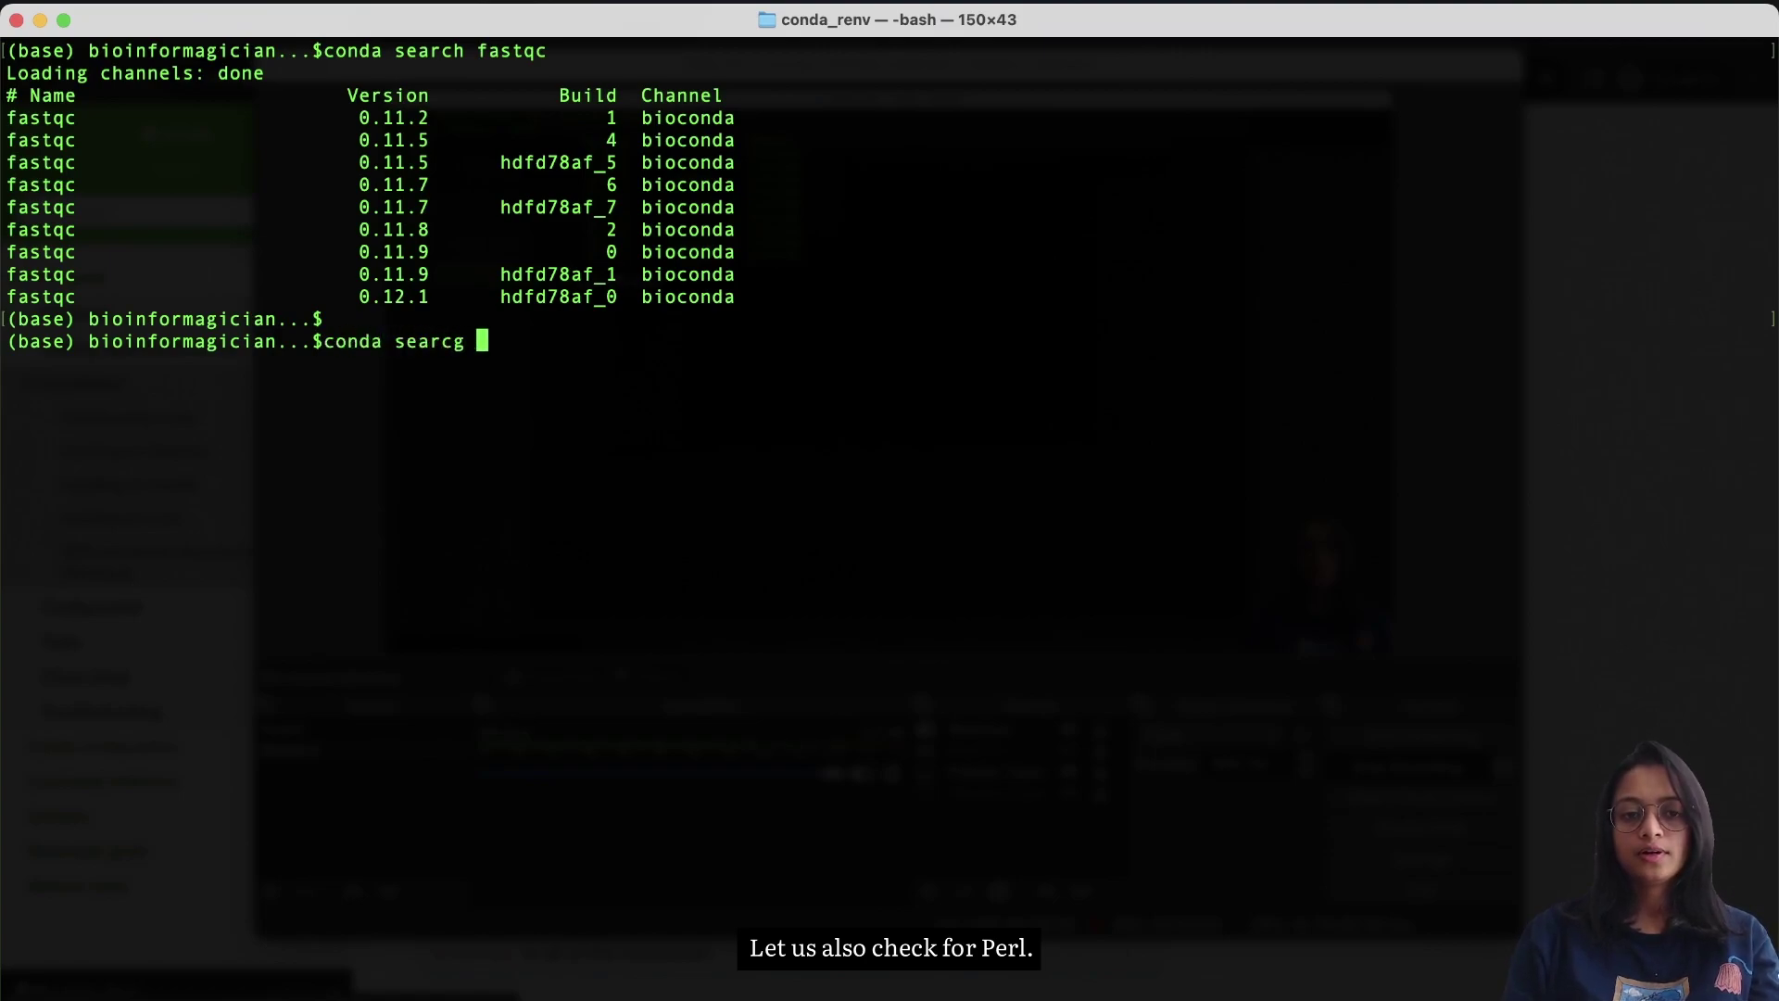
key(BackSpace)
text(h )
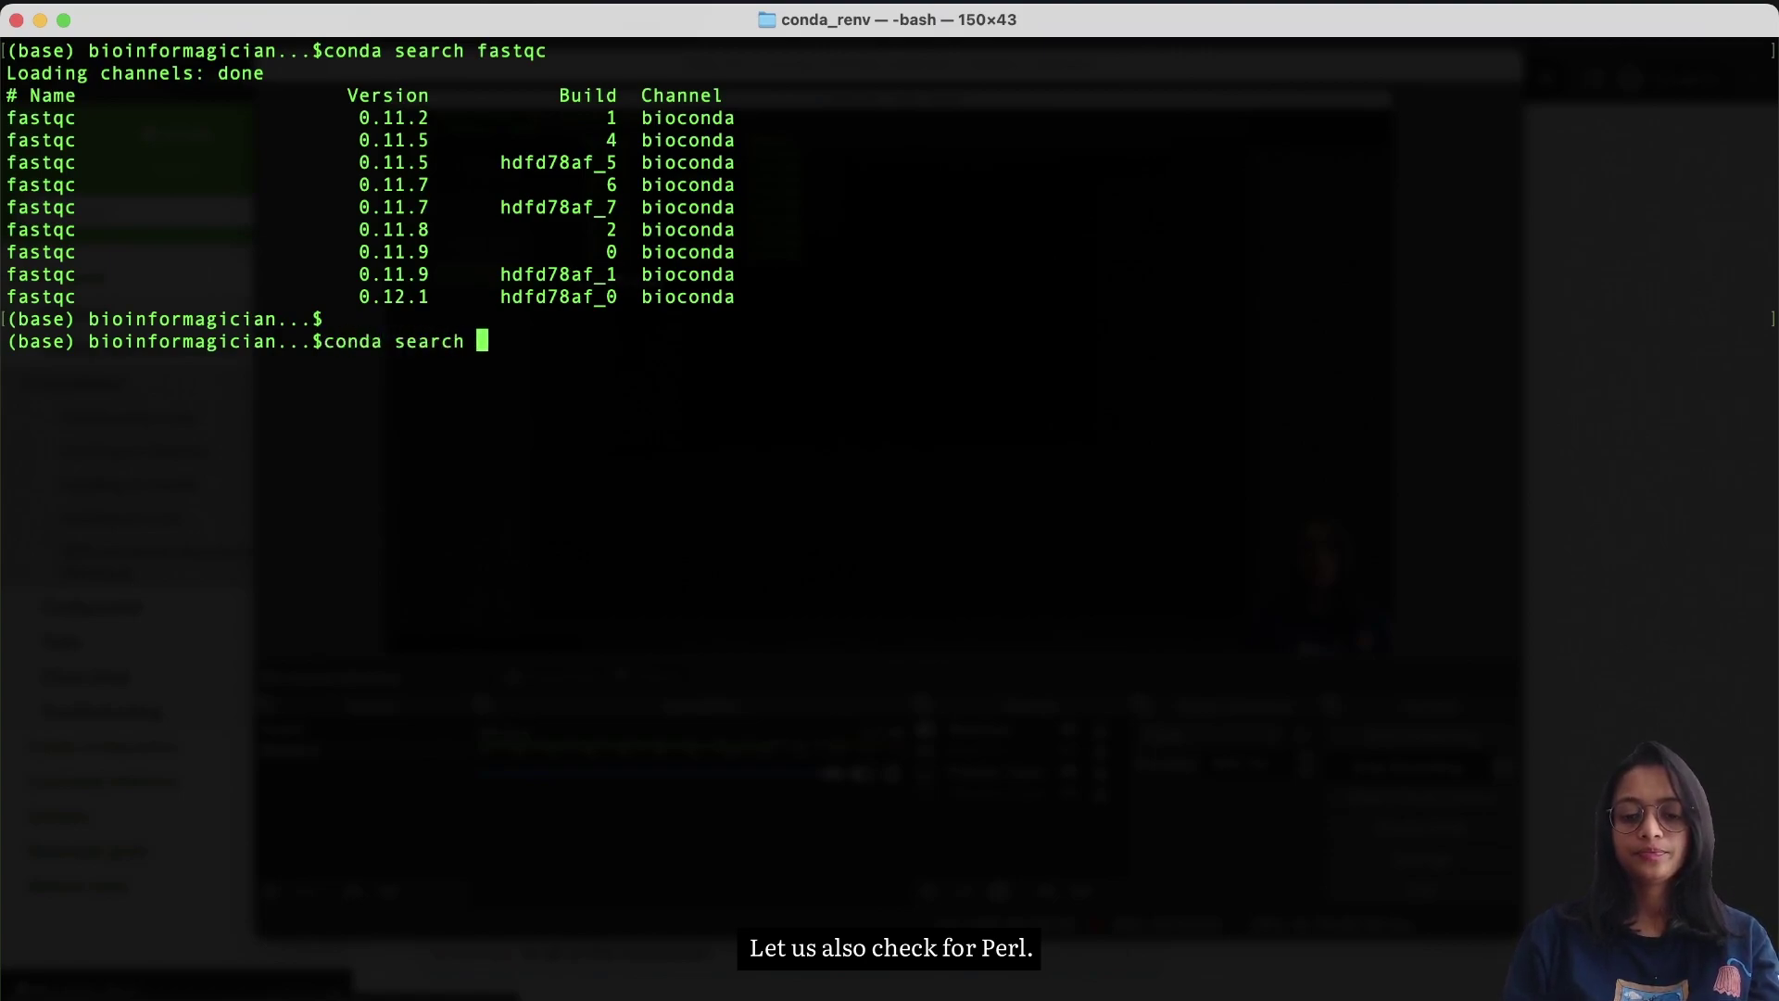
text(perl)
key(Return)
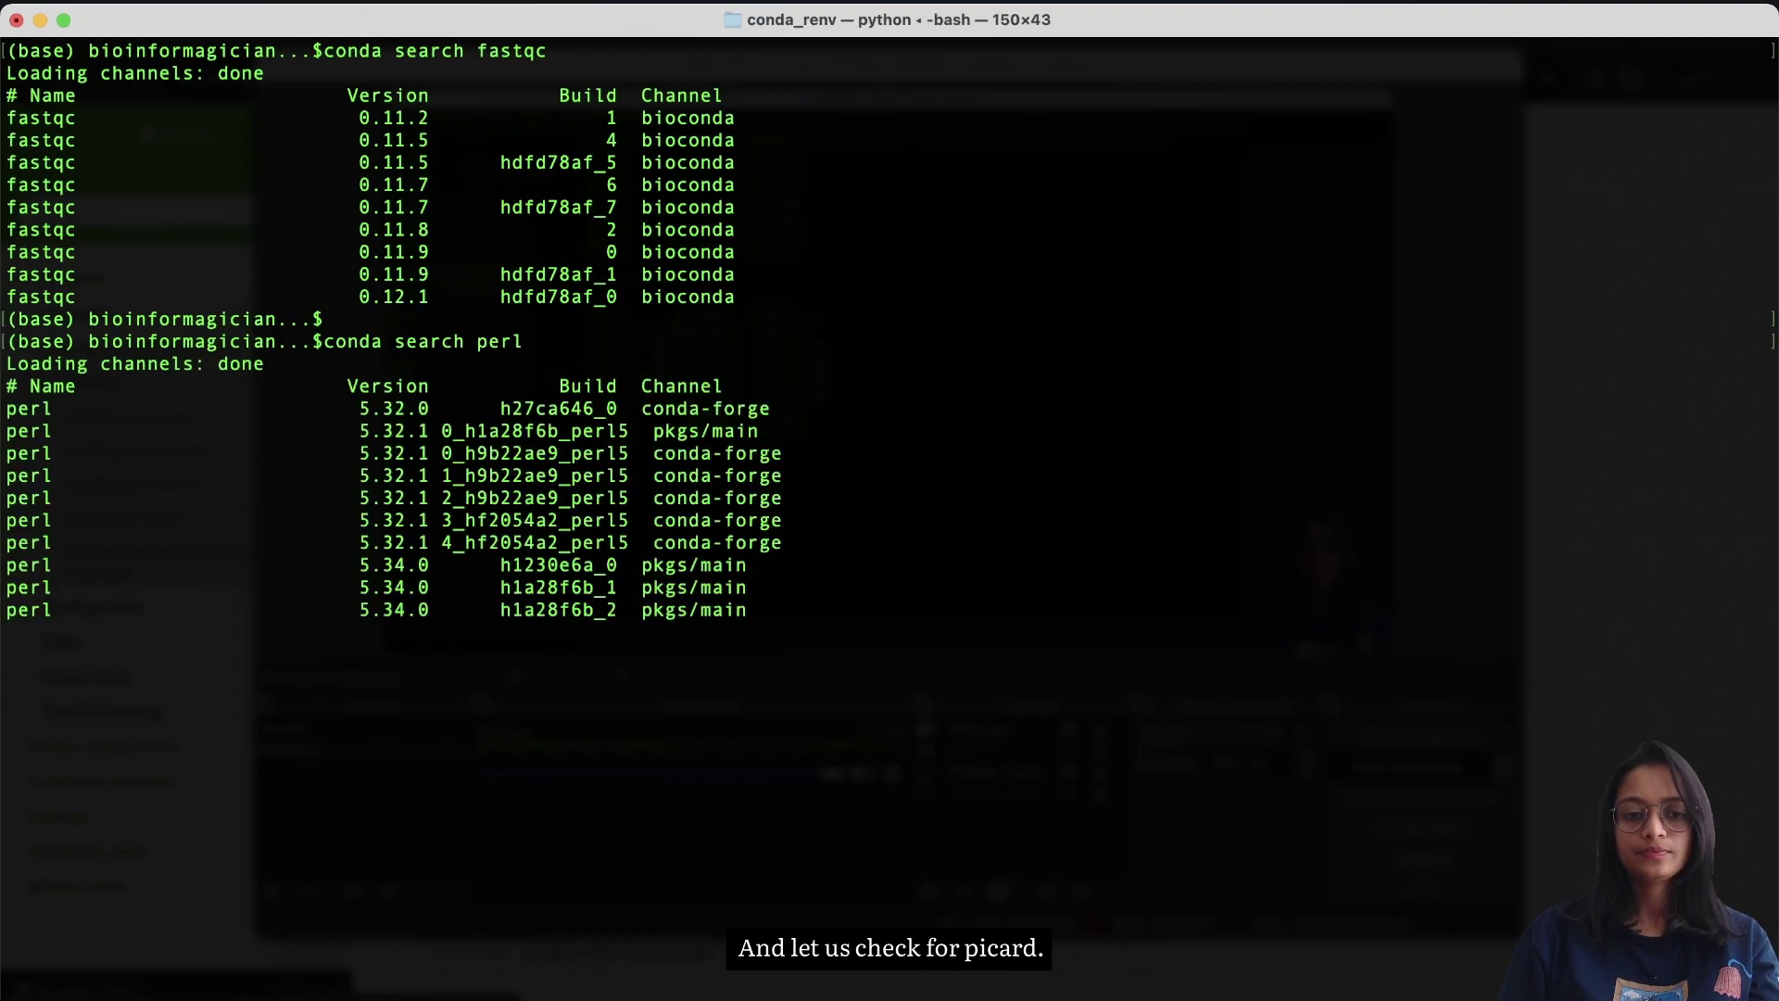
Step: List the available Picard versions with "conda search picard" and review the versions and channels in the search results
key(Return)
key(Return)
text(cond)
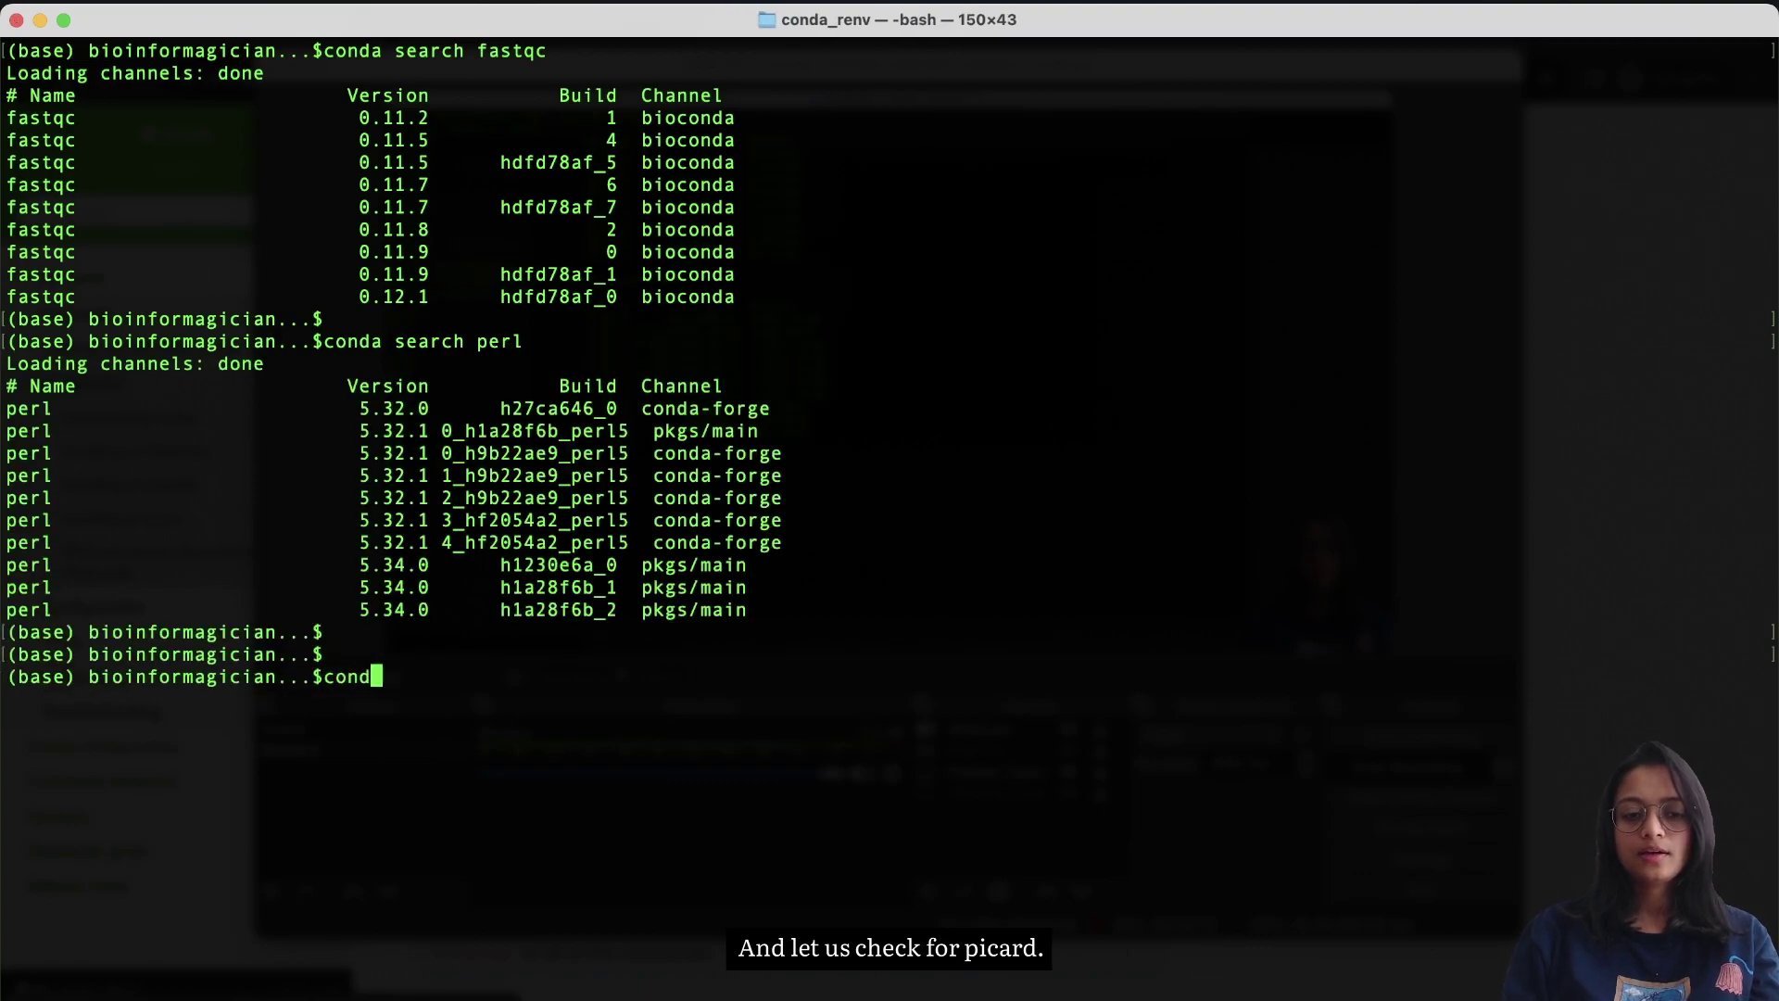
text(a search picard)
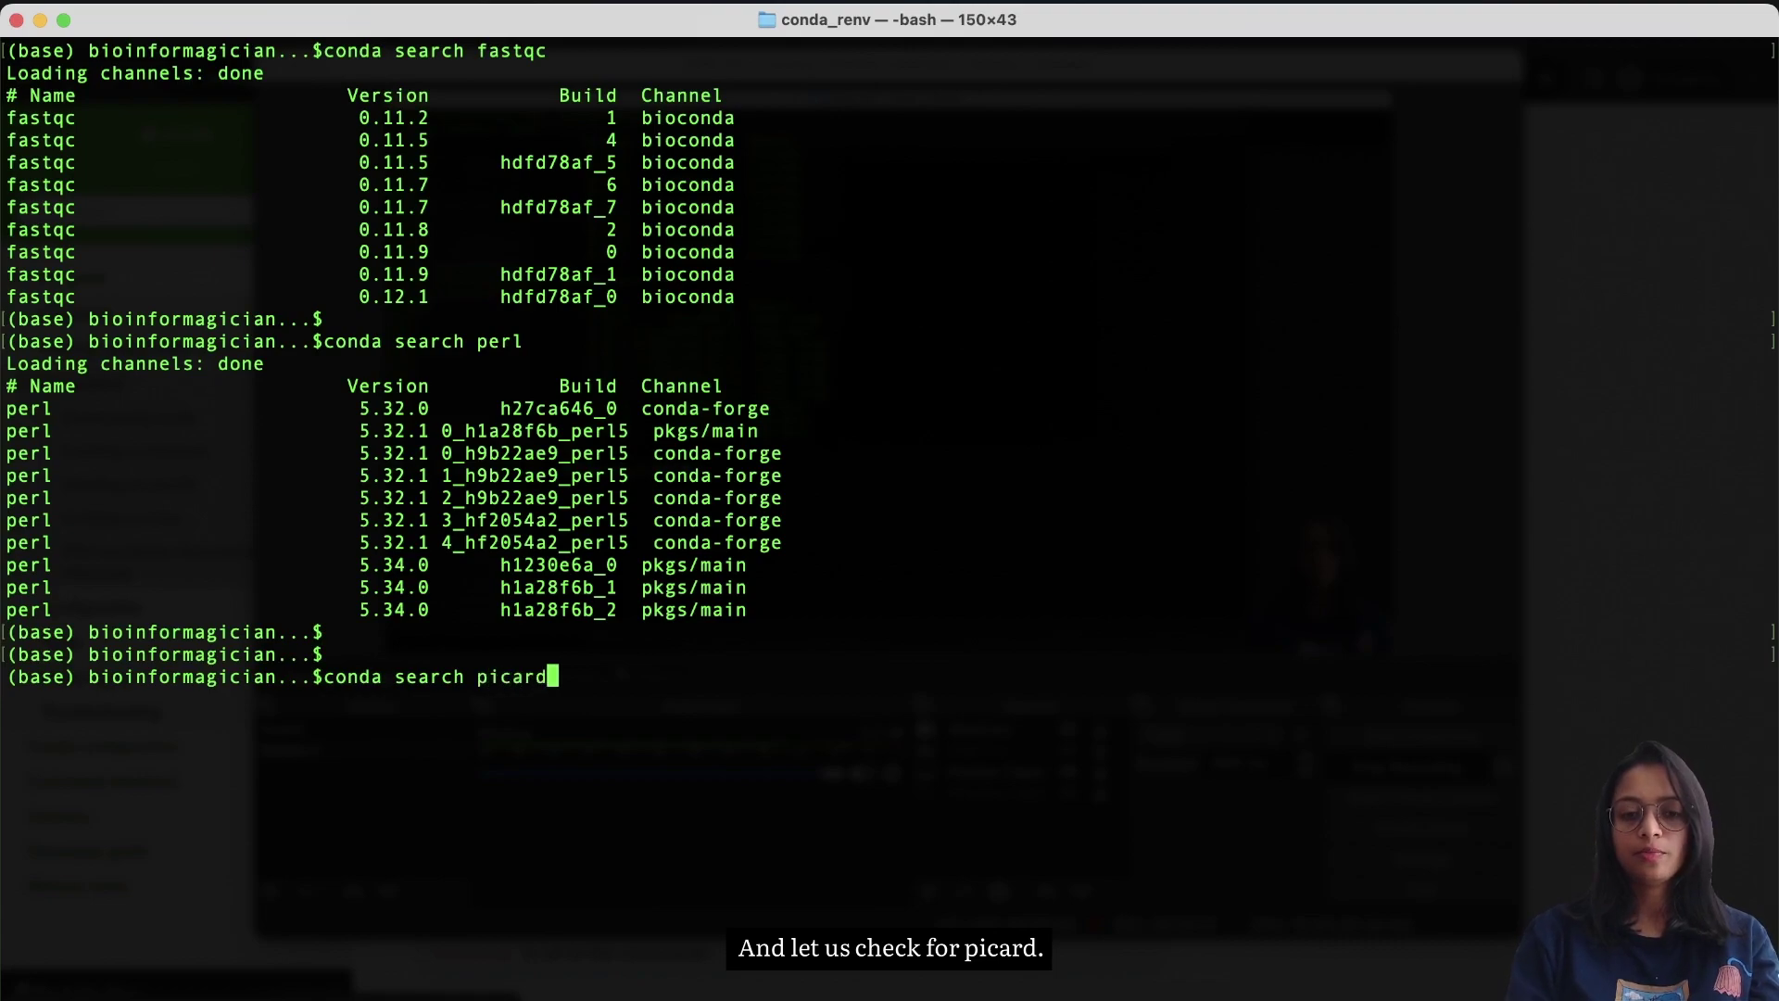
key(Return)
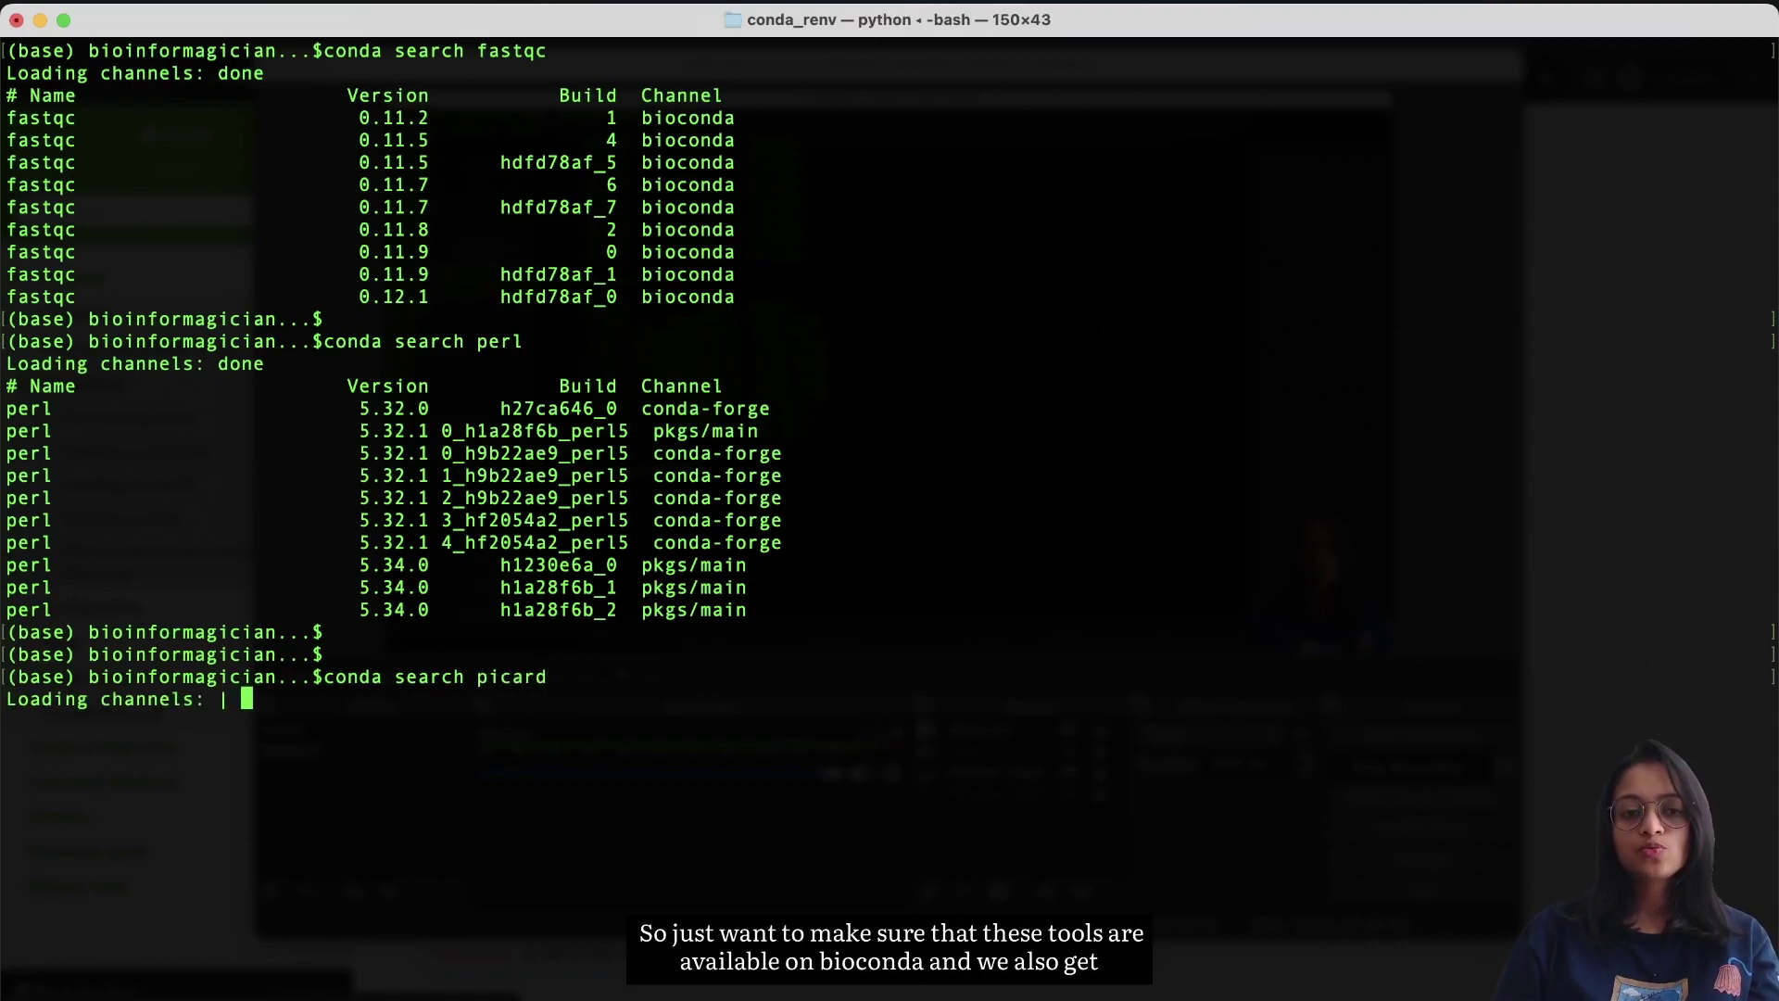
scroll(503, 501, up, 20)
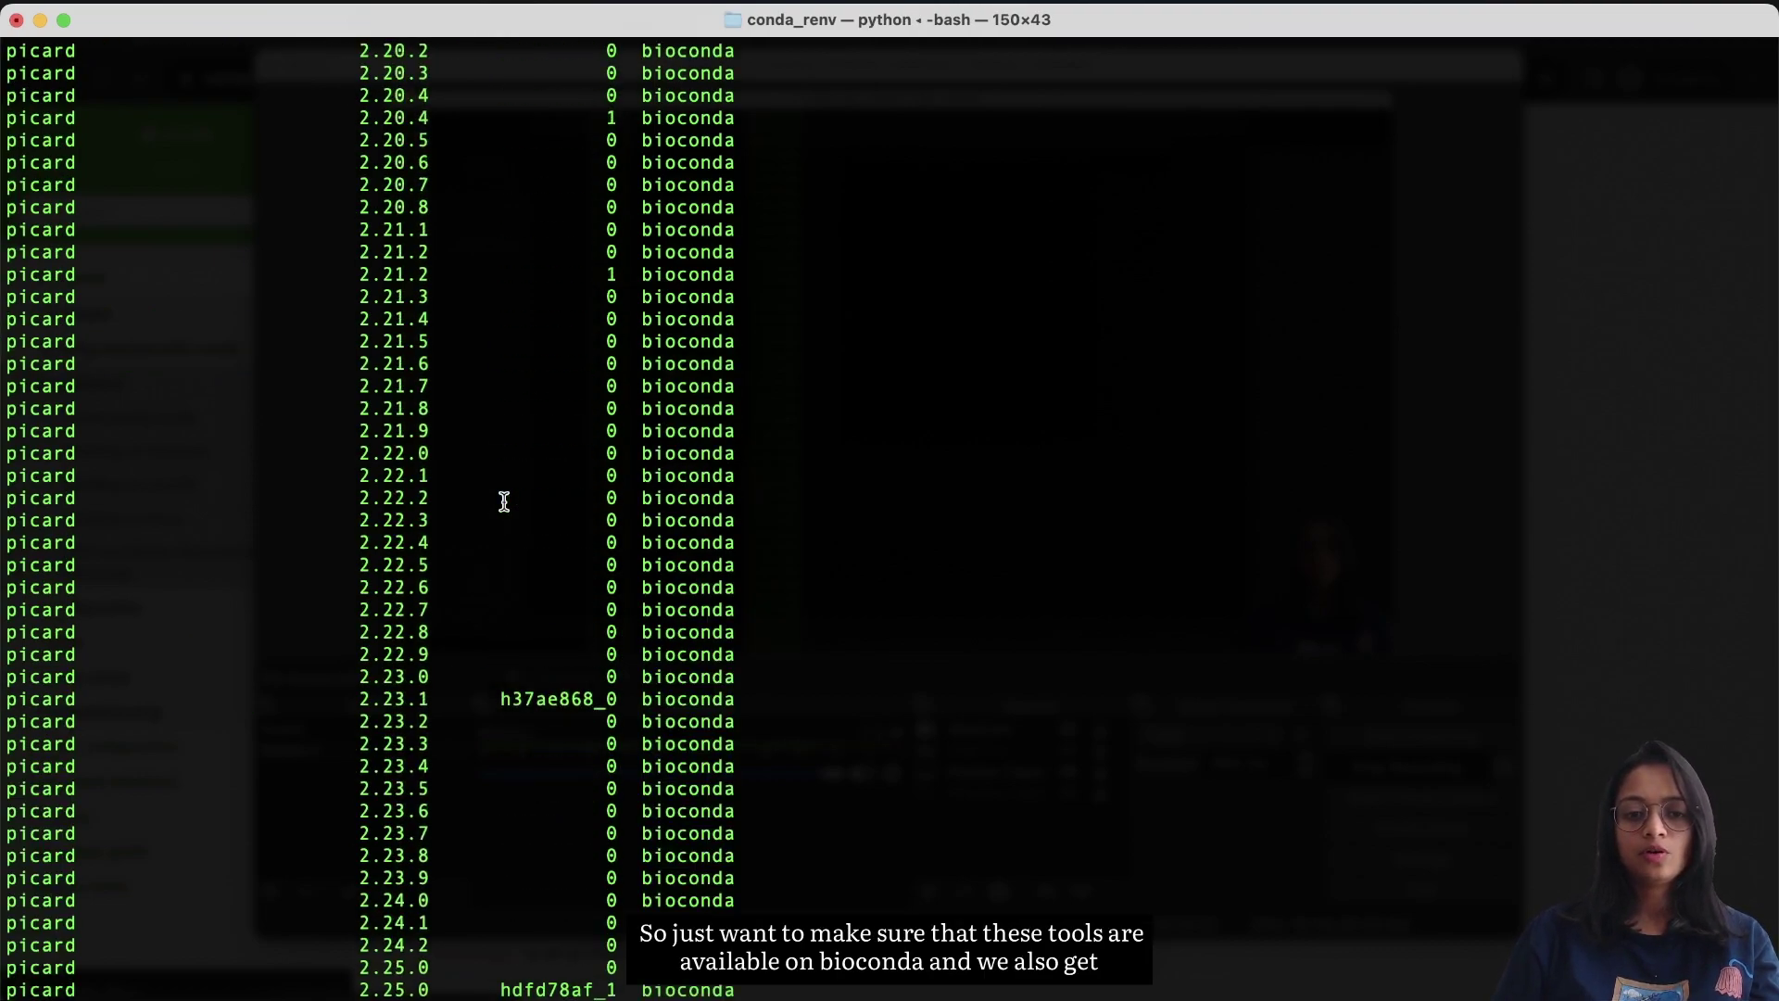
scroll(503, 501, down, 20)
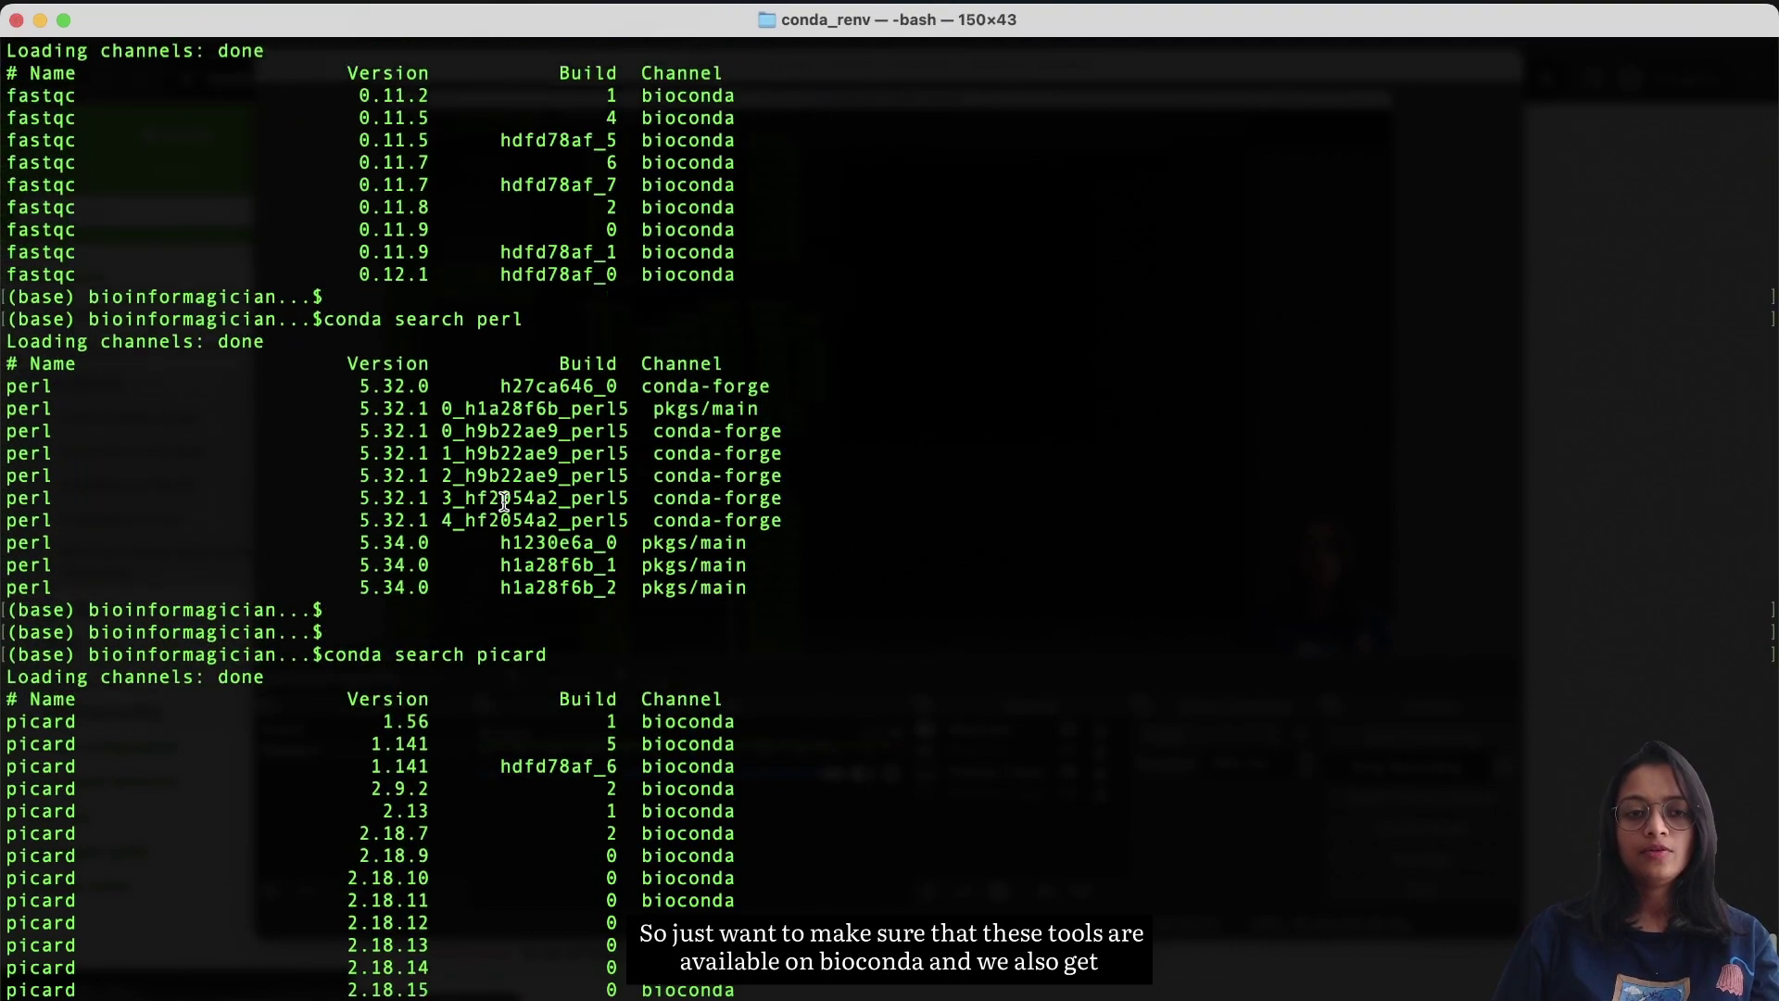
scroll(503, 501, down, 3)
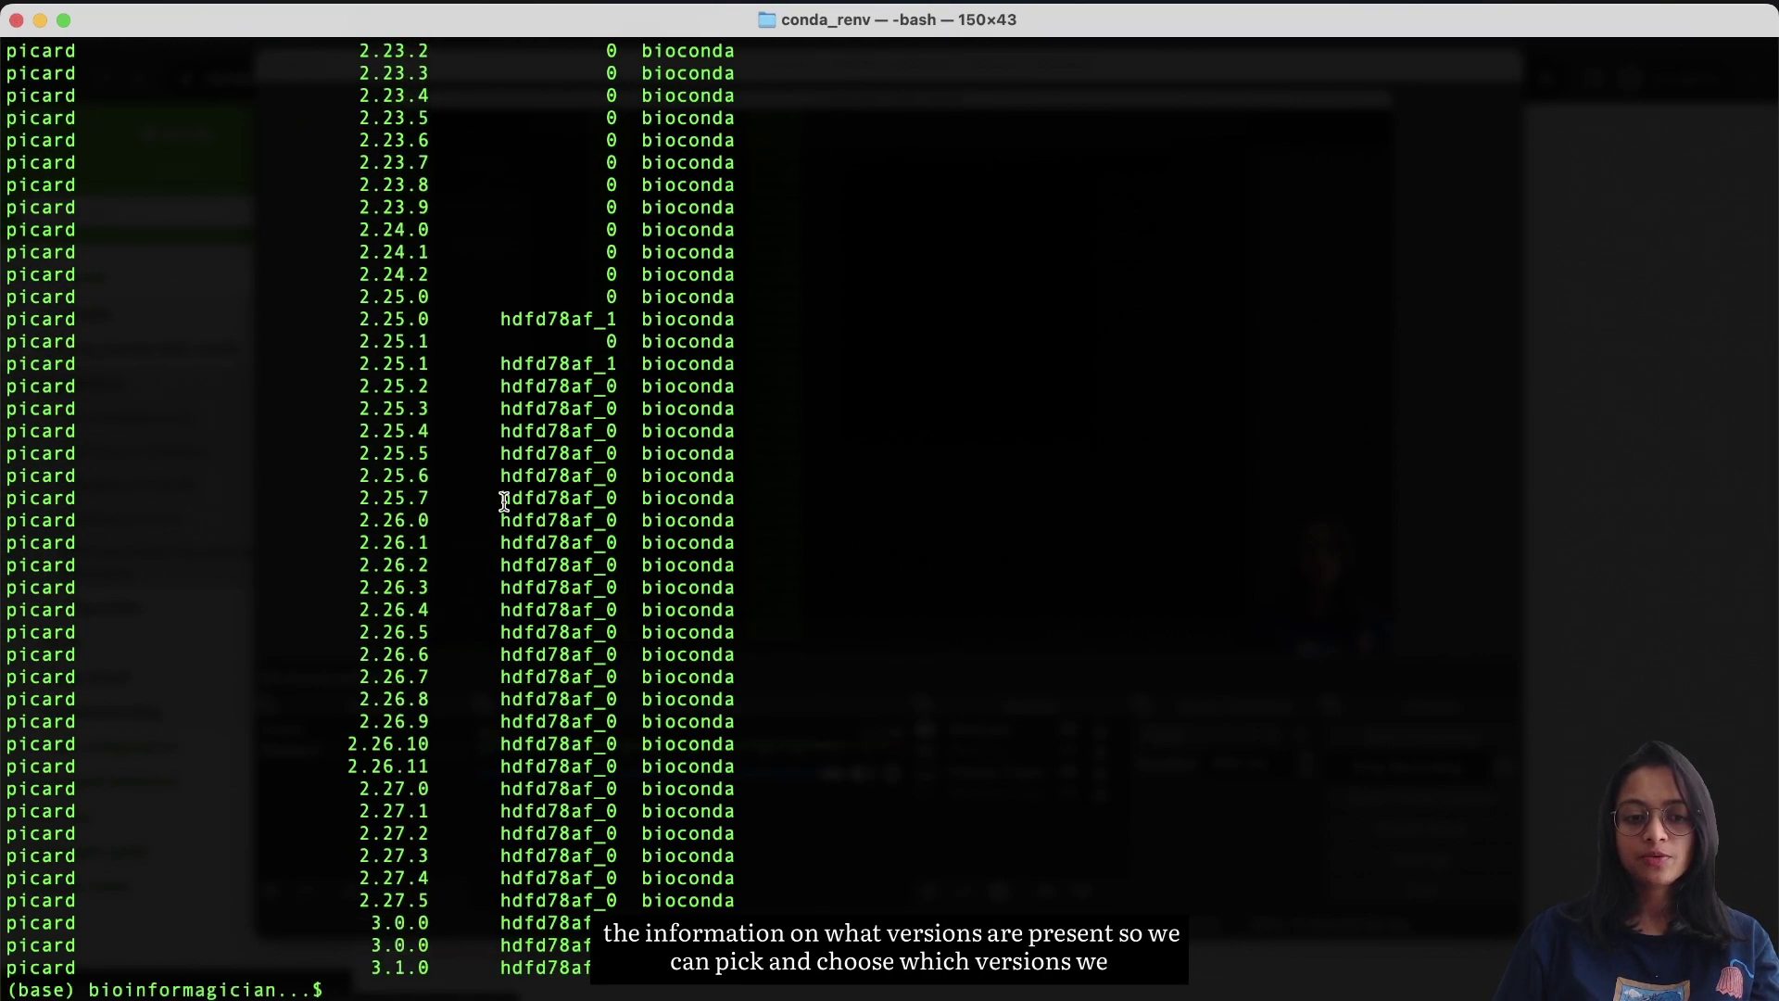
scroll(498, 575, up, 20)
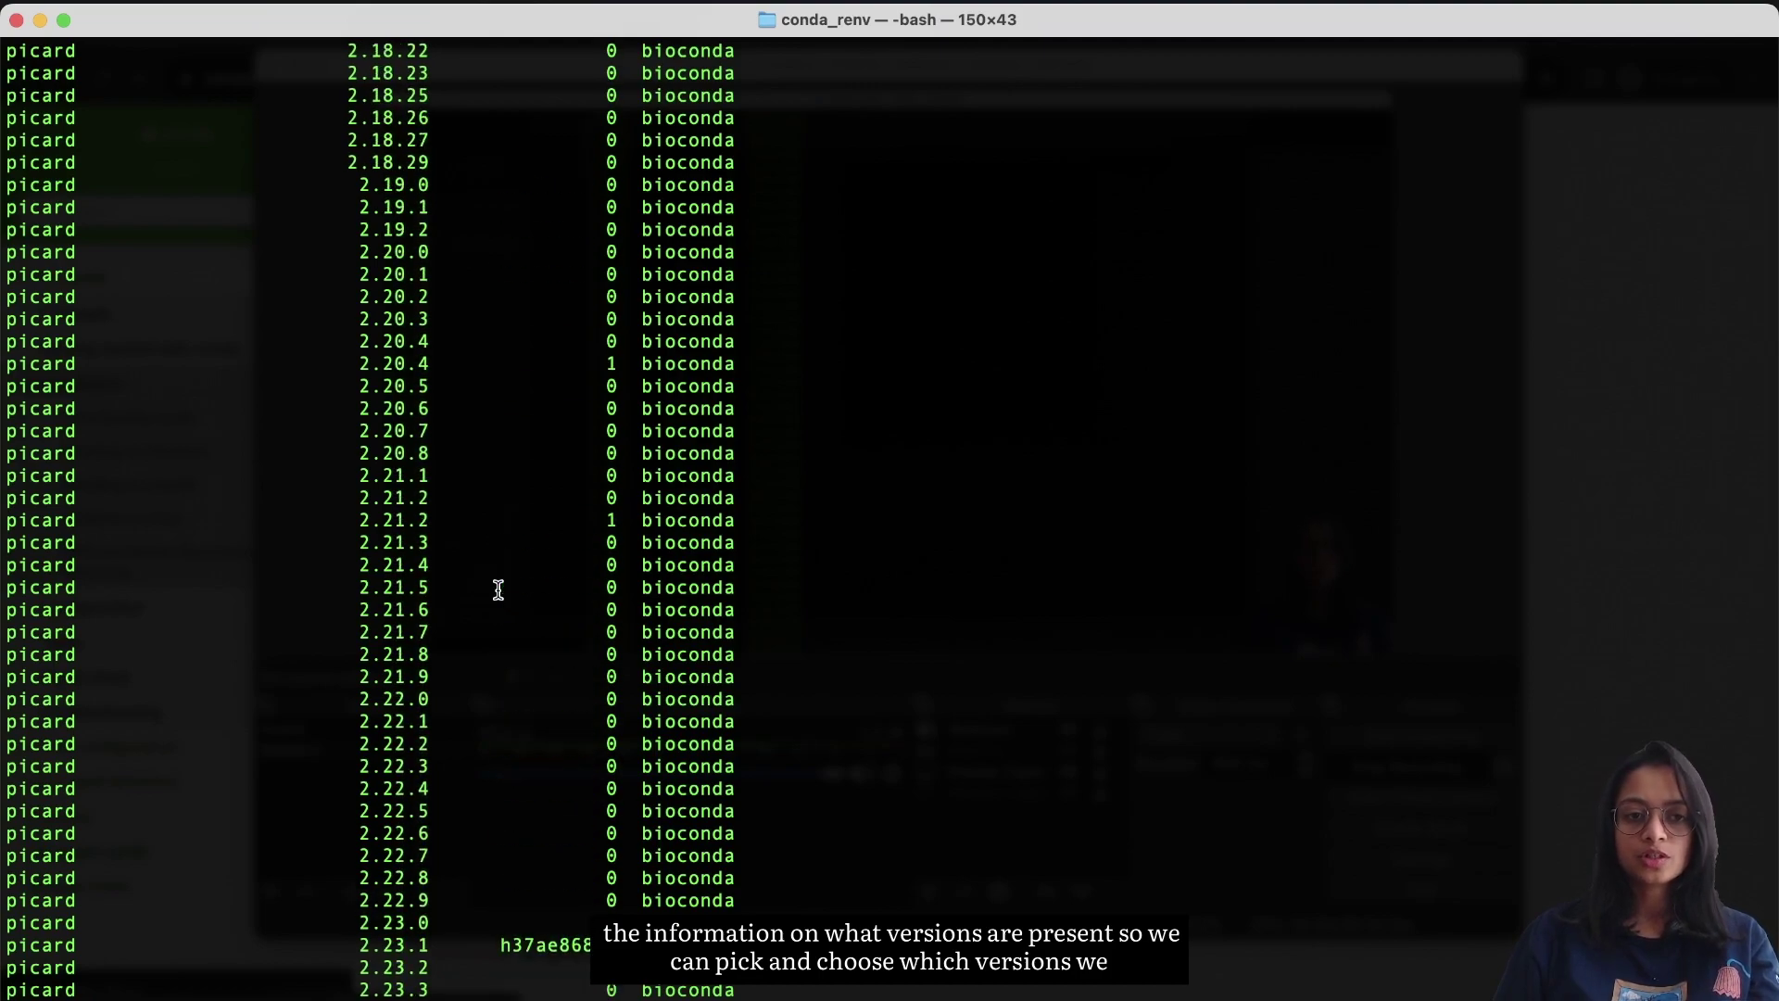
scroll(498, 590, up, 15)
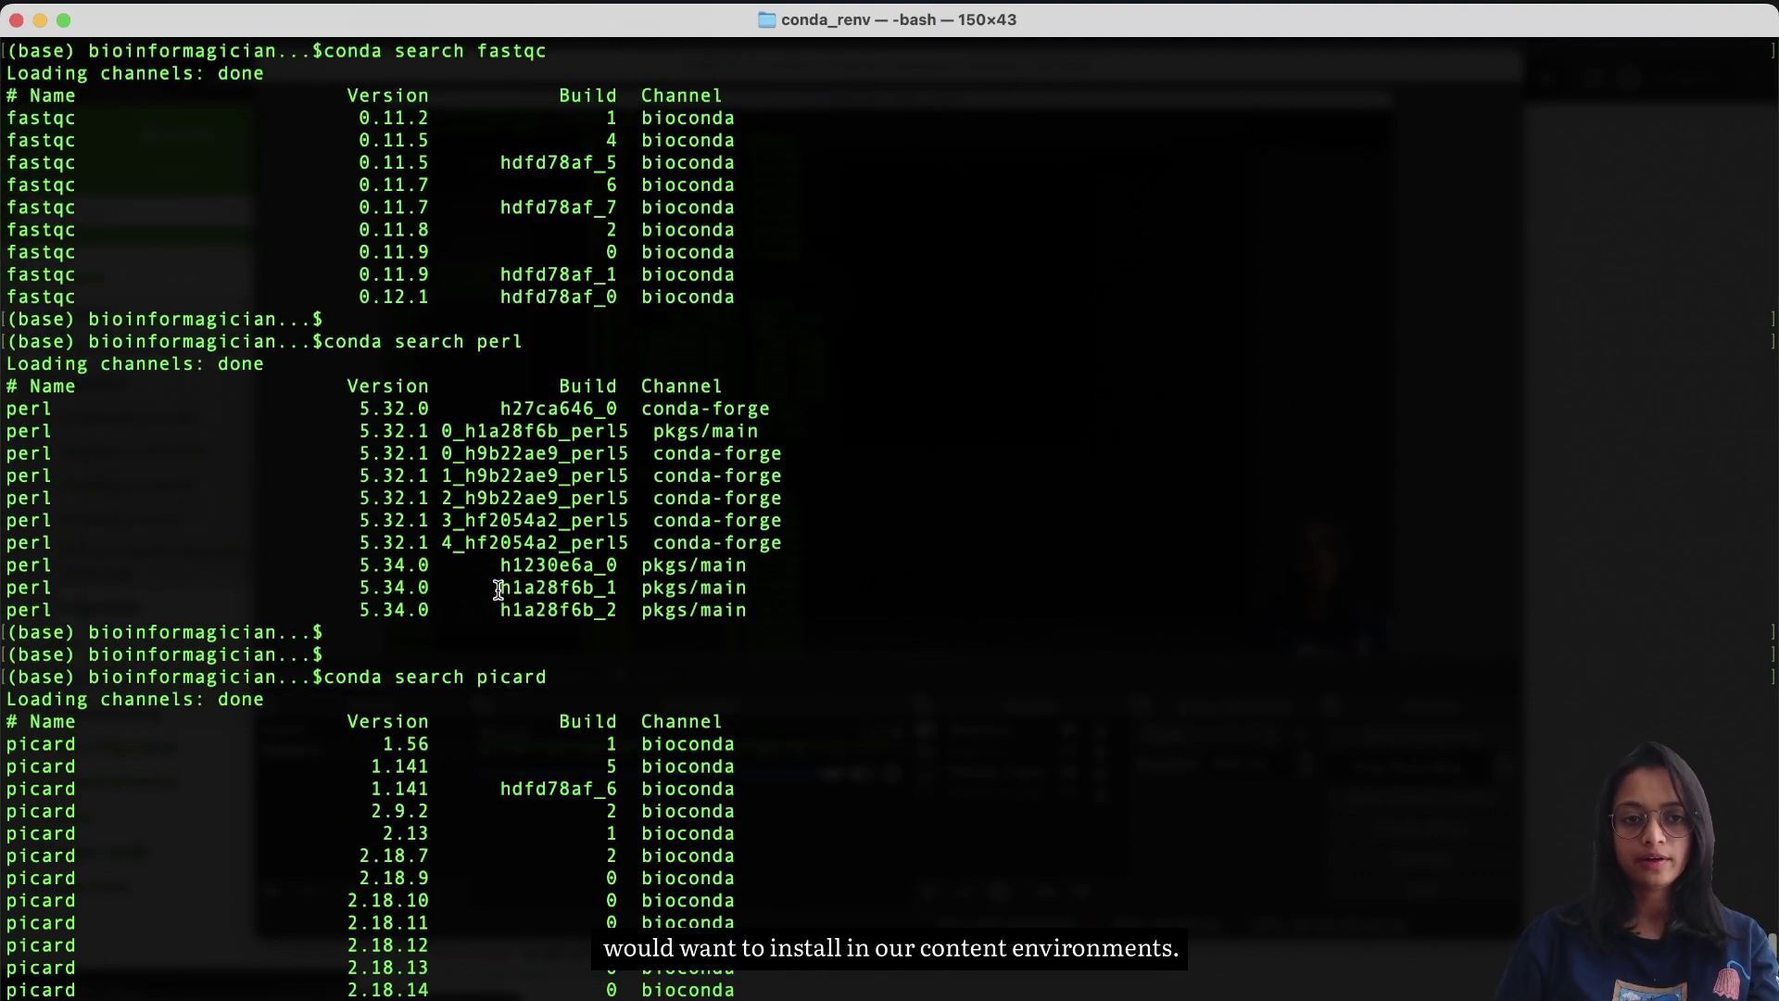
Step: Add blank prompt lines and enter the command "conda create --name env1" without running it
key(Return)
key(Return)
key(Return)
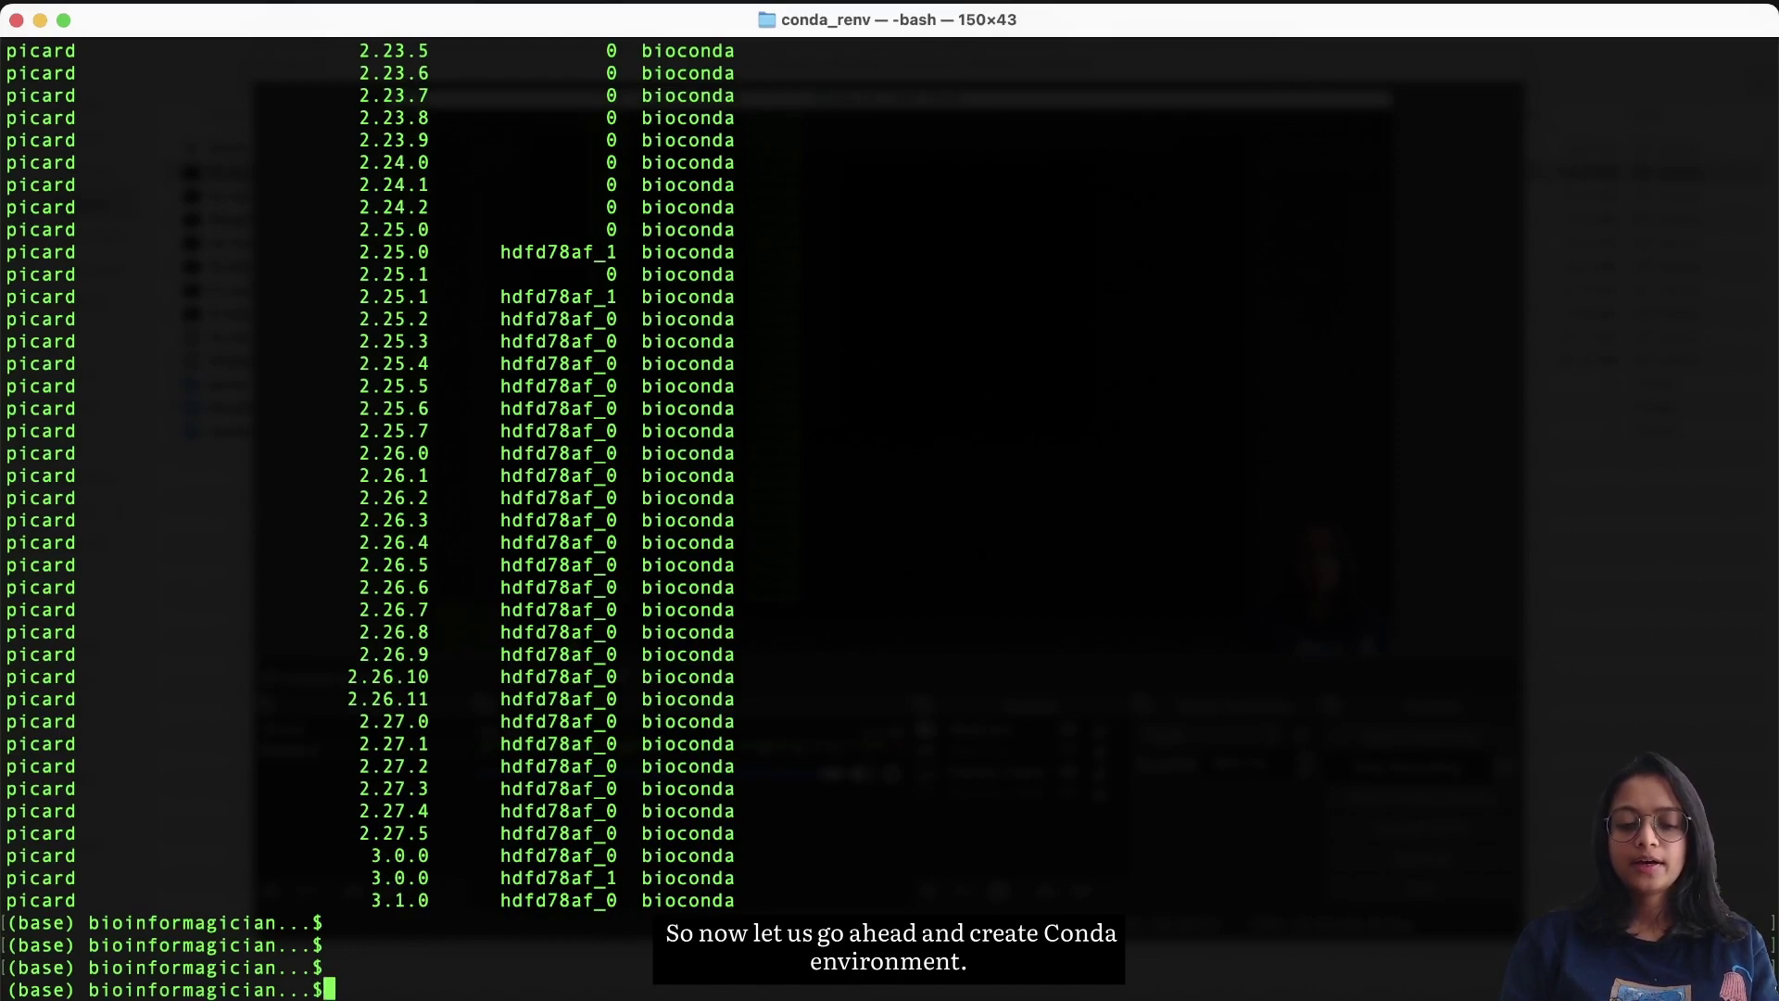
text(conda cre)
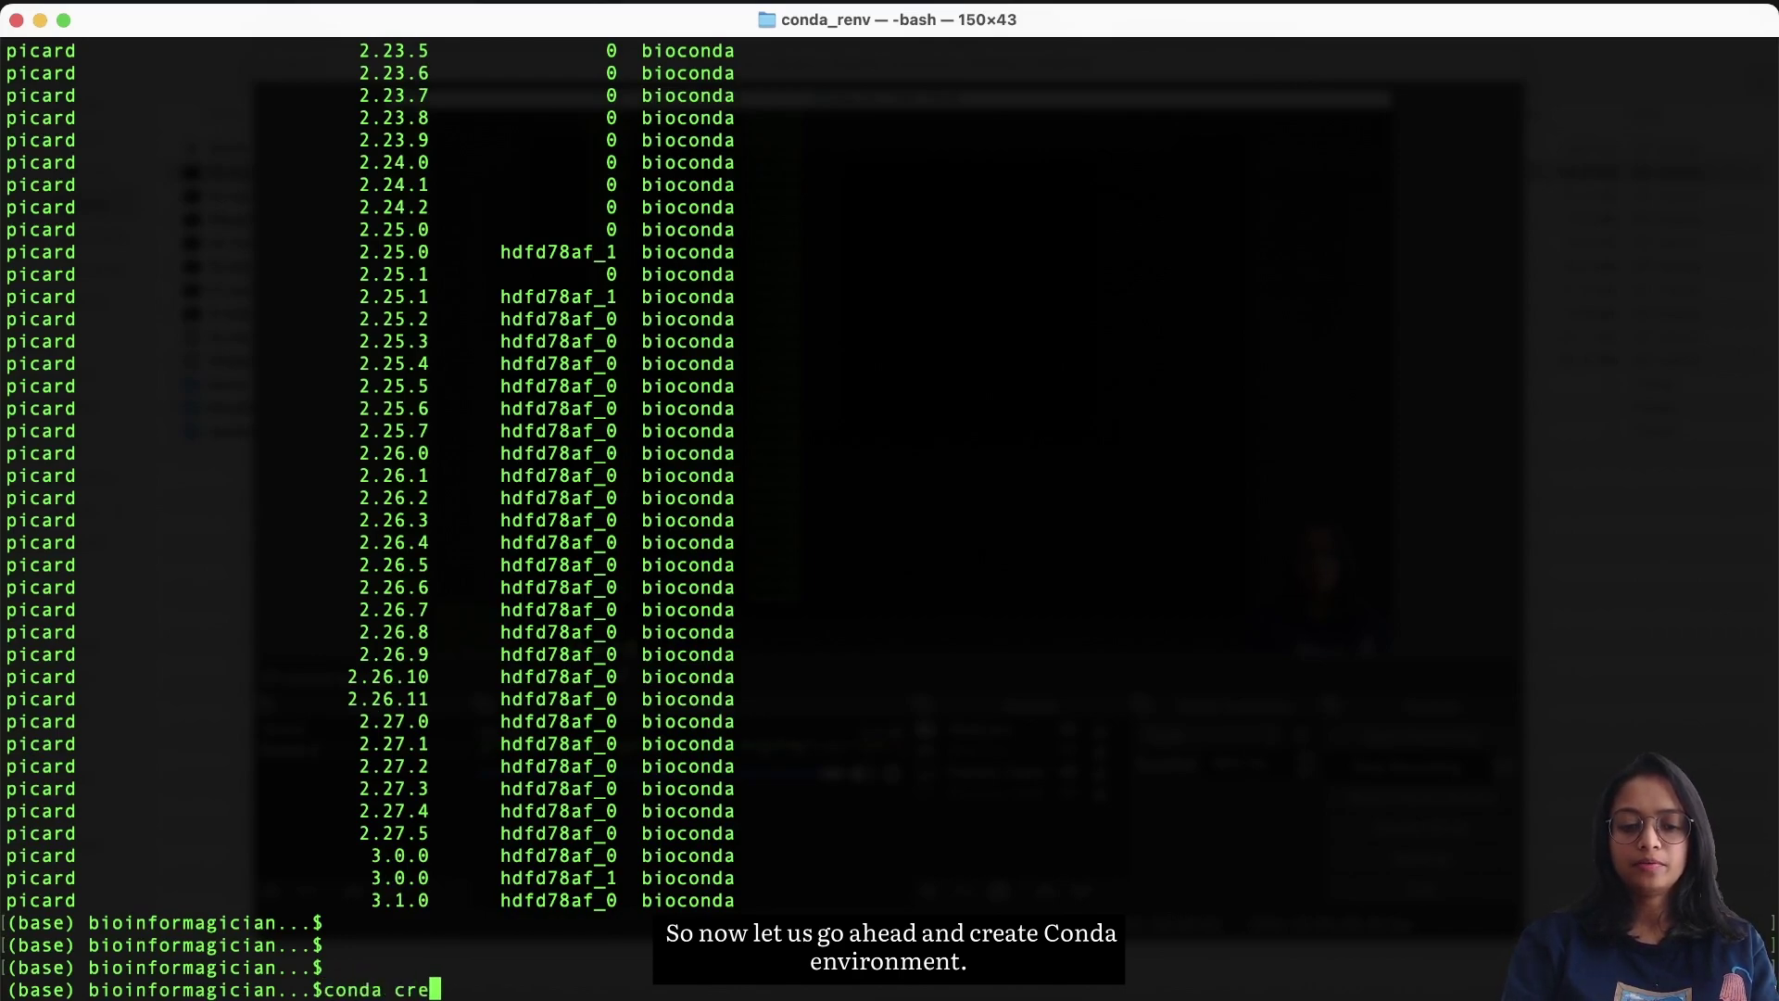
text(ate --name env)
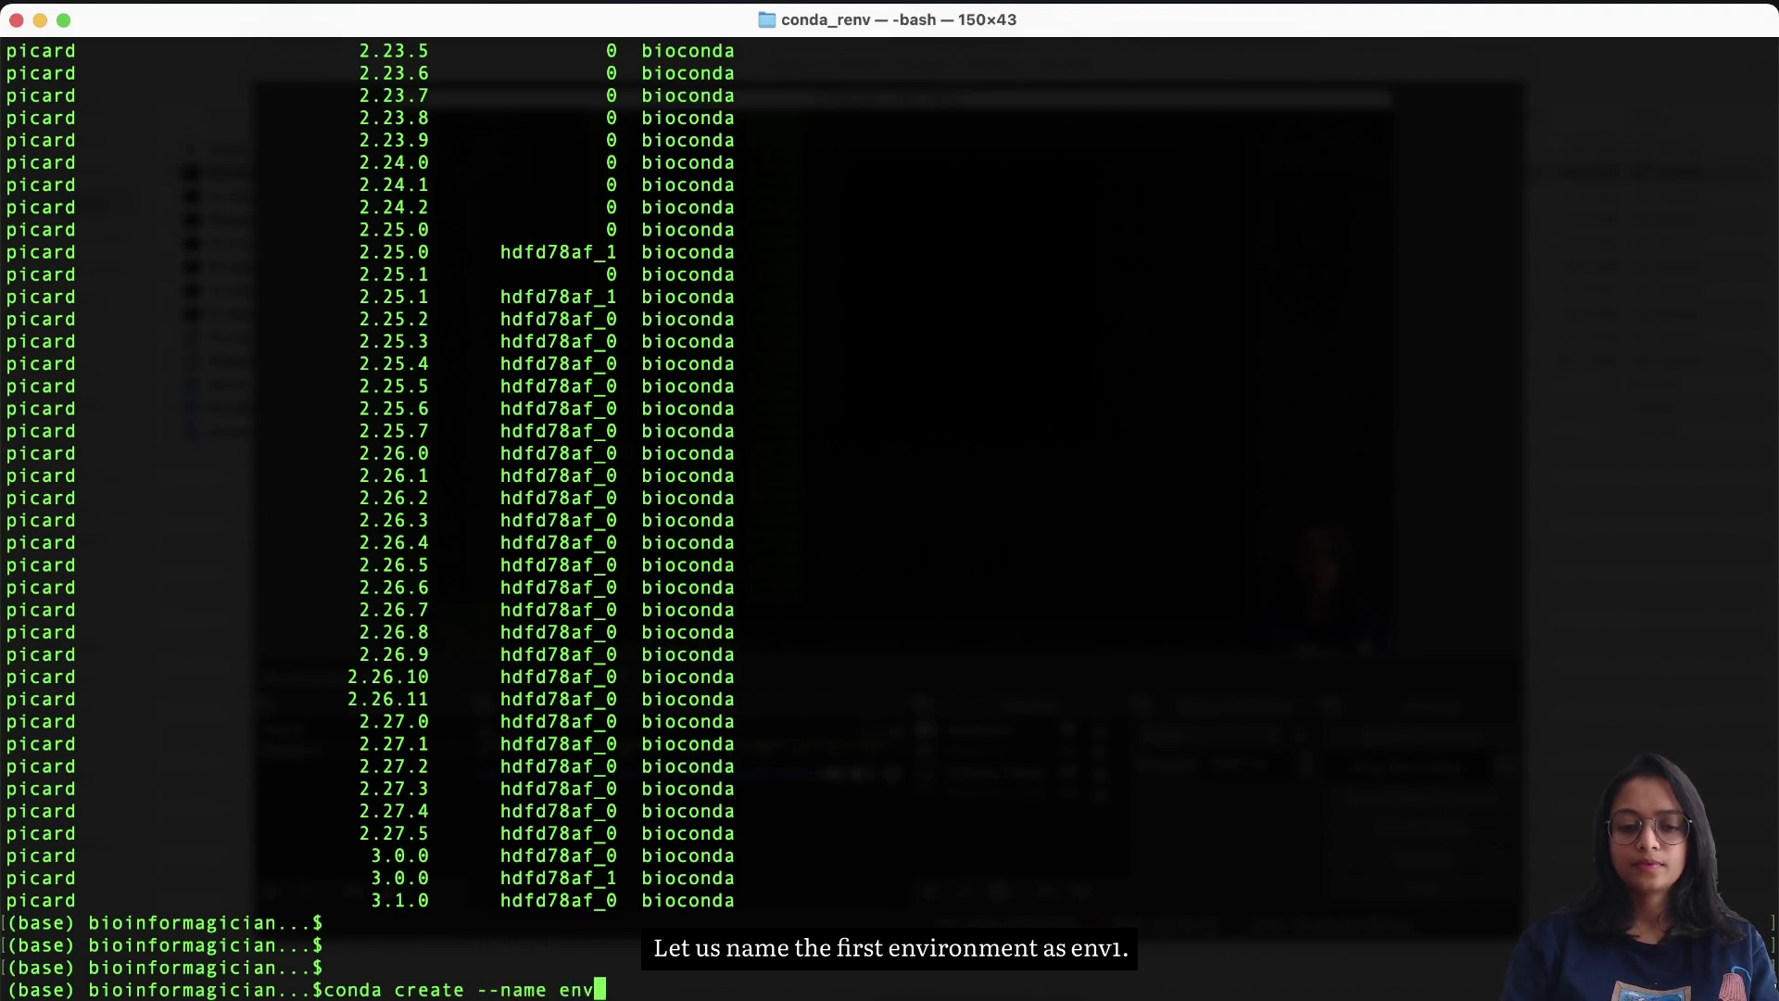
text(1)
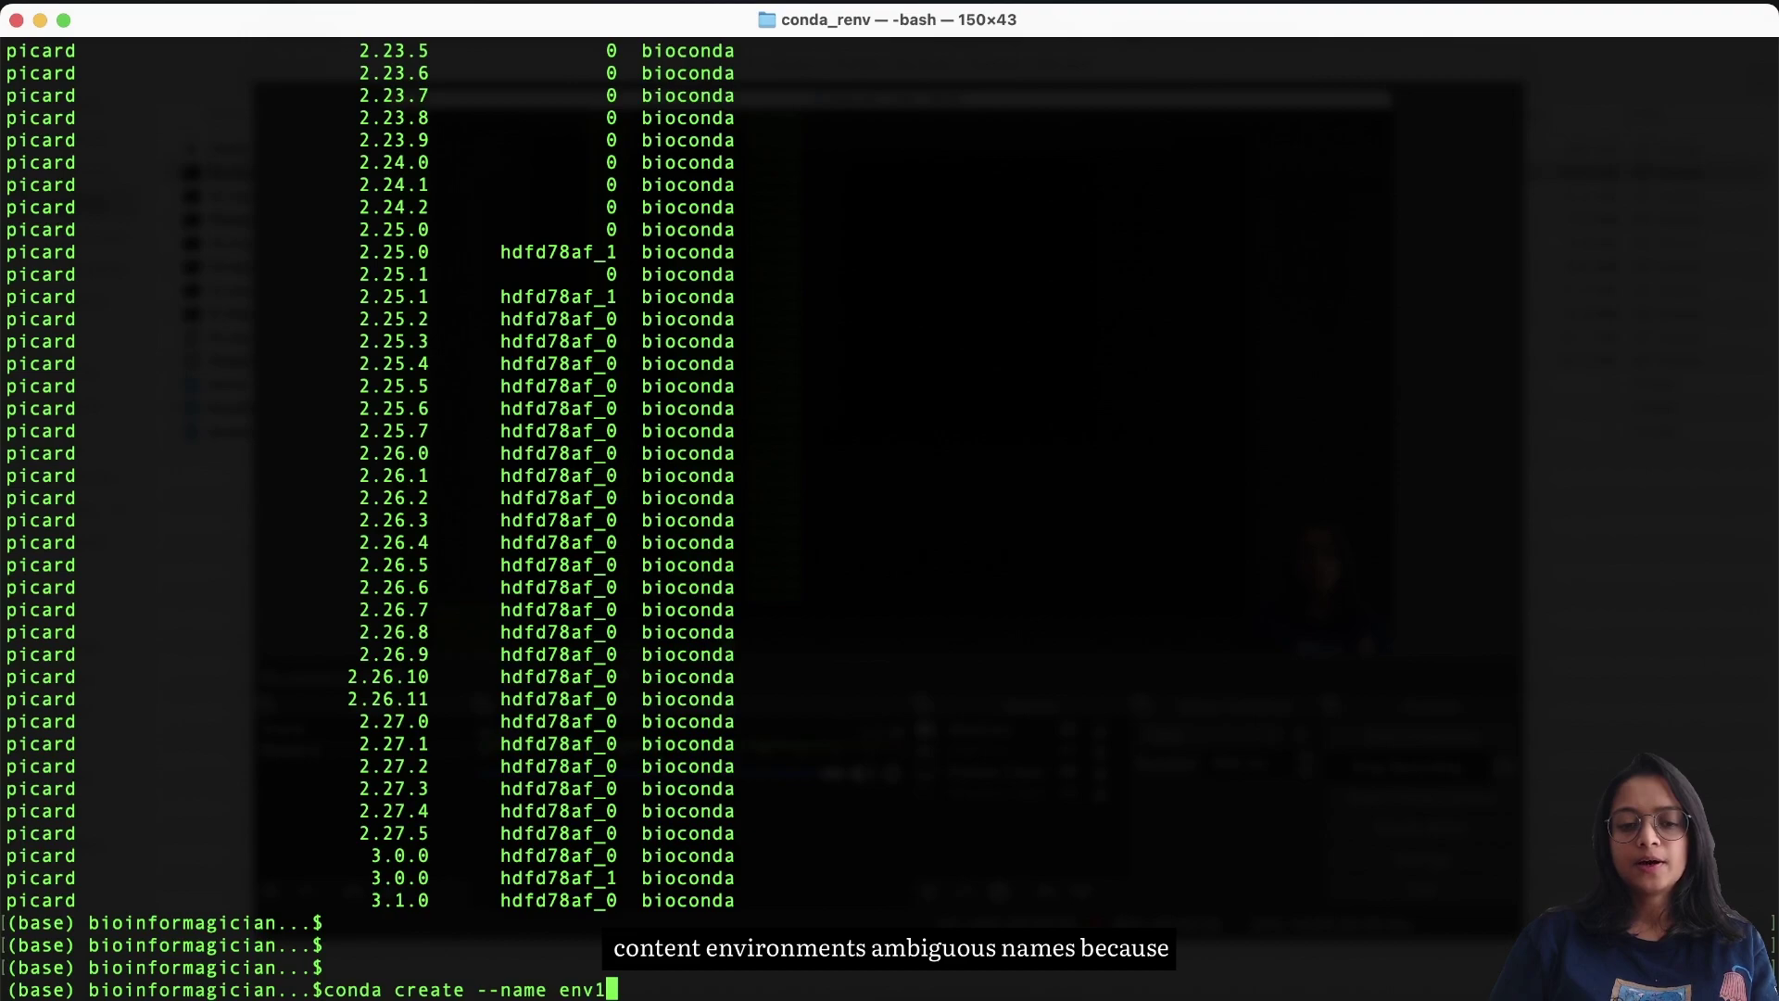
key(BackSpace)
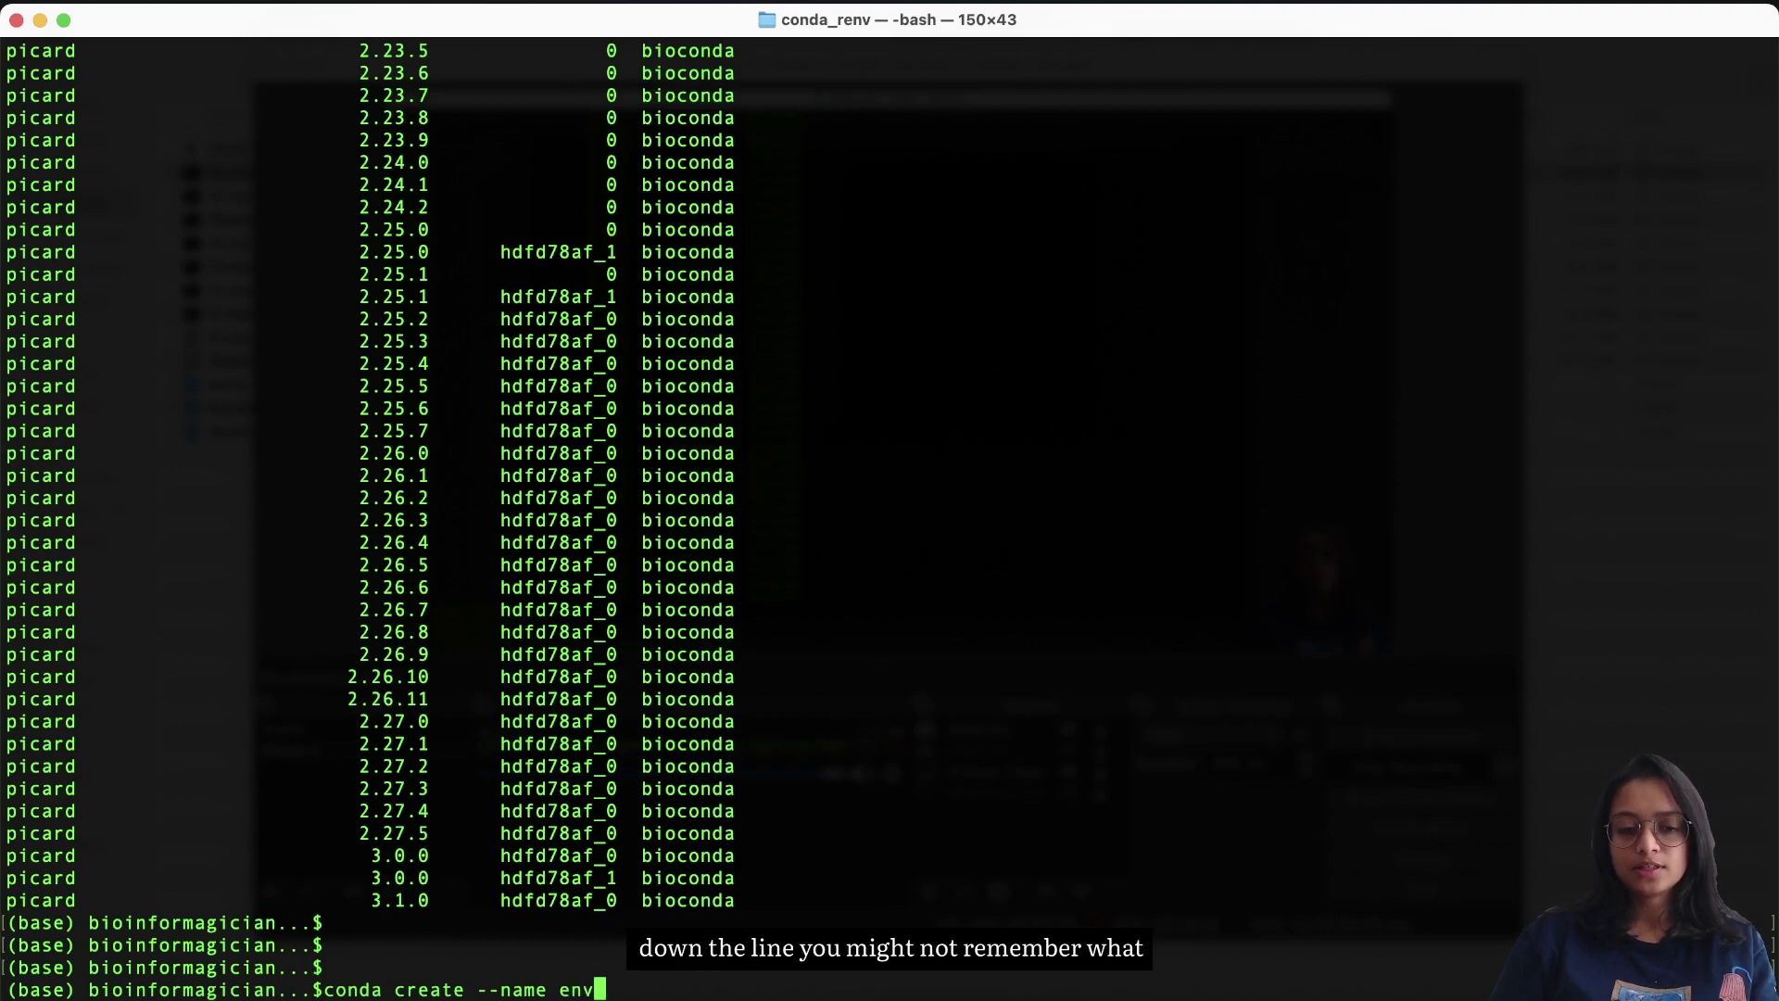
text(1)
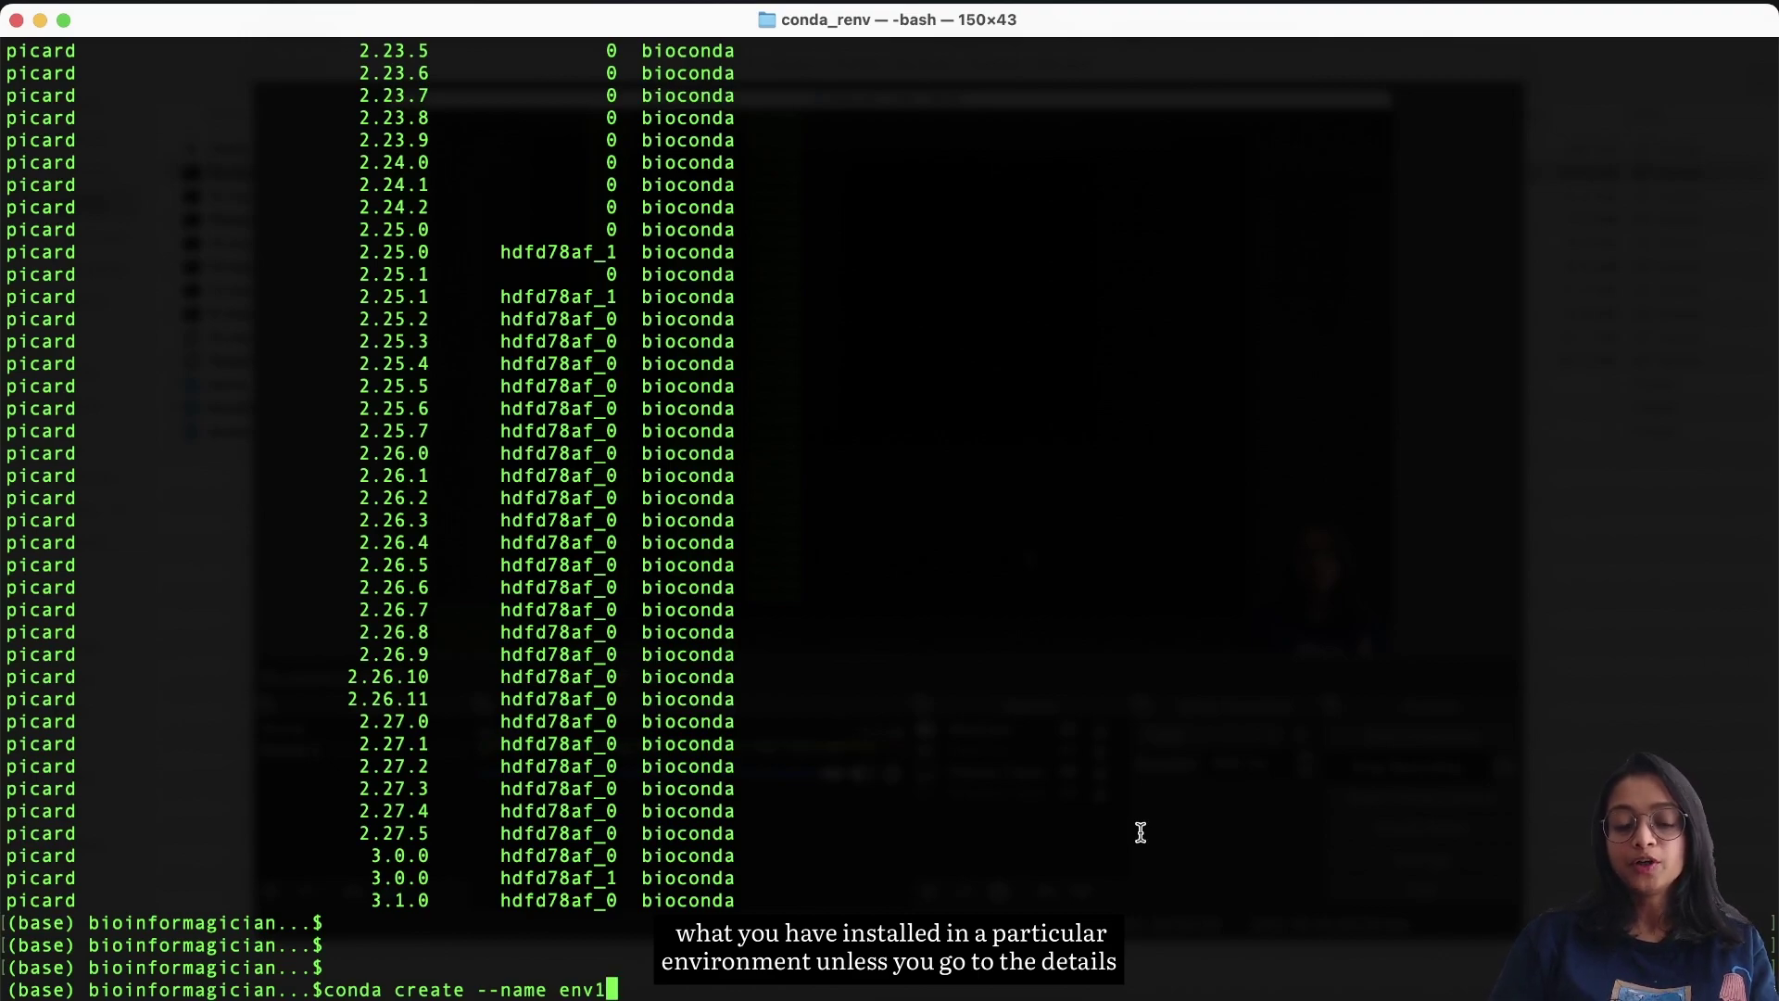
key(Right)
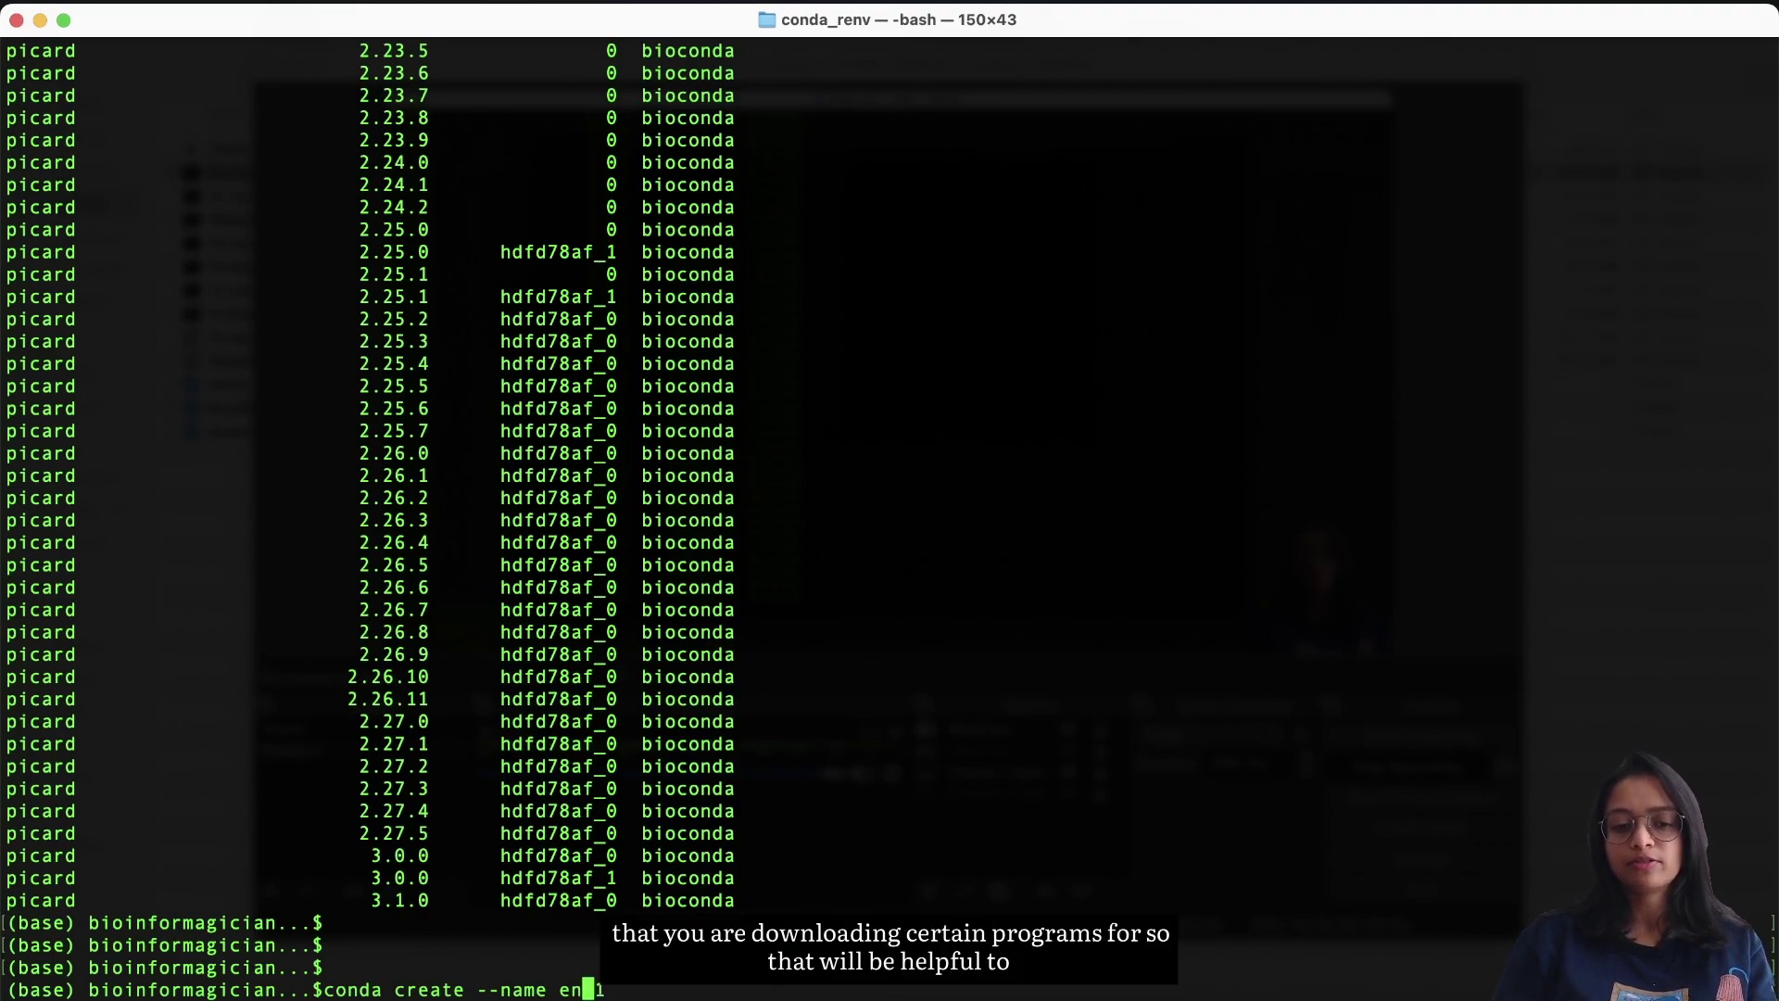
key(Left)
key(Left)
key(Right)
key(Right)
key(Right)
key(Right)
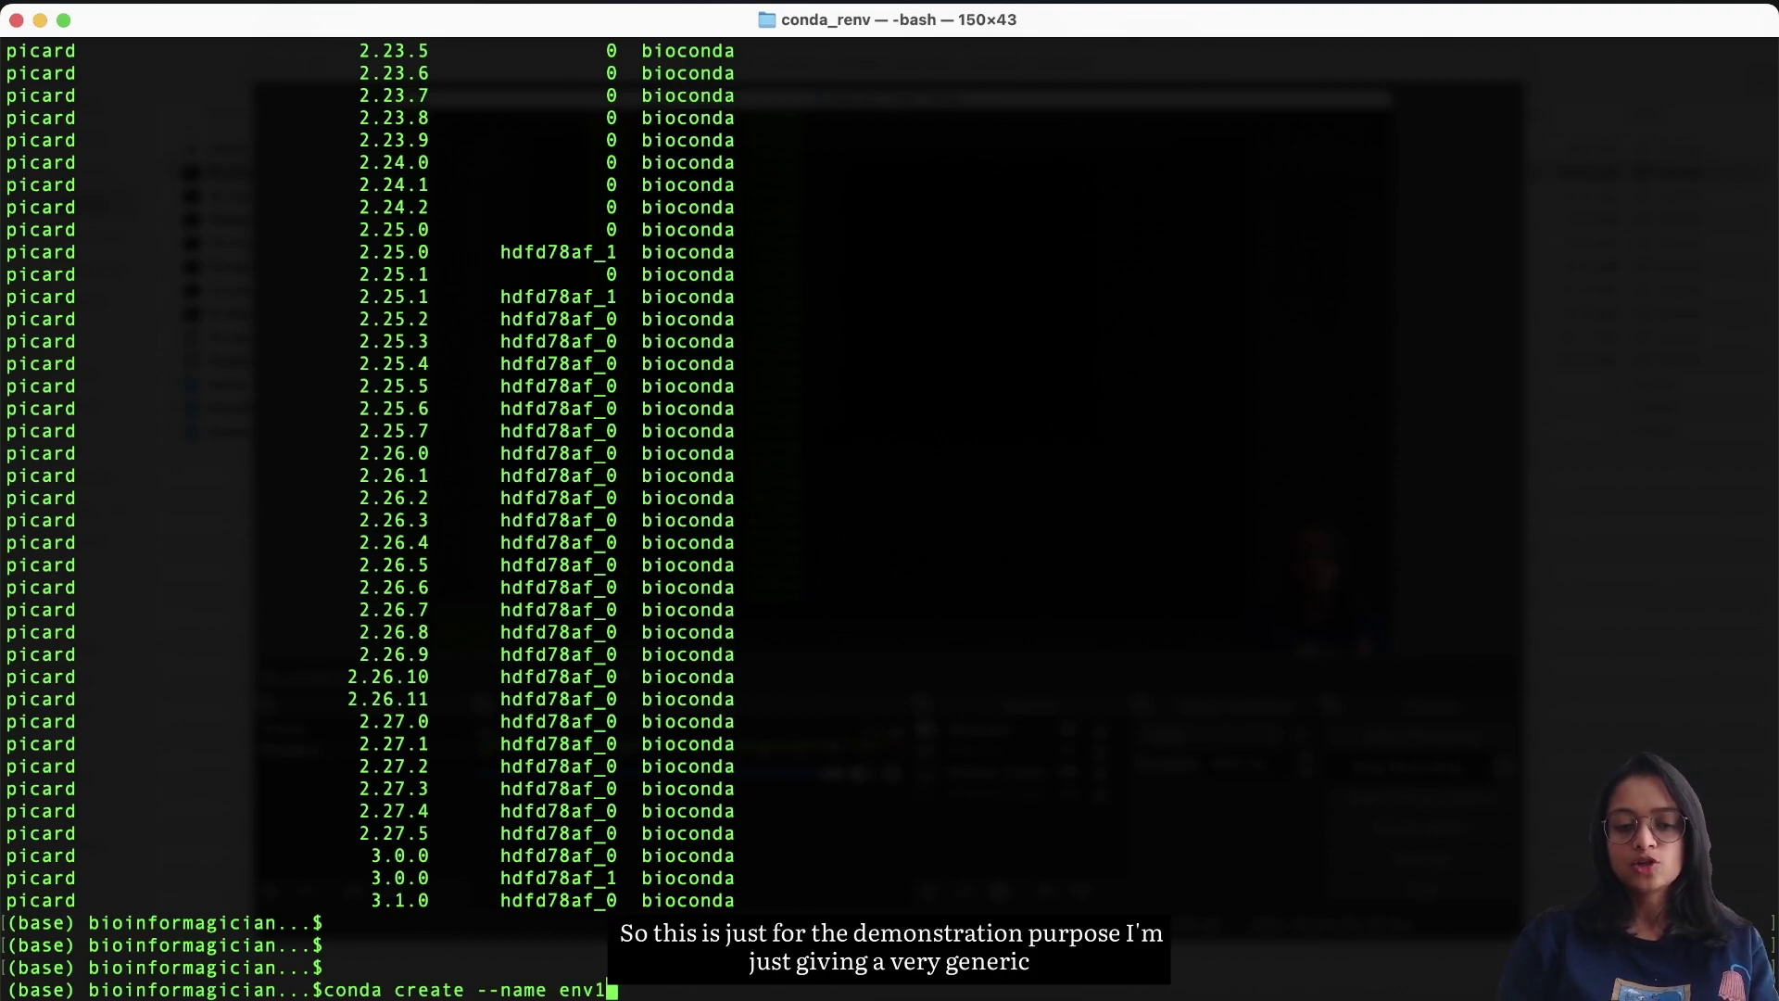
key(BackSpace)
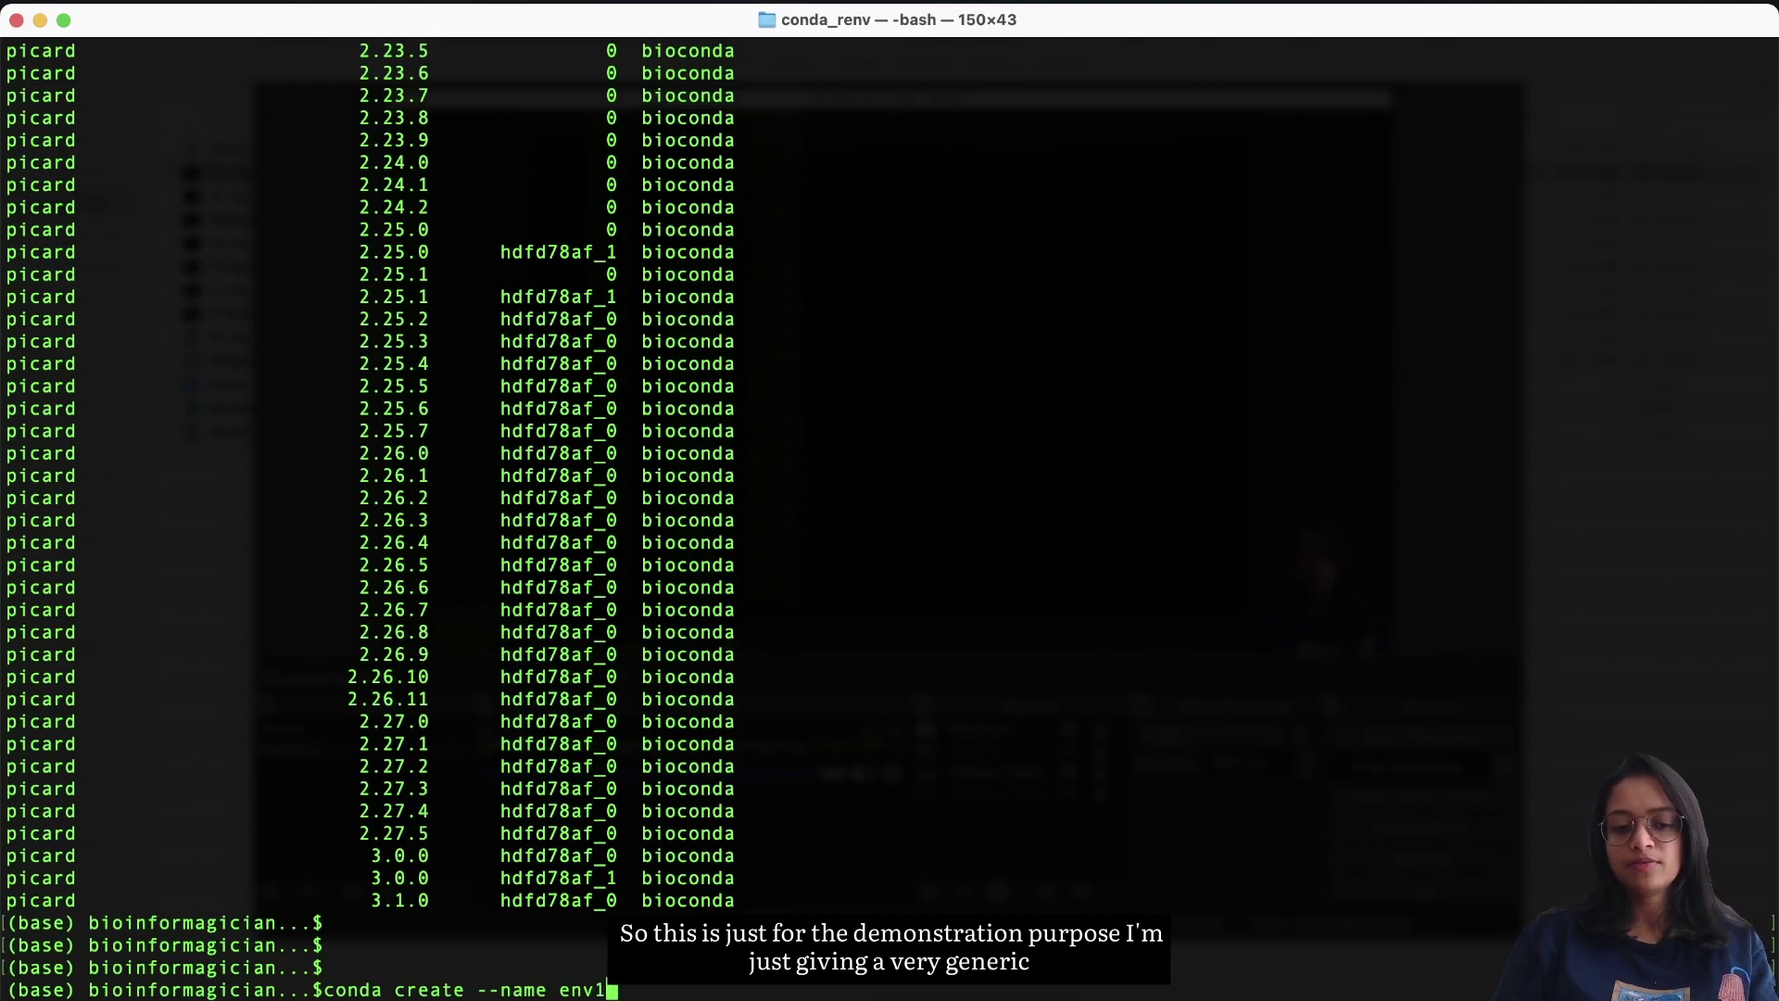
Step: Complete the env1 create command with picard=3.1.0, perl=5.34.0 and fastqc=0.12.1, and run it
text(1)
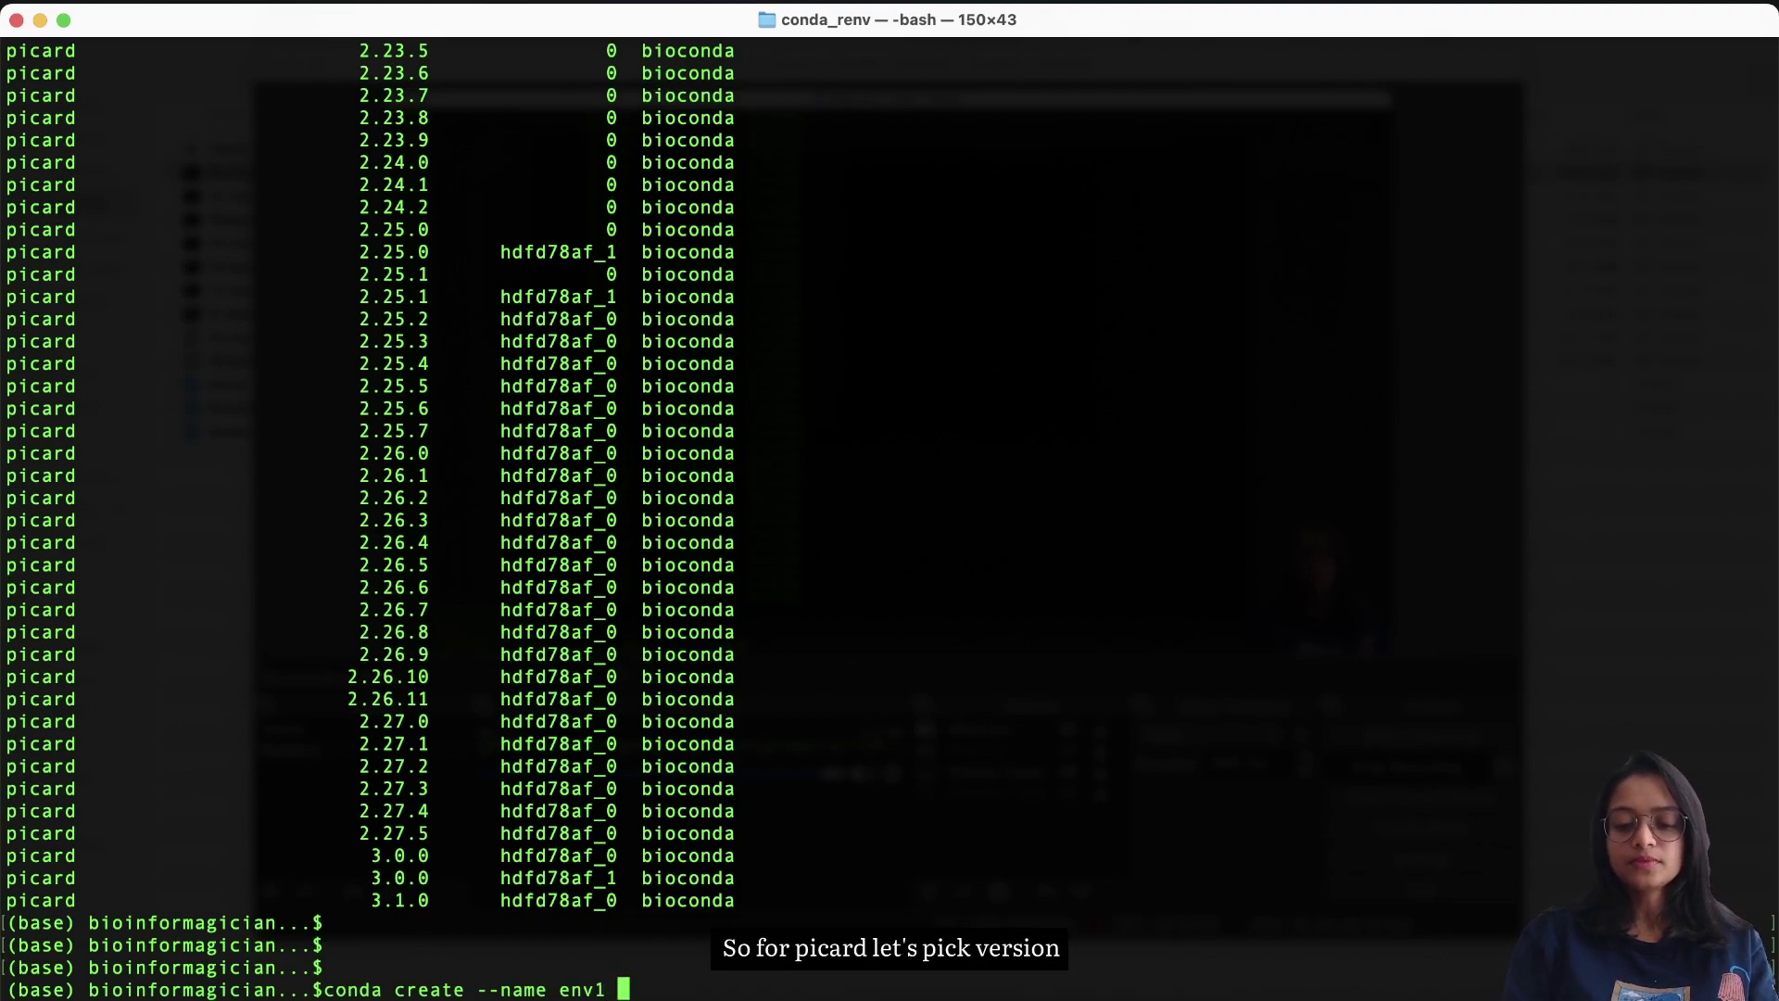
text( picard=)
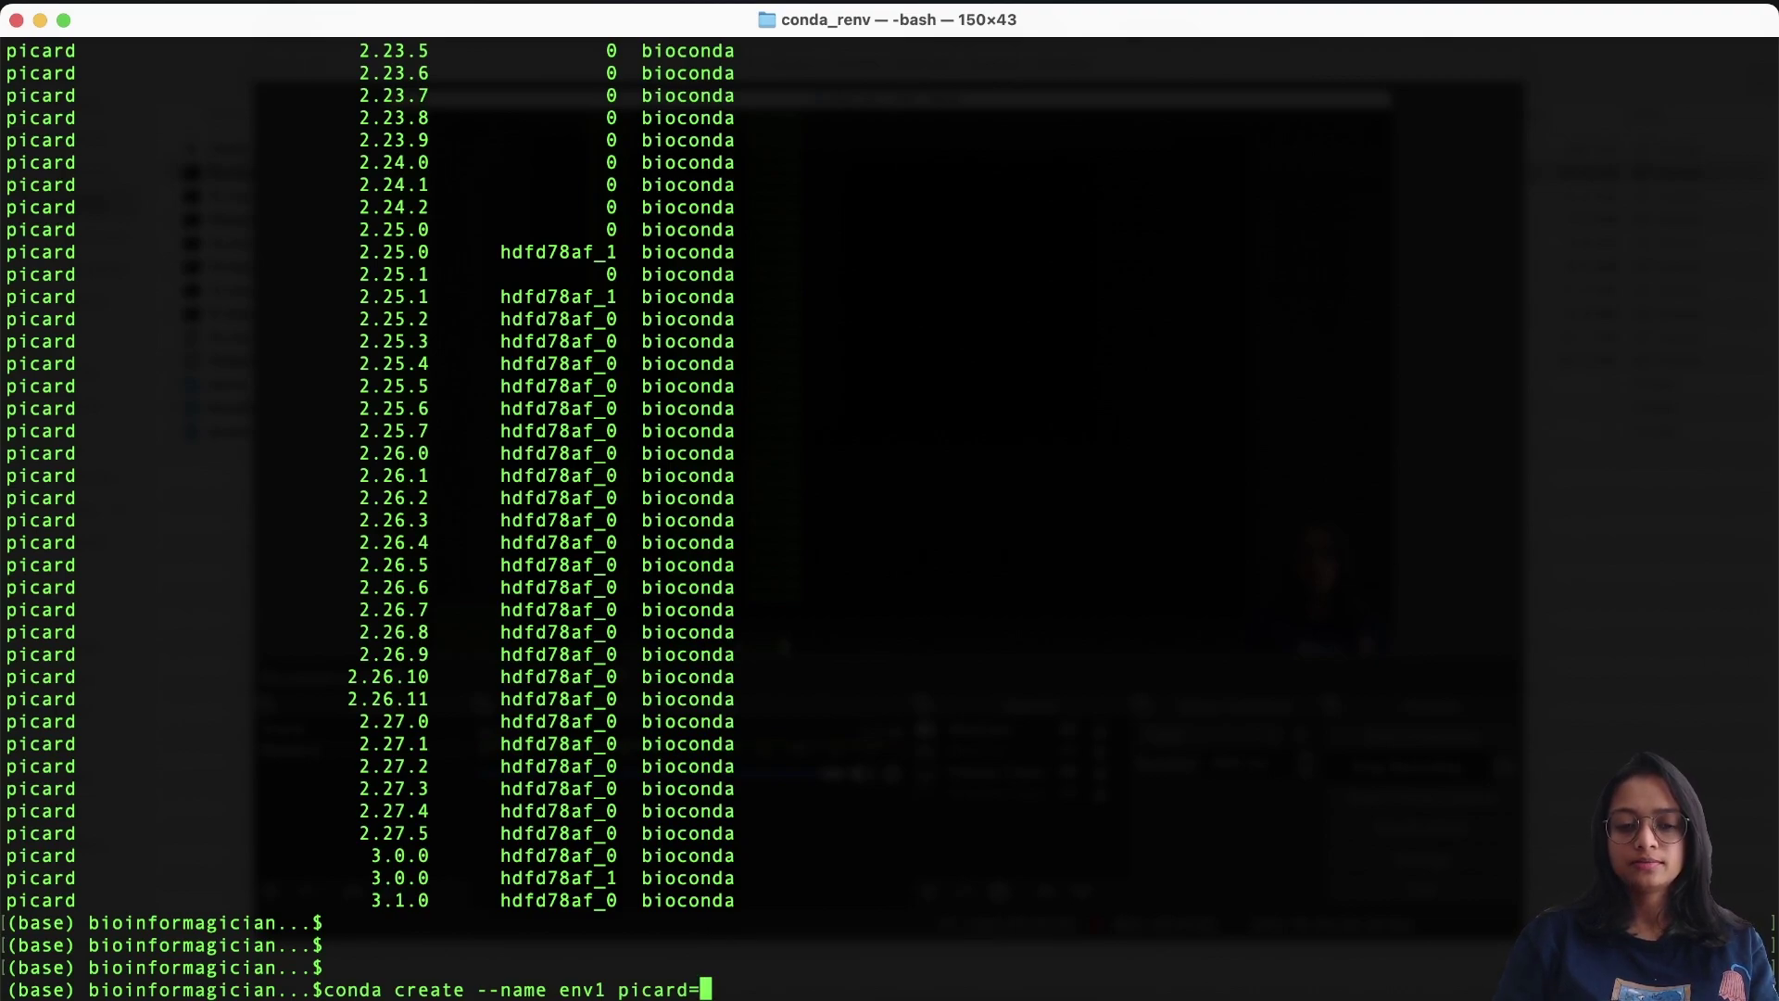
text(3.1.0)
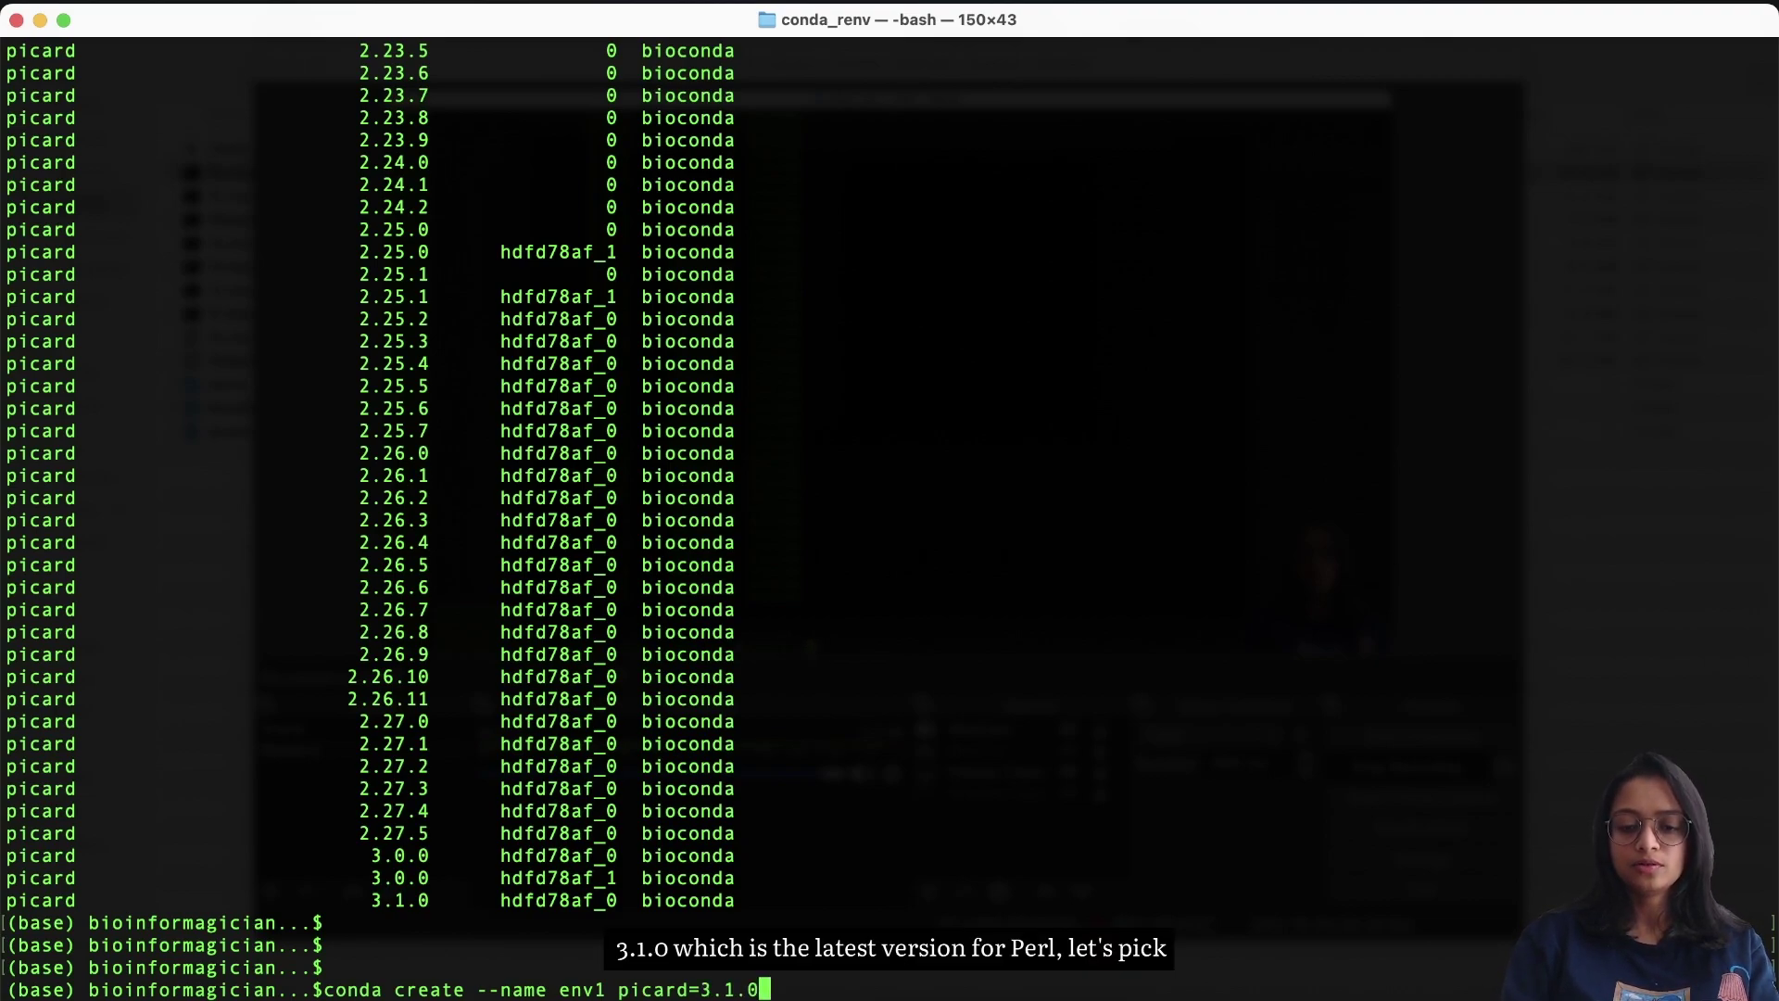
text( pe)
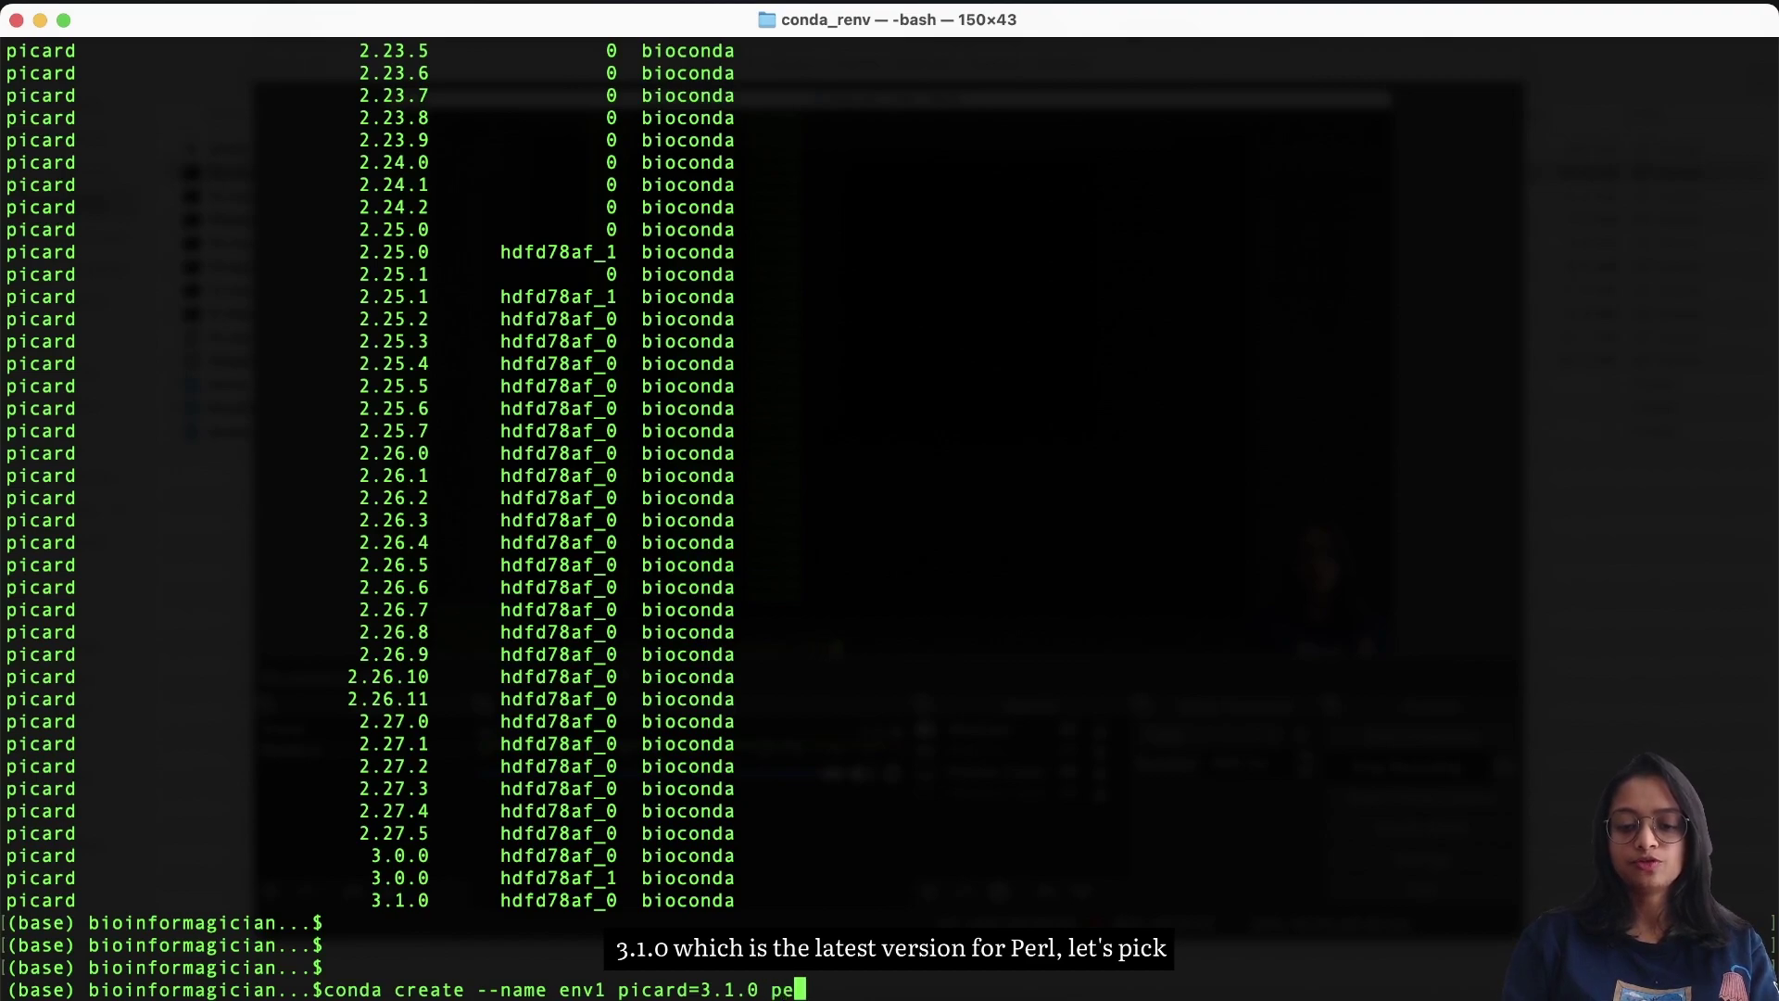
text(rl=5.)
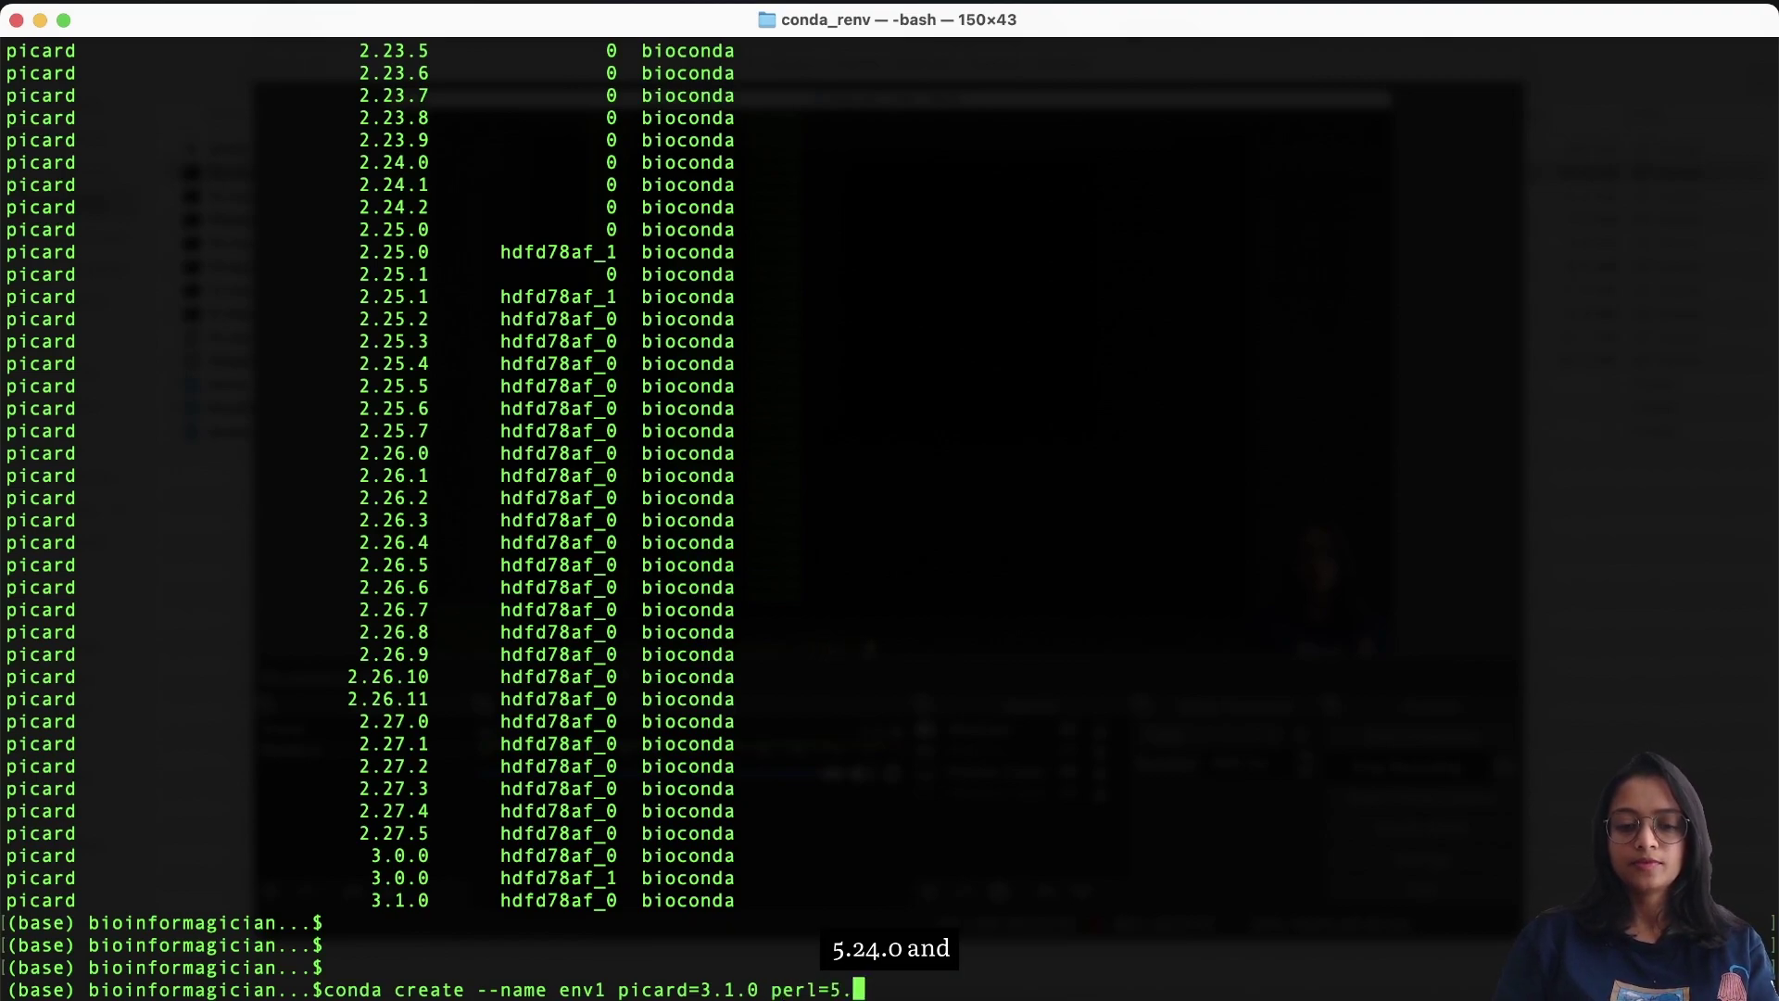
text(34.0 )
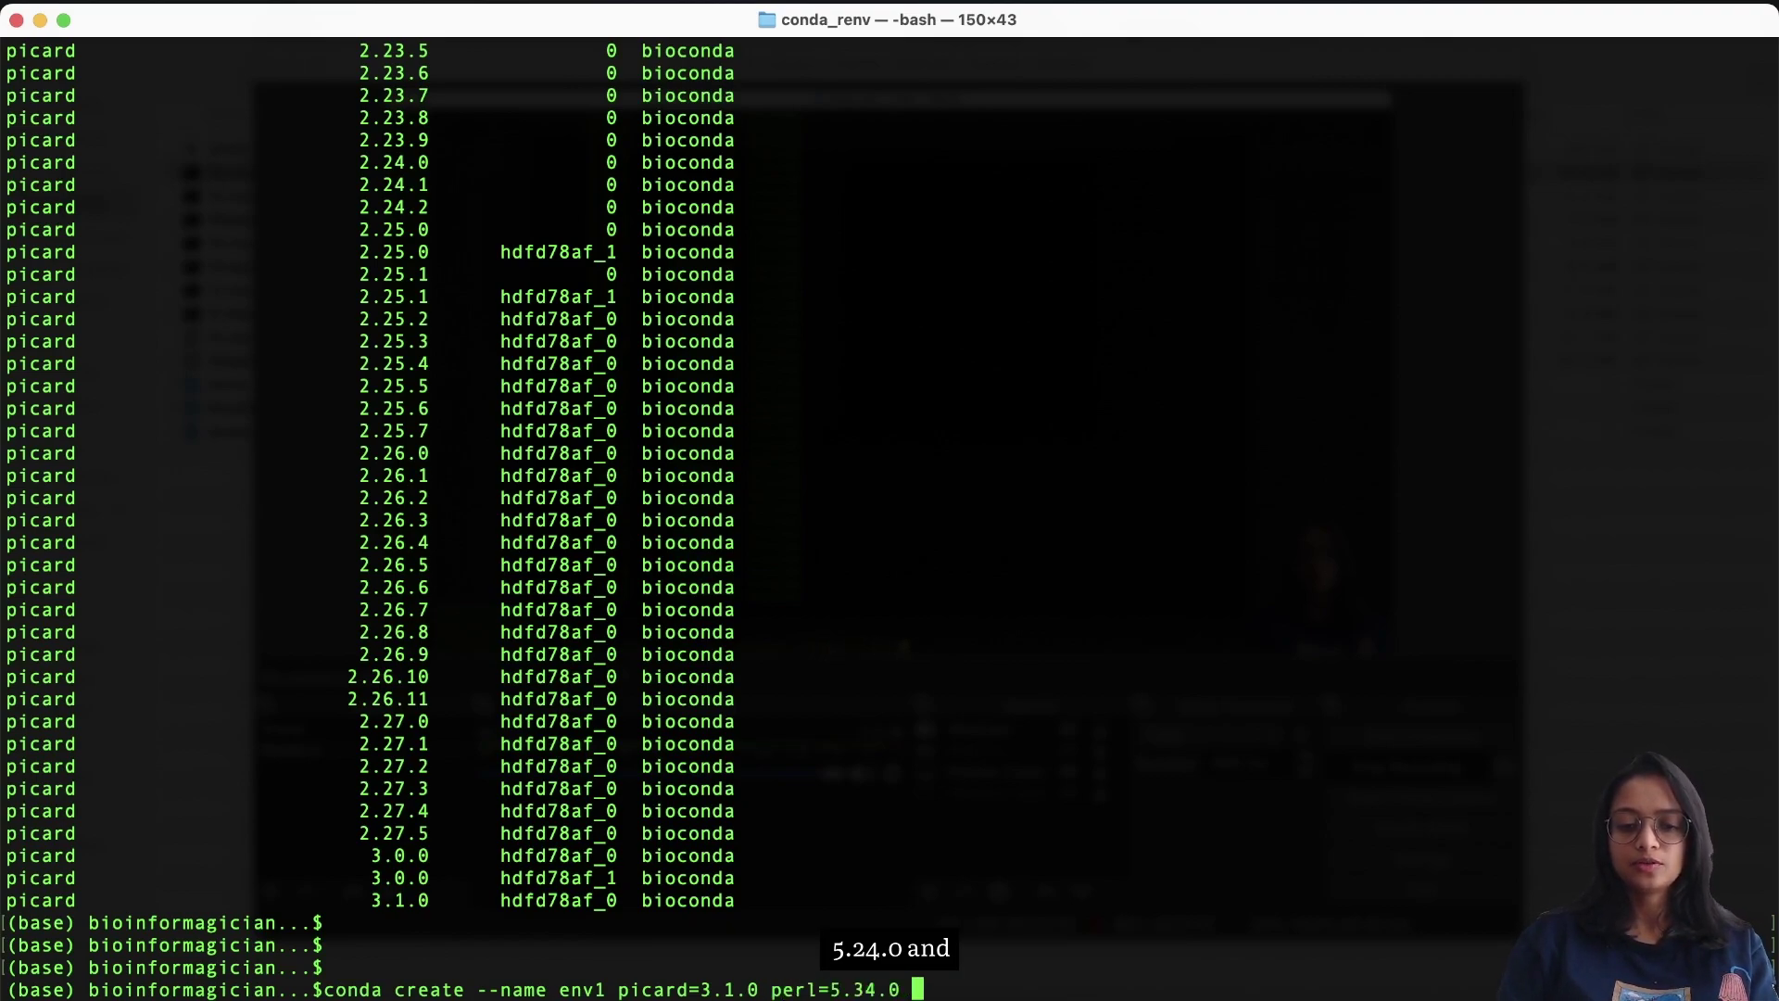
text(fastqc)
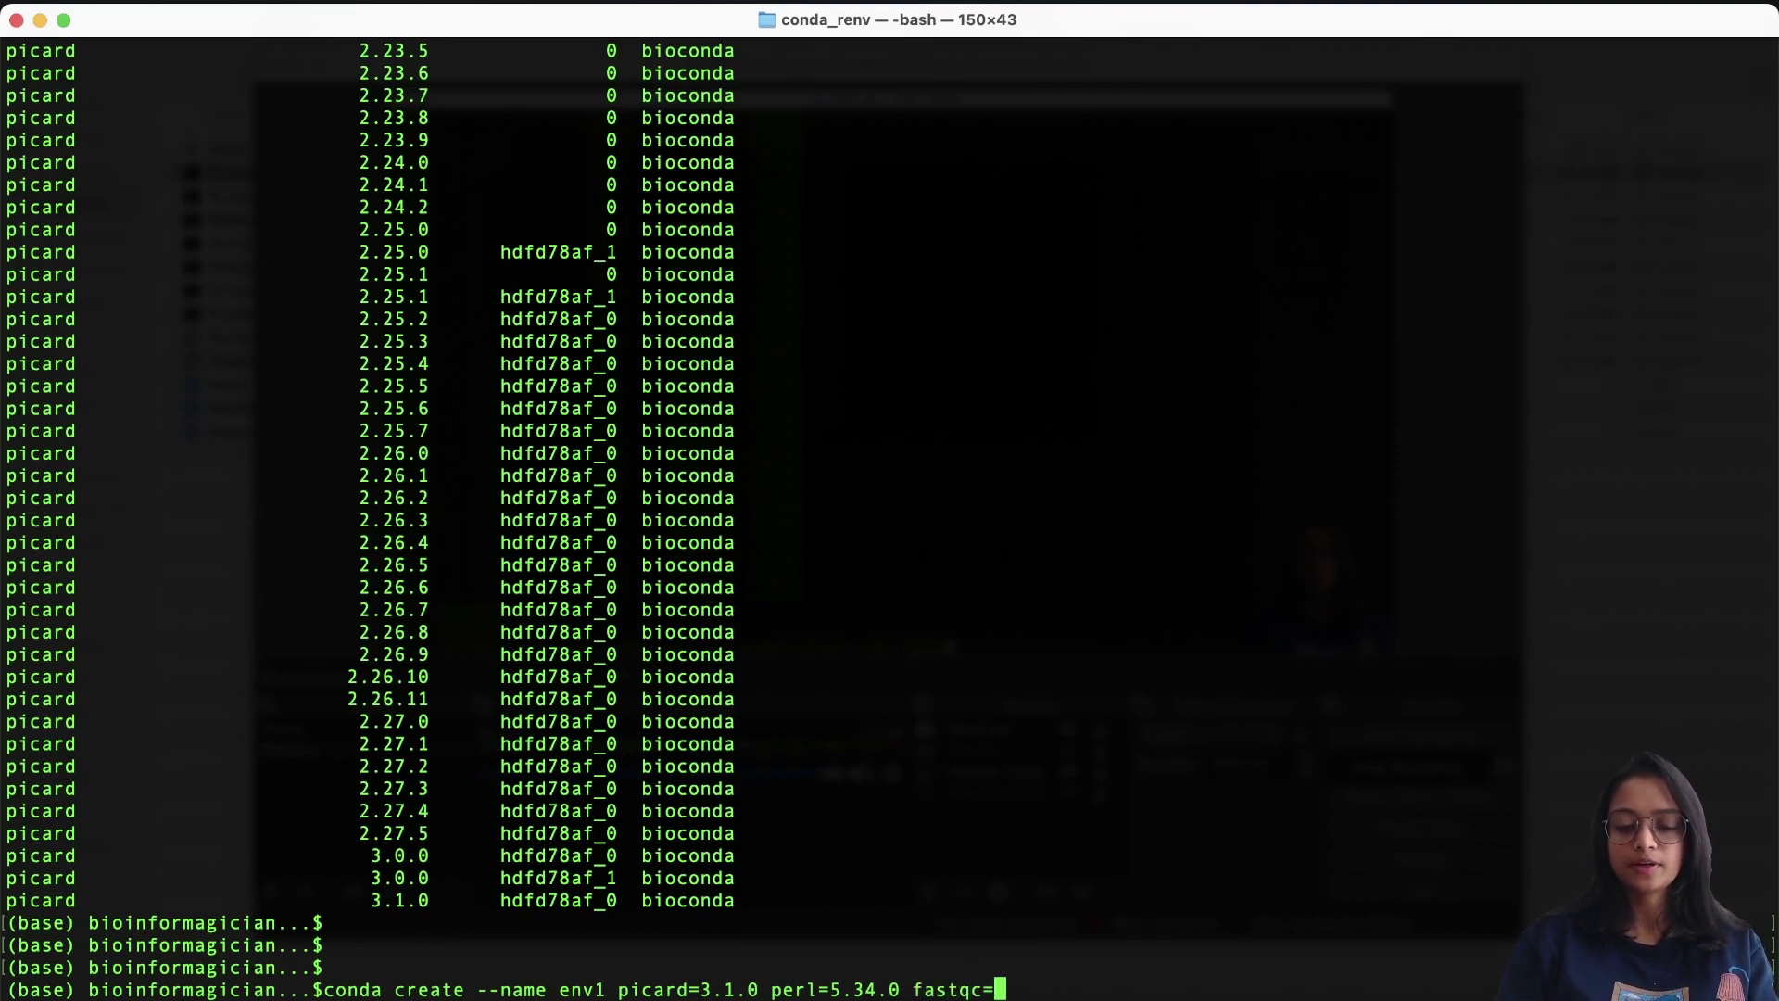
text(=0.12.1)
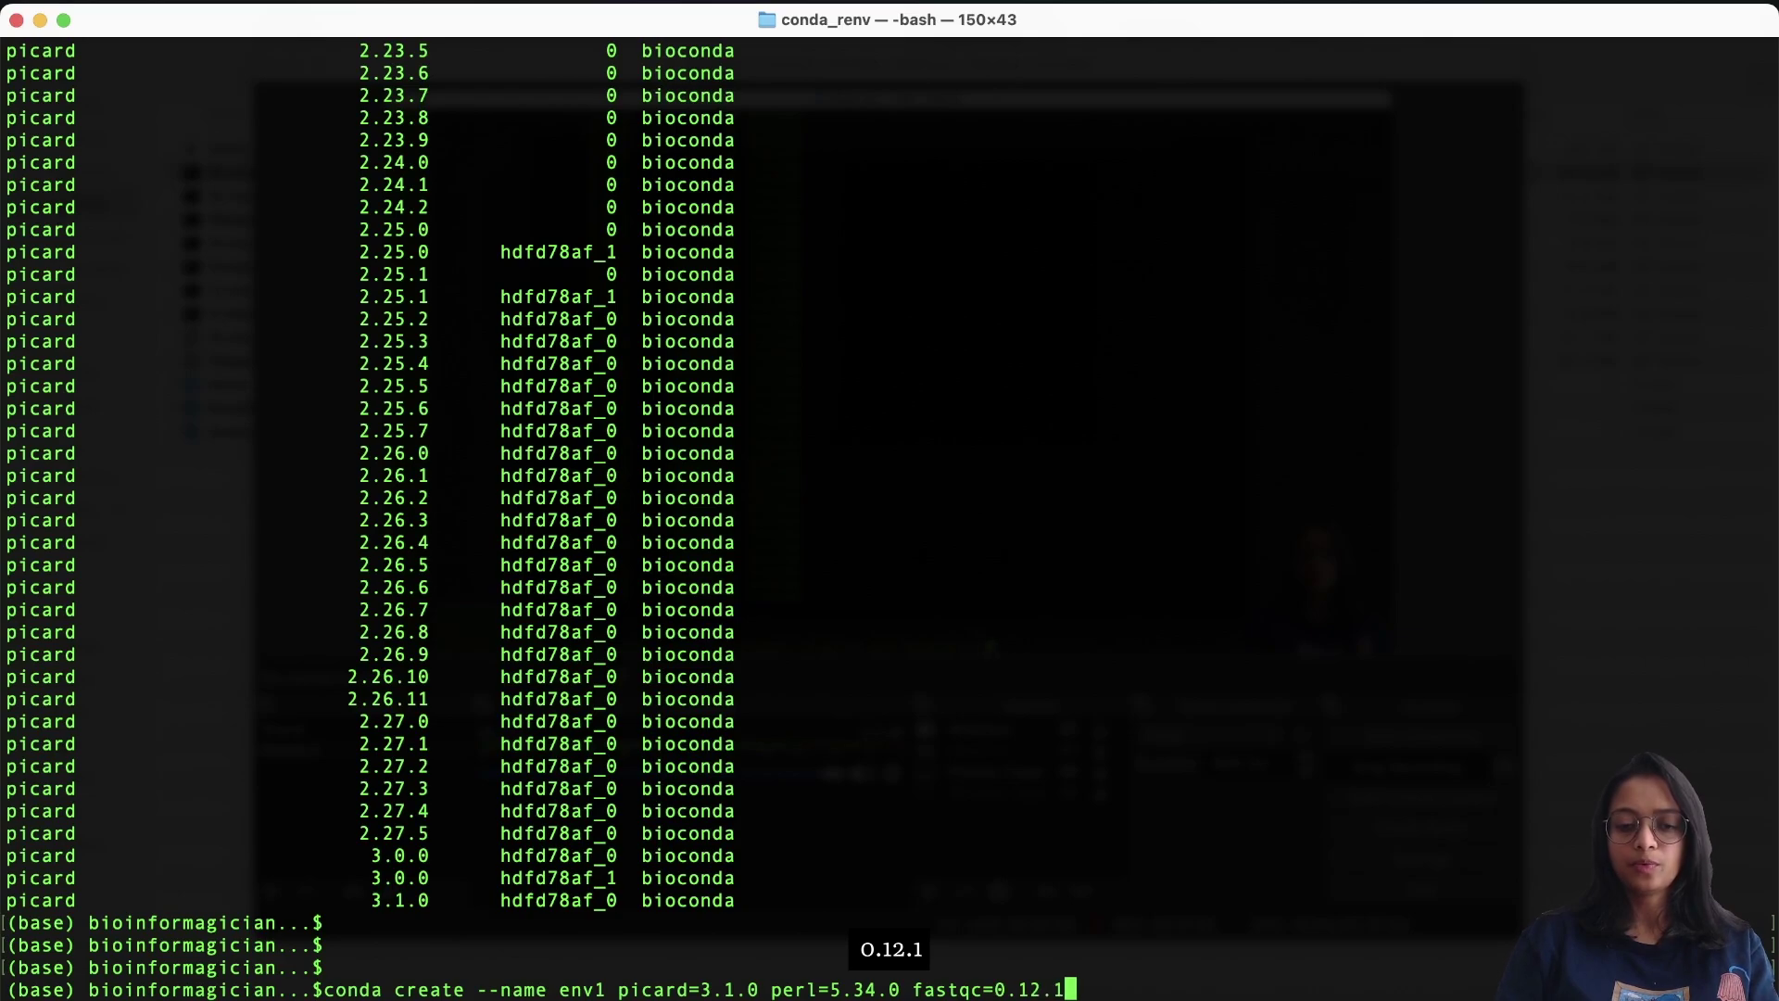
key(Return)
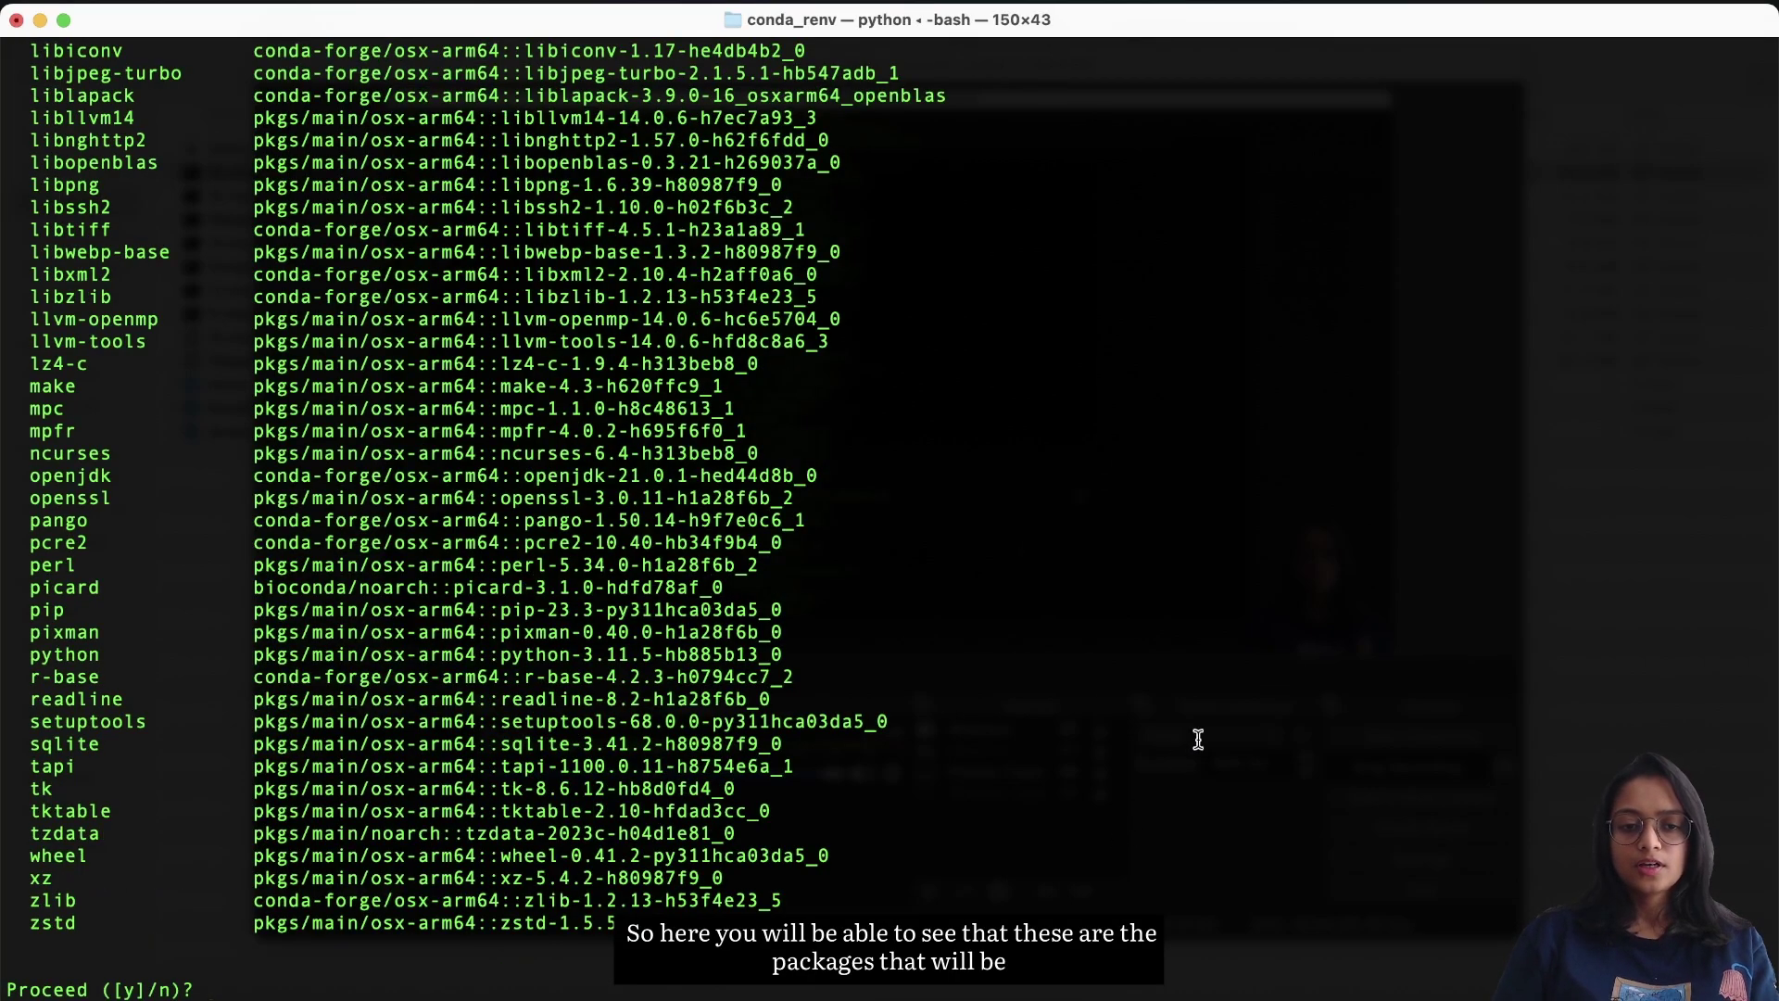
Step: Review the list of packages planned for env1 and answer "y" to proceed with the installation
scroll(1106, 777, up, 10)
scroll(1106, 776, up, 10)
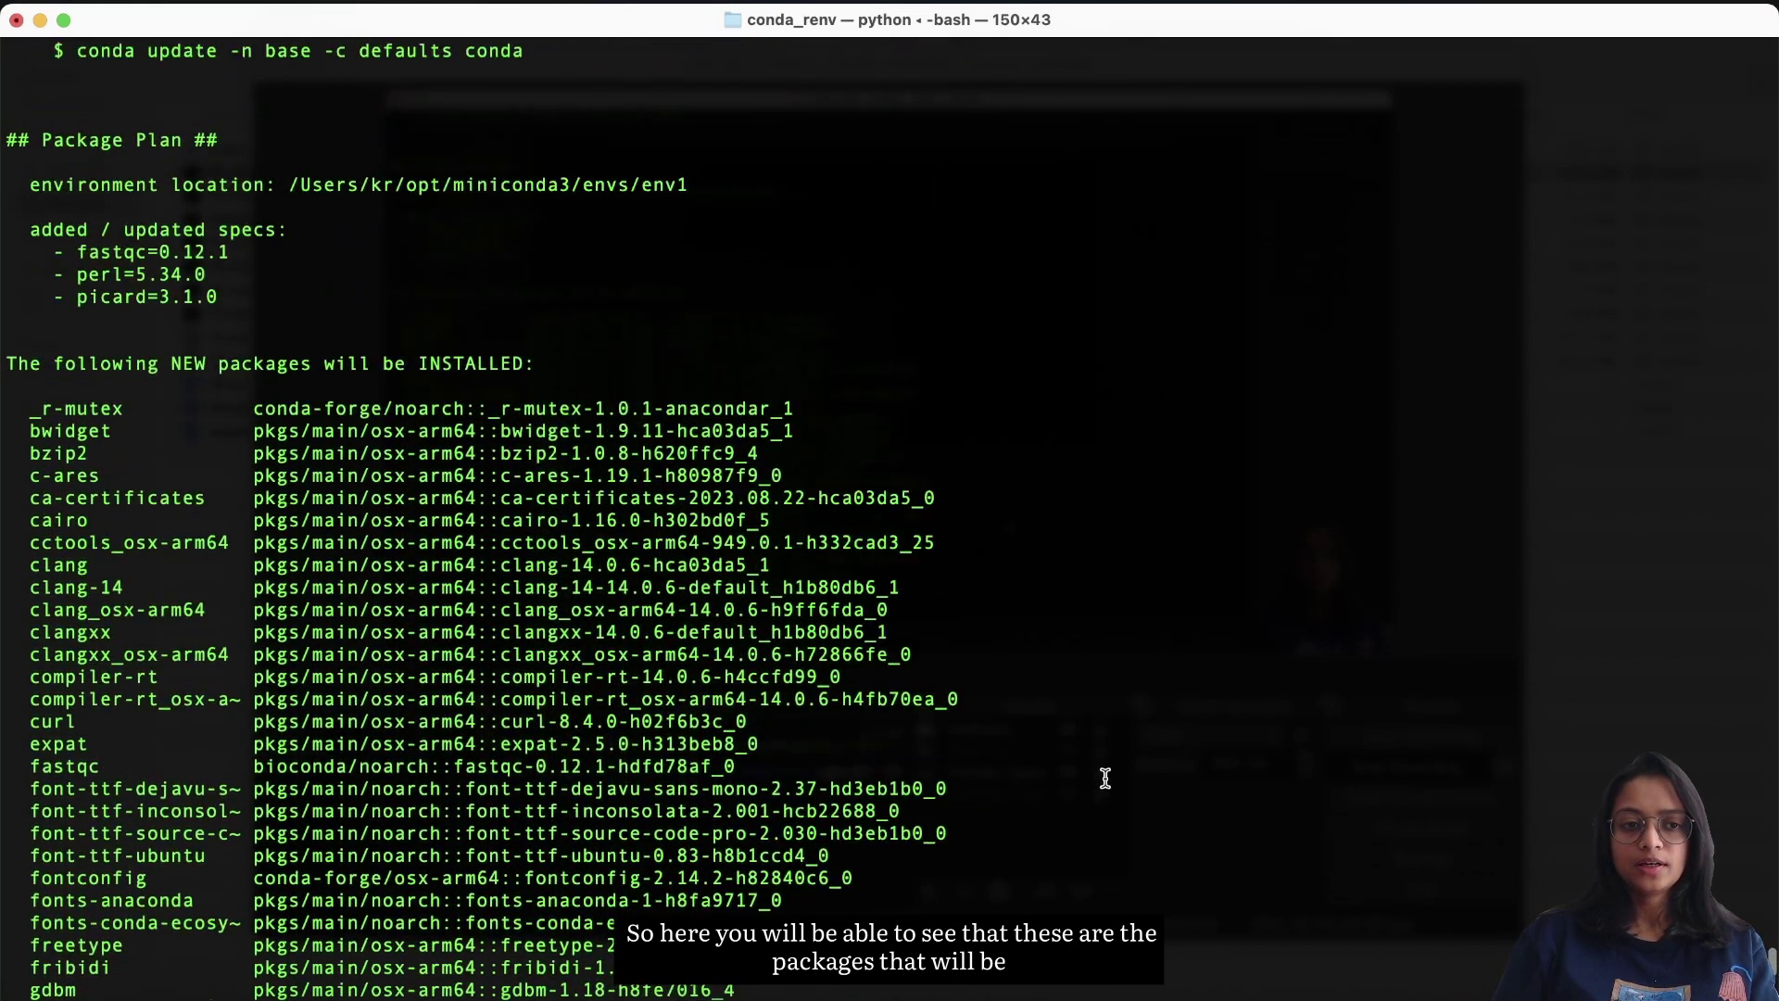
scroll(1105, 777, down, 5)
scroll(1105, 777, down, 15)
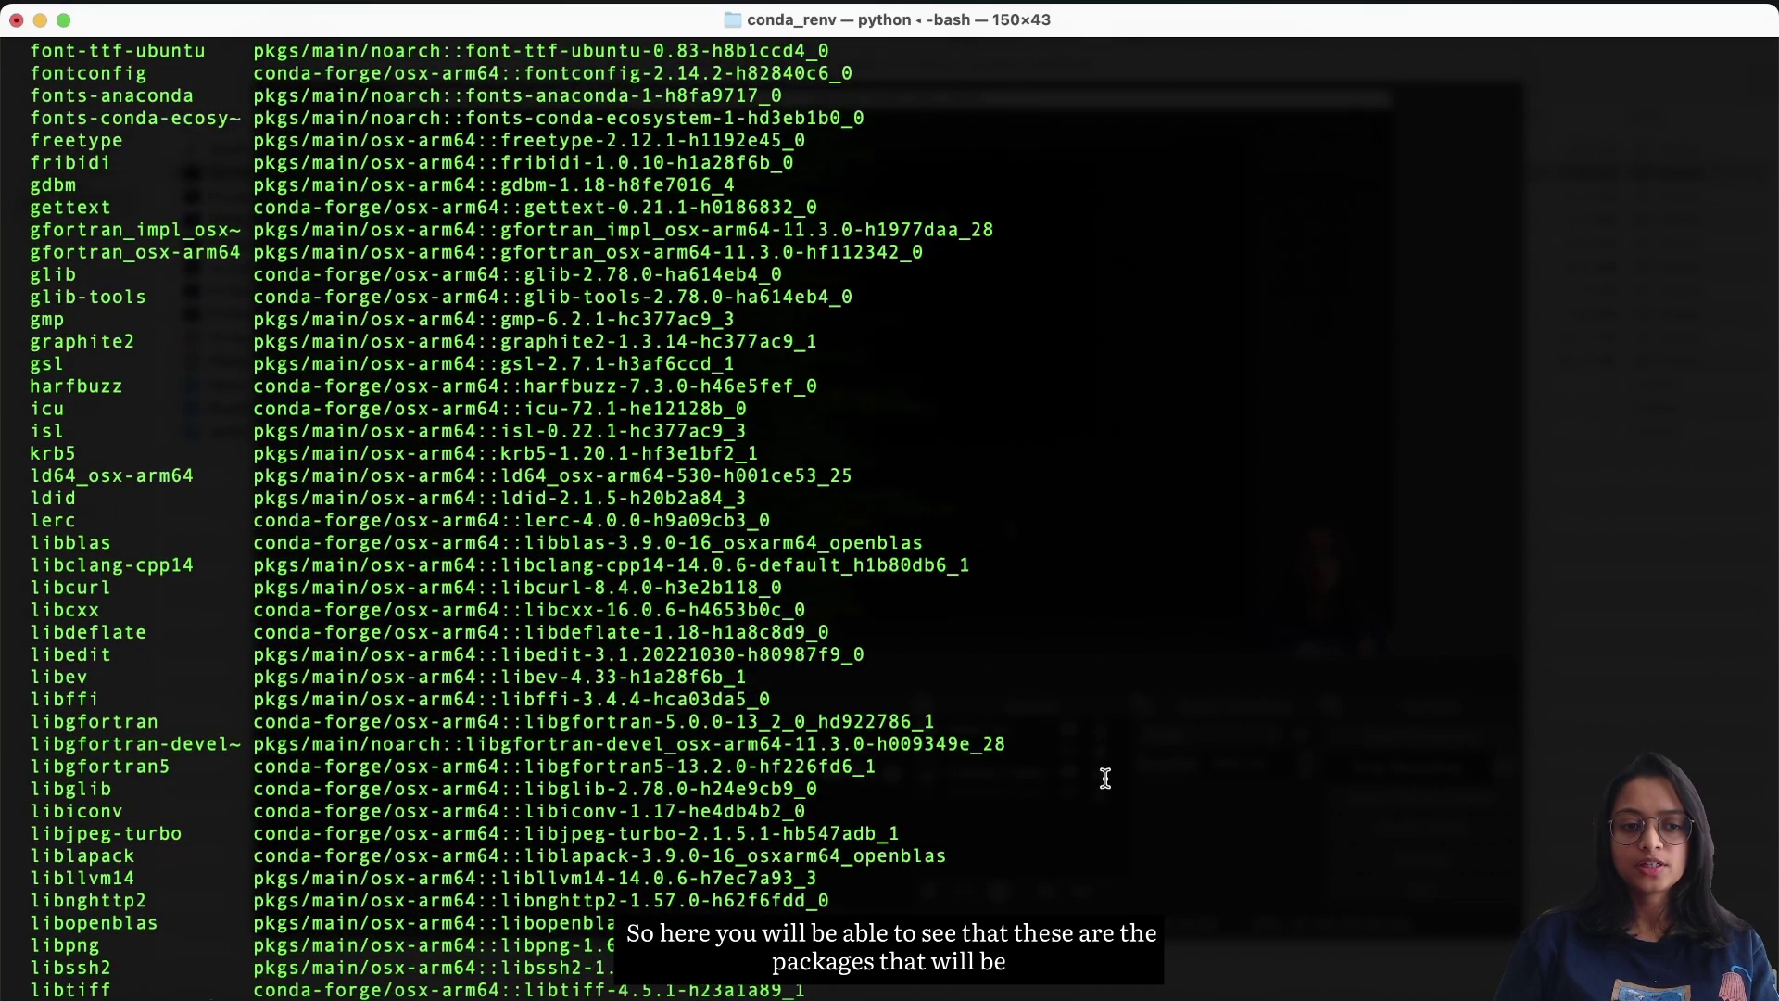
scroll(1105, 776, down, 4)
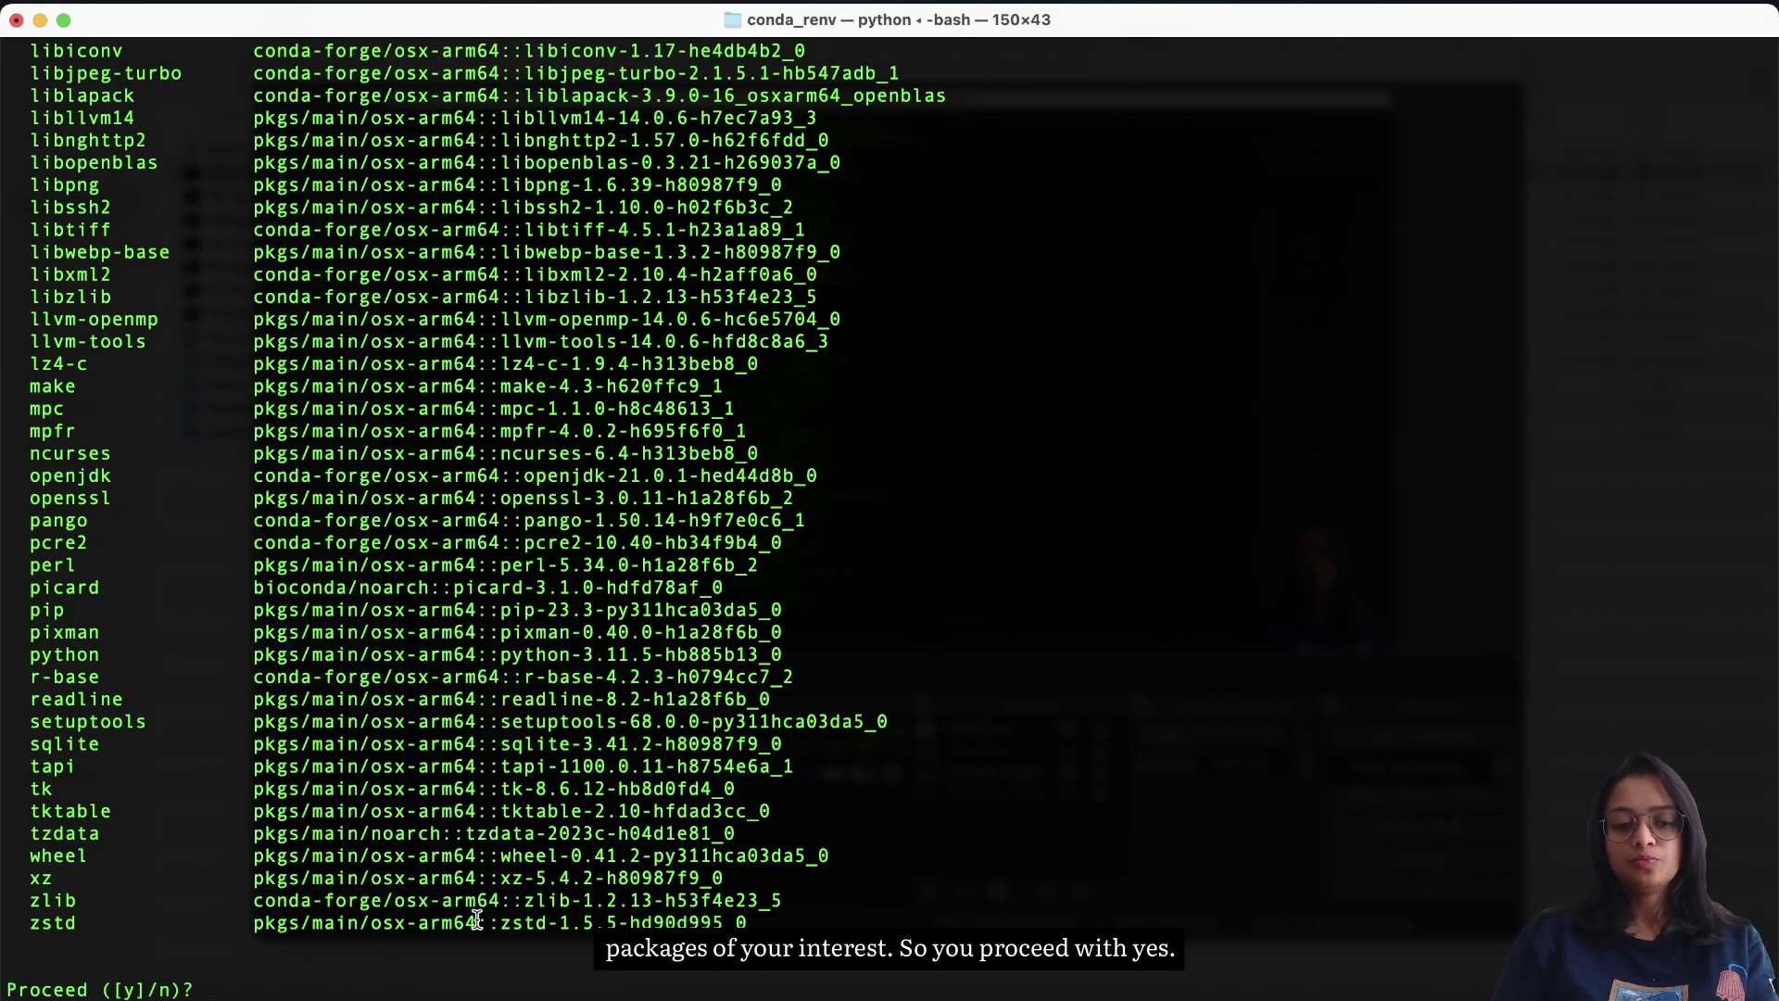
text(y)
key(Return)
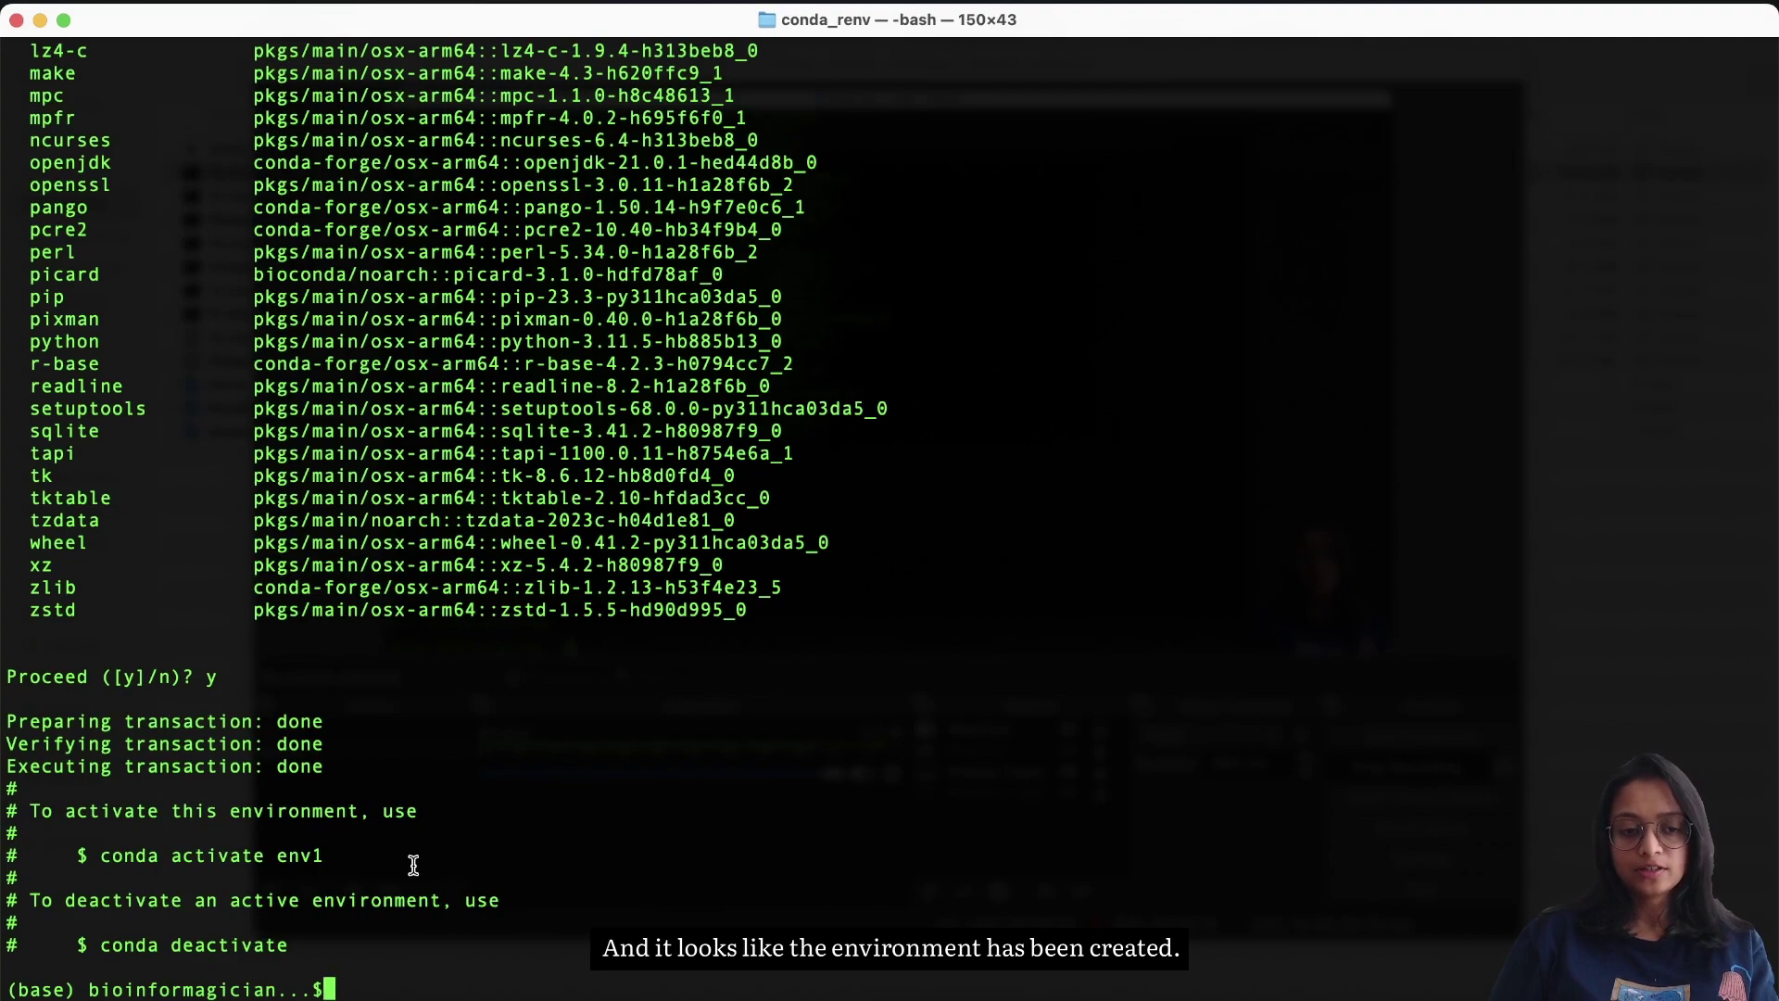
Step: Examine the suggested commands for activating and deactivating the new environment by highlighting them in the output
drag(100, 855, 329, 854)
double_click(144, 854)
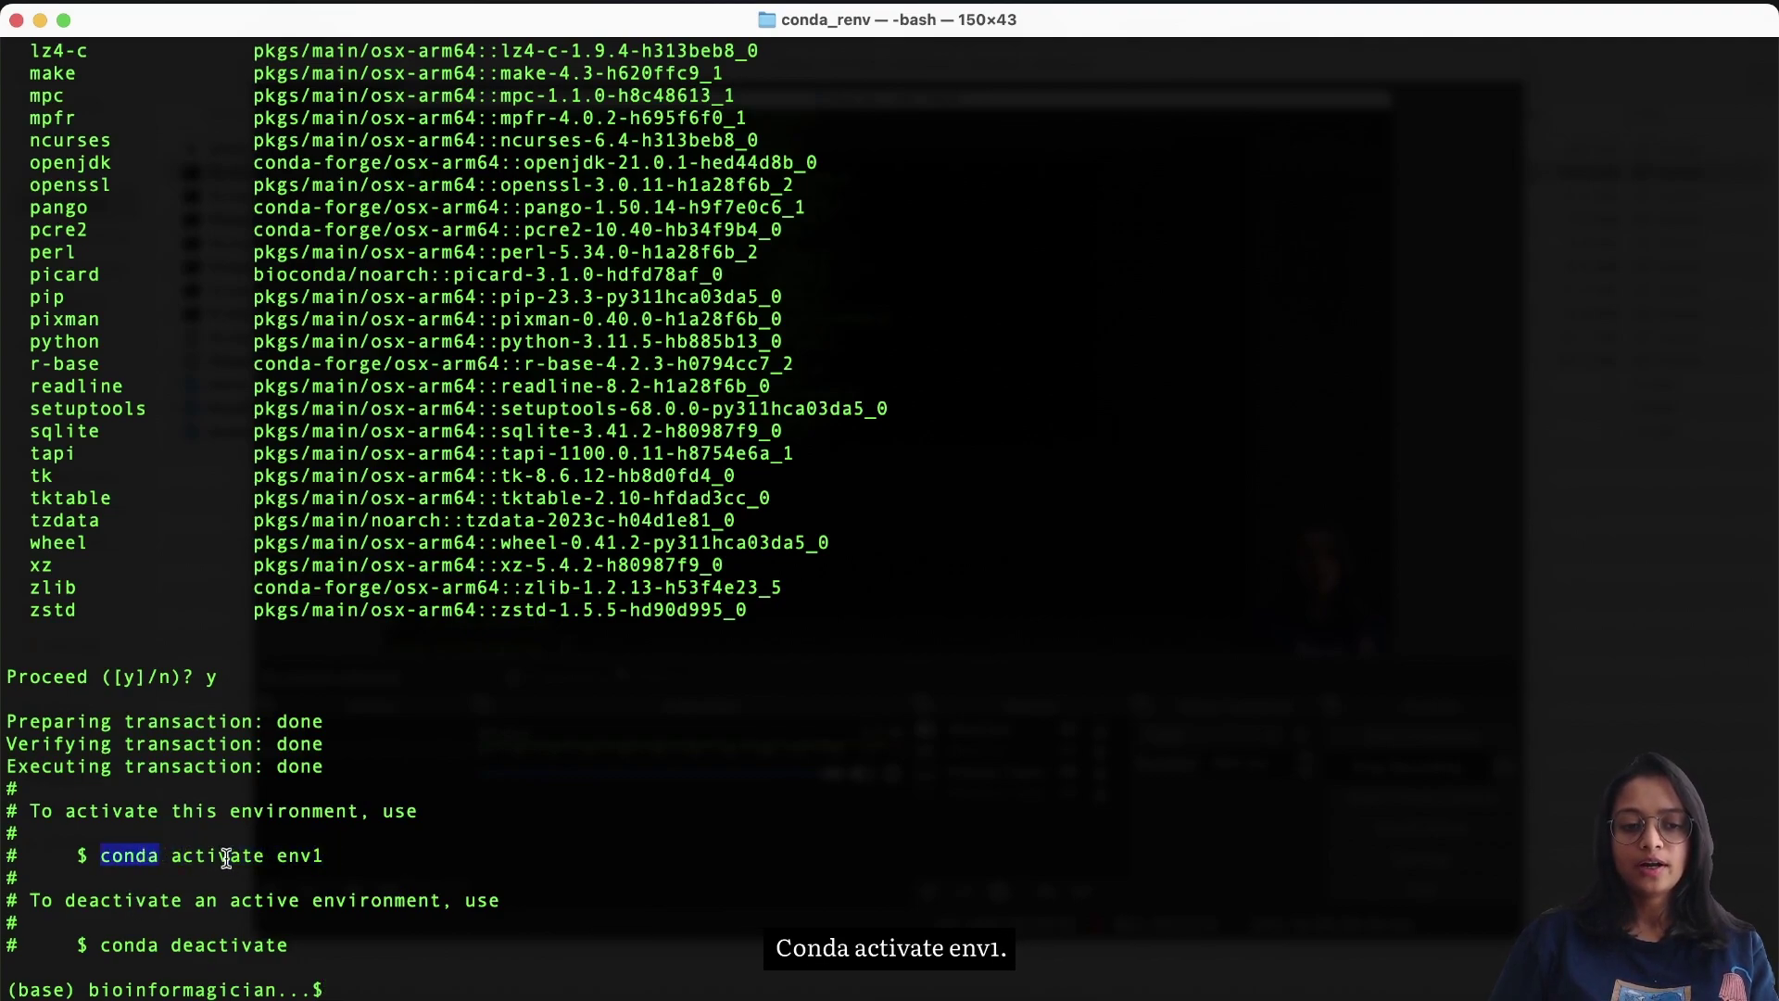
double_click(227, 856)
click(297, 847)
double_click(299, 851)
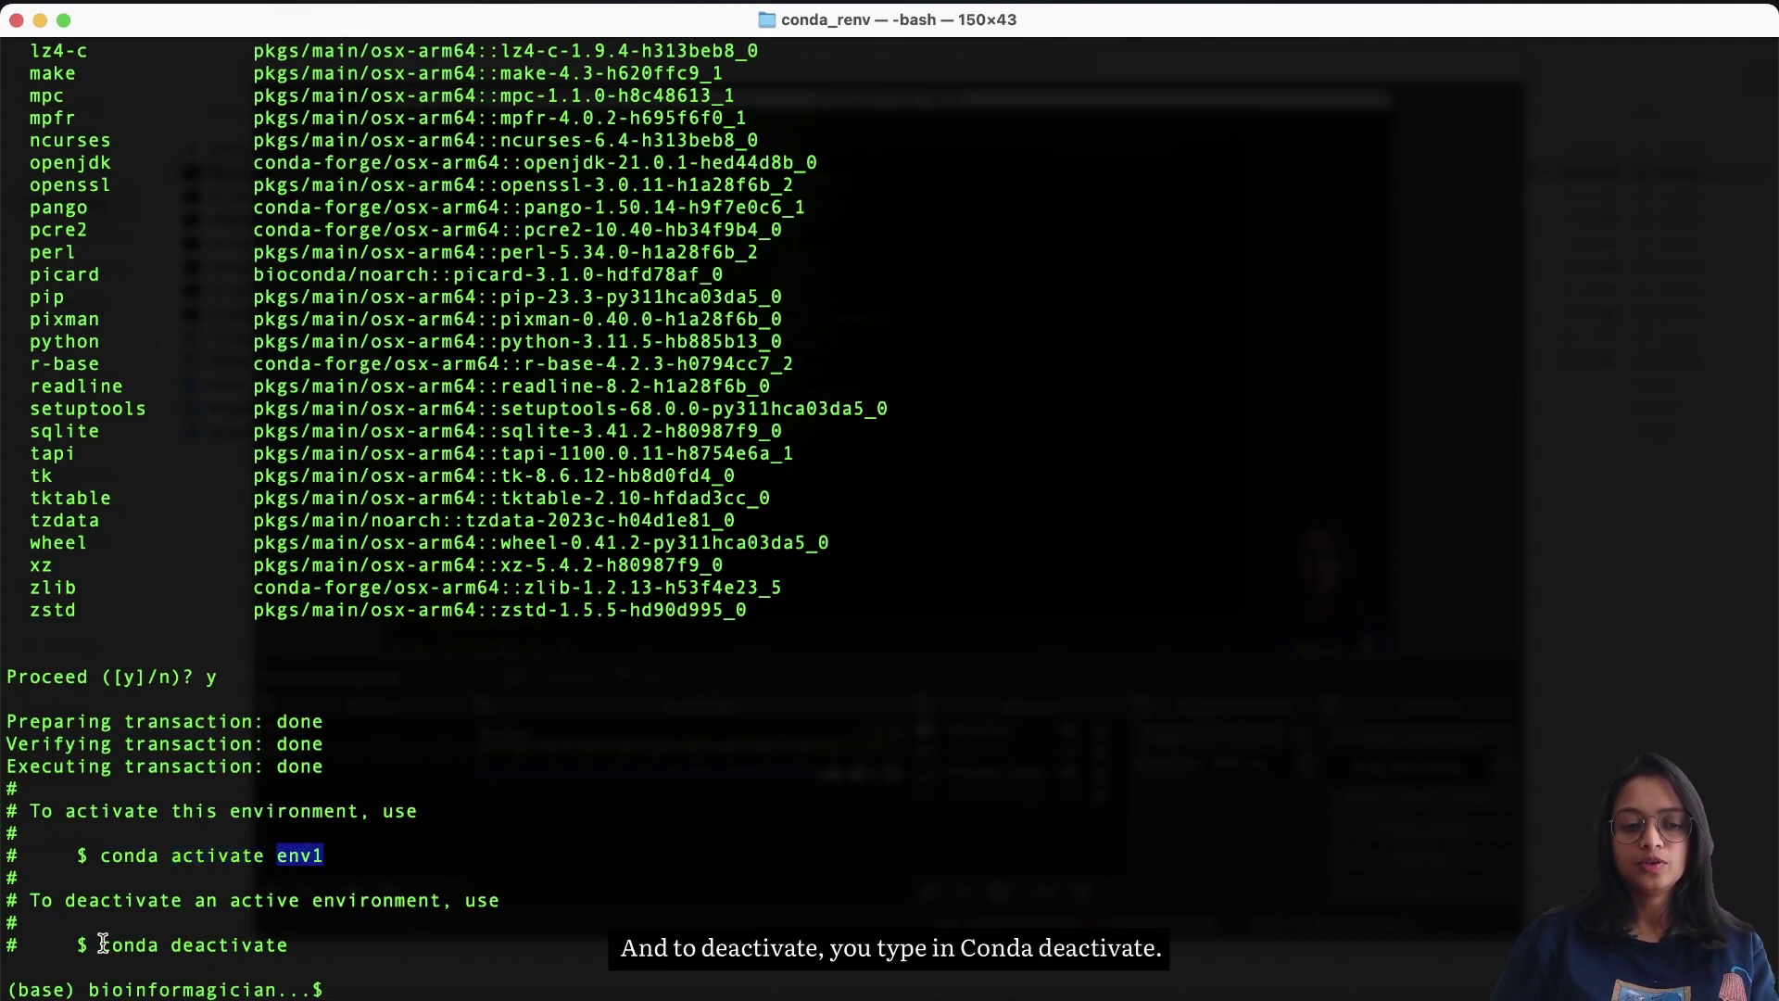
drag(103, 943, 289, 945)
click(509, 955)
Step: Activate the new environment with "conda activate env1" and highlight the environment name in the prompt
text(cond)
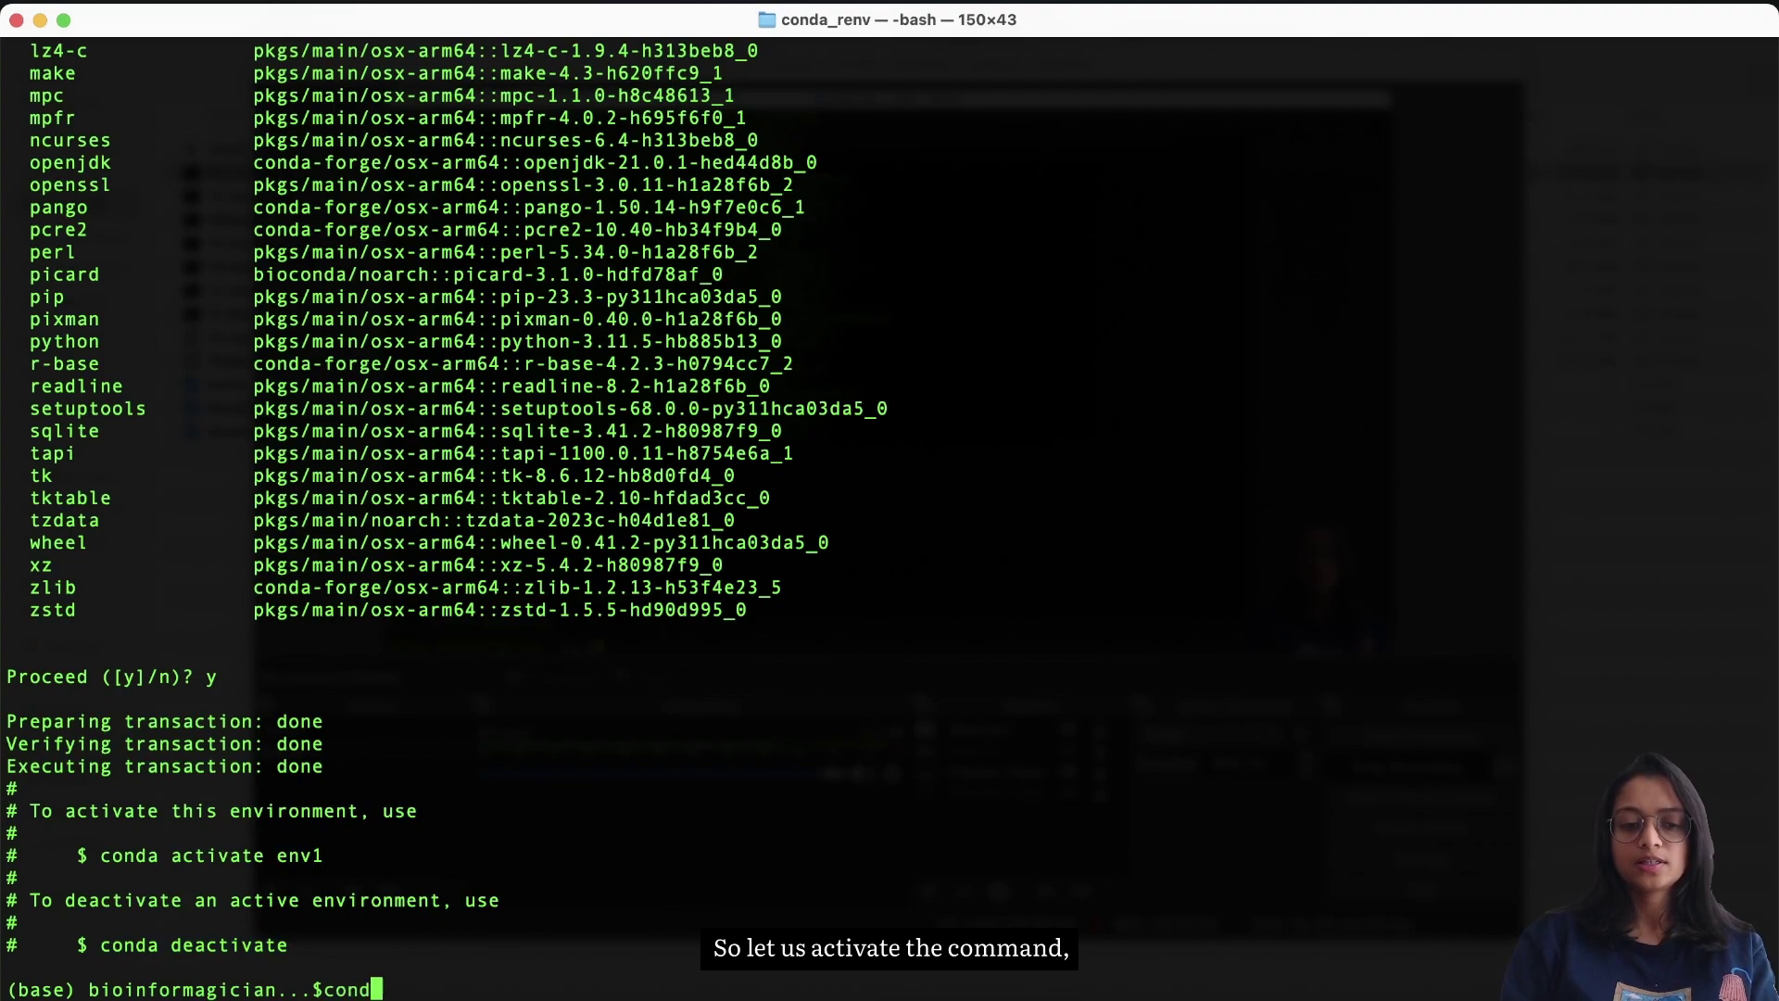
text(a activate )
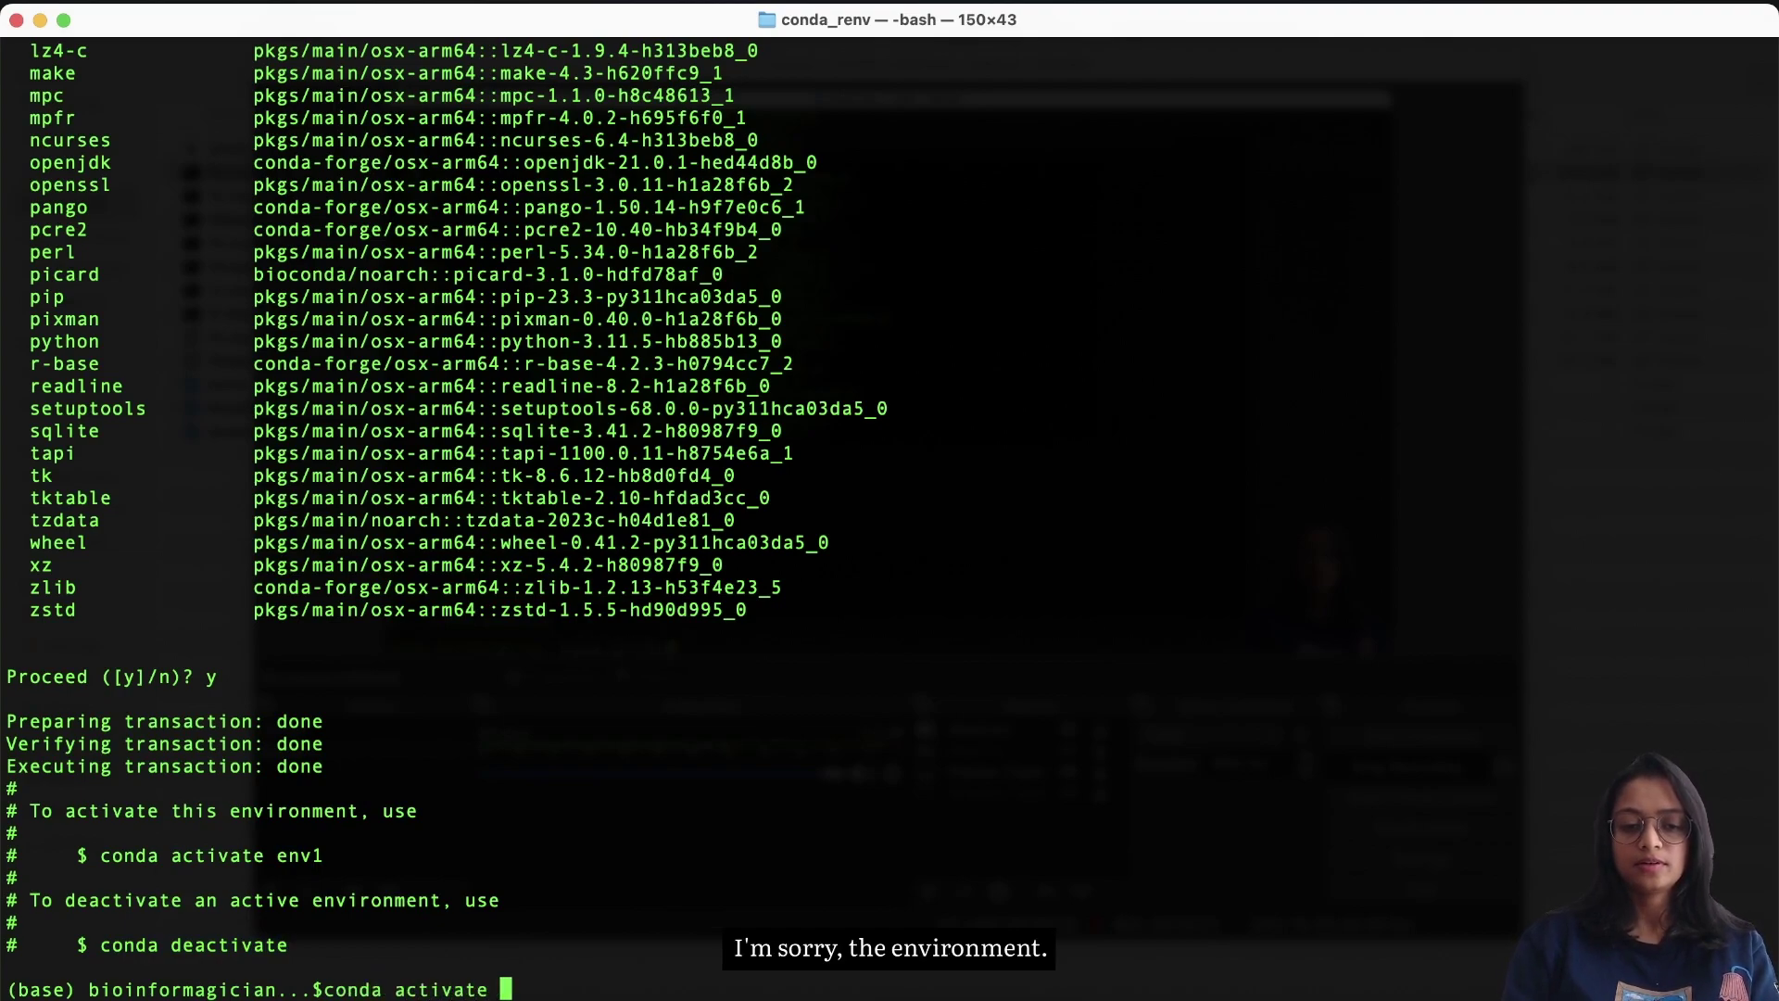
text(env1)
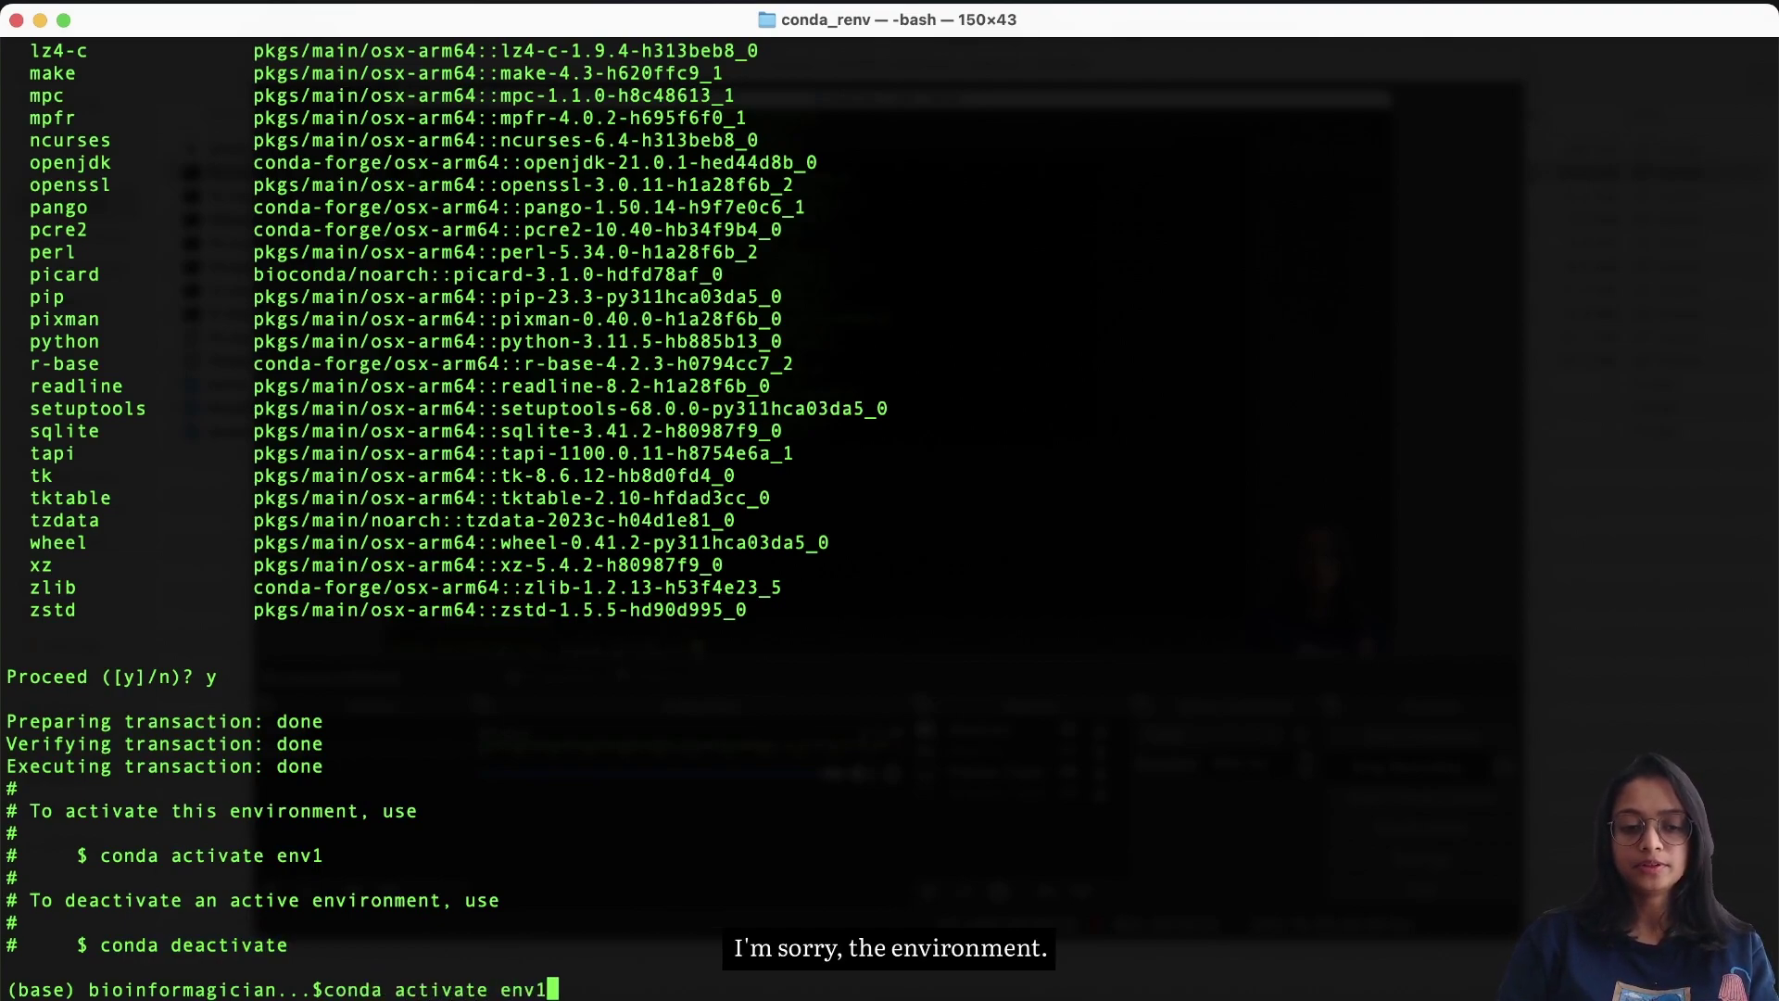
key(Return)
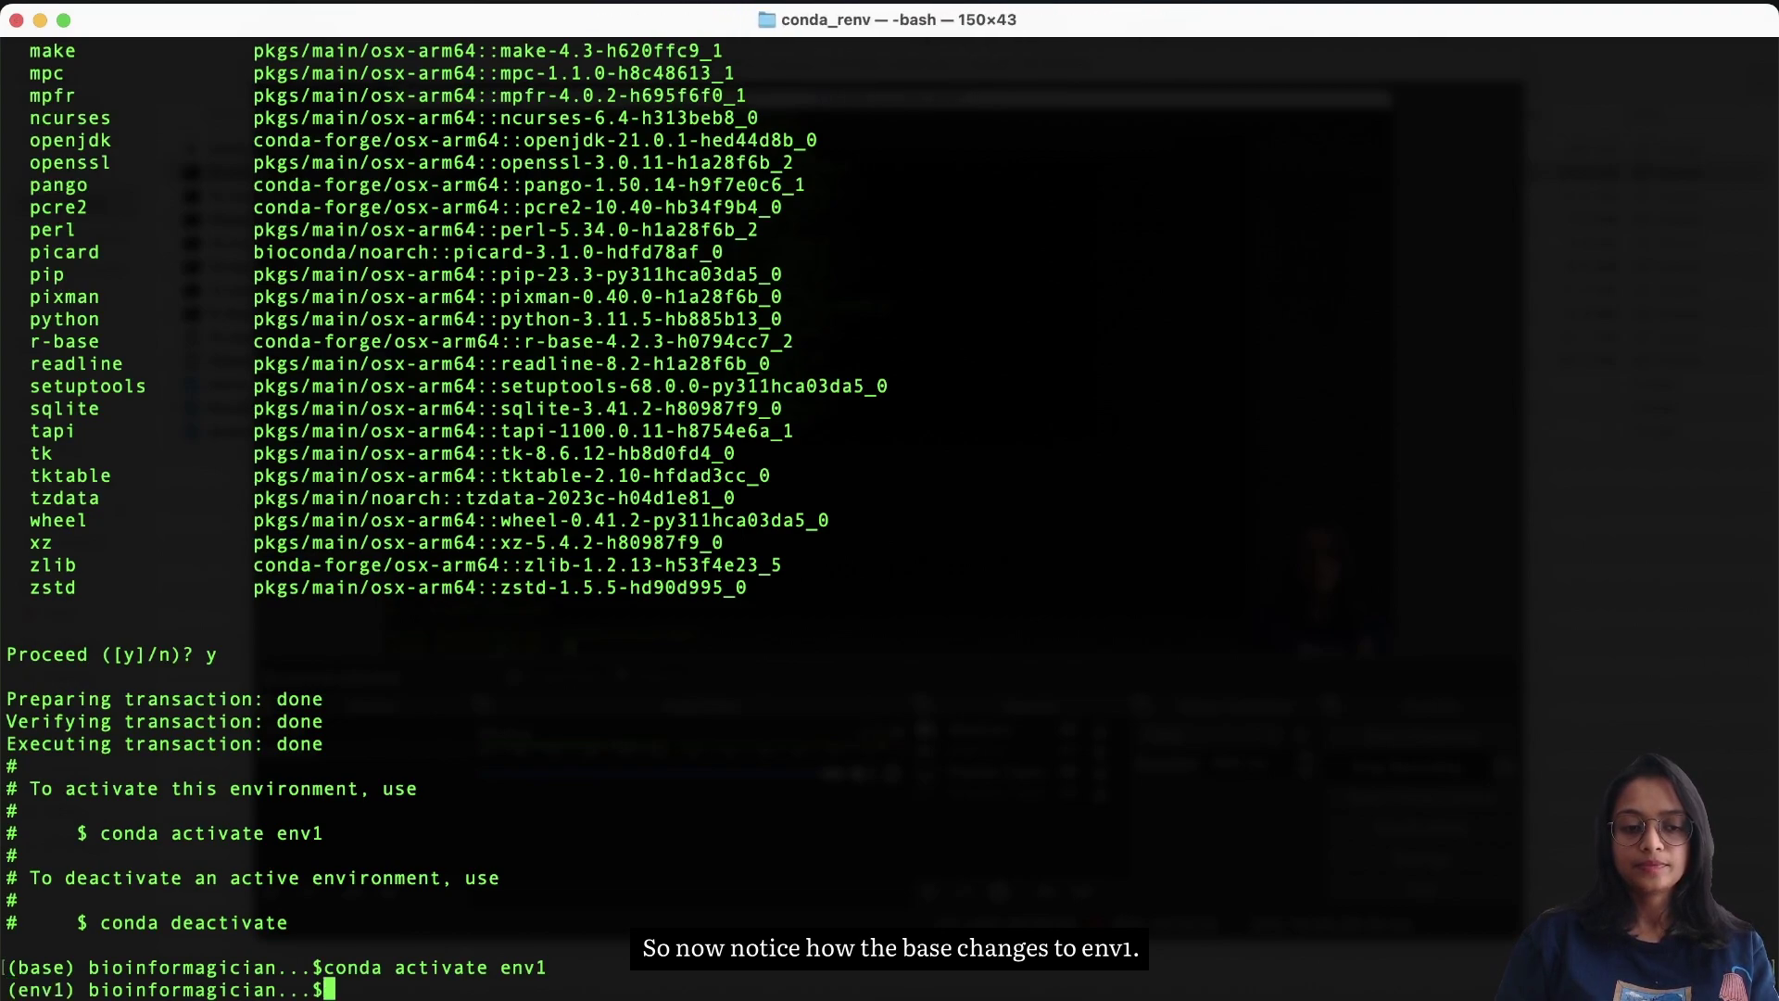
double_click(44, 990)
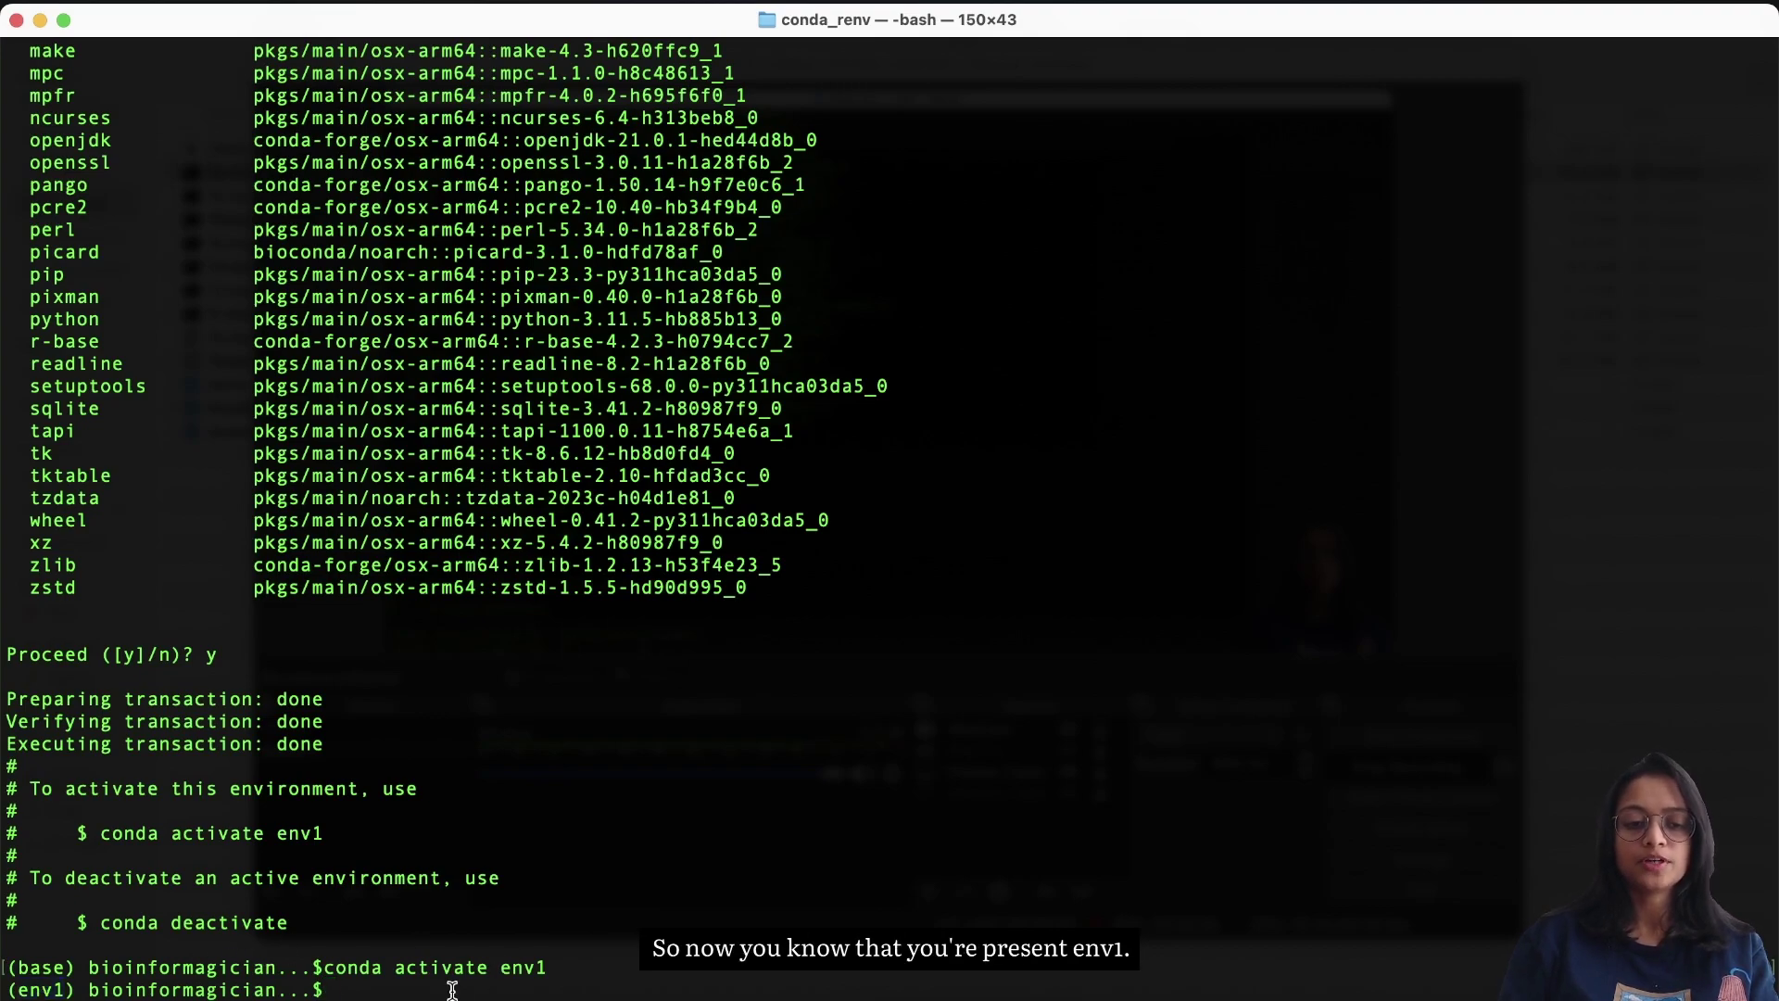
Step: Check where FastQC is installed with "which fastqc" after some blank prompt lines, highlighting the returned path
key(Return)
key(Return)
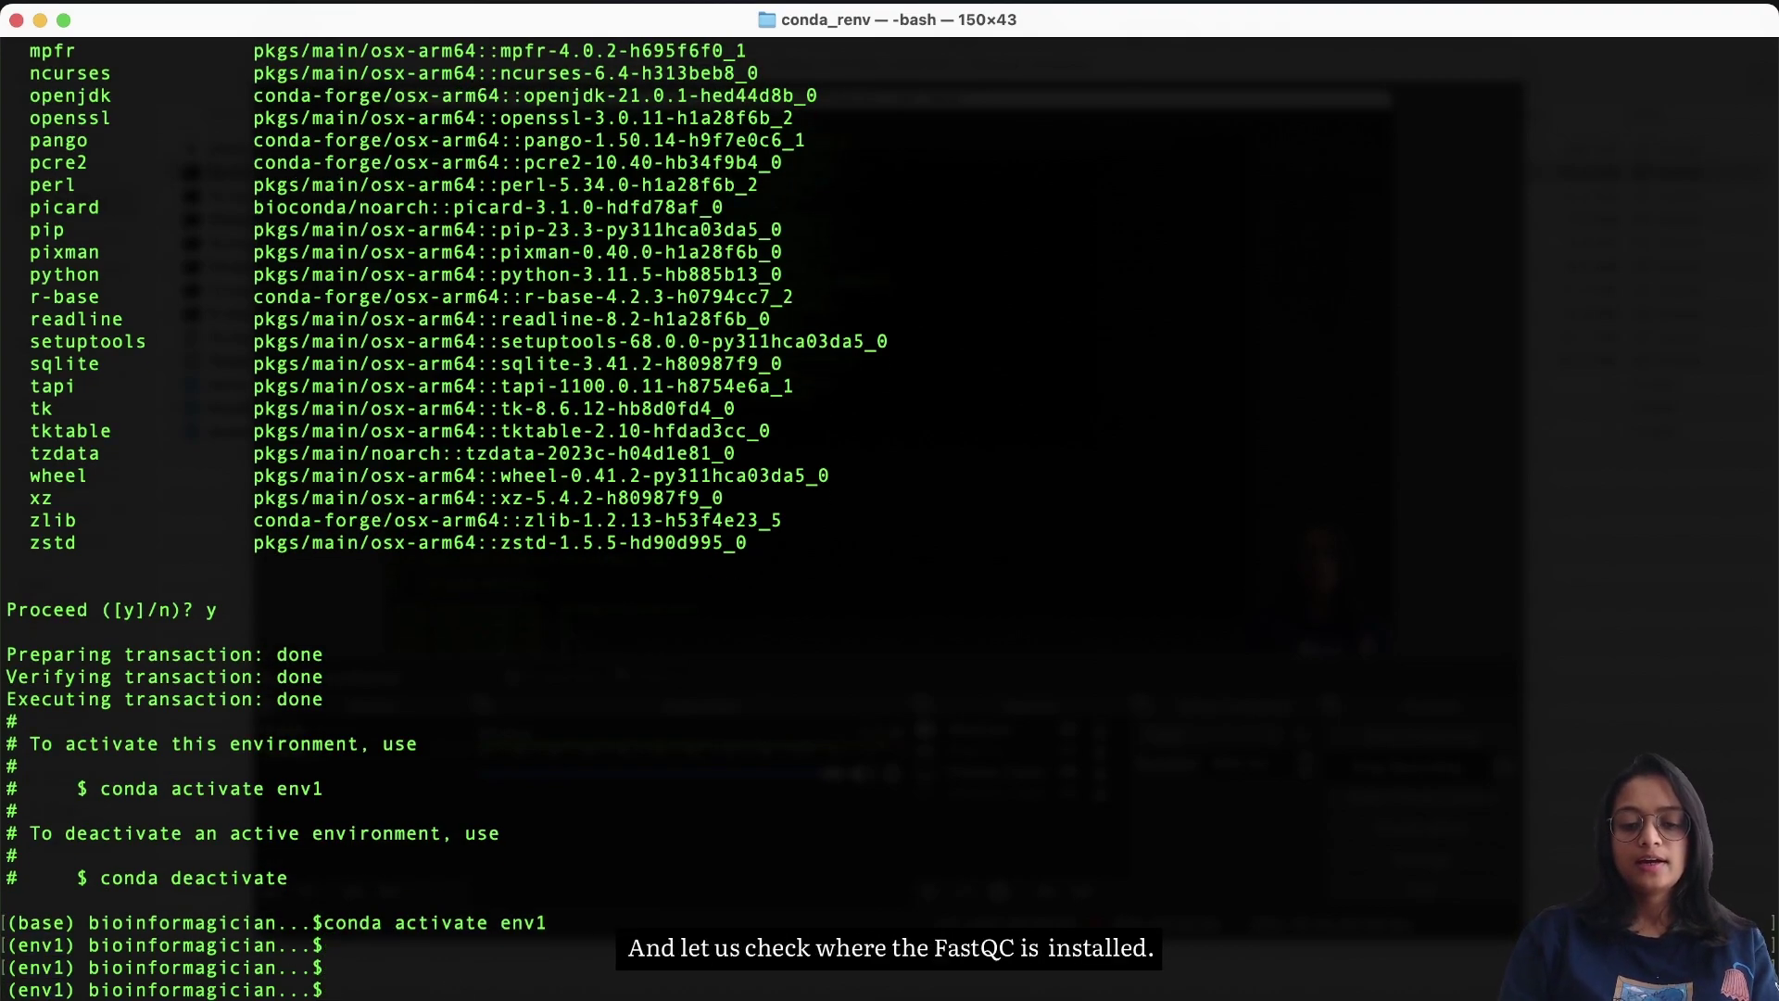
text(f)
key(BackSpace)
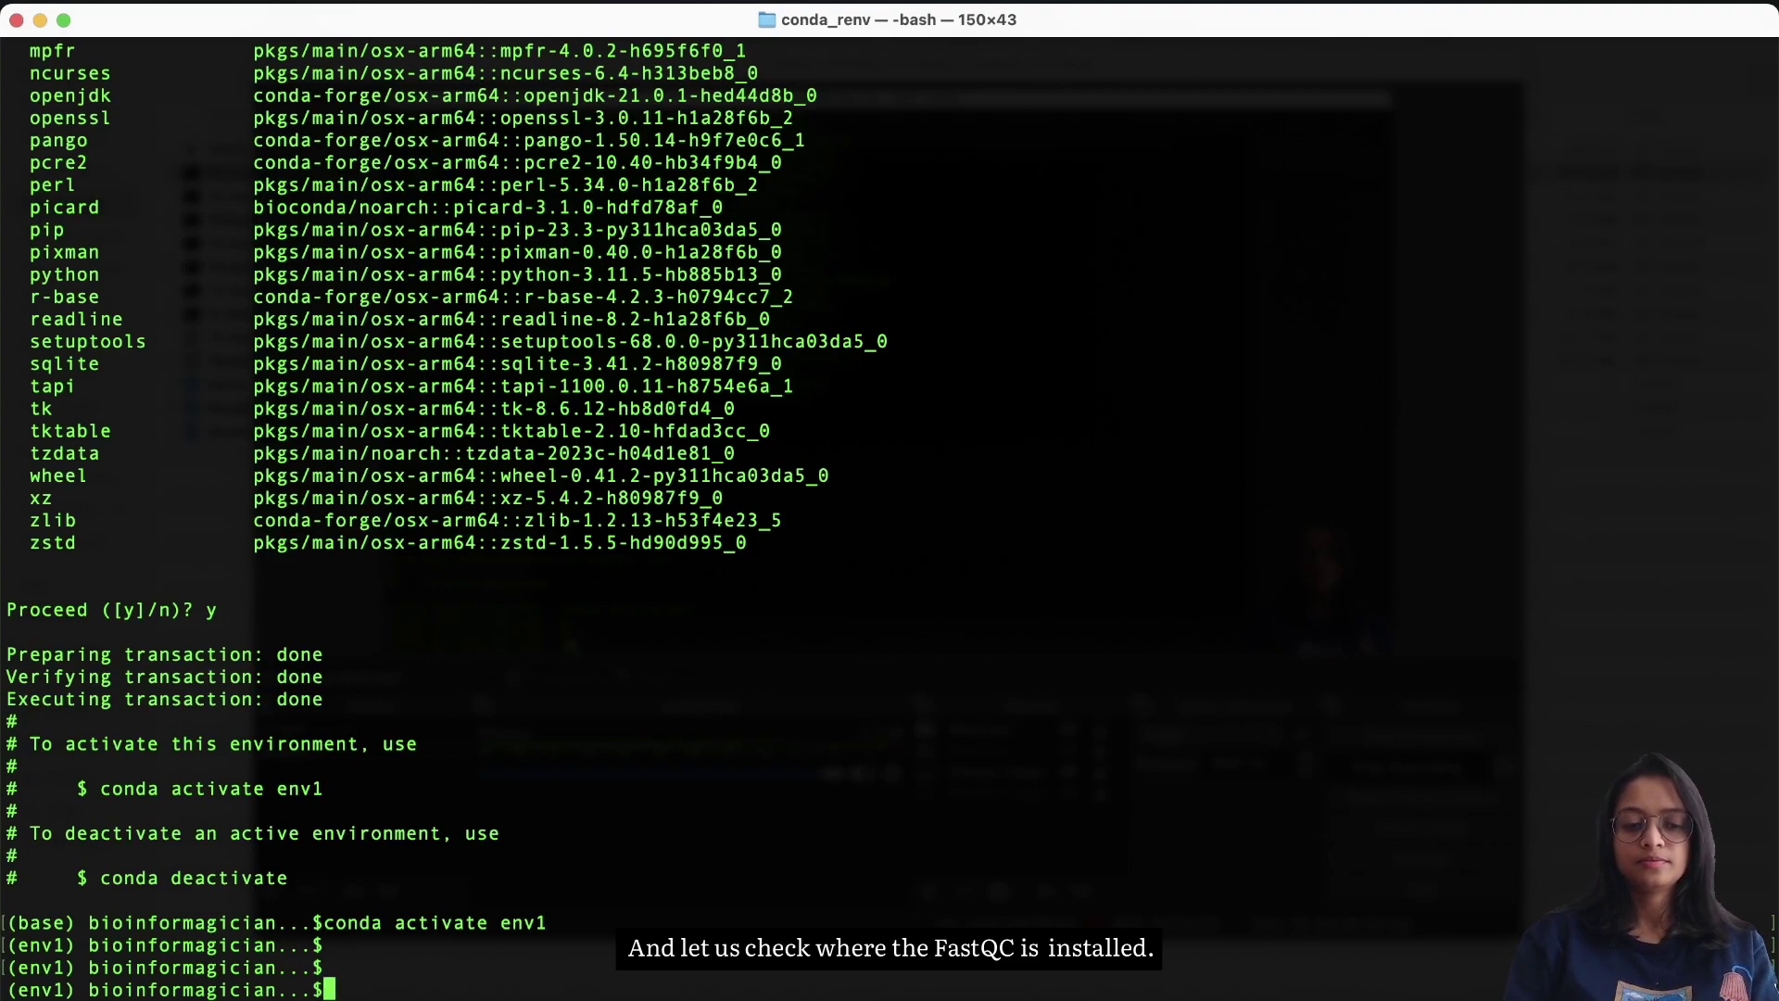
text(which fastqc)
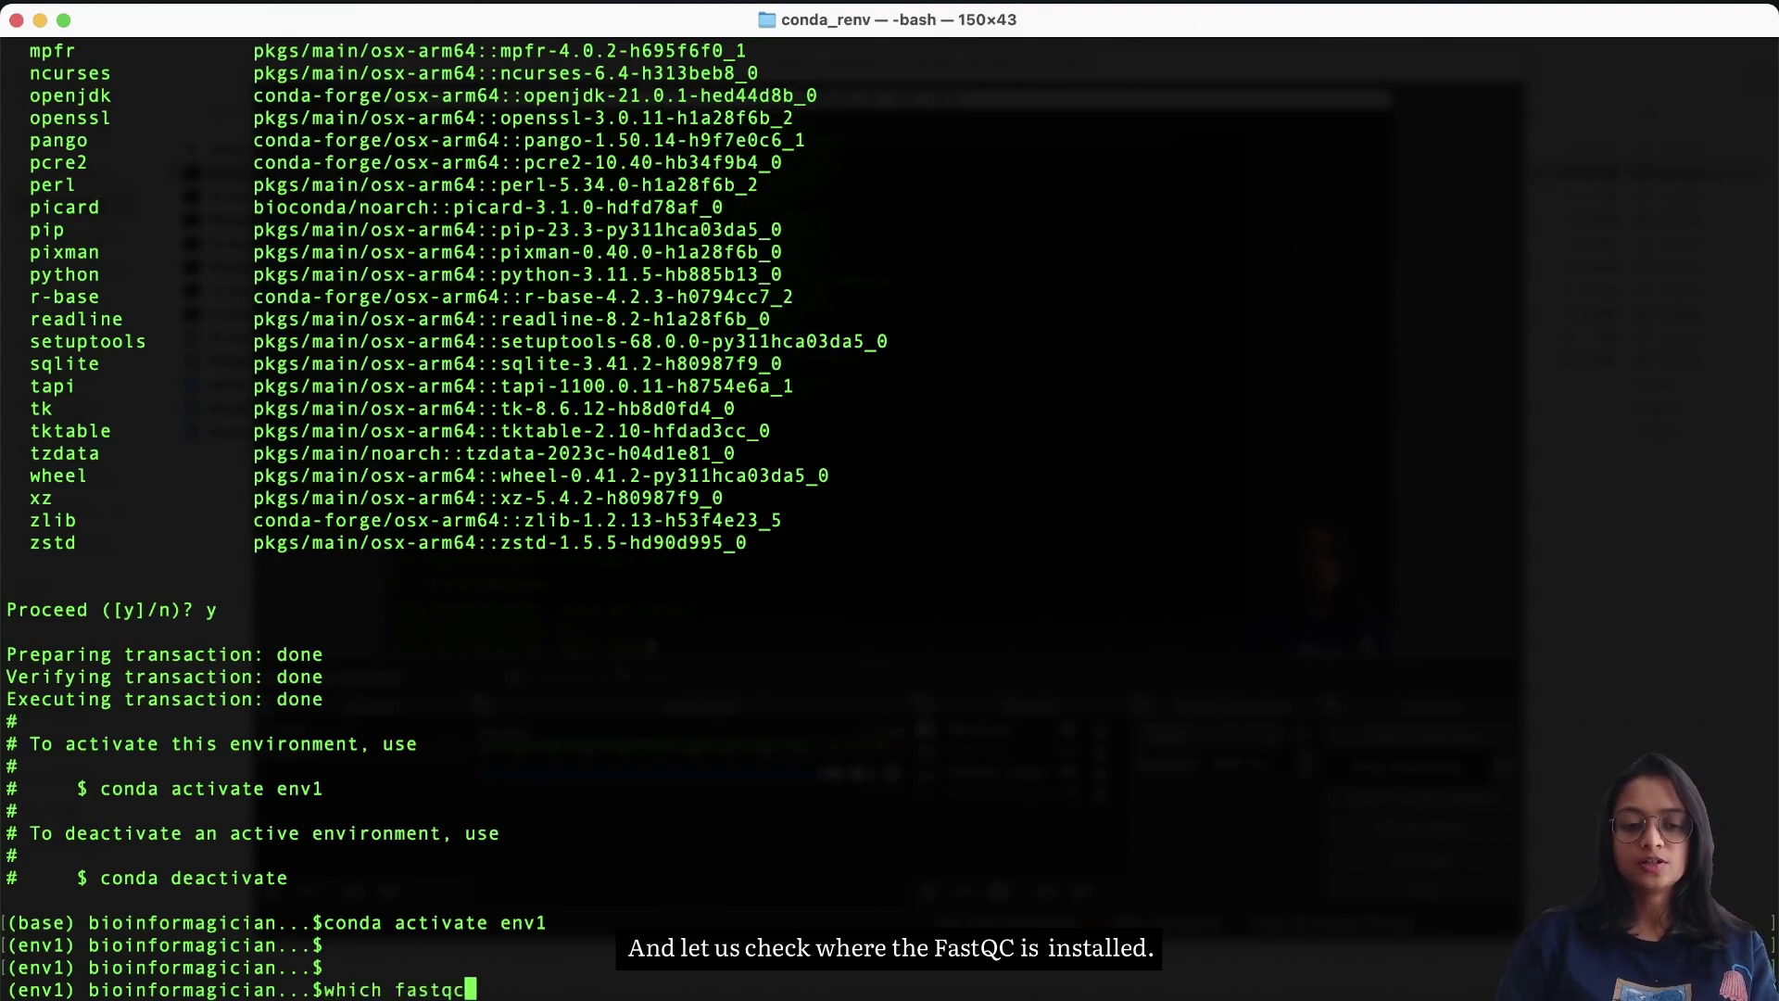
key(Return)
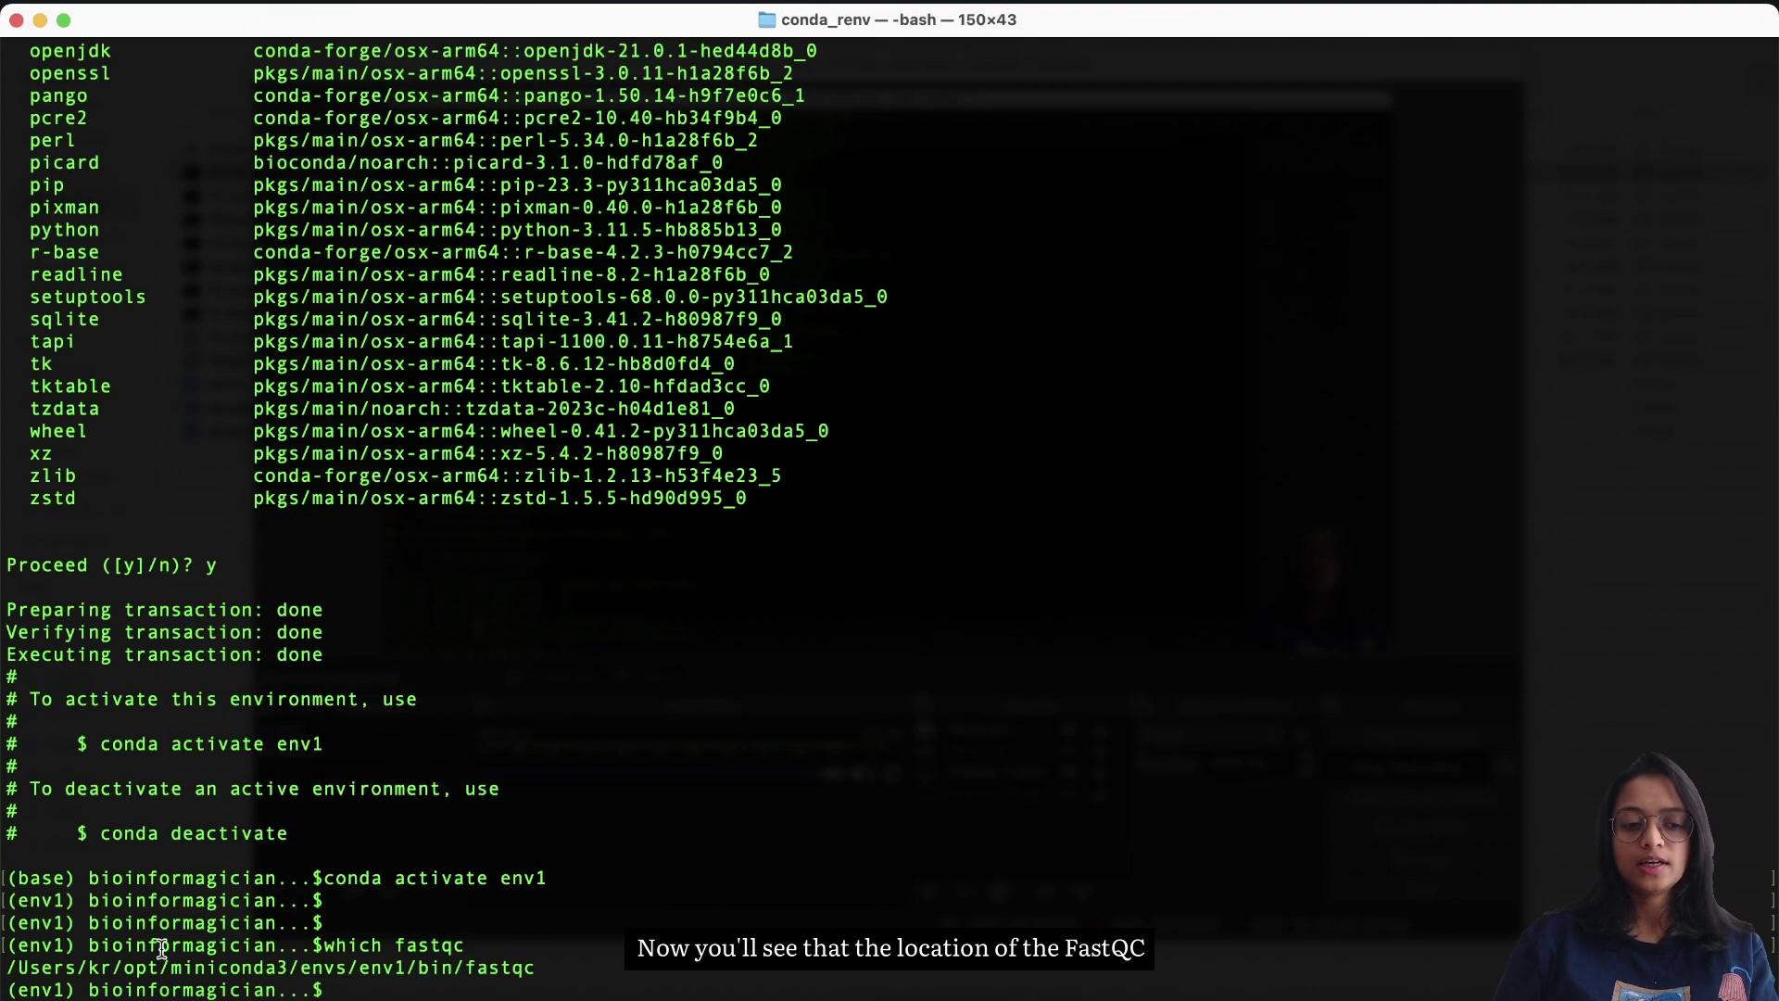
drag(7, 967, 535, 966)
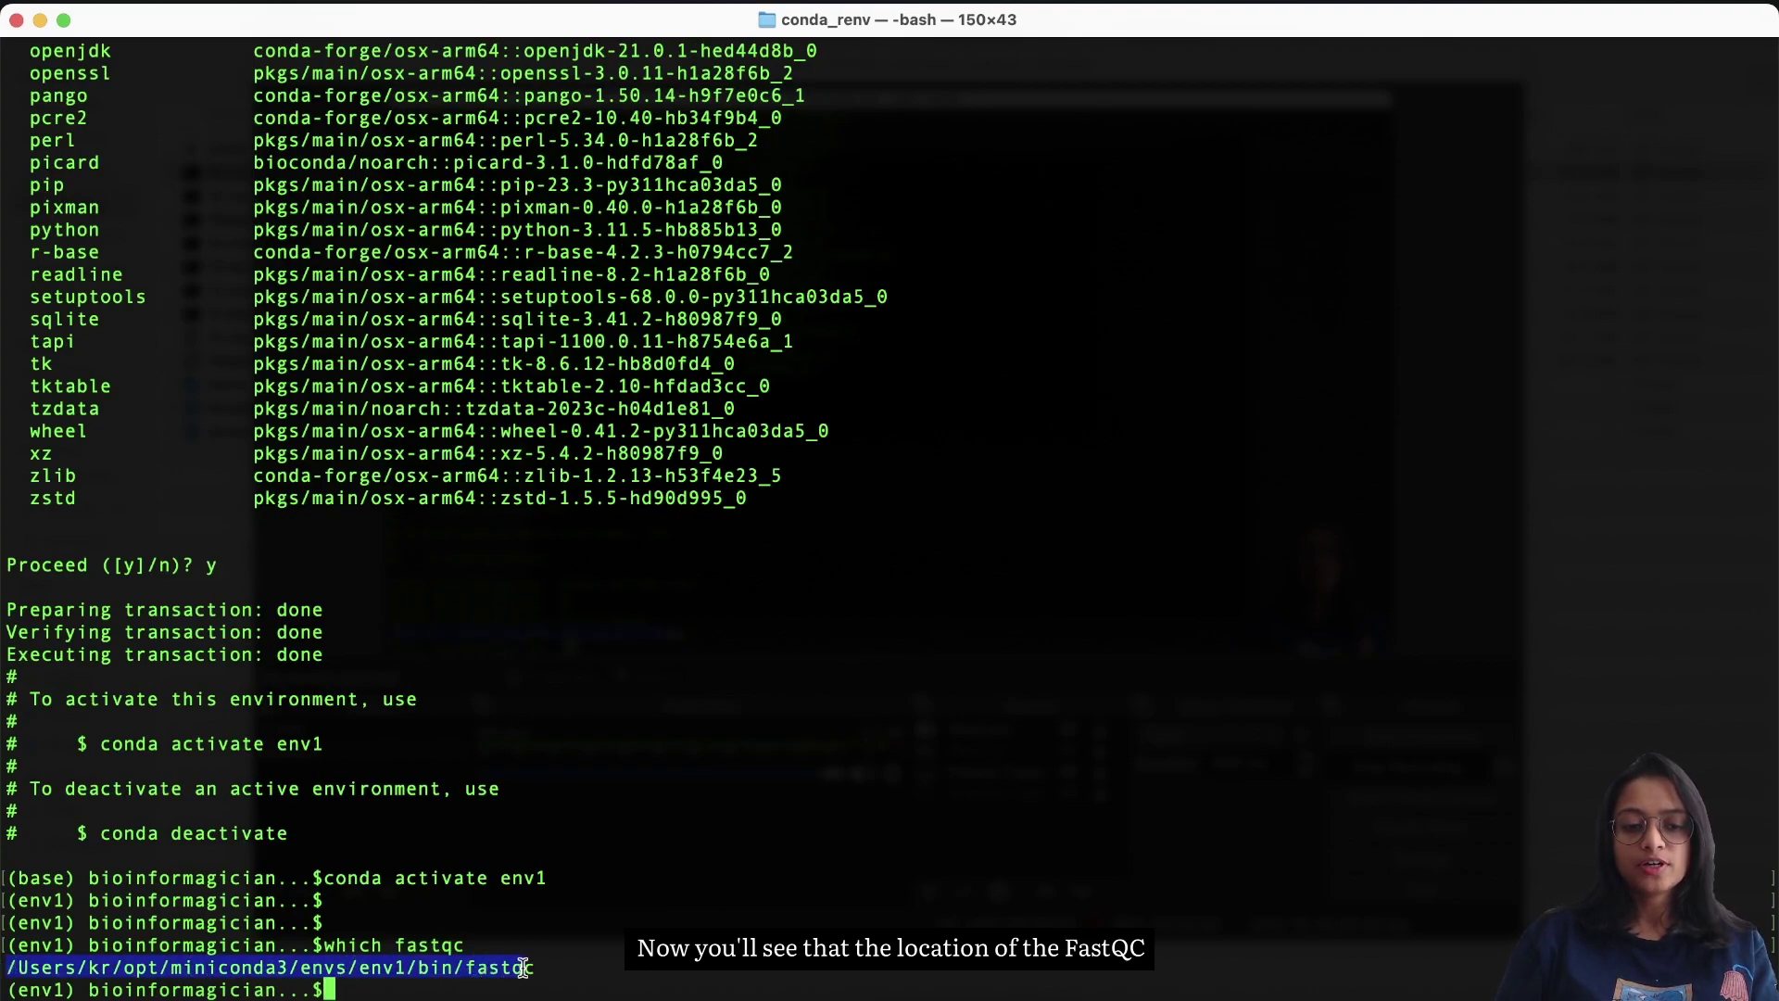
click(570, 958)
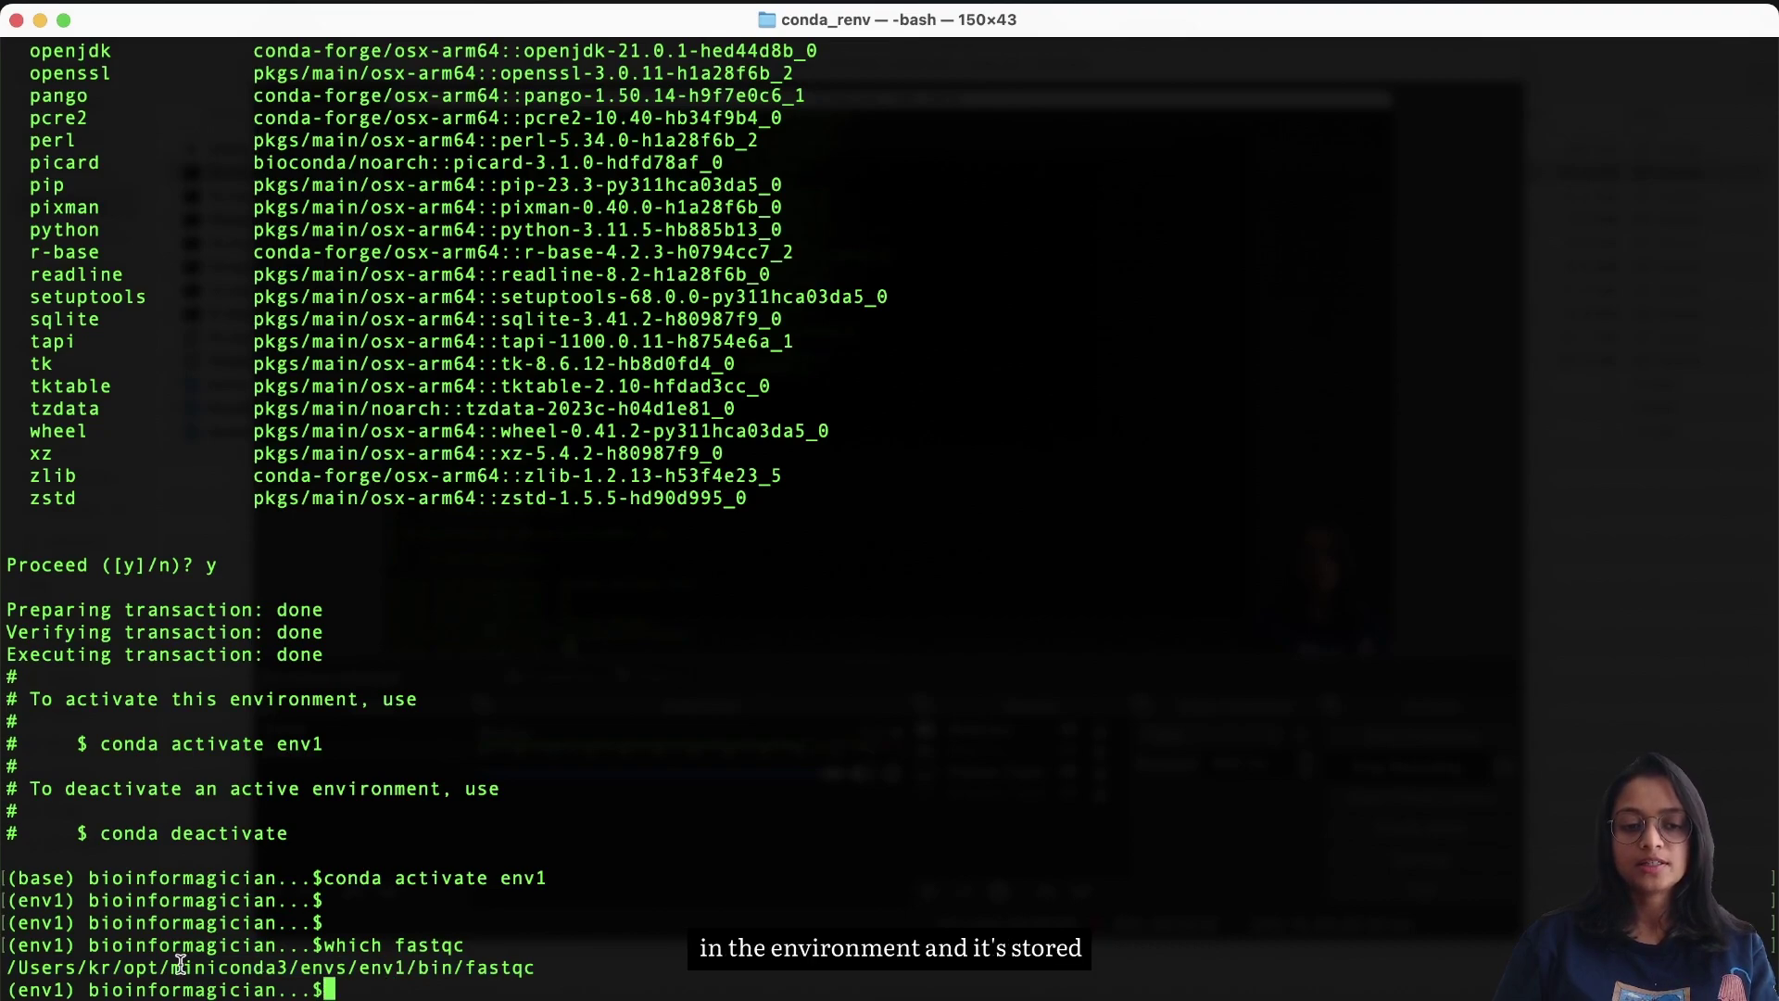
drag(165, 966, 536, 967)
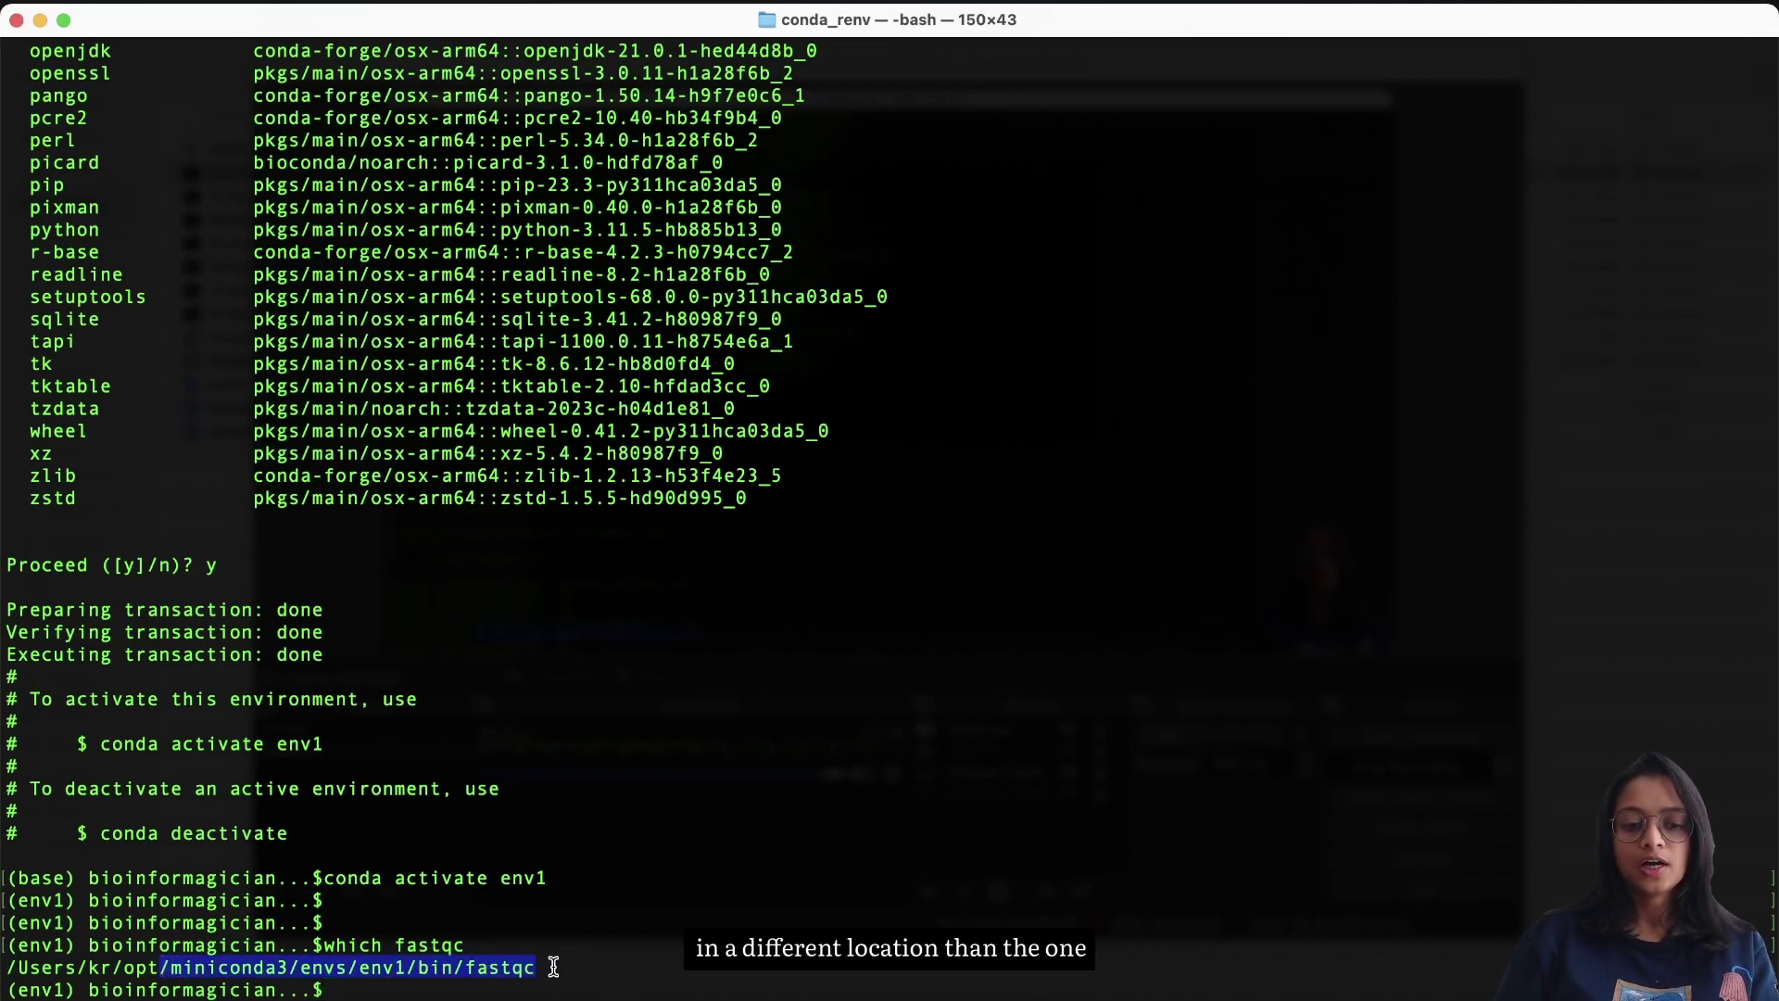
click(570, 962)
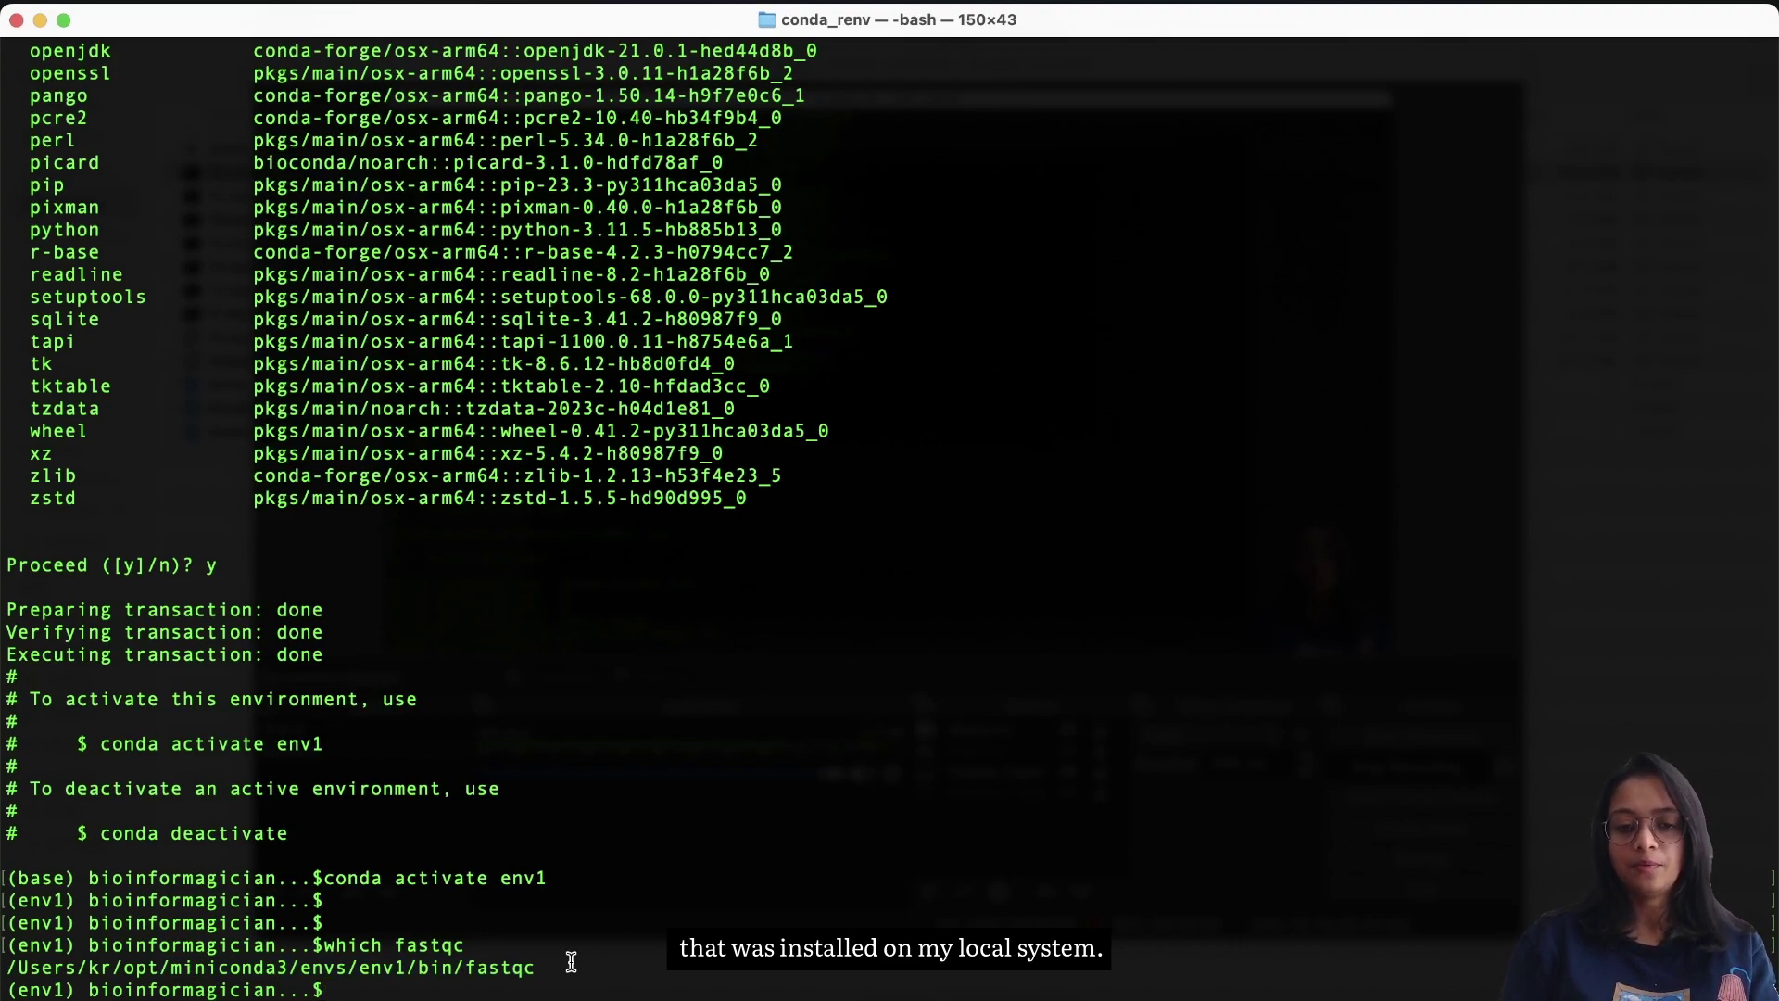
Step: Check the FastQC version in the active environment with "fastqc -v" and highlight the version in the output
key(Return)
text(fastqc)
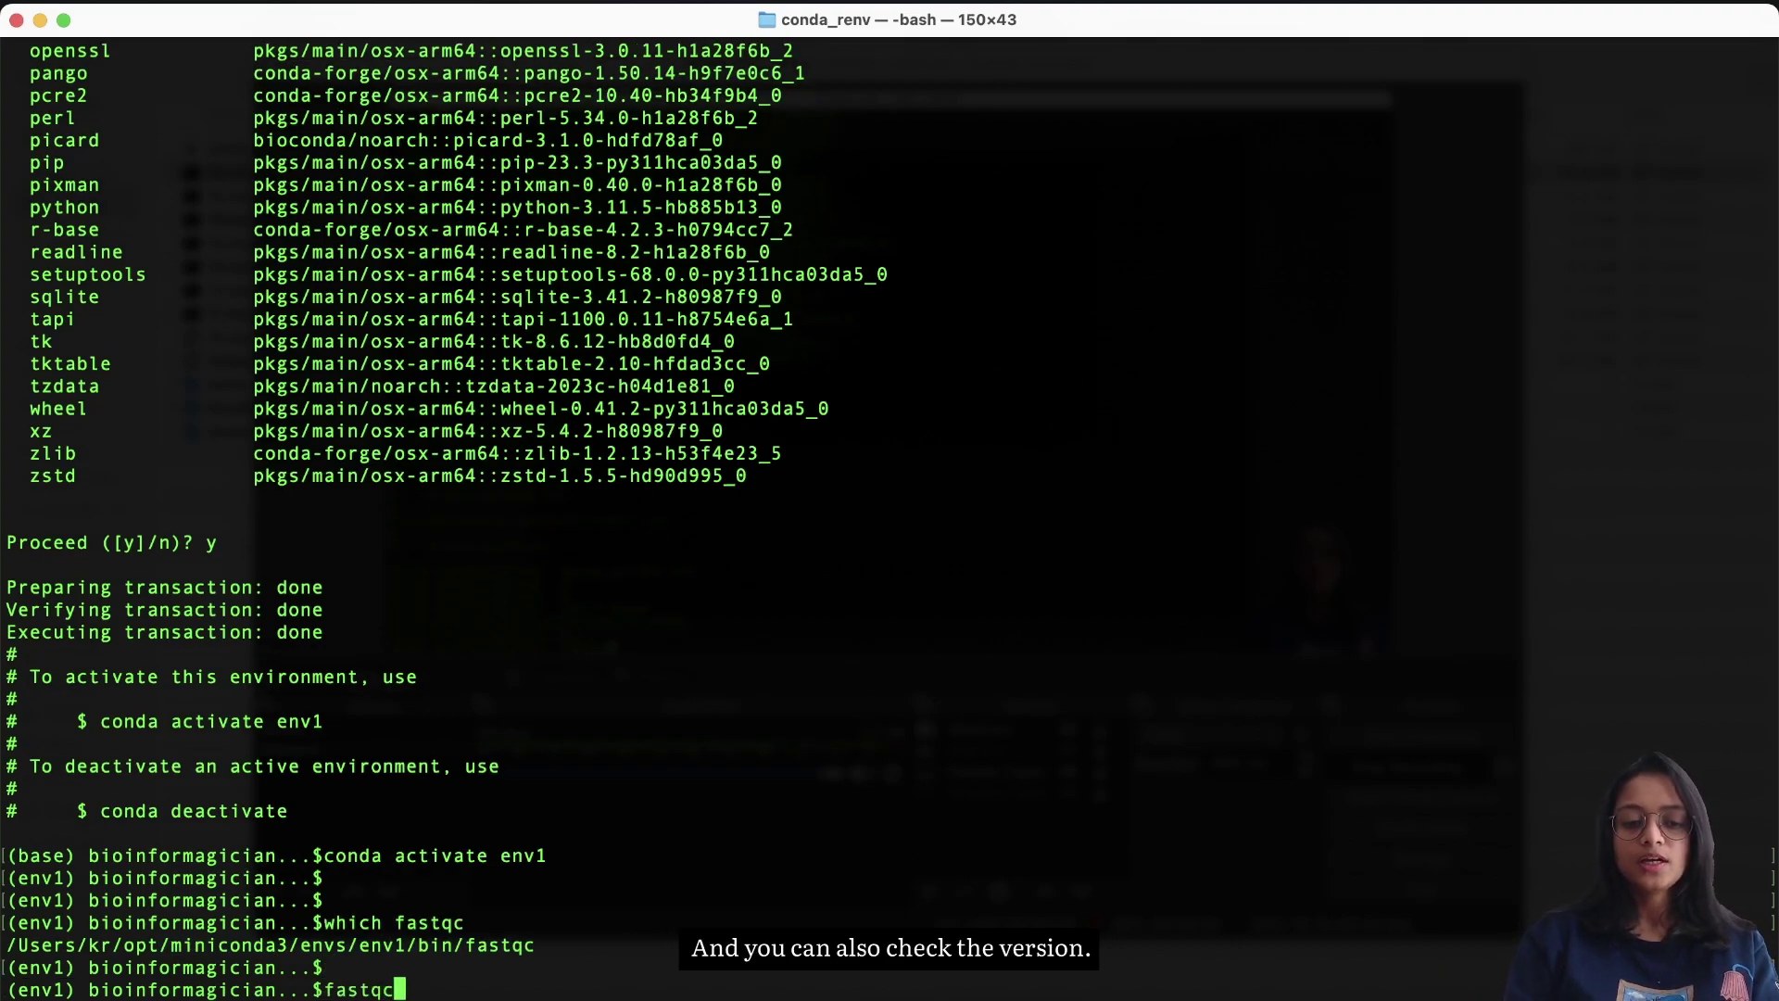
text( -v)
key(Return)
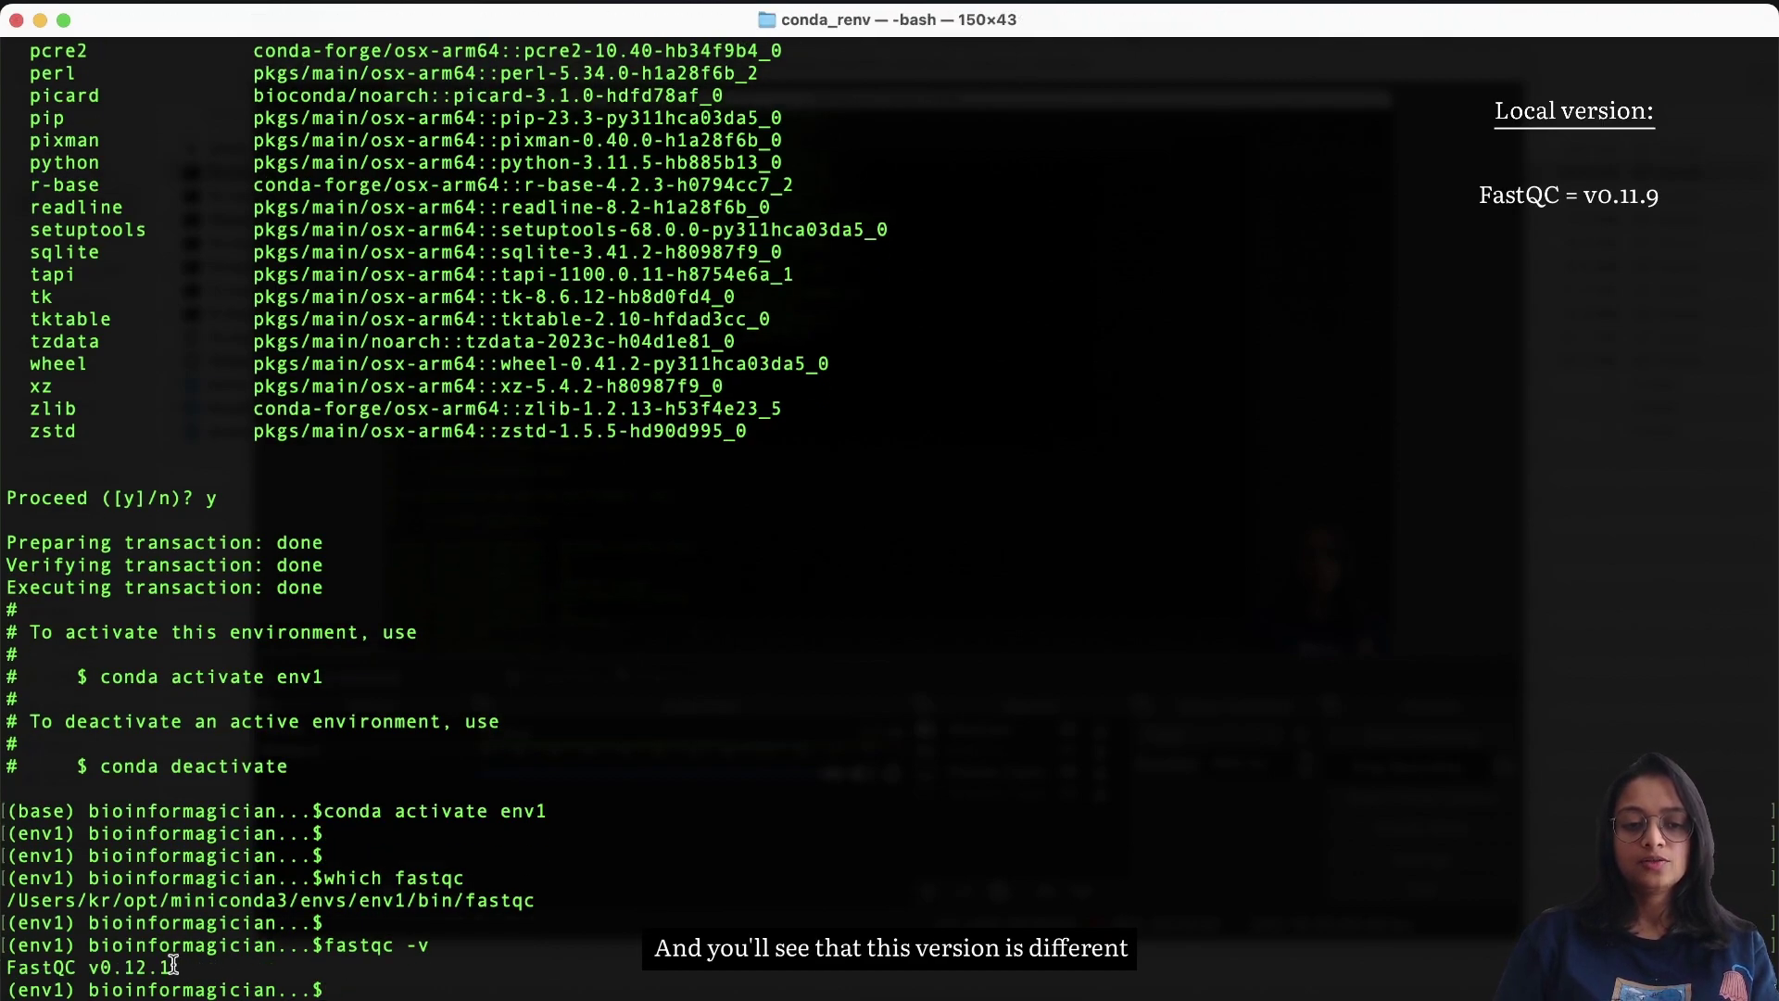
drag(171, 967, 11, 968)
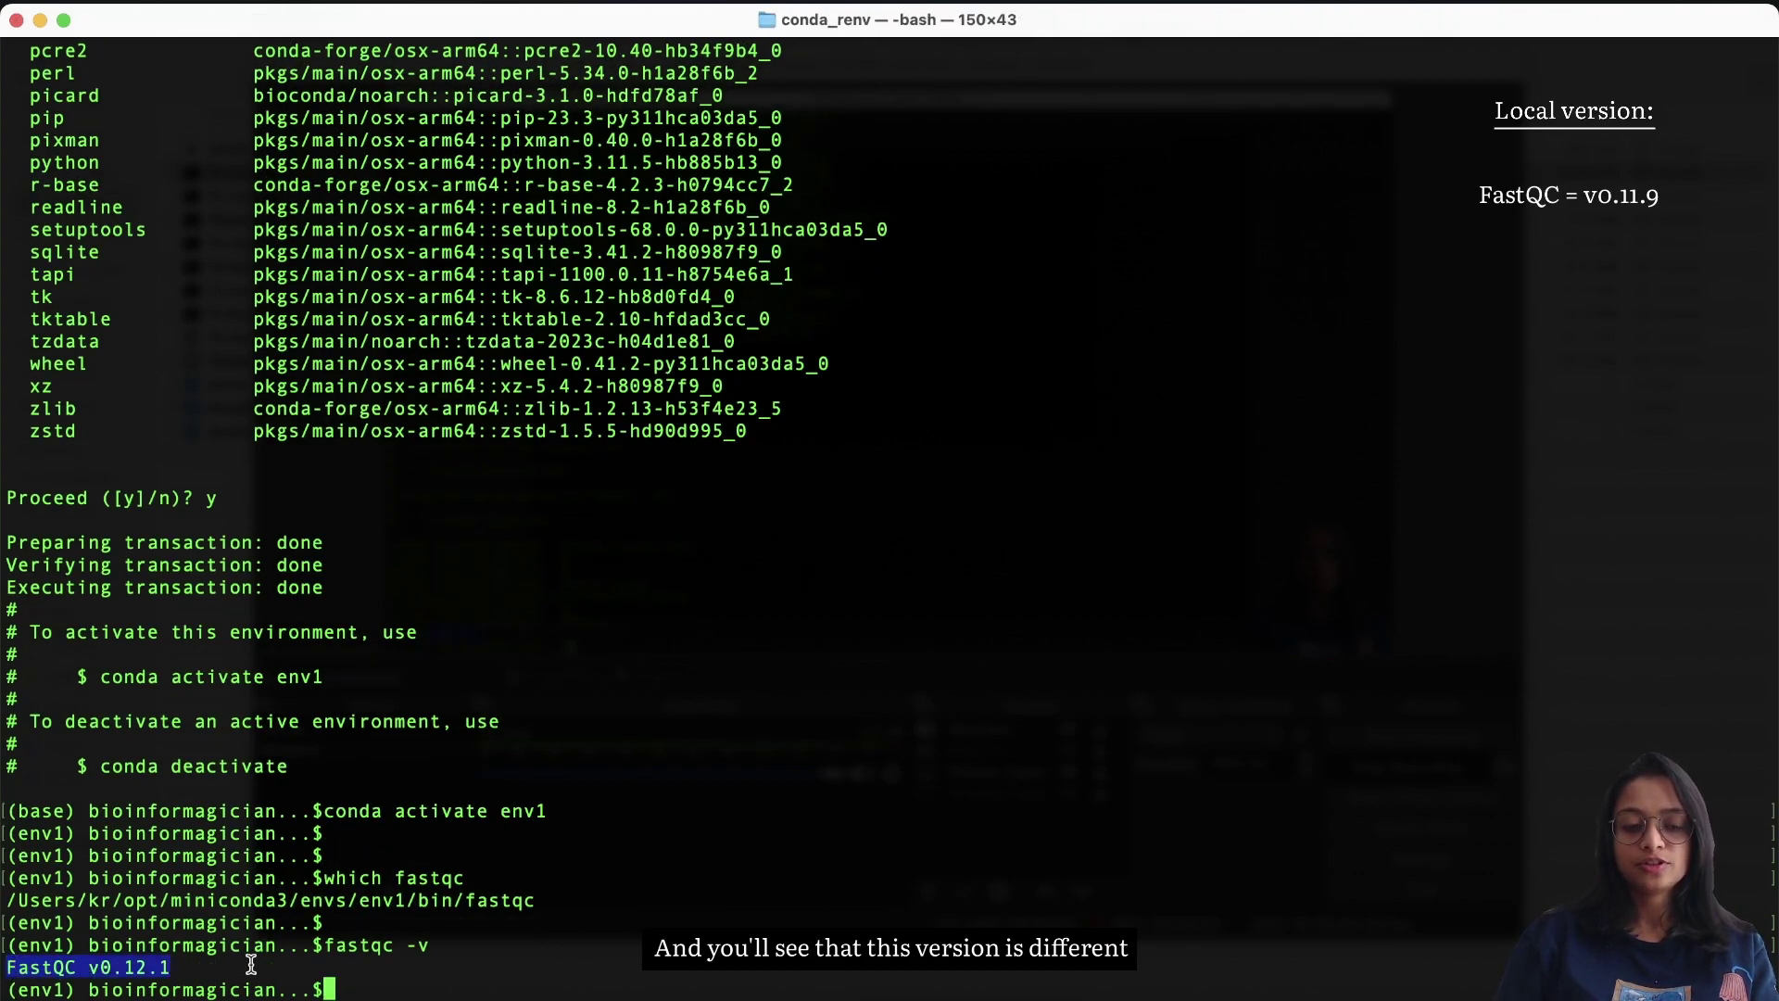
click(283, 965)
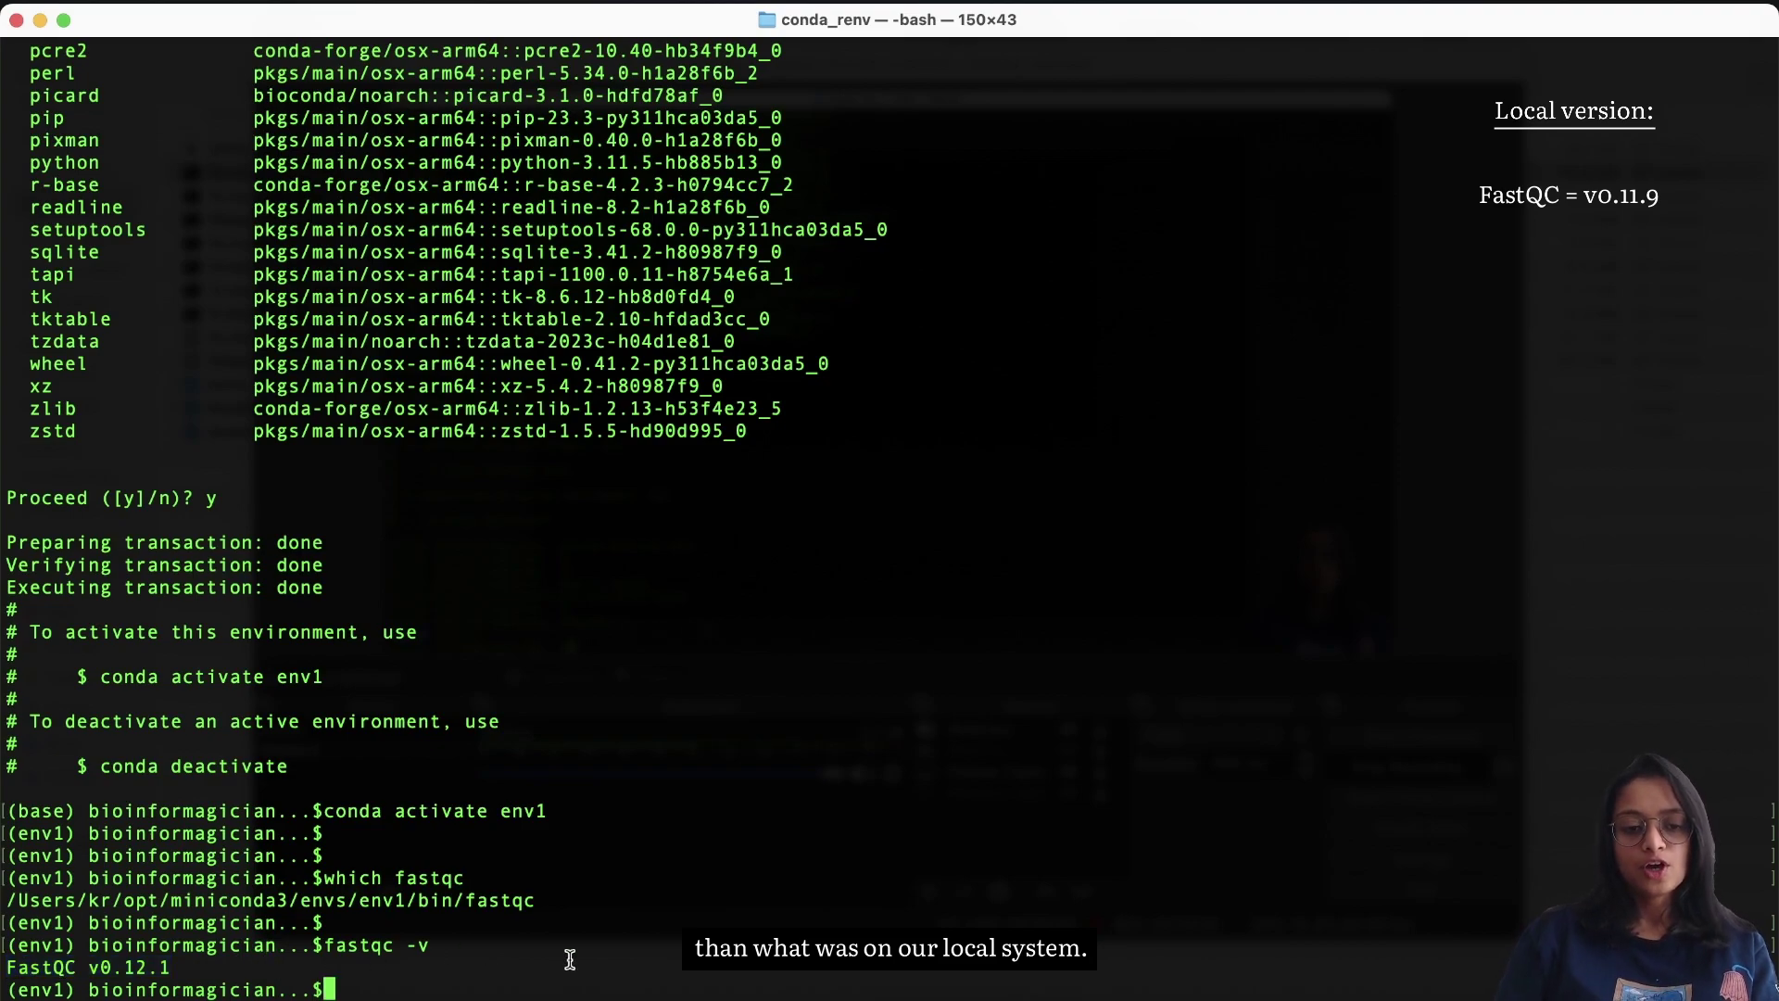
double_click(93, 967)
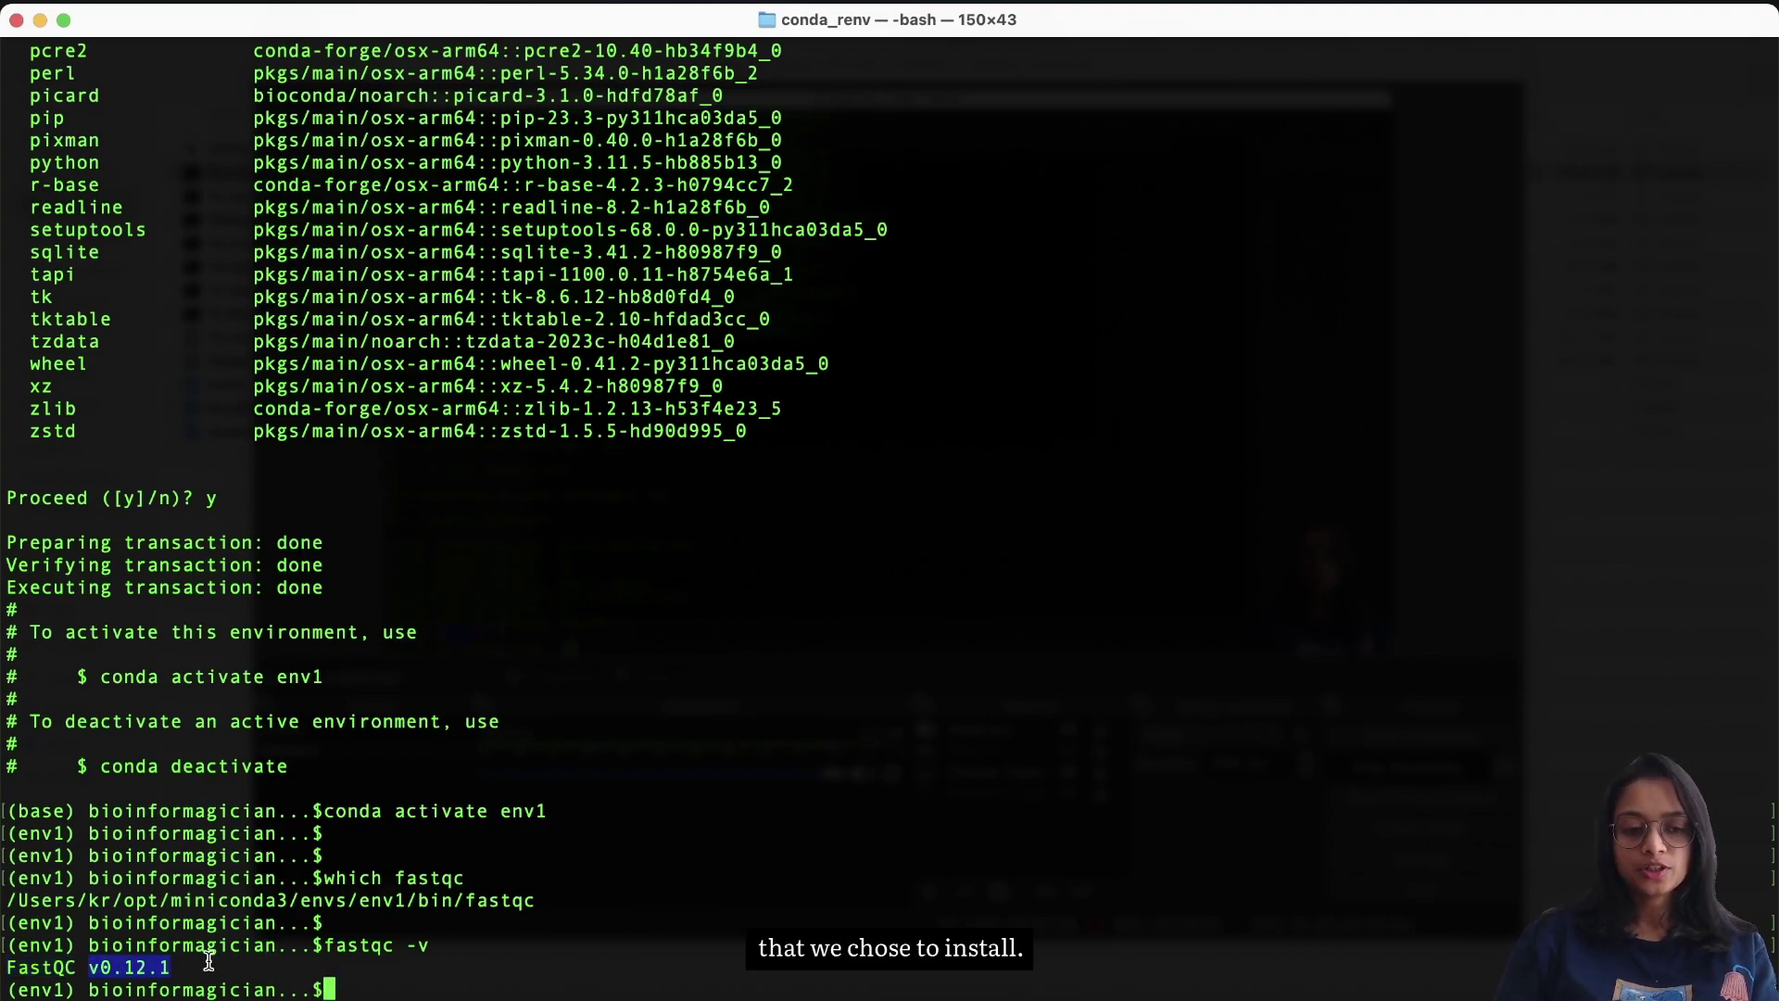
click(355, 957)
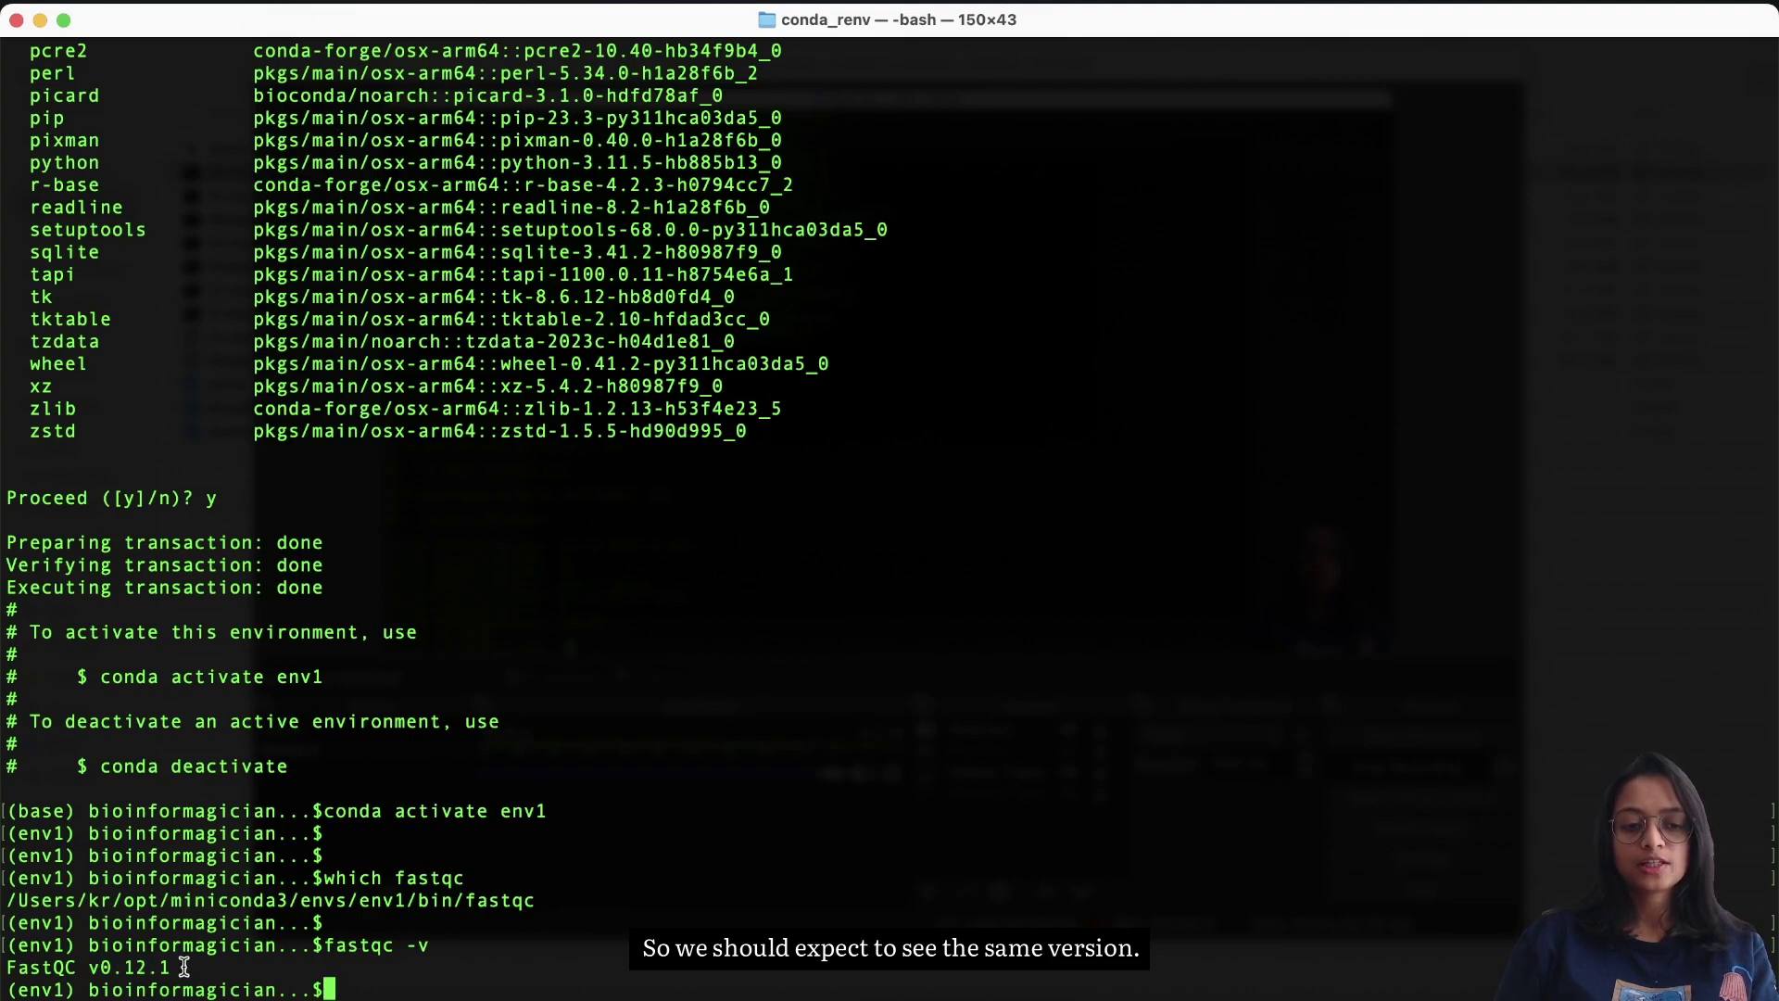
double_click(93, 967)
click(486, 962)
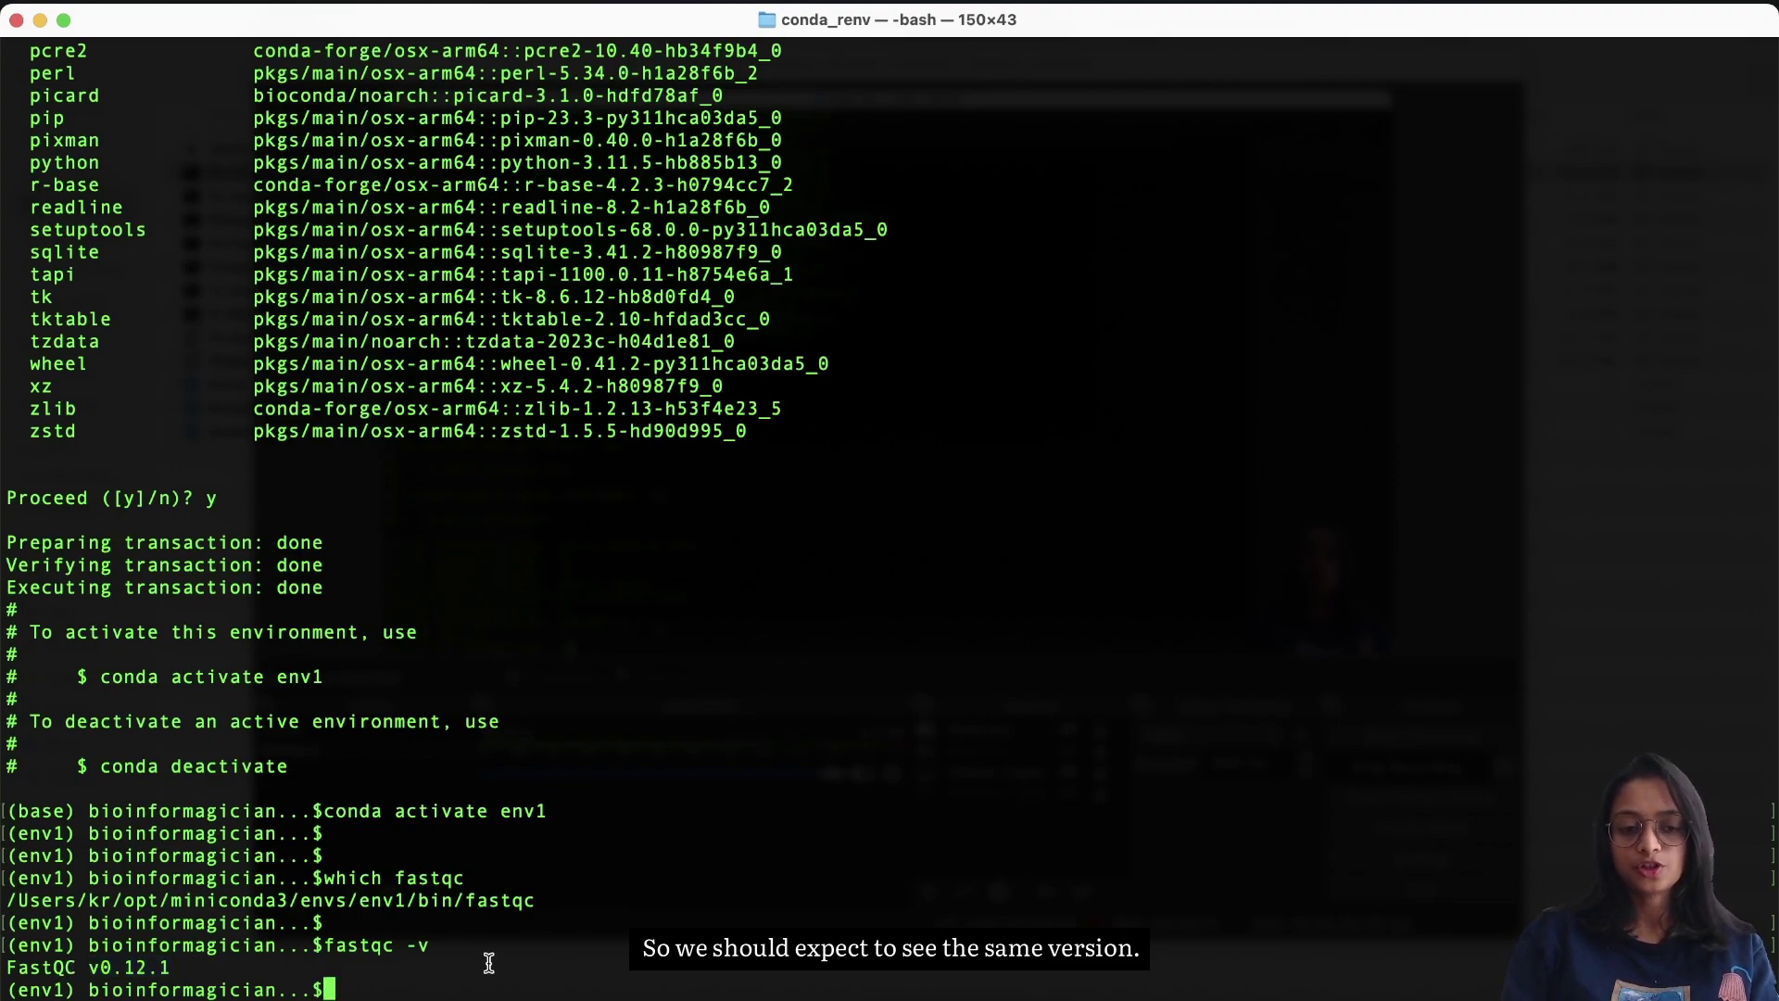
Step: Deactivate the active environment with "conda deactivate", highlight the environment name in the prompt, and add some blank prompt lines
text(conda dea)
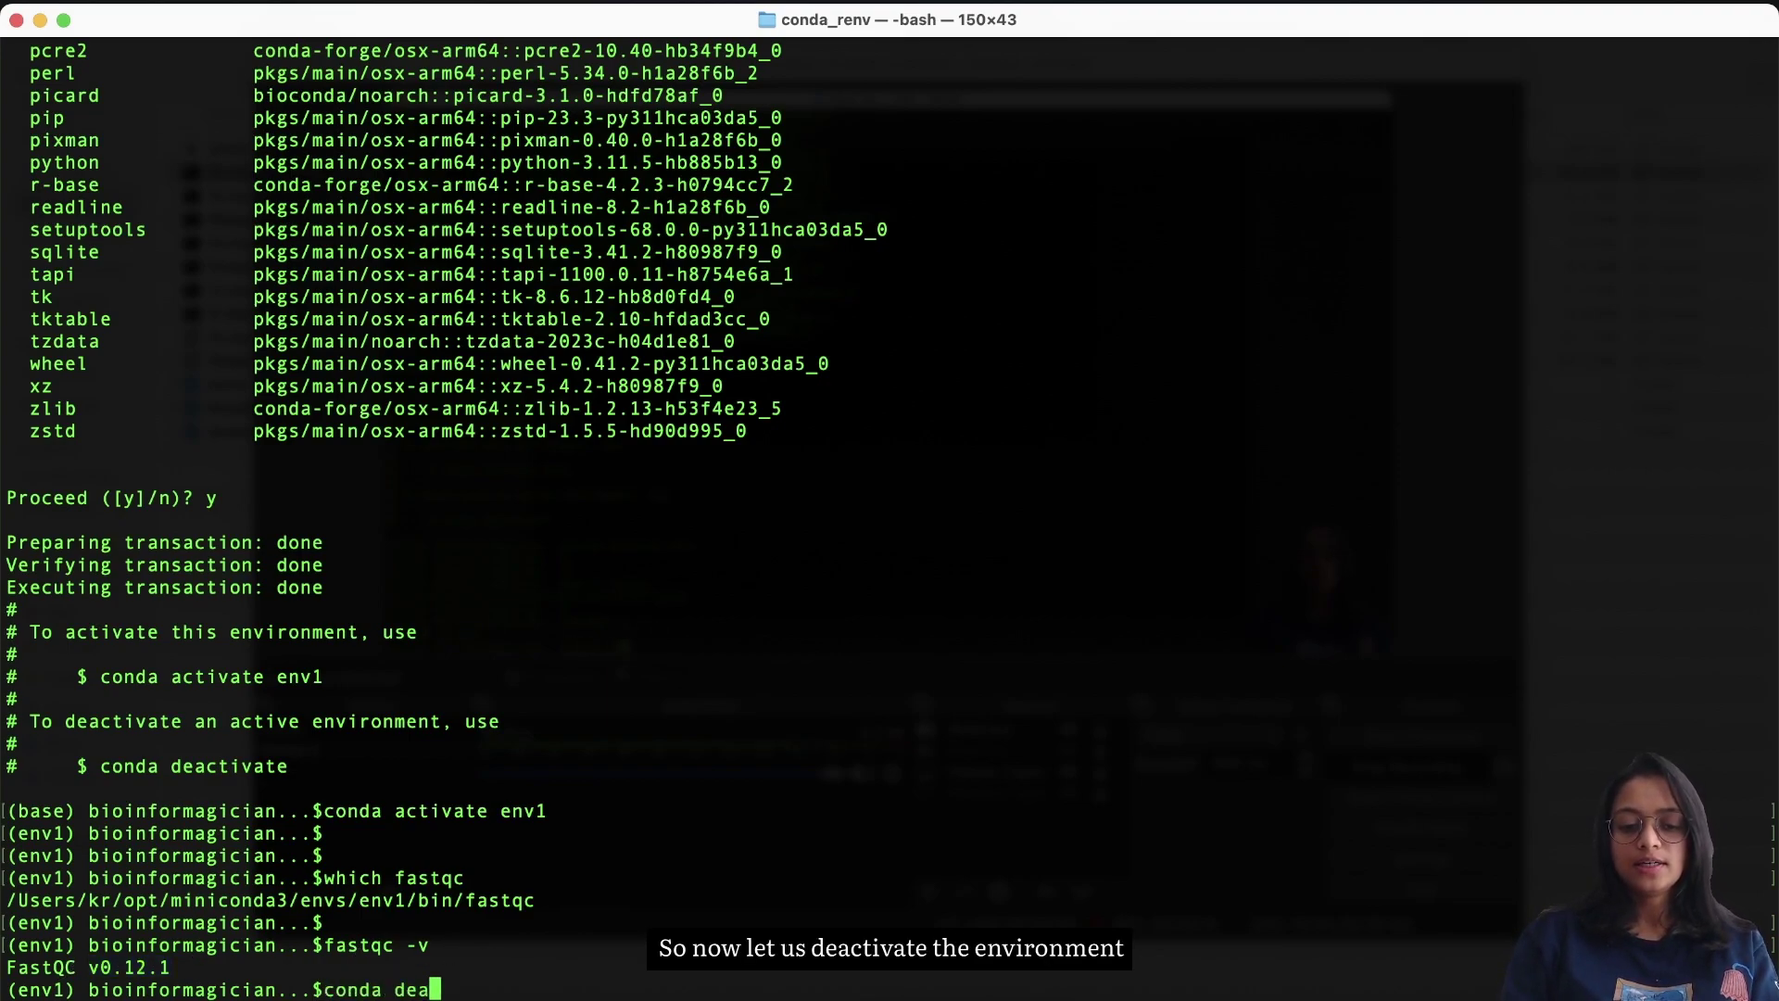
text(ctivate)
key(Return)
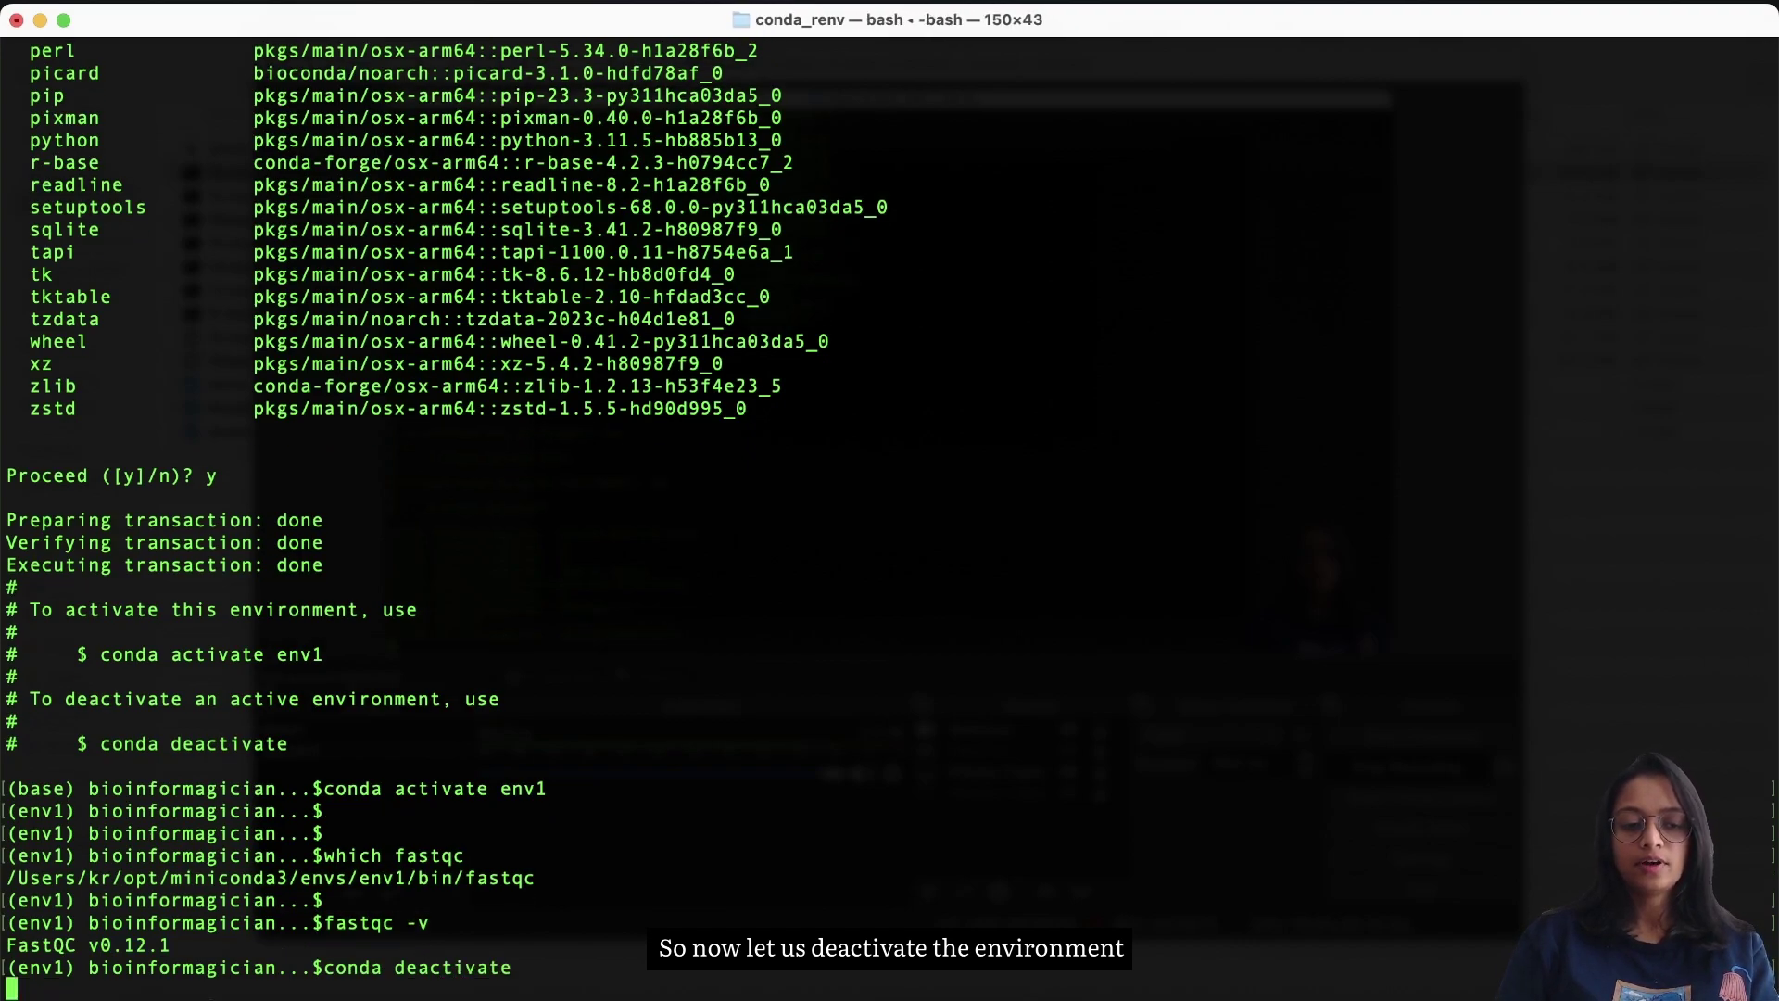
double_click(43, 988)
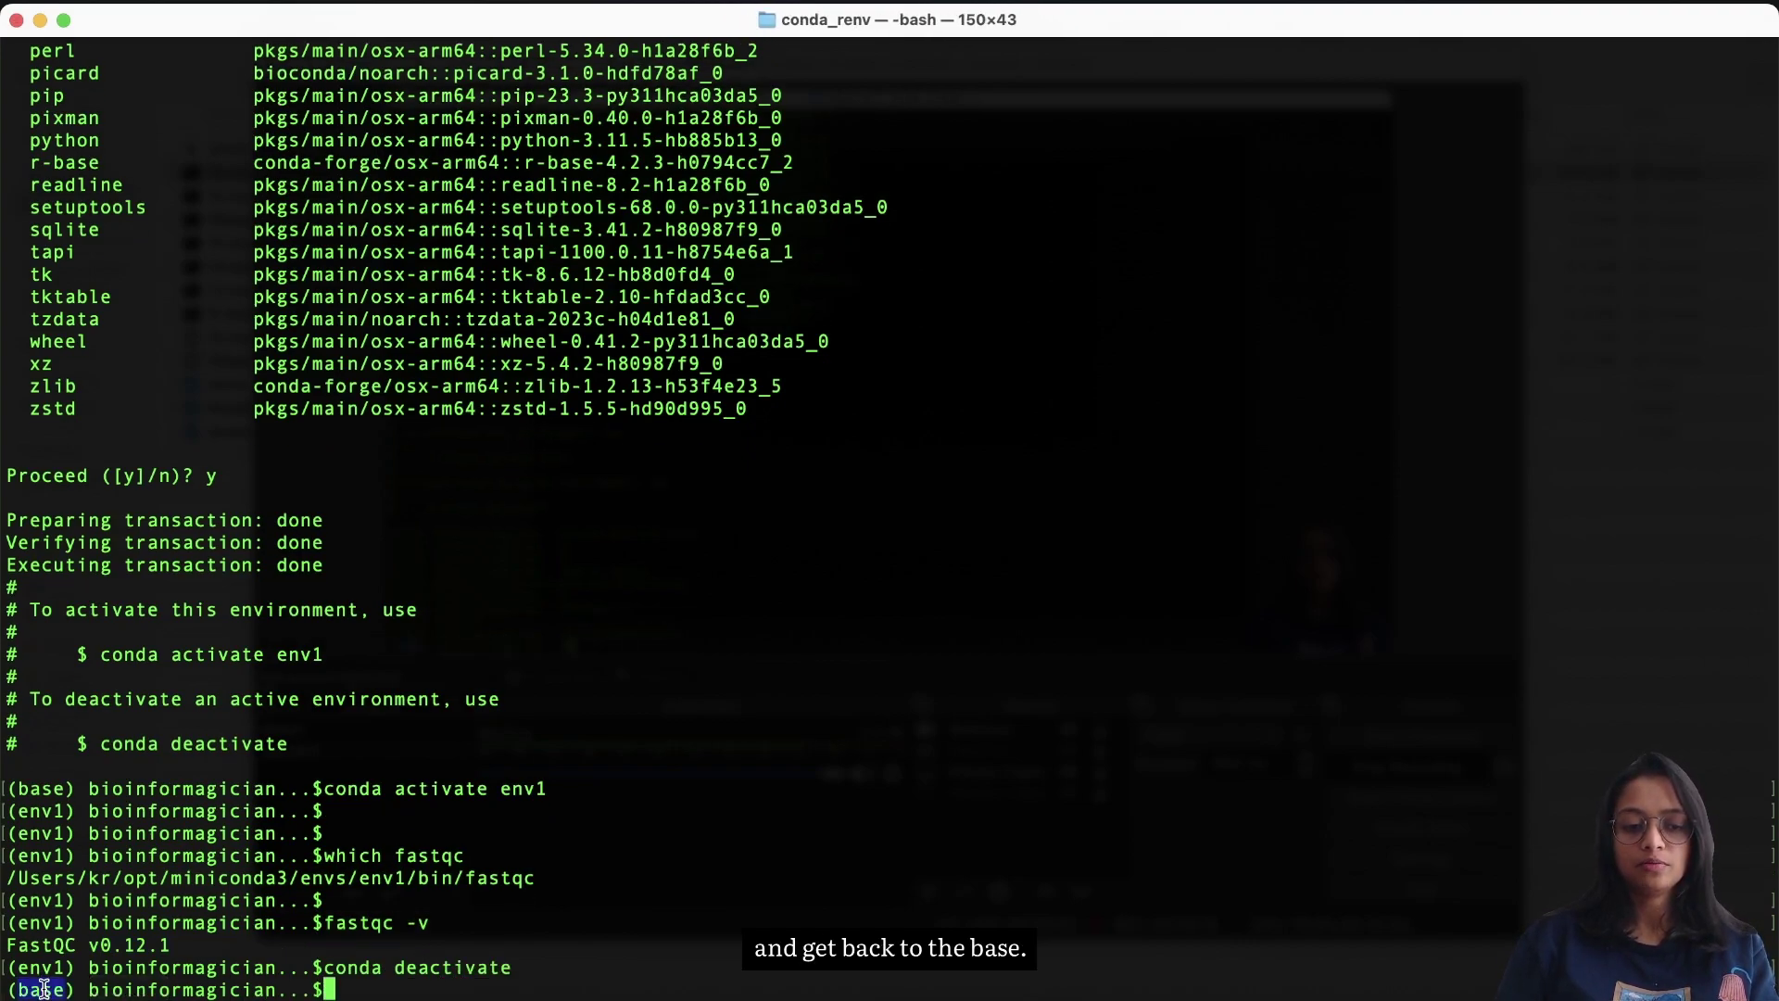
key(Return)
key(Return)
key(Return)
key(Return)
key(Return)
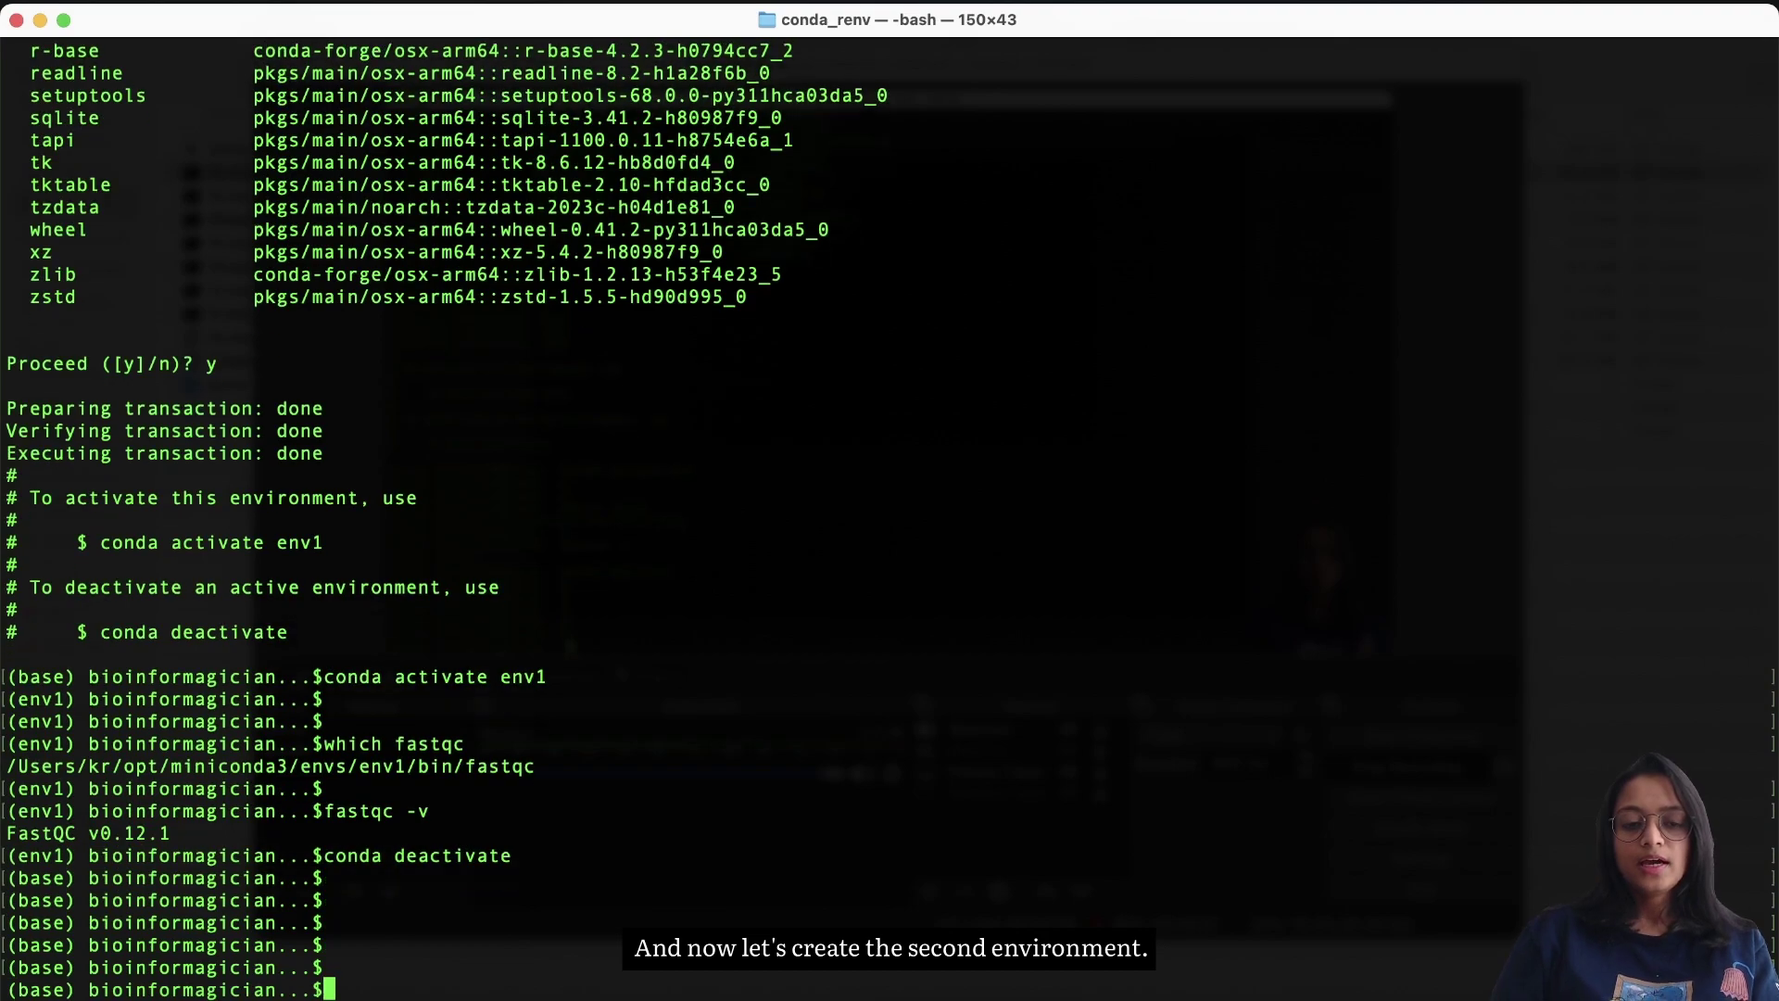
Step: Recall the earlier "conda create" command from the history and change the environment name in it to env2
key(Up)
key(Up)
key(Up)
key(Up)
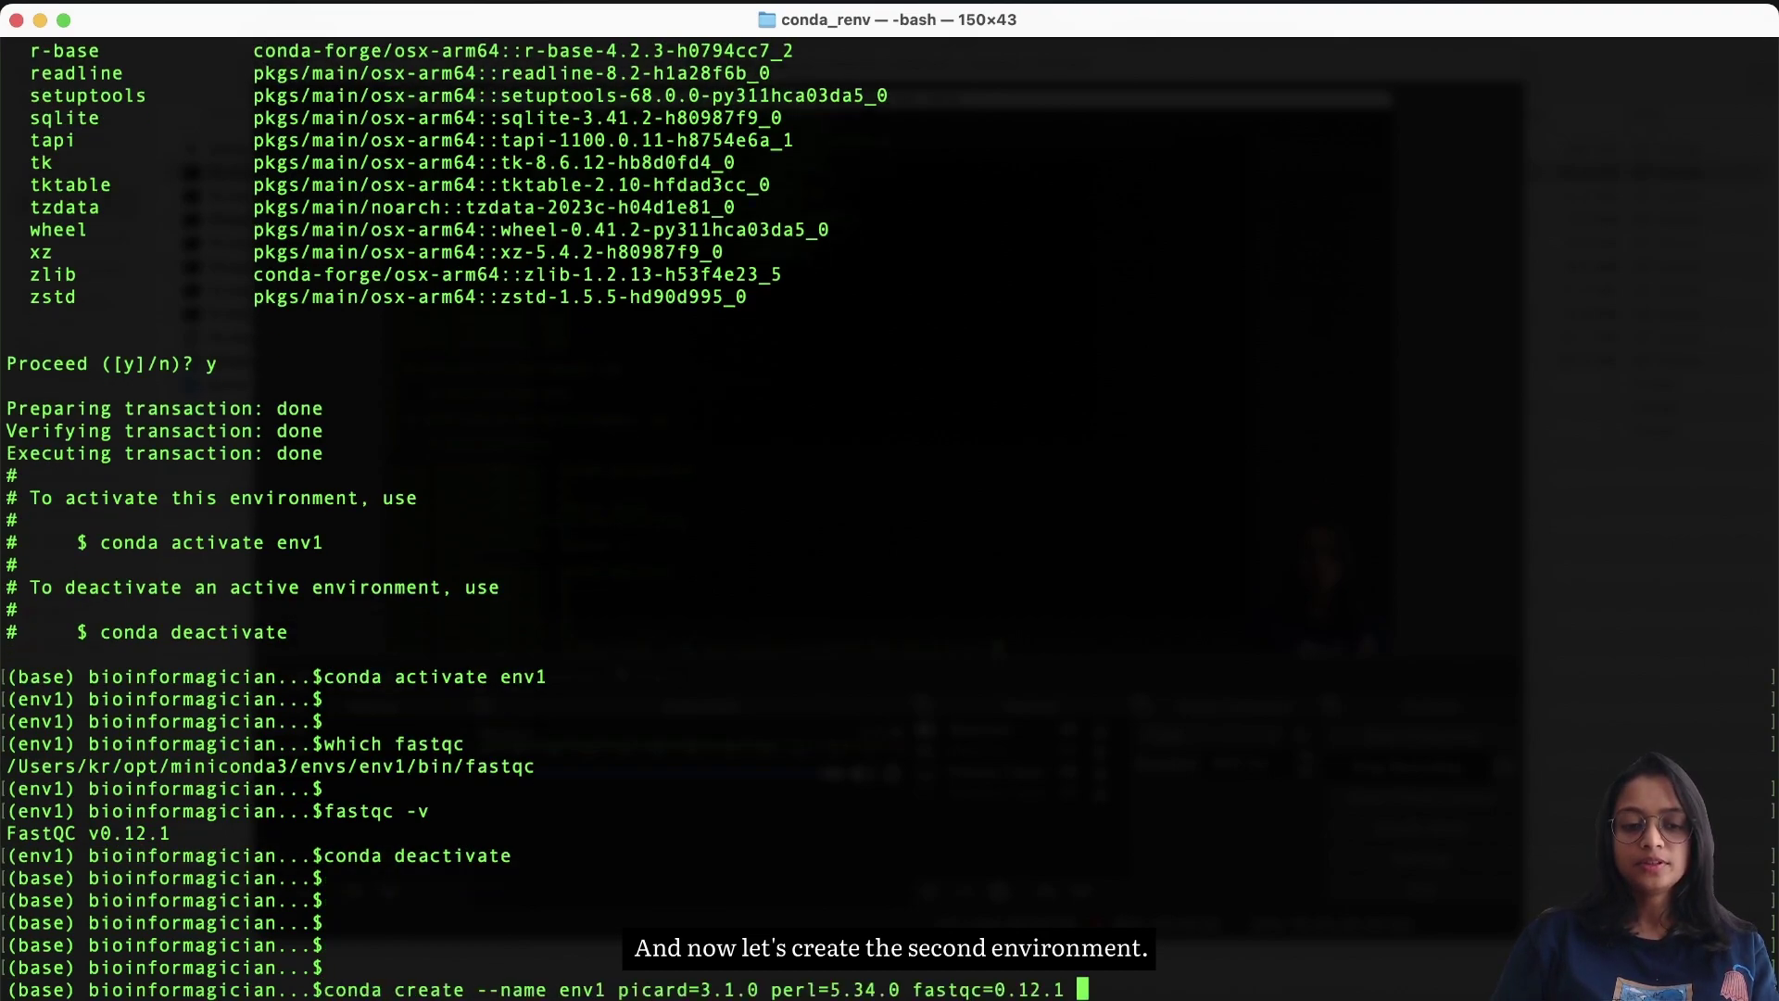
key(Left)
key(Left)
key(Left)
key(Left)
key(Left)
key(Left)
key(Left)
key(Left)
key(Left)
key(Left)
key(Left)
key(Left)
key(Left)
key(Left)
key(Left)
key(Left)
key(Left)
key(Left)
key(Left)
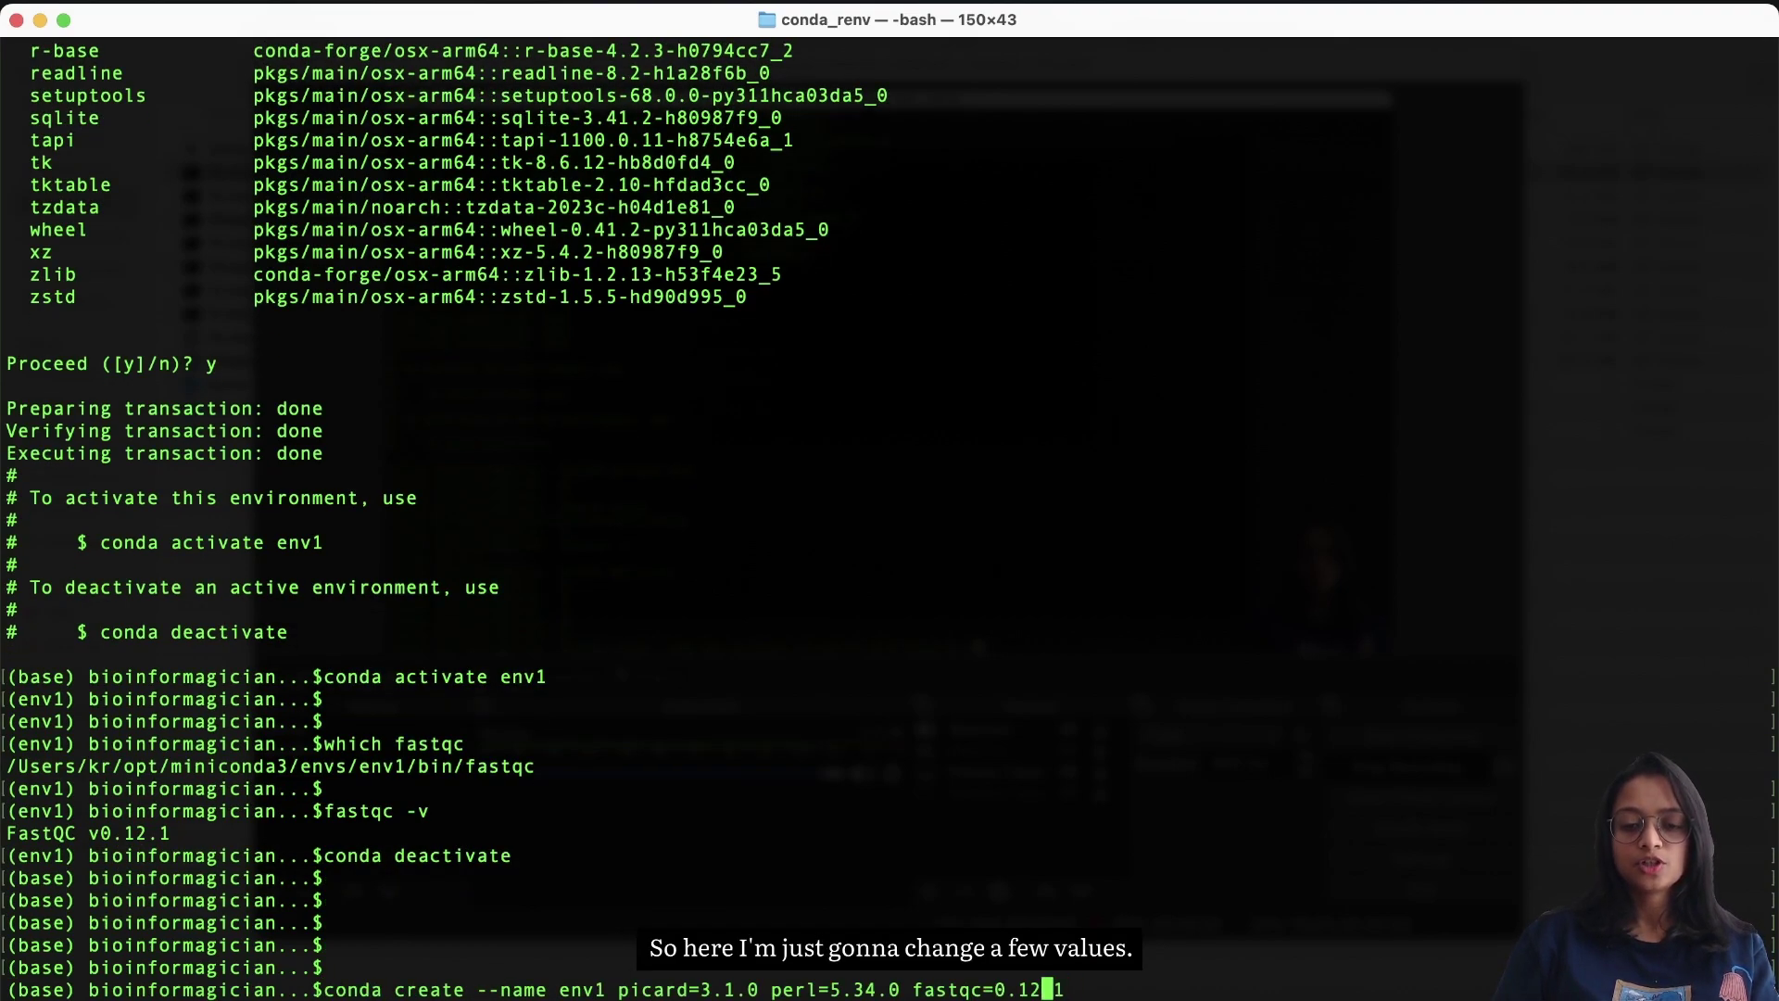
key(Left)
key(Left)
key(Left)
key(Left)
key(Left)
key(Left)
key(Left)
key(Left)
key(Left)
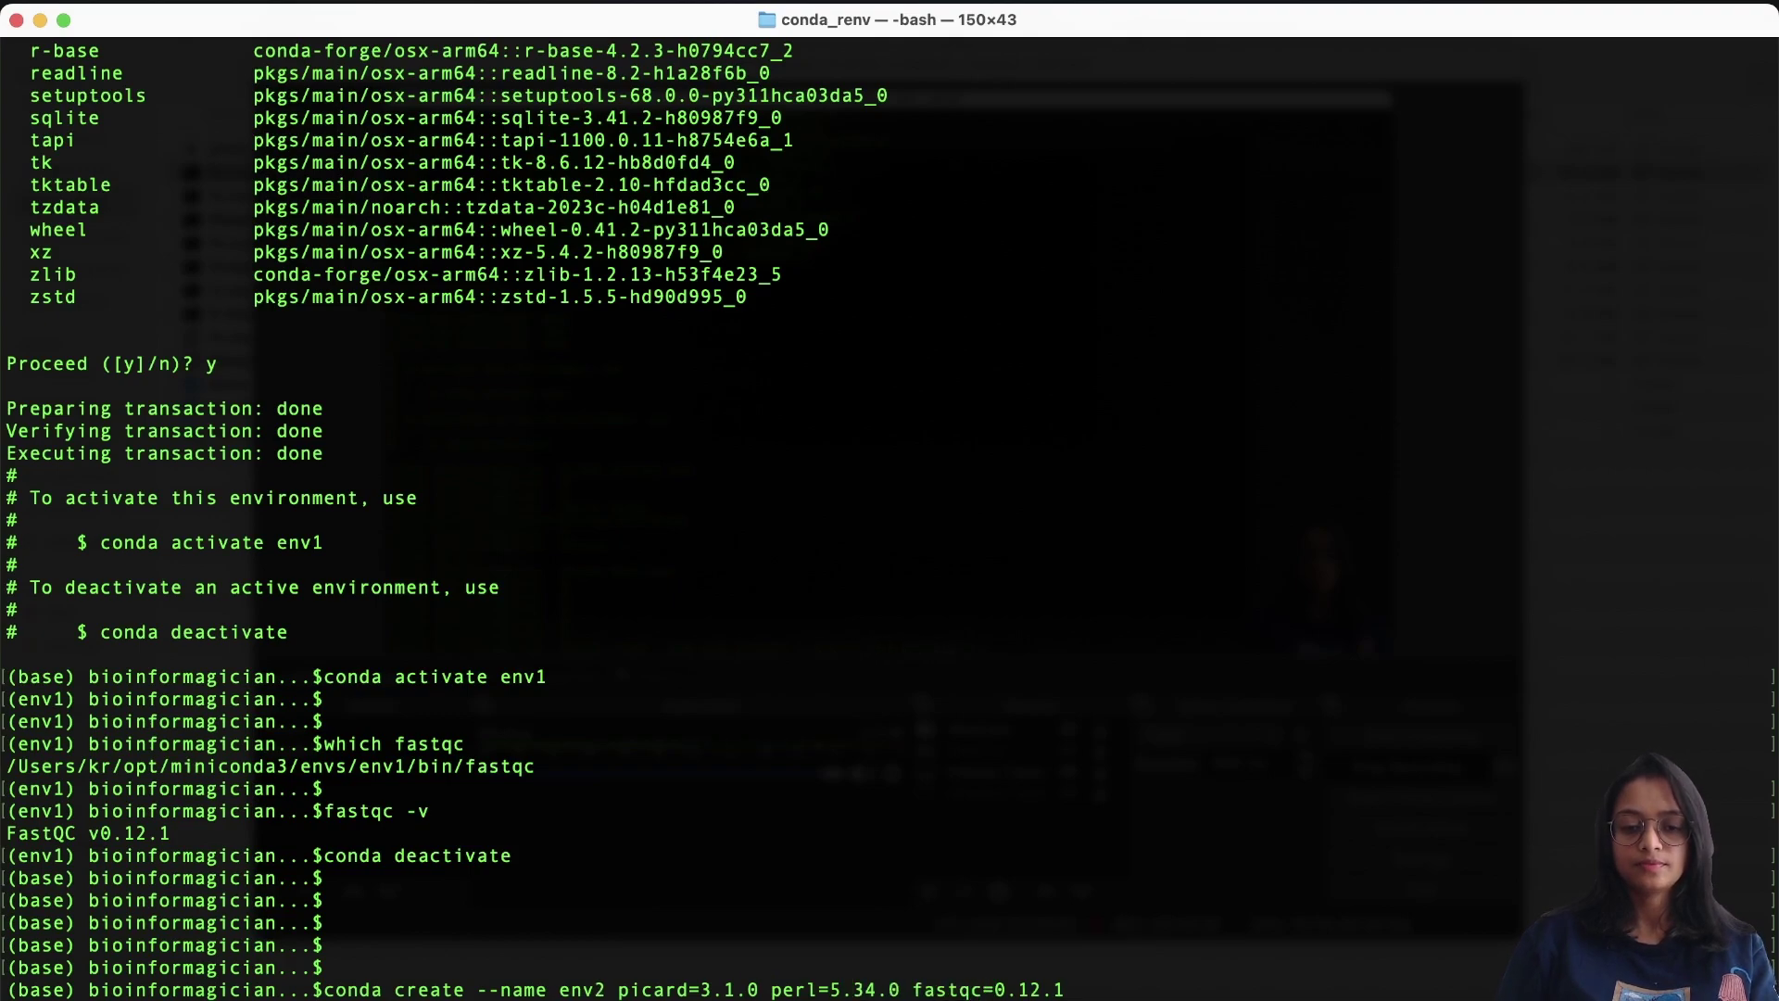
Step: Set the Picard version to 3.0.0 and the Perl version to 5.32.1 in the recalled create command
key(BackSpace)
text(0)
key(Right)
key(Right)
key(Right)
key(Right)
key(Right)
key(Right)
key(Right)
key(Right)
key(Right)
key(Right)
key(Right)
key(Right)
key(Right)
key(Right)
key(BackSpace)
key(BackSpace)
key(BackSpace)
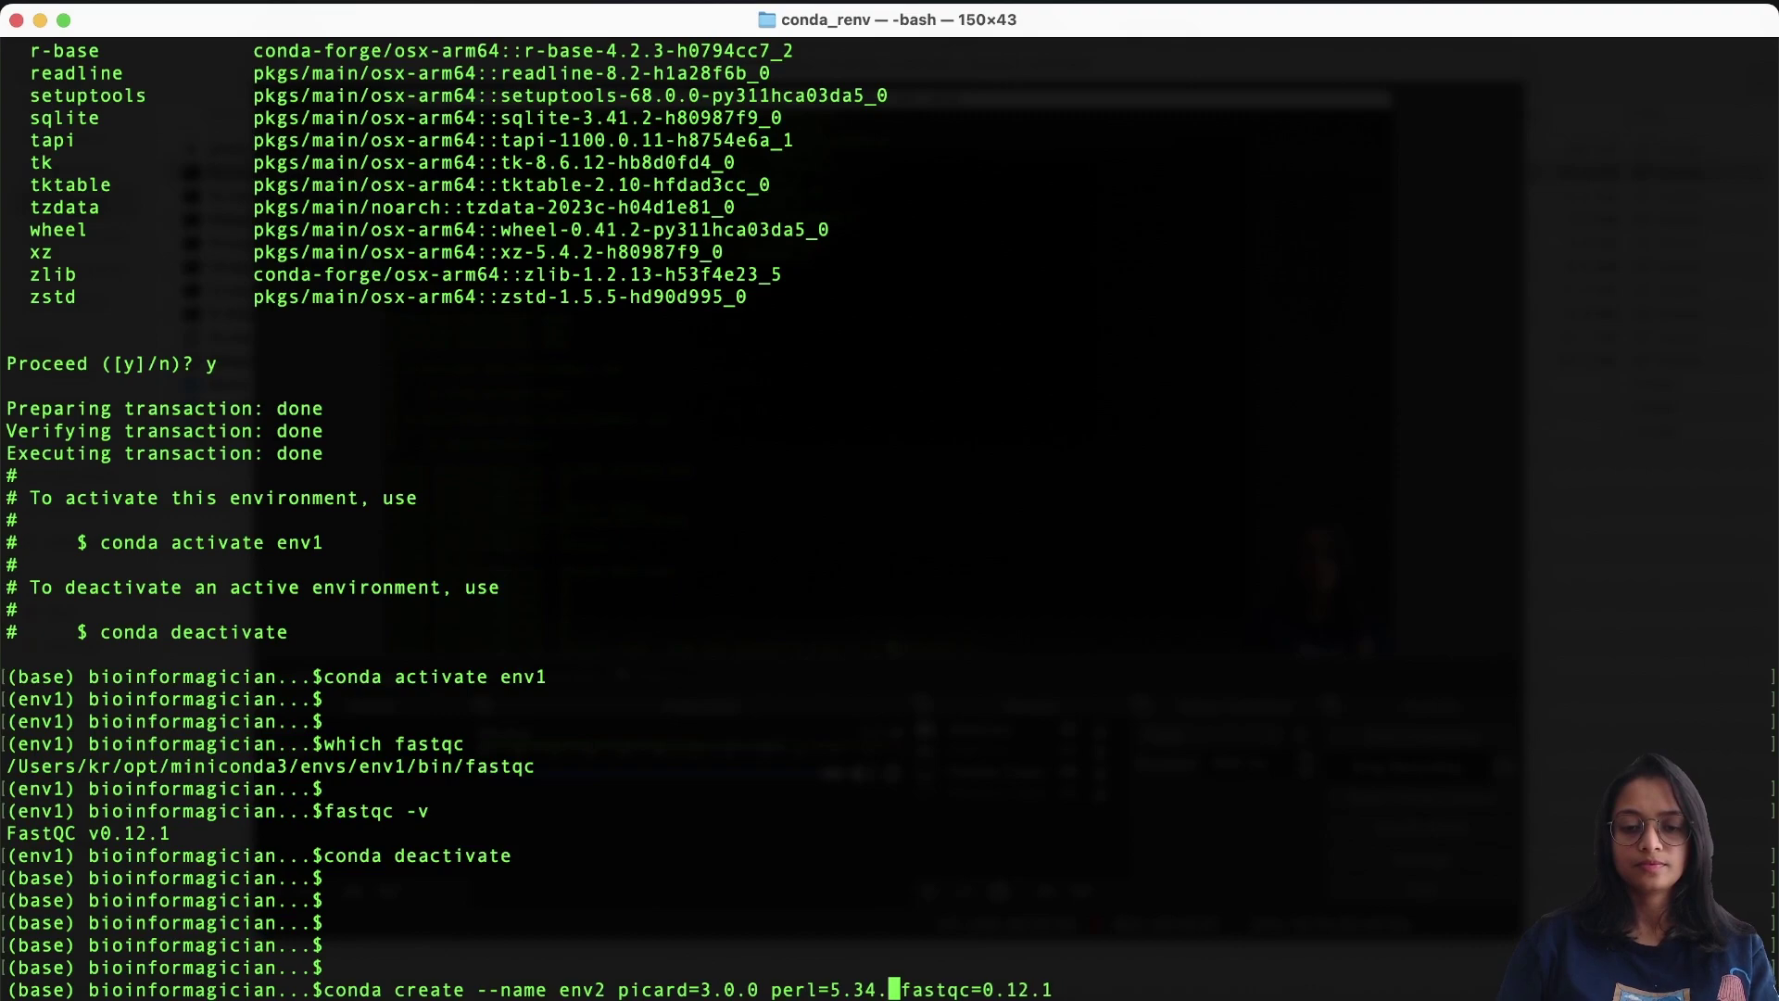
text(2.1)
Step: Set the FastQC version to 0.11.2 at the end of the create command for env2
key(Right)
key(Right)
key(Right)
key(Right)
key(Right)
key(Right)
key(Right)
key(Right)
key(Right)
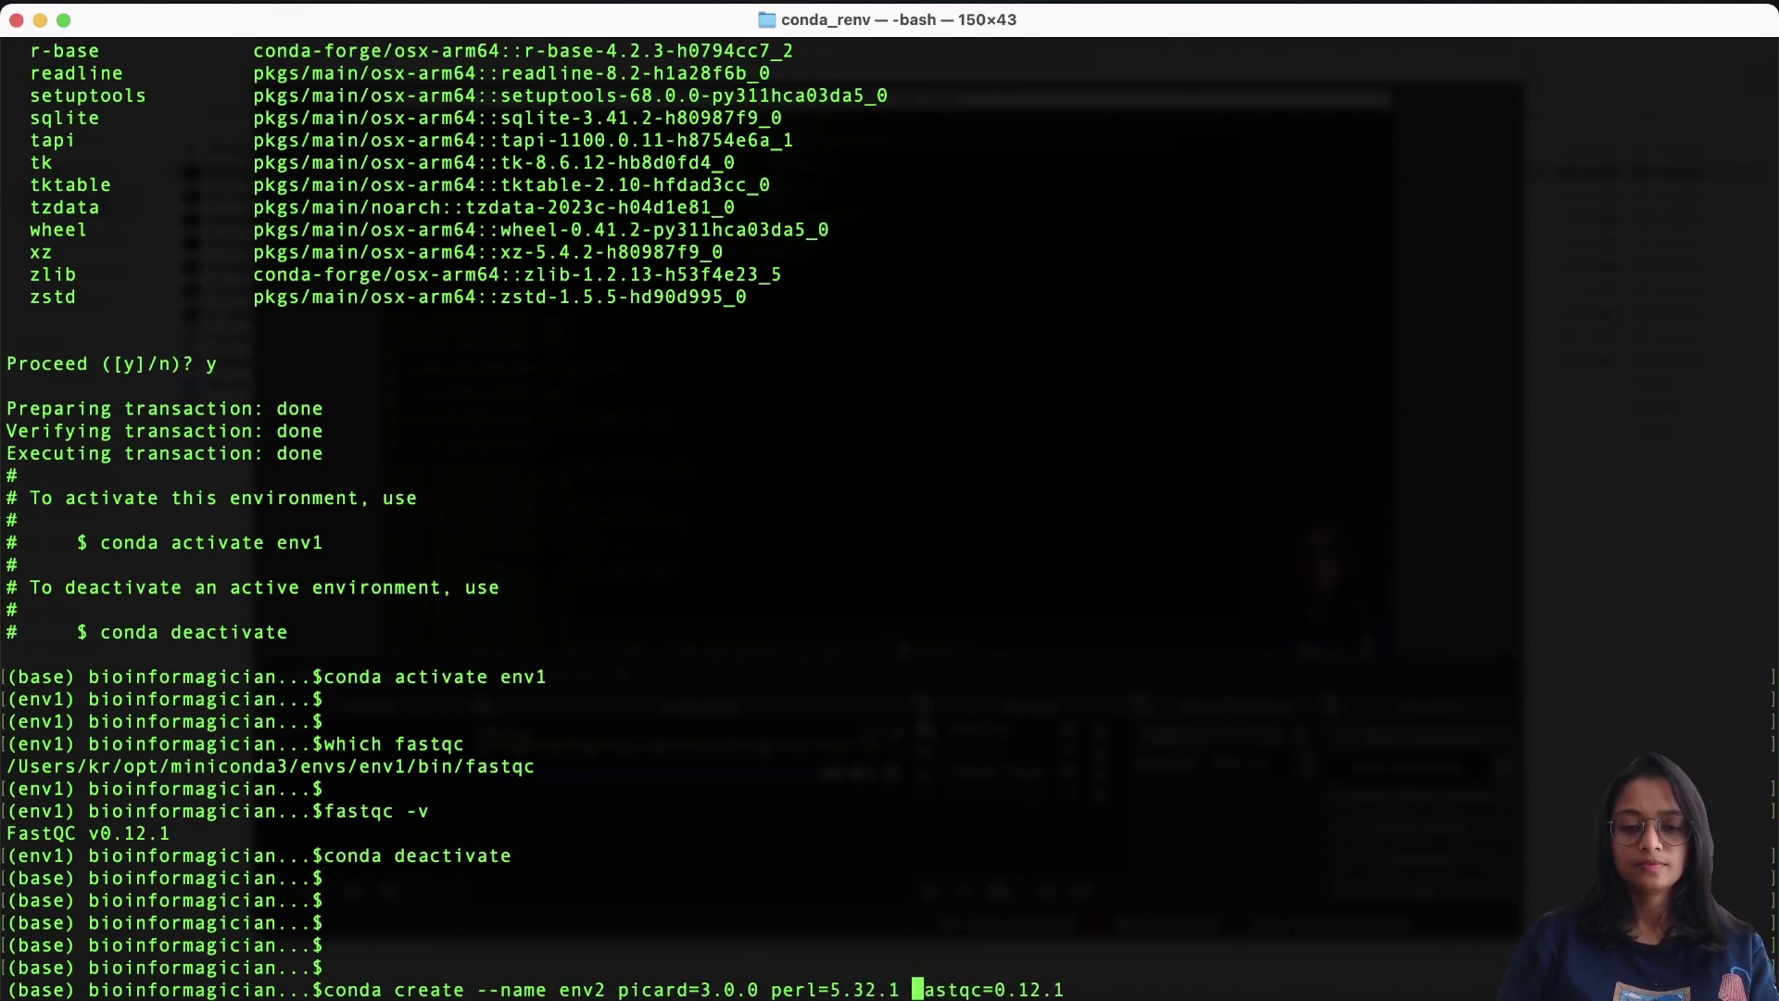
key(Right)
key(Right)
key(Right)
key(Right)
key(Right)
key(BackSpace)
key(BackSpace)
key(BackSpace)
text(1.2)
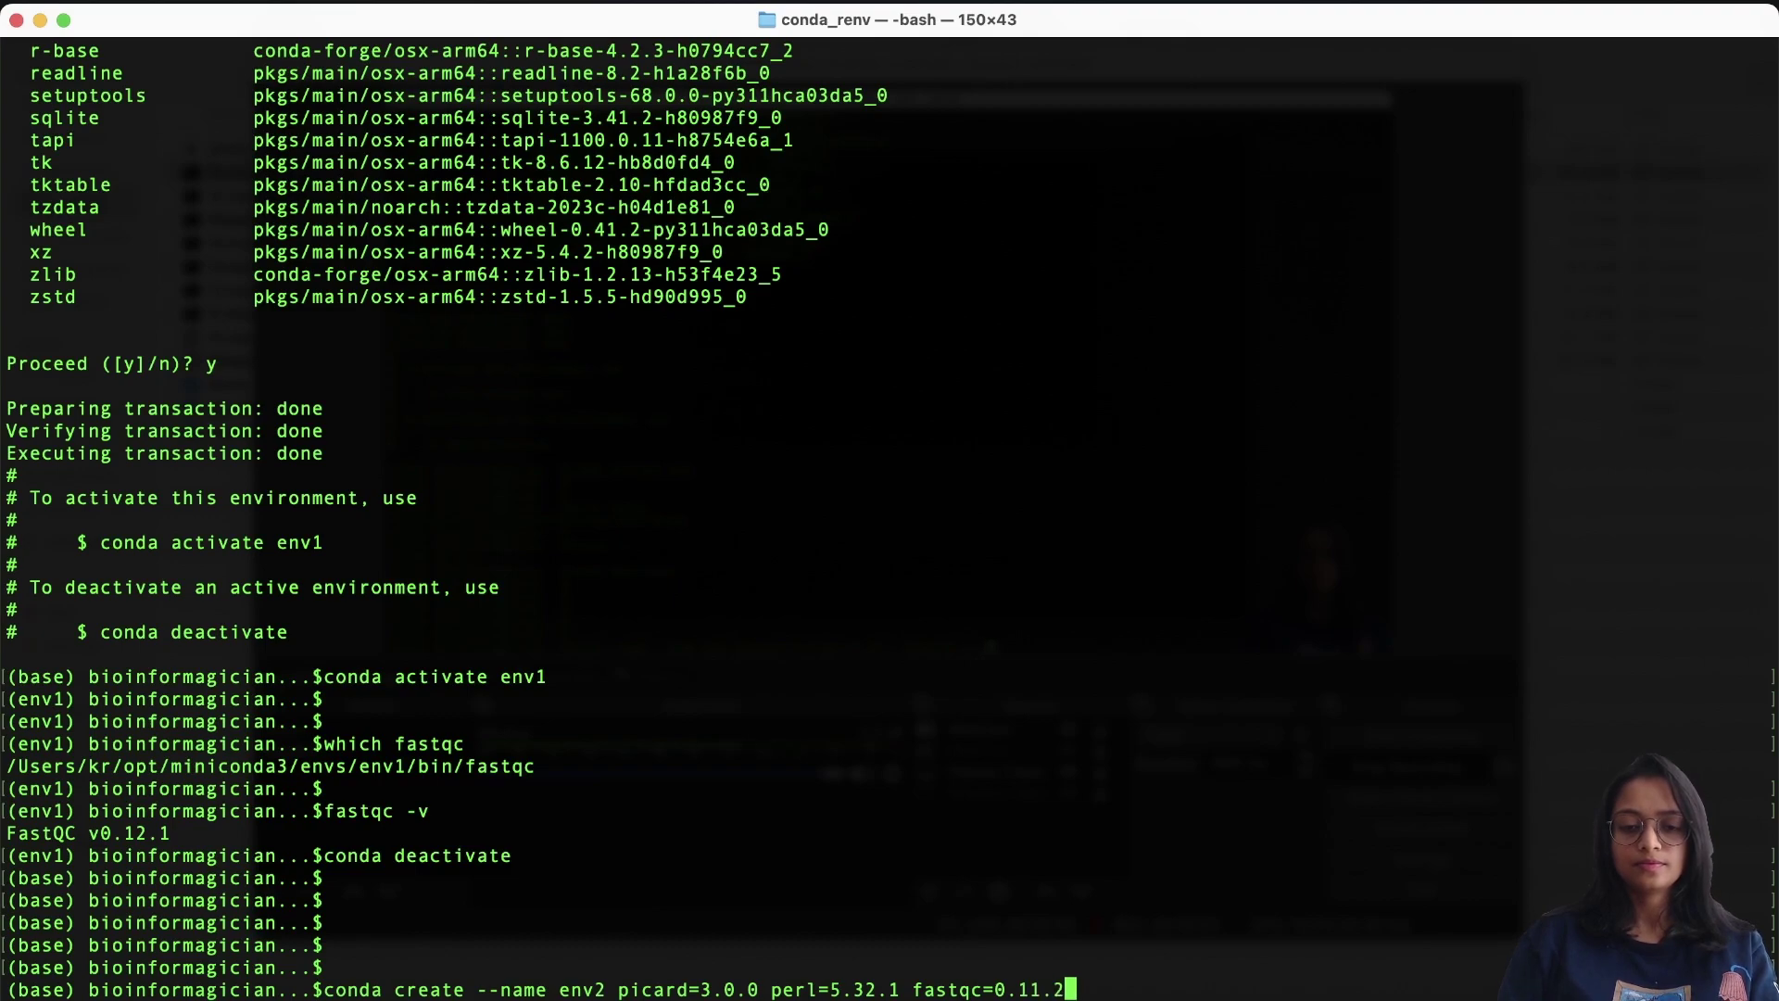
Step: Run the create command for env2 and accept the listed package installation with "y"
key(Return)
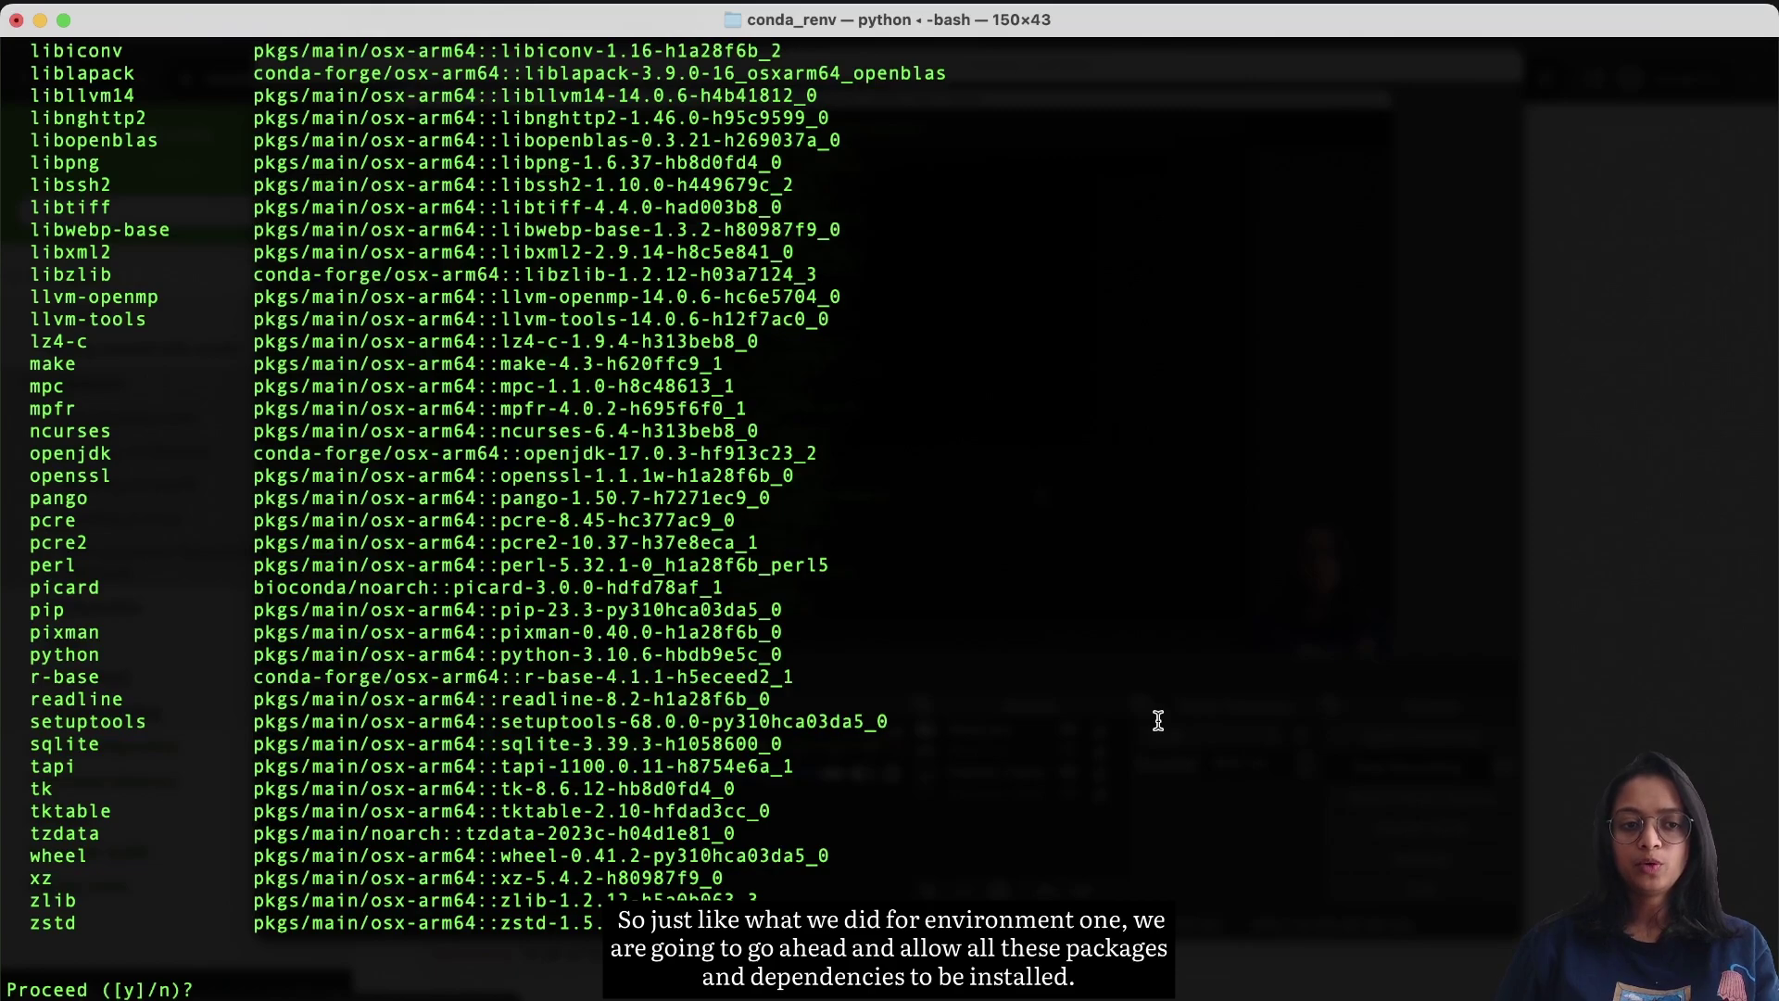
text(y)
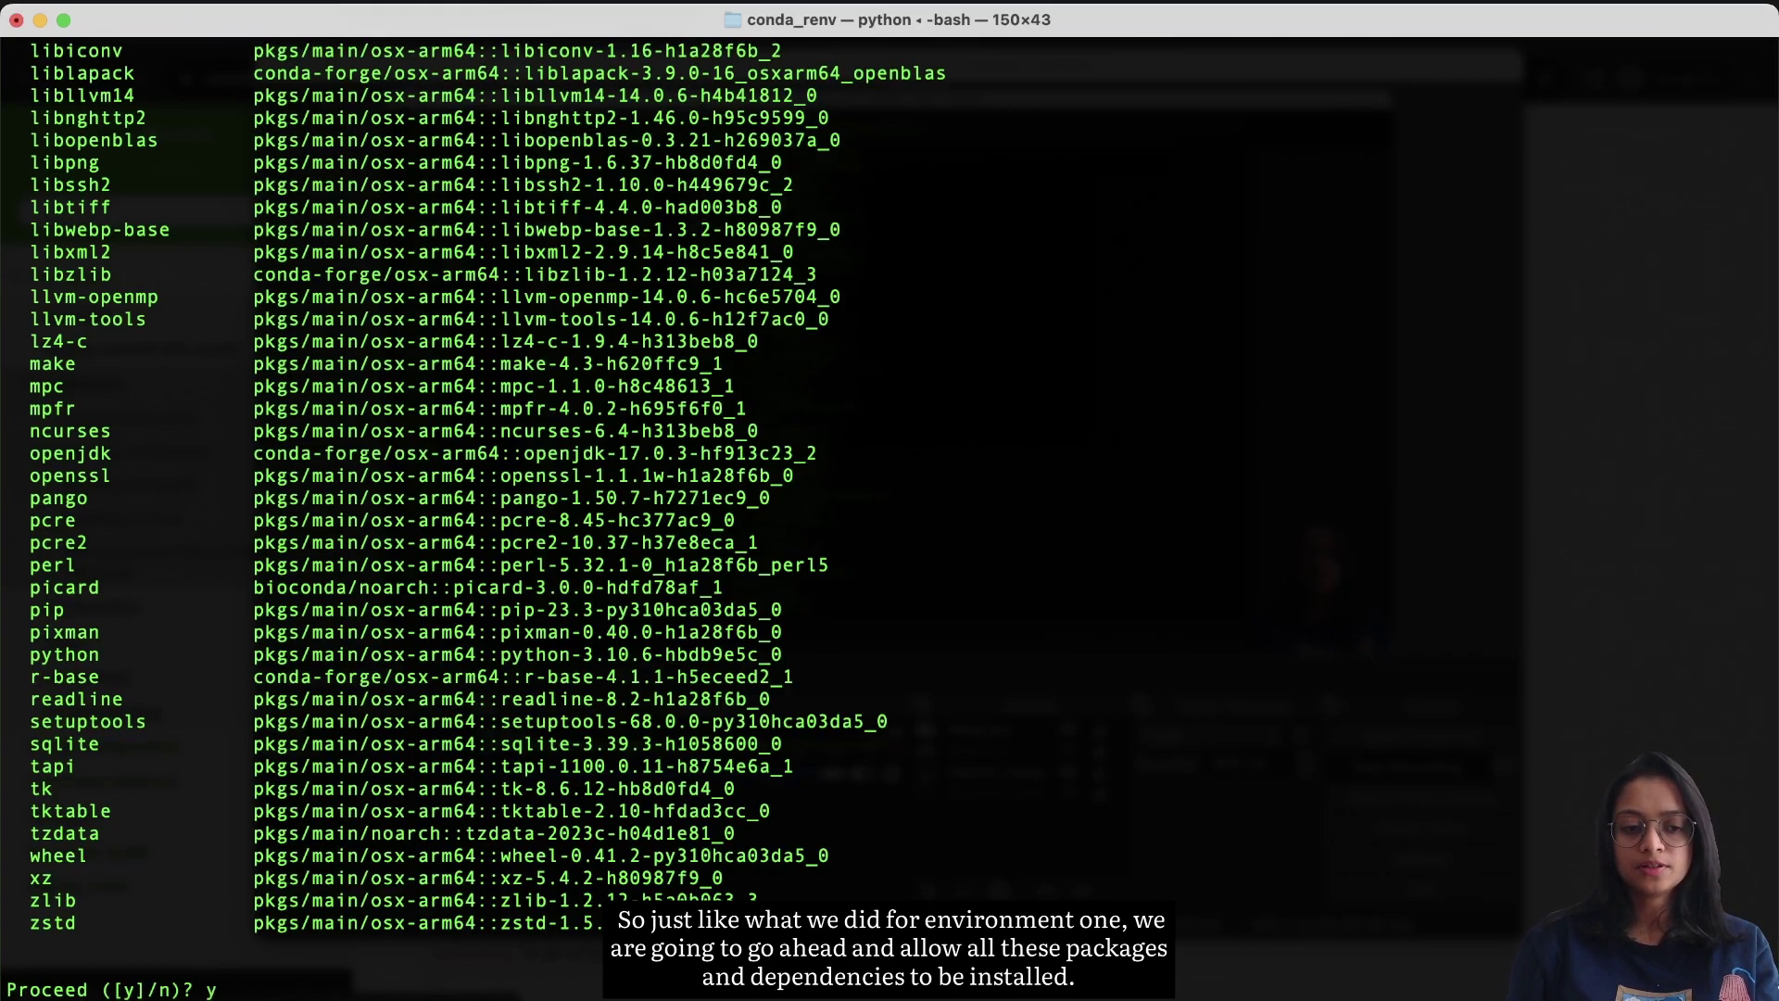
key(Return)
key(Return)
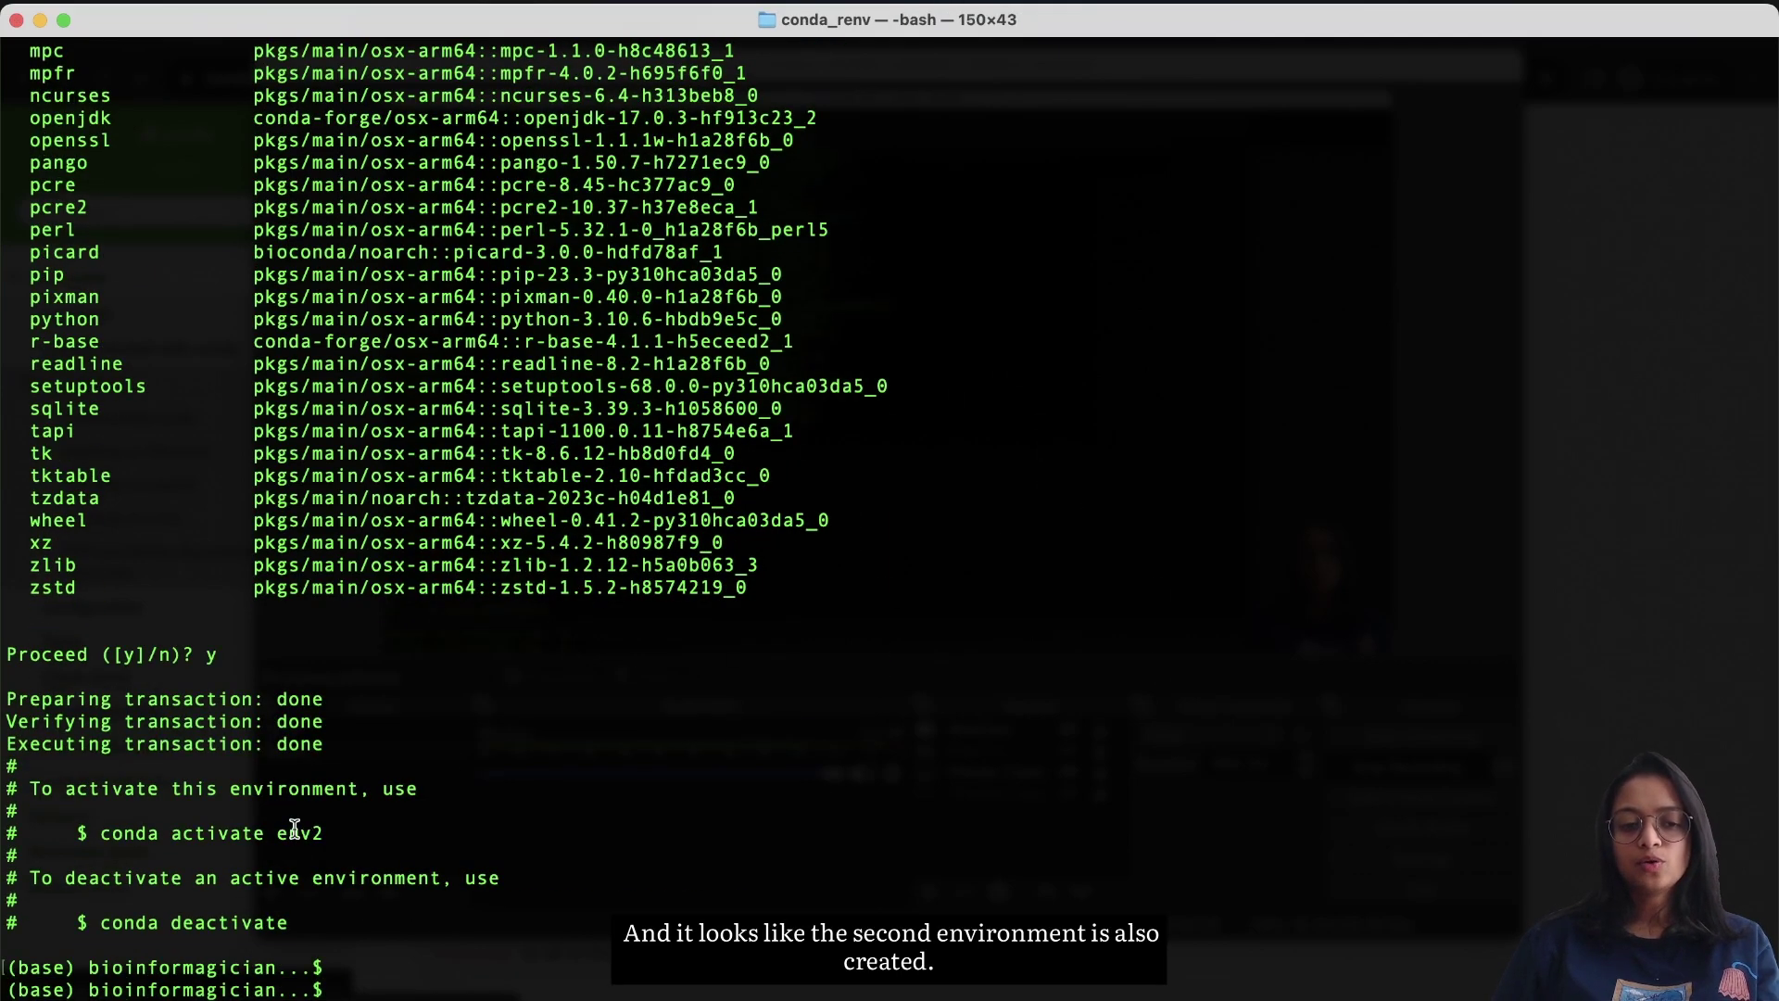
Step: Activate the second environment with "conda activate env2" and highlight the environment name in the earlier prompt
text(conda )
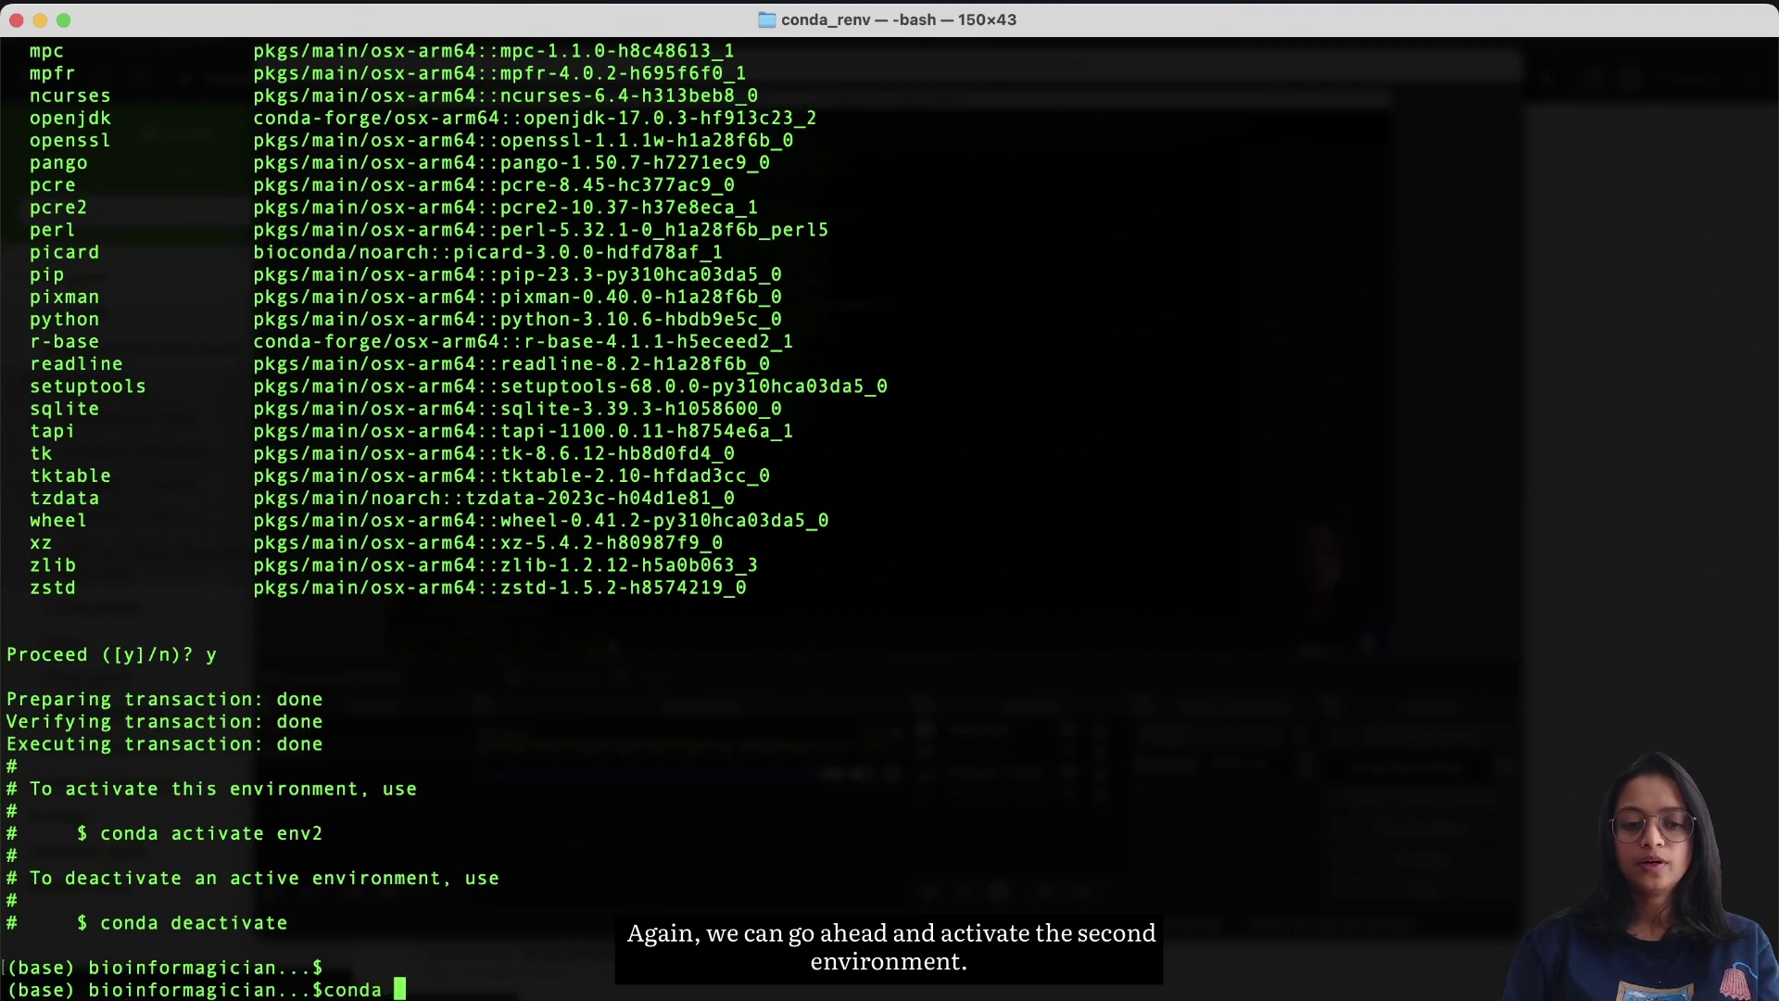
text(activate env)
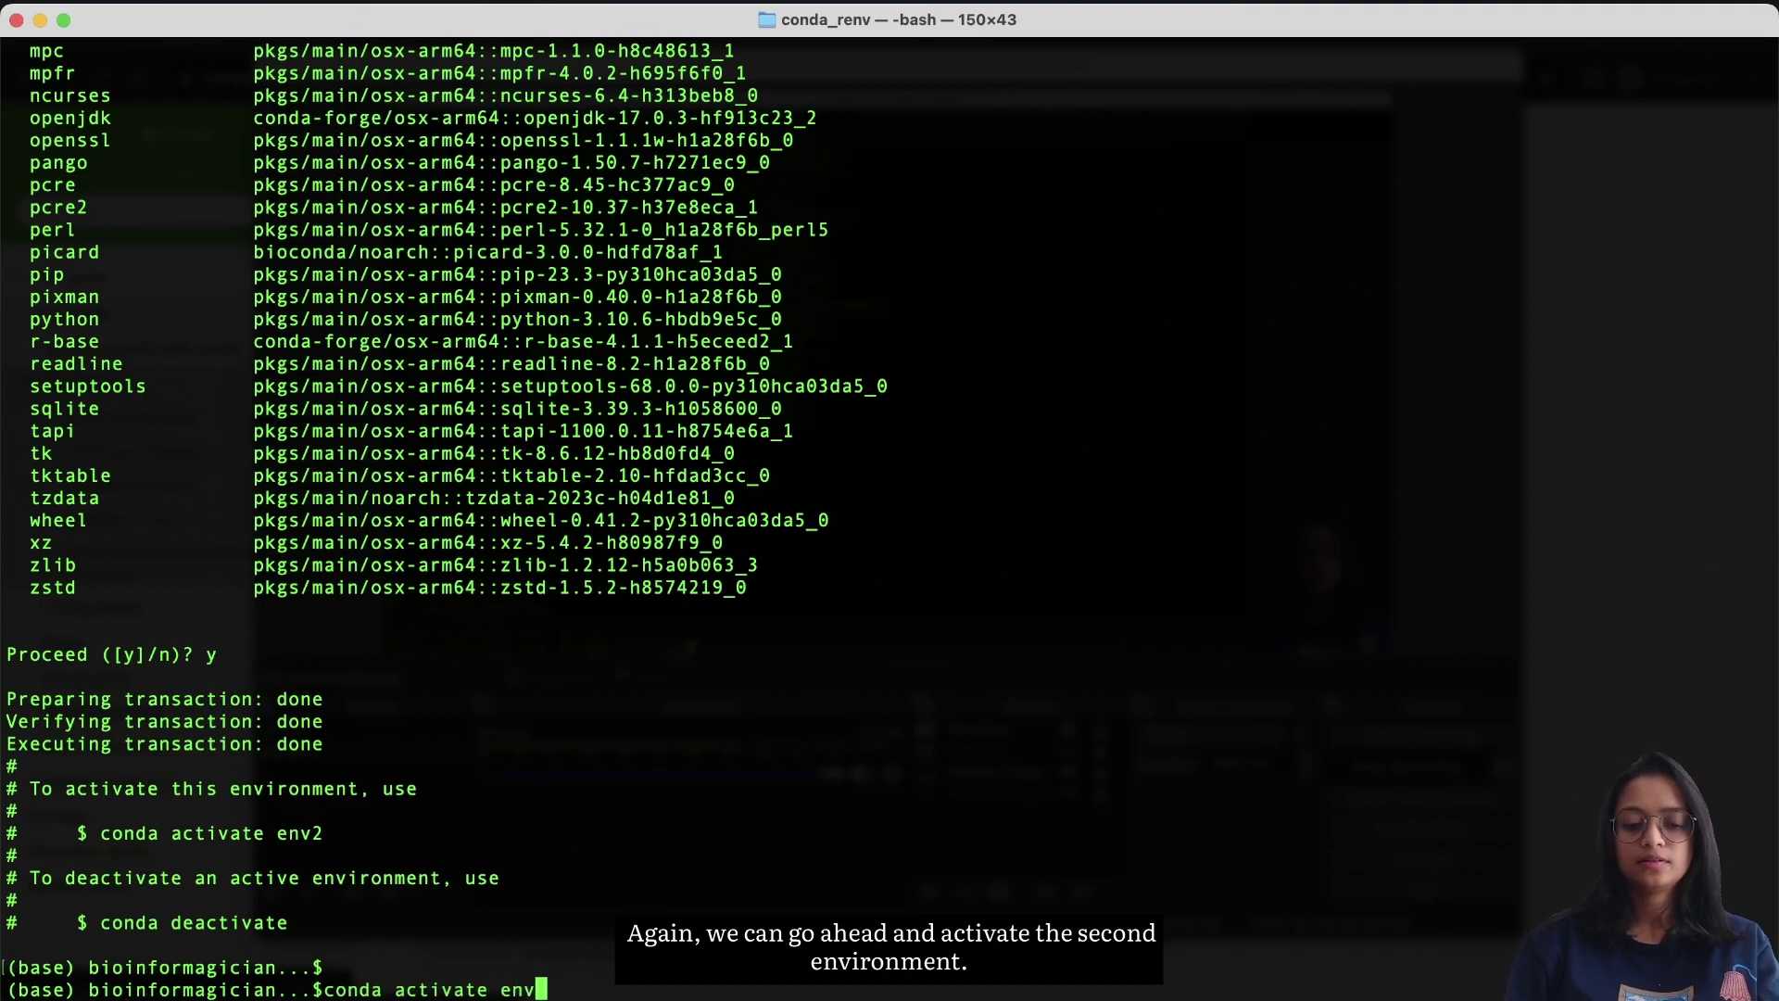
text(2)
key(Return)
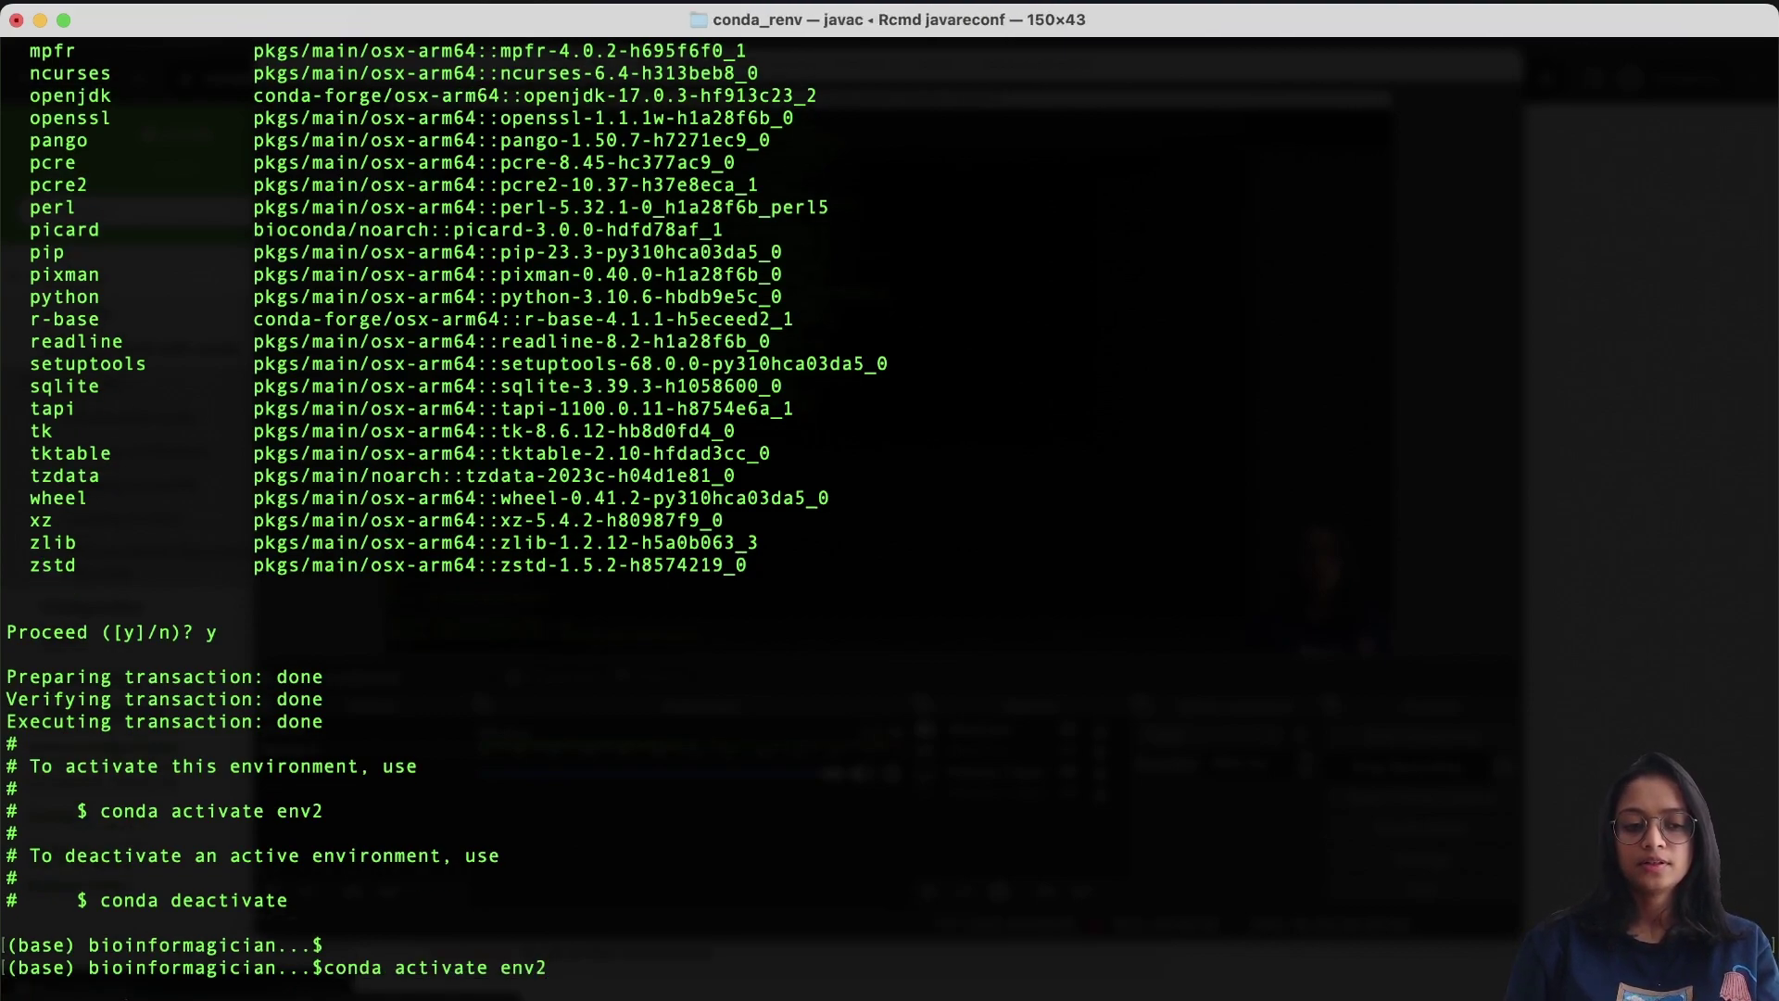
key(Return)
key(Return)
double_click(41, 923)
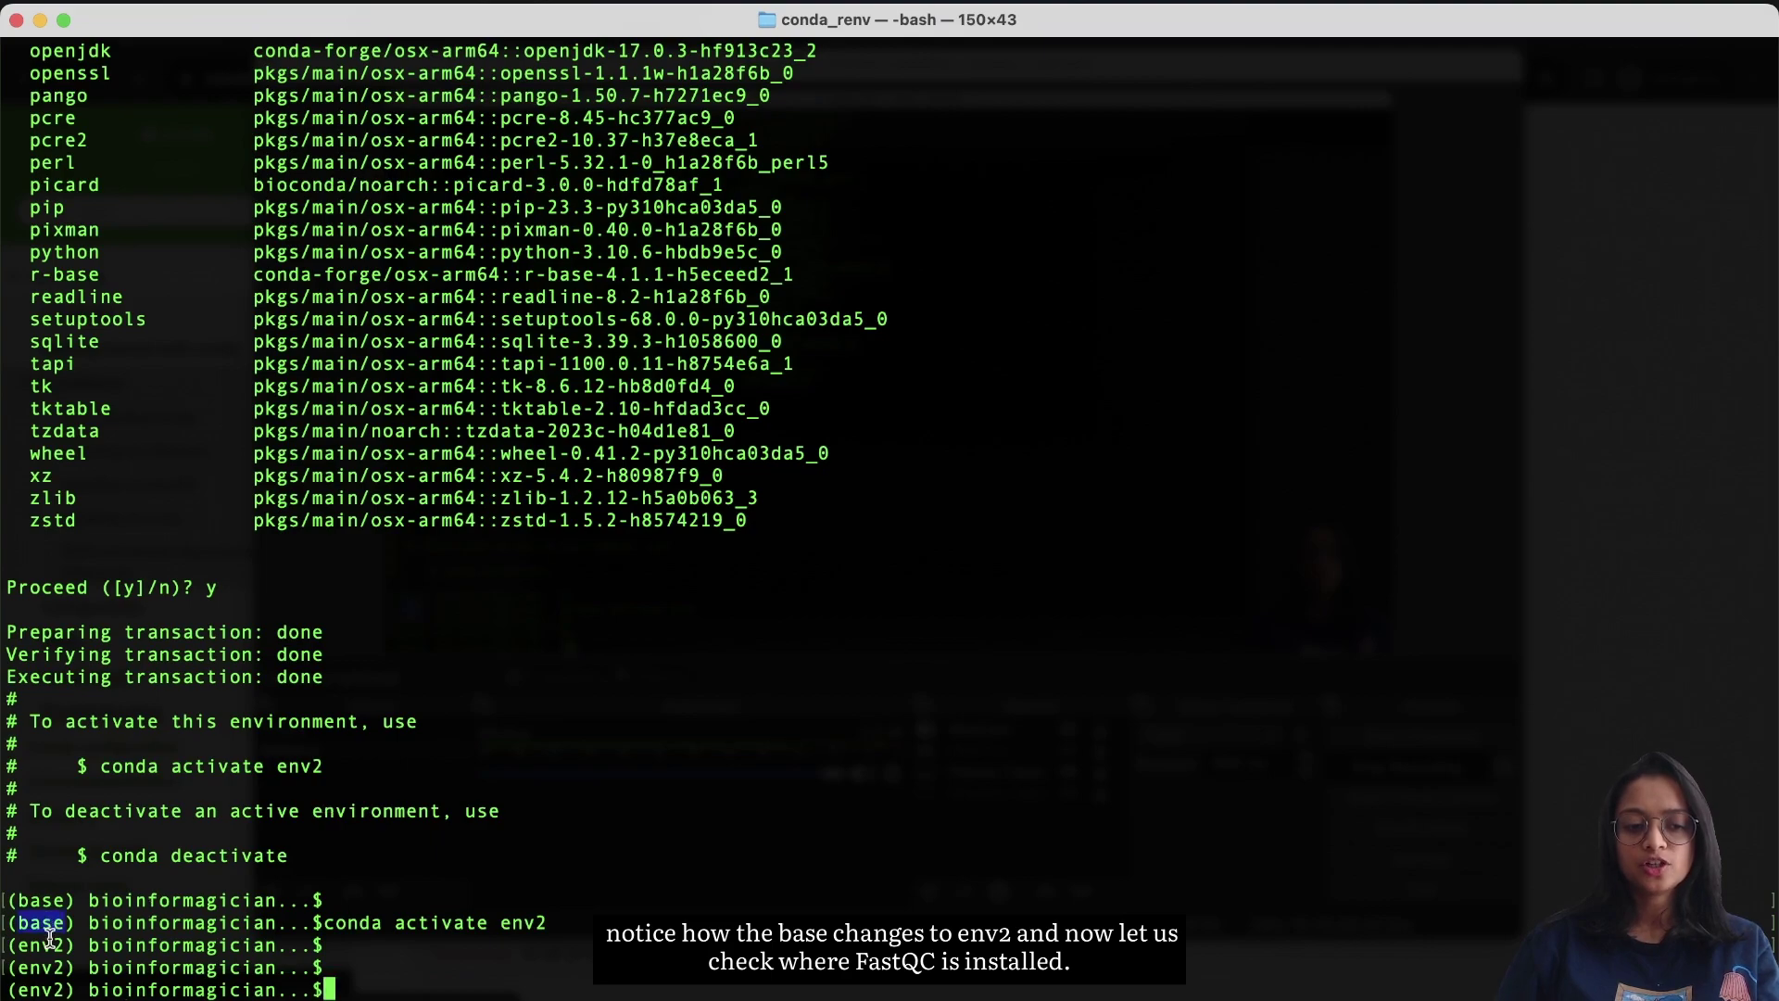
click(48, 936)
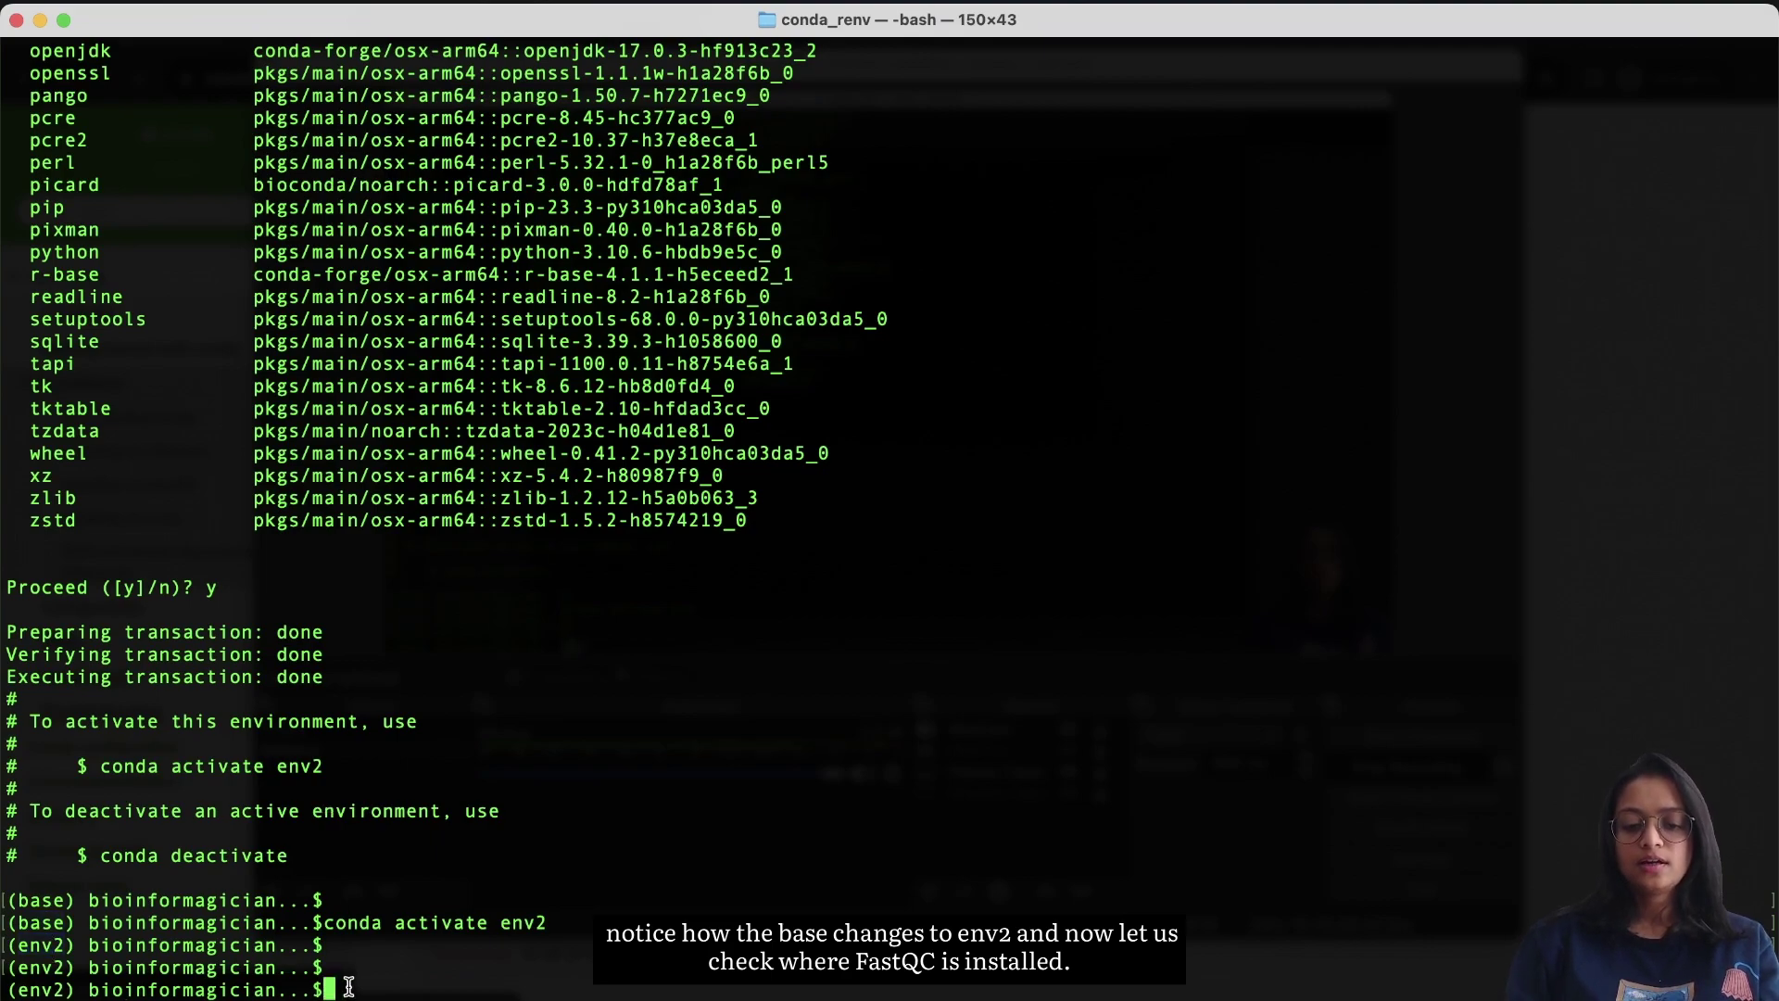
Step: Check where FastQC is installed in the active environment with "which fastqc", highlighting the Miniconda and environment folders in the path
text(which fastqc)
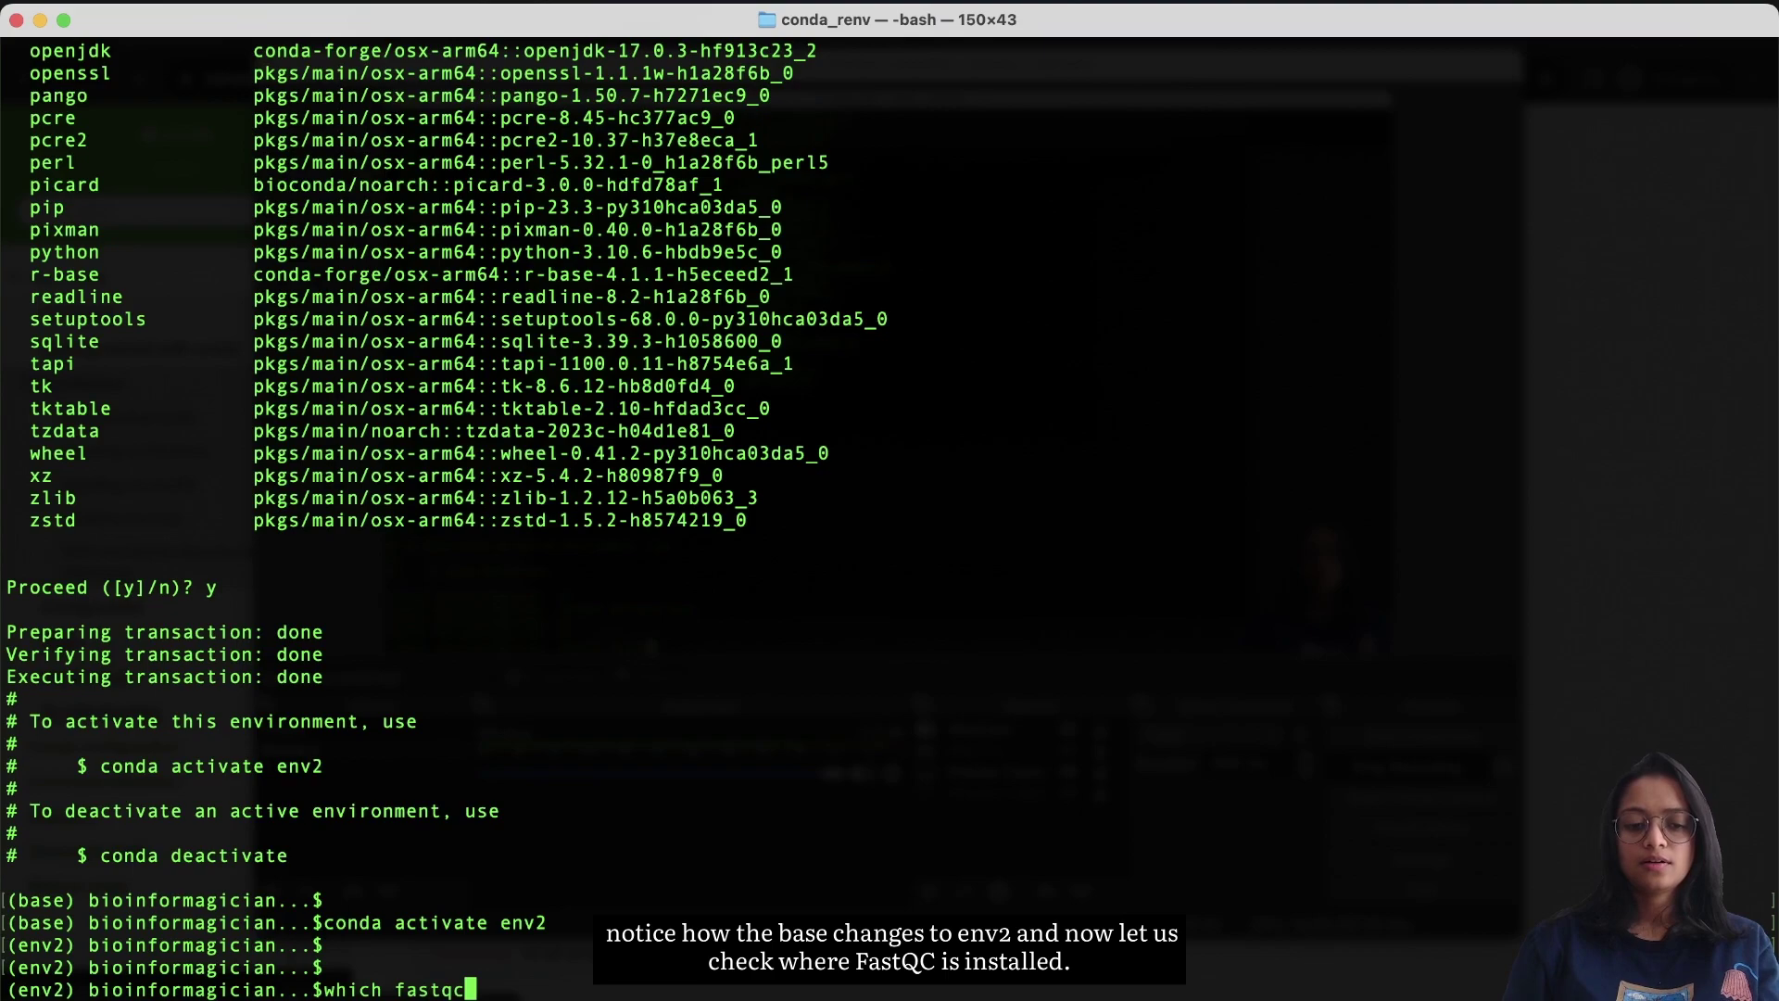
key(Return)
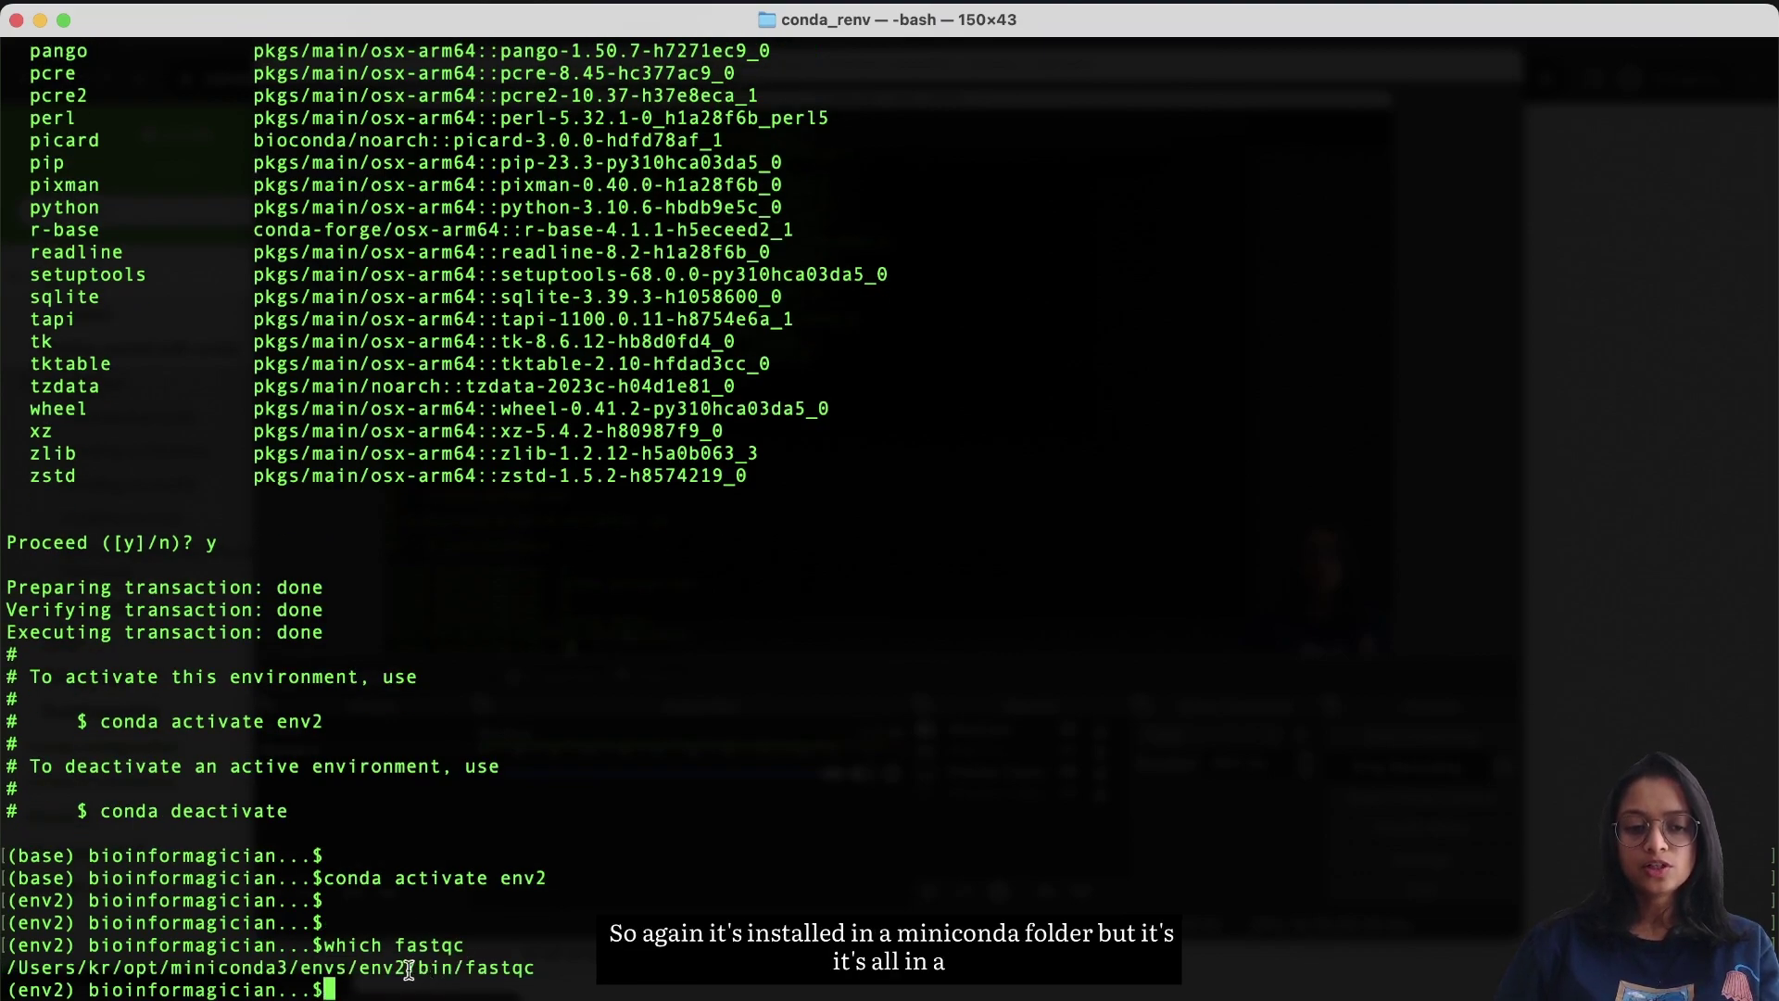
drag(190, 966, 343, 966)
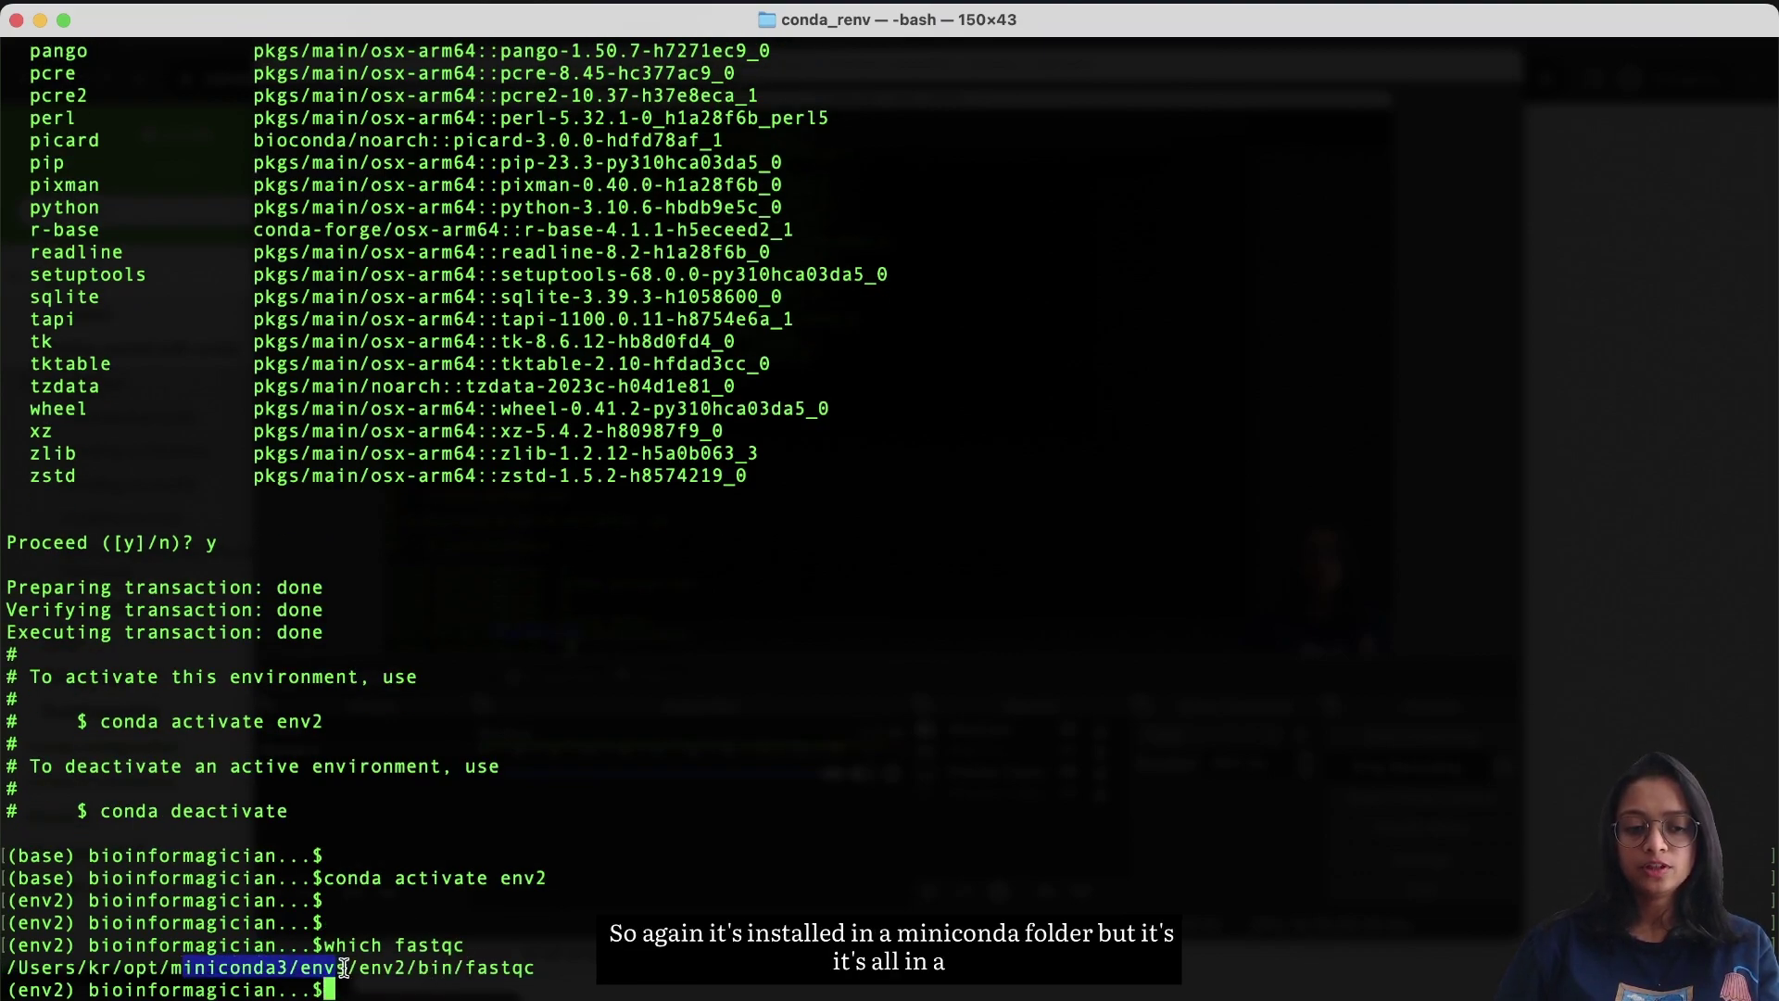
click(401, 967)
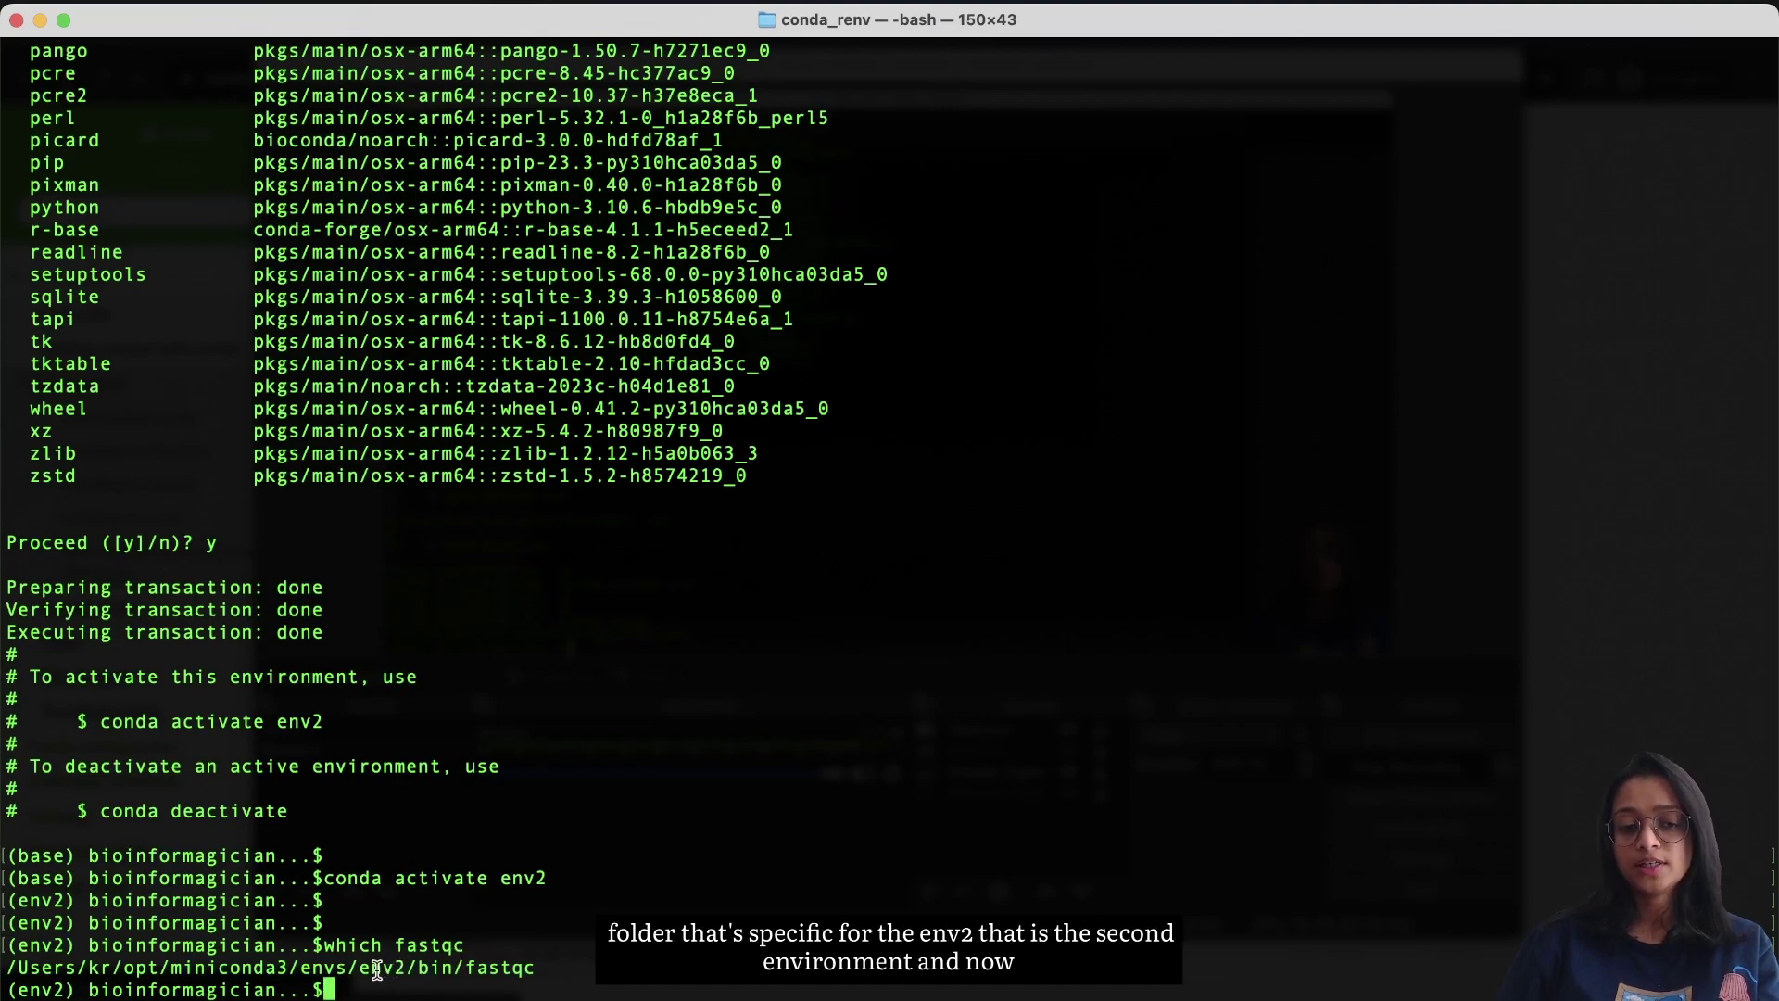
drag(359, 967, 436, 973)
key(Return)
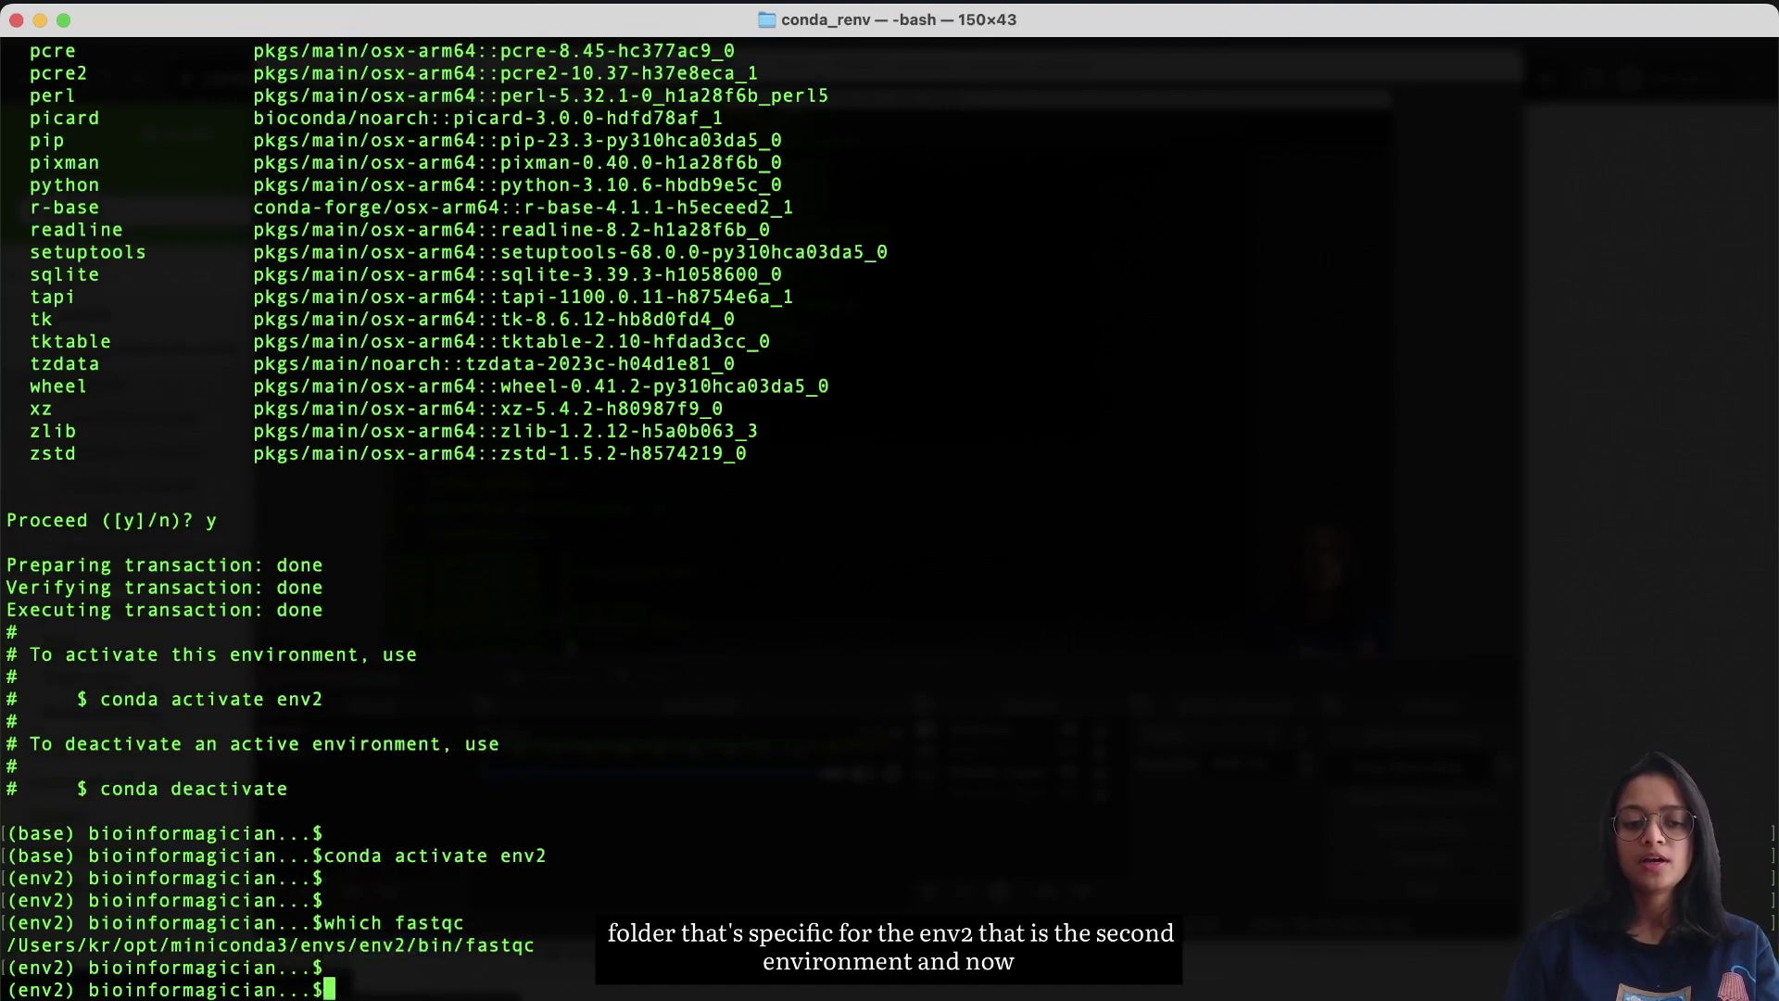
Step: Check the FastQC version in env2 with "fastqc -v" and highlight the version in the output
text(fastqc -v)
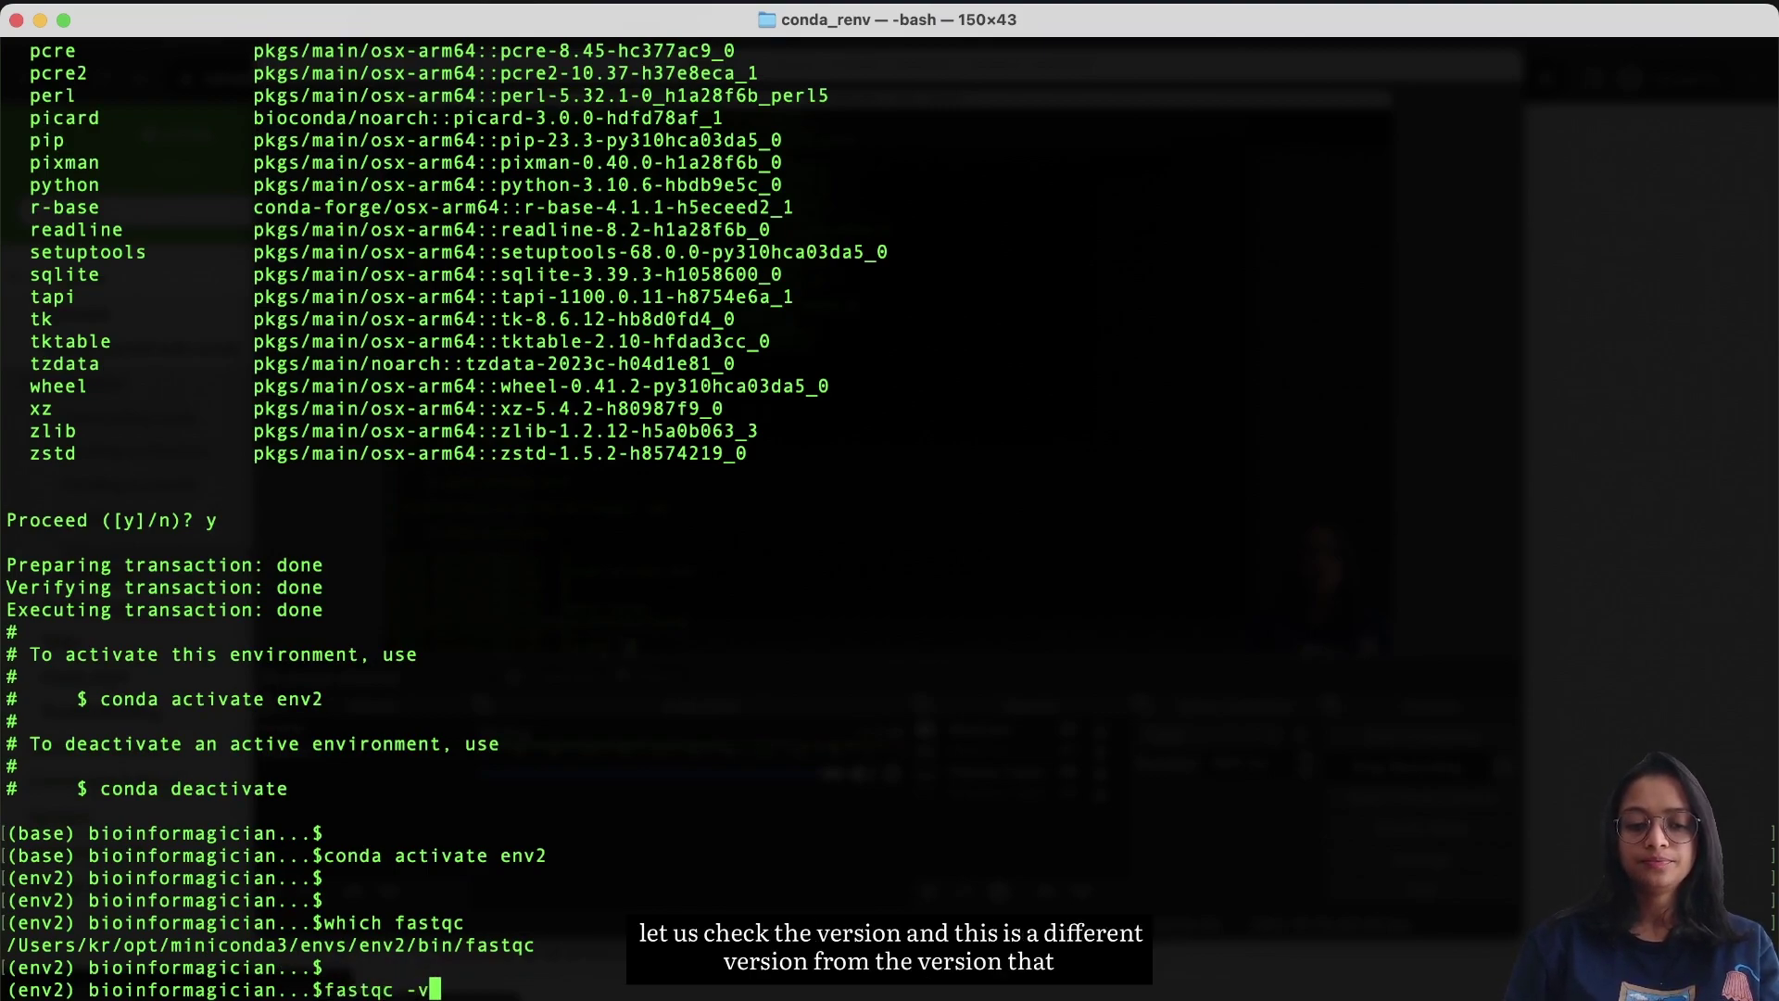
key(Return)
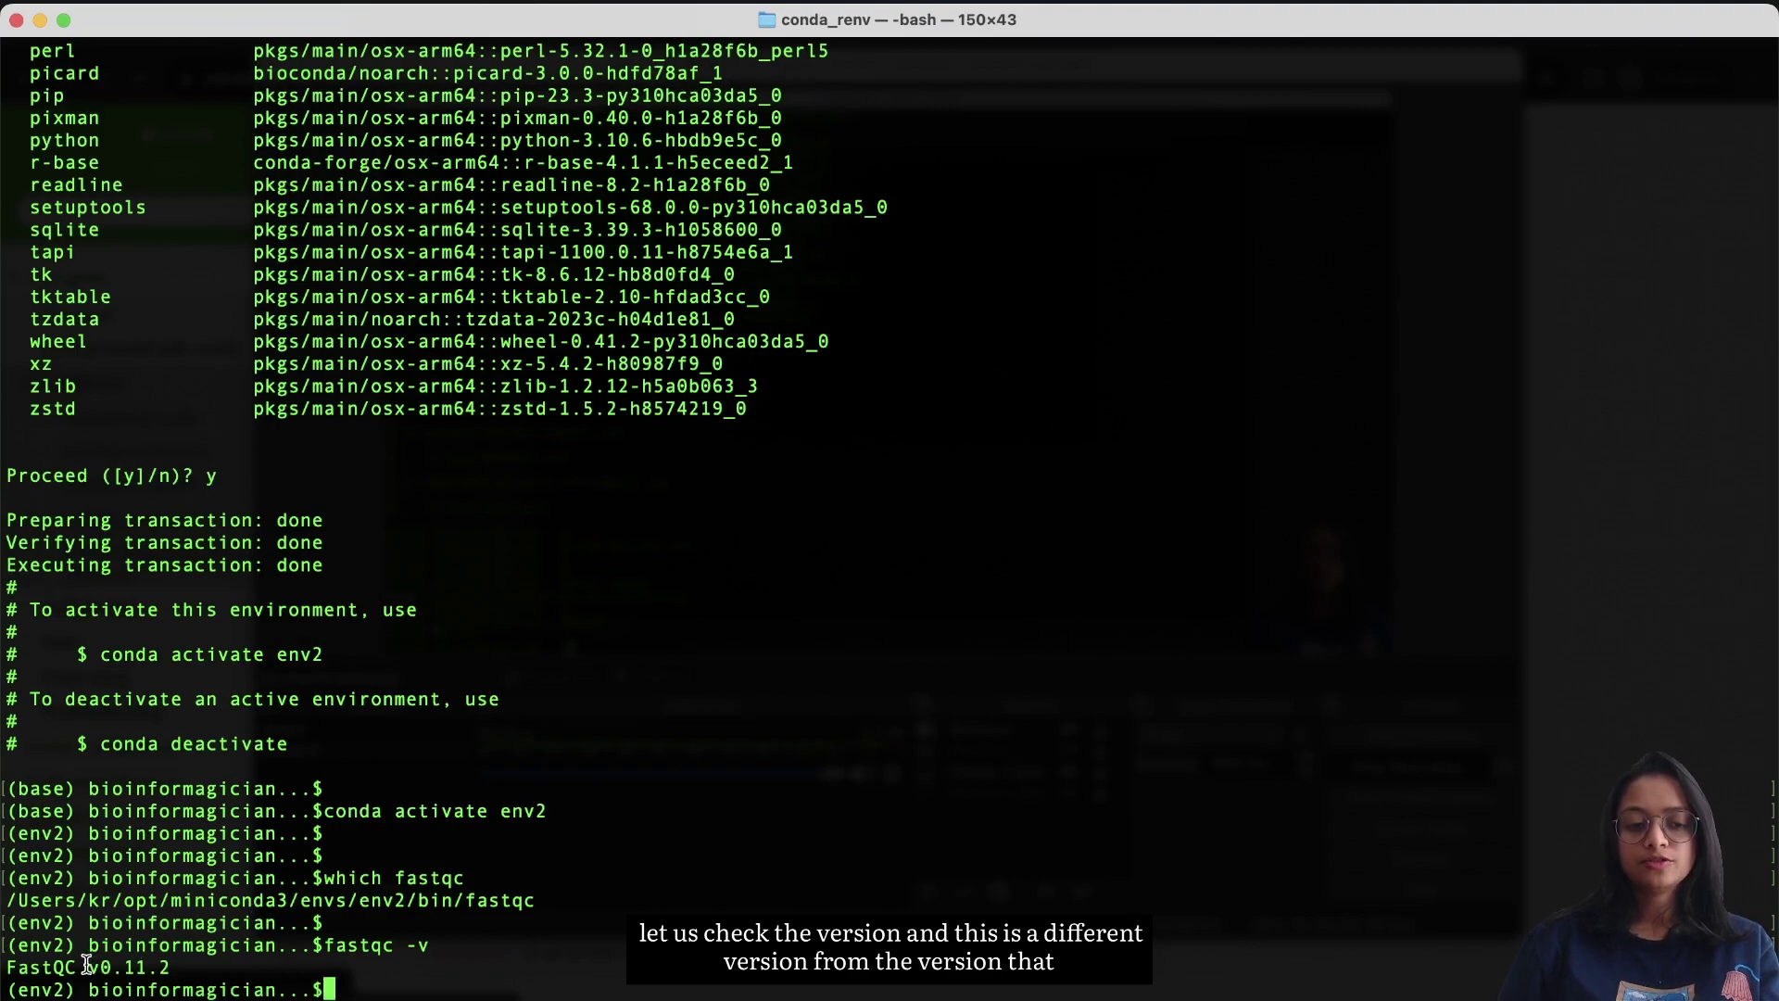
drag(91, 966, 195, 965)
click(299, 969)
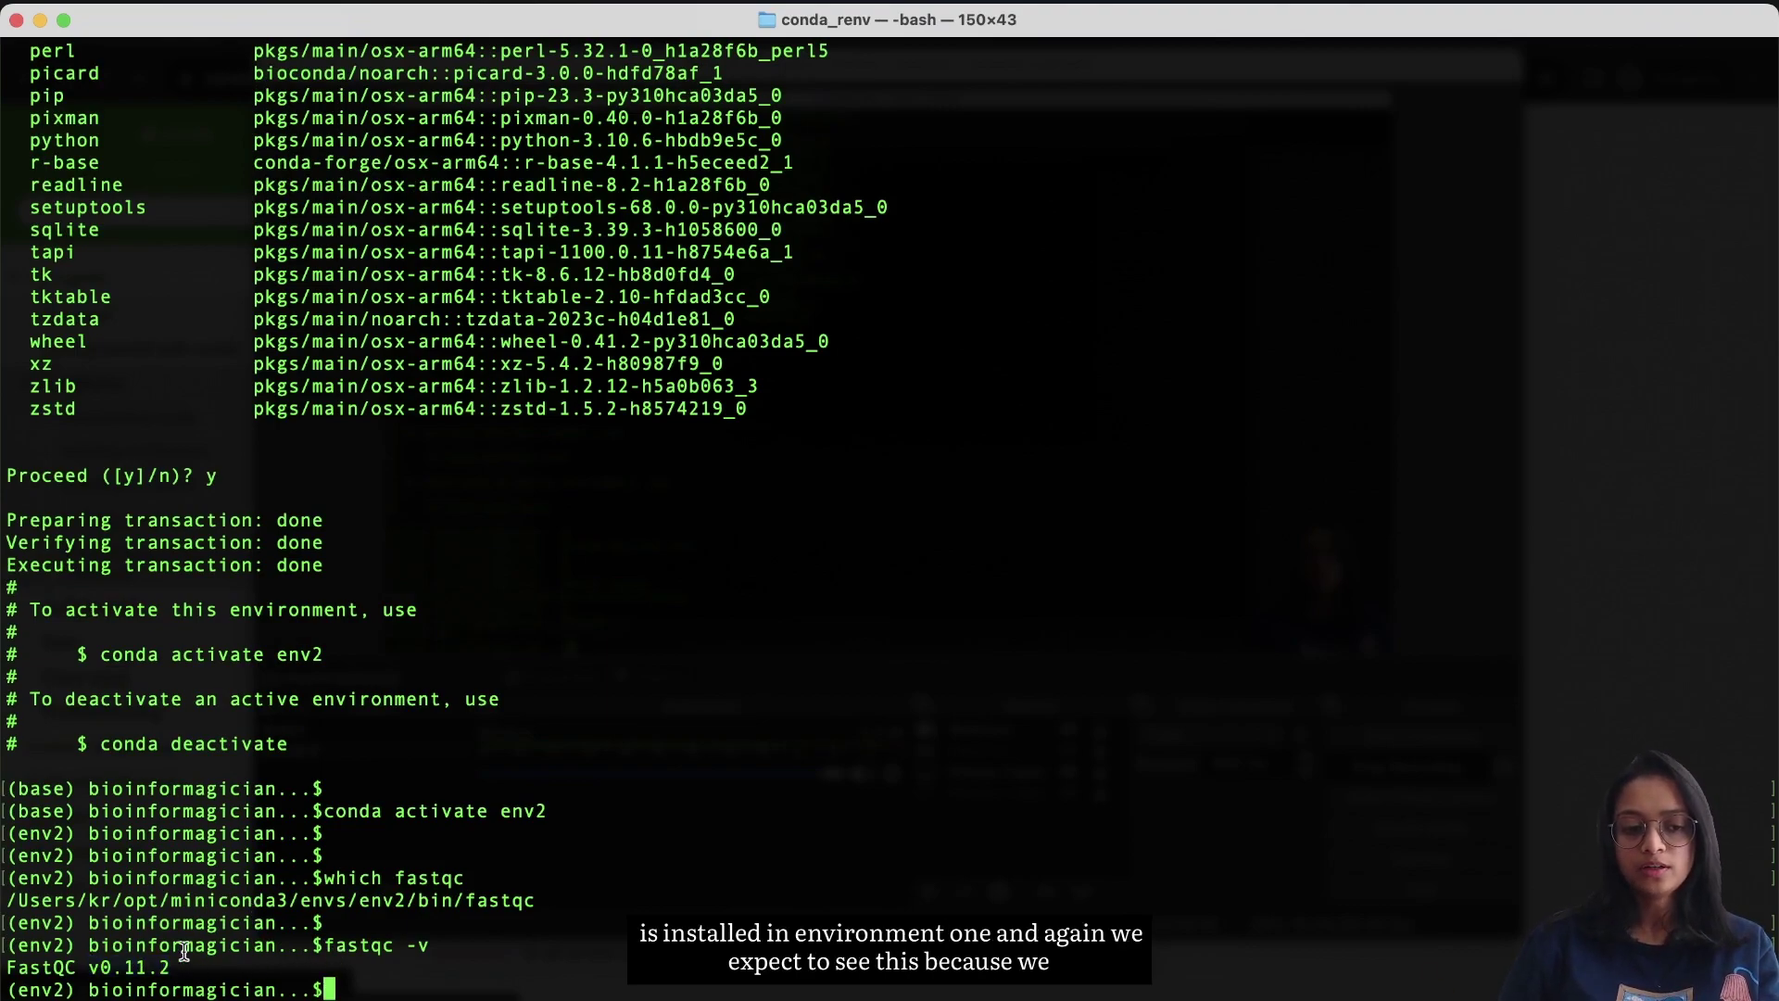
drag(85, 967, 195, 965)
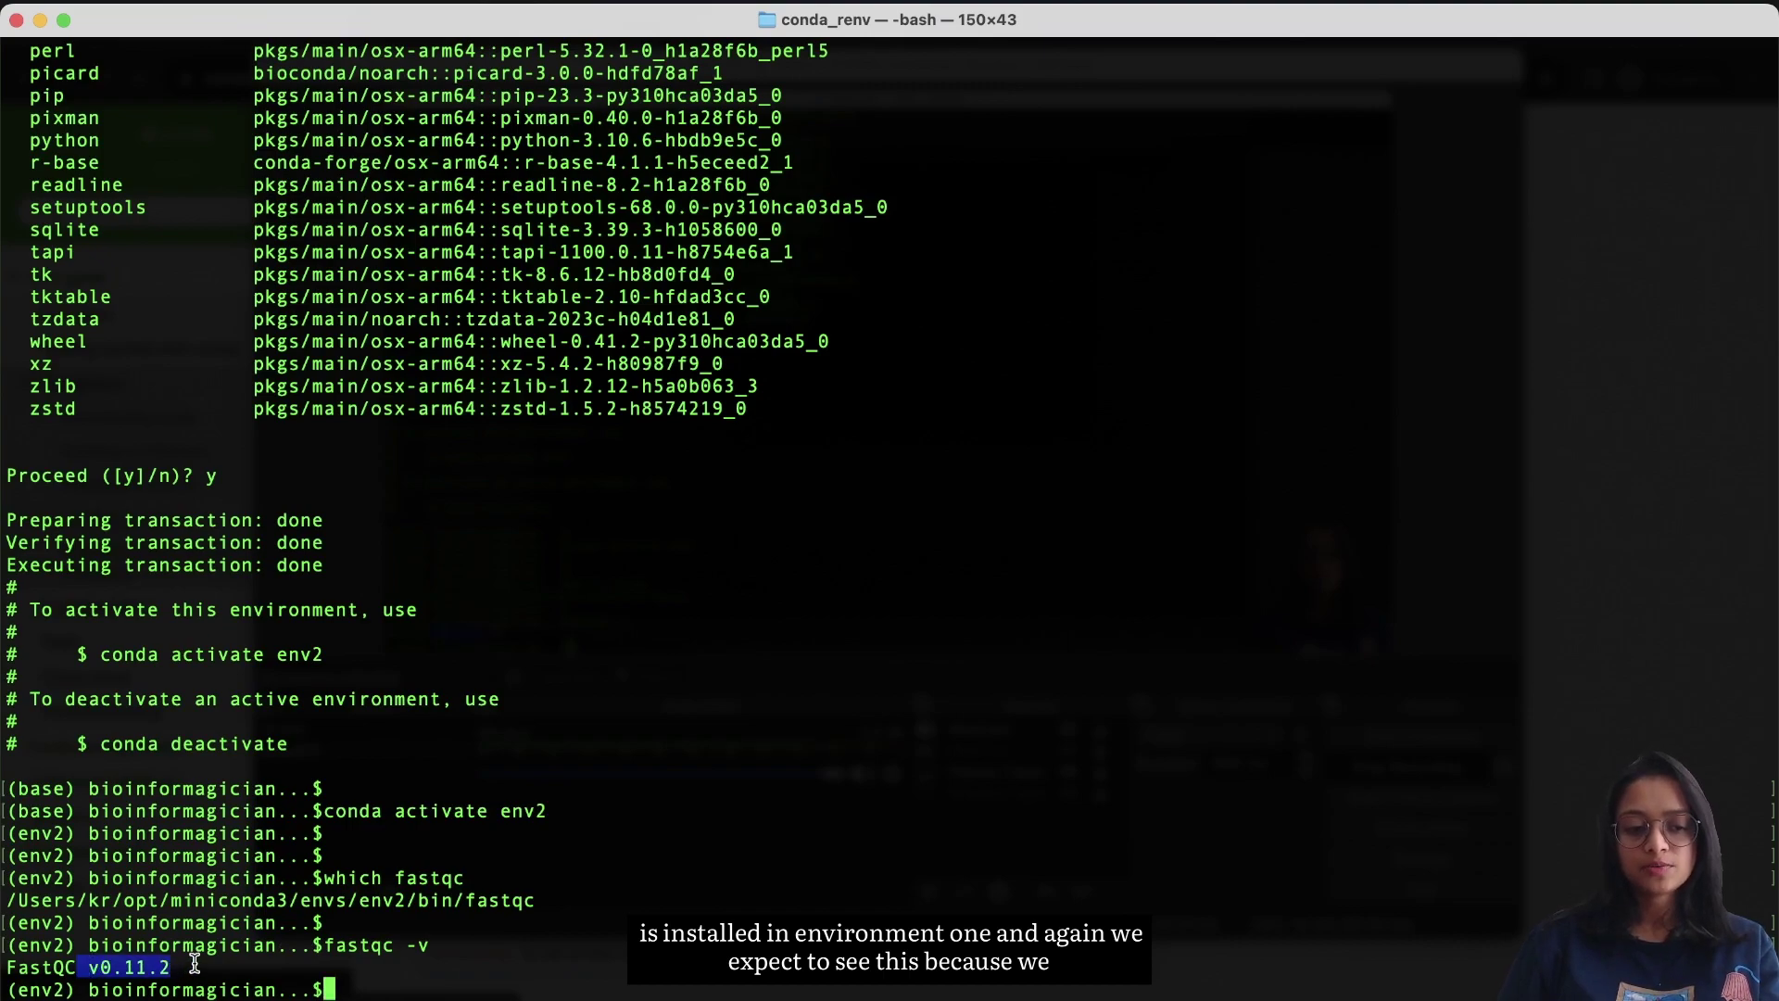
click(232, 966)
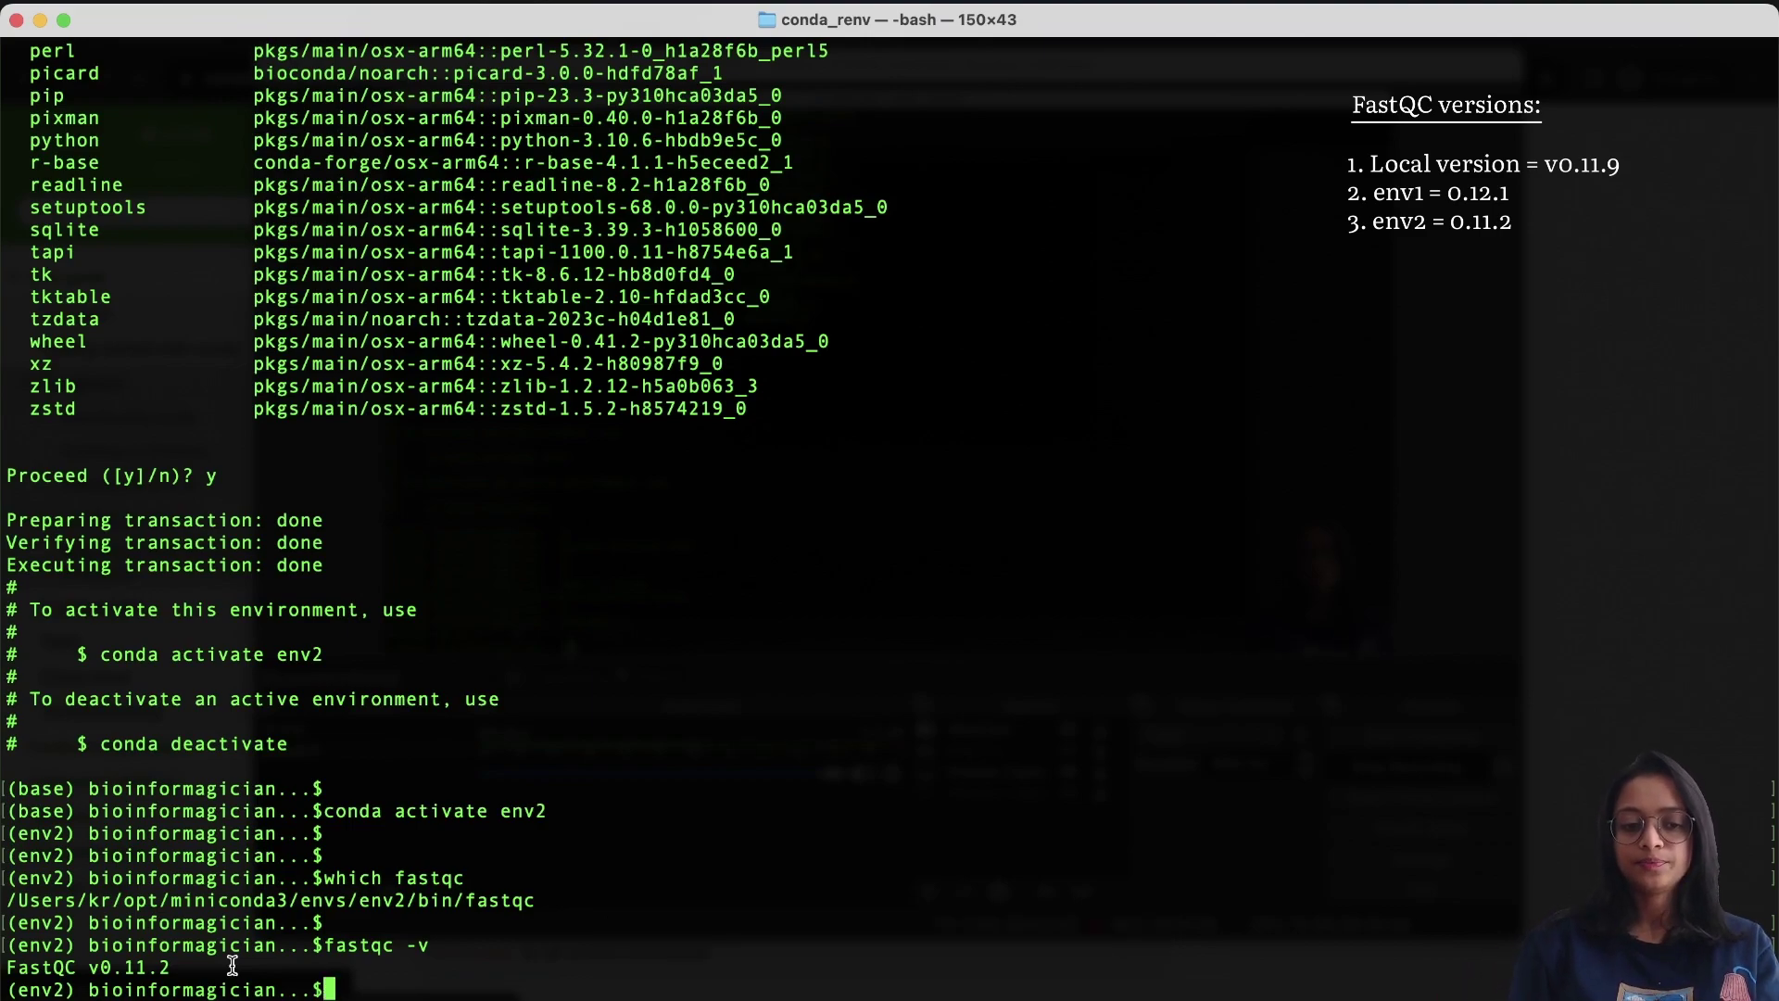
Step: Add a few blank prompt lines and highlight the active environment's name in the latest prompt
key(Return)
key(Return)
key(Return)
key(Return)
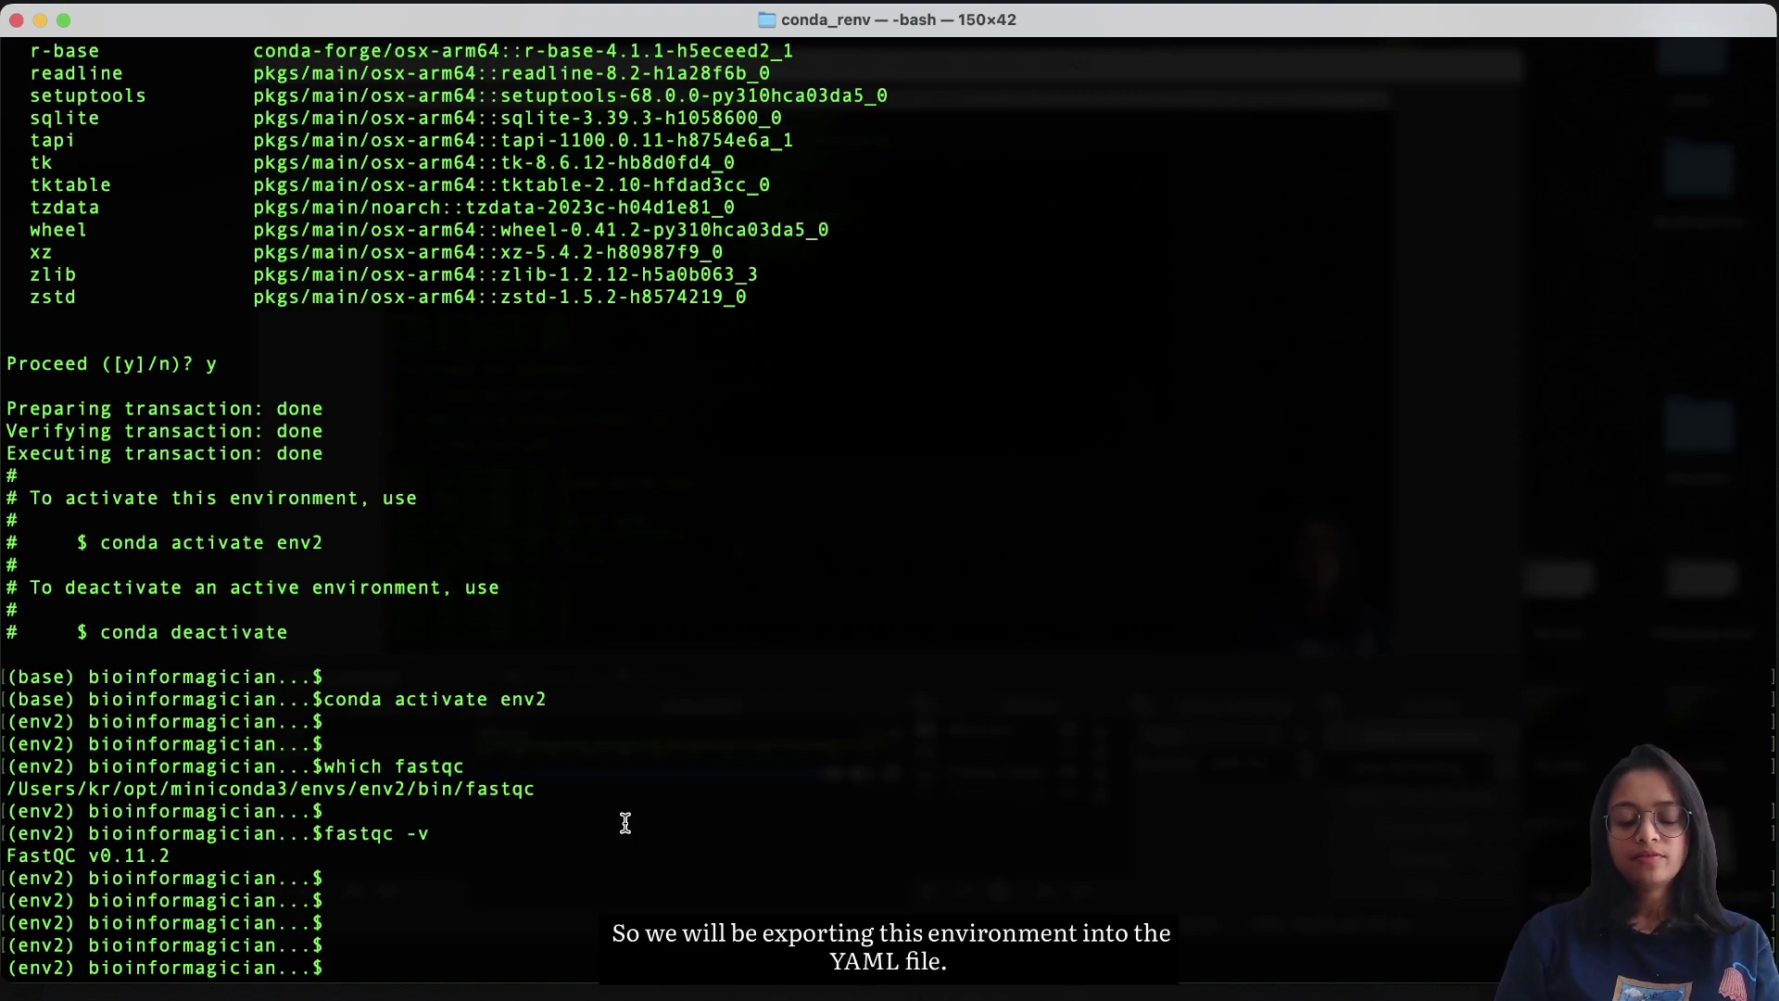
double_click(47, 967)
click(418, 963)
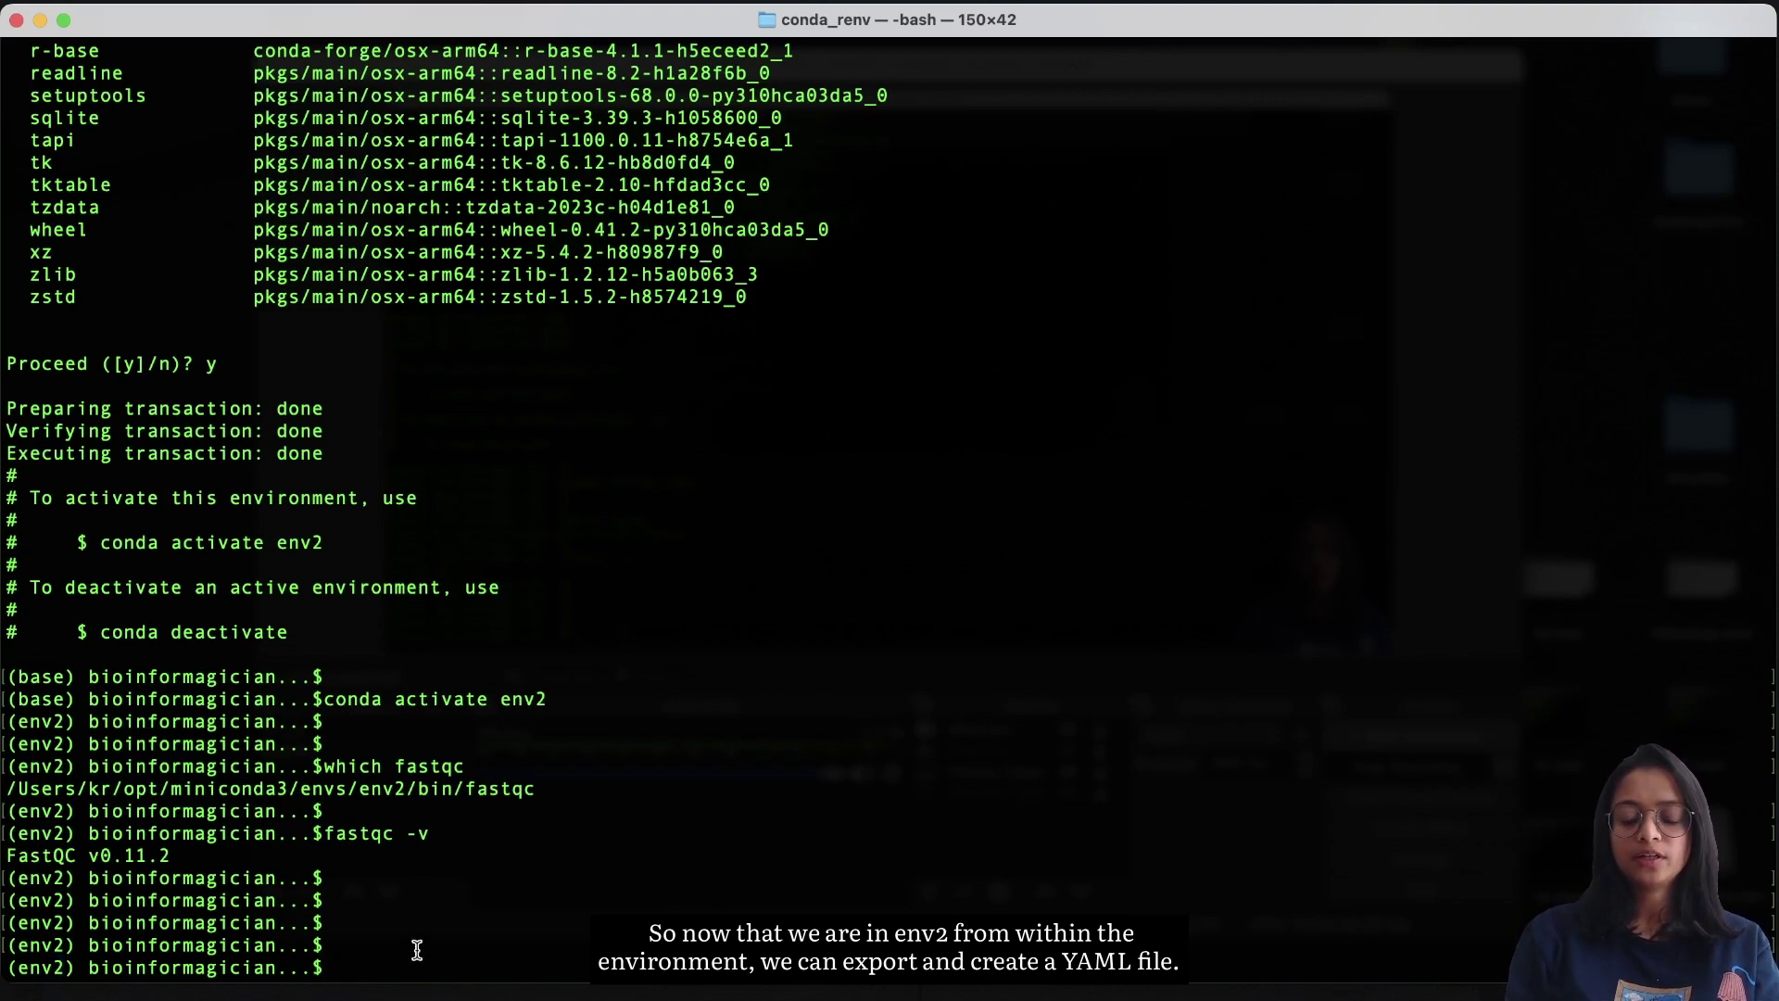
Step: Export the active environment to a YAML file with "conda env export > environment2.yml"
text(conda)
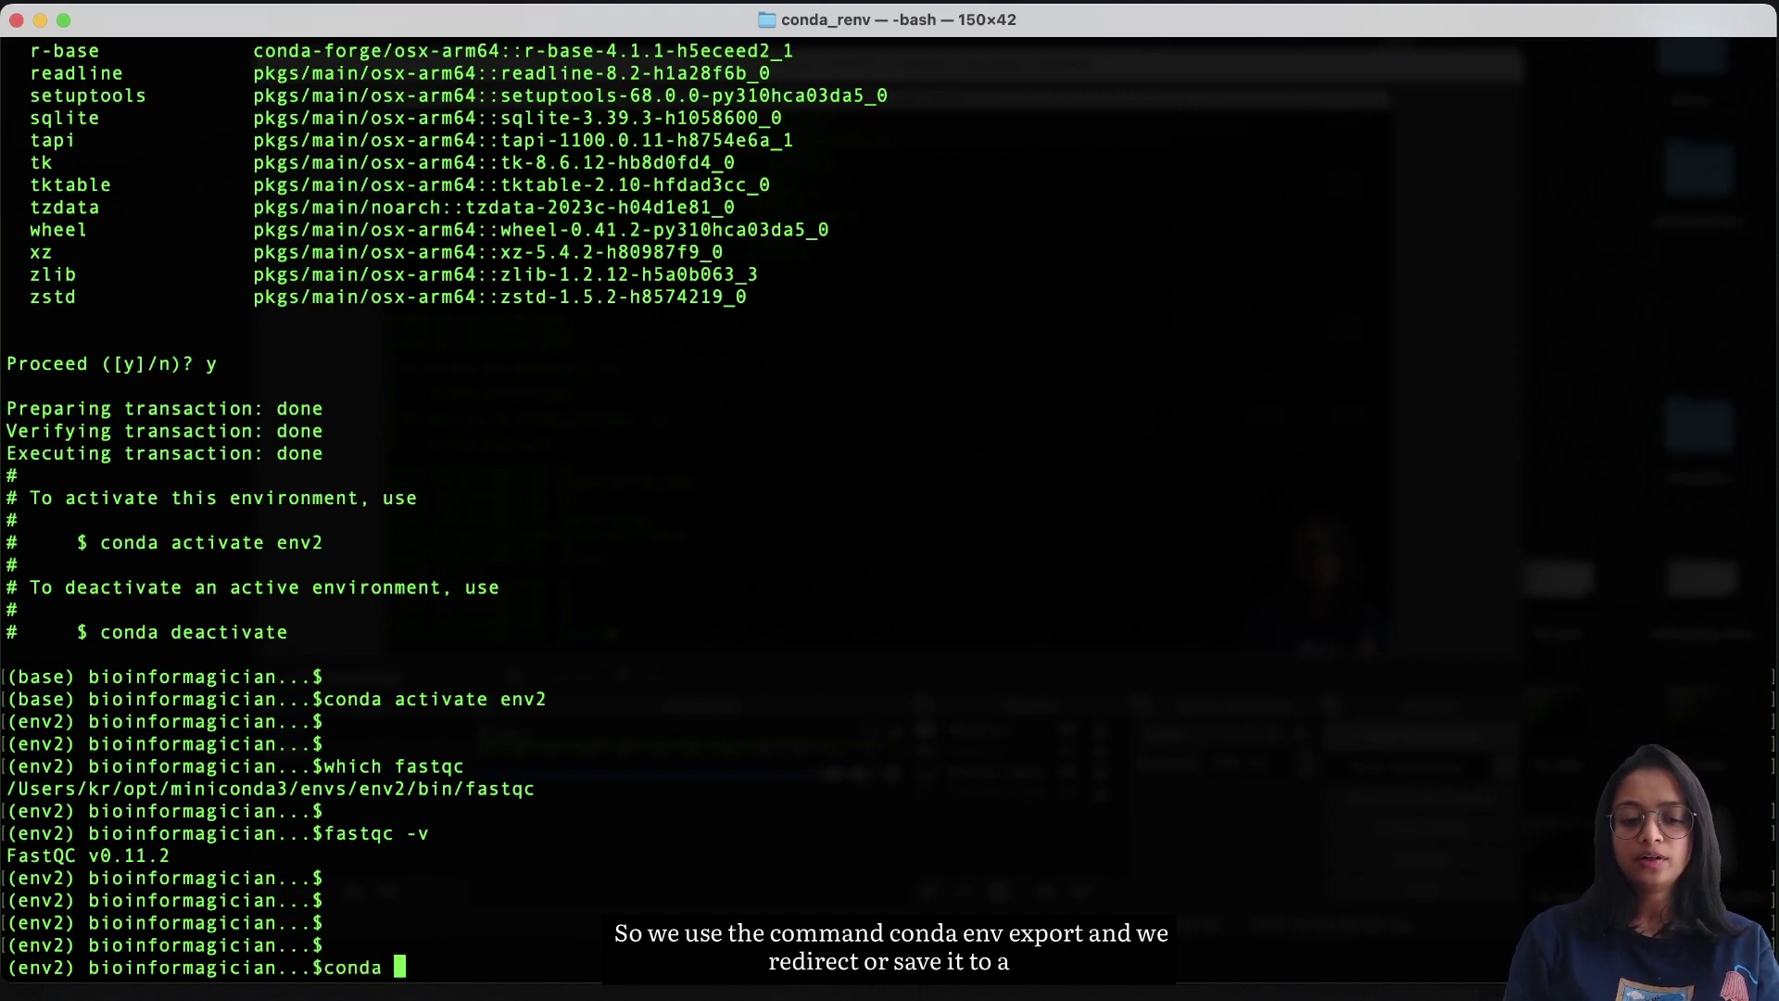
text( env export )
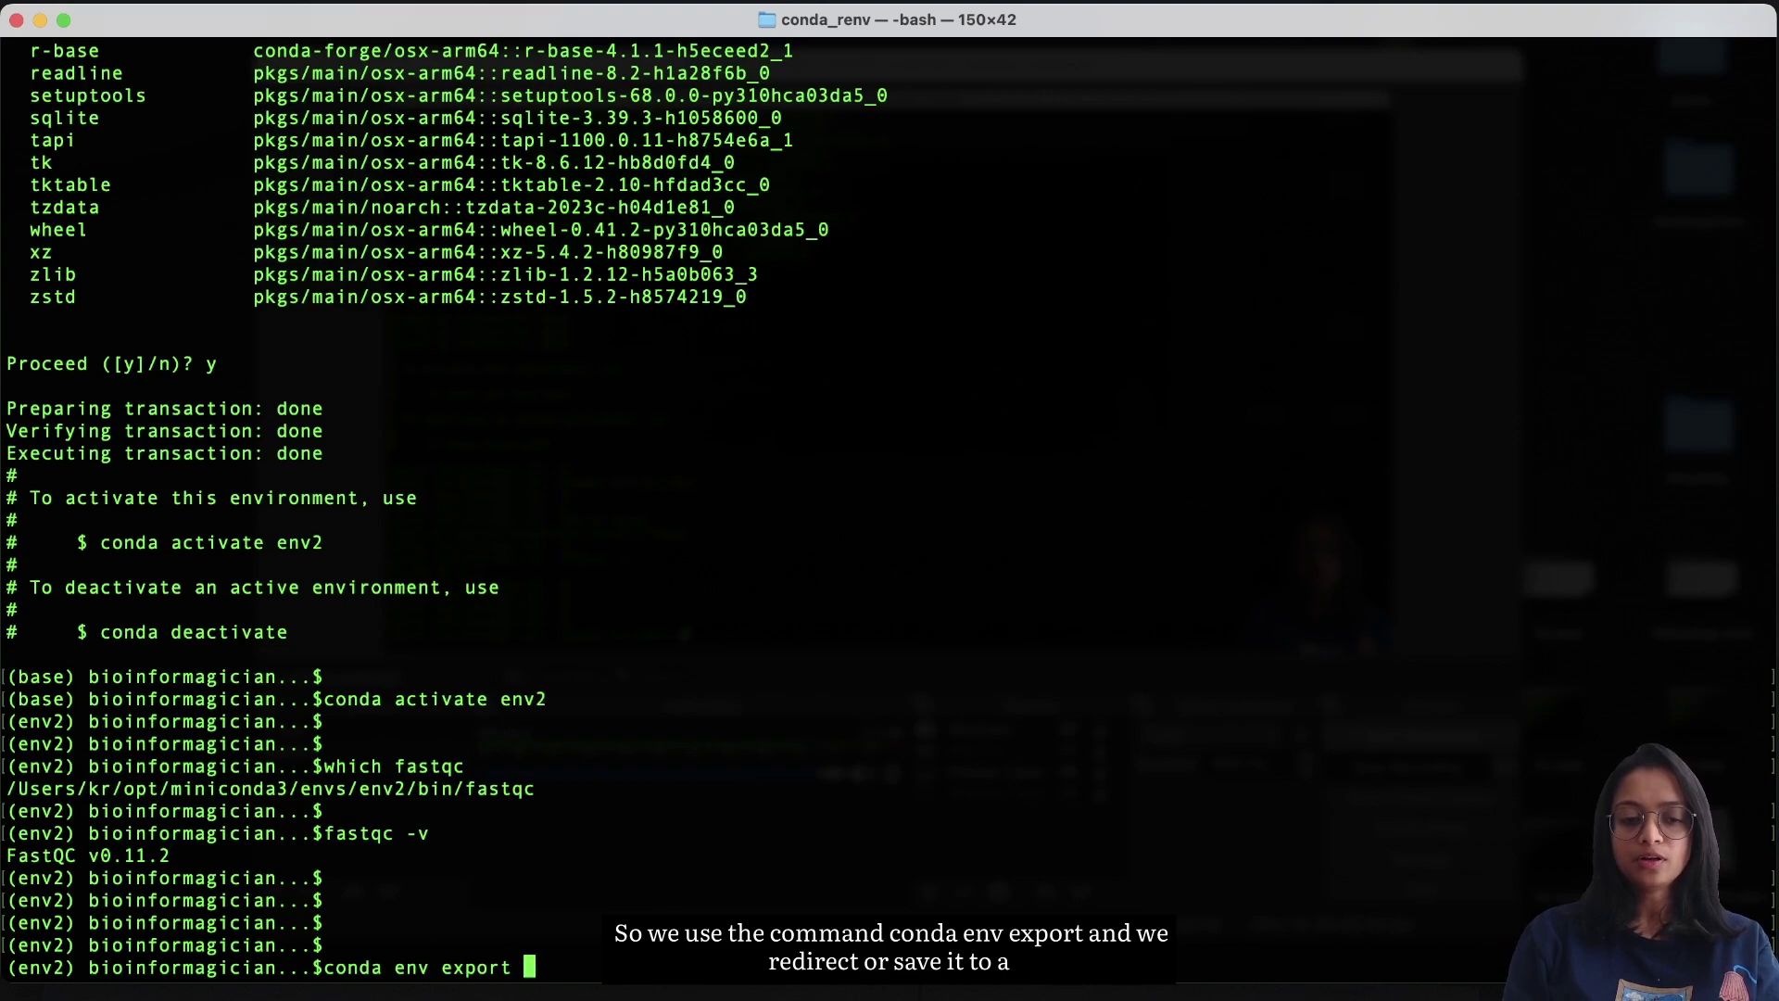
text(> )
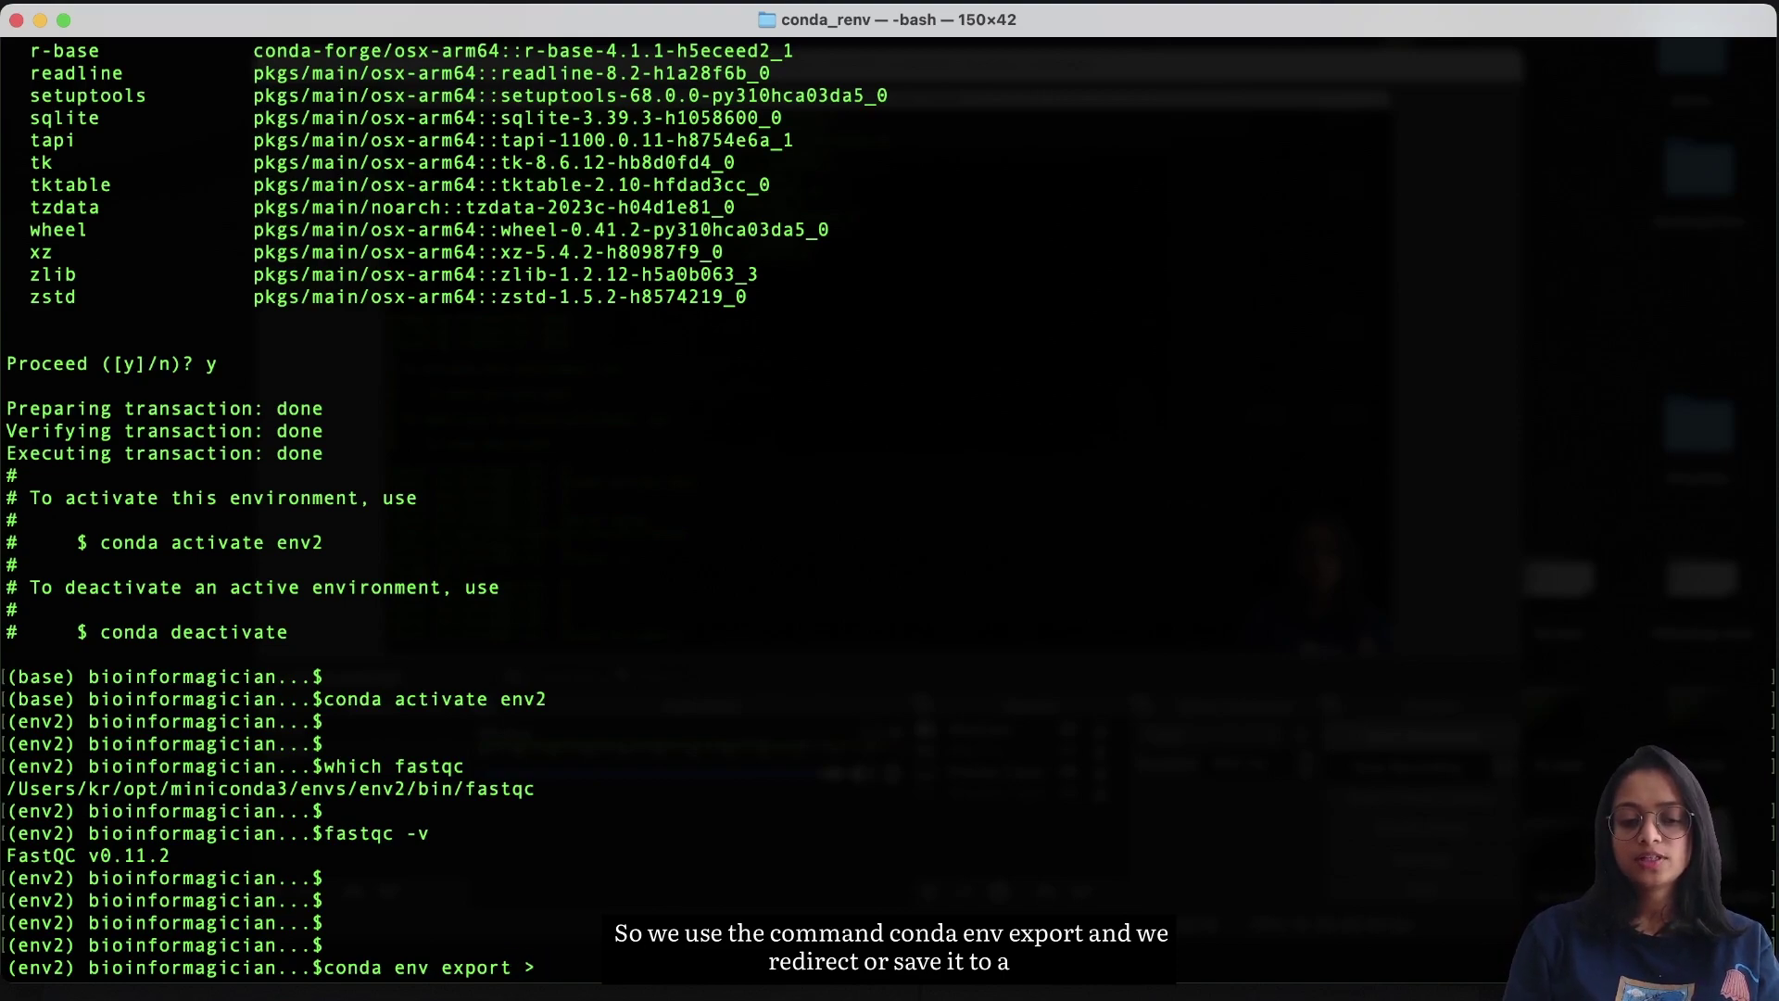
text(enri)
key(BackSpace)
key(BackSpace)
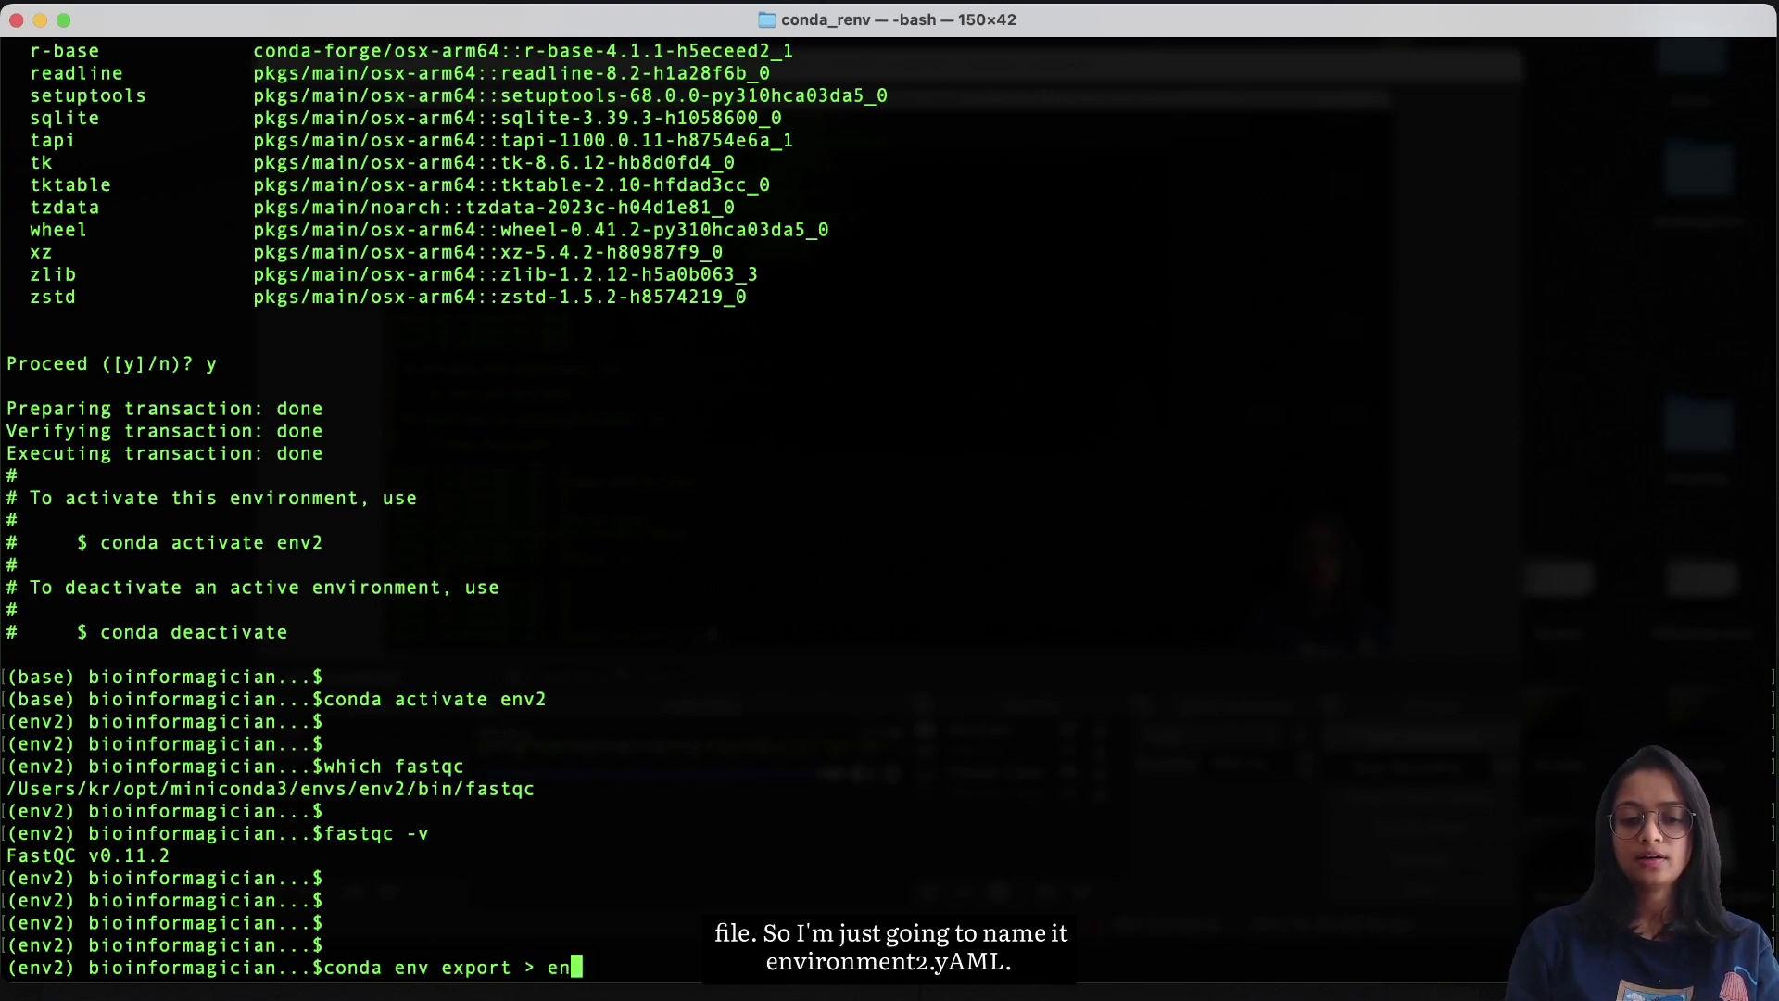
text(vironment2.)
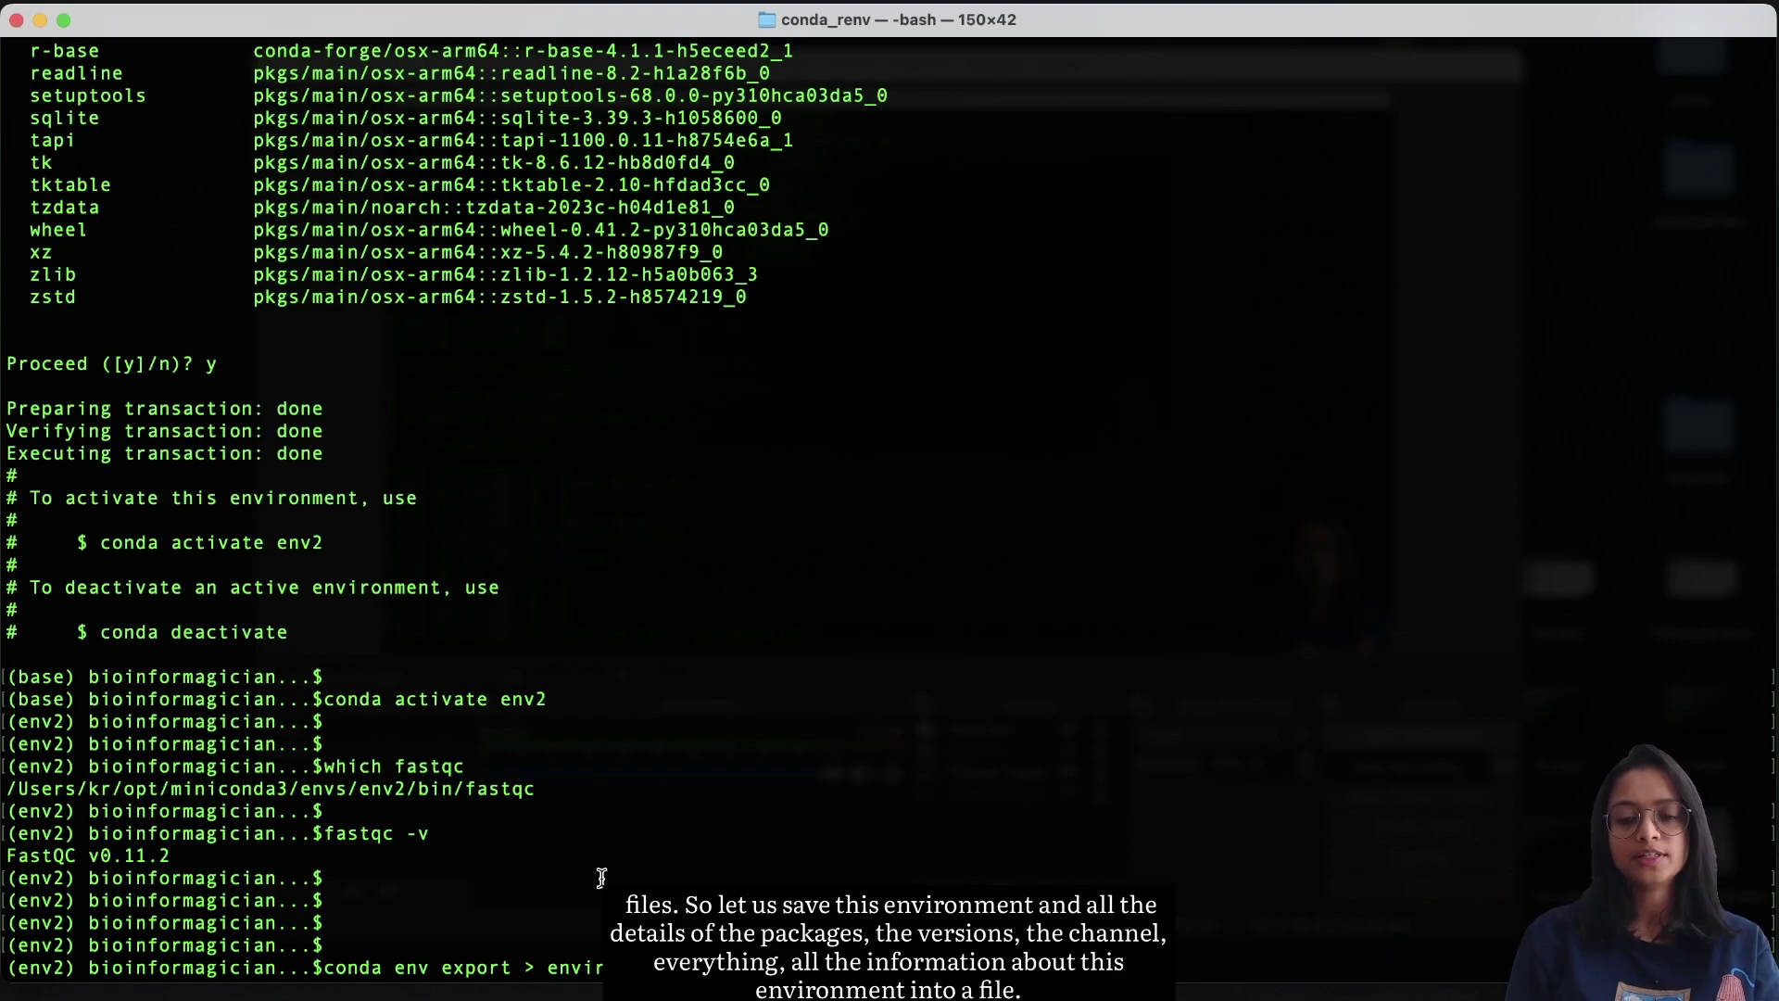
key(Return)
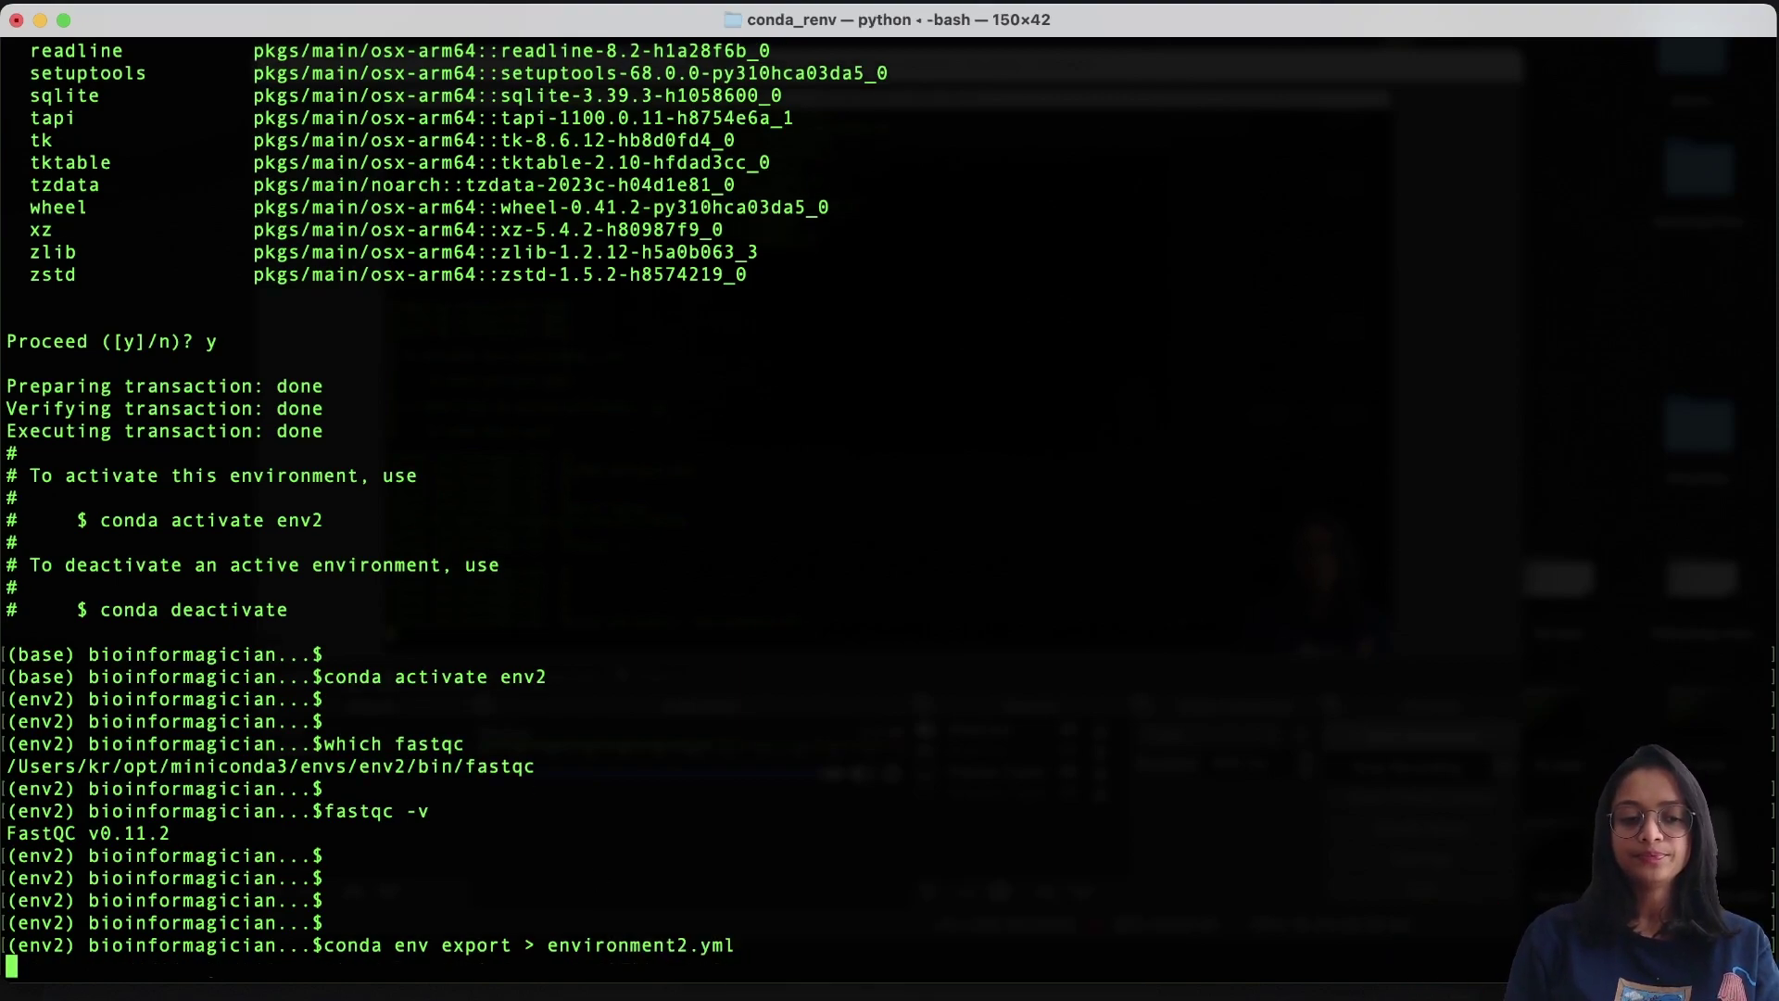
Step: Clear the terminal, list the folder's files with "ls" and print the exported file with "cat environment2.yml"
key(ctrl+l)
text(ls)
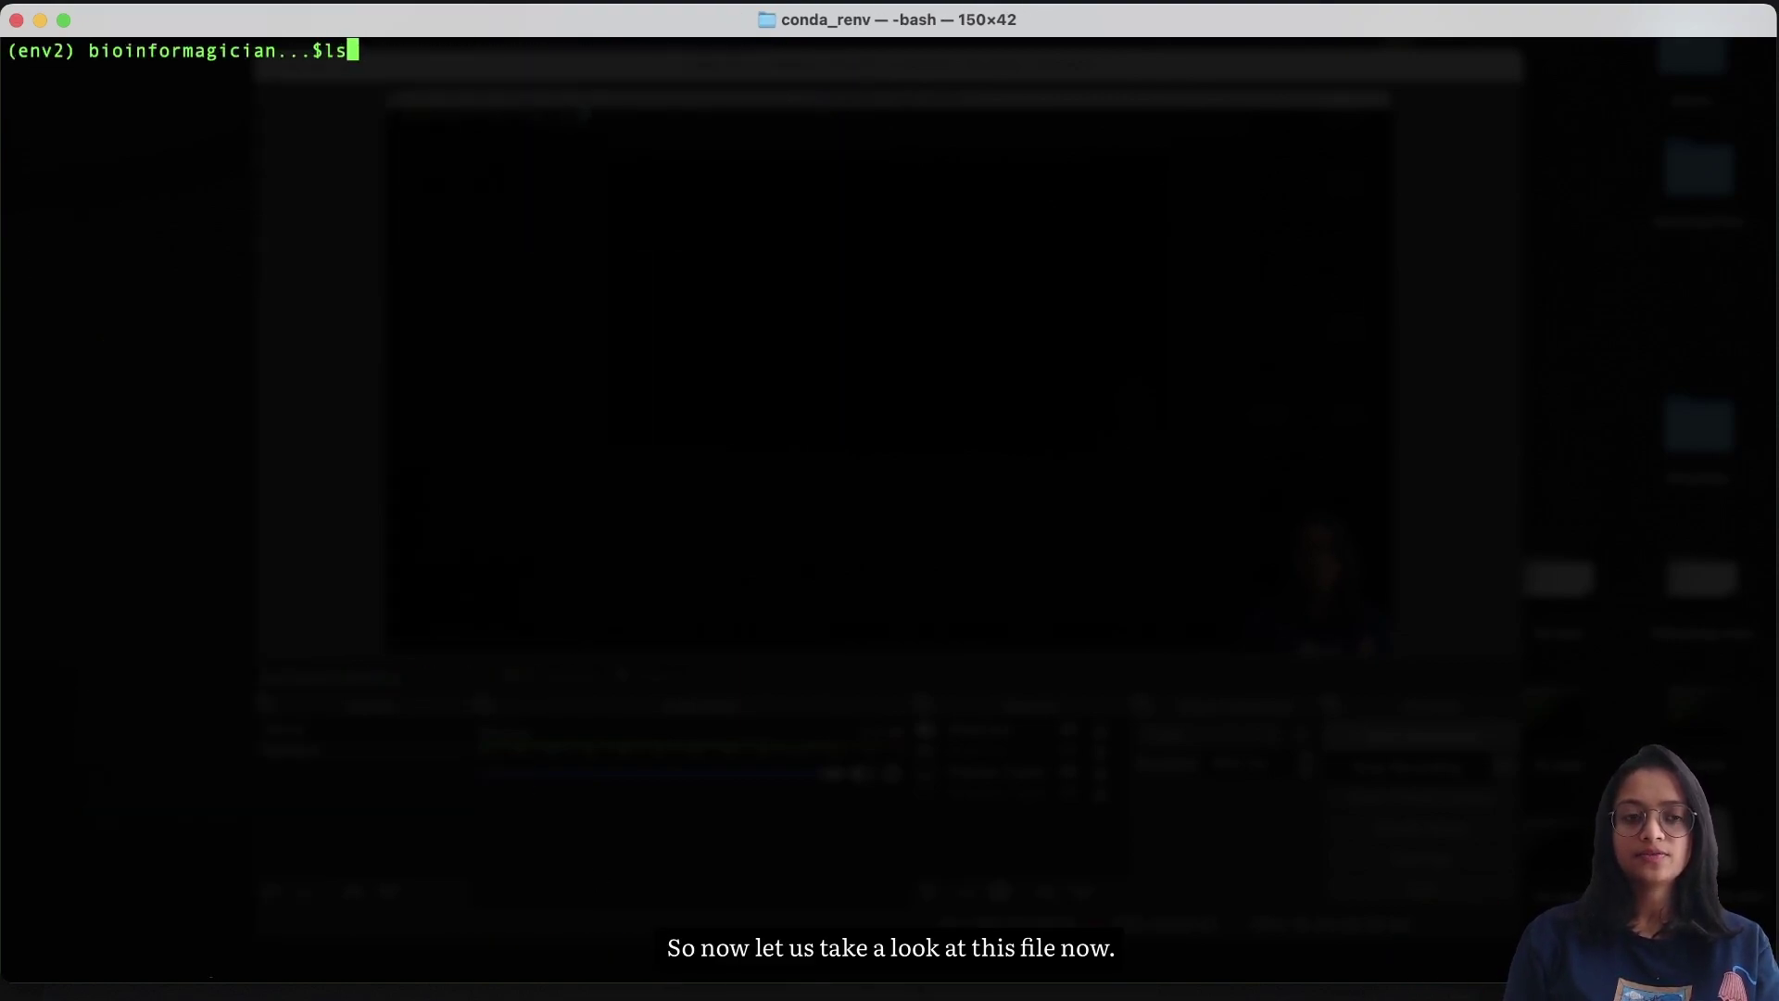
key(Return)
key(Return)
text(cat env)
key(Tab)
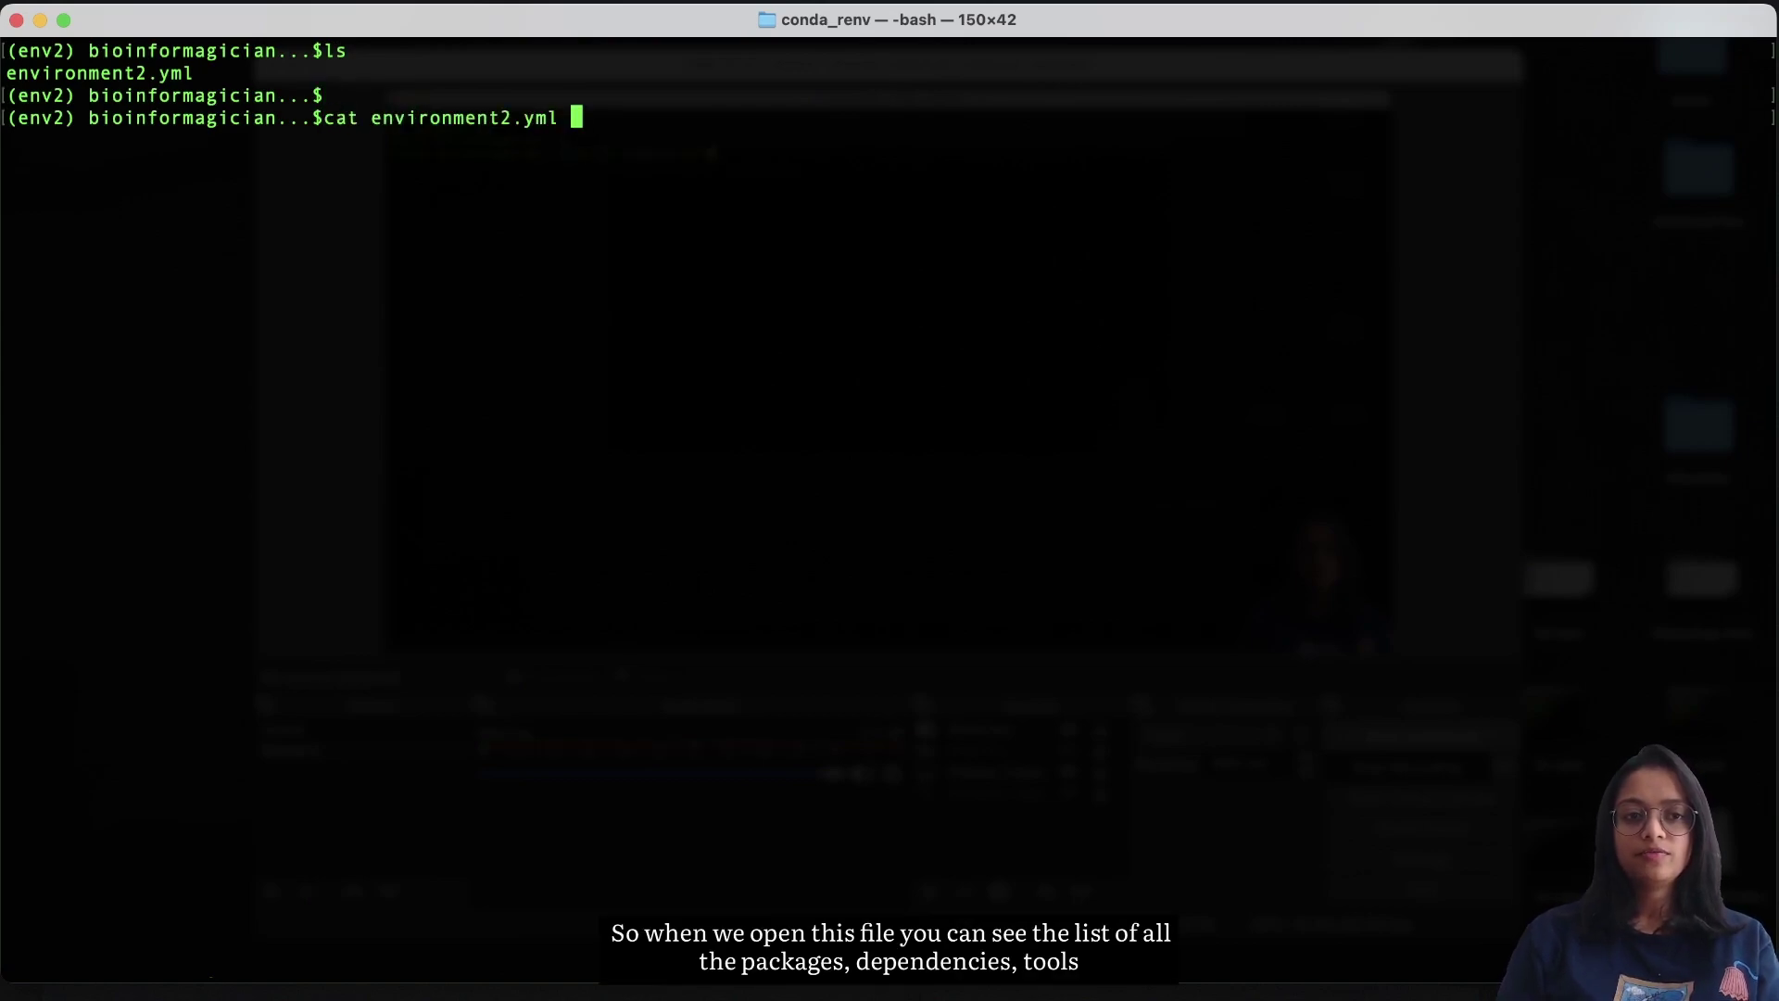
key(Return)
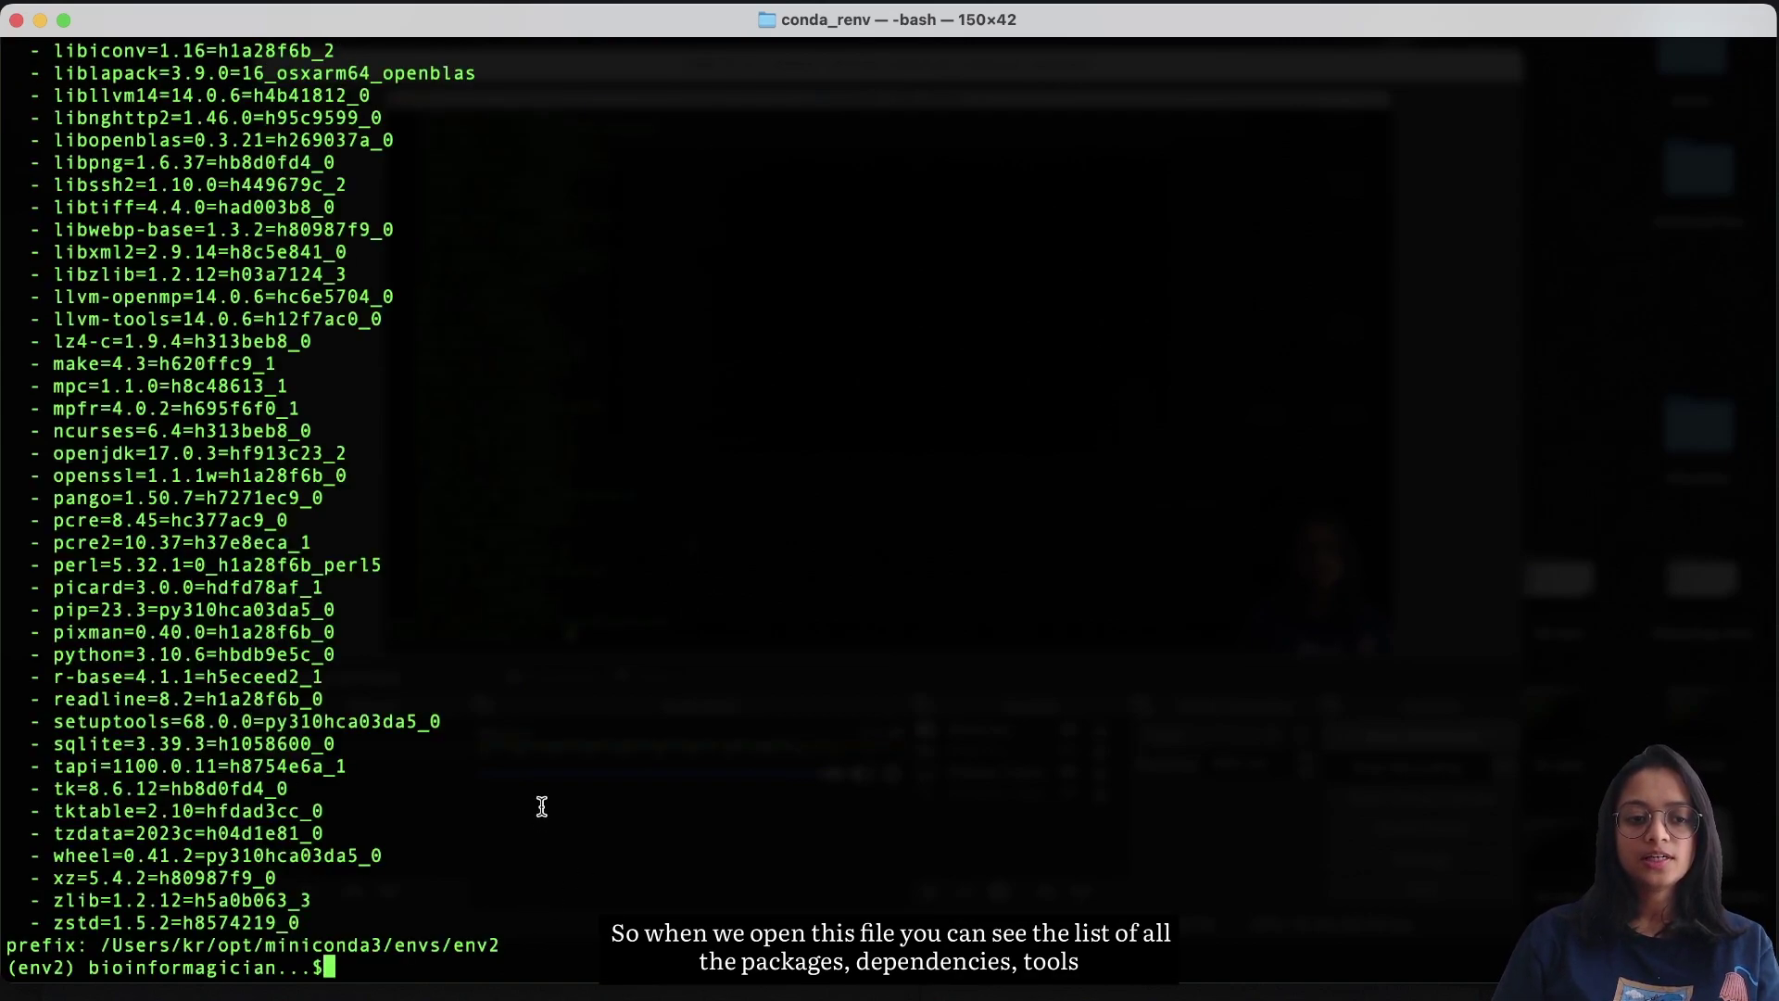
Step: Examine the printed YAML file's environment name, channels and dependencies, highlighting the name and channel lines
scroll(542, 807, up, 6)
scroll(542, 807, up, 12)
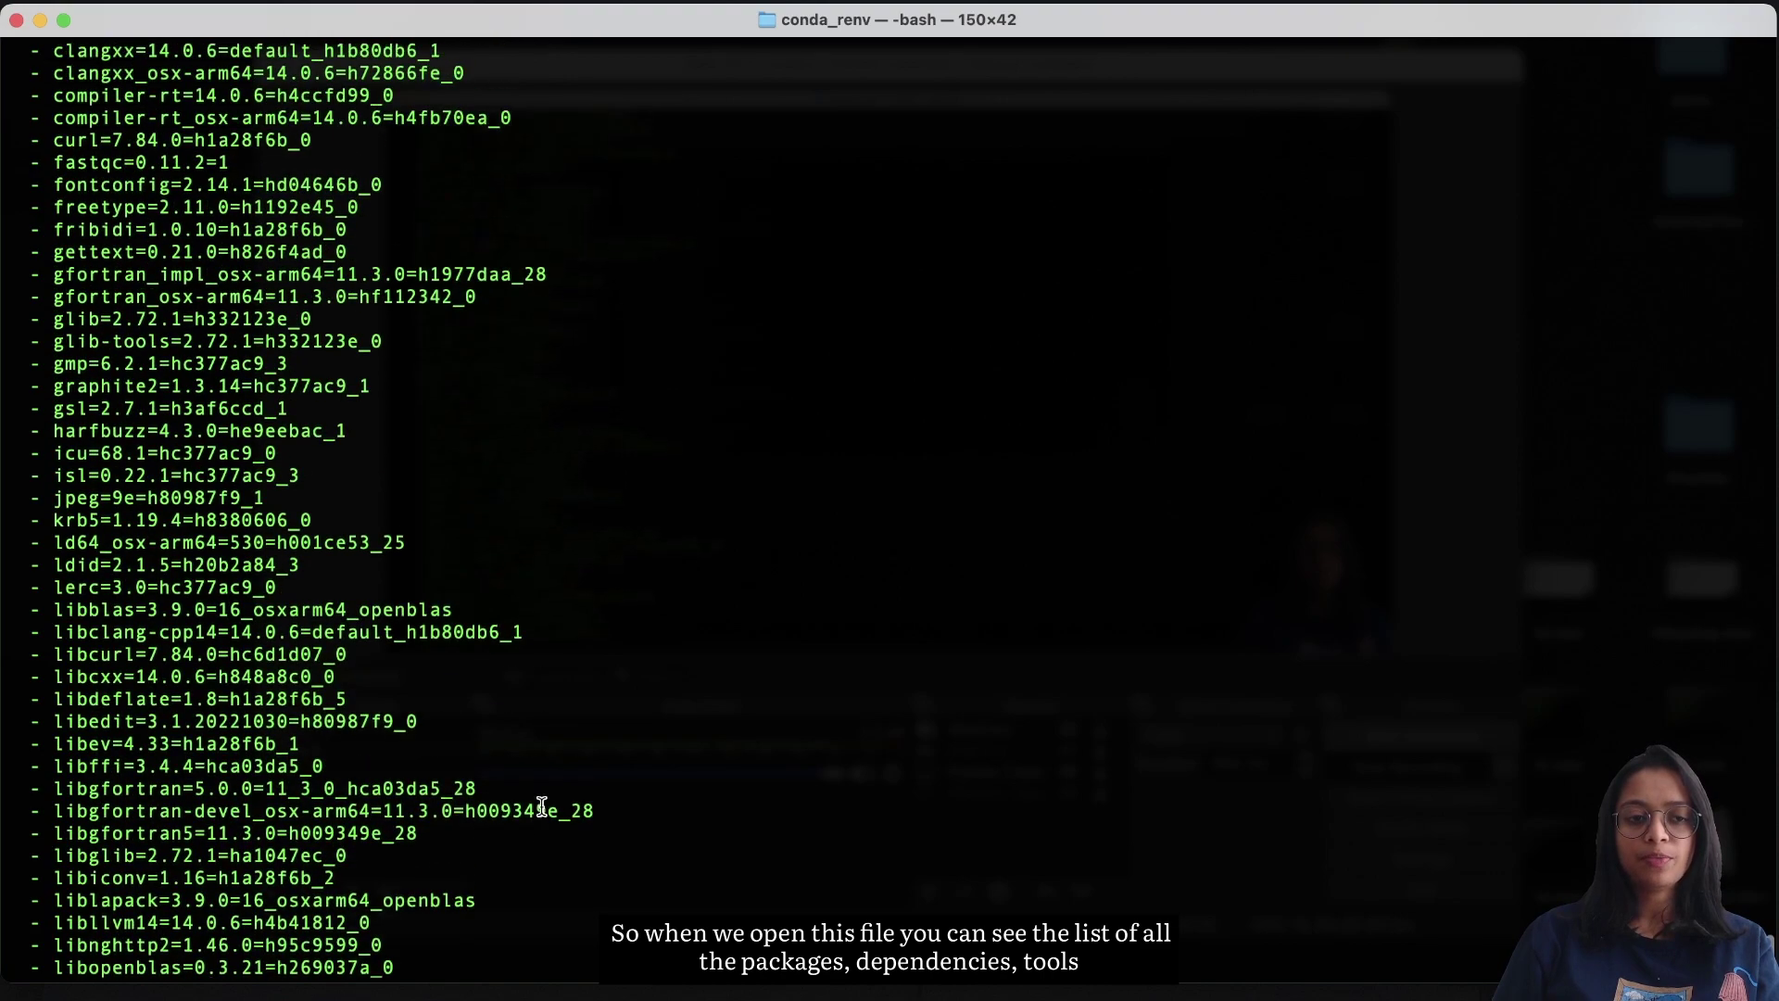
scroll(542, 806, up, 3)
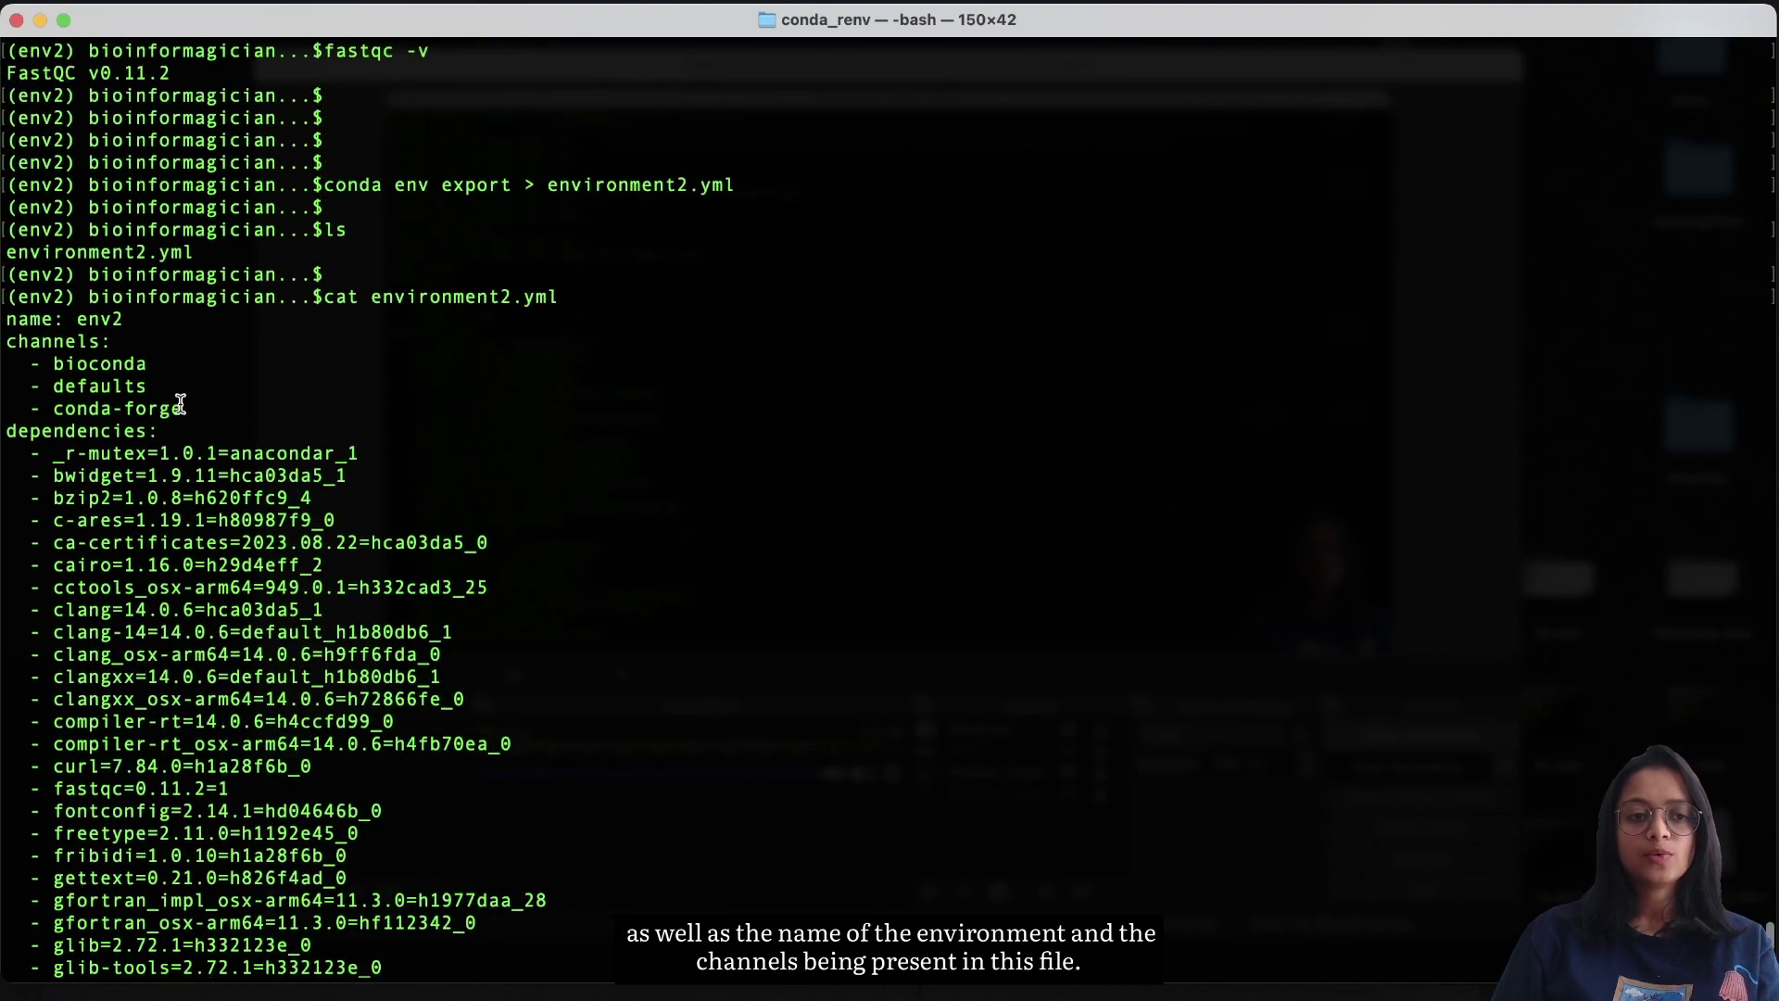
drag(12, 314, 183, 383)
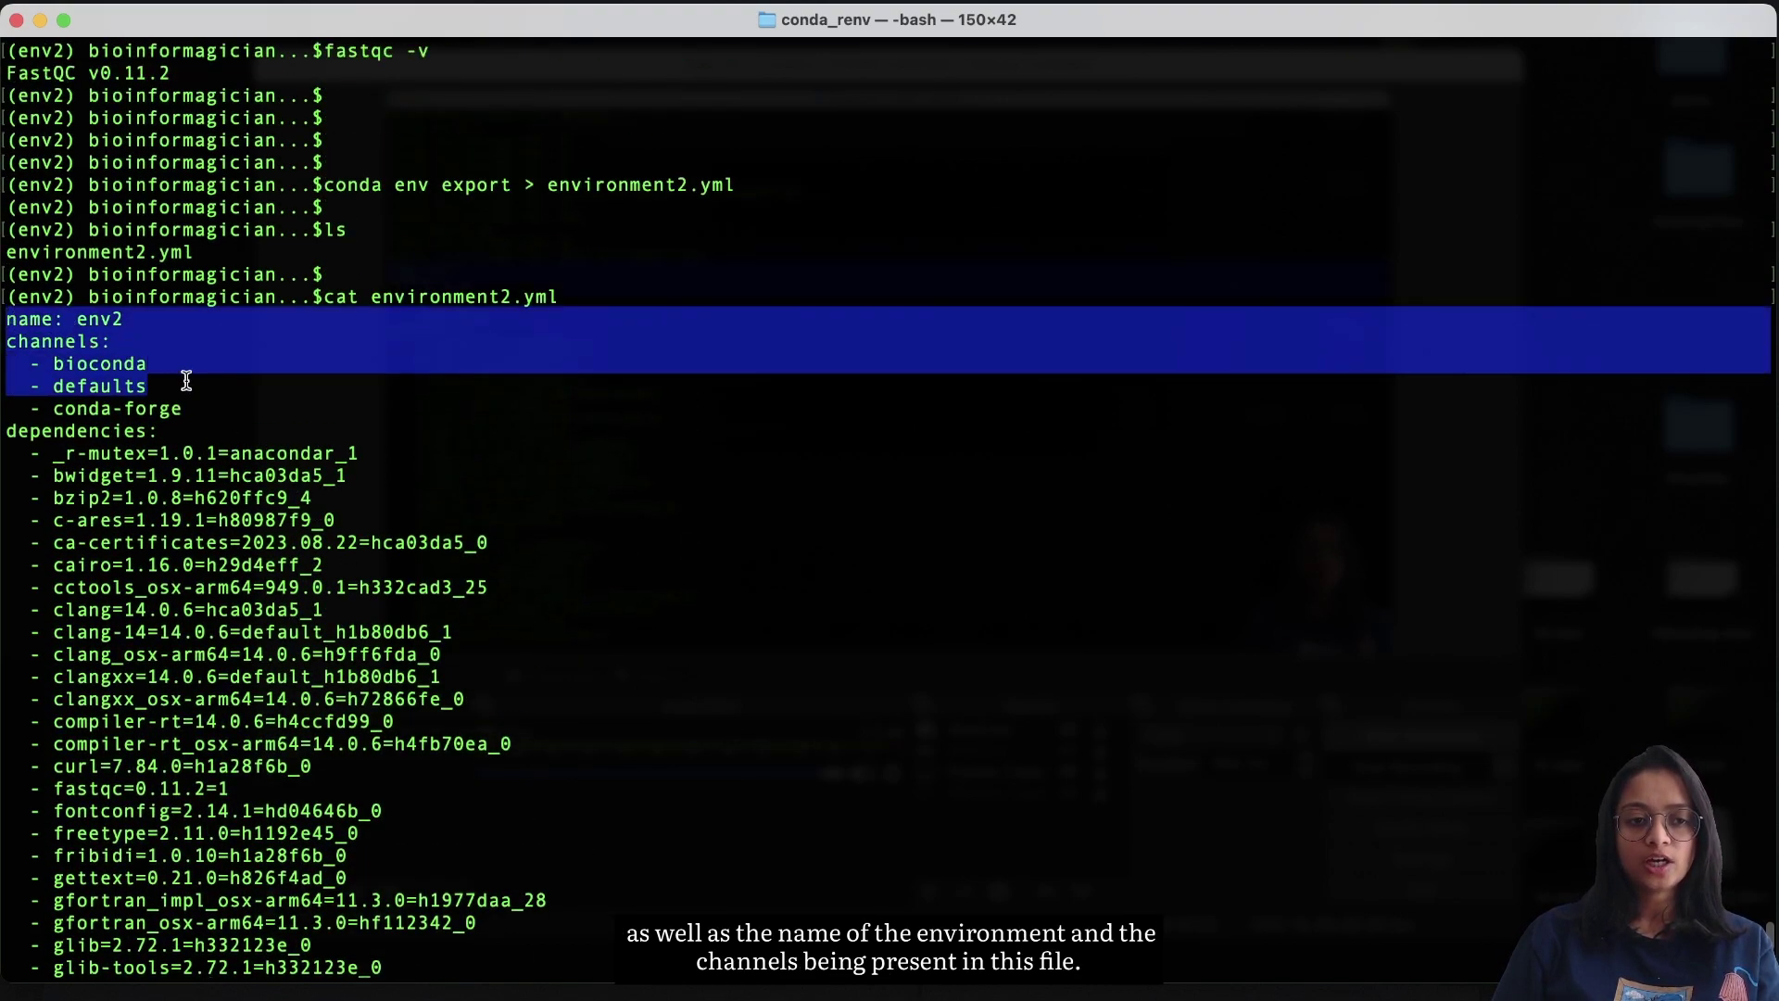
click(260, 434)
scroll(291, 464, down, 7)
scroll(291, 464, down, 12)
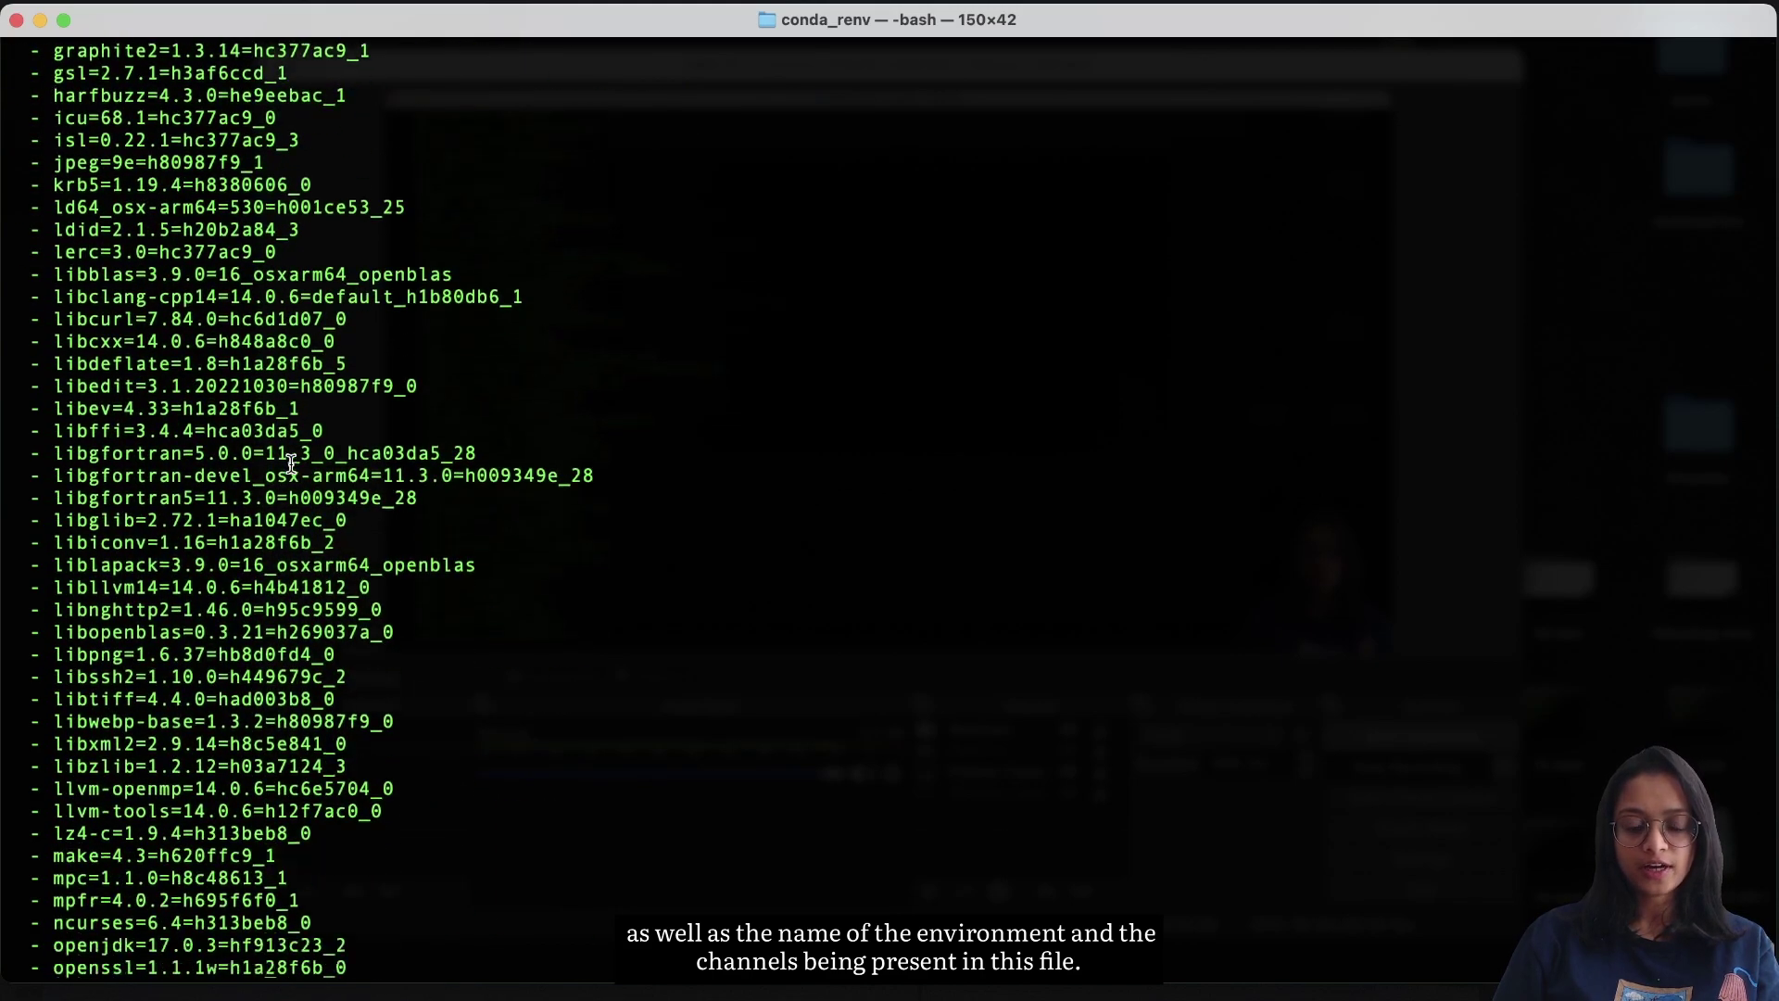
key(Return)
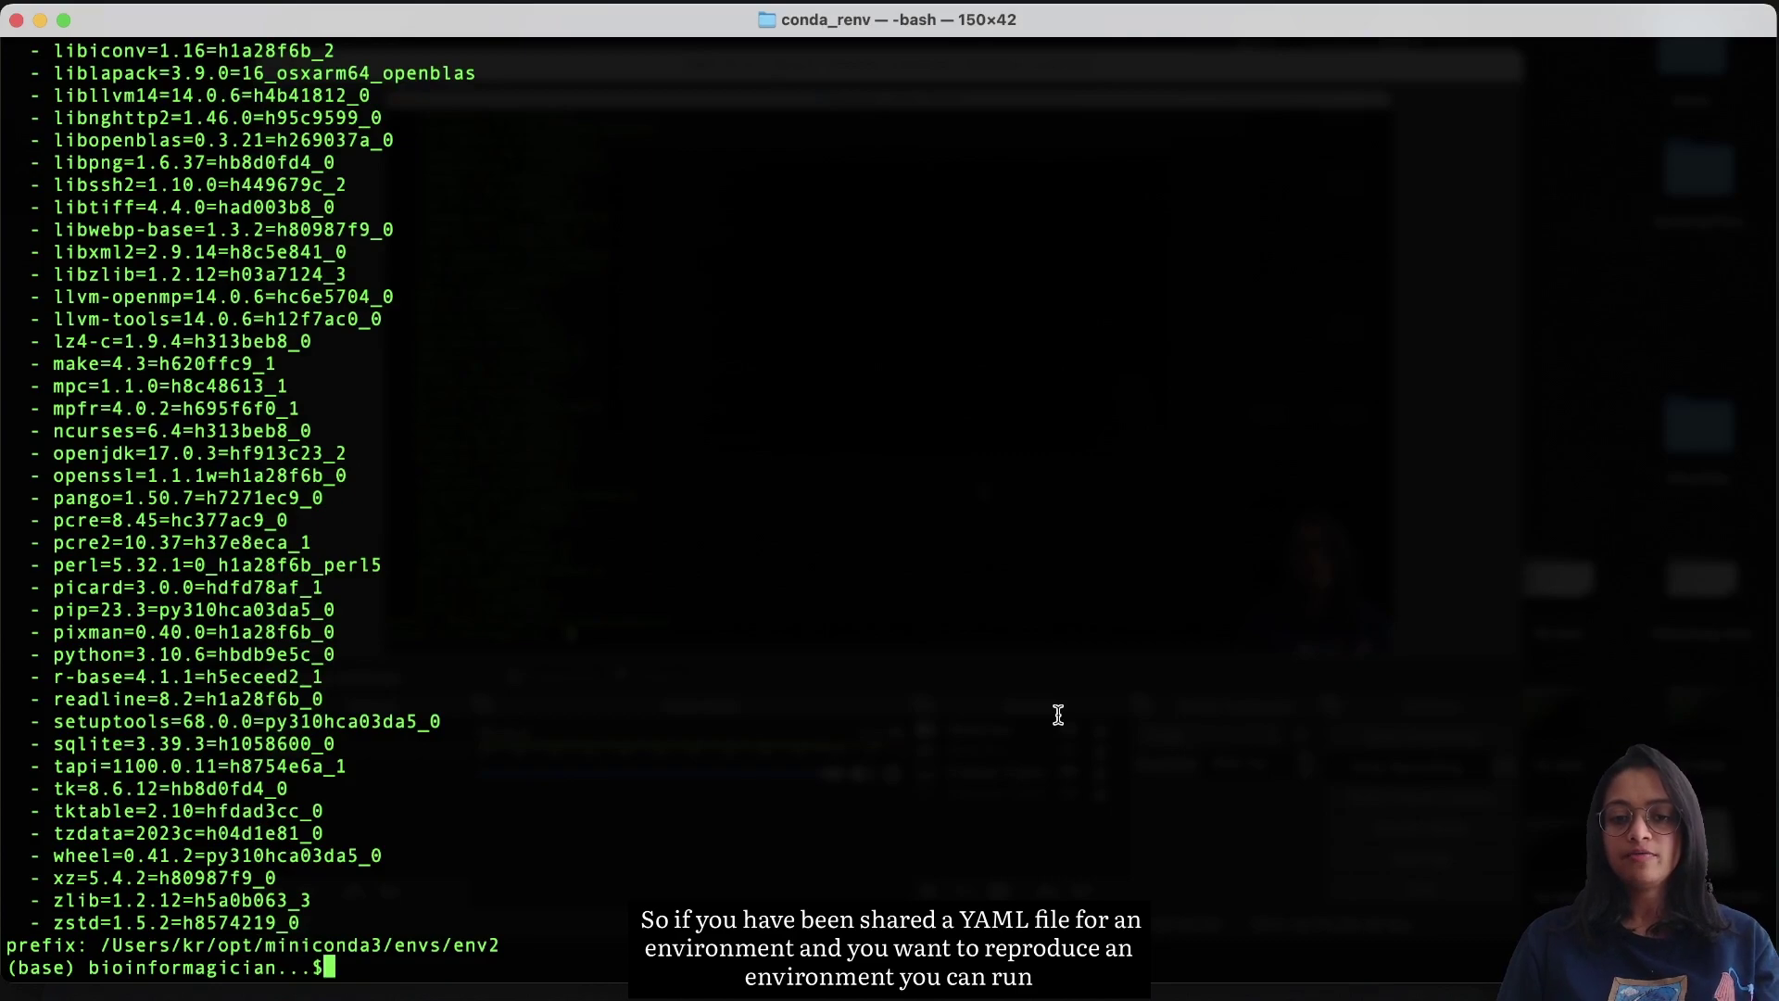
Step: Write the command "conda env create --file environment2.yml" on a fresh prompt, and clear it without running it
key(Return)
key(Return)
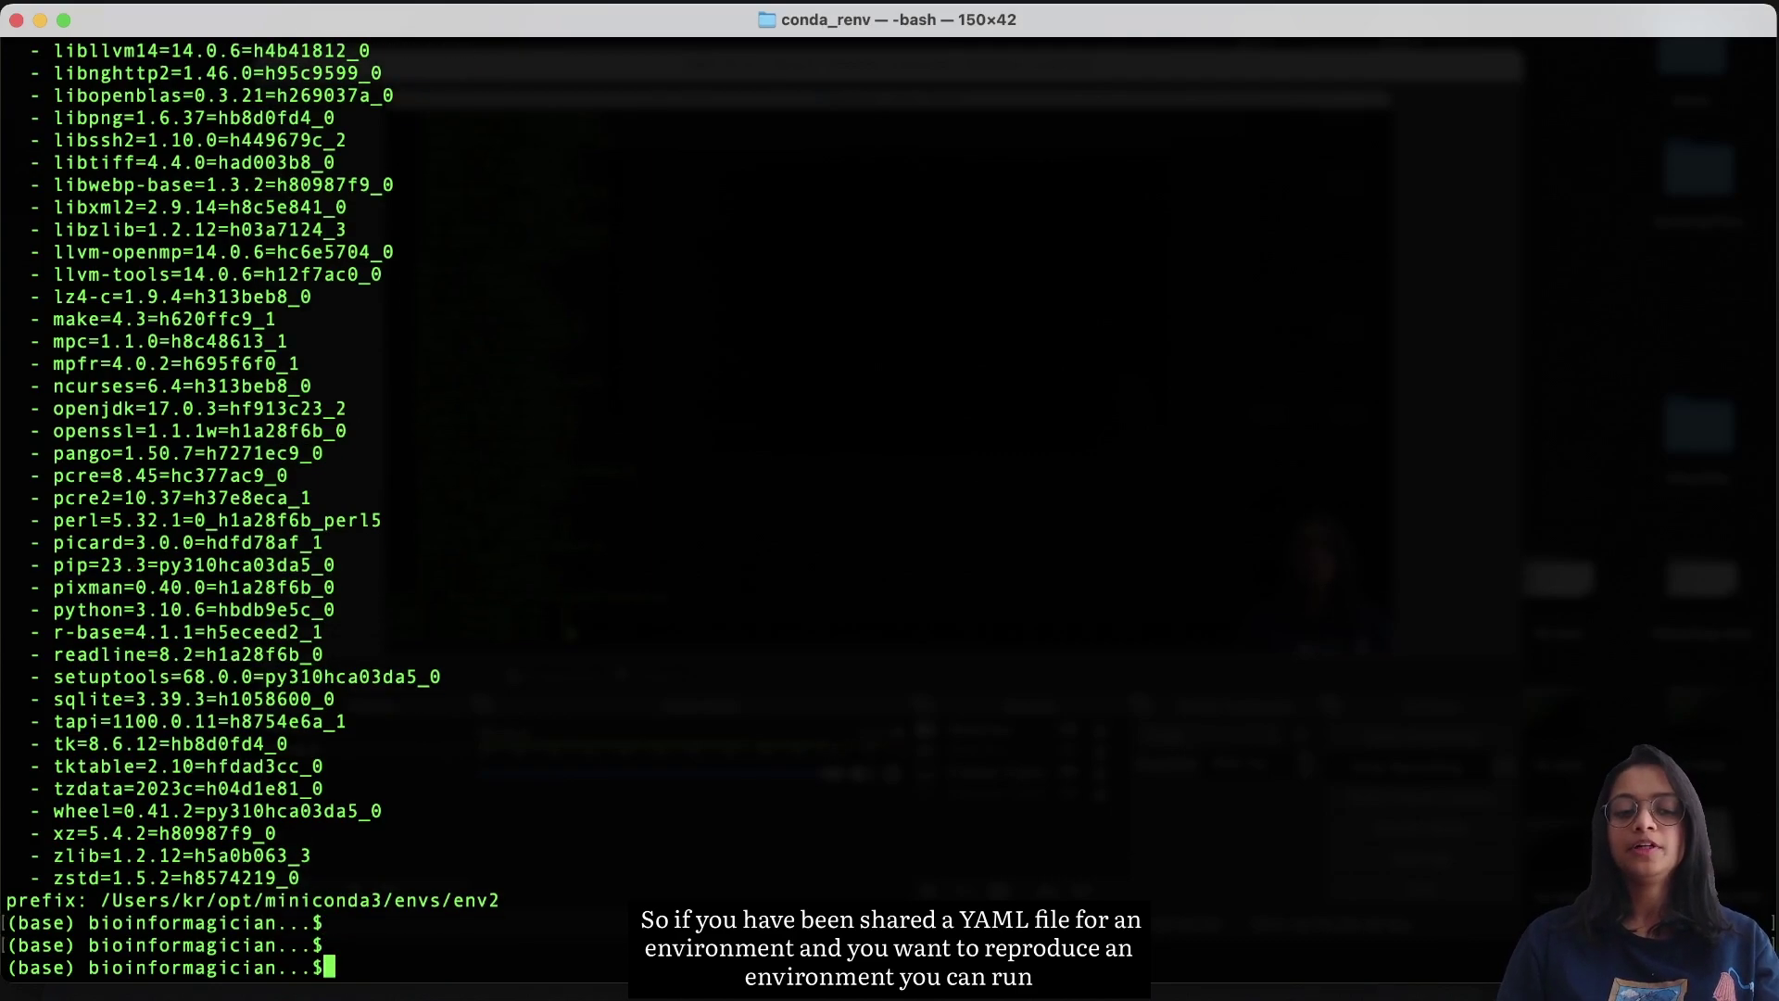
text(conda env cre)
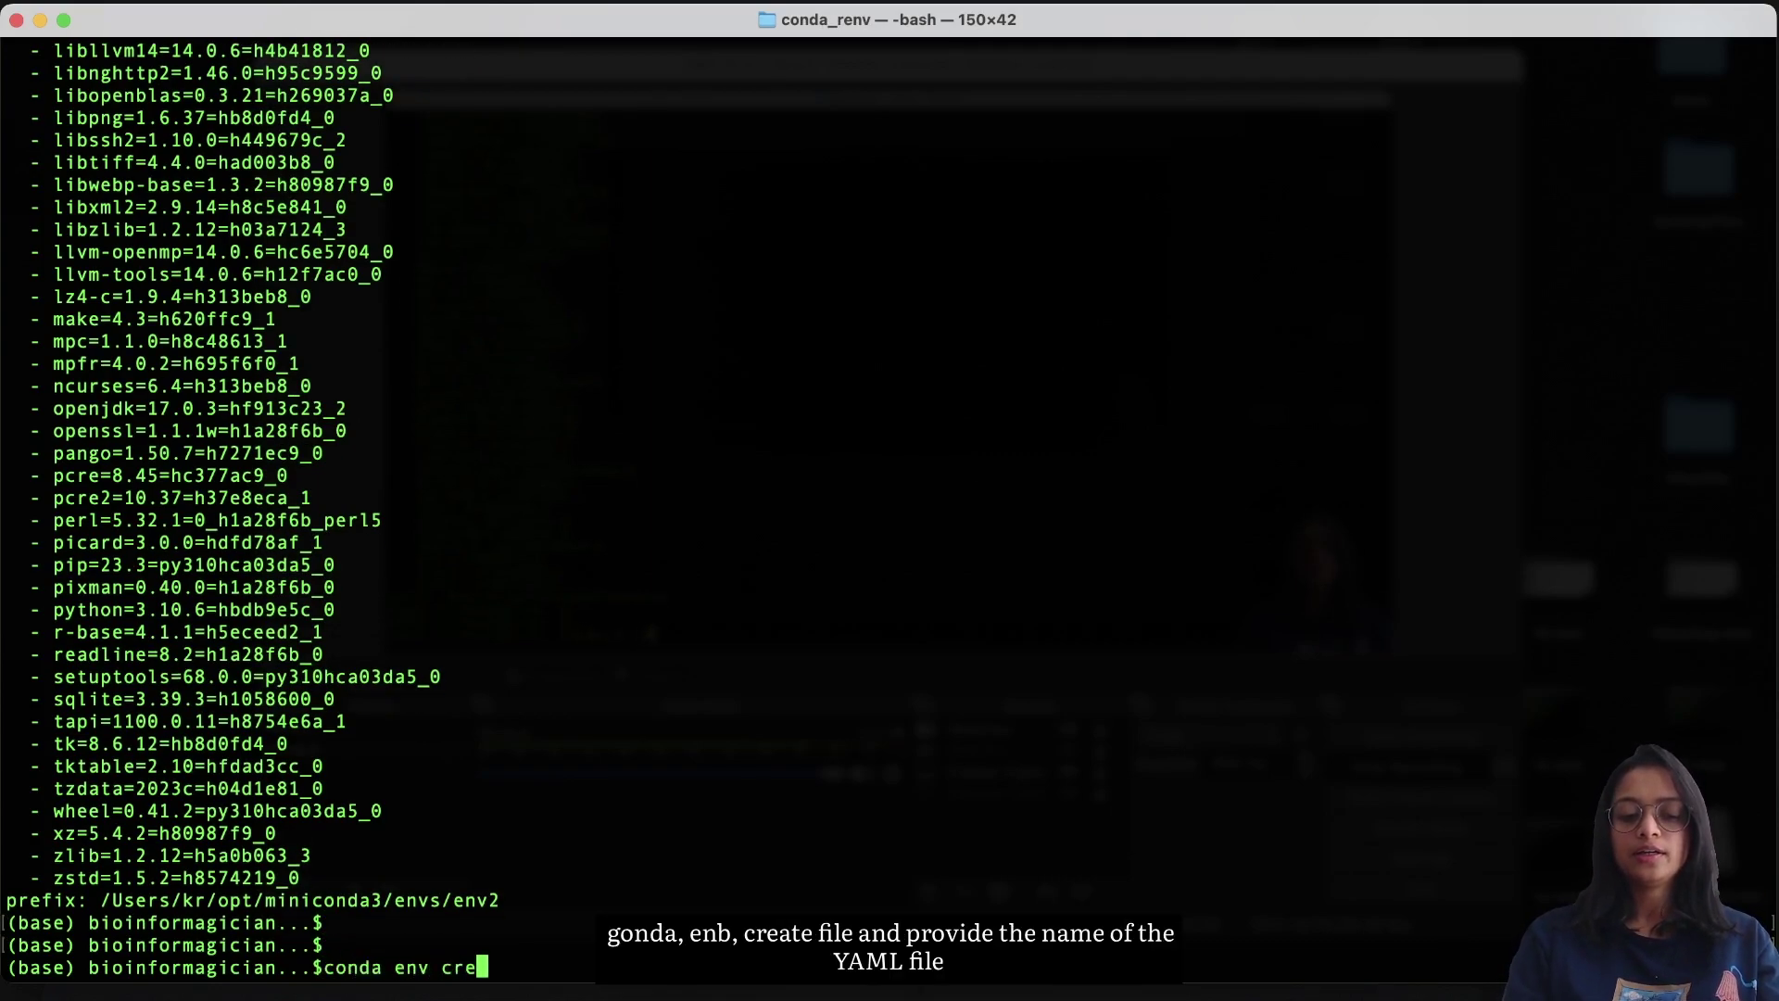
text(ate --file)
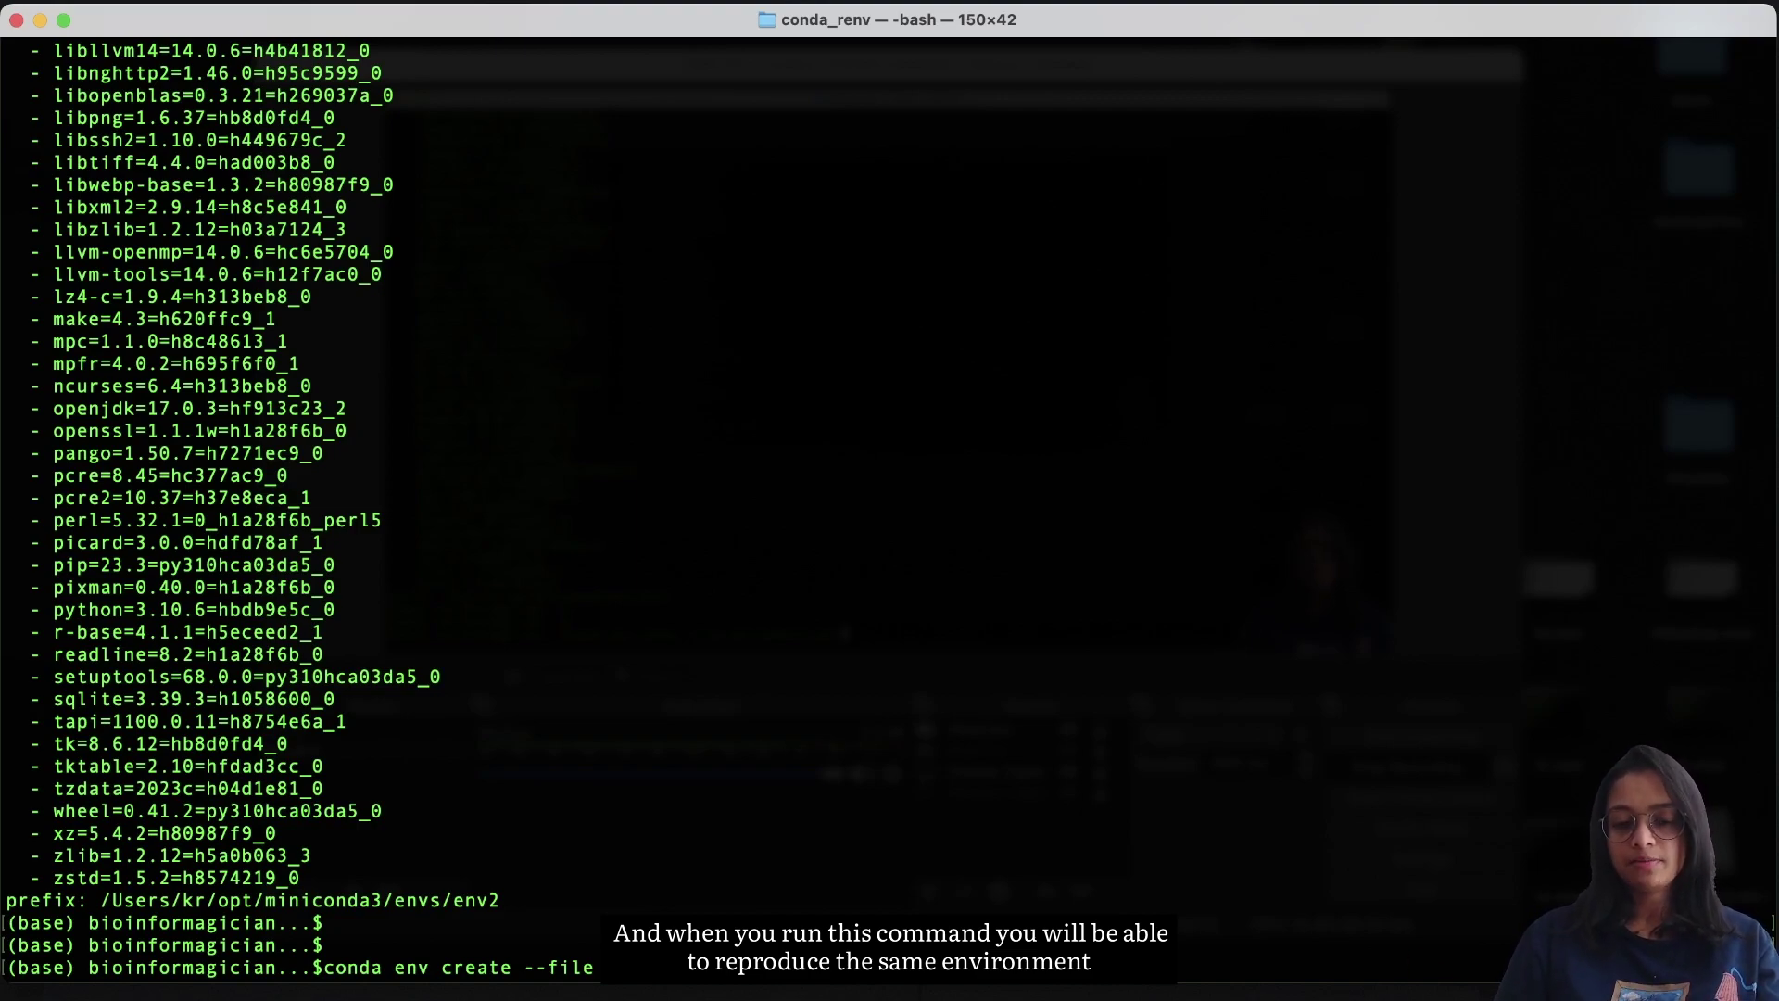
text(environment2.yml)
key(ctrl+u)
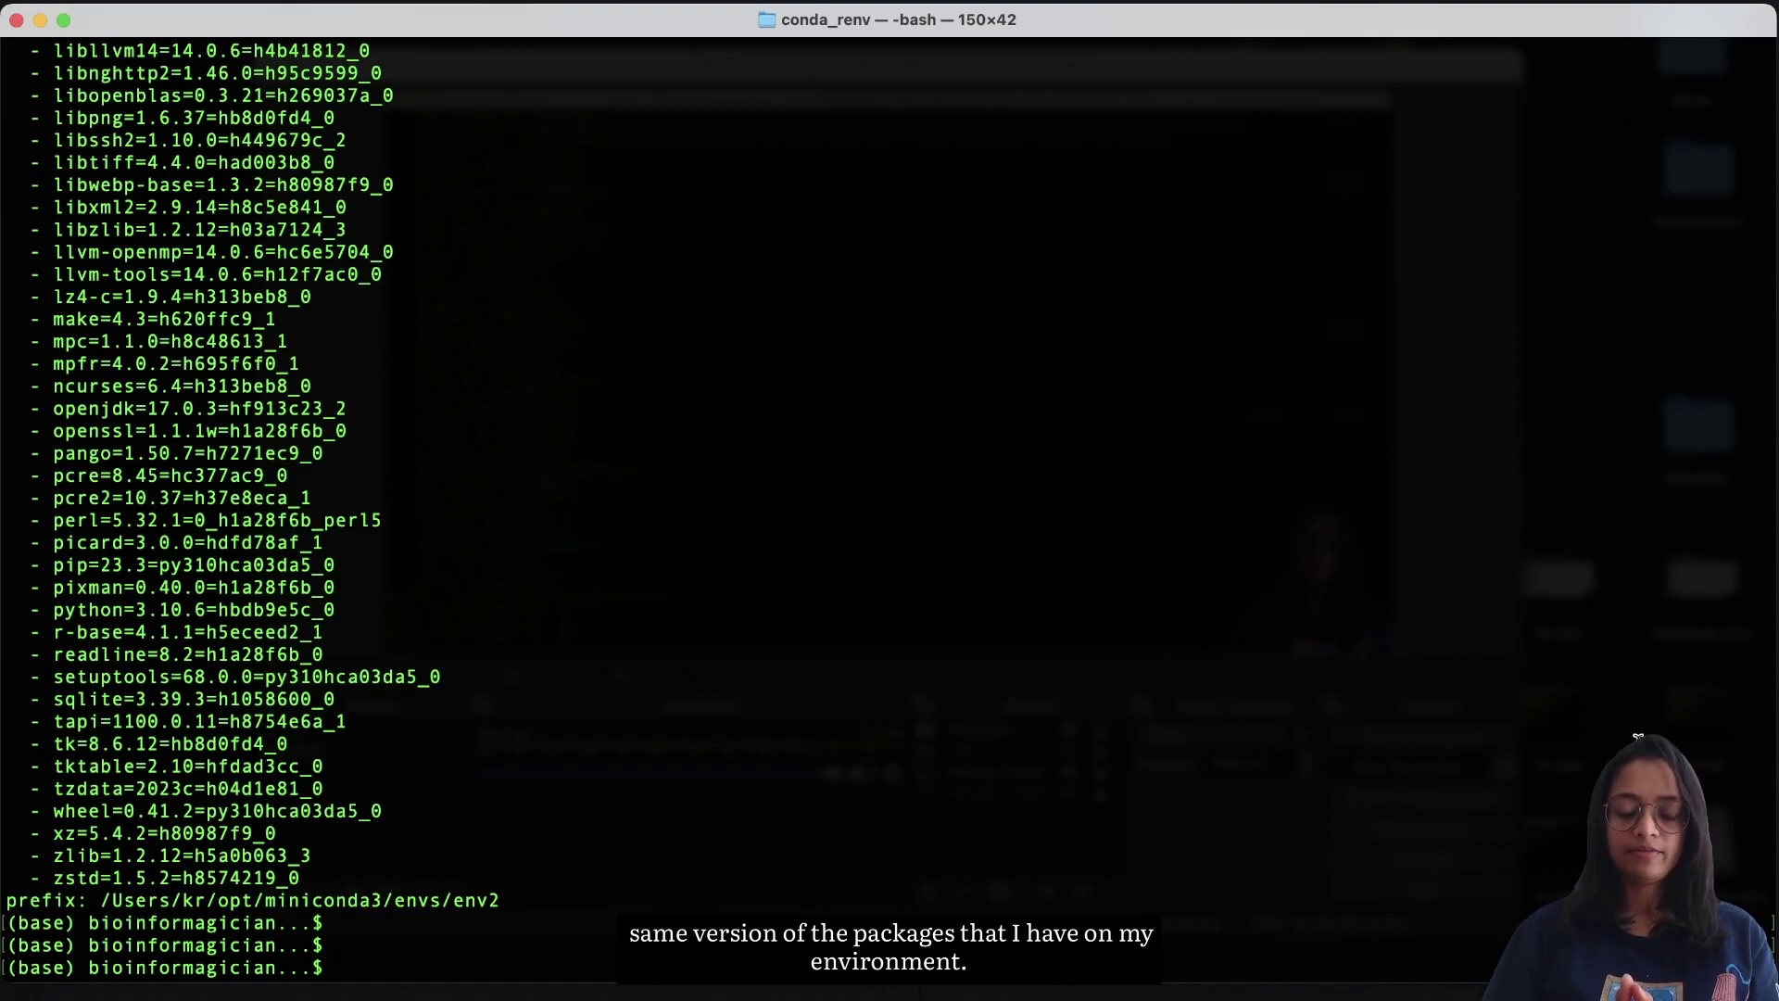
Step: Switch to RStudio and create a new R script
click(1398, 973)
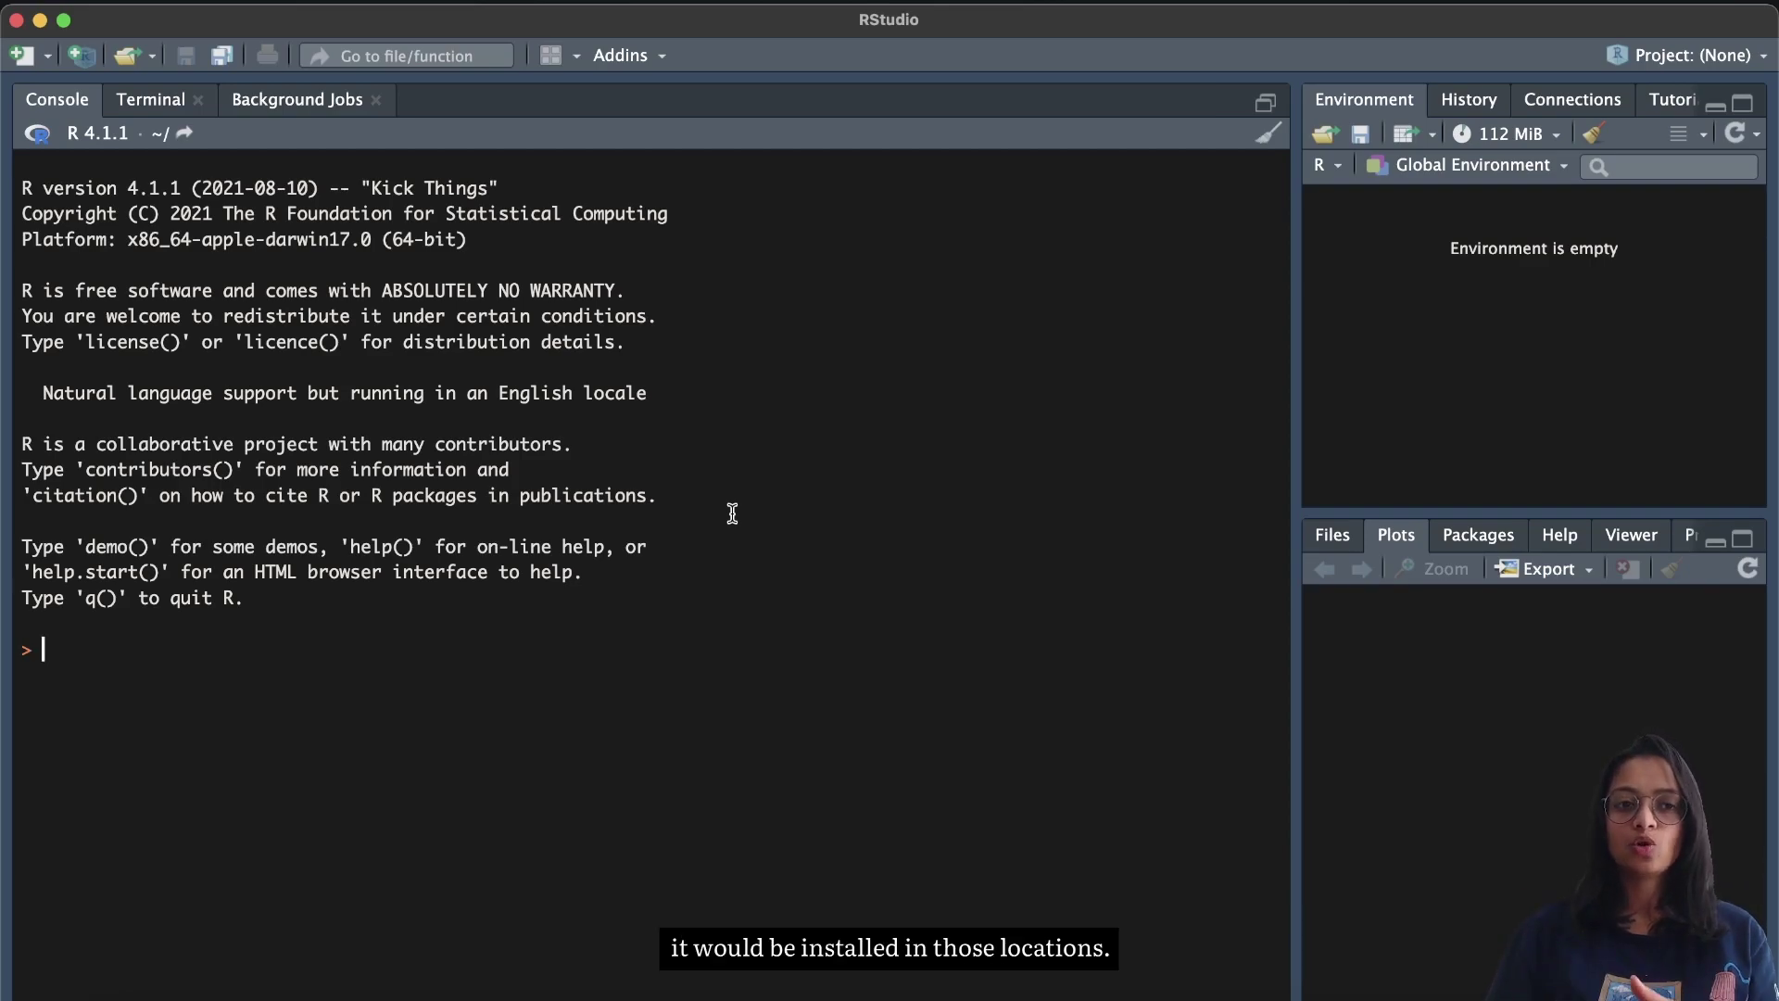
click(44, 55)
click(74, 87)
Step: Leave two blank lines in the script, write ".libPaths()" on line 3 and run it
key(Return)
key(Return)
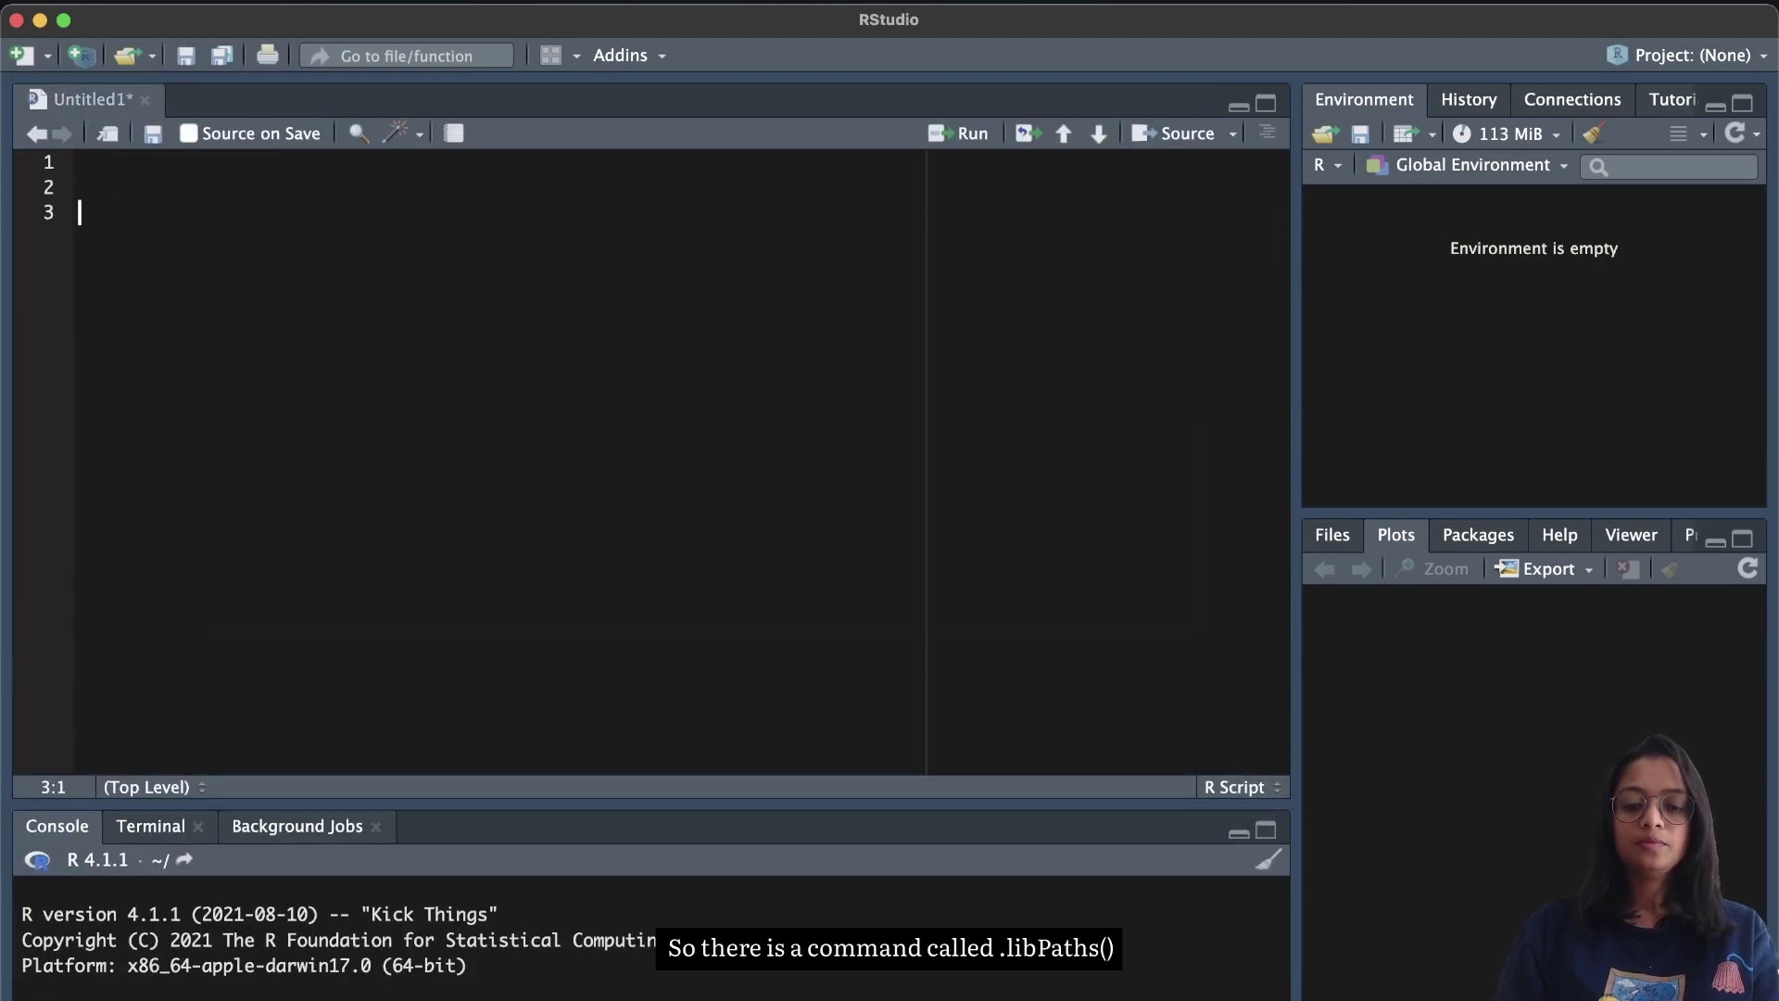
text(.libPaths()
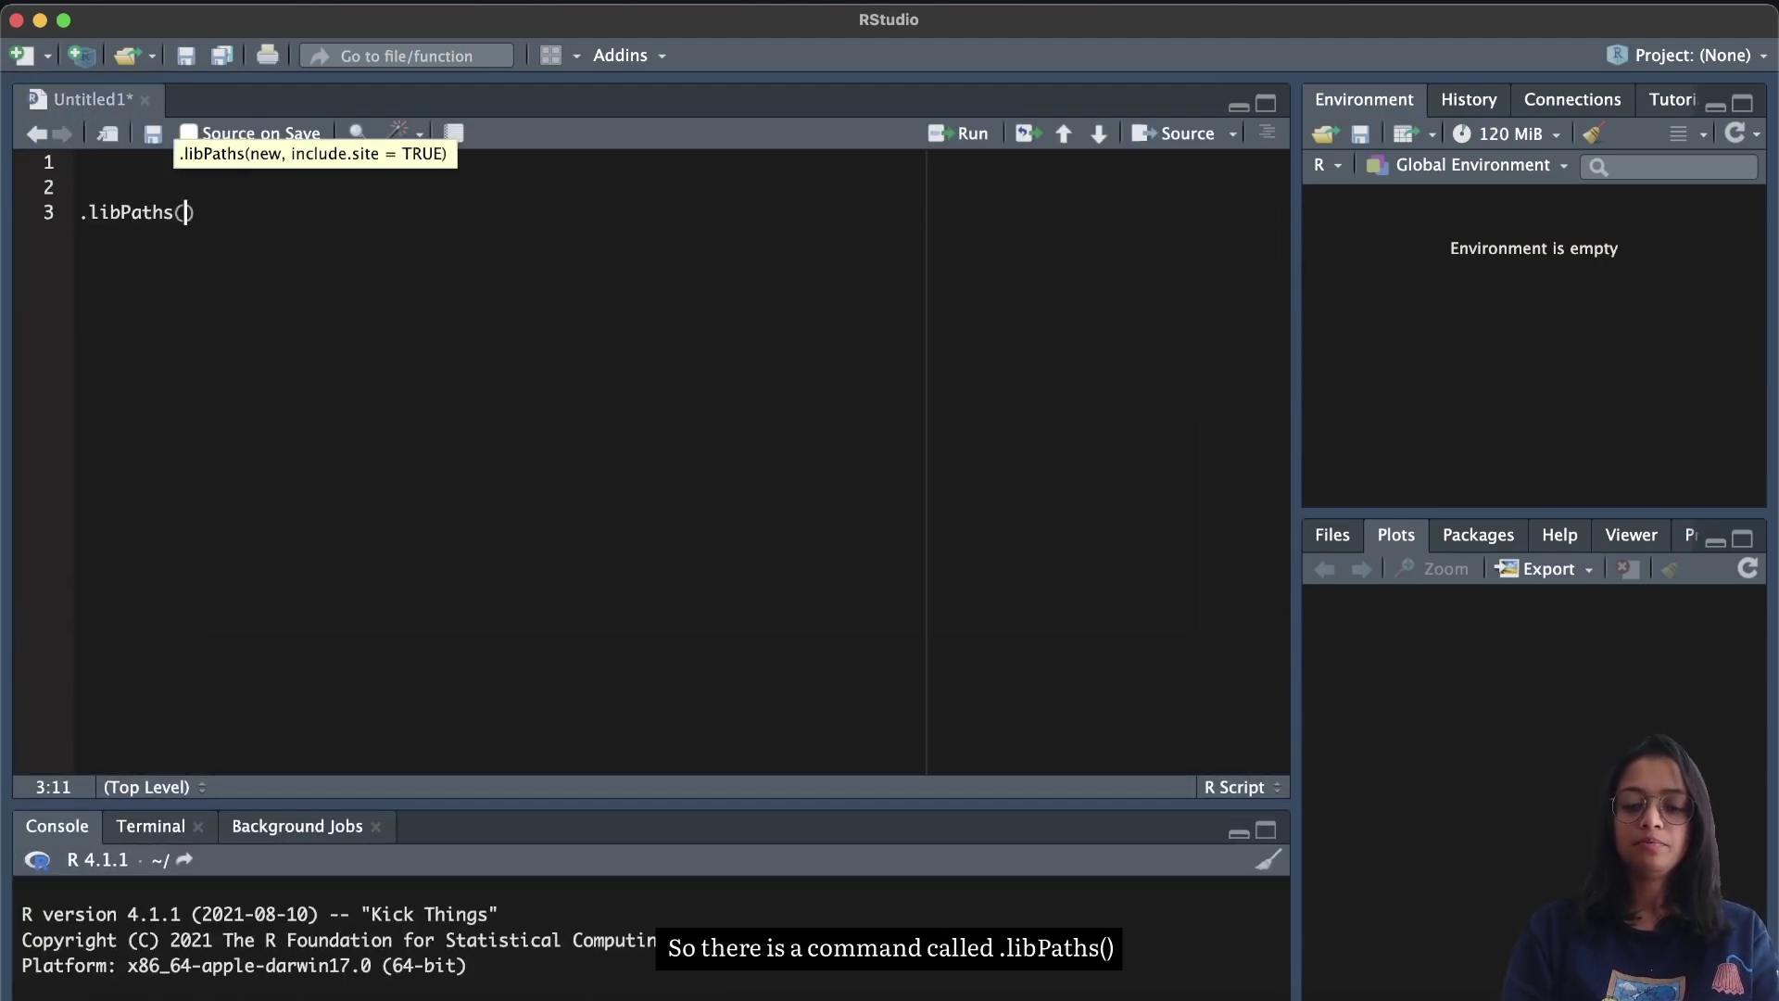
key(super+Return)
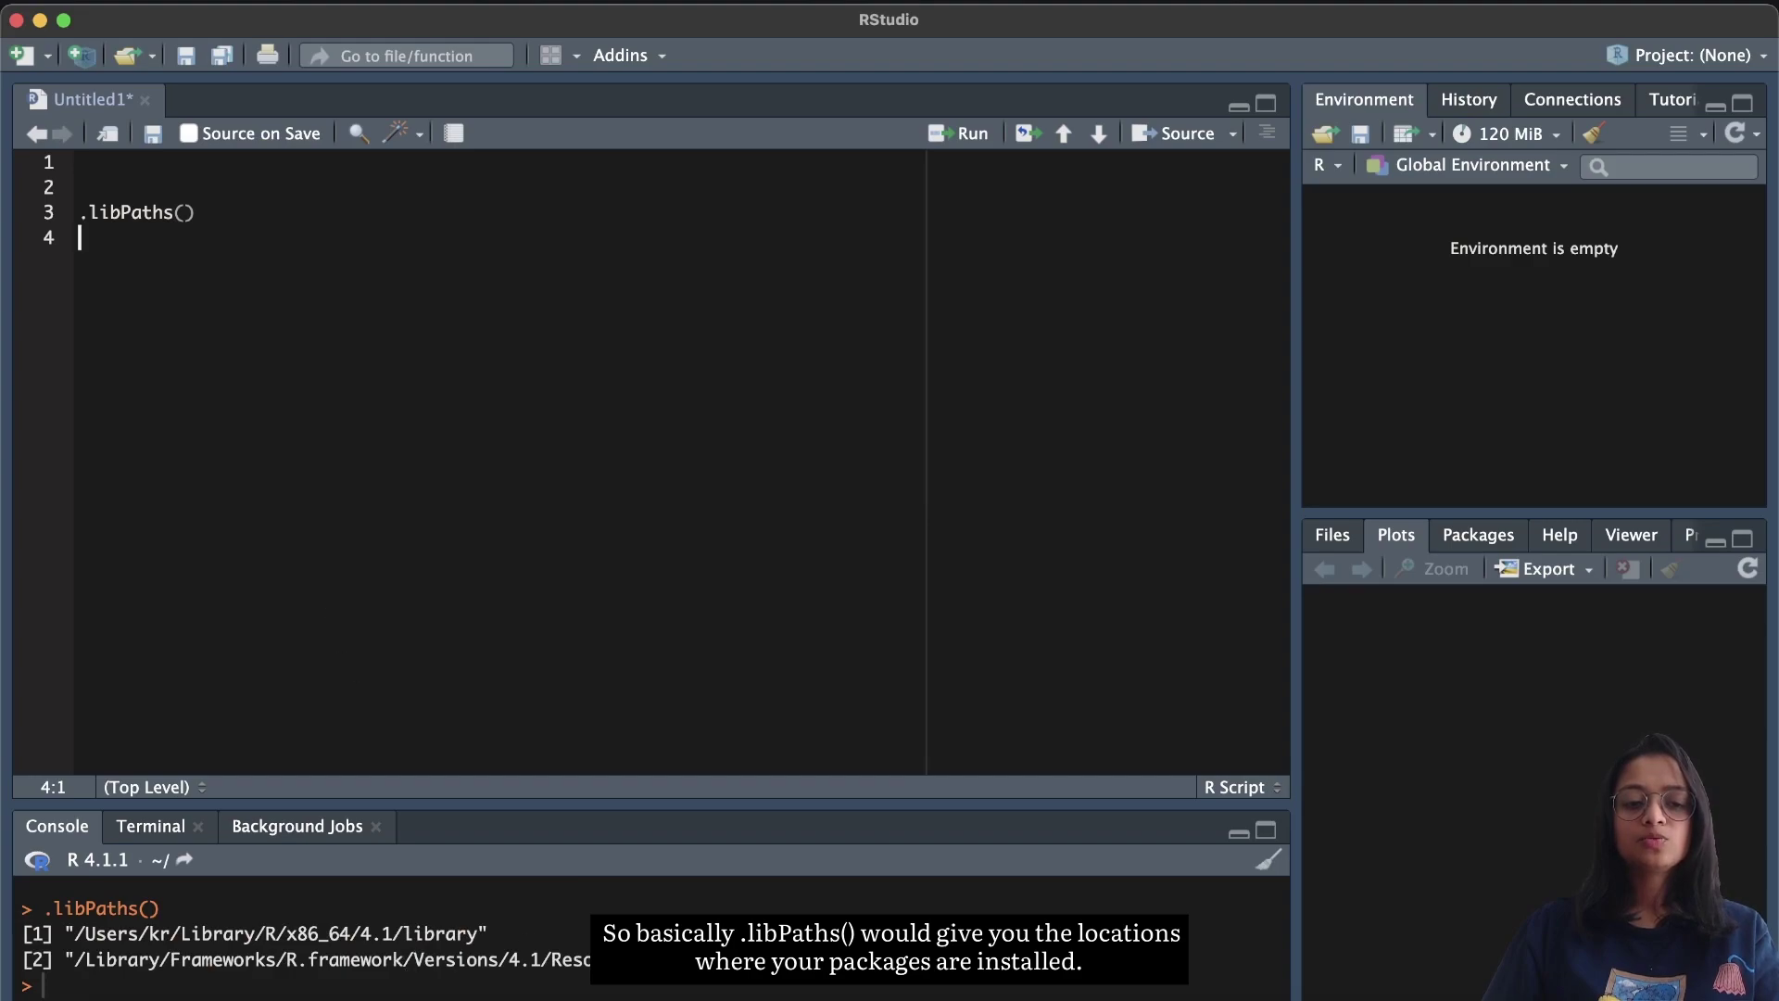
Step: Examine the two R library locations in the console output, highlighting the first path and both paths together
drag(742, 960, 55, 924)
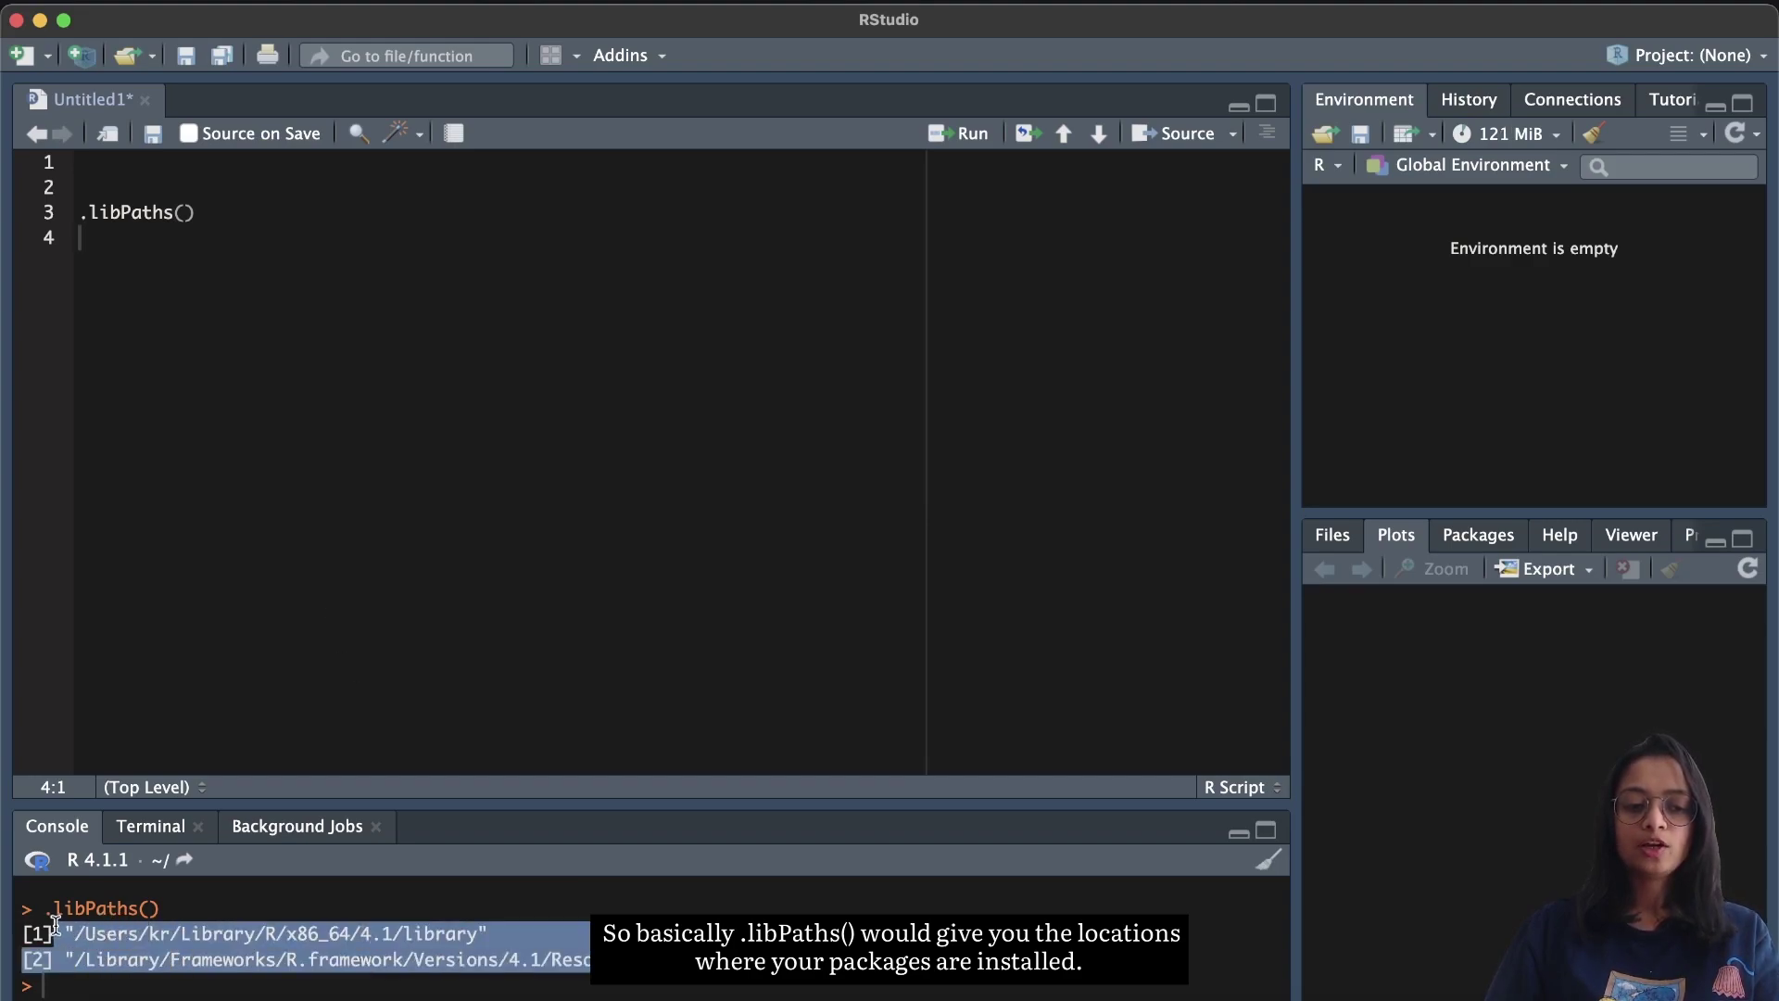
click(90, 932)
drag(649, 959, 9, 945)
click(350, 946)
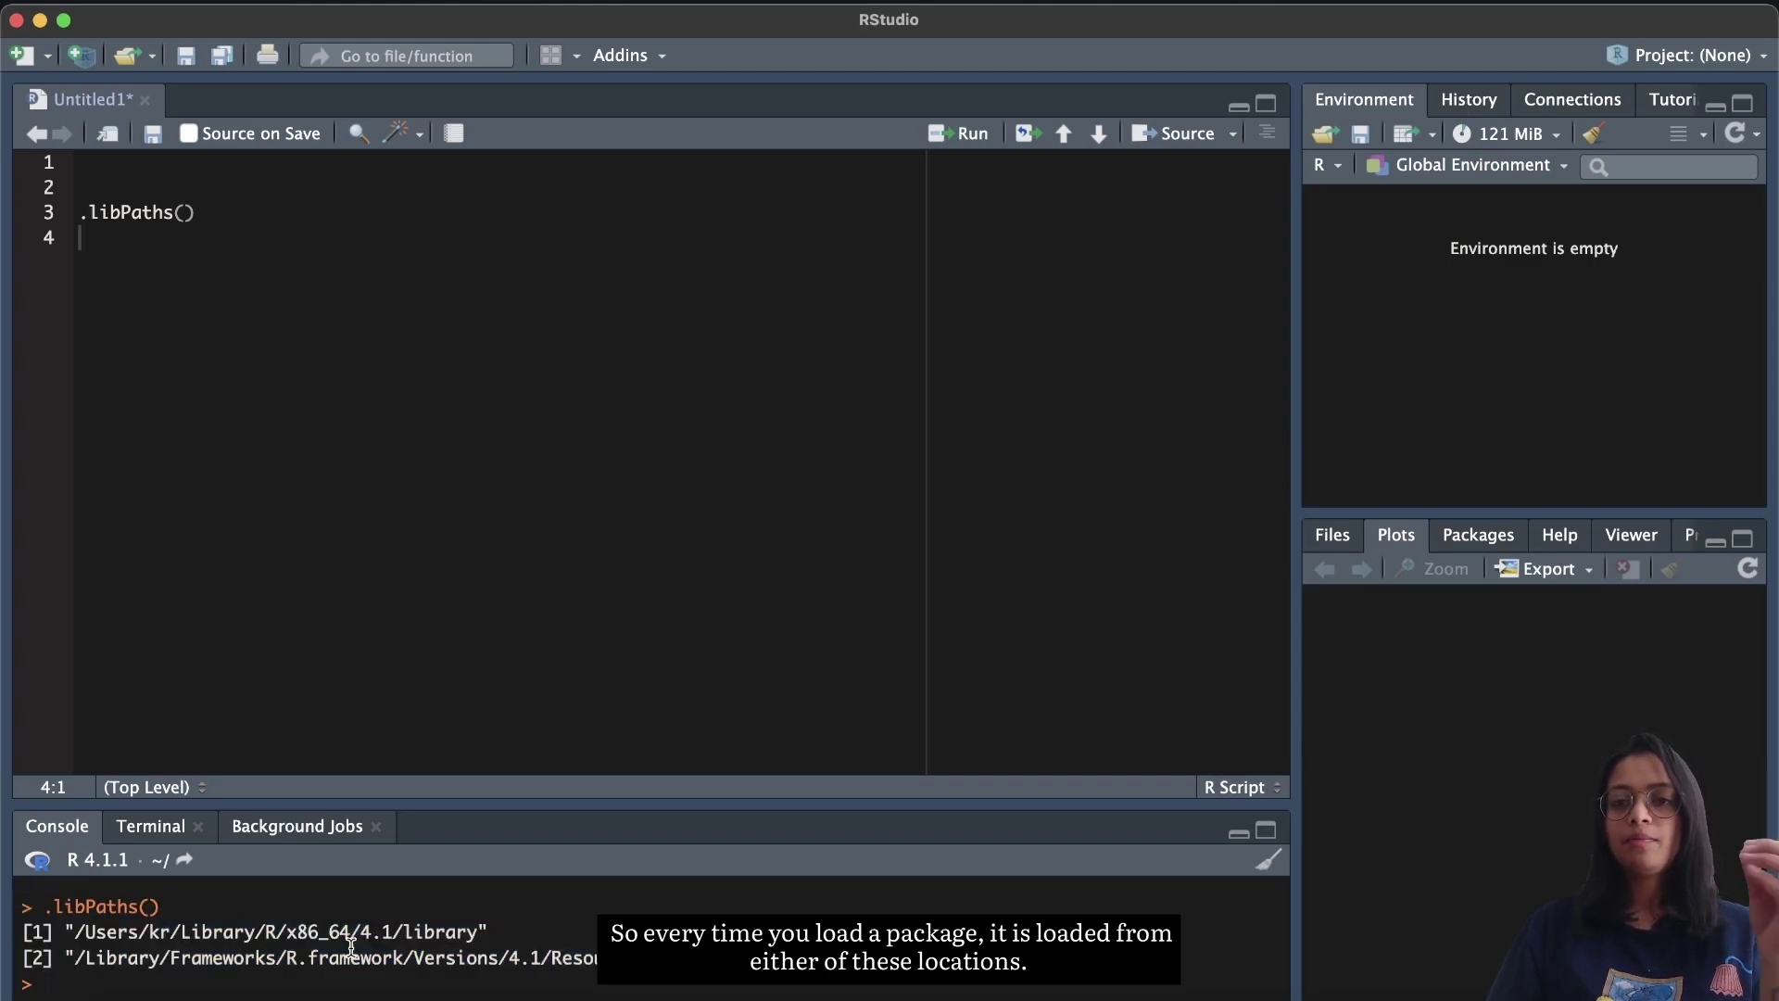
drag(512, 931, 58, 929)
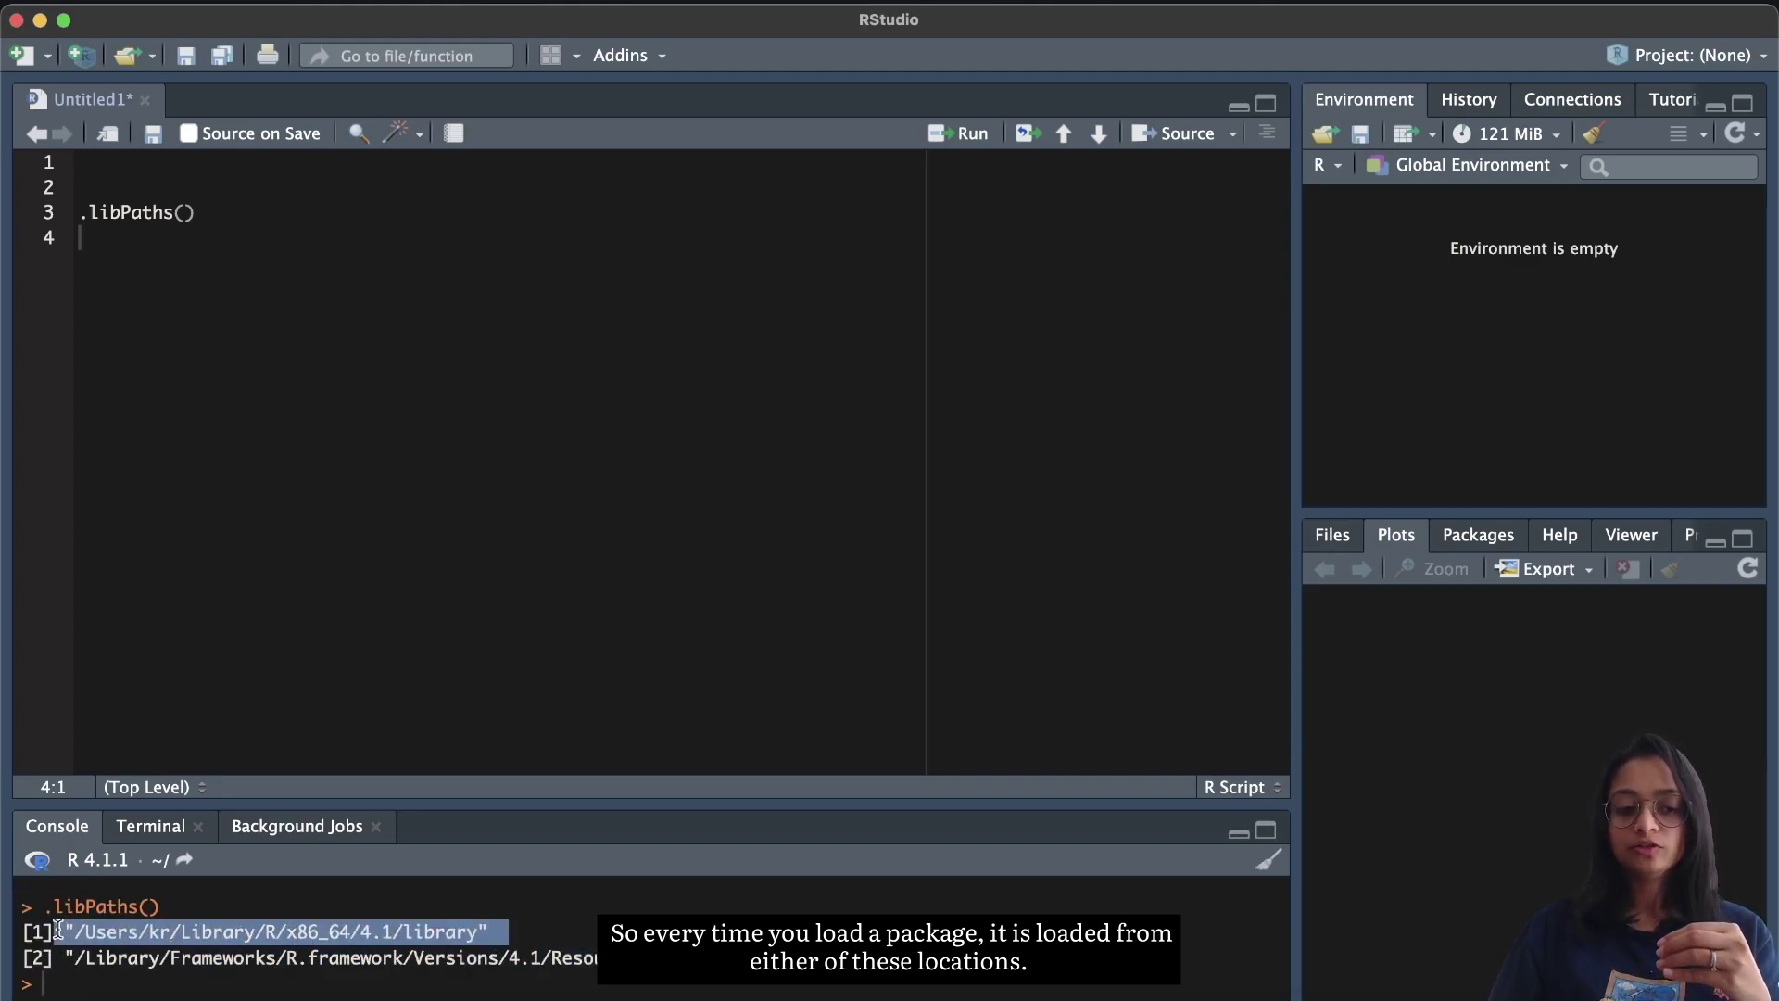
drag(607, 959, 28, 931)
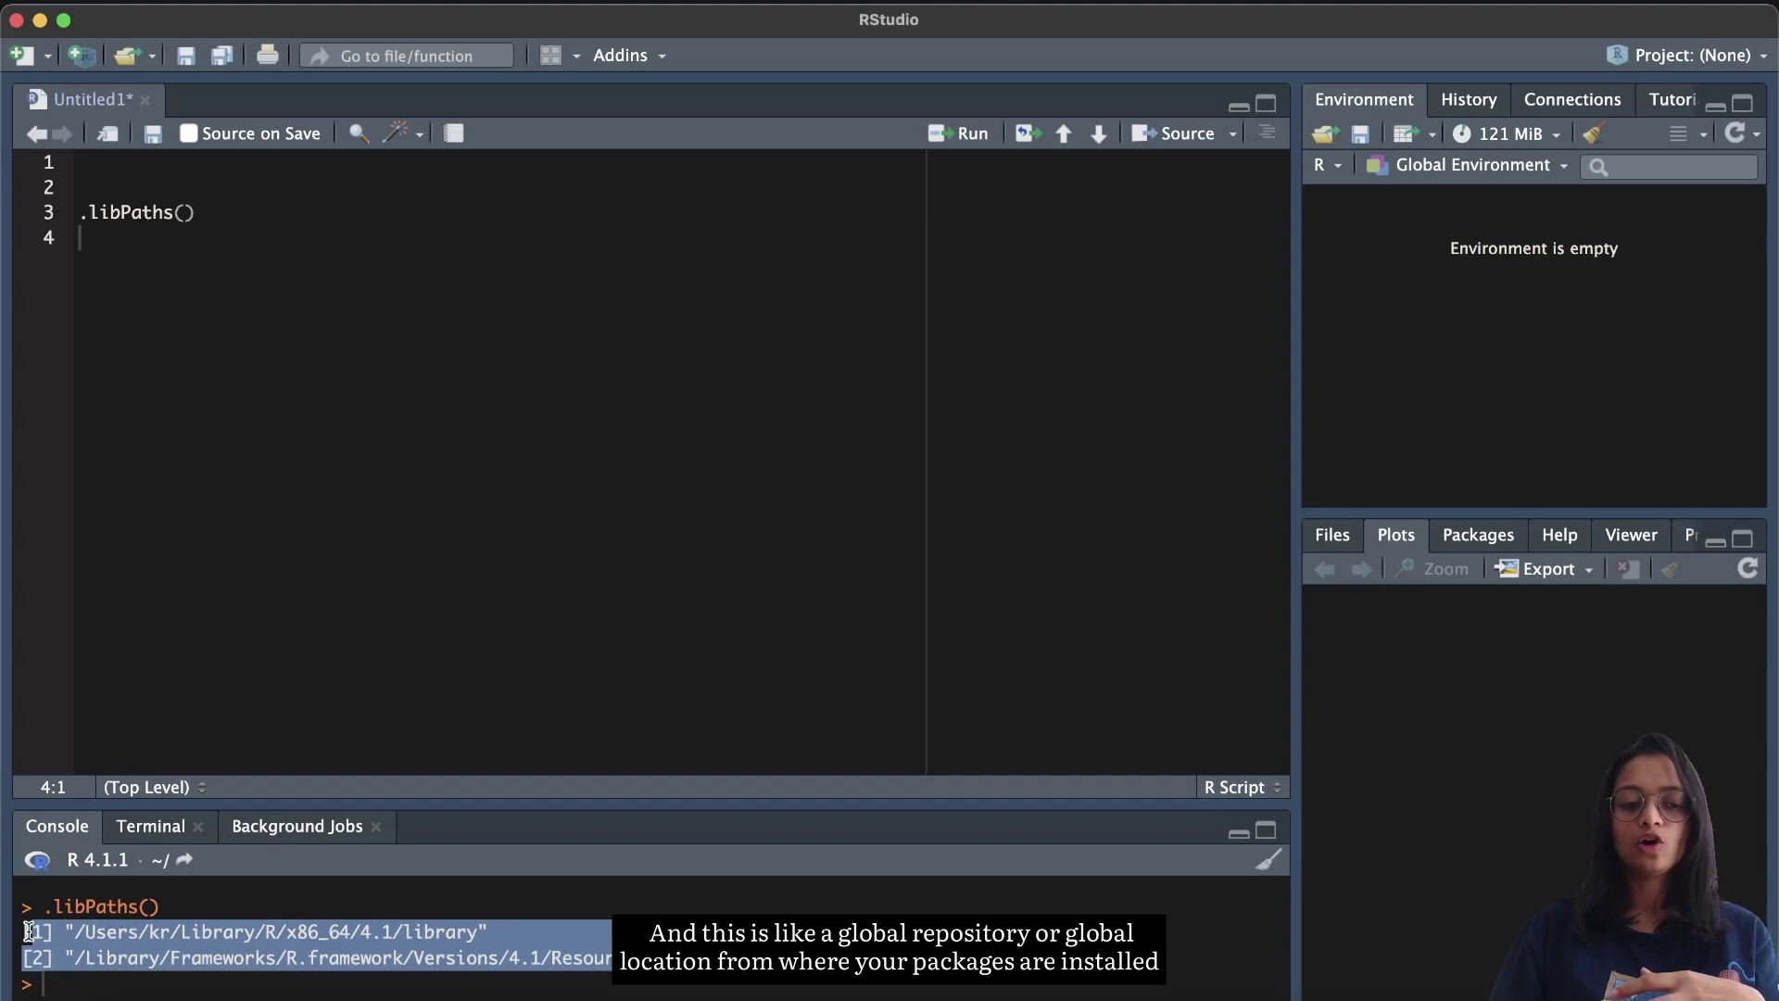
click(338, 920)
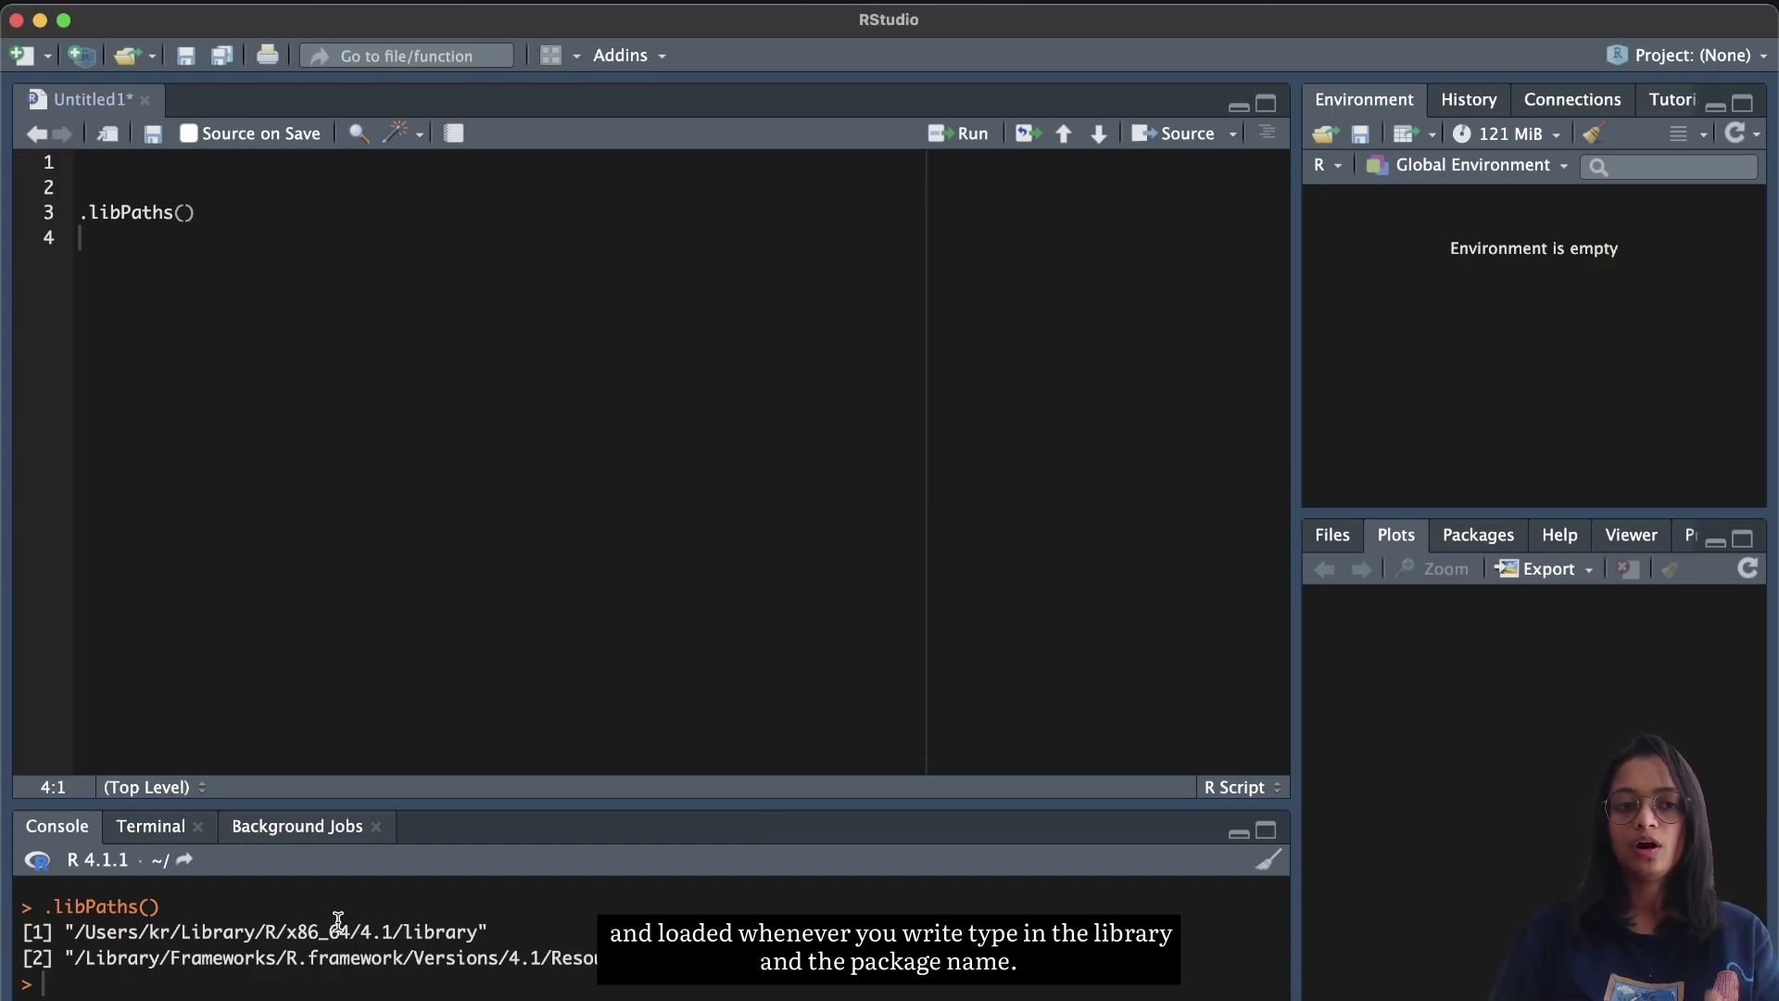
click(168, 266)
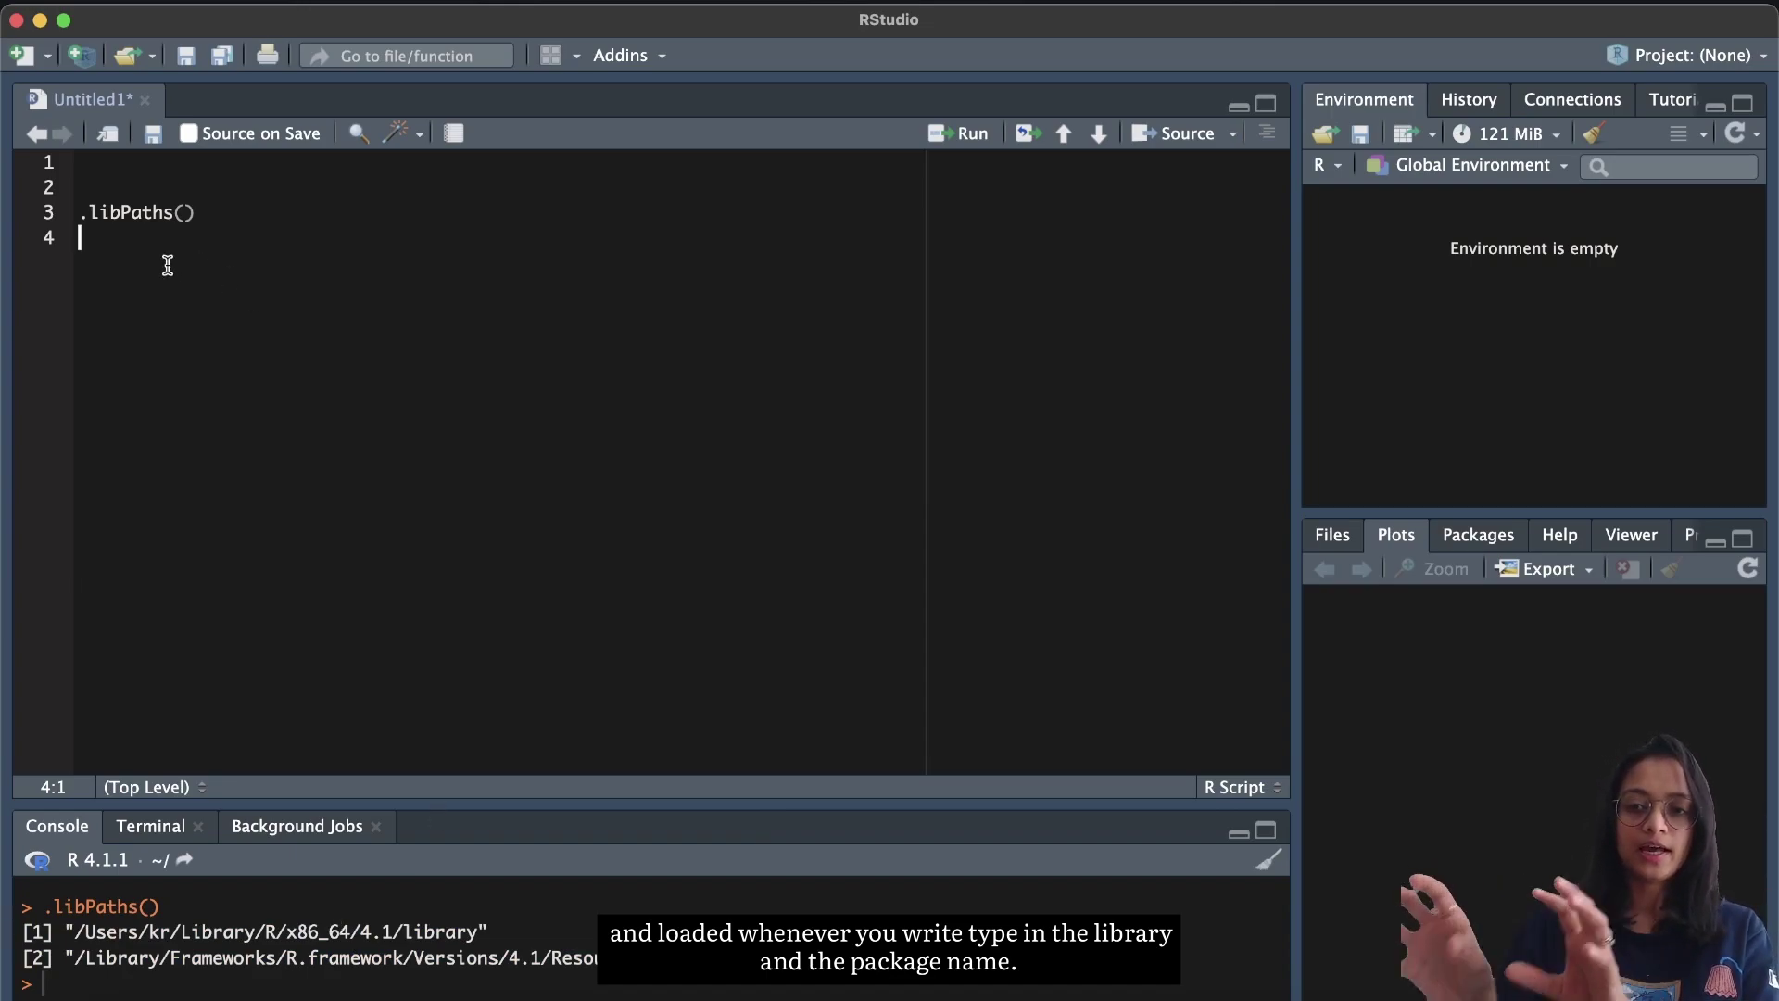
drag(648, 957, 19, 931)
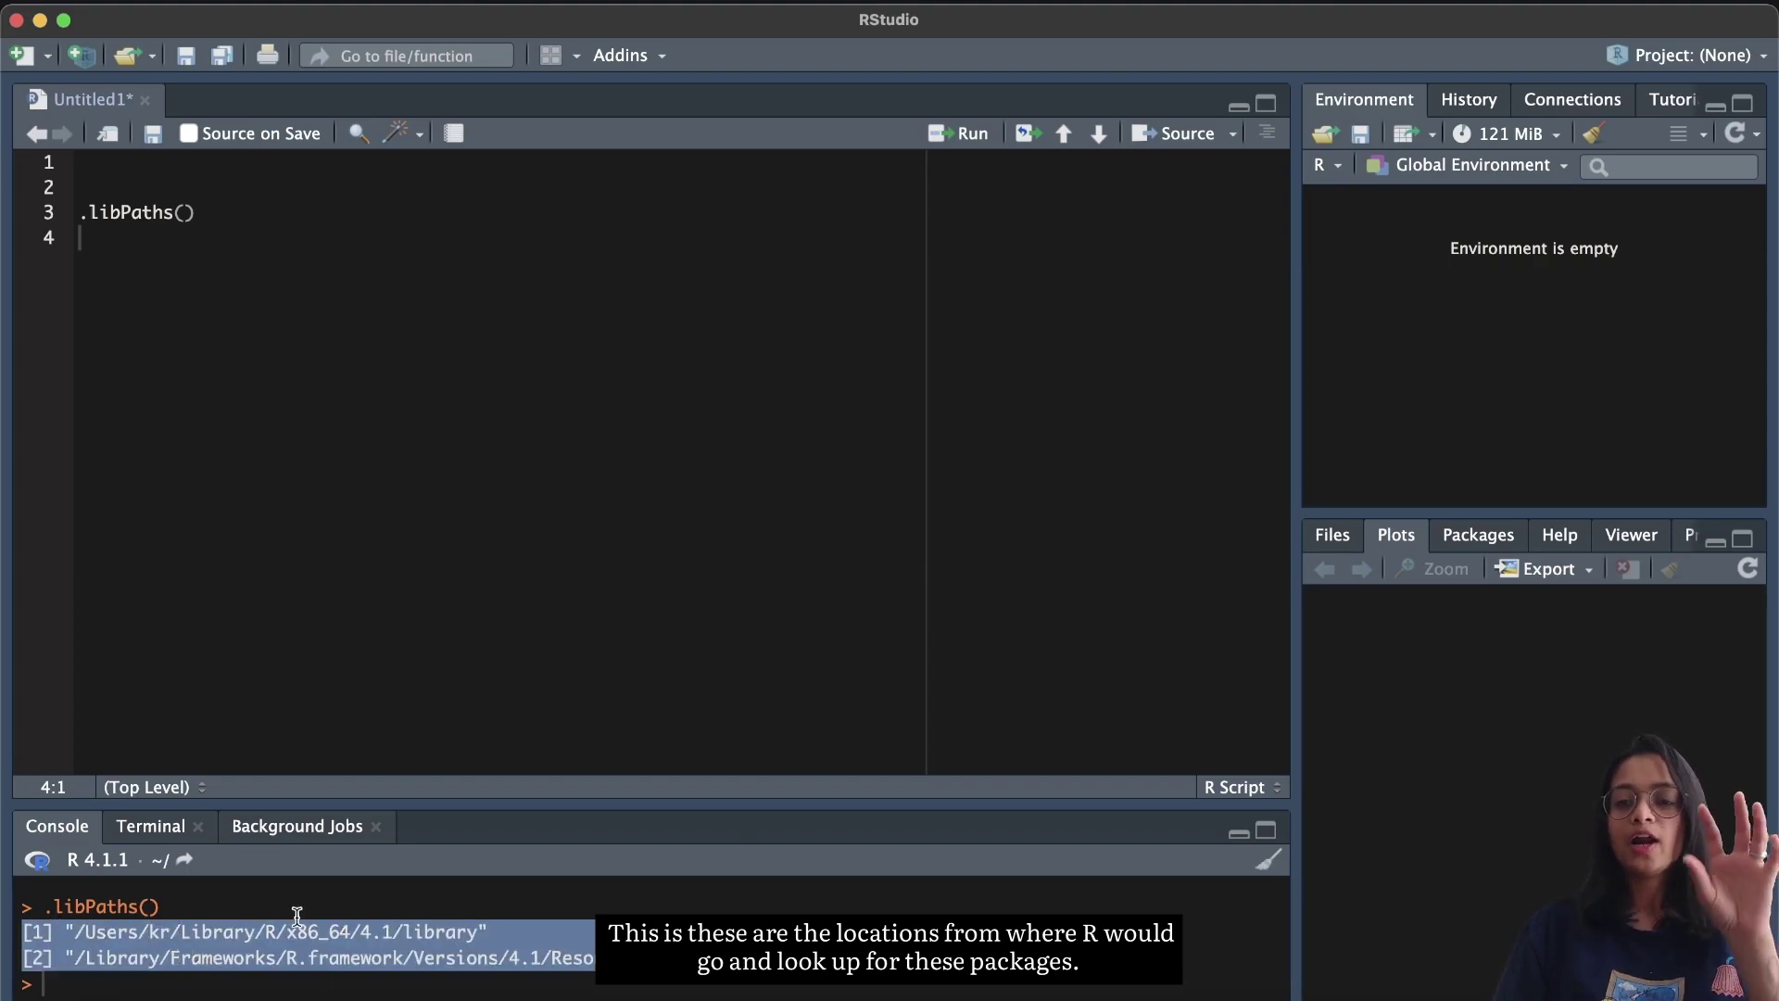
click(367, 932)
key(Return)
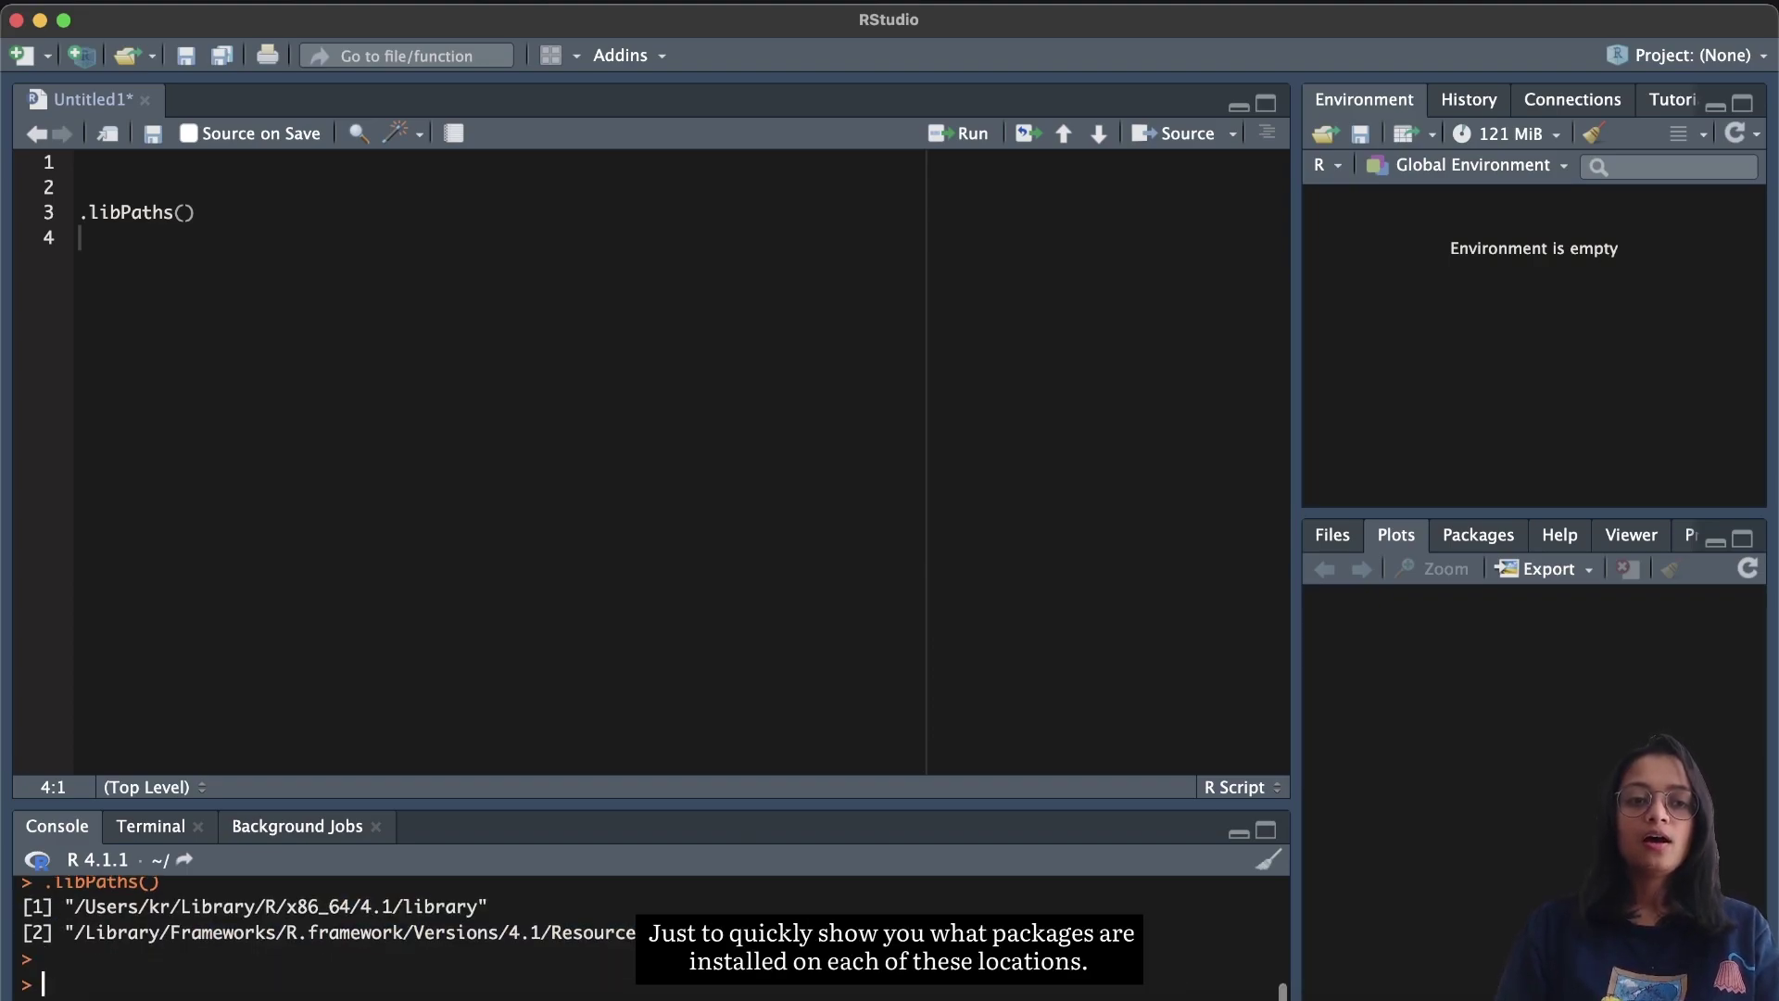
Step: Write "lapply(.libPaths(), function(x) list.files(x))" on line 5 of the script, leaving line 4 blank, and run it
key(Return)
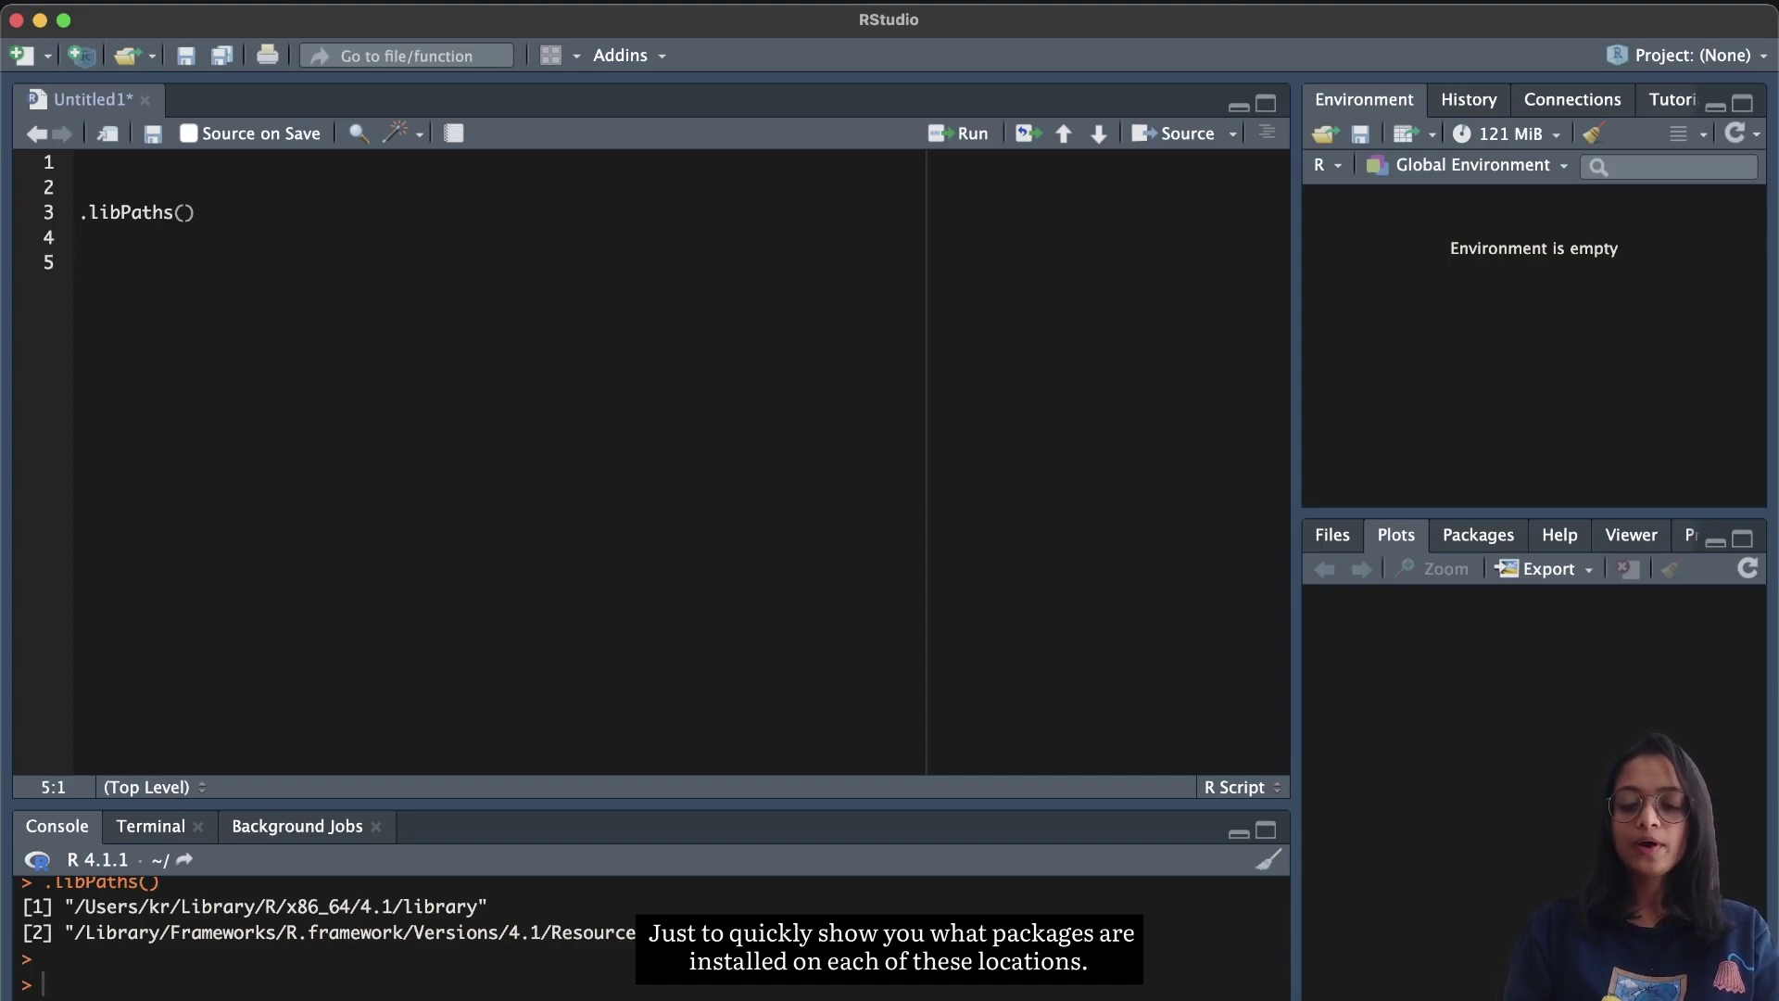
text(lapply)
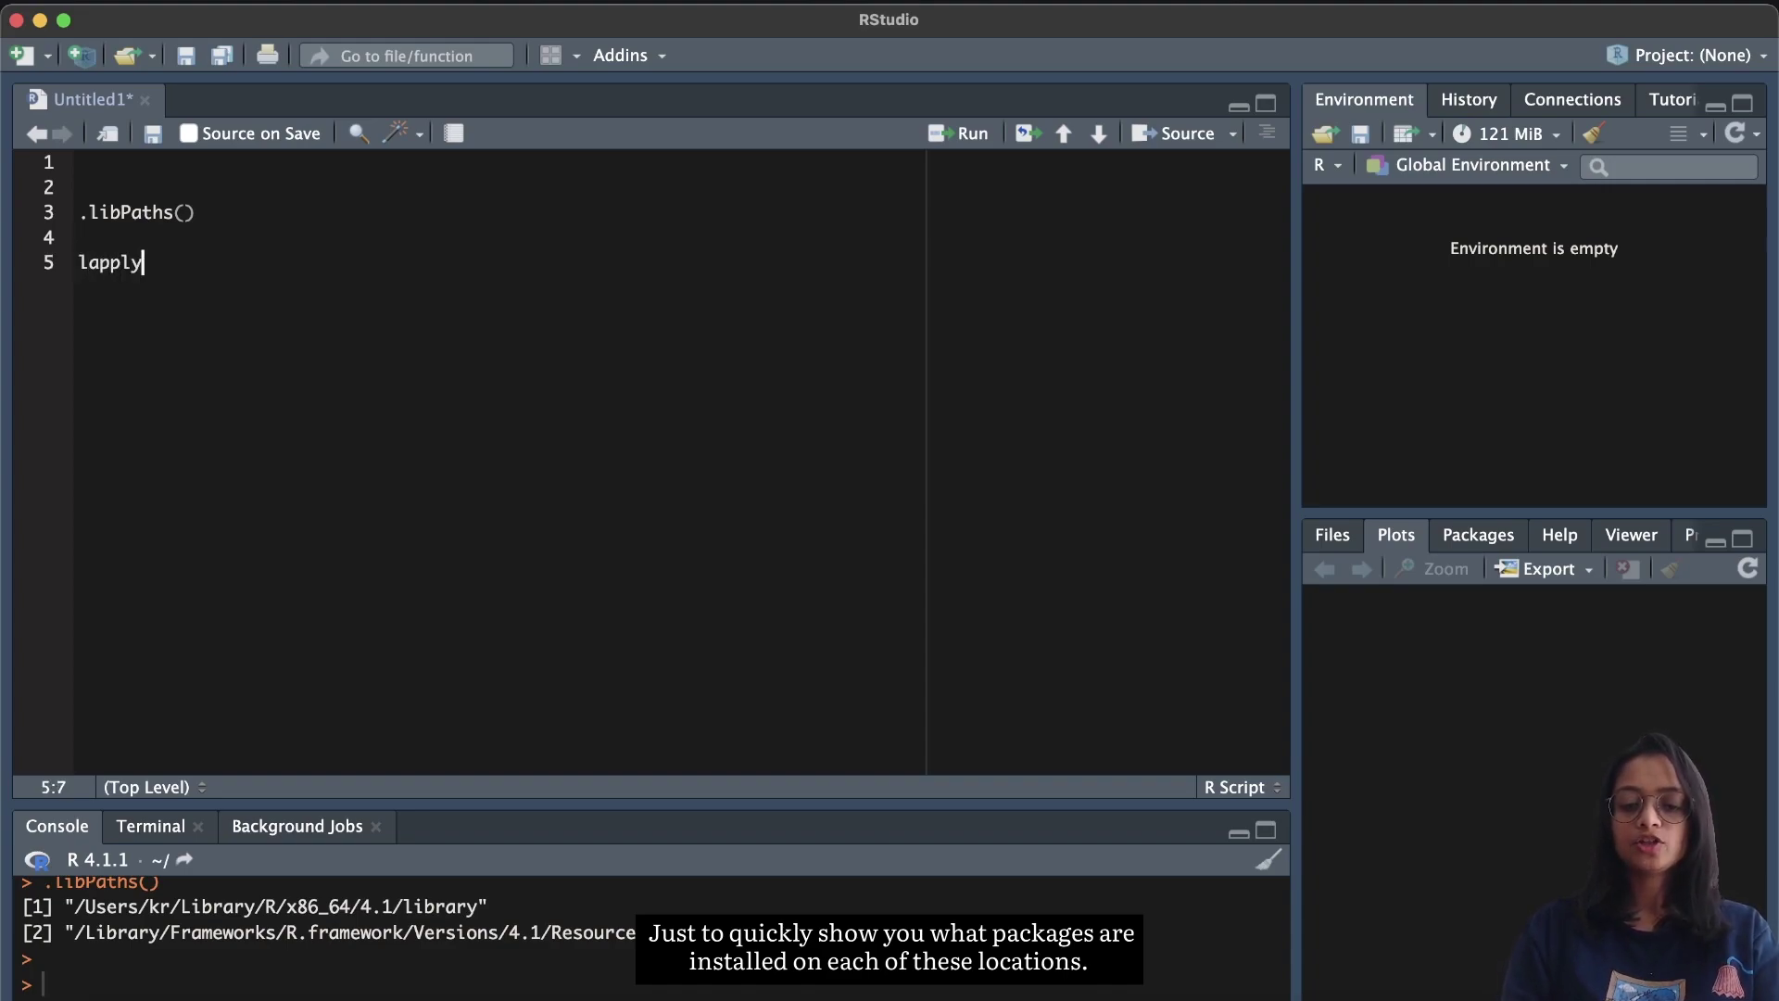
text((.)
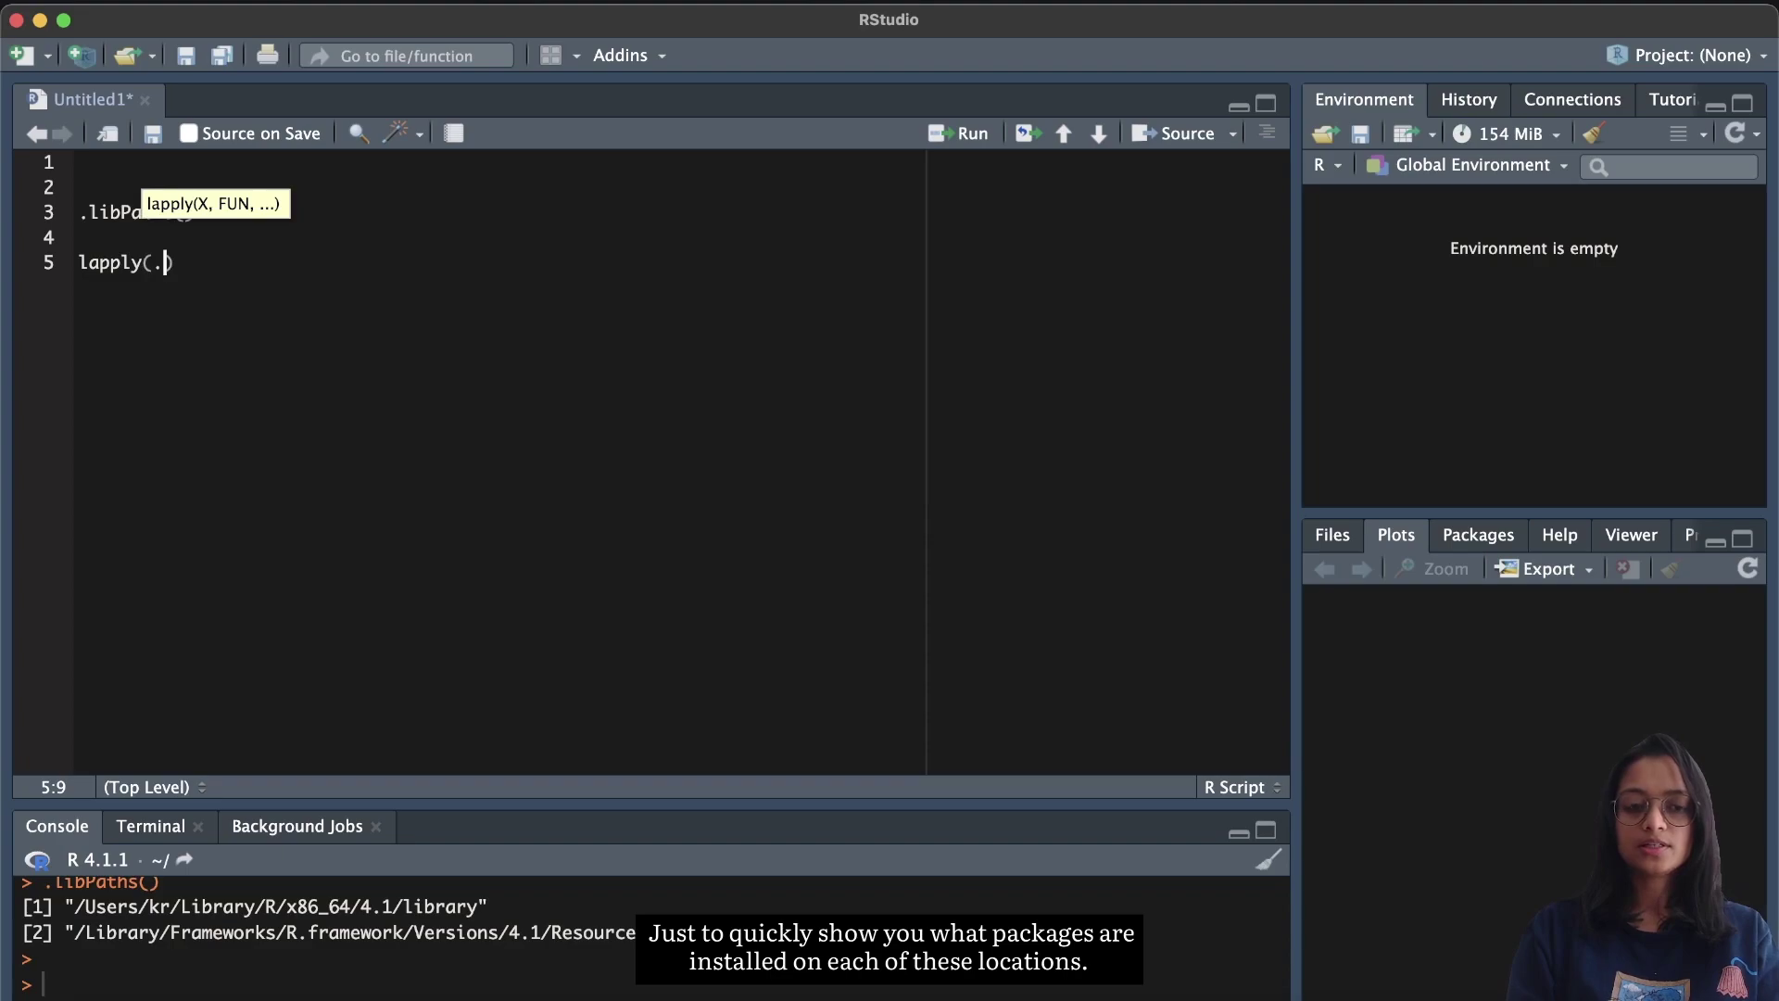
text(libPaths())
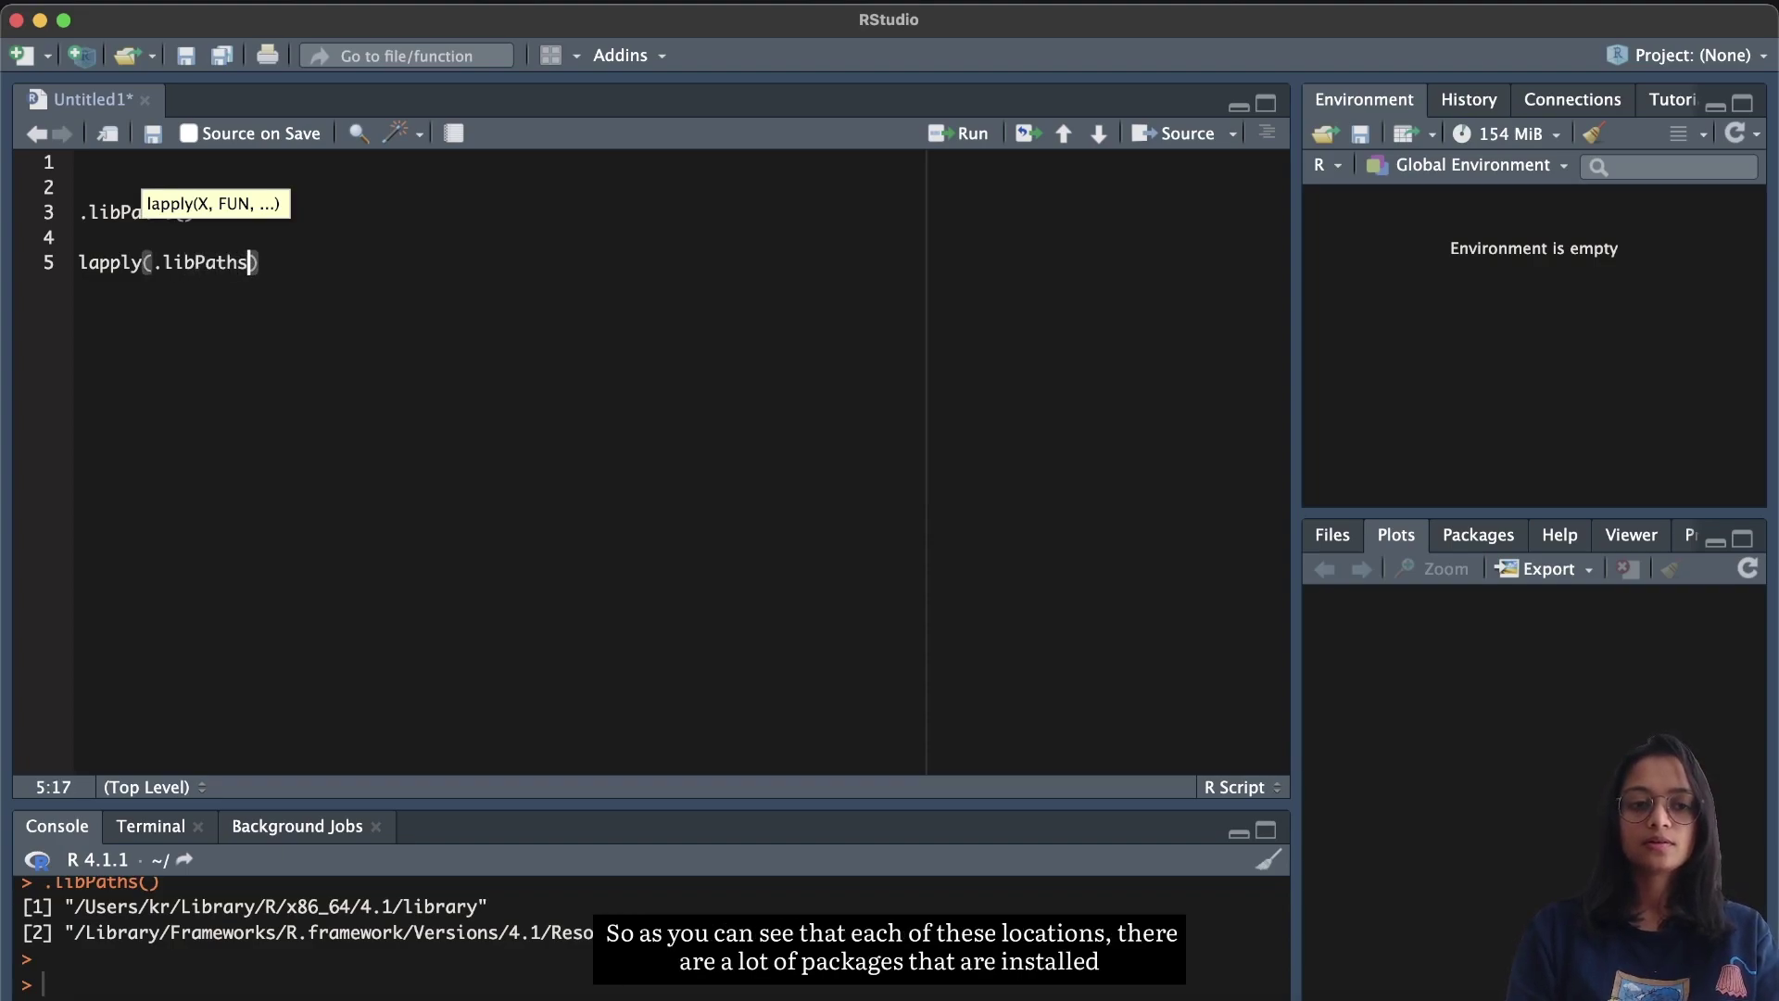
text(, functio)
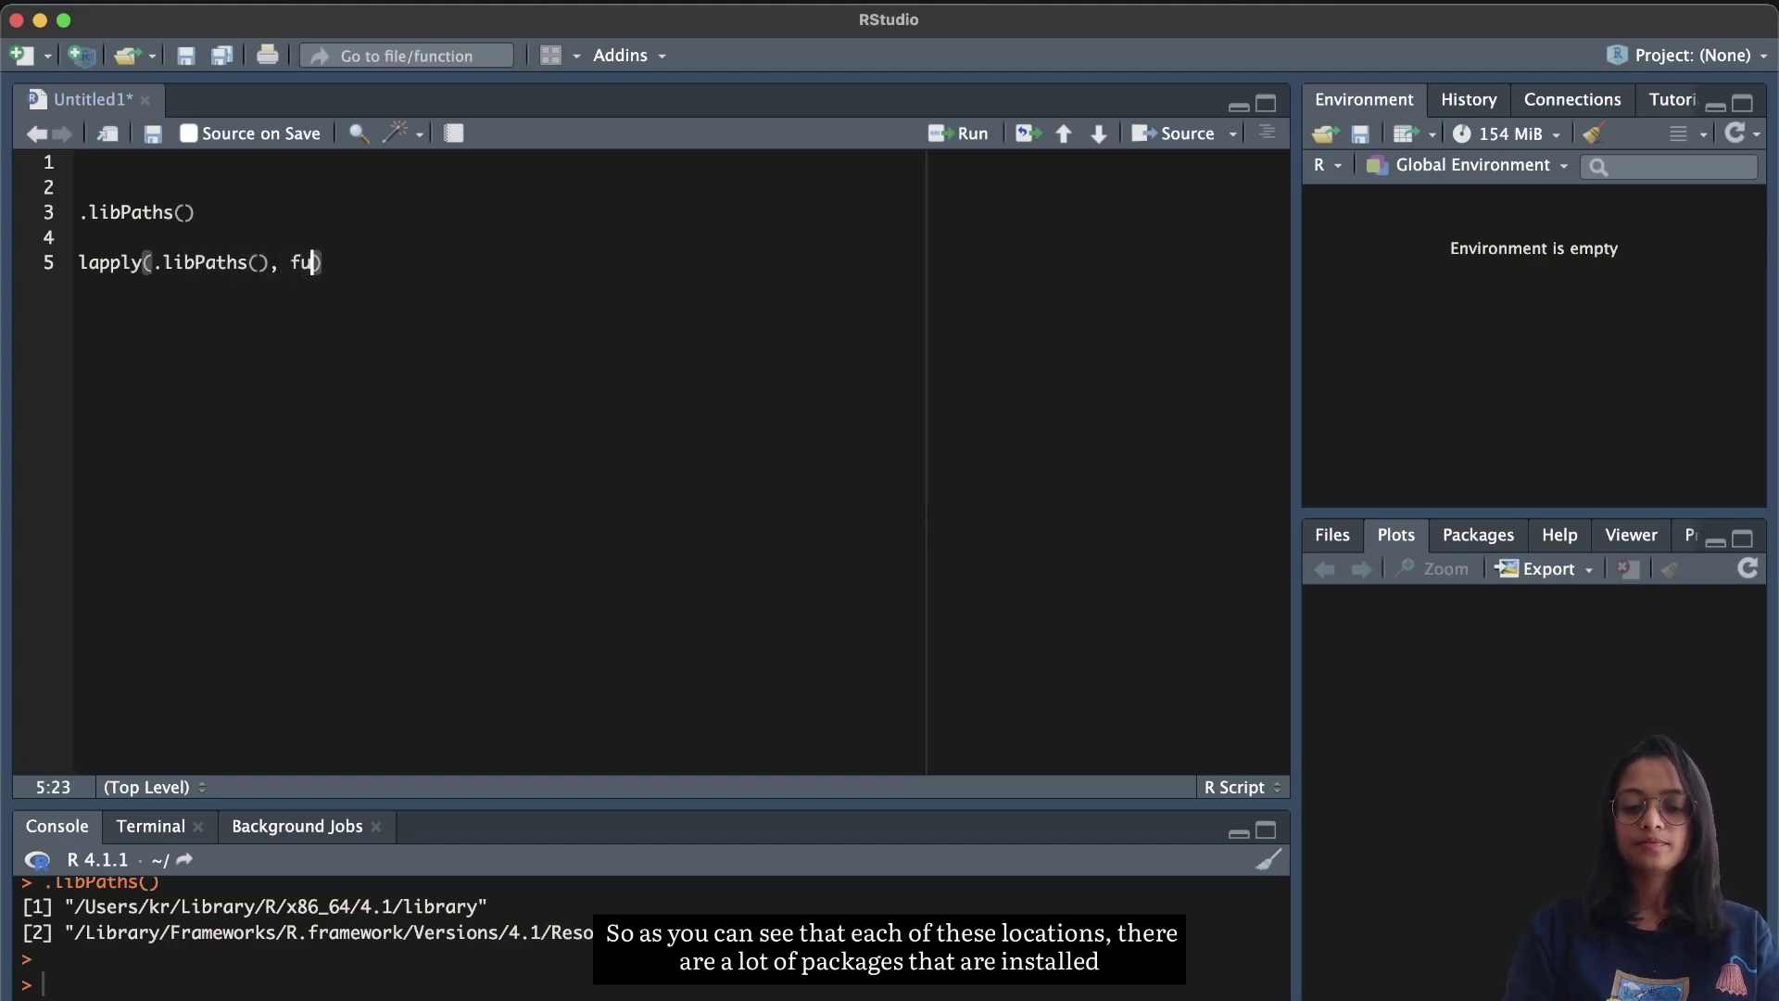
text(n(x) )
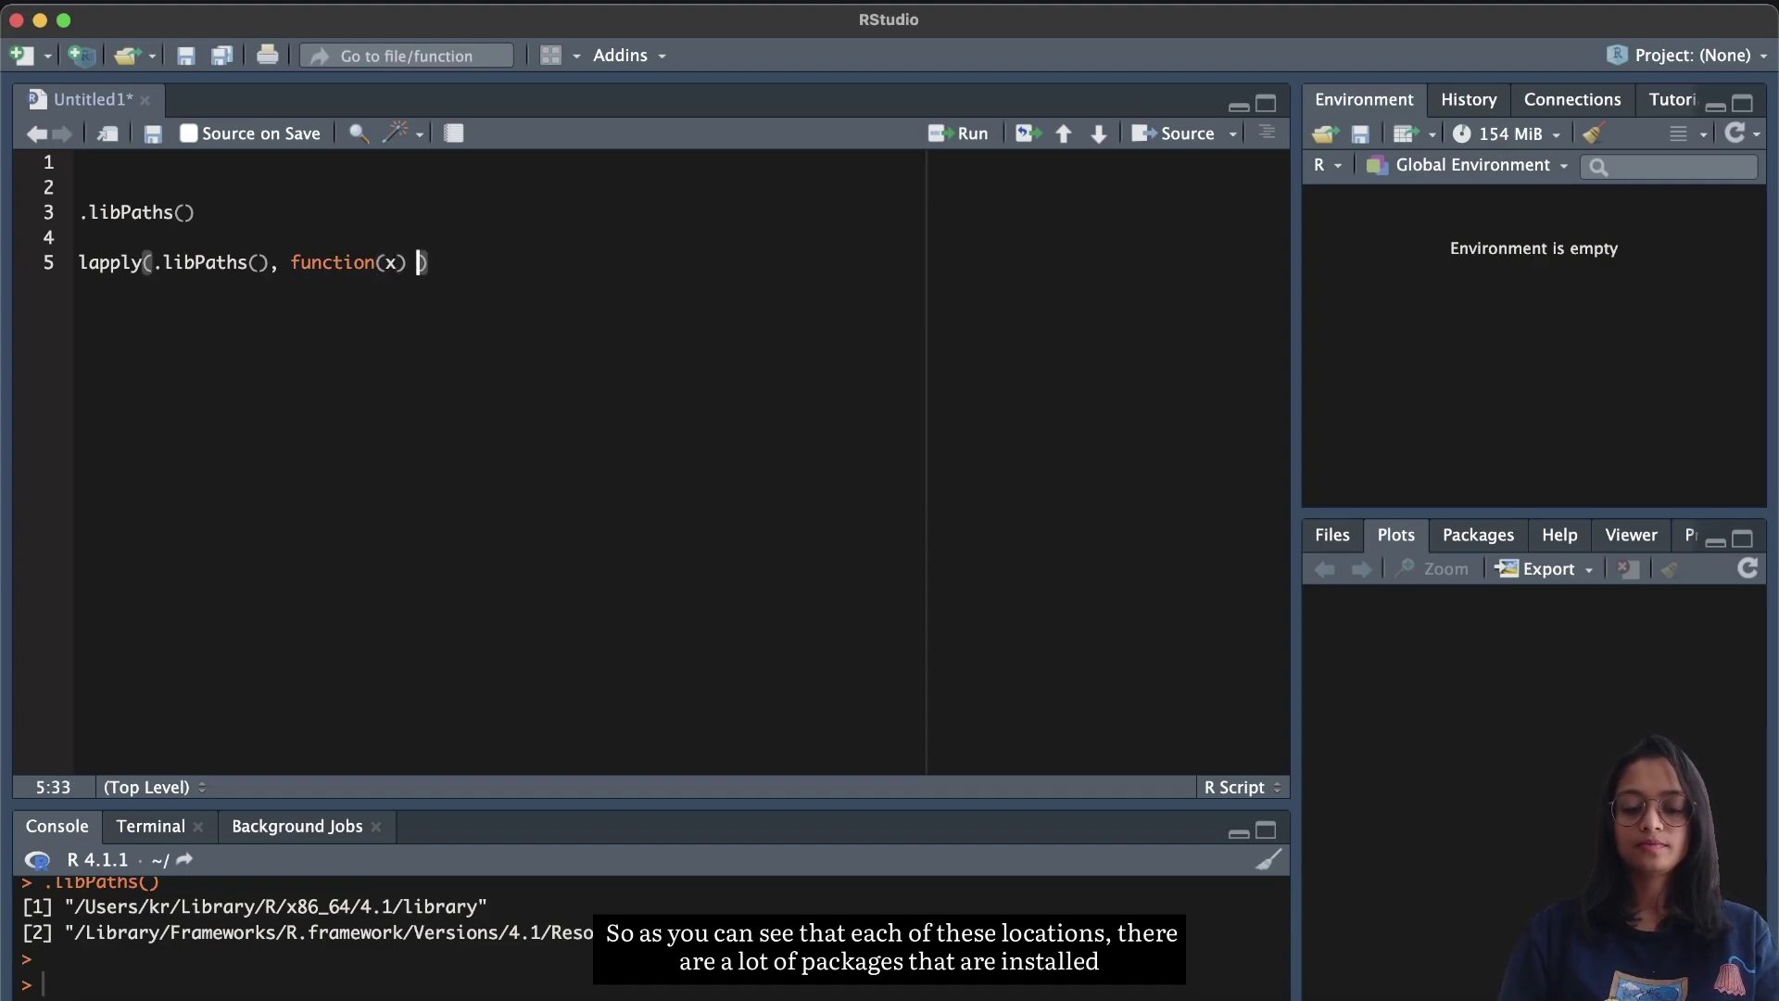
text(list.files)
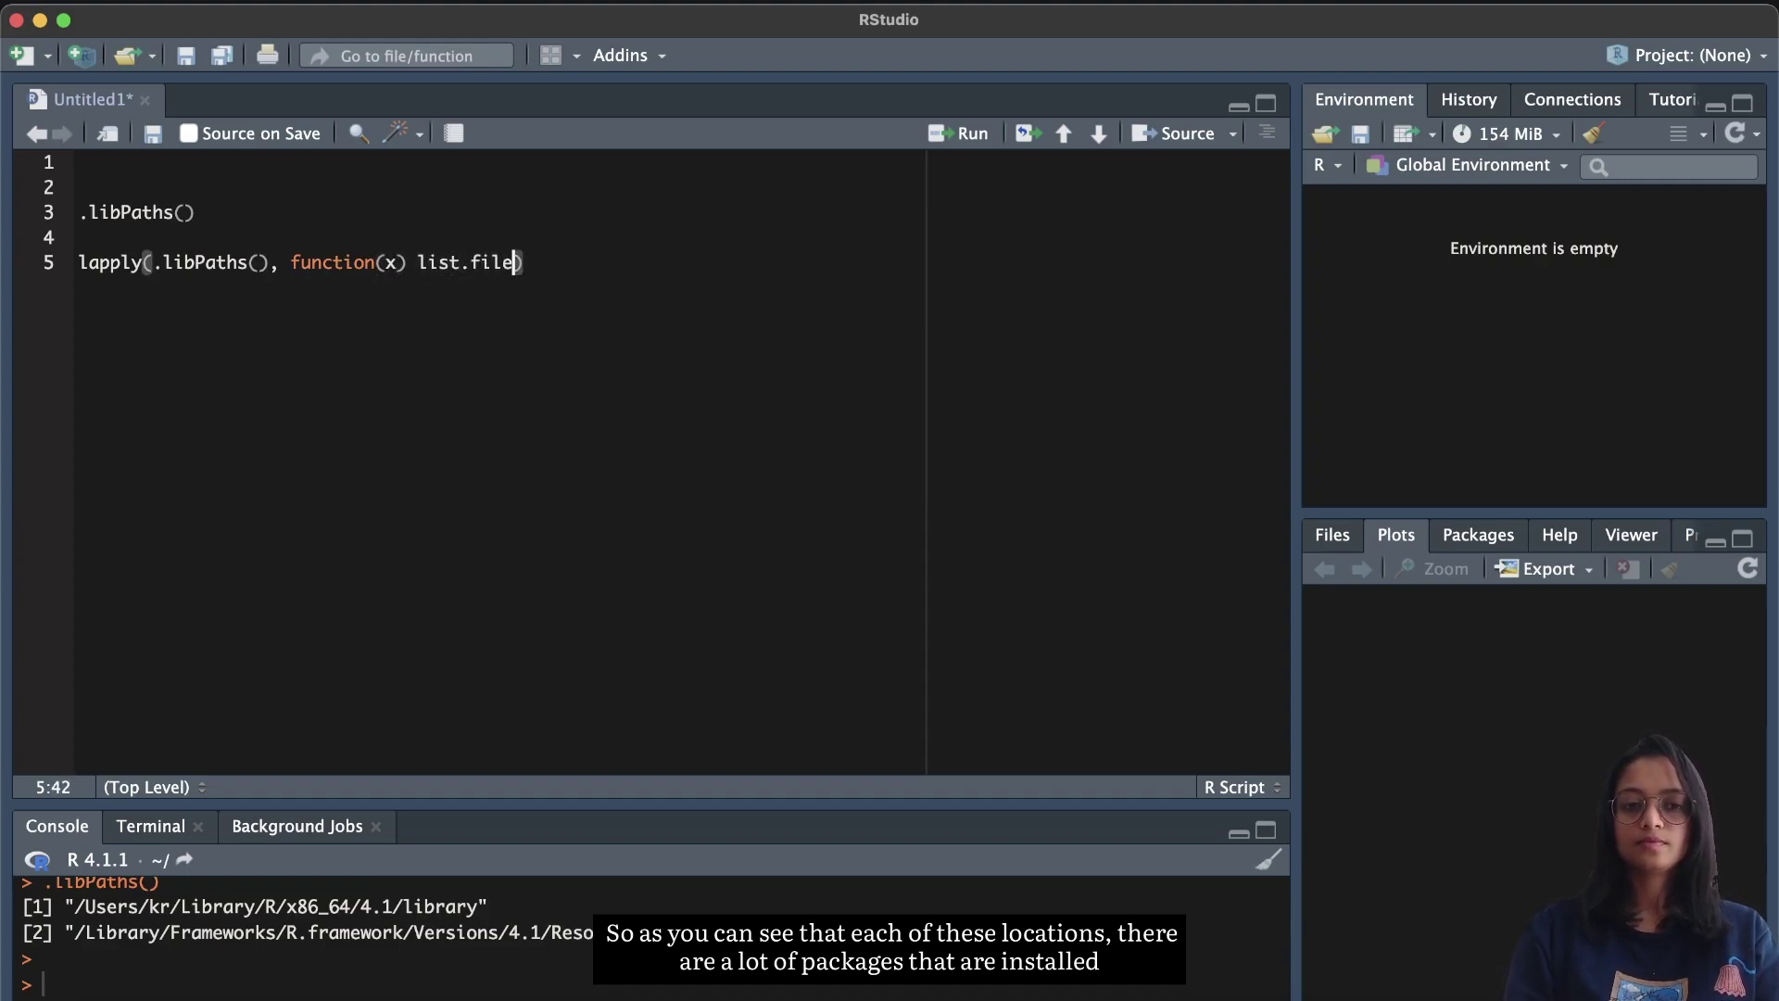
text((x)
key(super+Return)
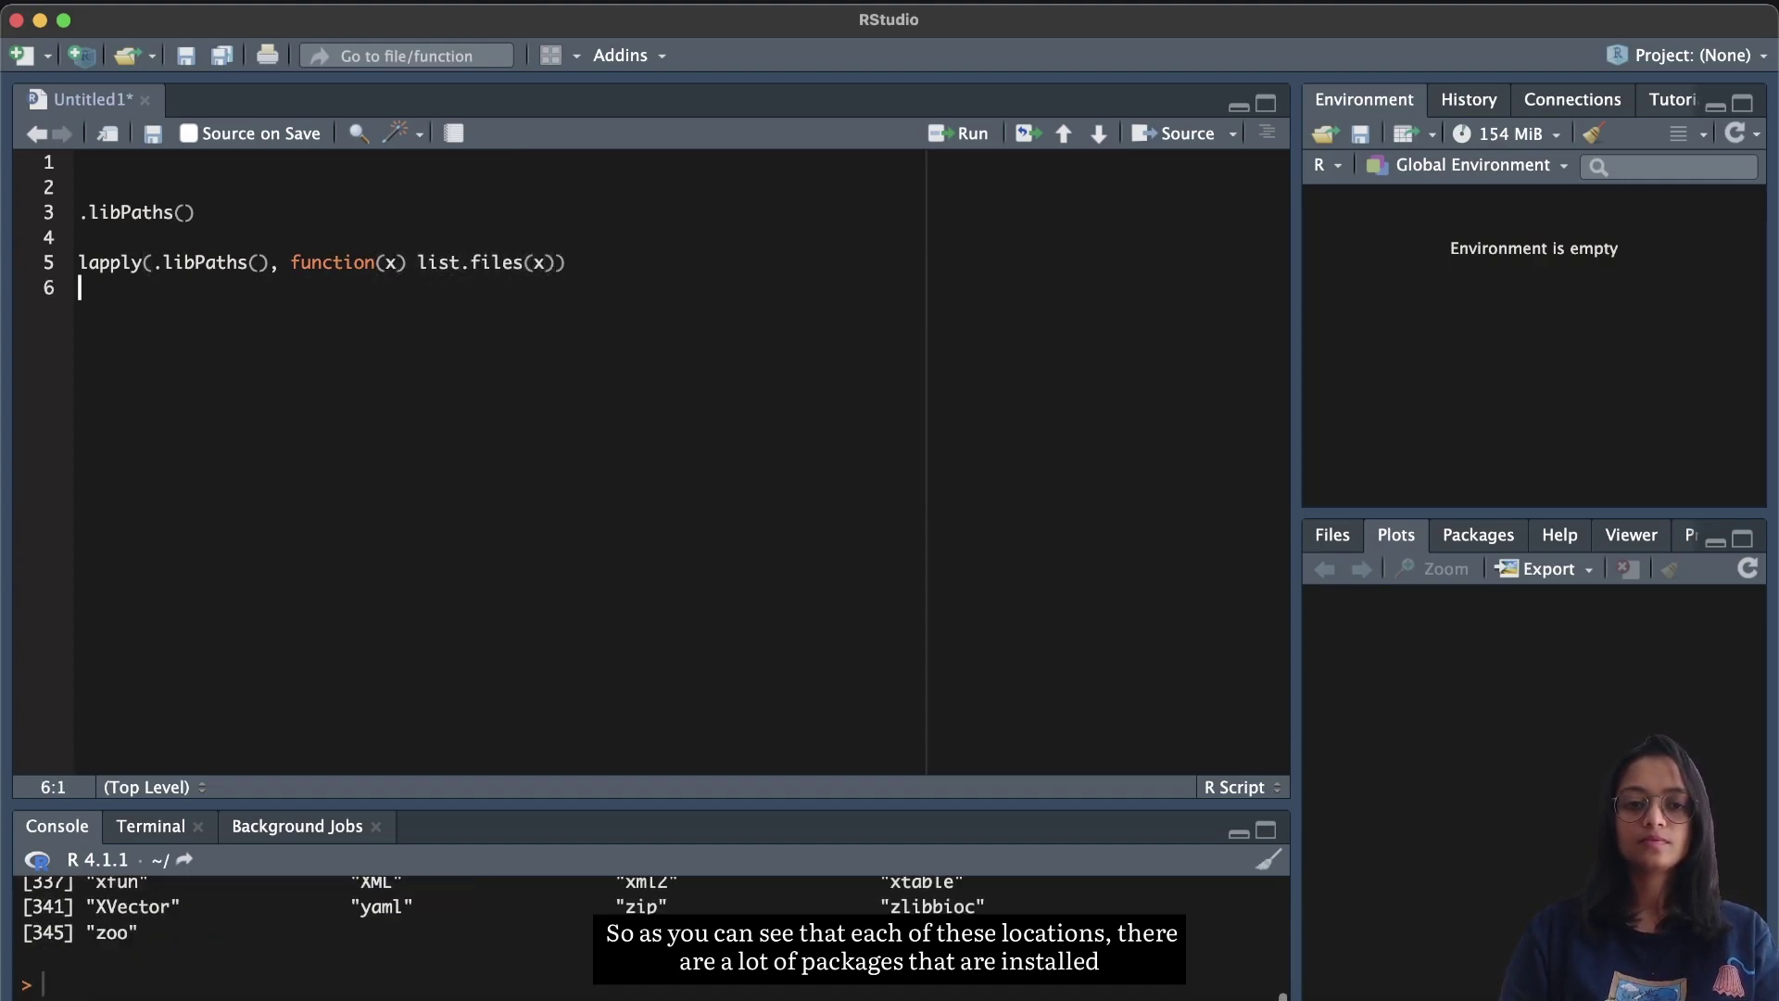
Step: Enlarge the console and examine the packages listed for both library locations, then shrink the console to reveal the script again
drag(451, 804, 579, 281)
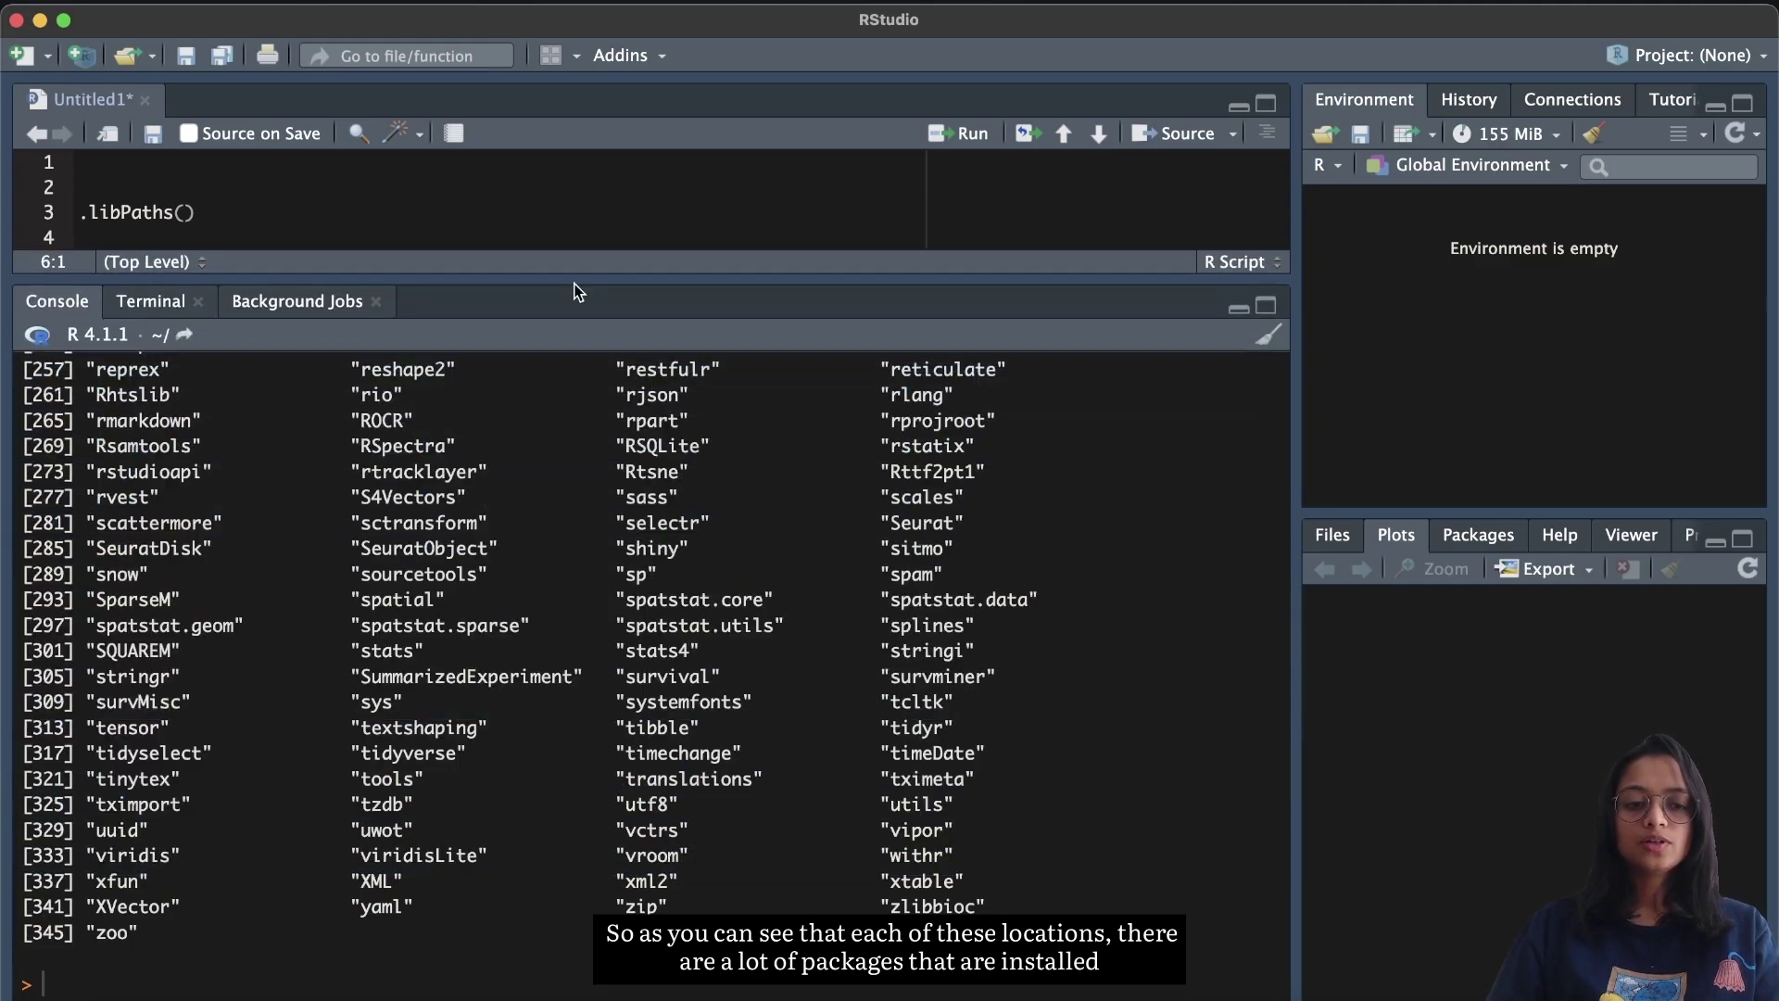
scroll(580, 633, up, 5)
scroll(579, 633, up, 6)
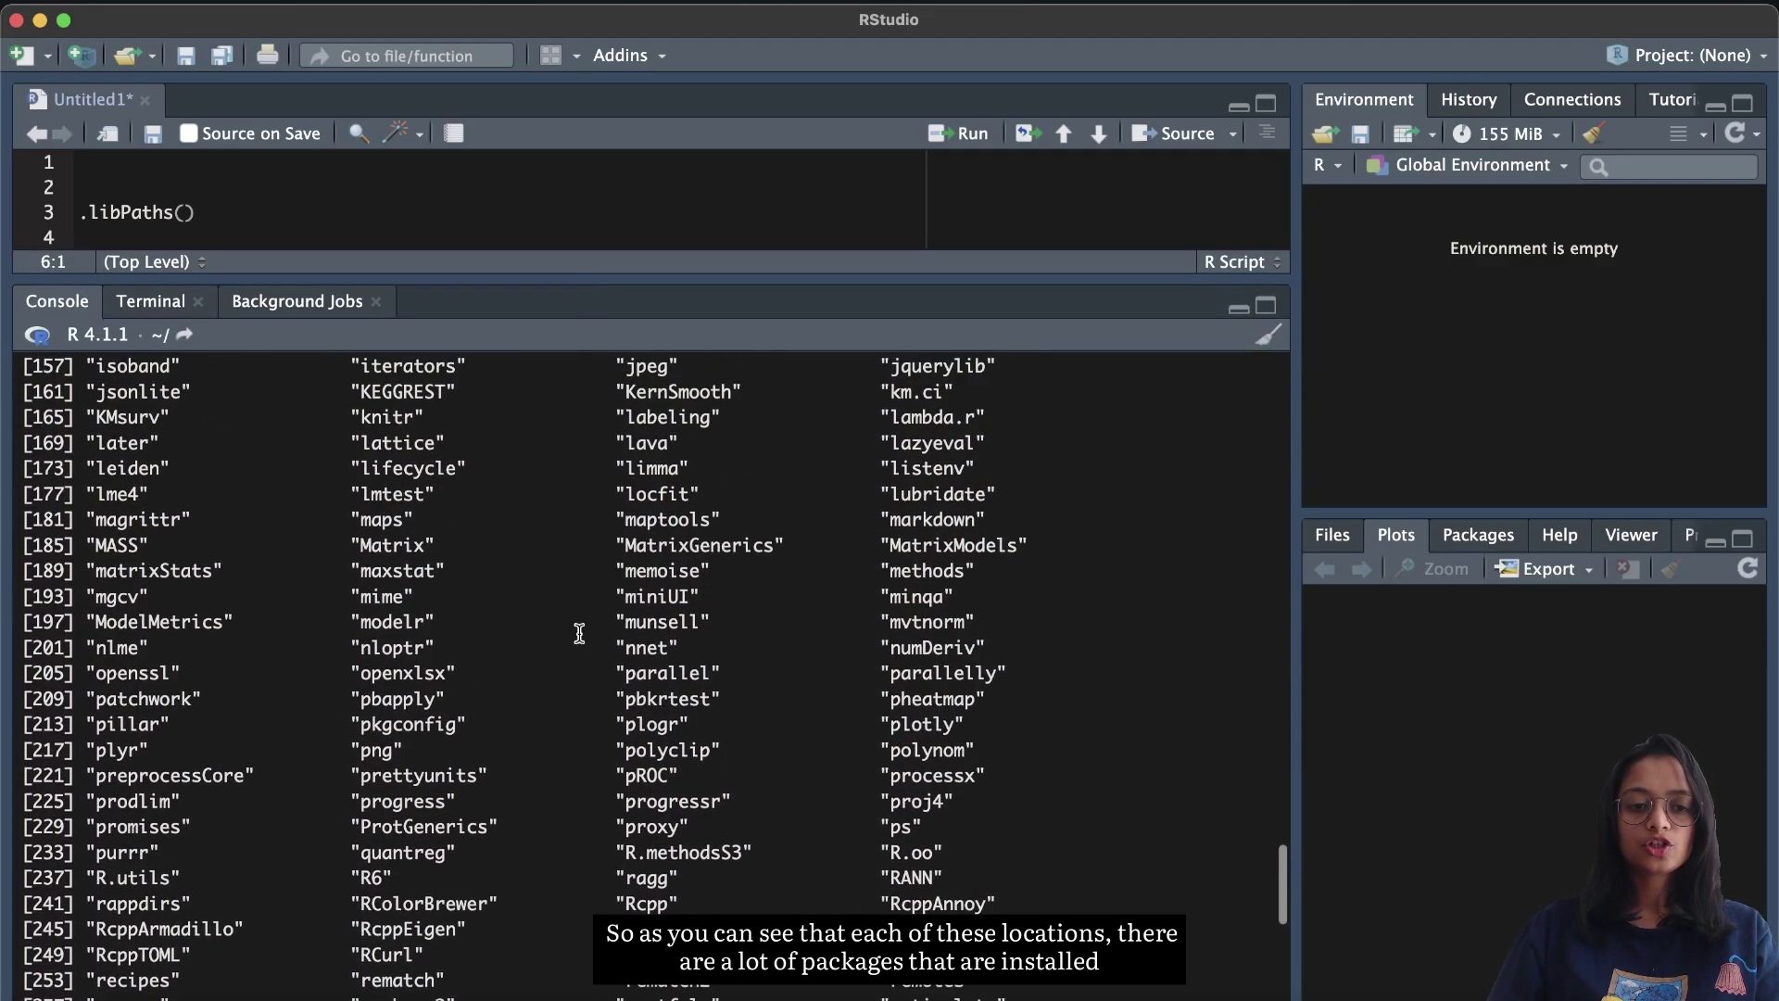
scroll(579, 633, up, 6)
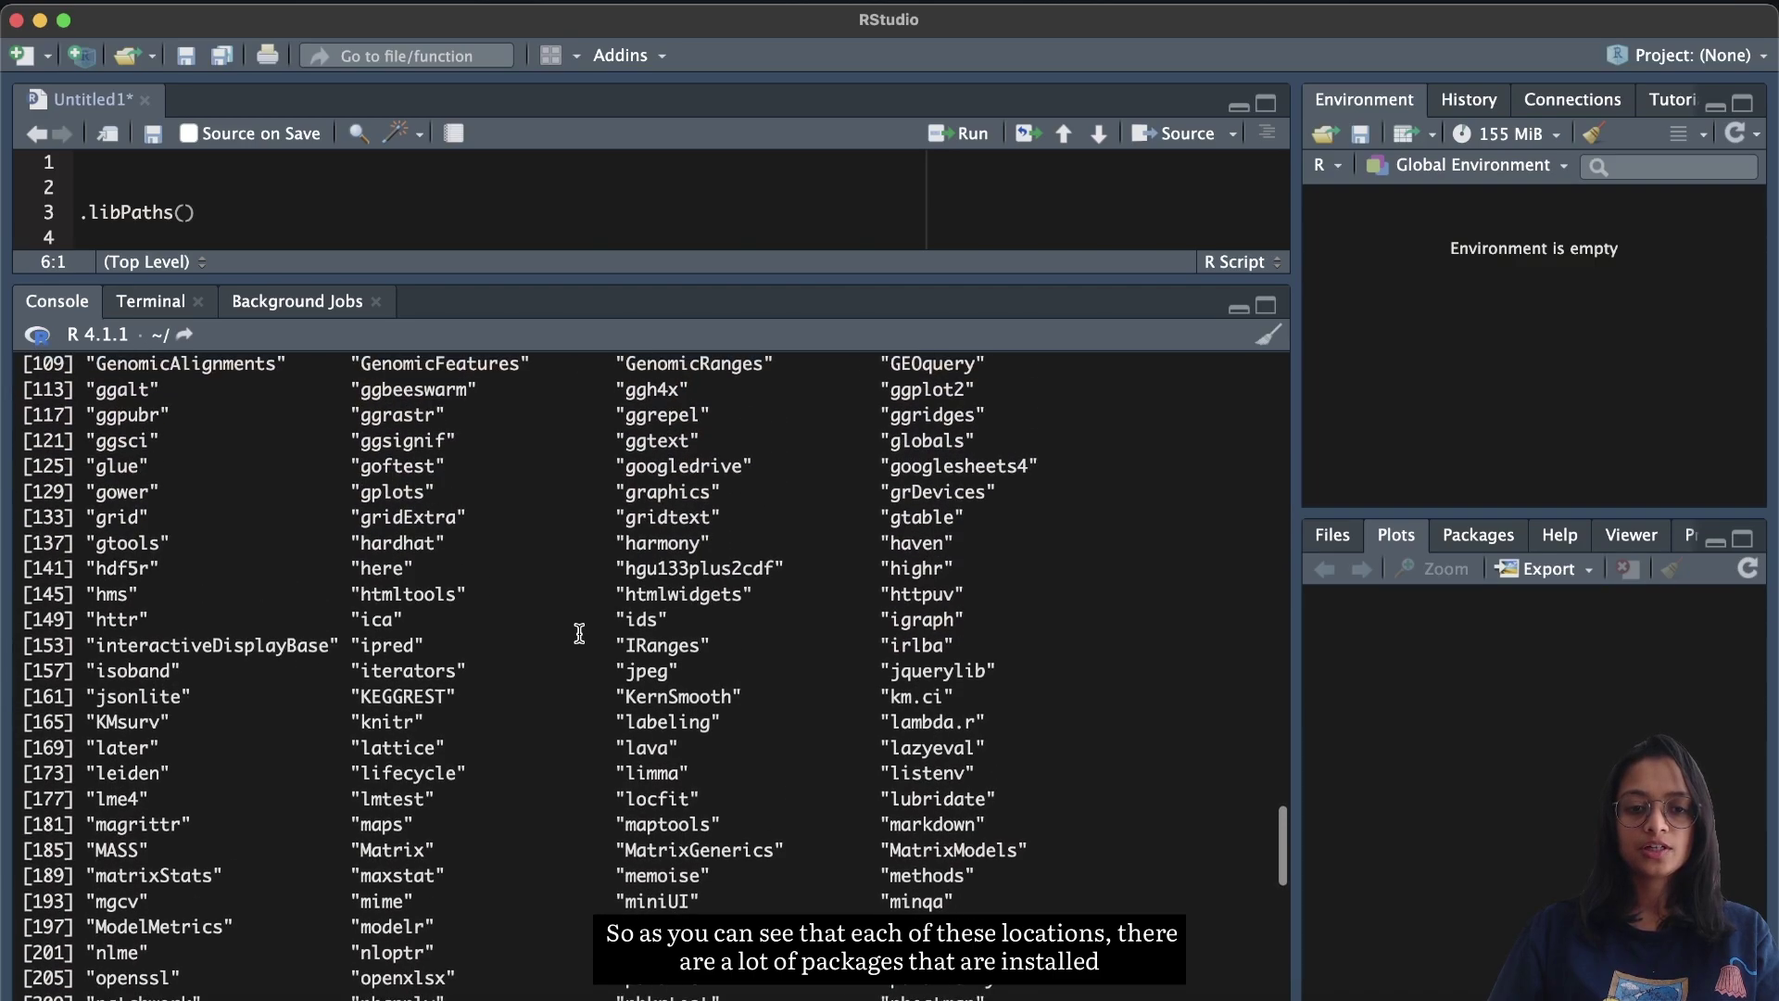
scroll(580, 633, up, 9)
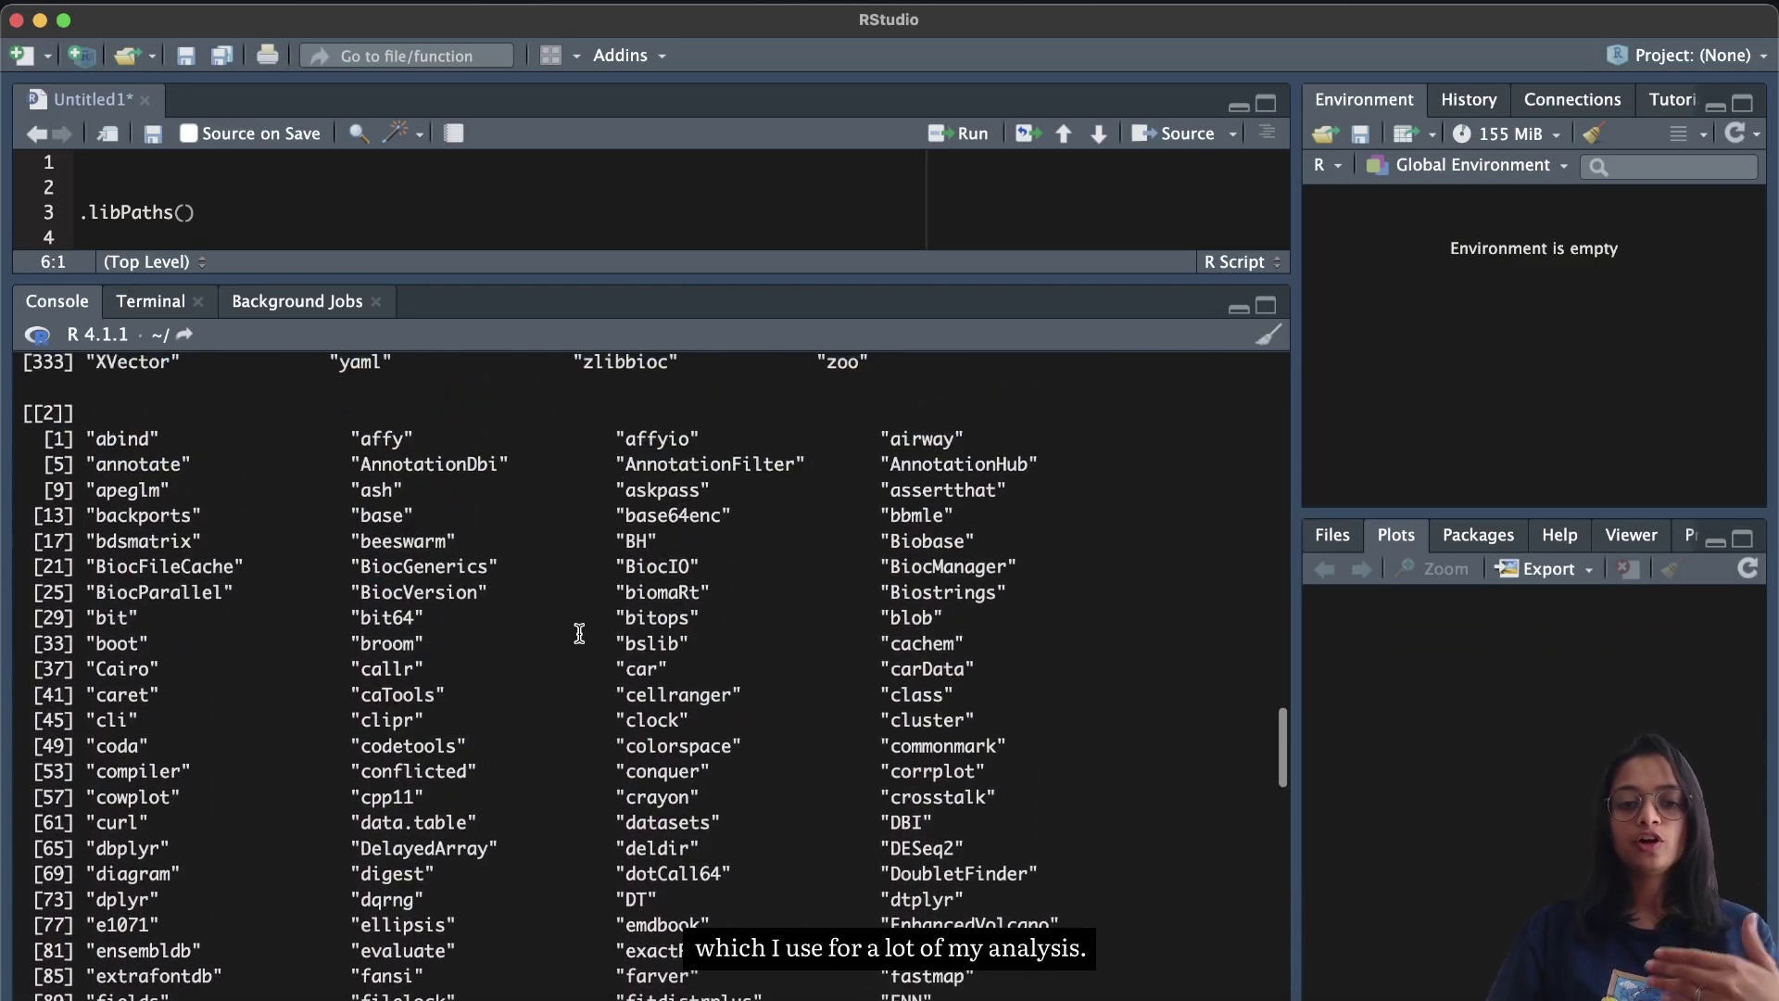
scroll(579, 633, up, 8)
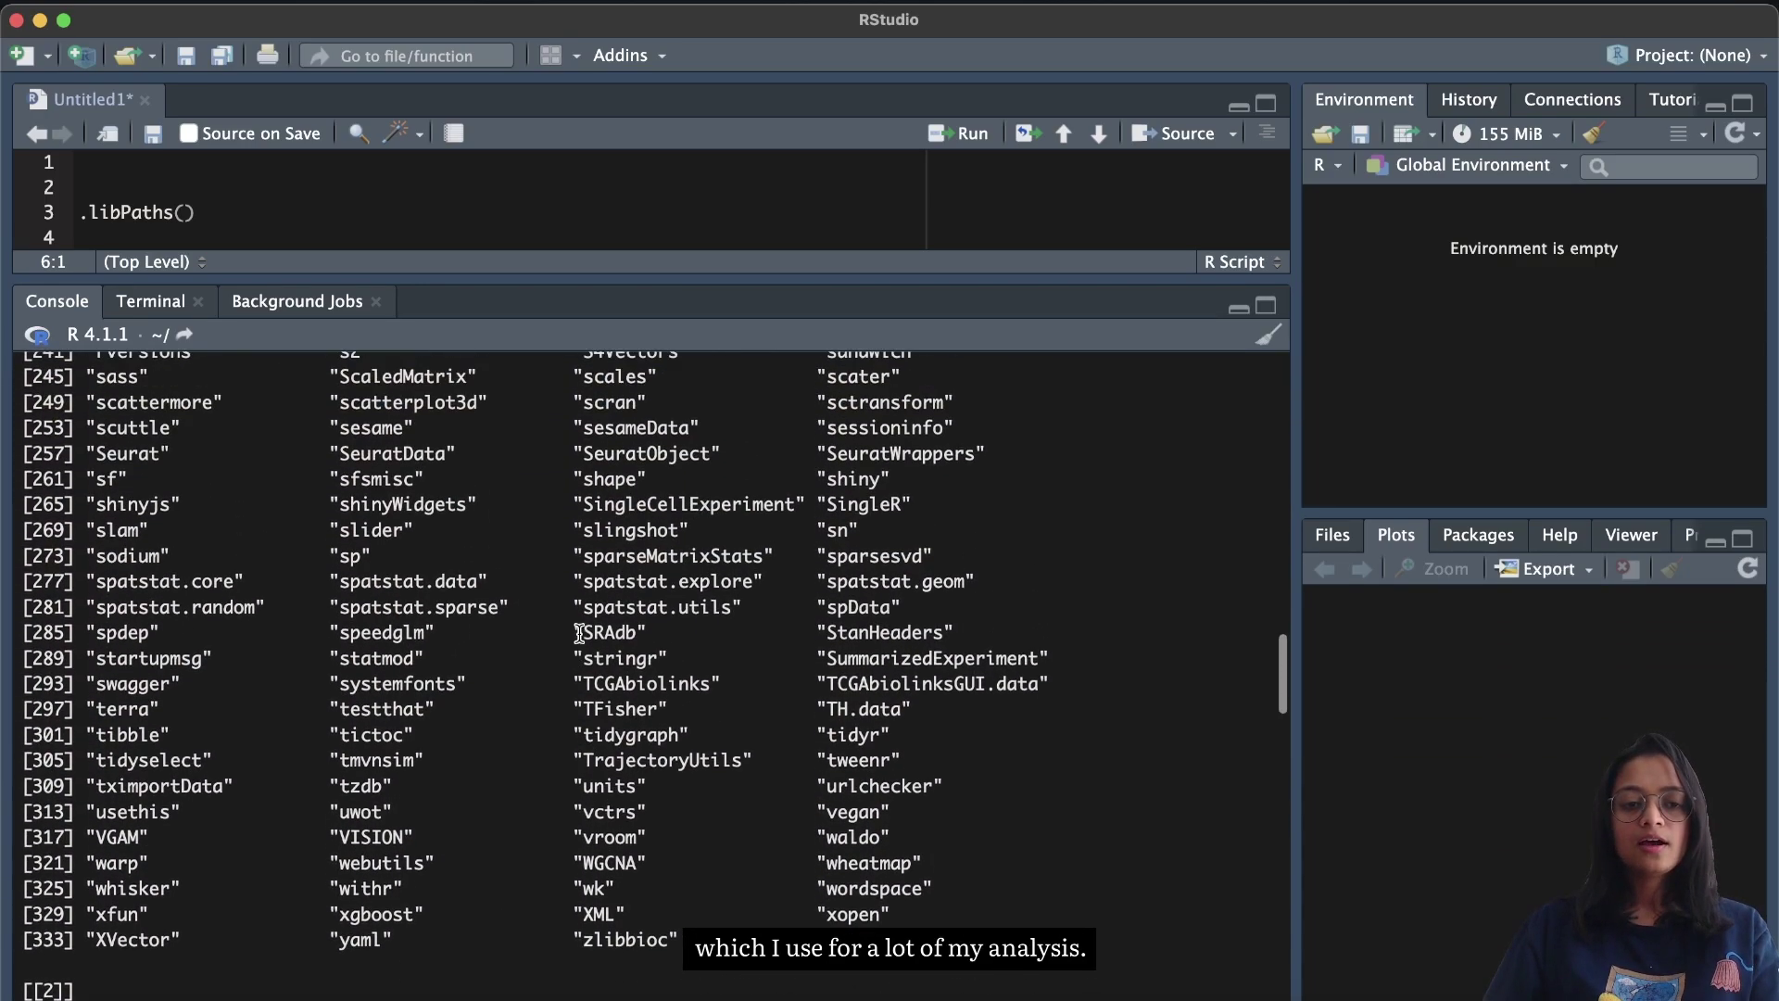
scroll(579, 633, up, 8)
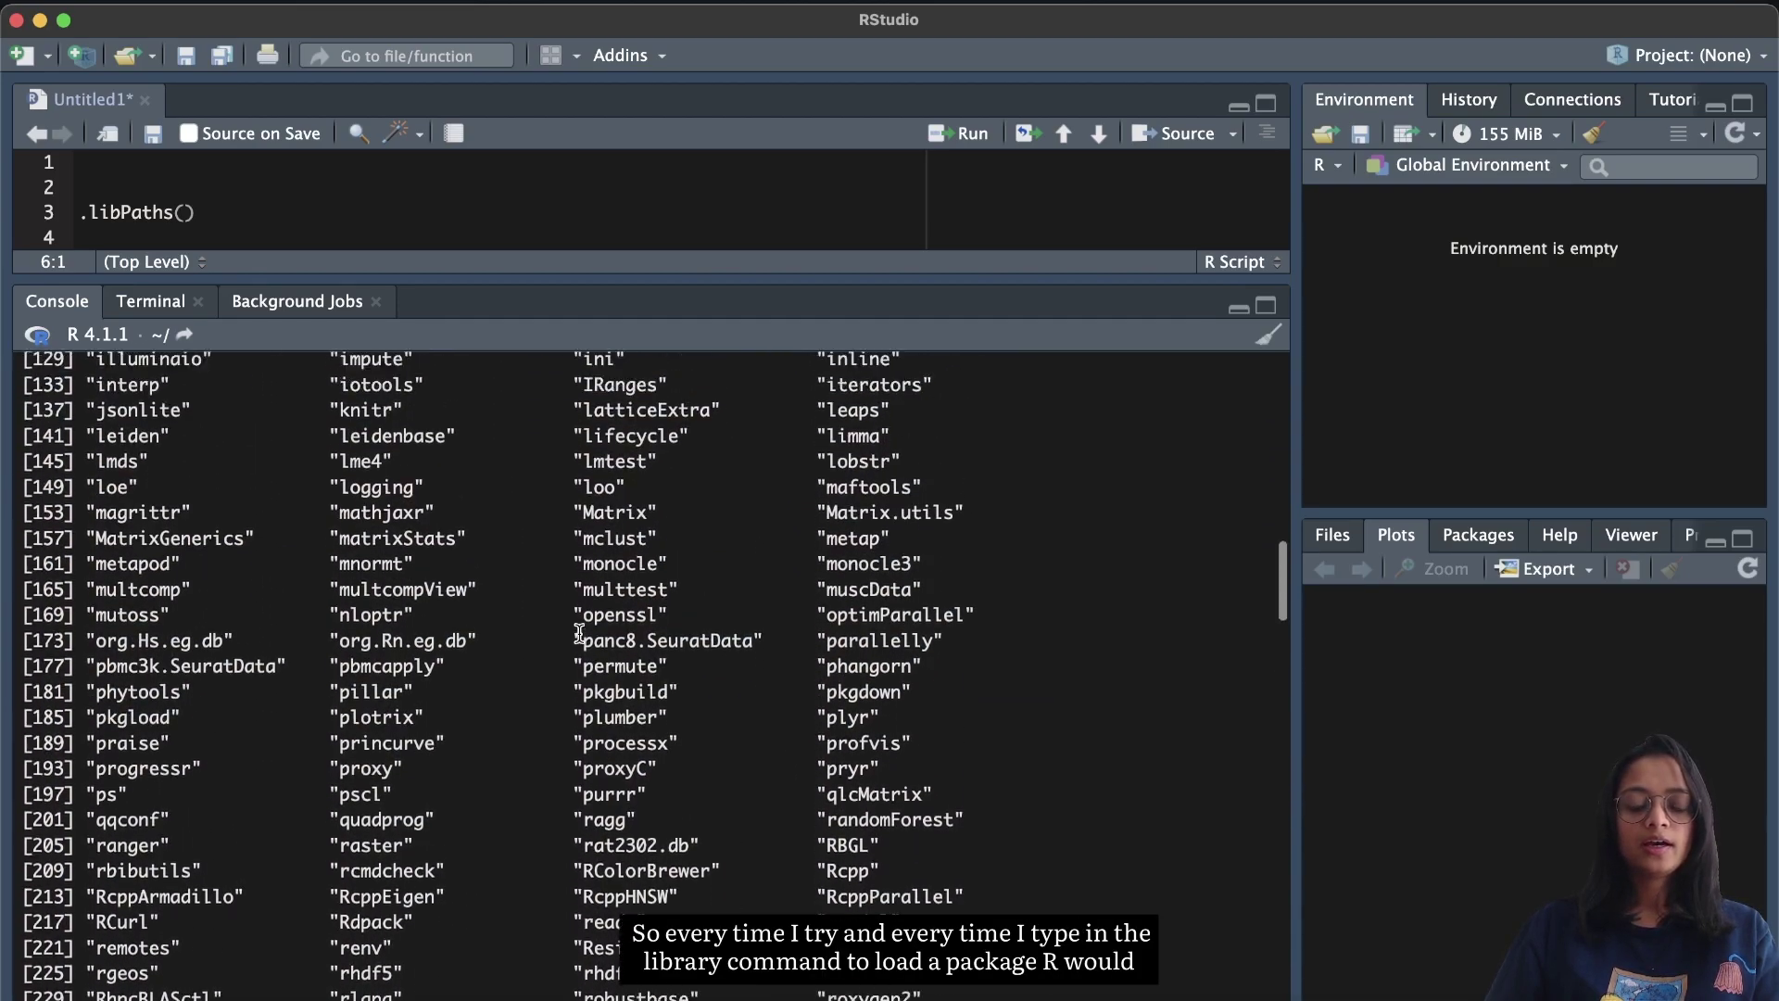
scroll(580, 633, up, 5)
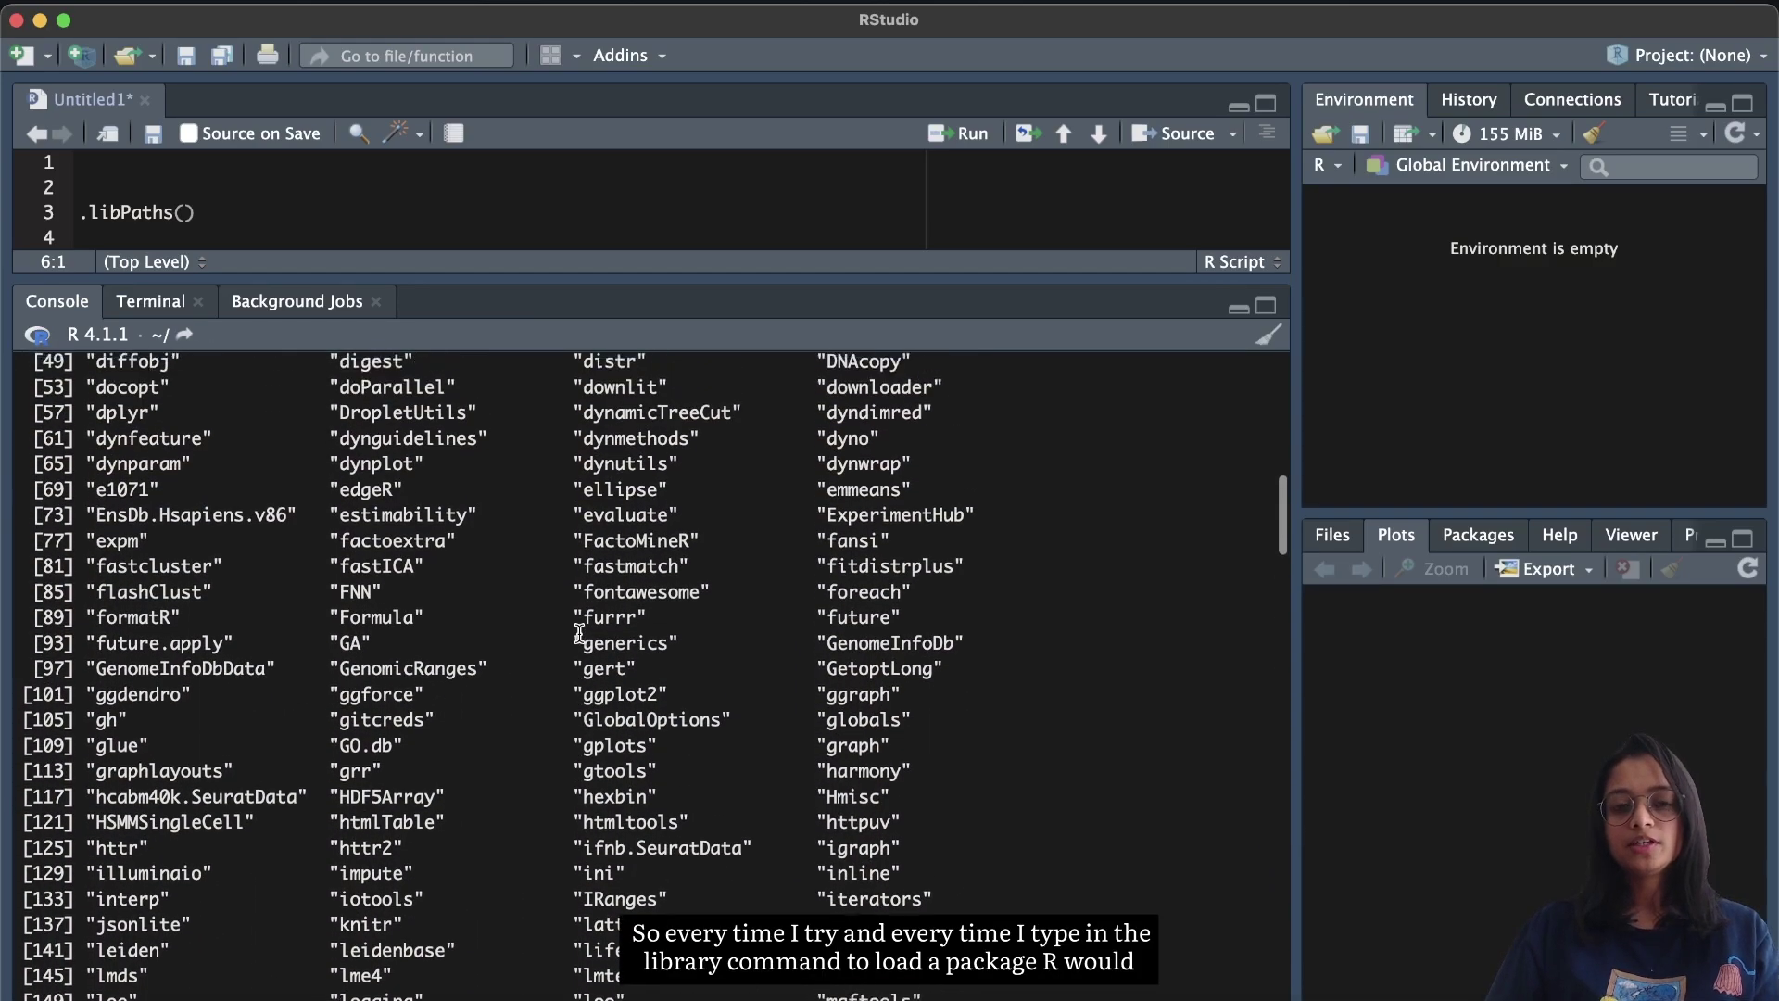
scroll(580, 632, up, 3)
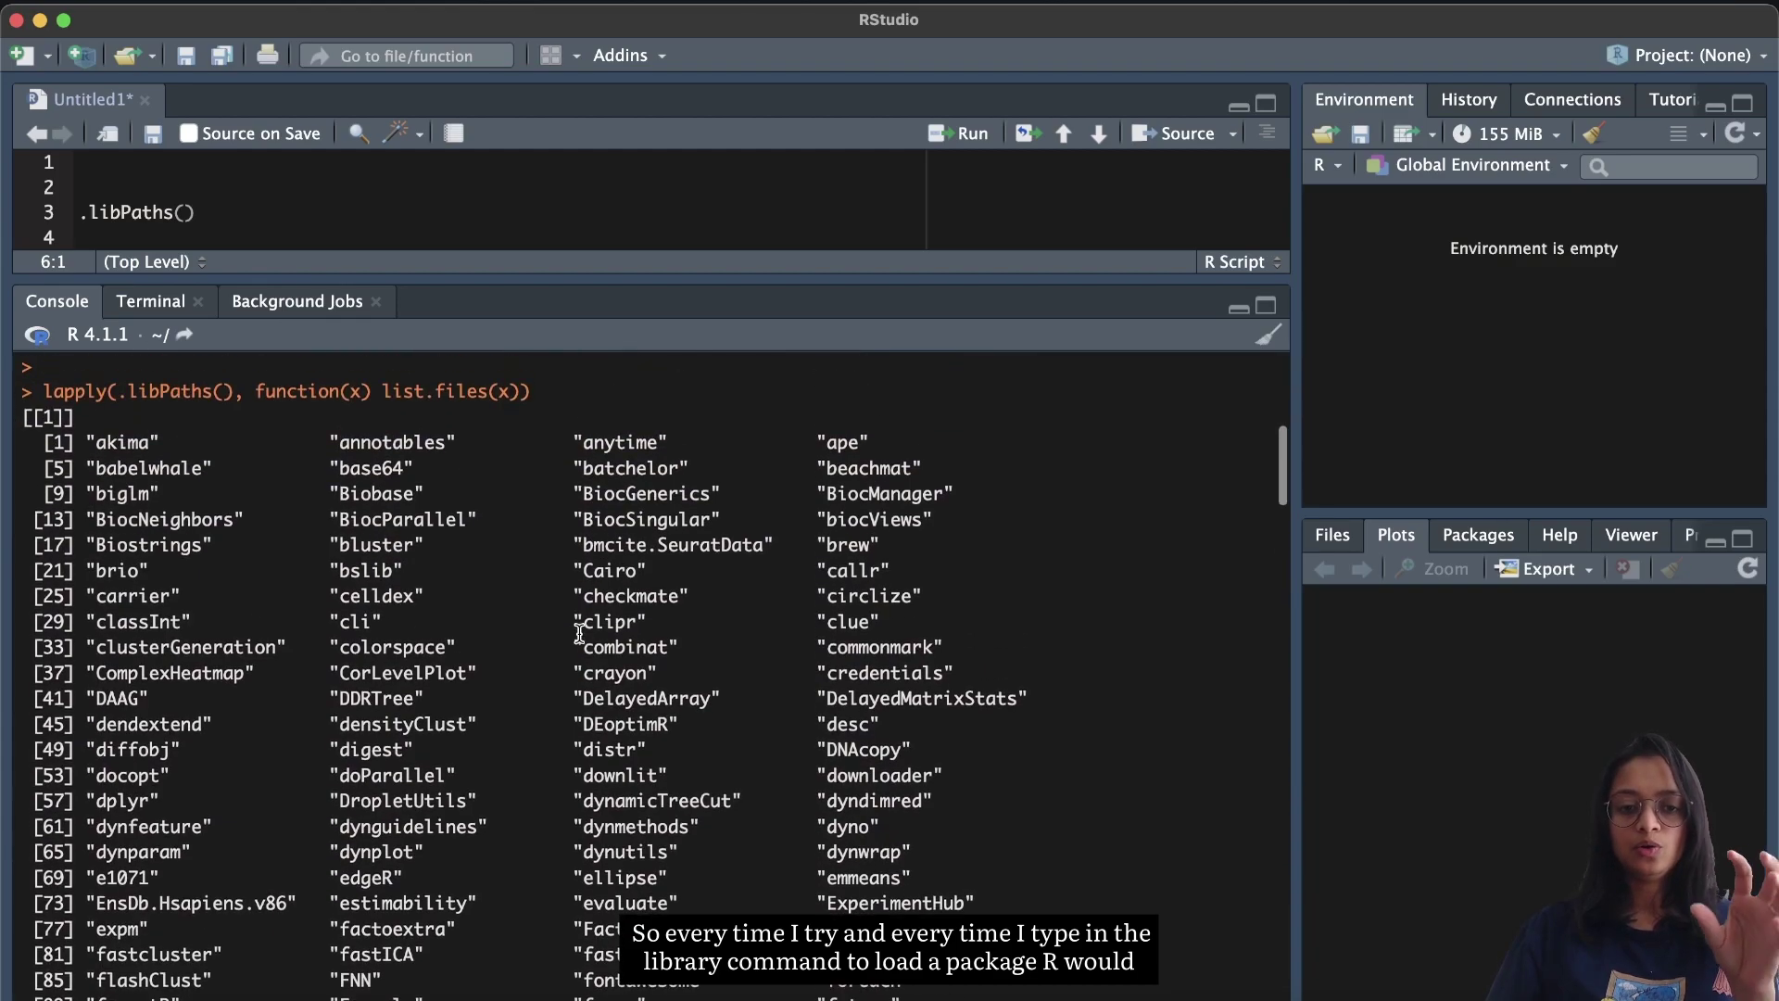
scroll(498, 683, down, 15)
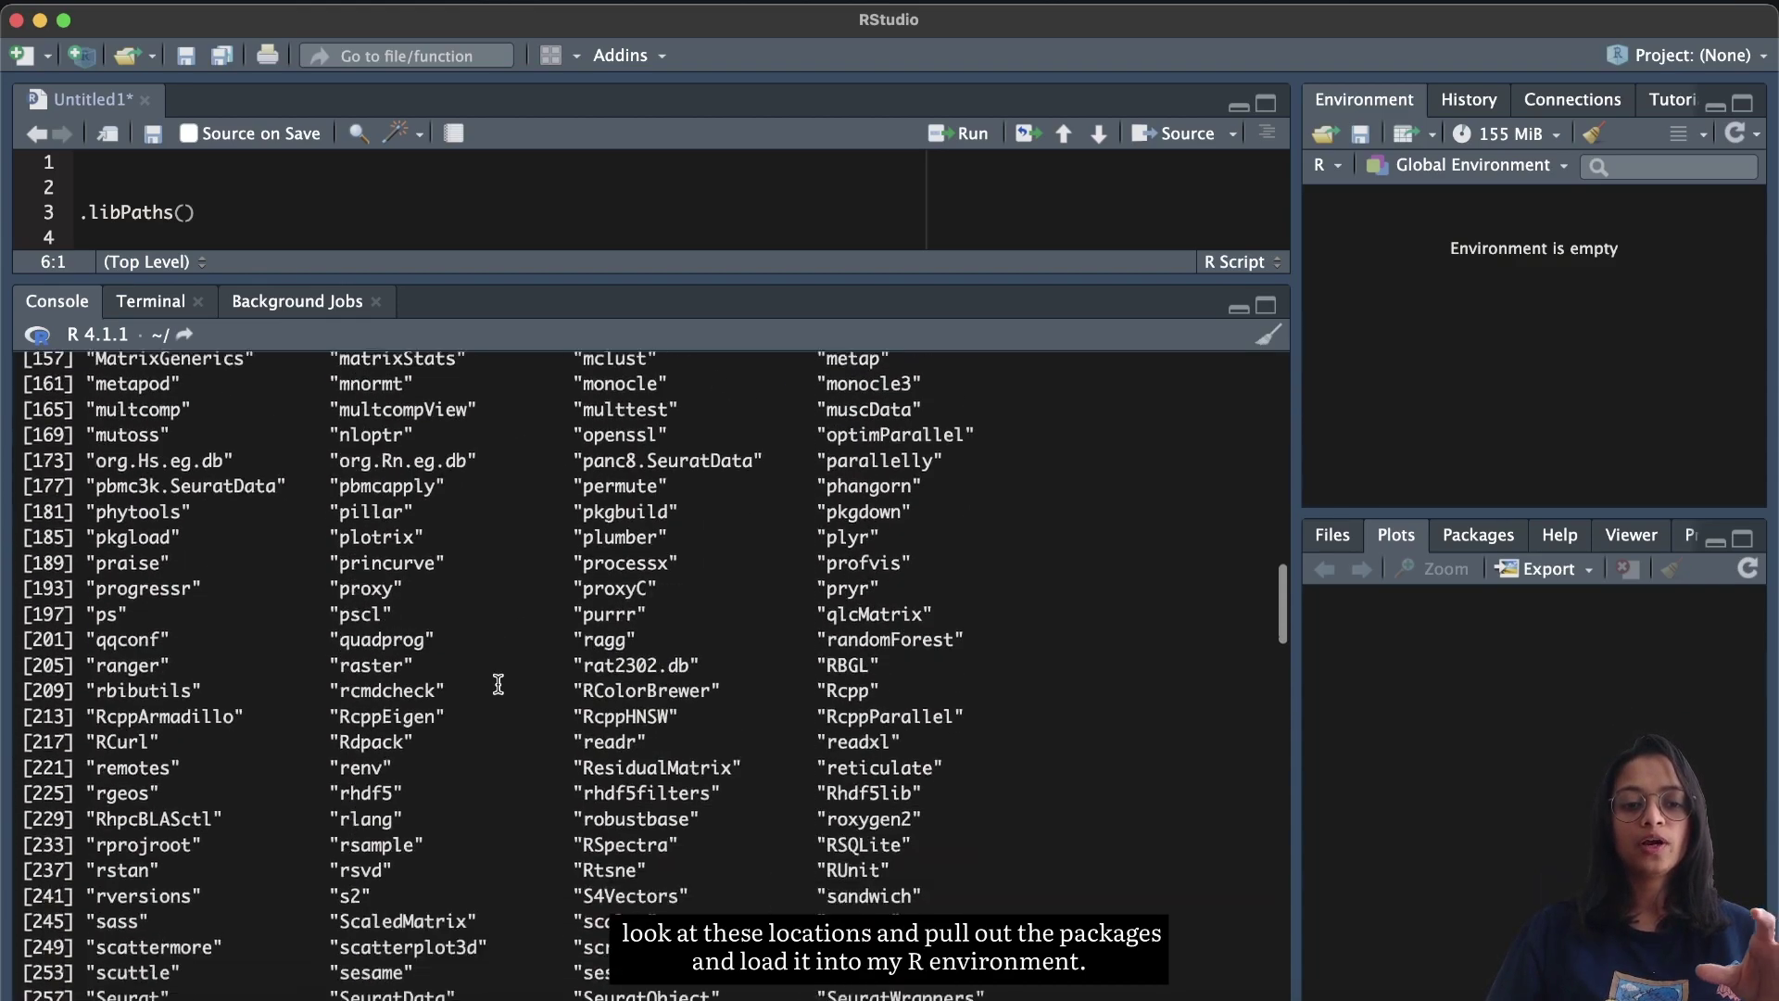
scroll(499, 684, down, 7)
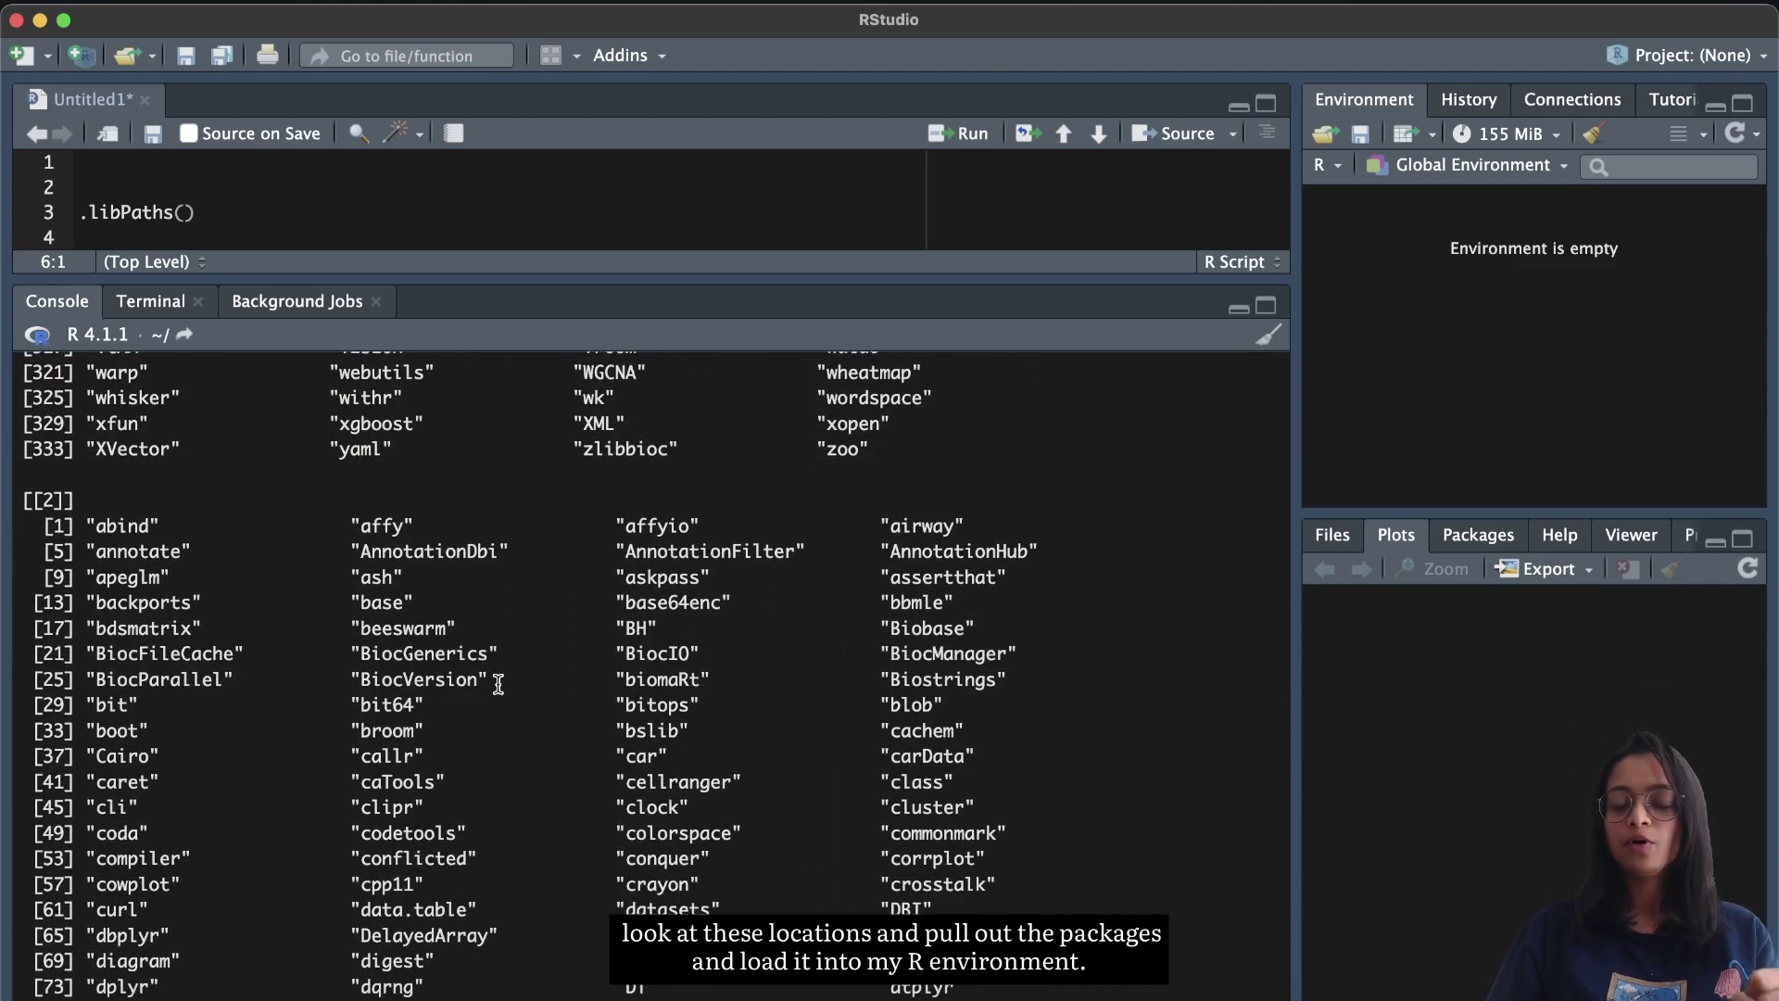
drag(664, 273, 636, 763)
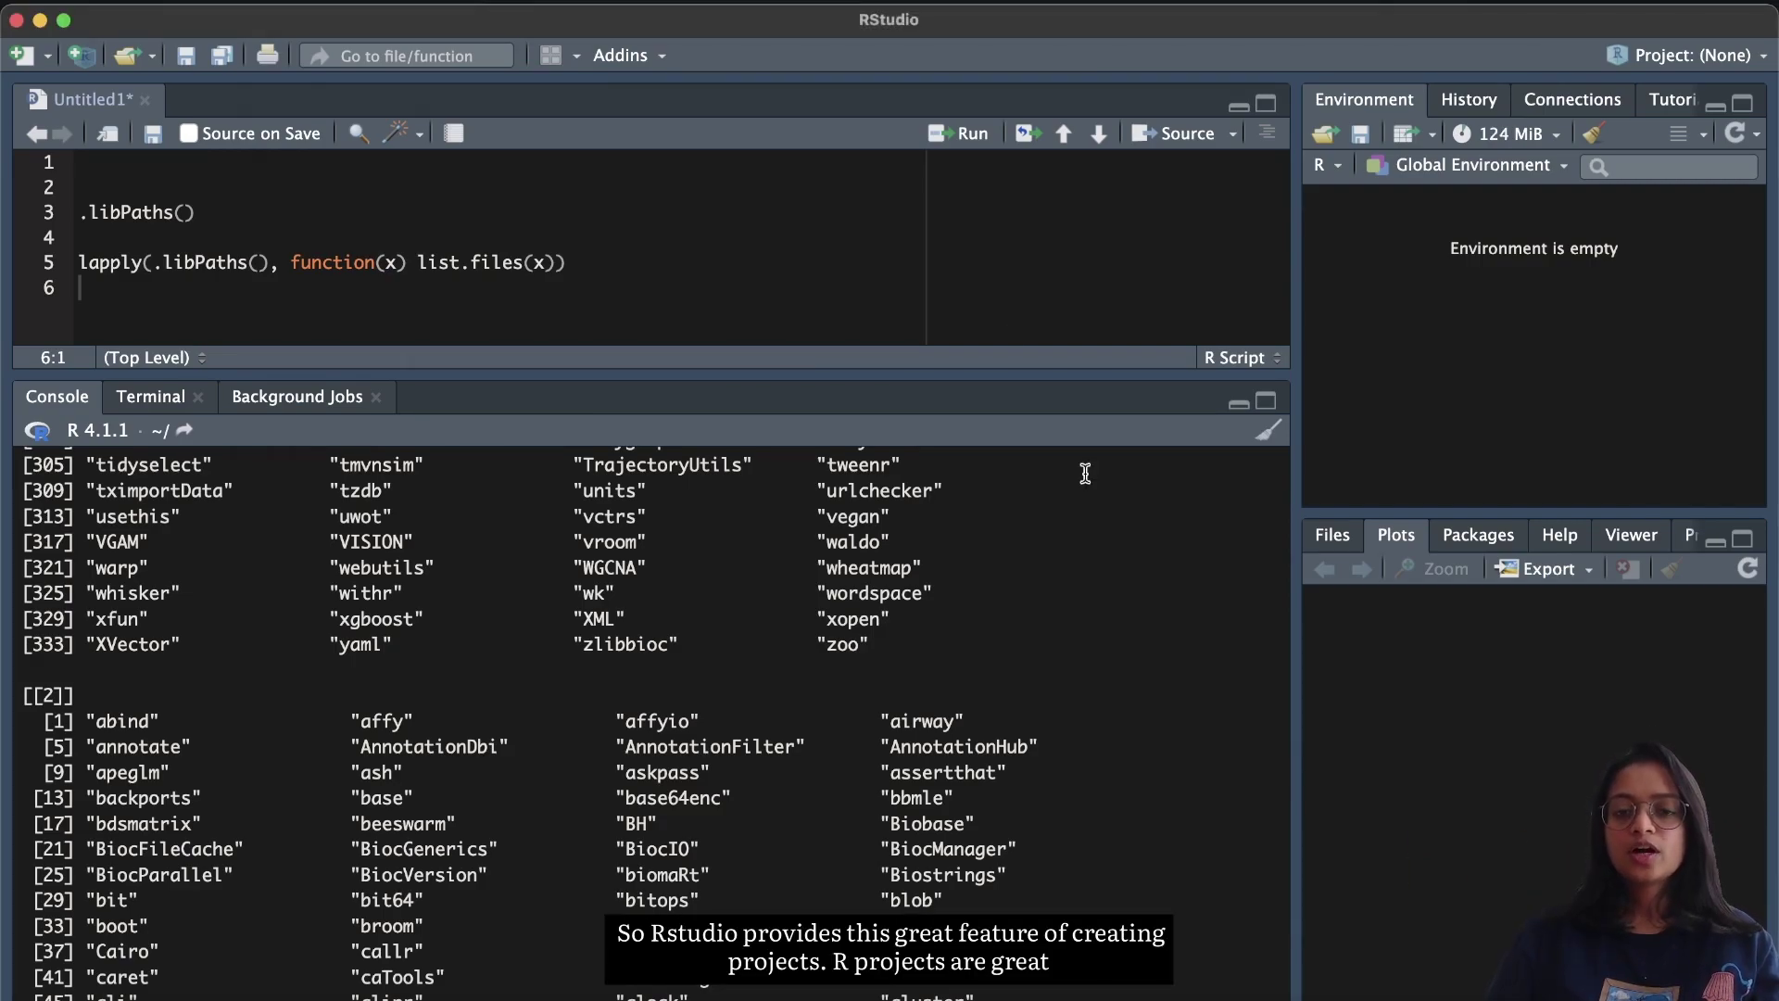
Step: Create a new R project in a new directory named test1 under conda_renv, without a git repository or renv
click(1677, 58)
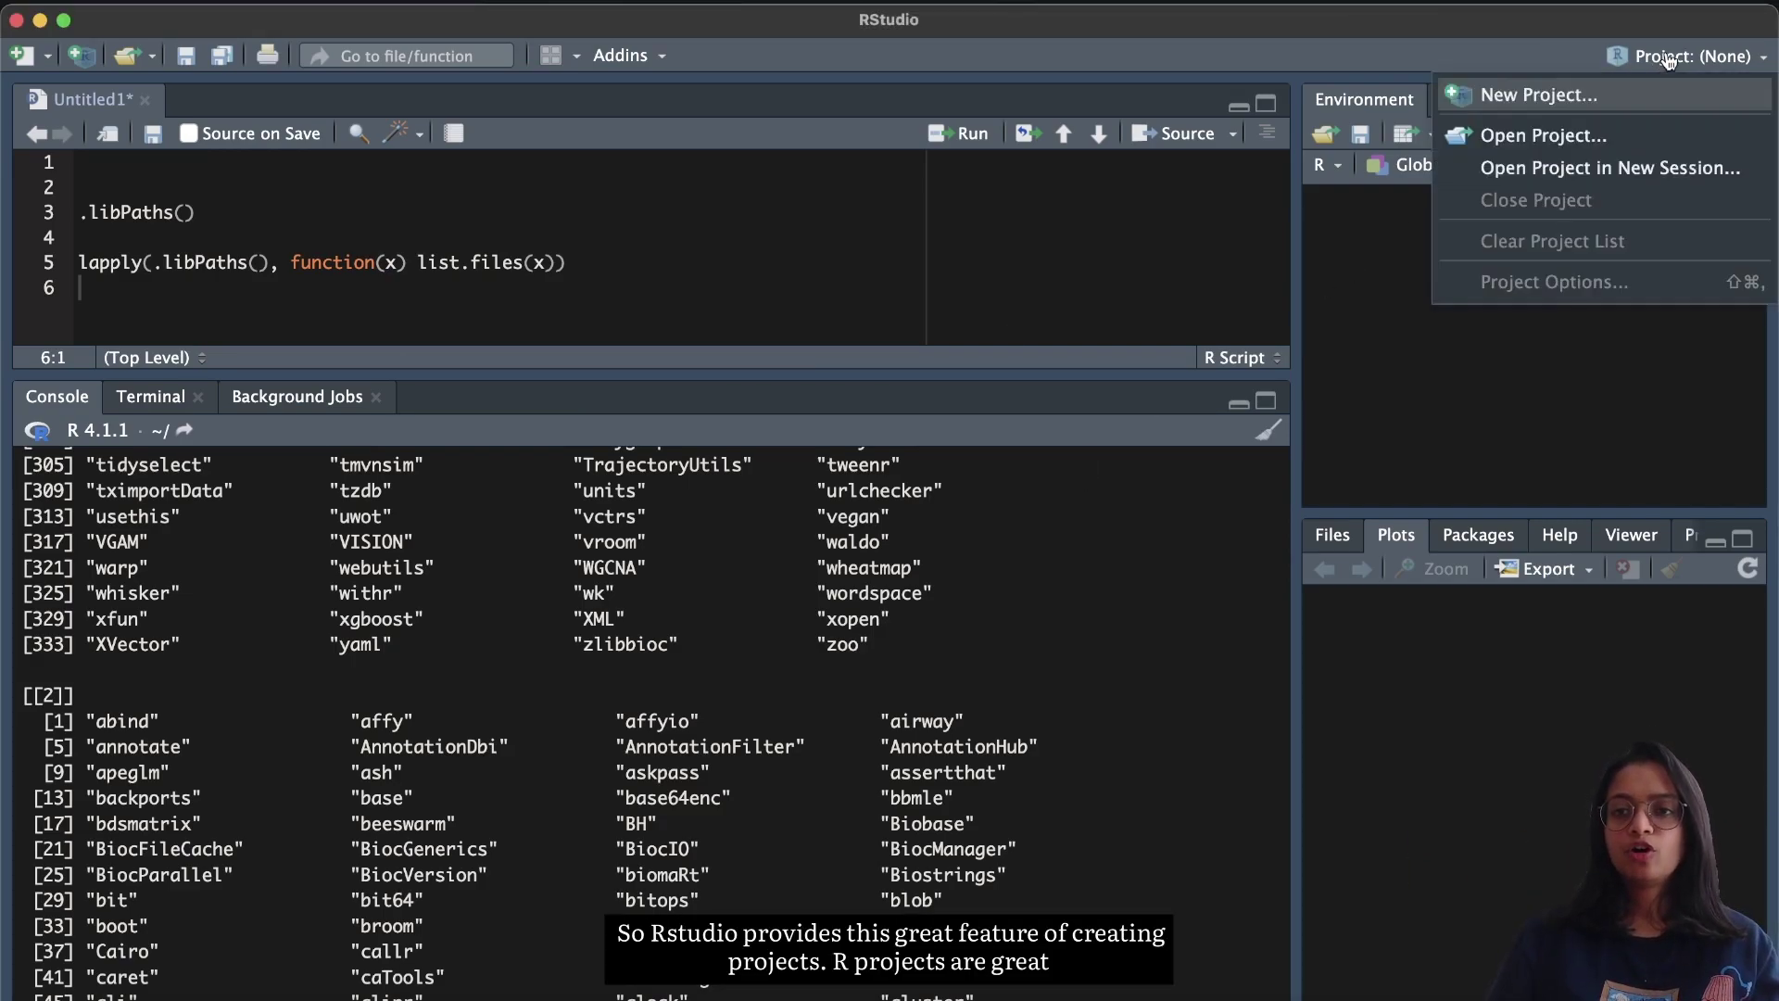
click(1599, 93)
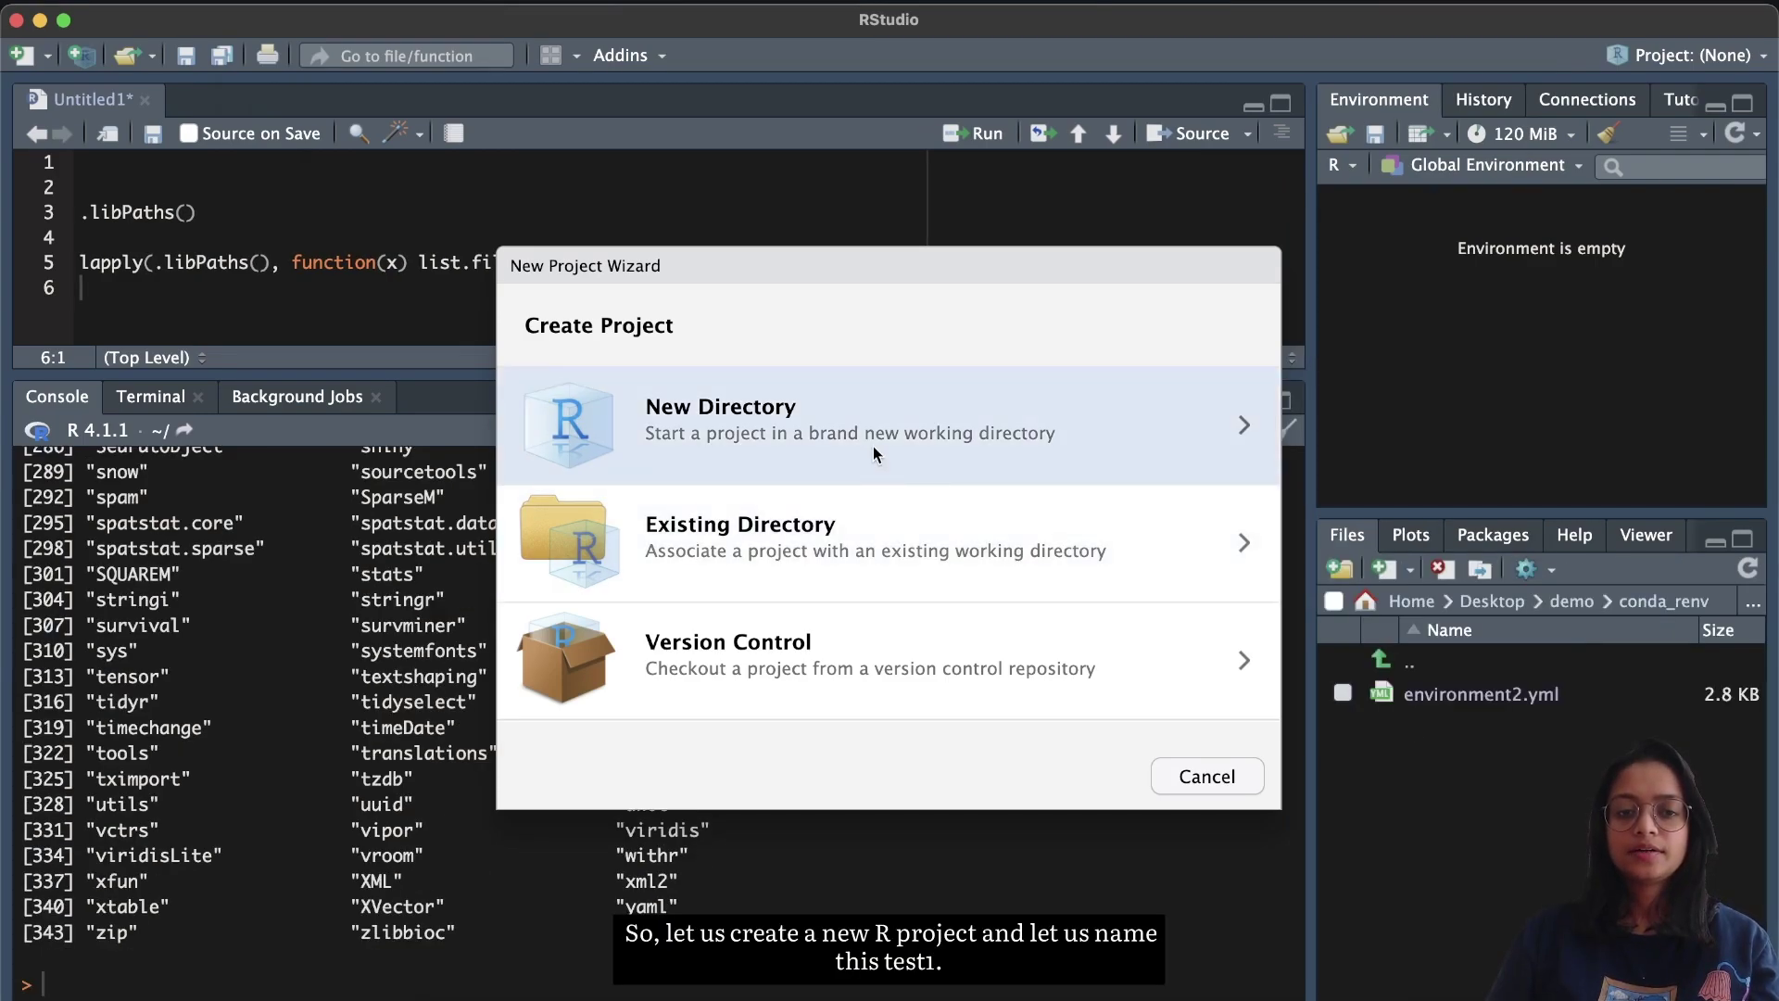
click(873, 447)
click(821, 391)
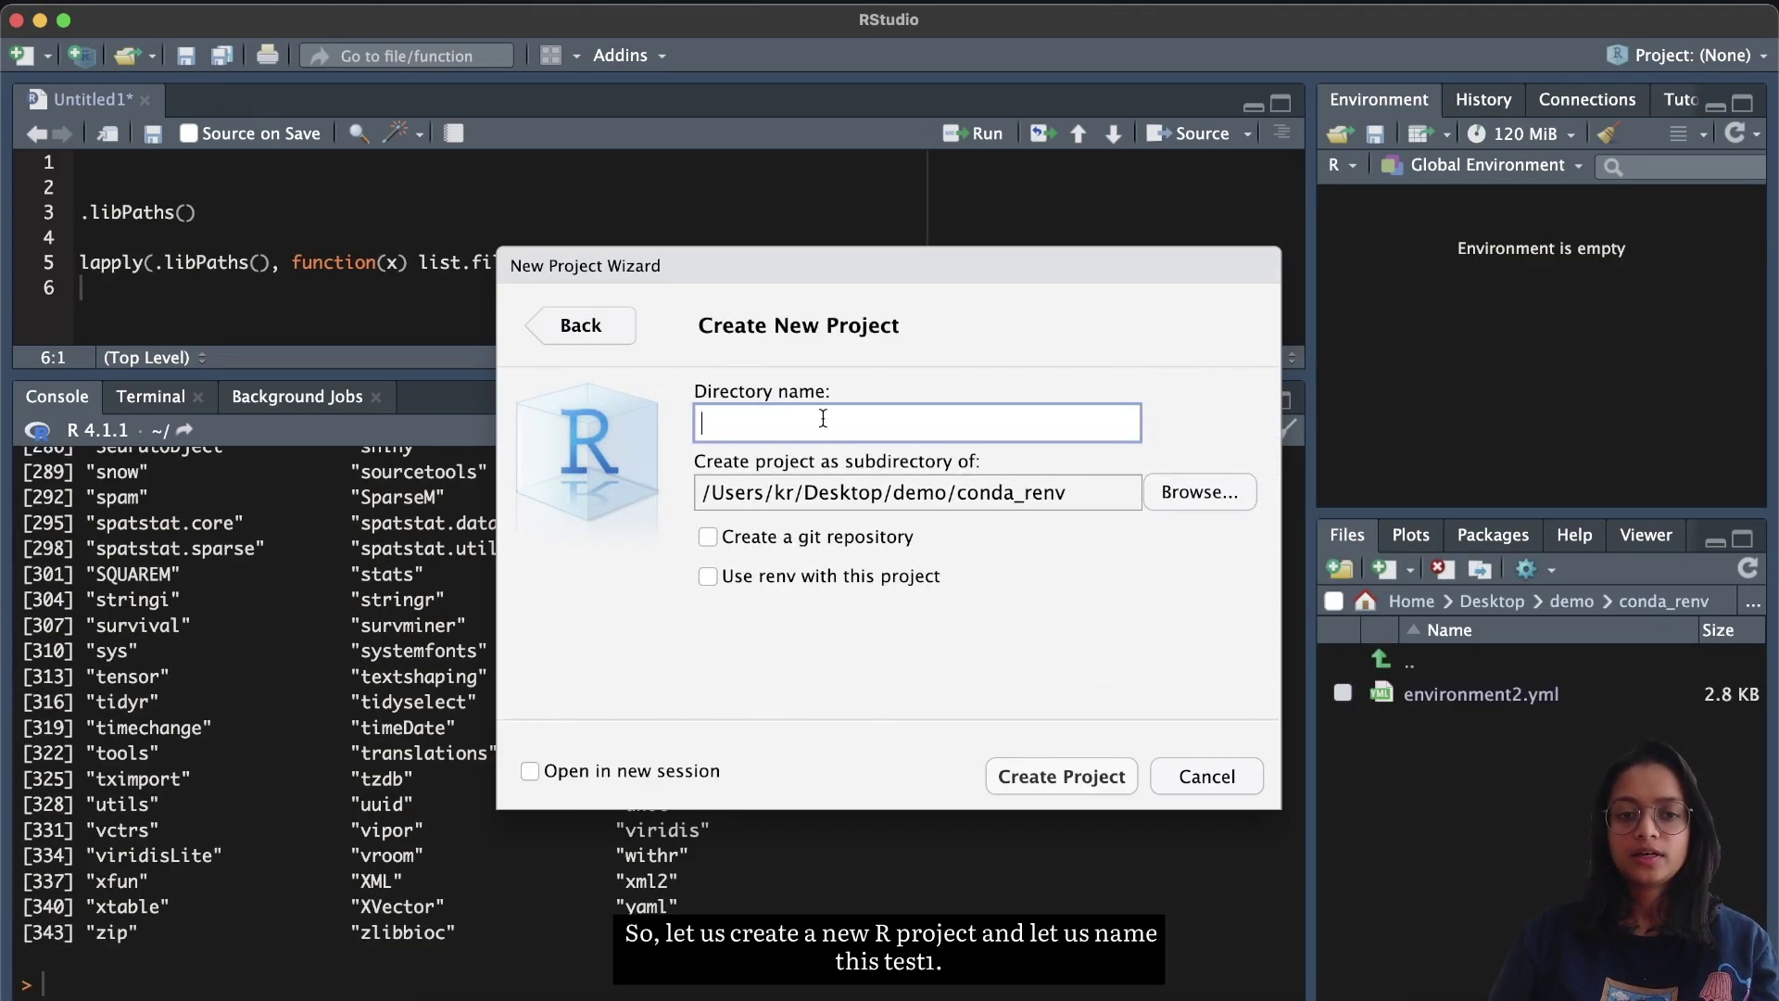
text(test1)
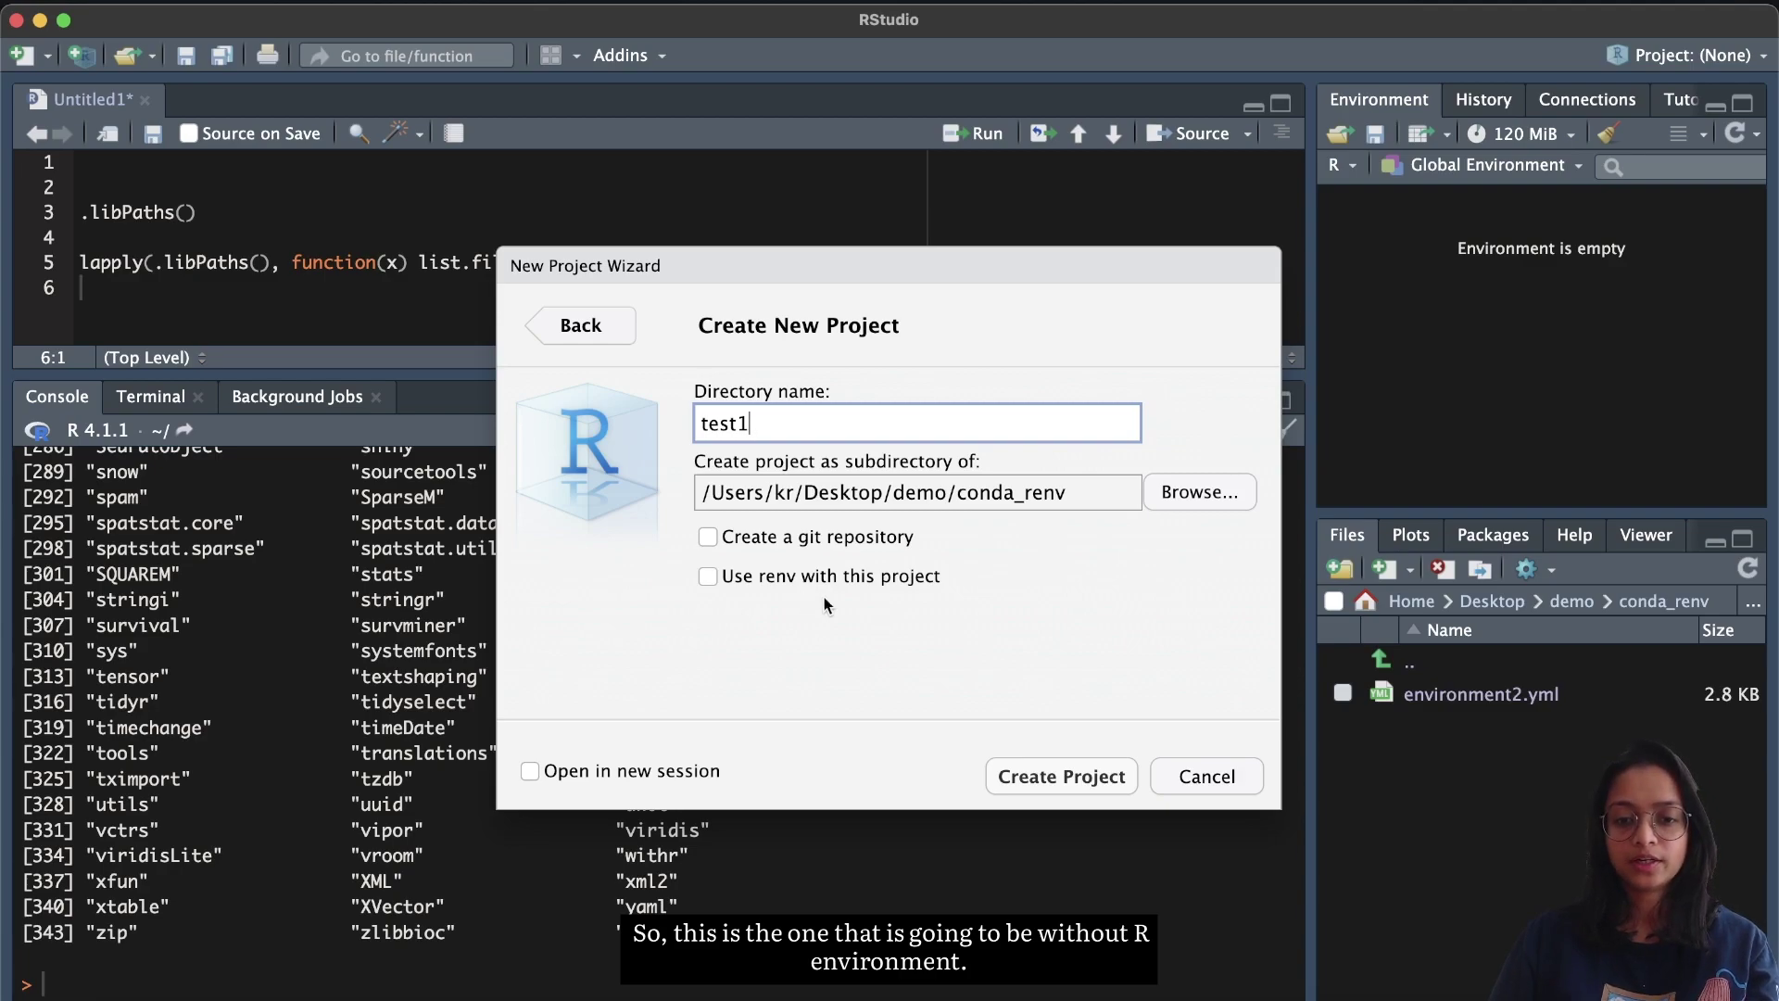
click(1058, 781)
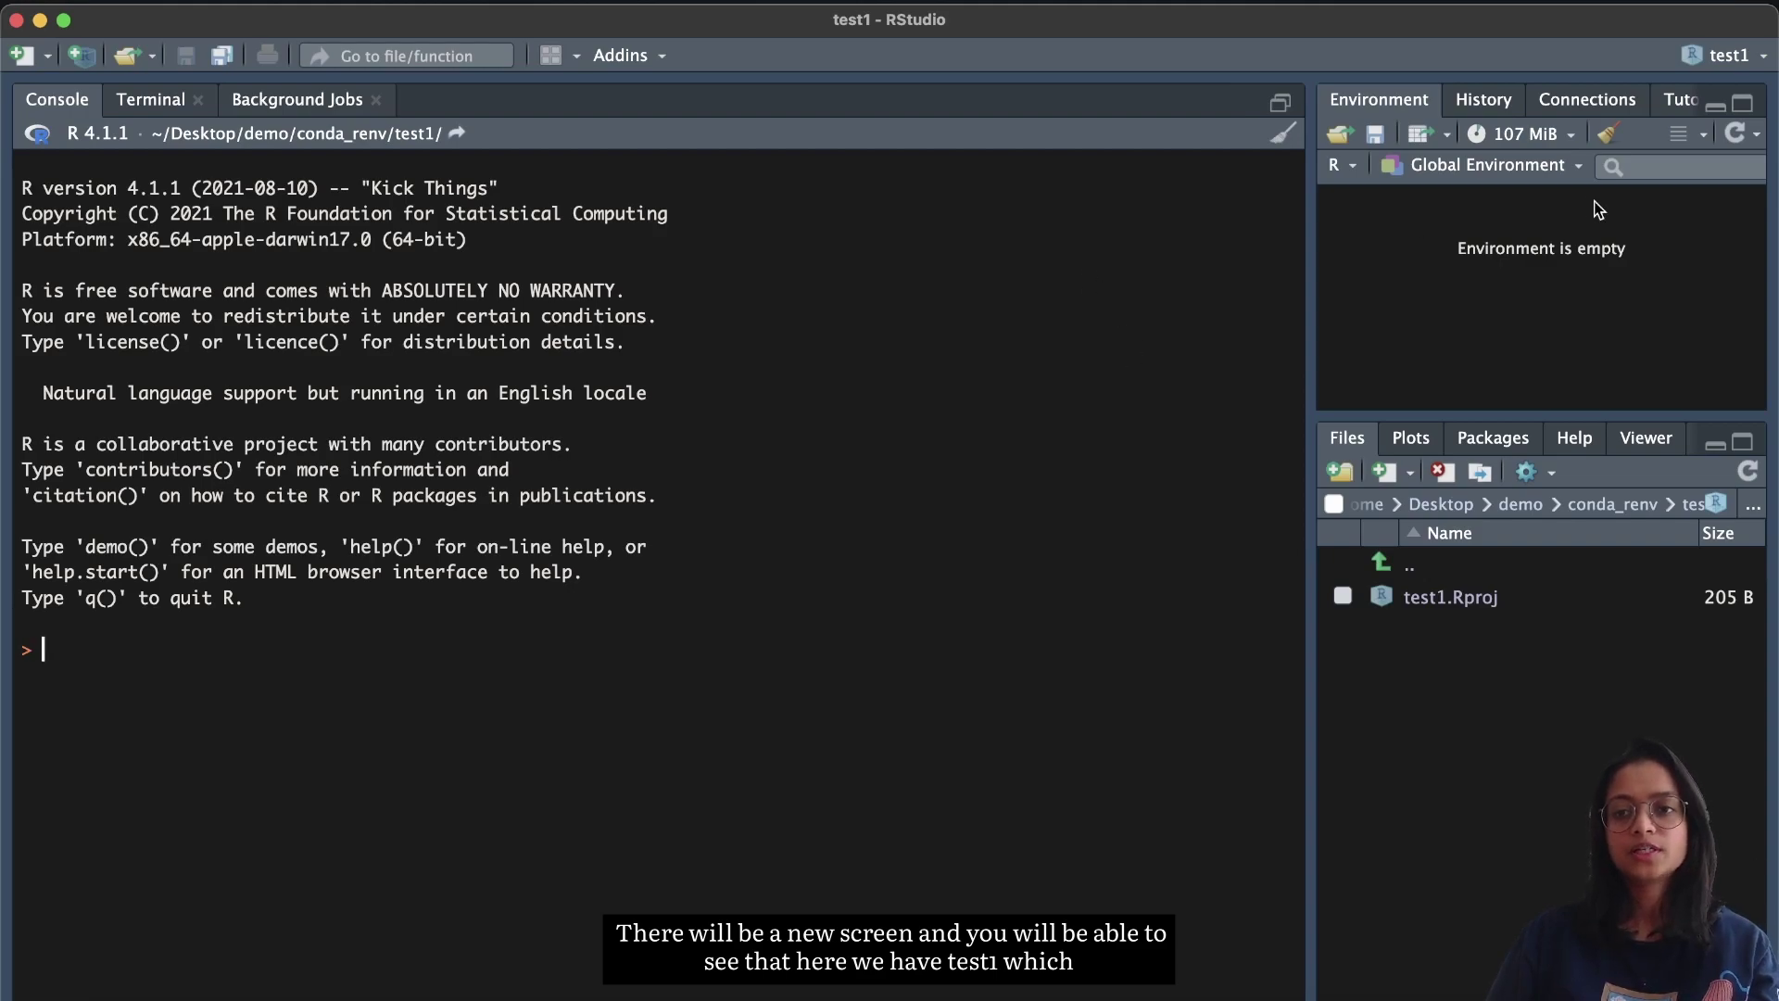
Step: Check the active project and widen the file browser pane to show the full file details of the test1 folder
click(1726, 57)
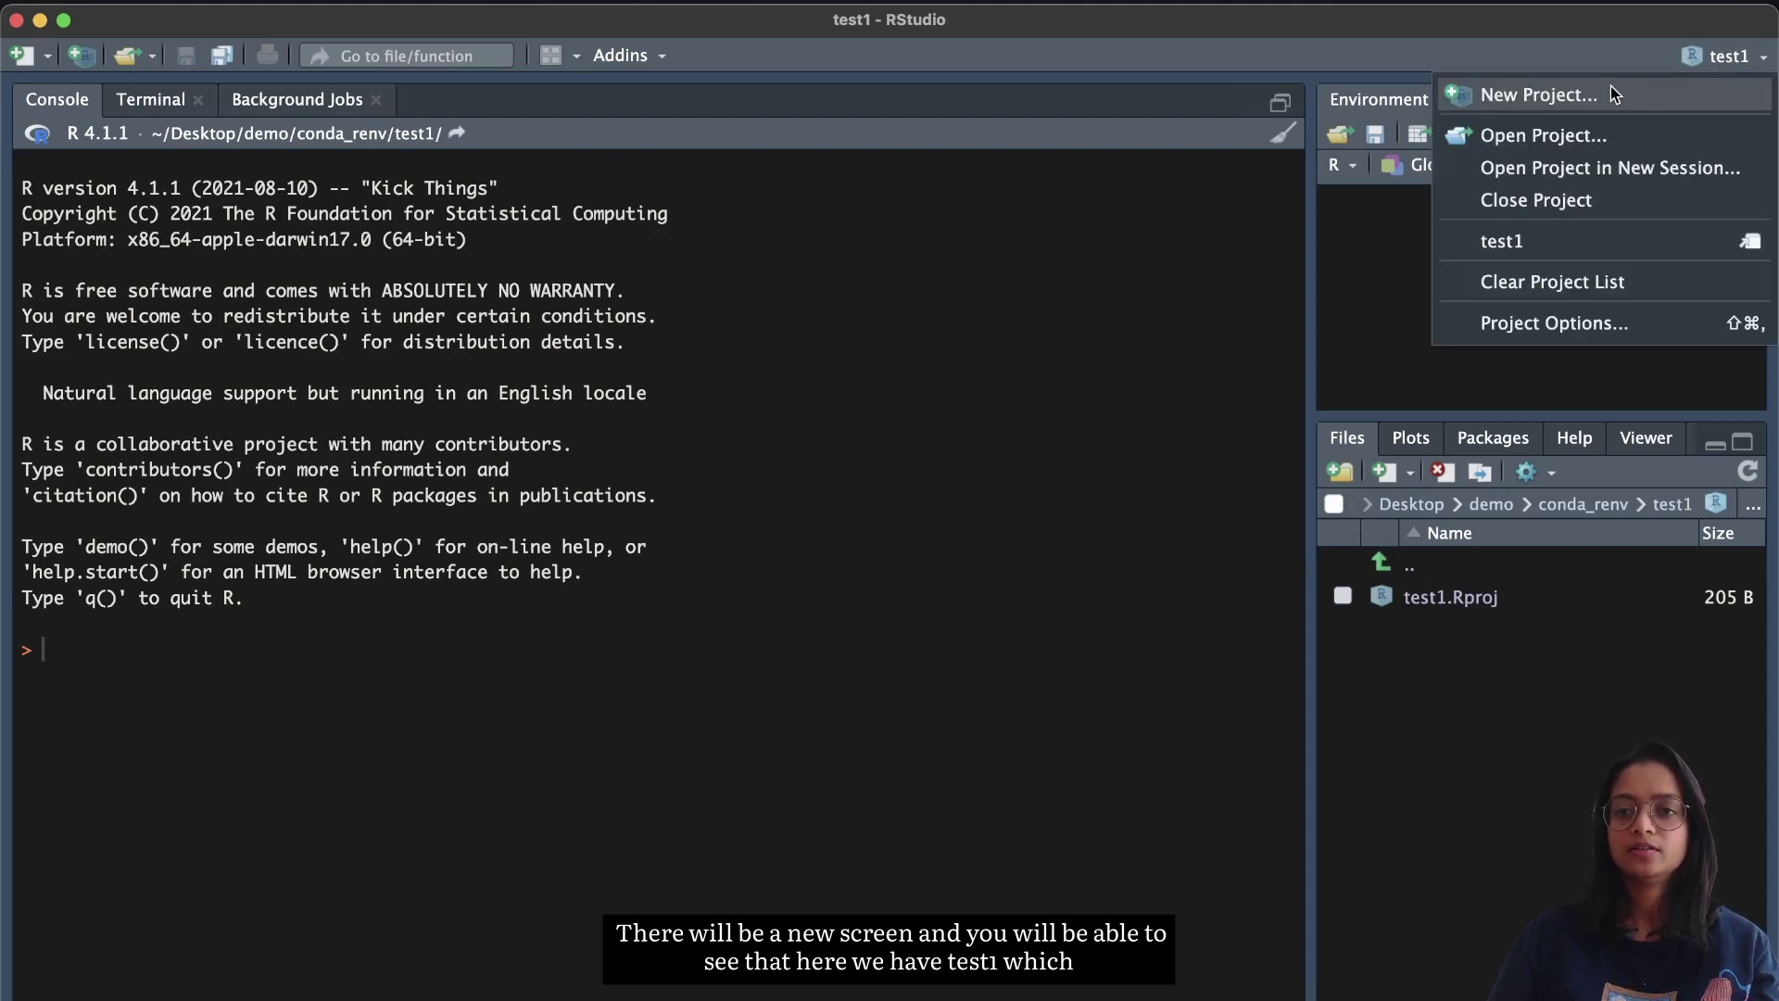
click(1728, 61)
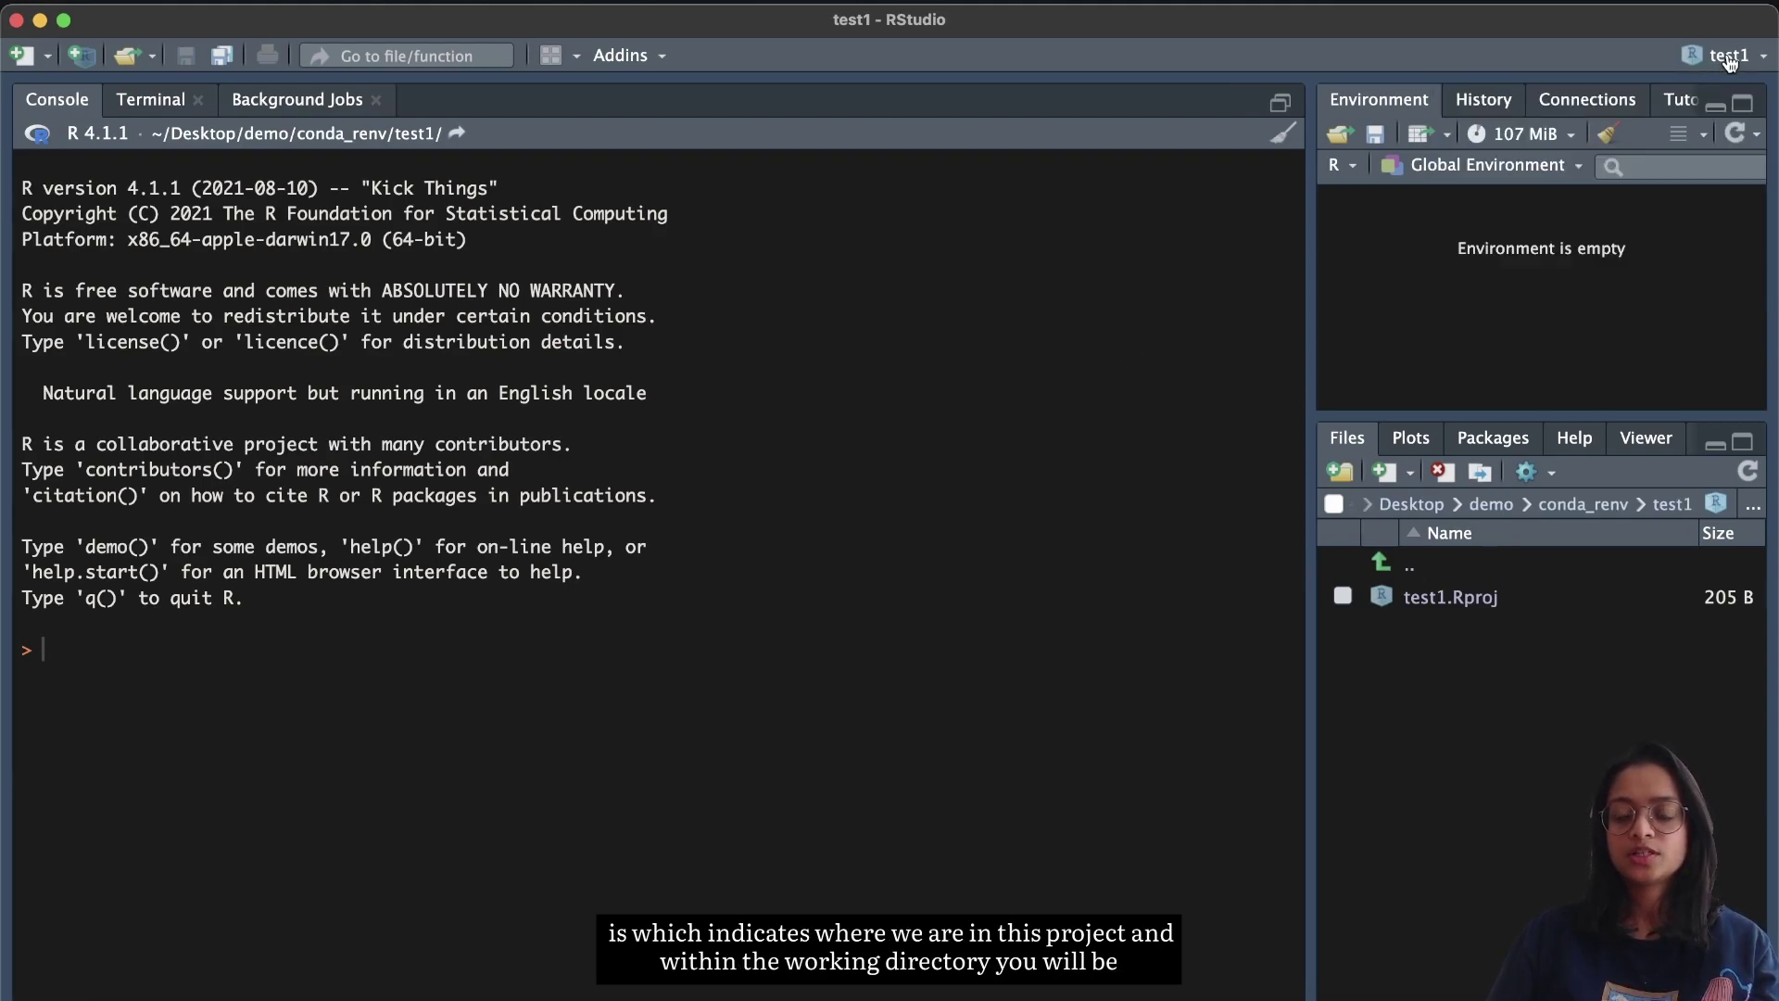
click(1728, 61)
click(1729, 61)
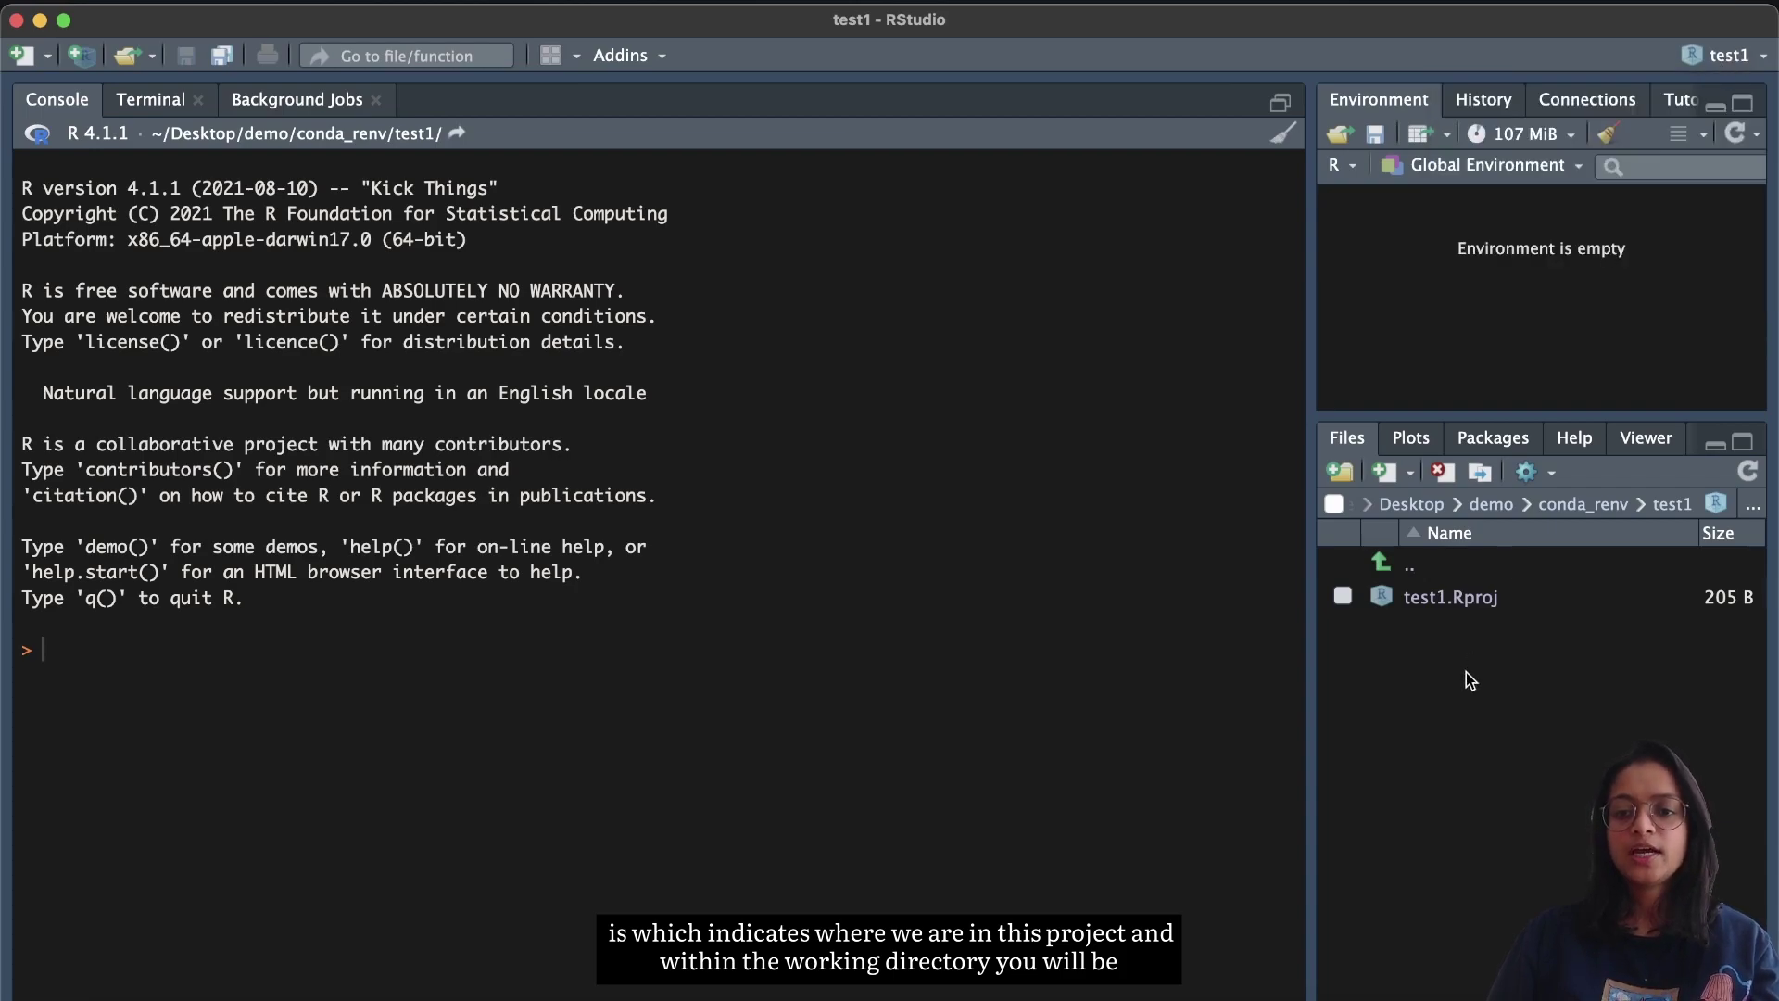
drag(1310, 637, 1019, 637)
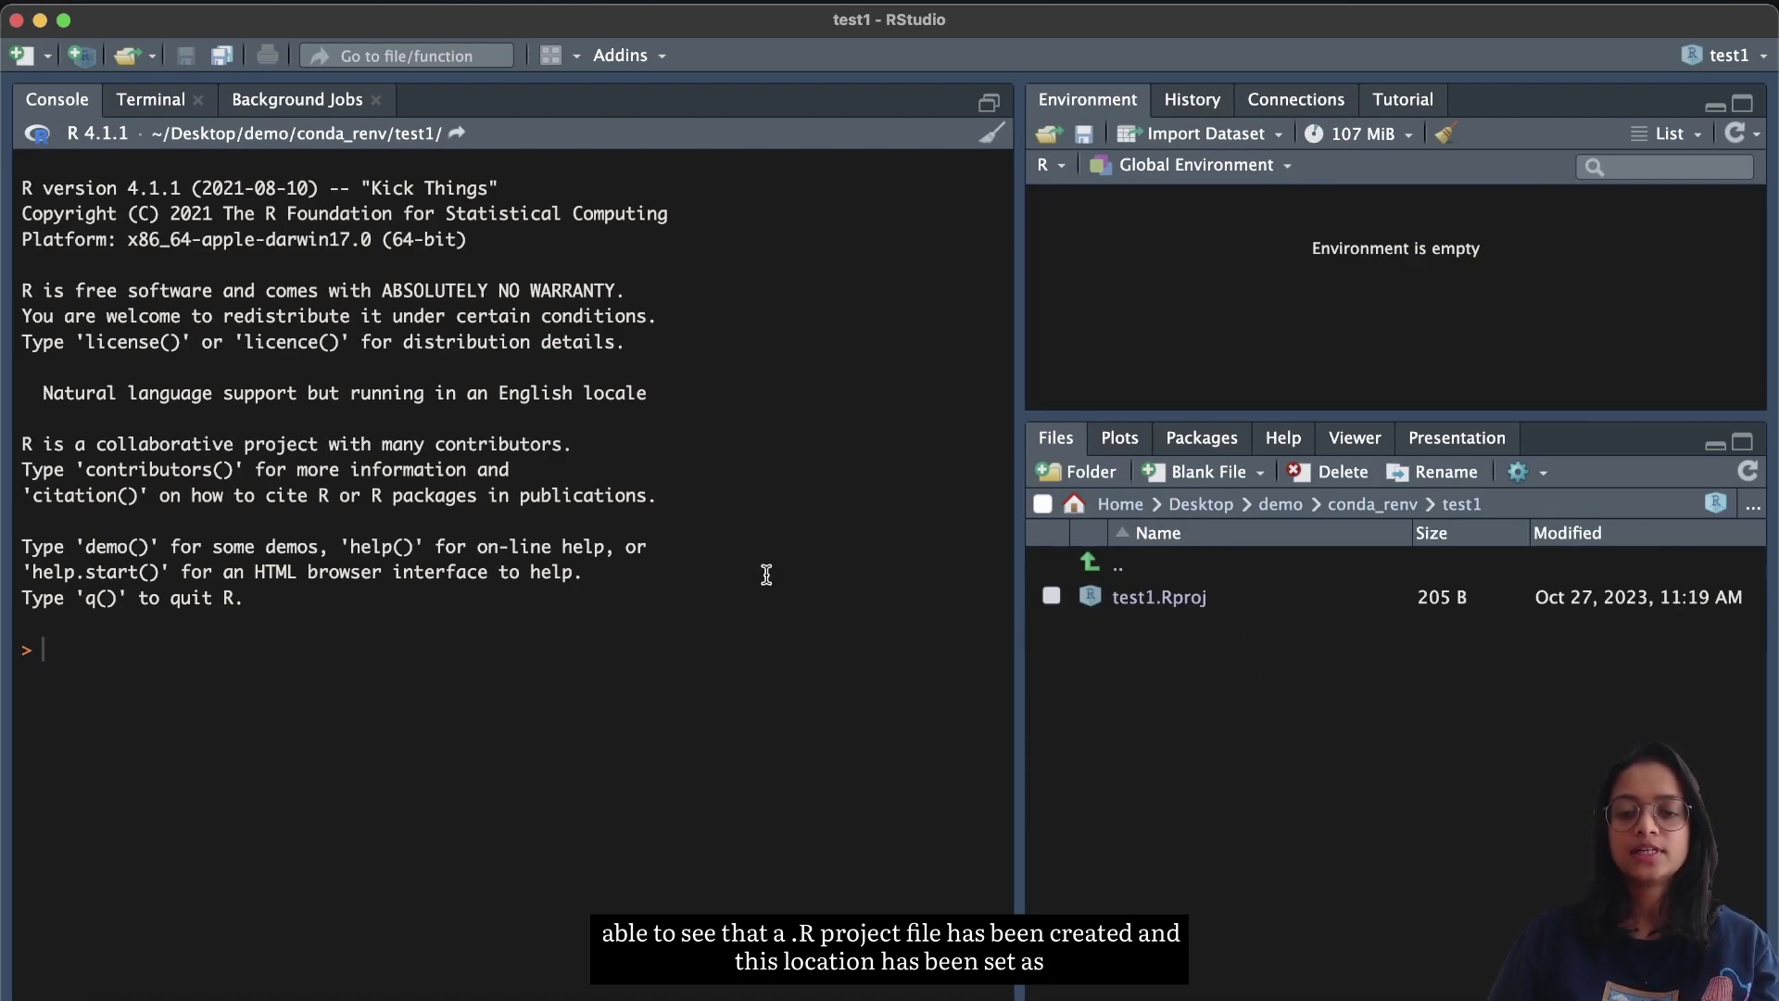
Step: Create a new R script, leave its first line blank, write ".libPaths()" on line 2 and run it
click(23, 56)
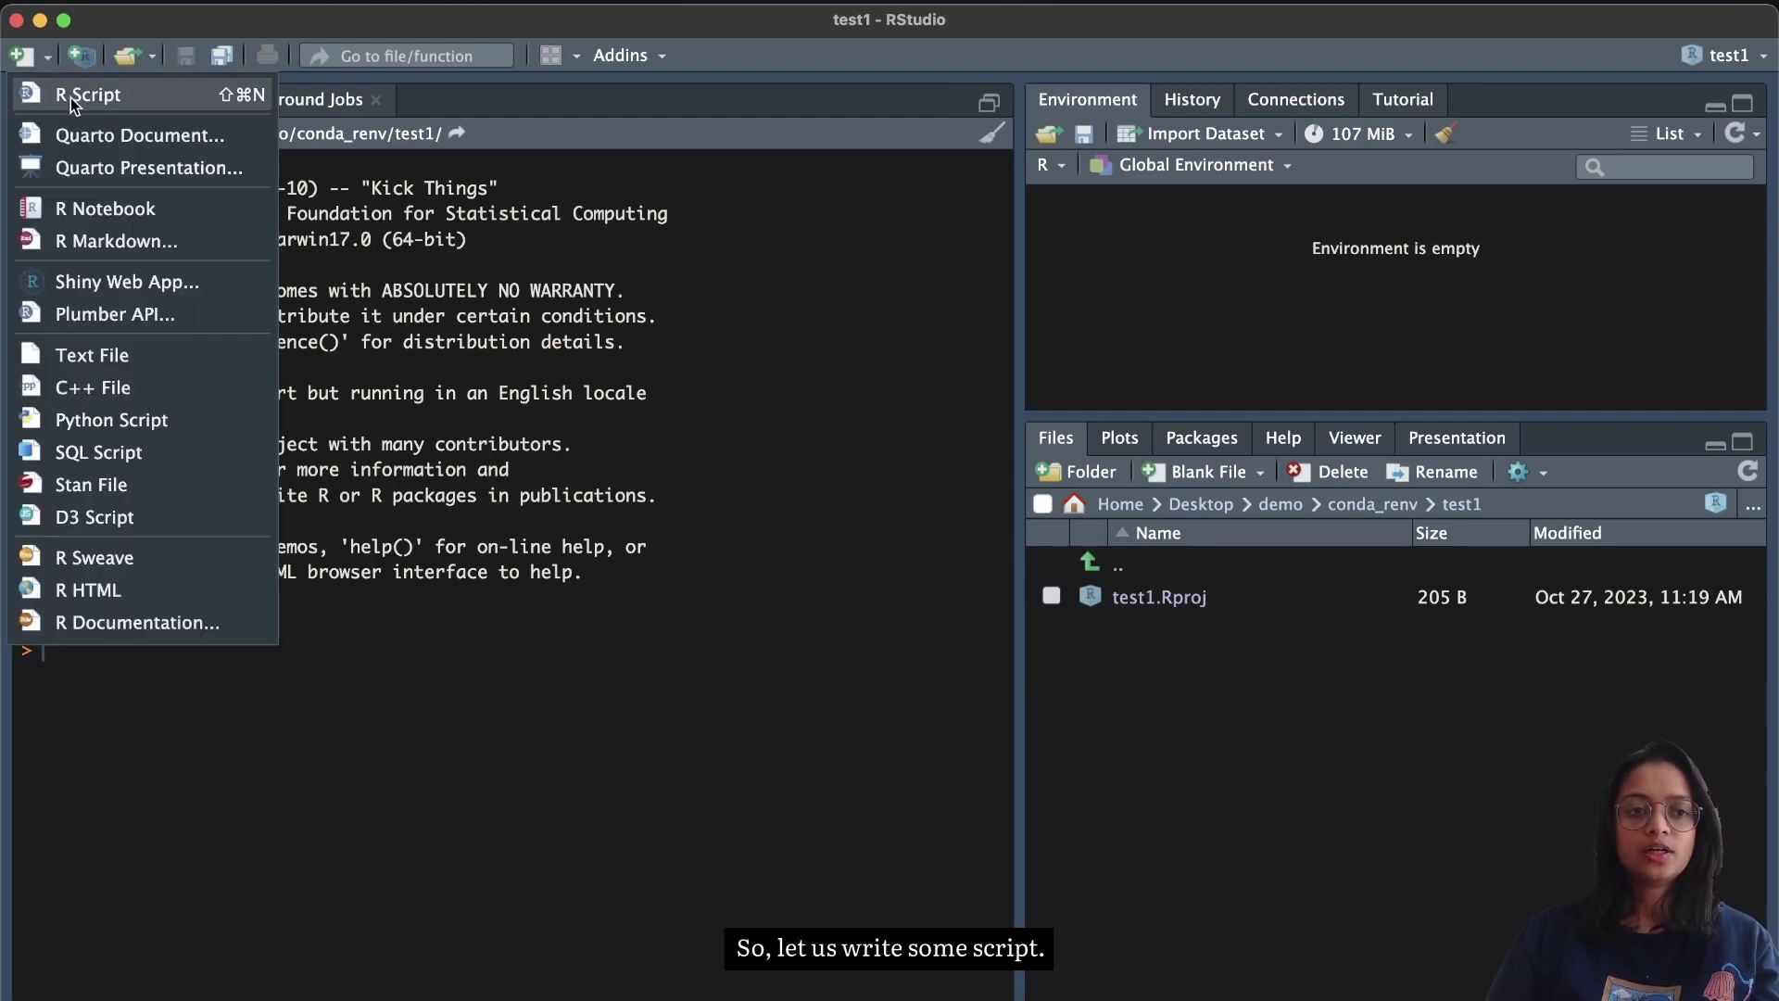
click(70, 96)
key(Return)
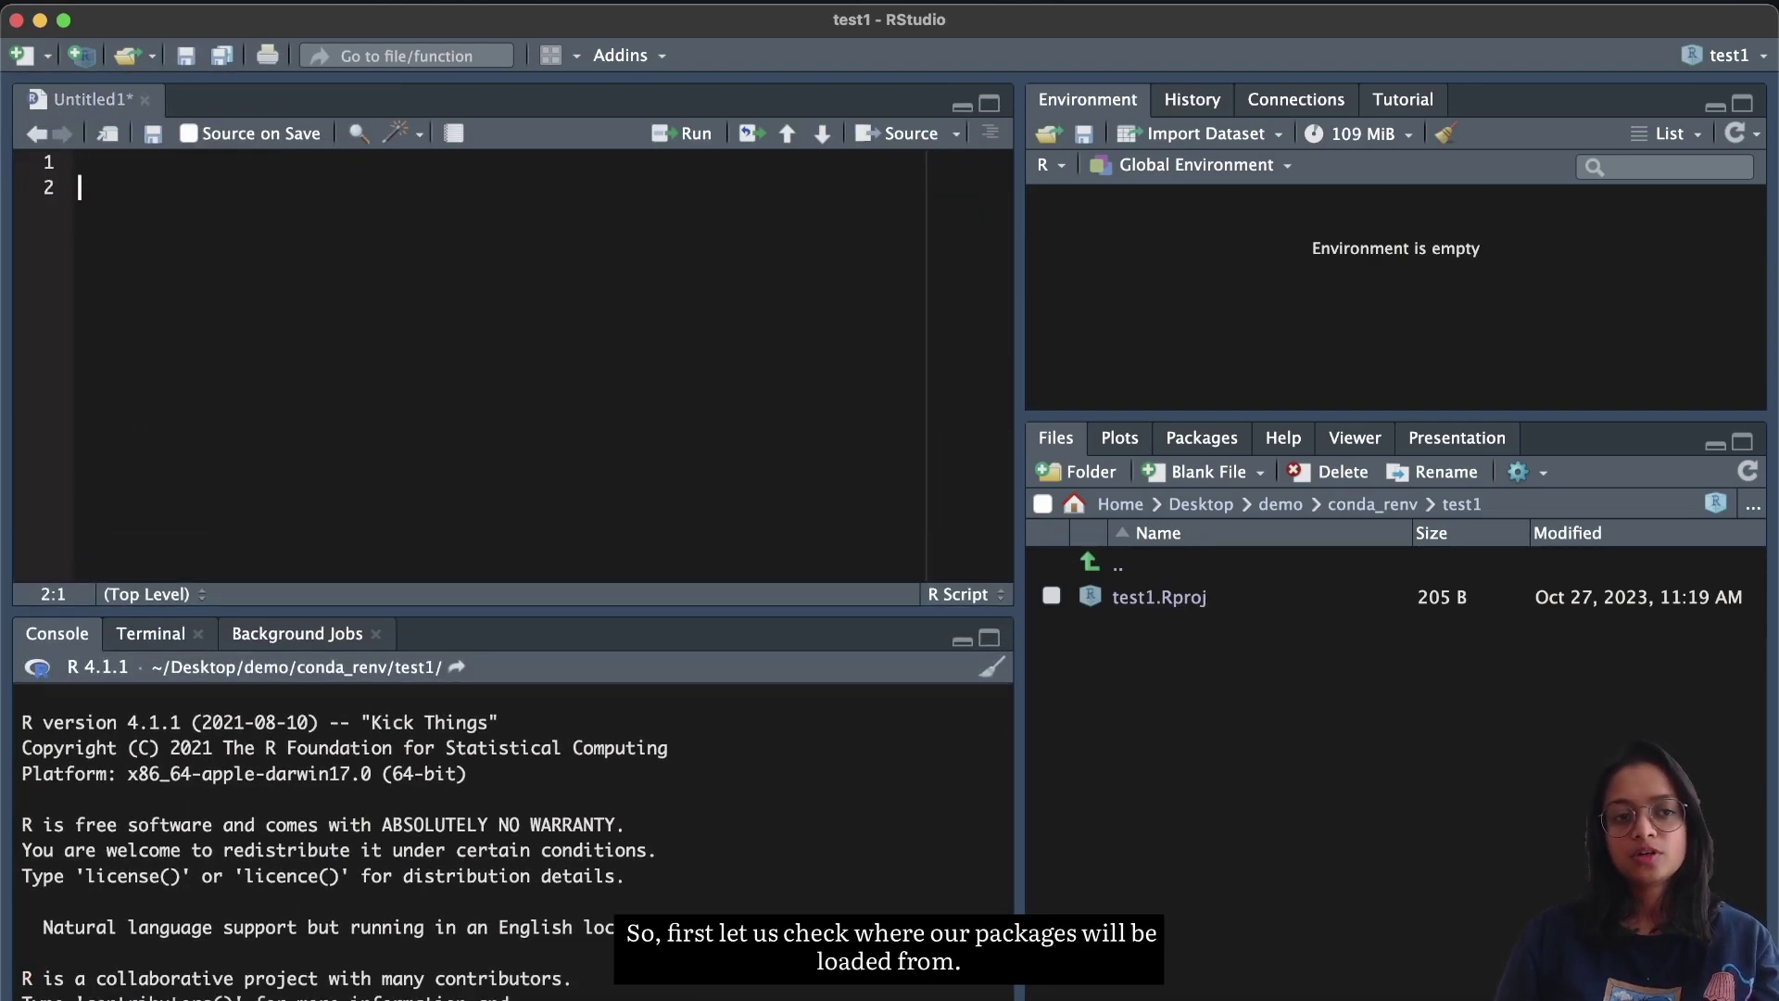
text(.libPaths()
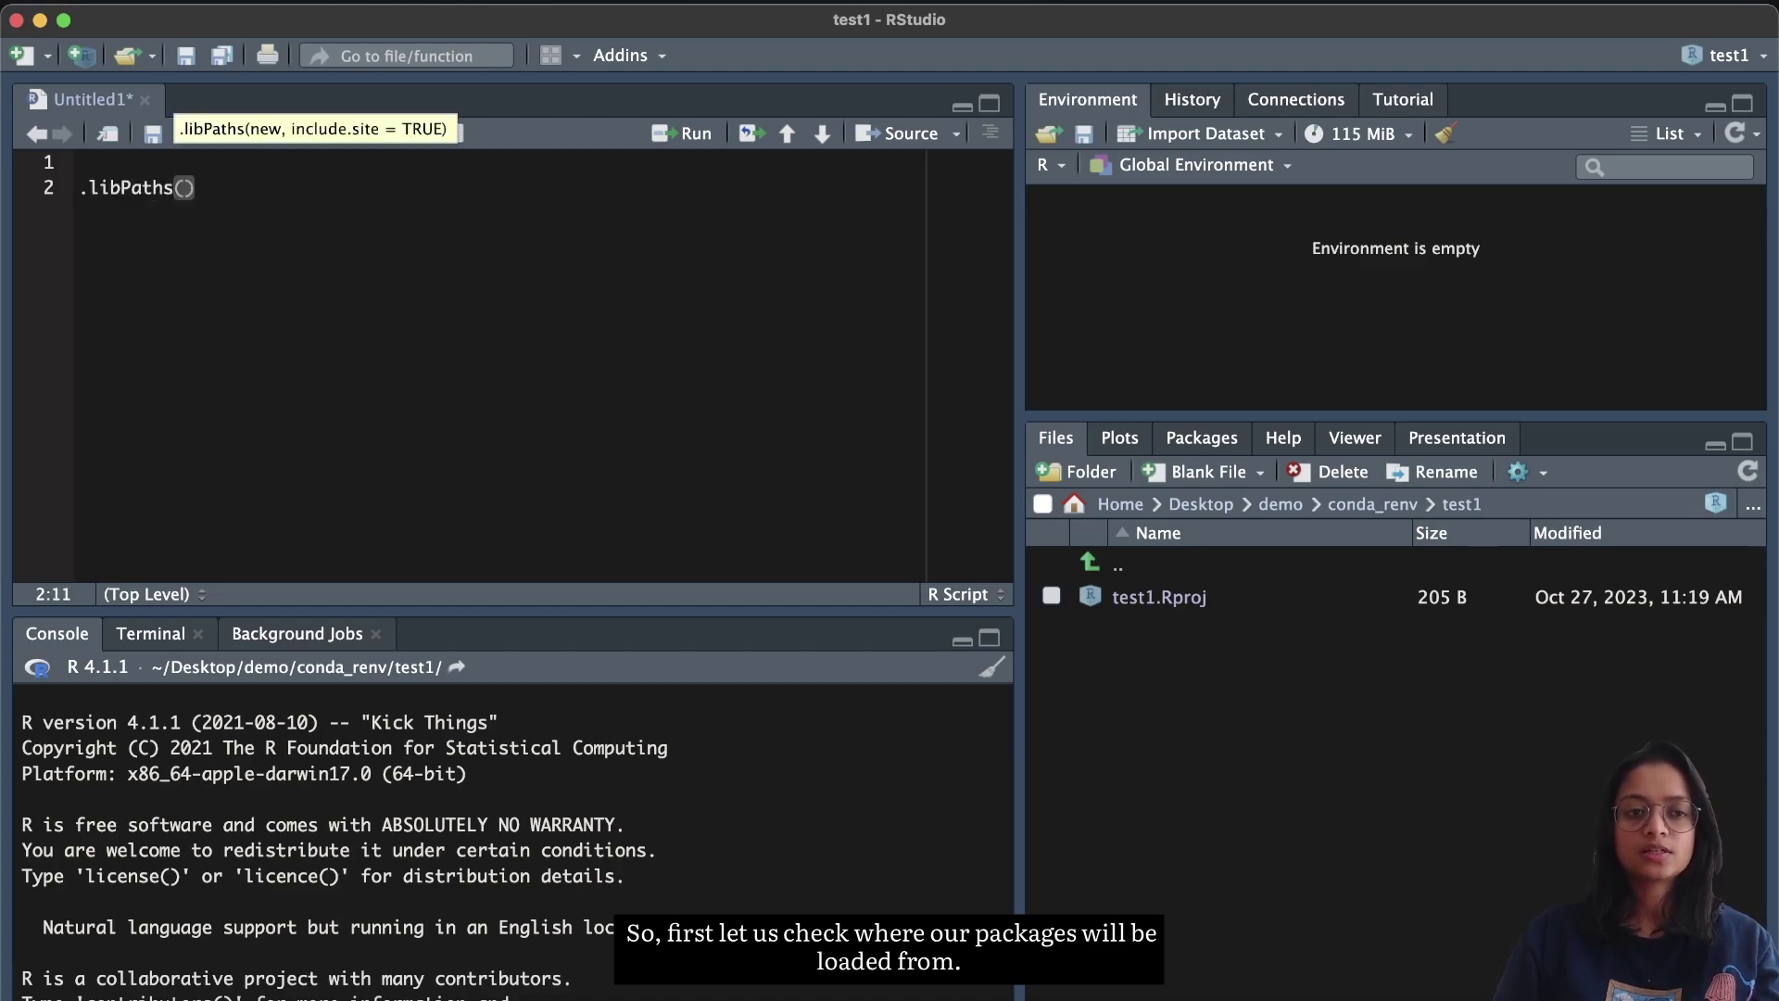
key(super+Return)
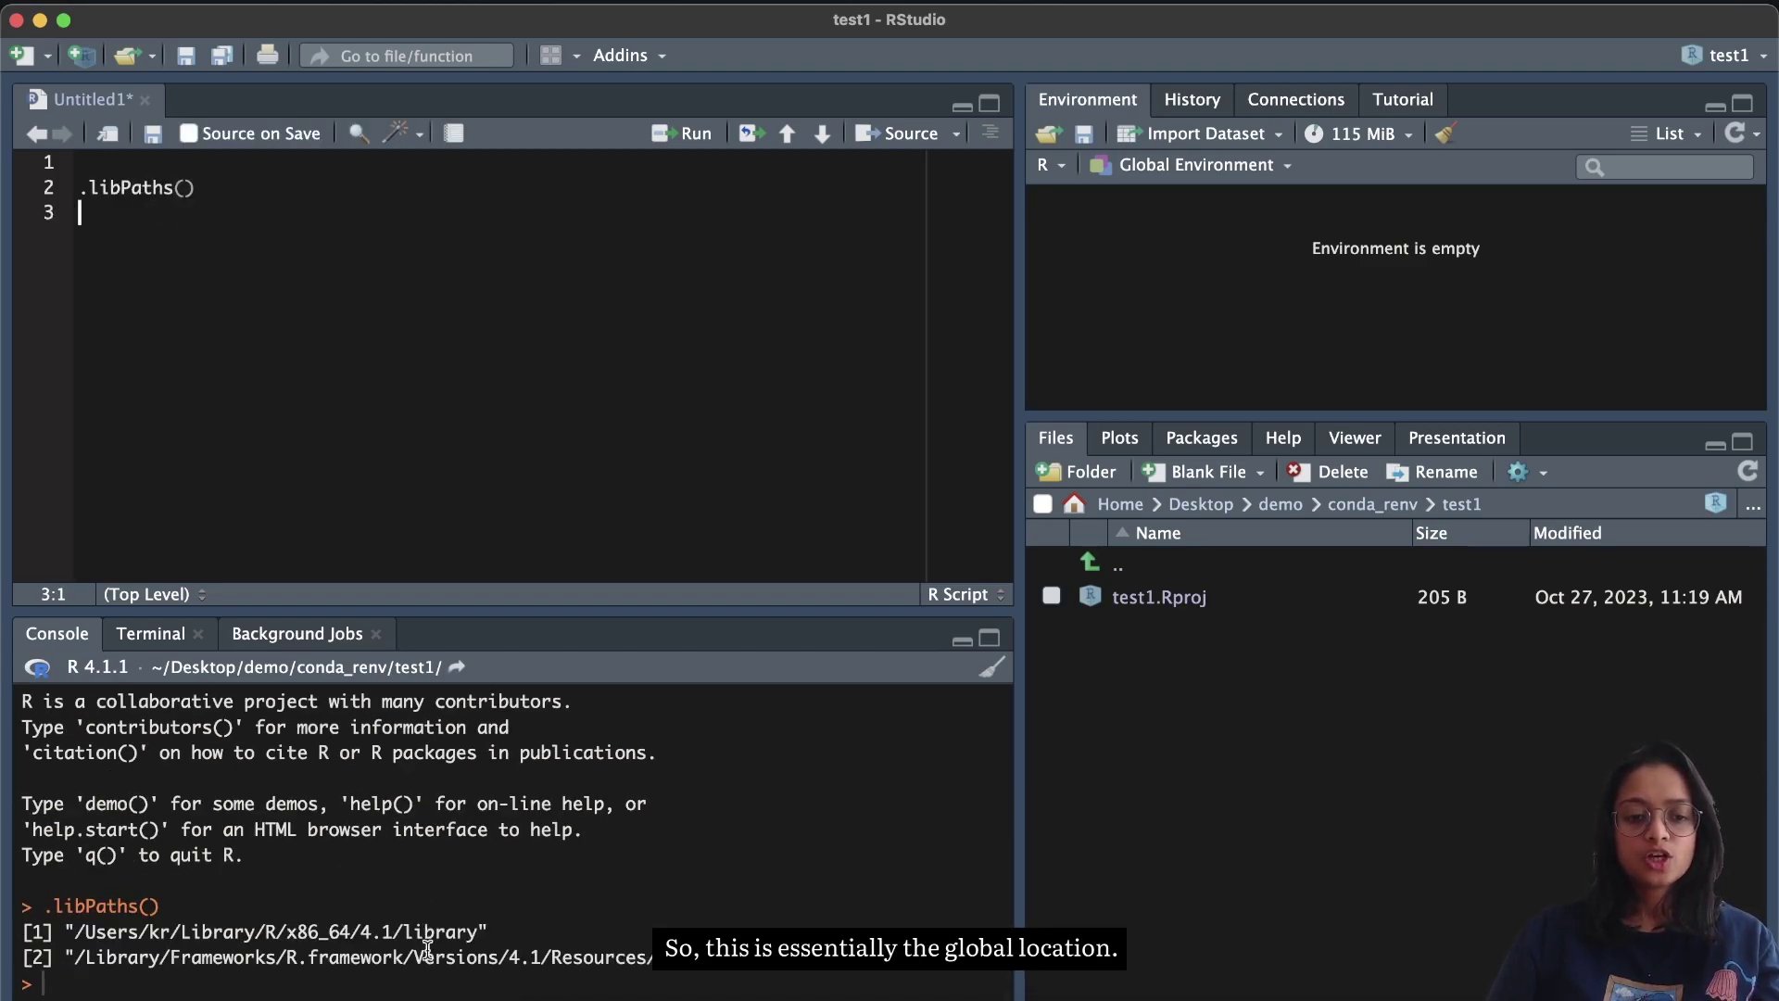
Step: Copy the two library paths from the console output and paste them below ".libPaths()", starting on line 3 of the script
mouse_move(22, 926)
mouse_down()
mouse_move(750, 959)
mouse_move(23, 959)
mouse_move(20, 936)
mouse_up()
key(super+c)
click(600, 930)
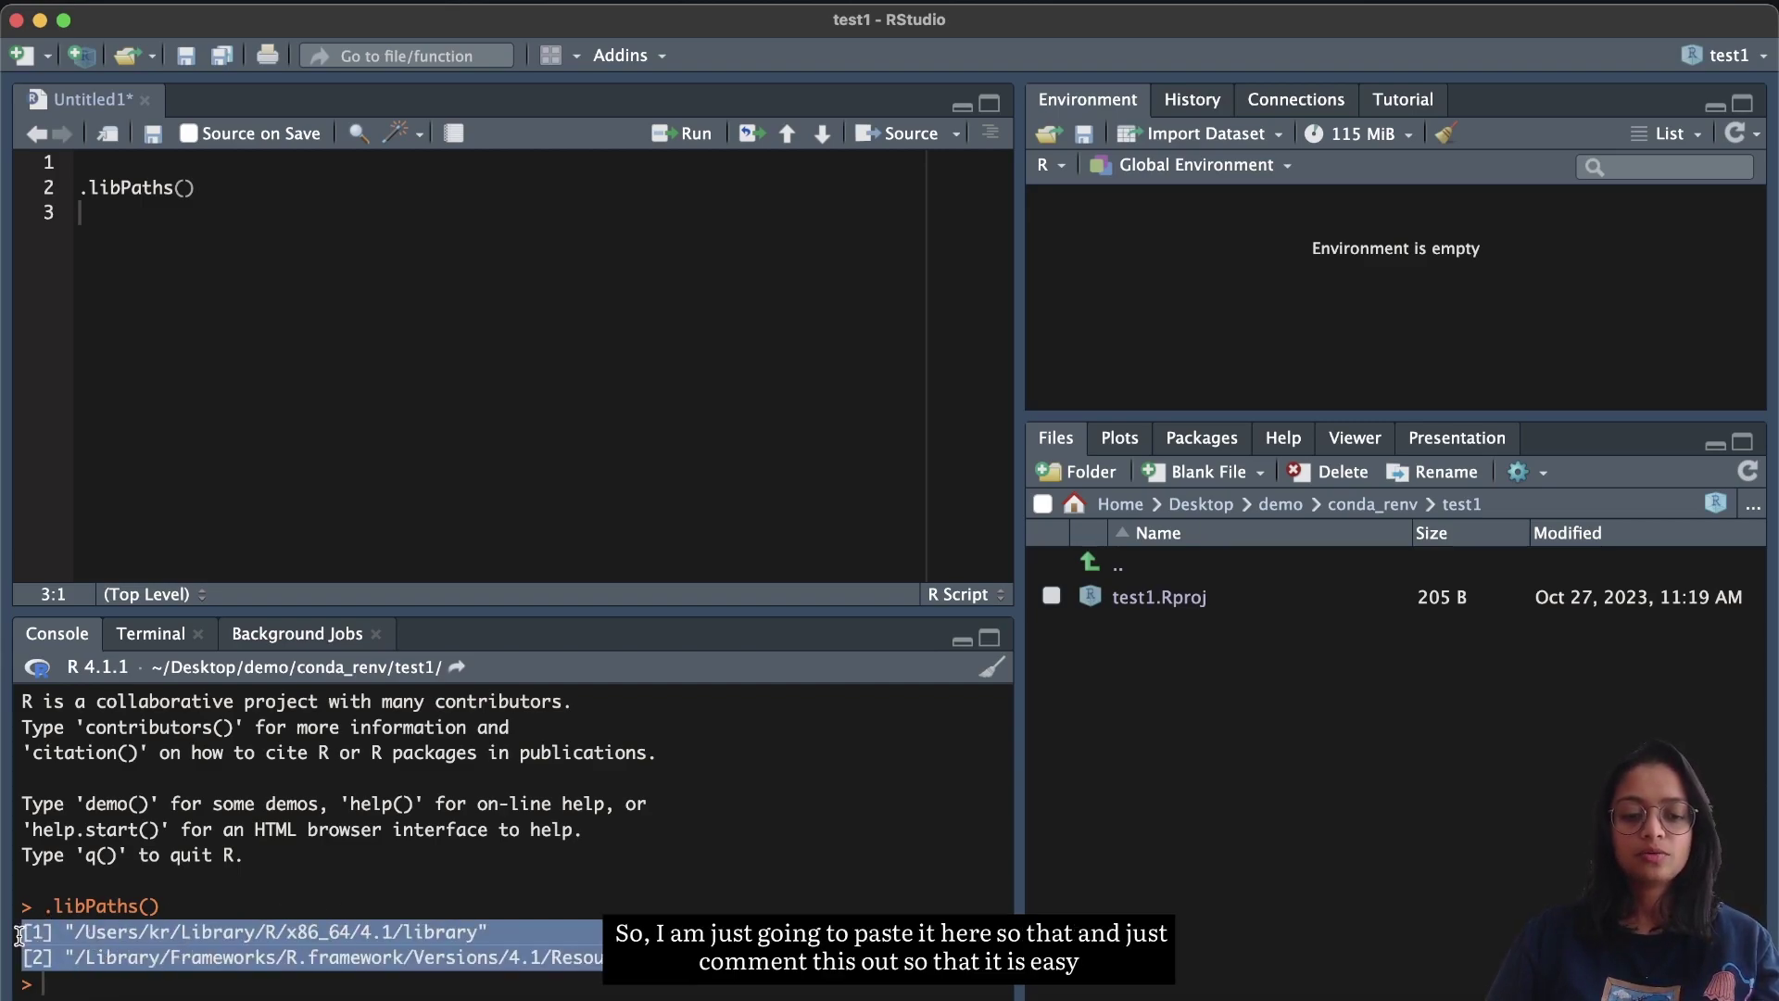
click(110, 222)
text(@)
key(BackSpace)
key(super+v)
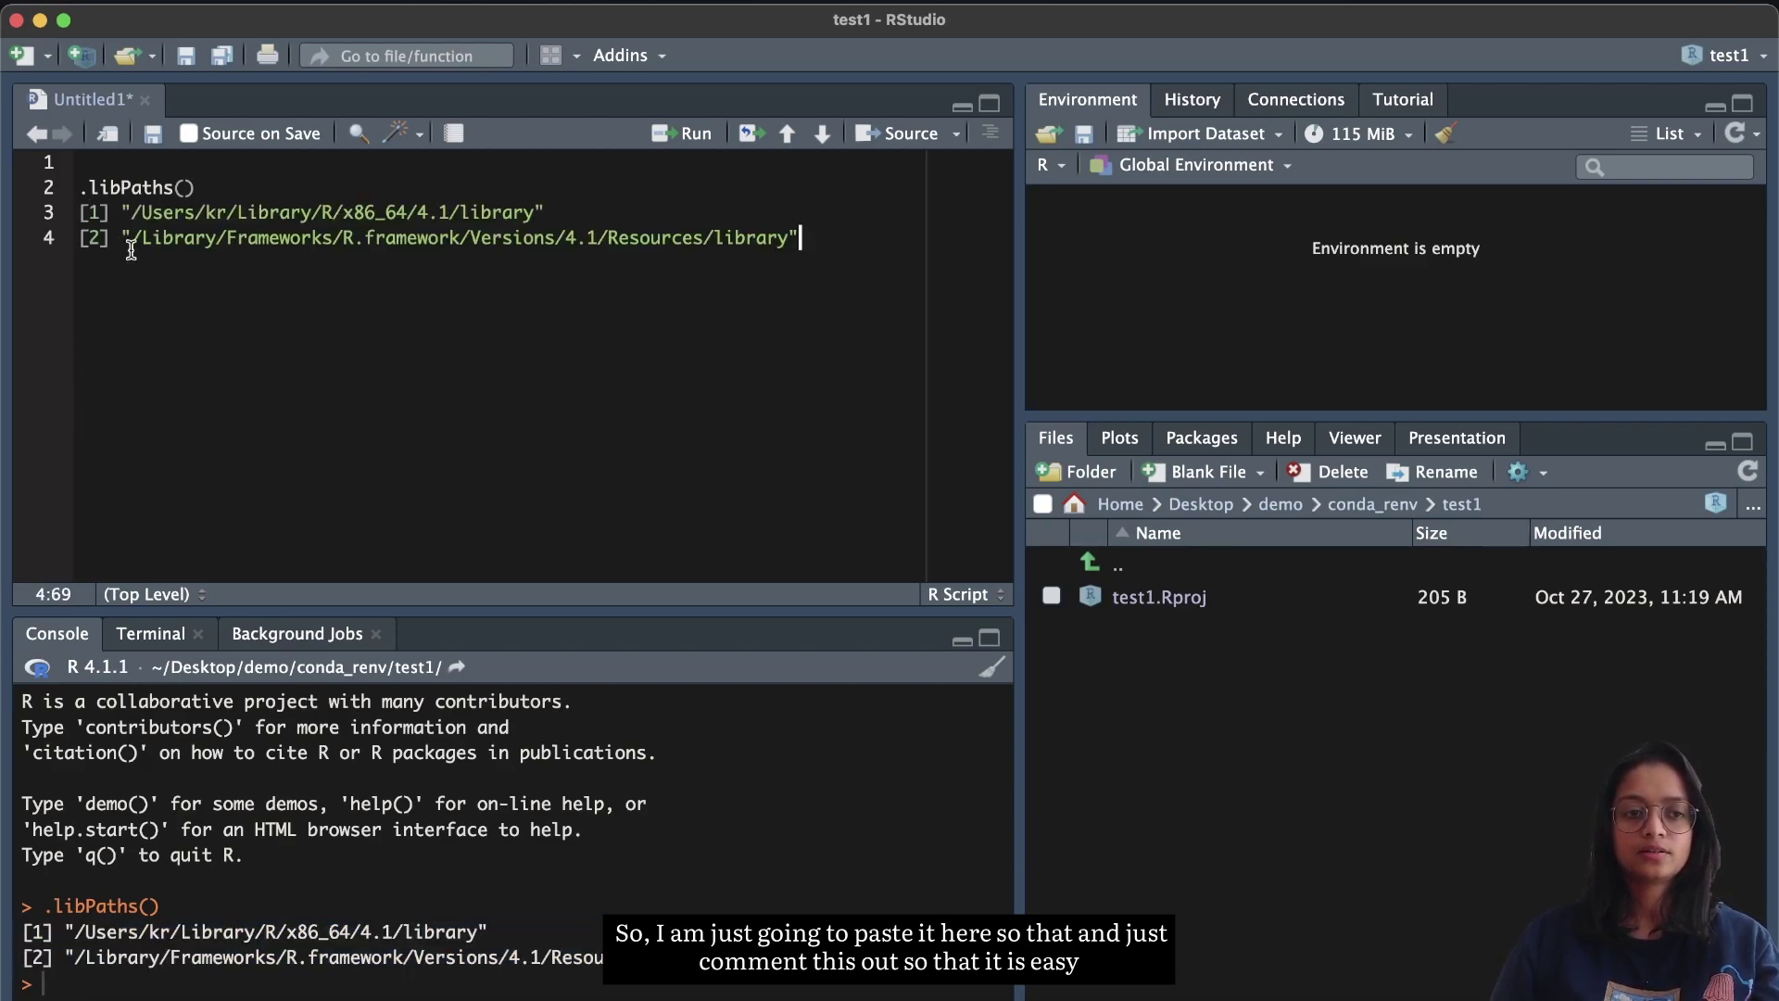
Step: Comment out the two library path lines on lines 3 and 4 and add blank lines down to line 6
drag(803, 237, 63, 223)
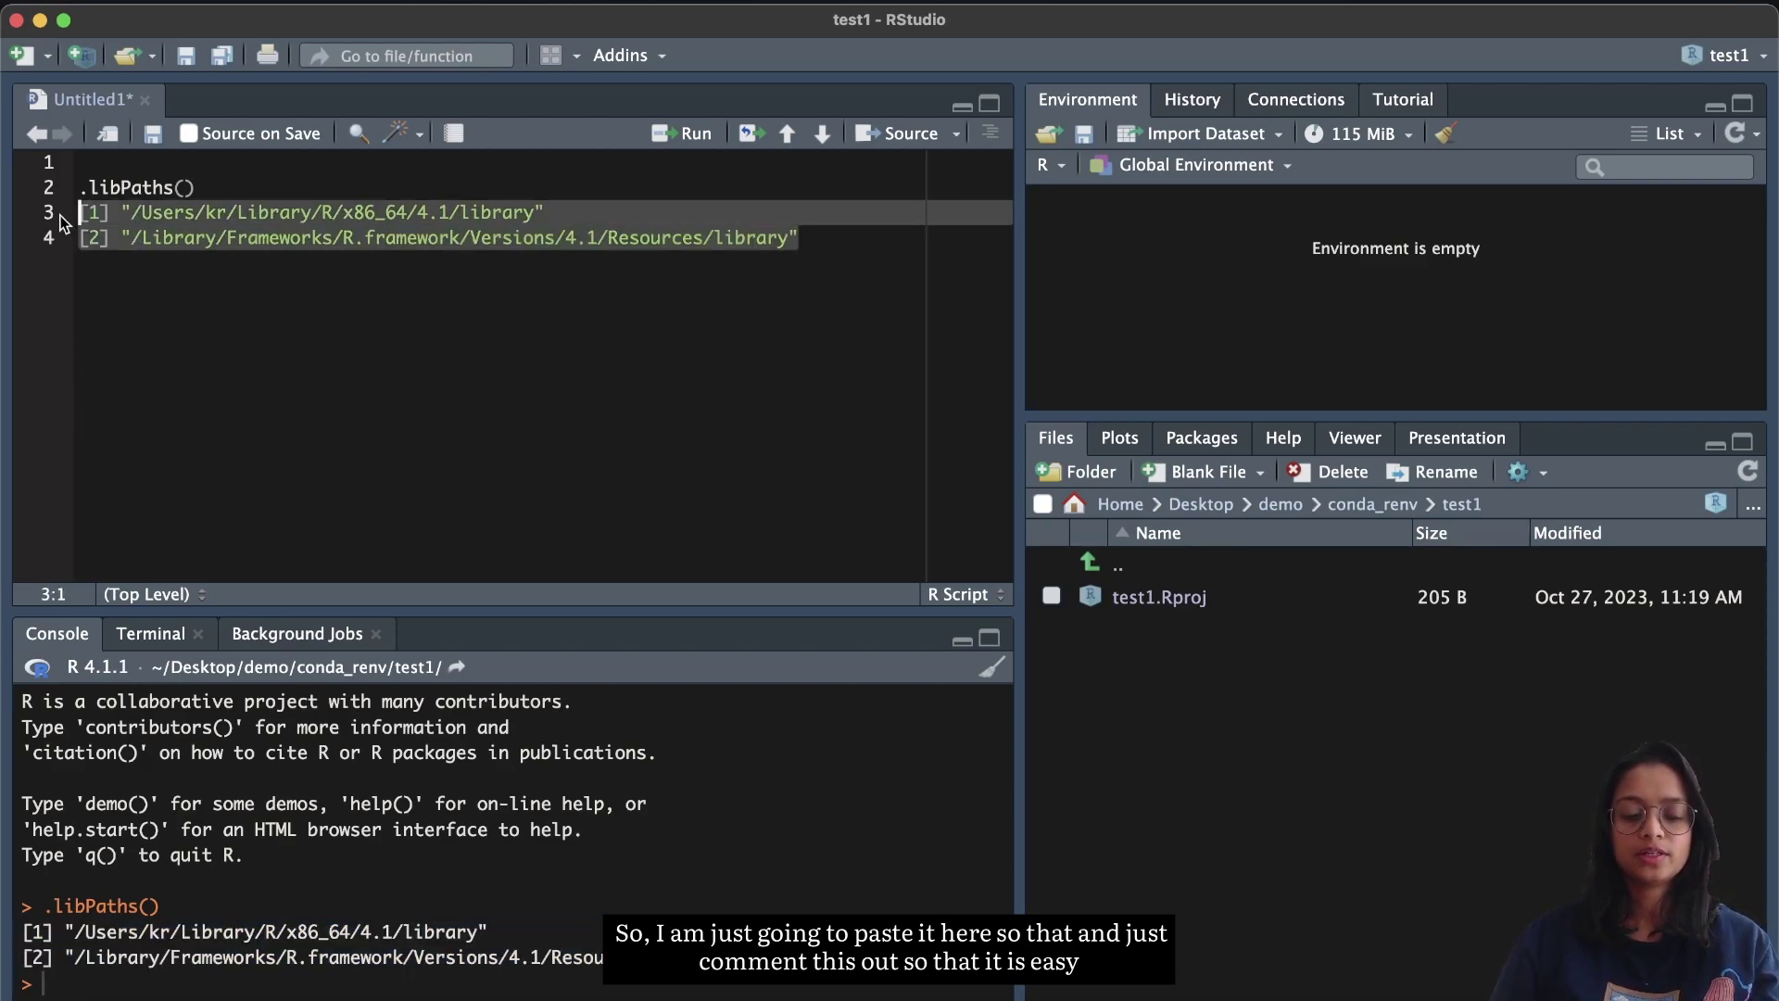
key(super+shift+c)
click(199, 364)
key(Return)
key(Return)
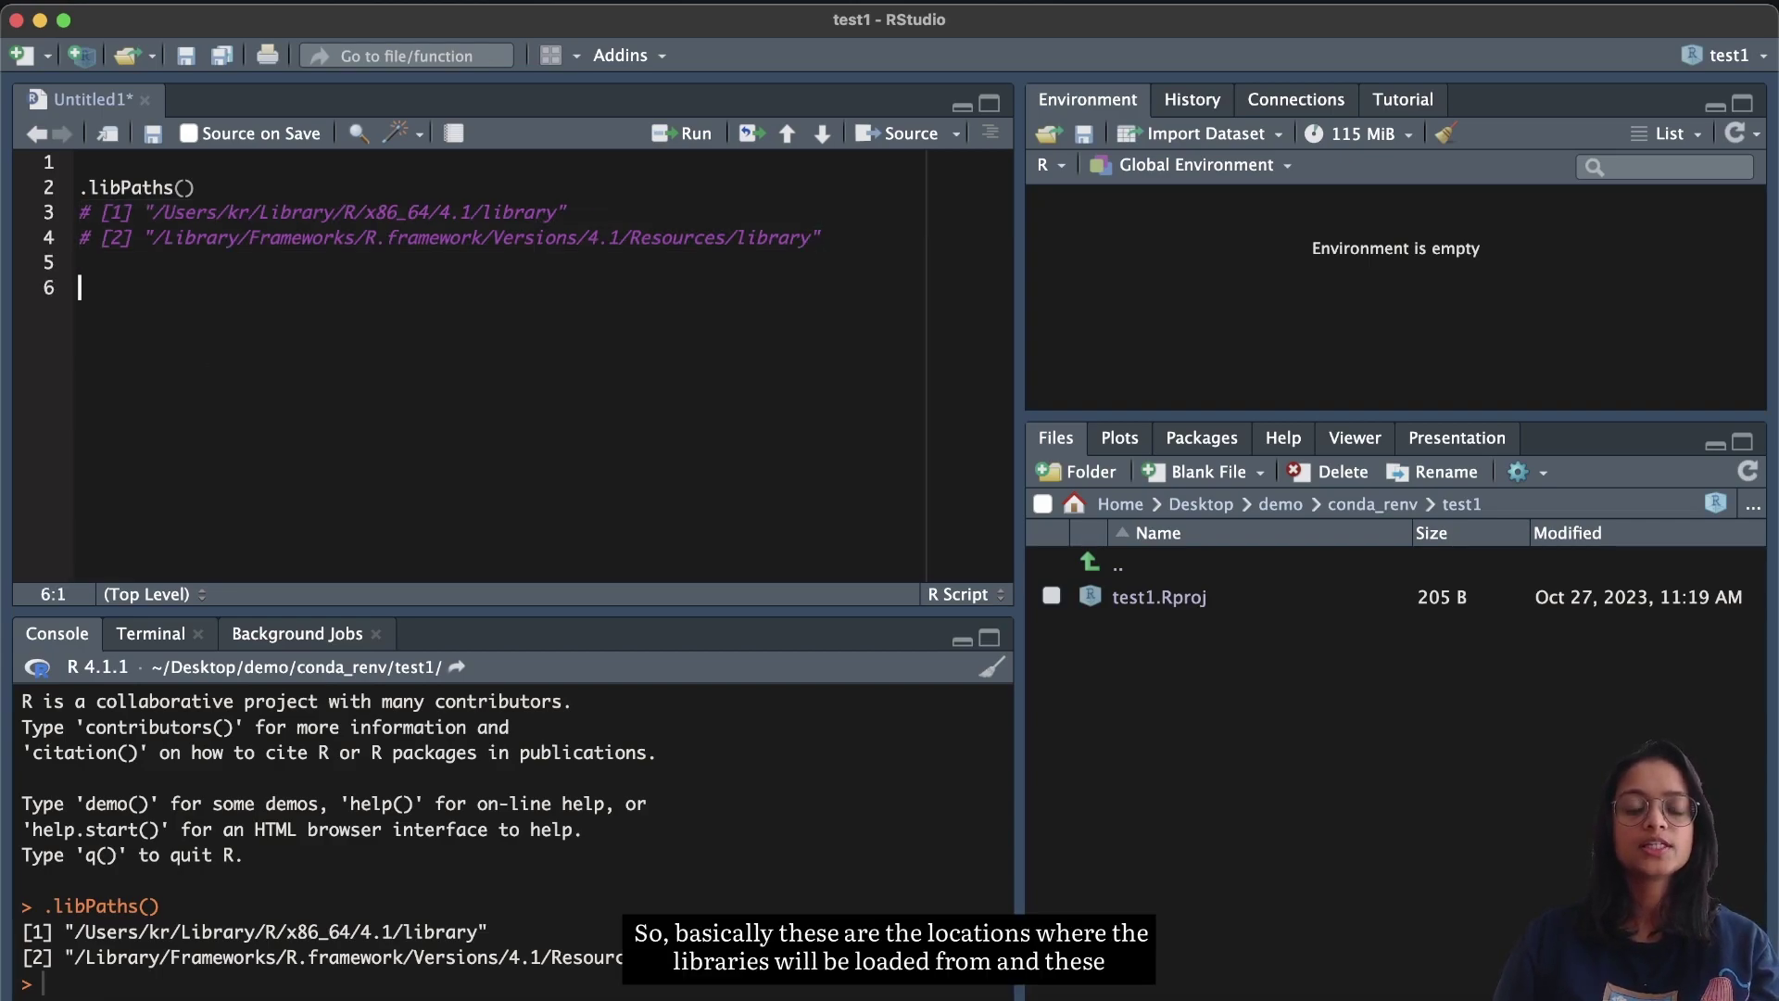
drag(821, 238, 66, 219)
click(266, 275)
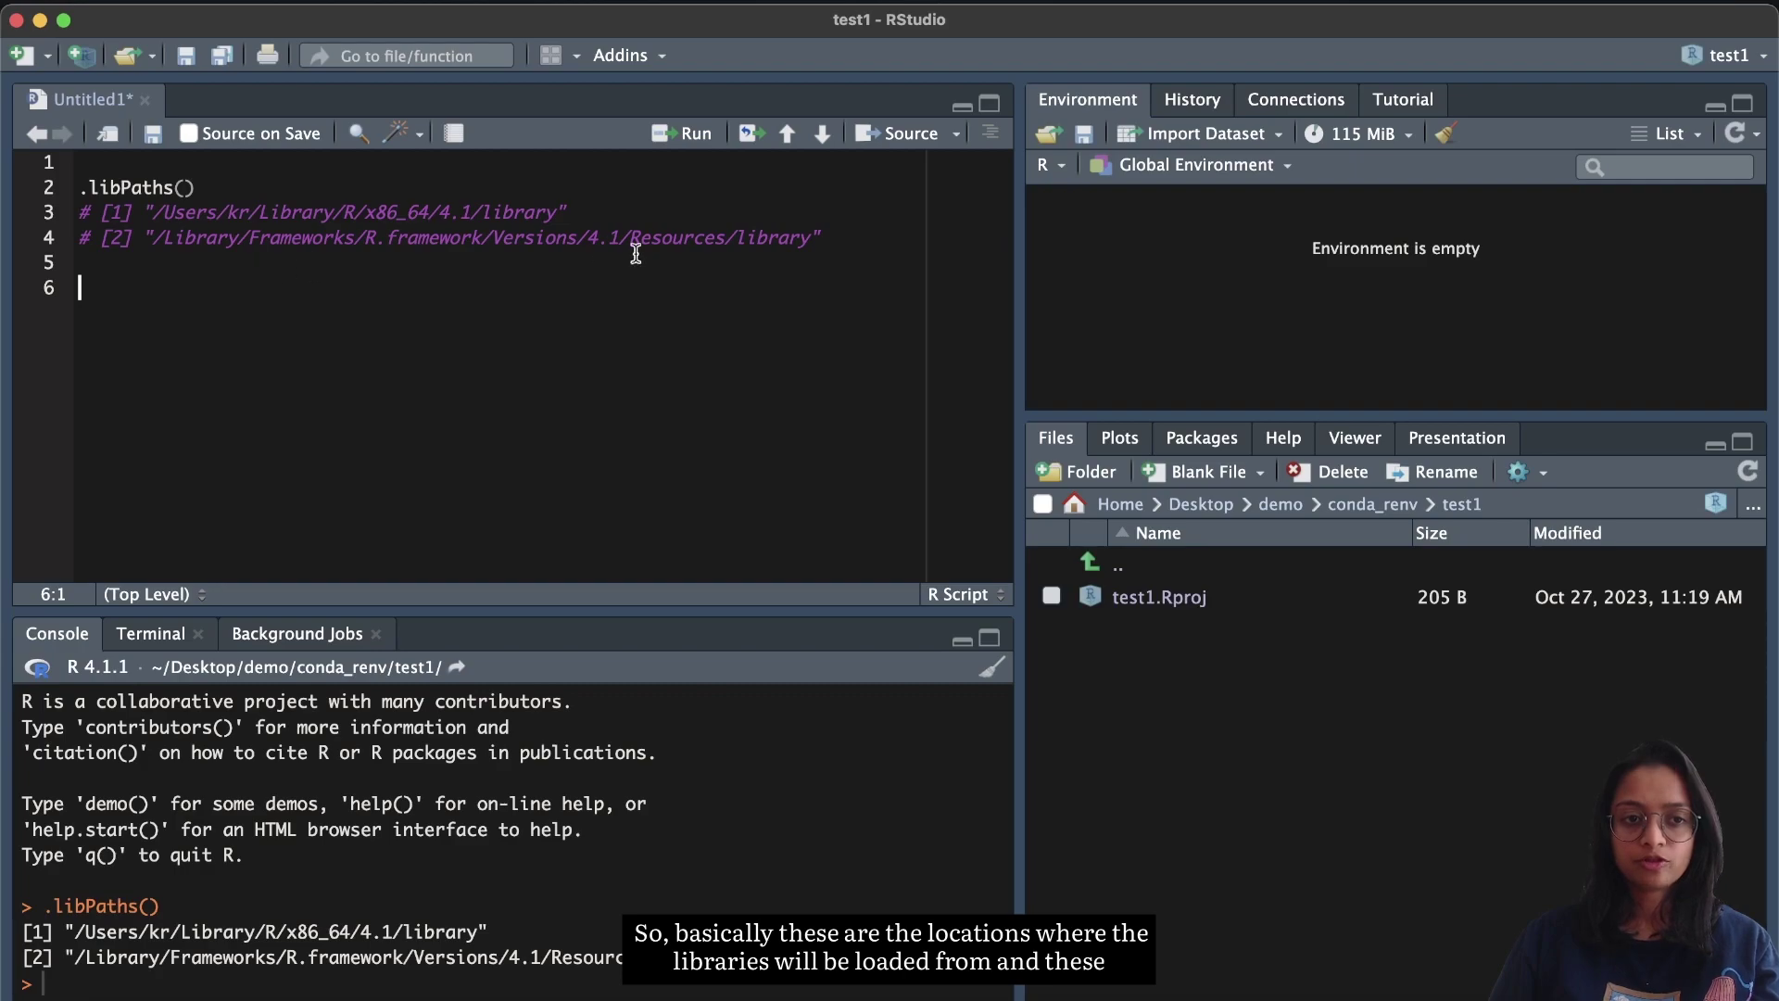
drag(822, 237, 76, 211)
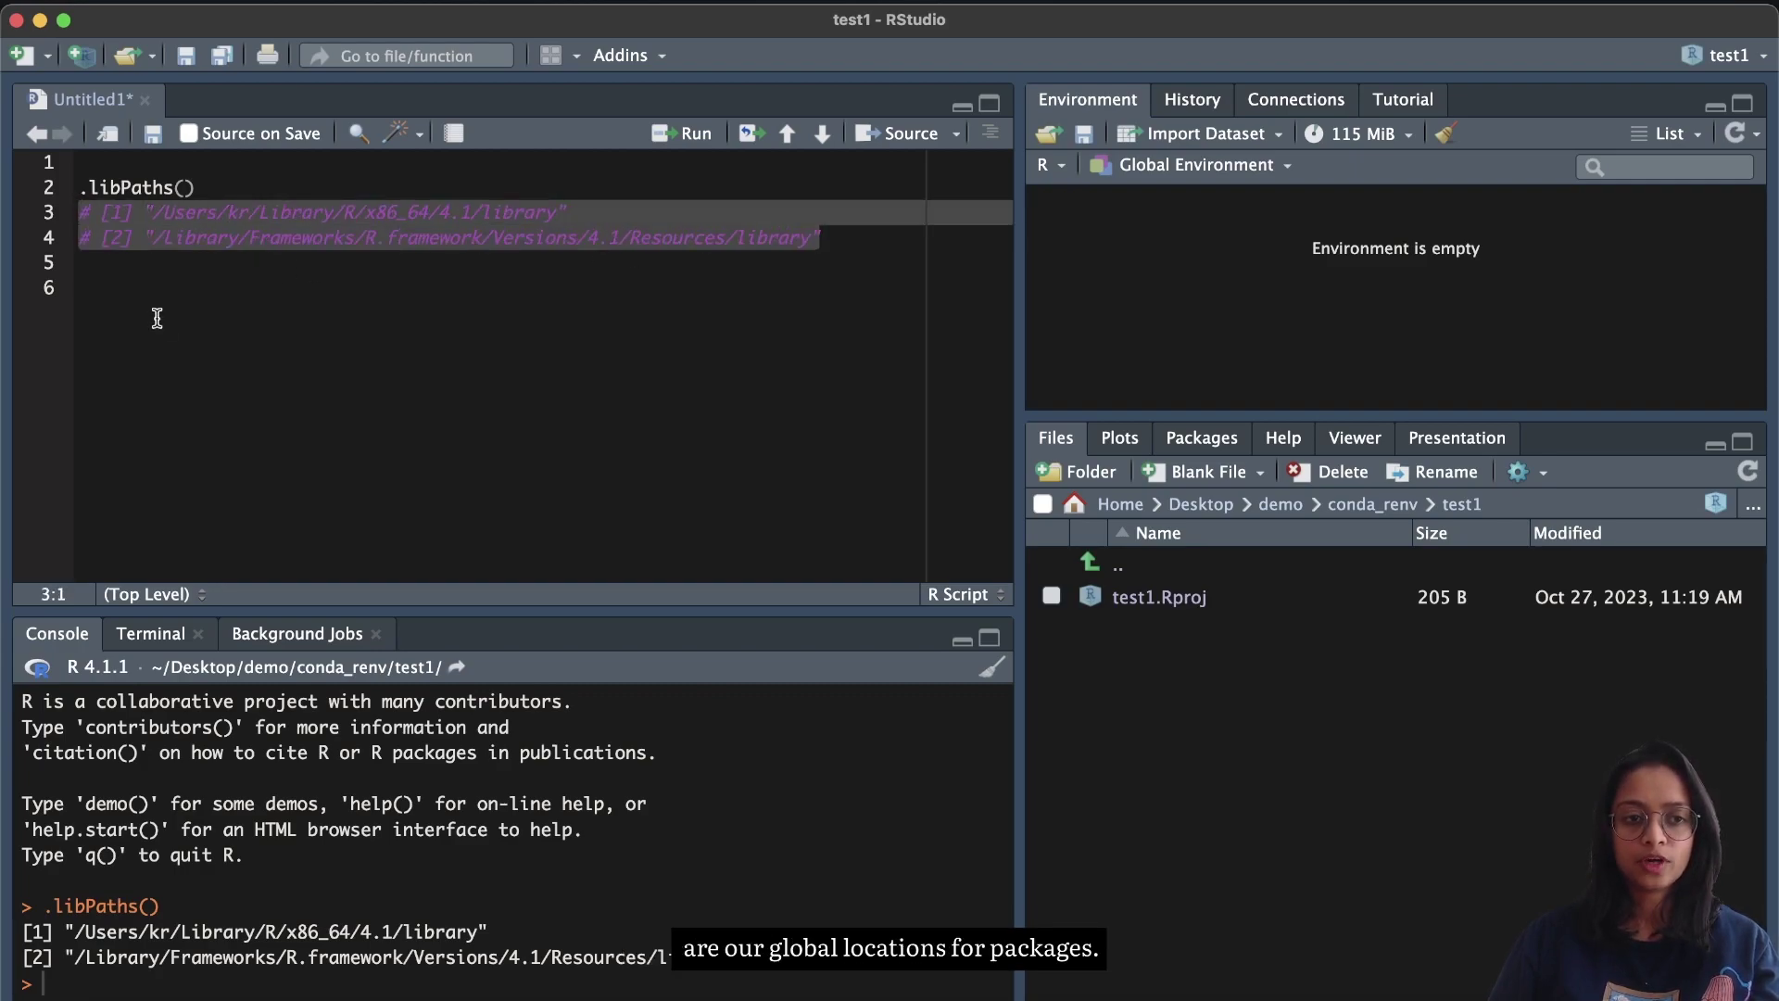
Step: Write "library(tidyverse)" on line 6 of the script and run it to load the package
click(162, 327)
text(li)
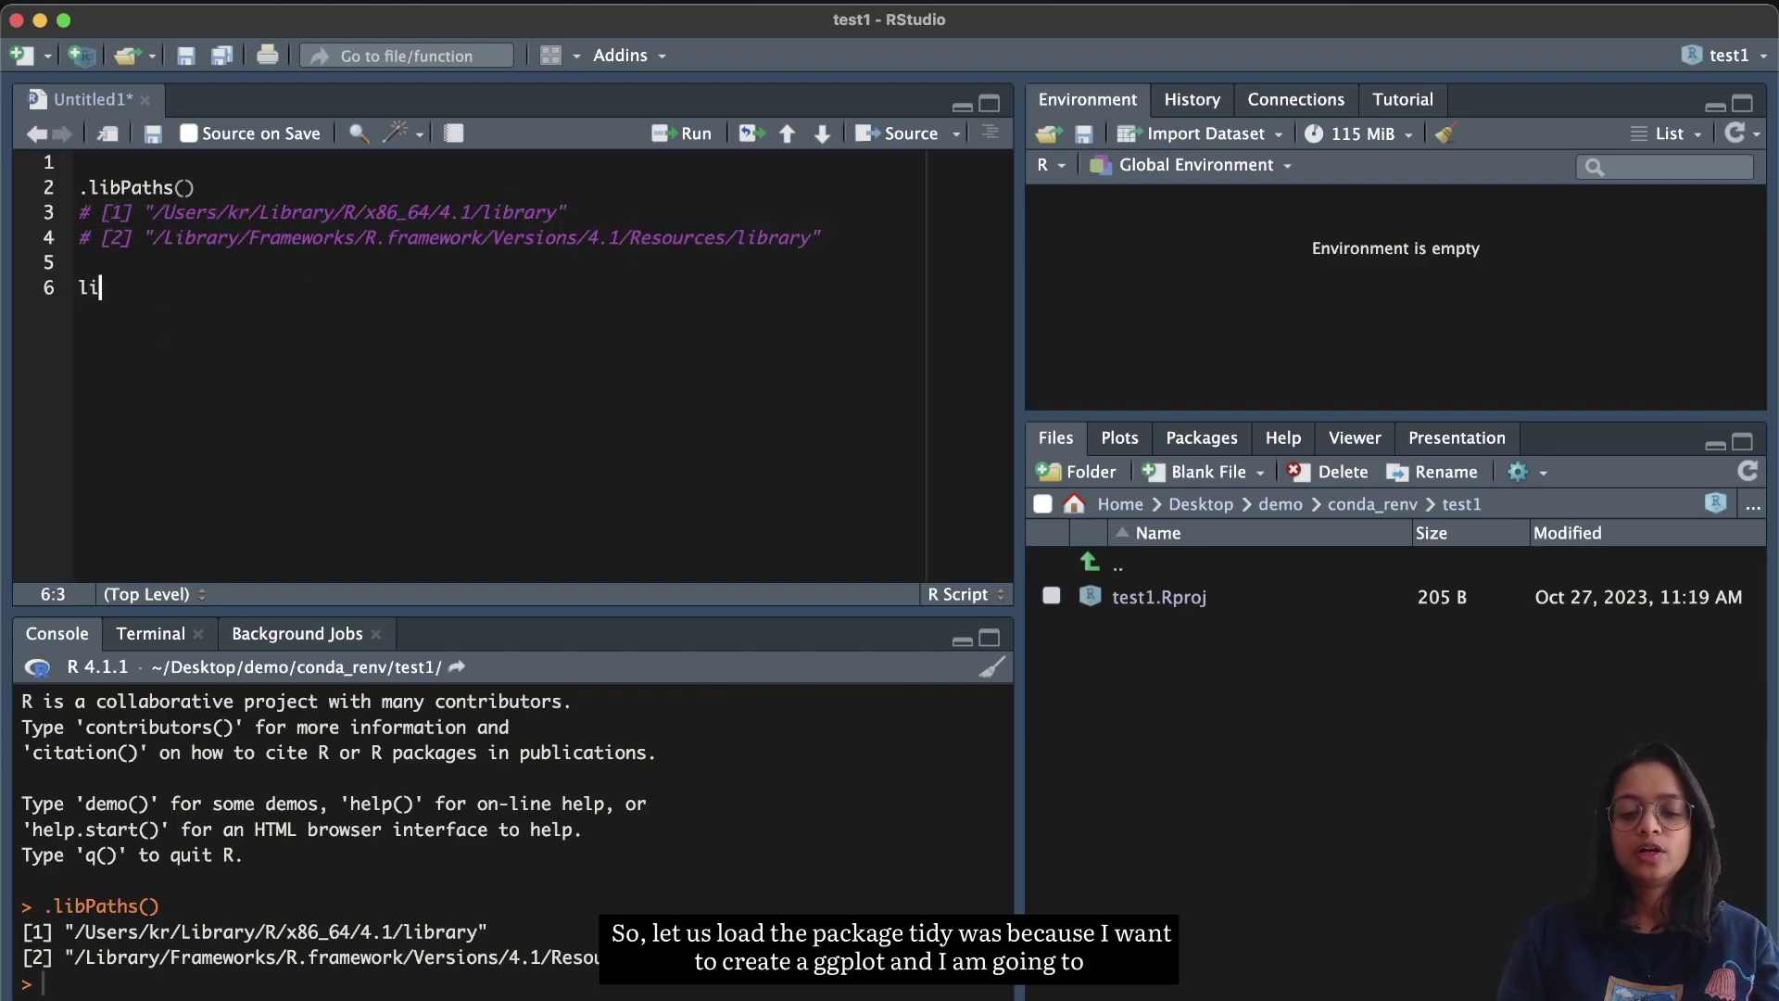
text(brary(tidy)
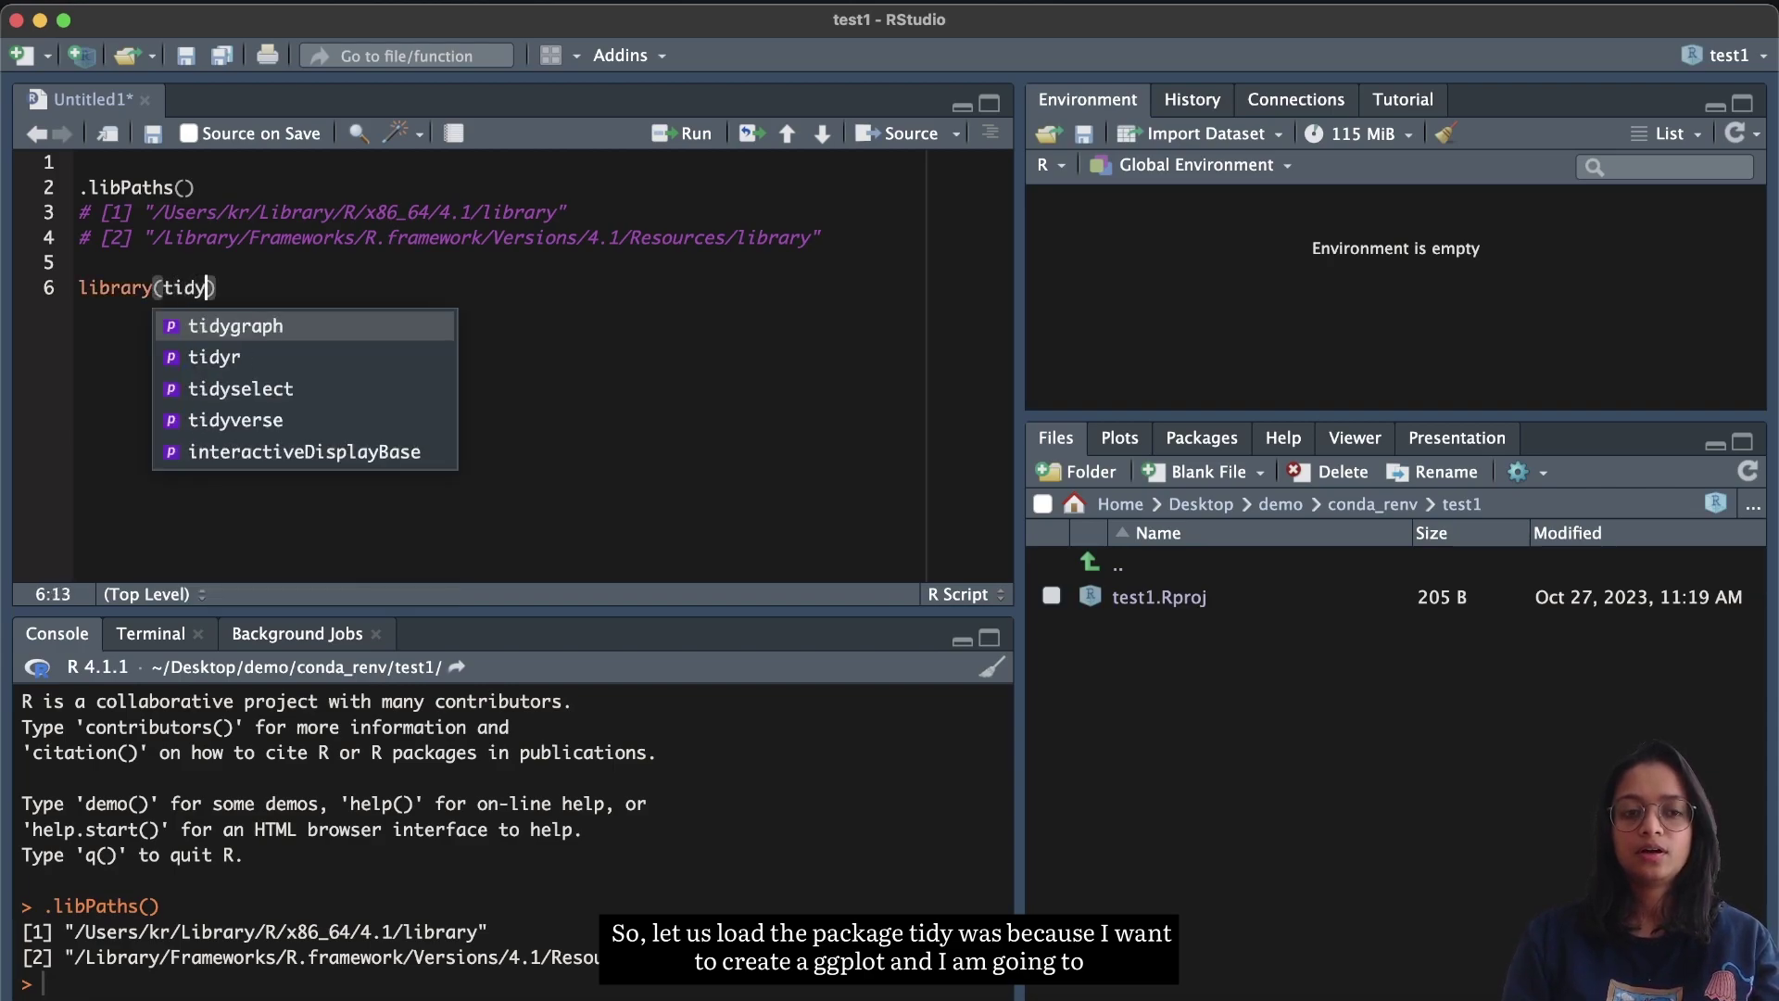
key(Down)
key(Down)
key(Down)
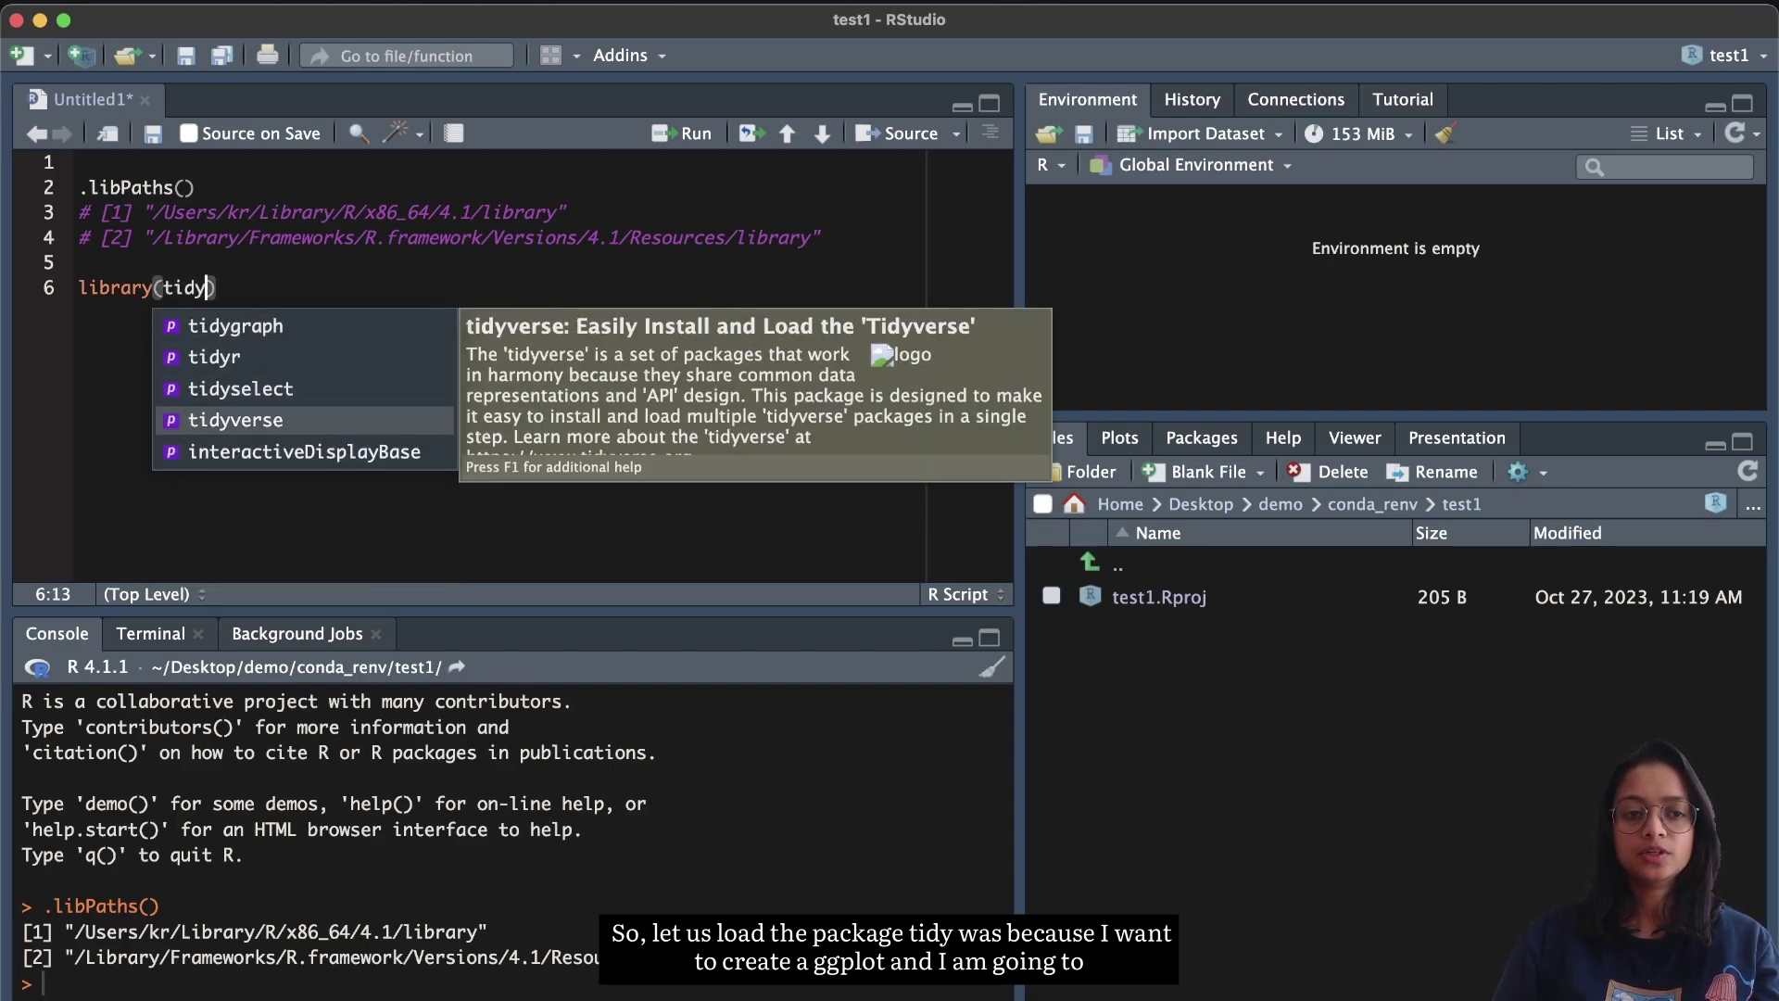
key(Return)
key(super+Return)
Step: Assign the iris dataset with "df <- iris" on line 8, run it, and view the df table before returning to the script
key(Return)
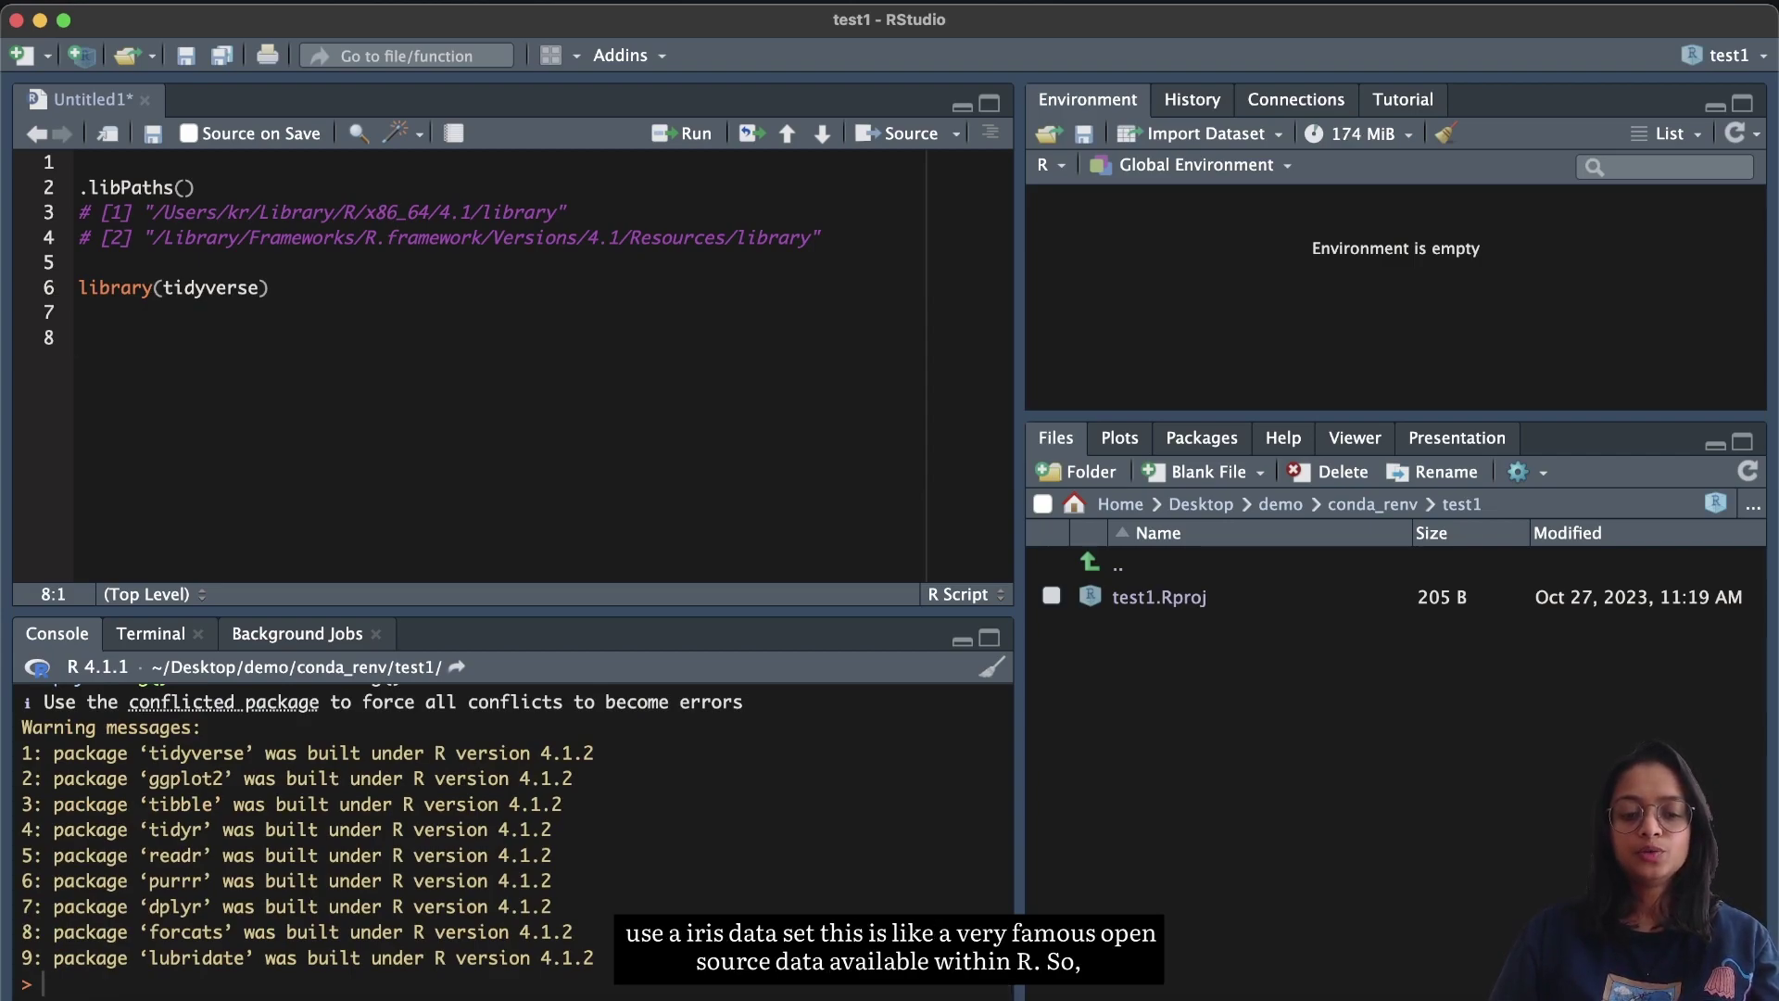
text(df <- iris)
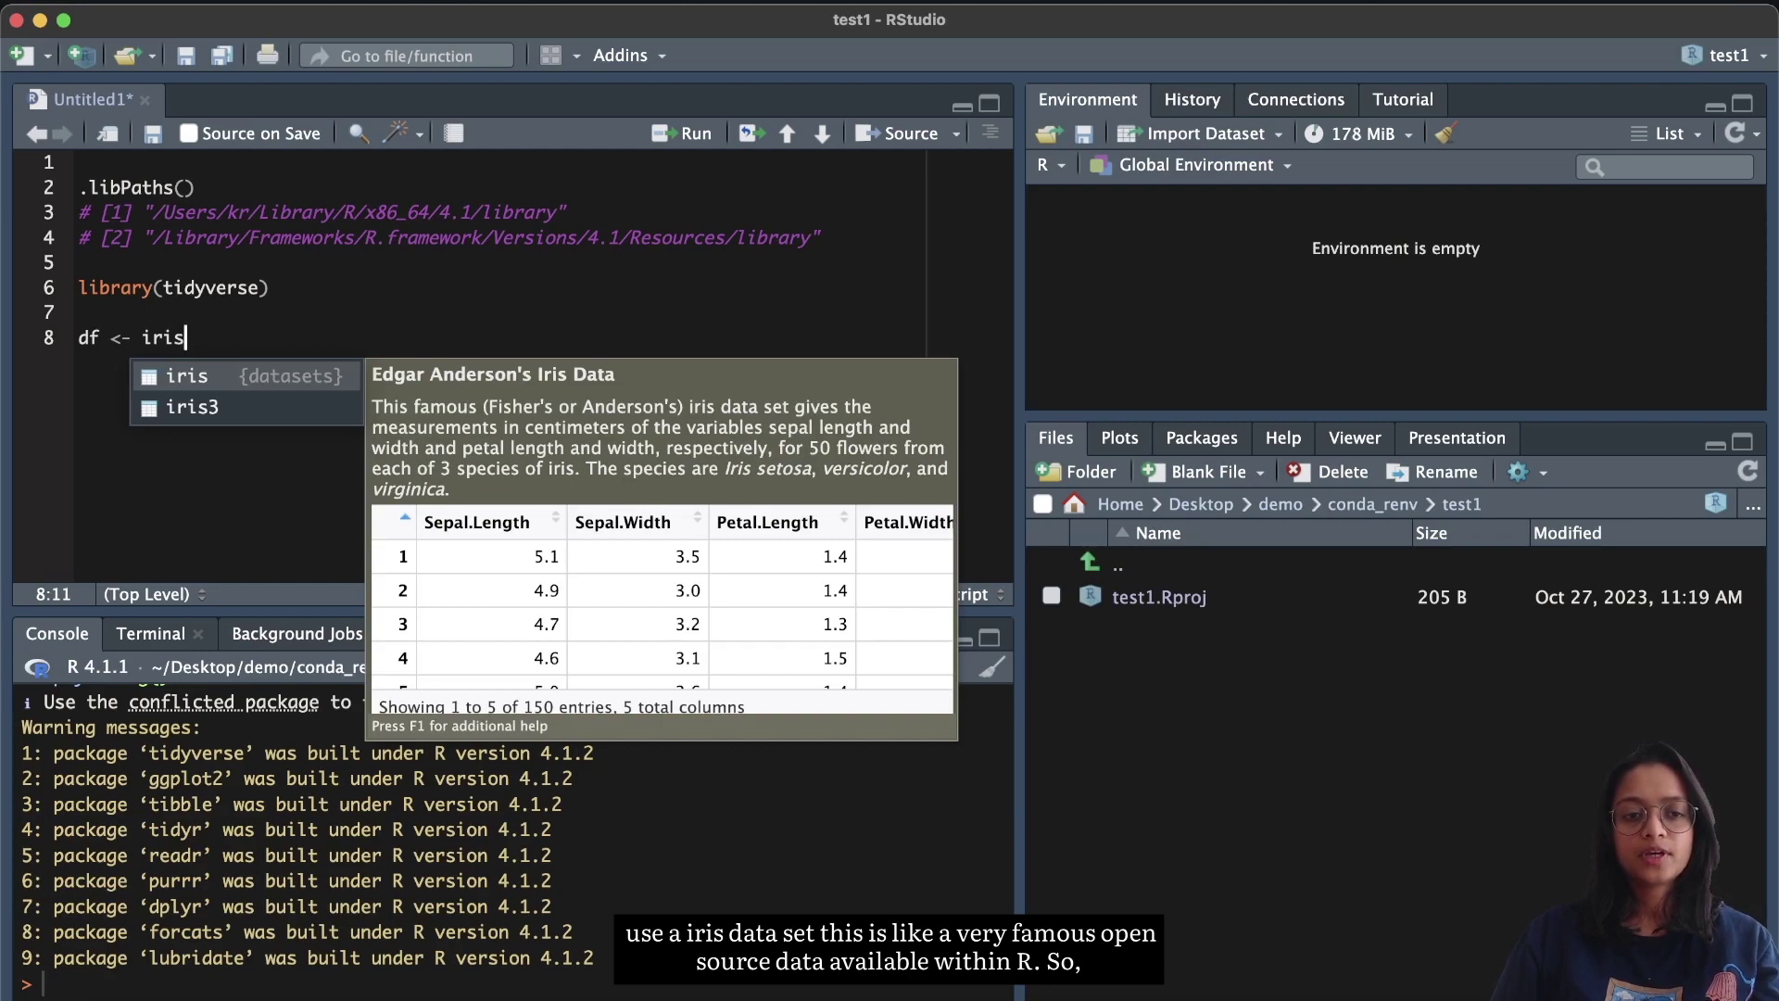
key(super+Return)
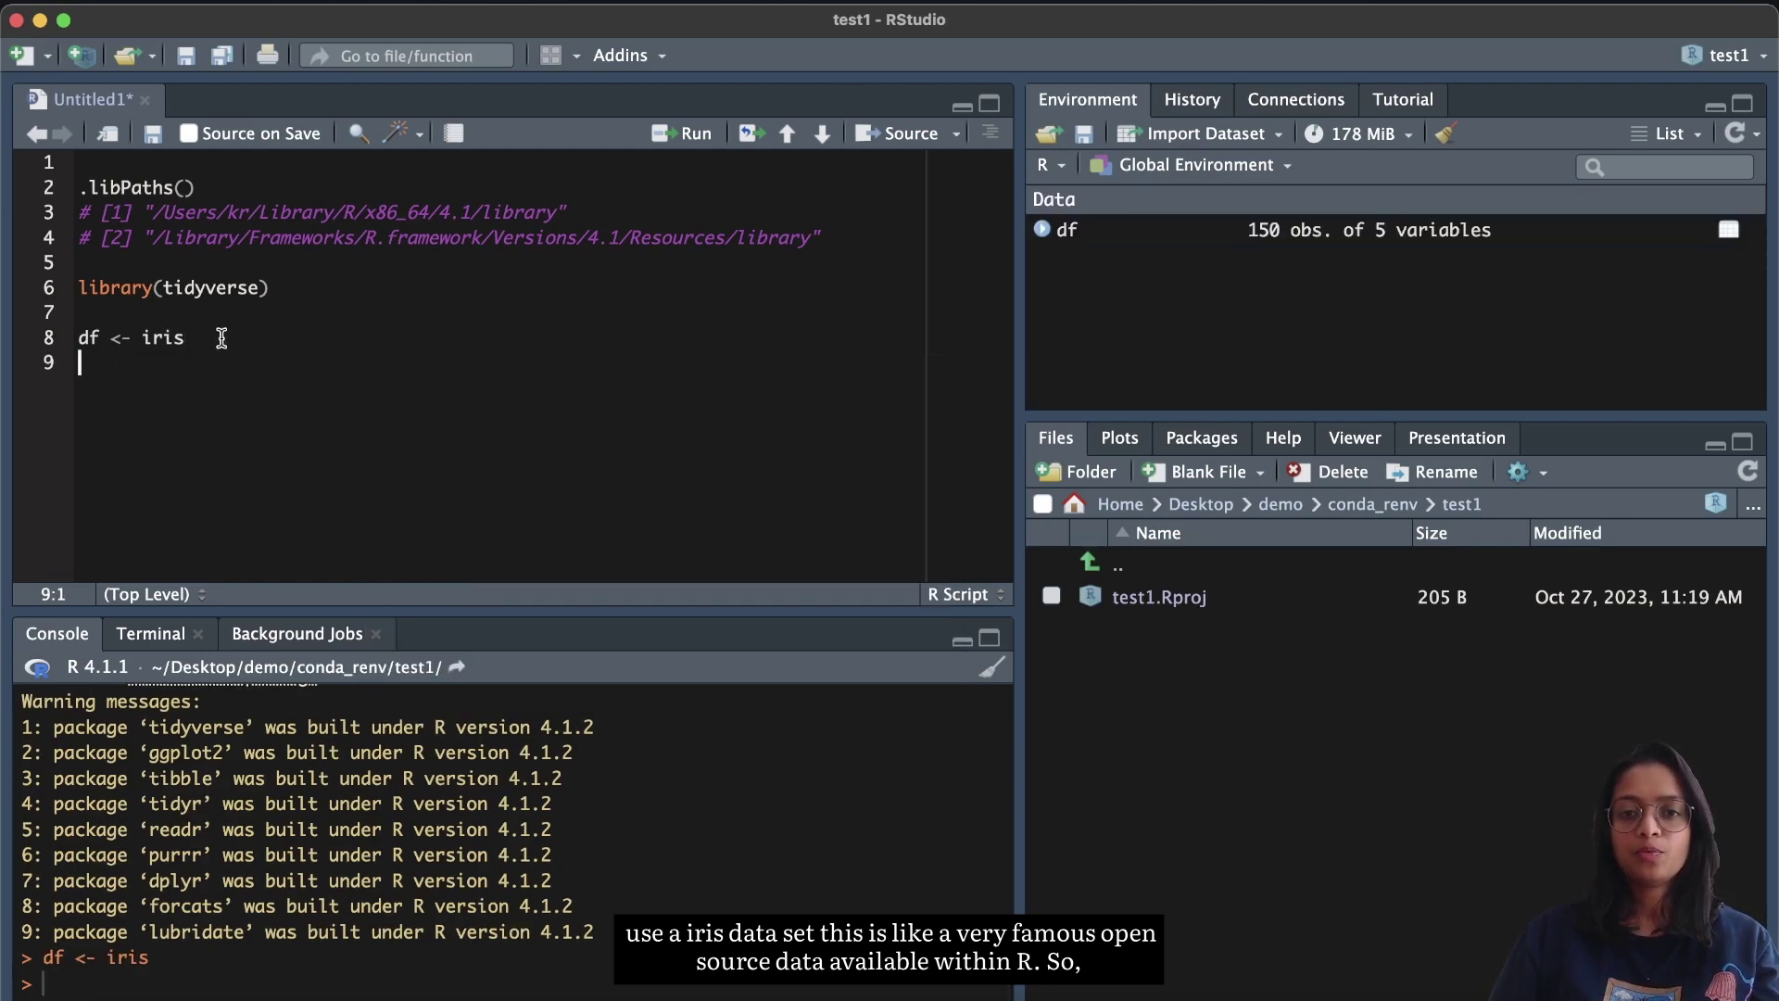
click(1147, 232)
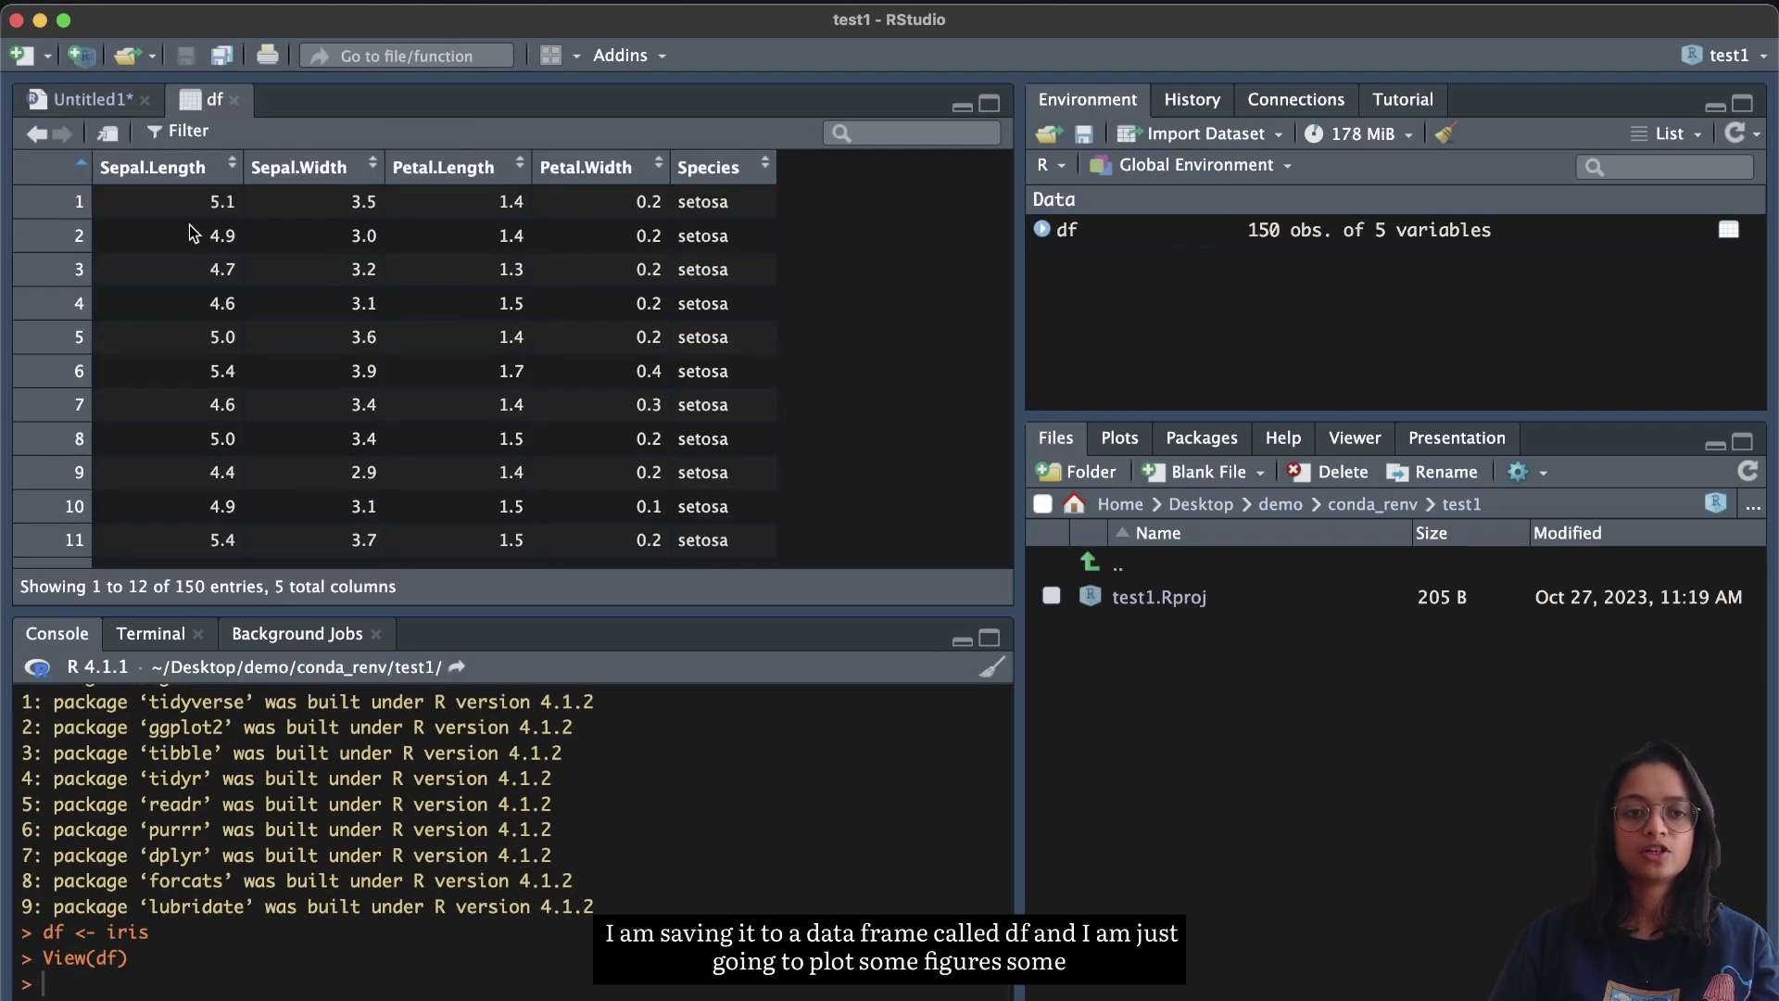
click(104, 99)
Step: Write "df %>%" on line 10 piped into "head()" on line 11 and run it to print the first rows
key(Return)
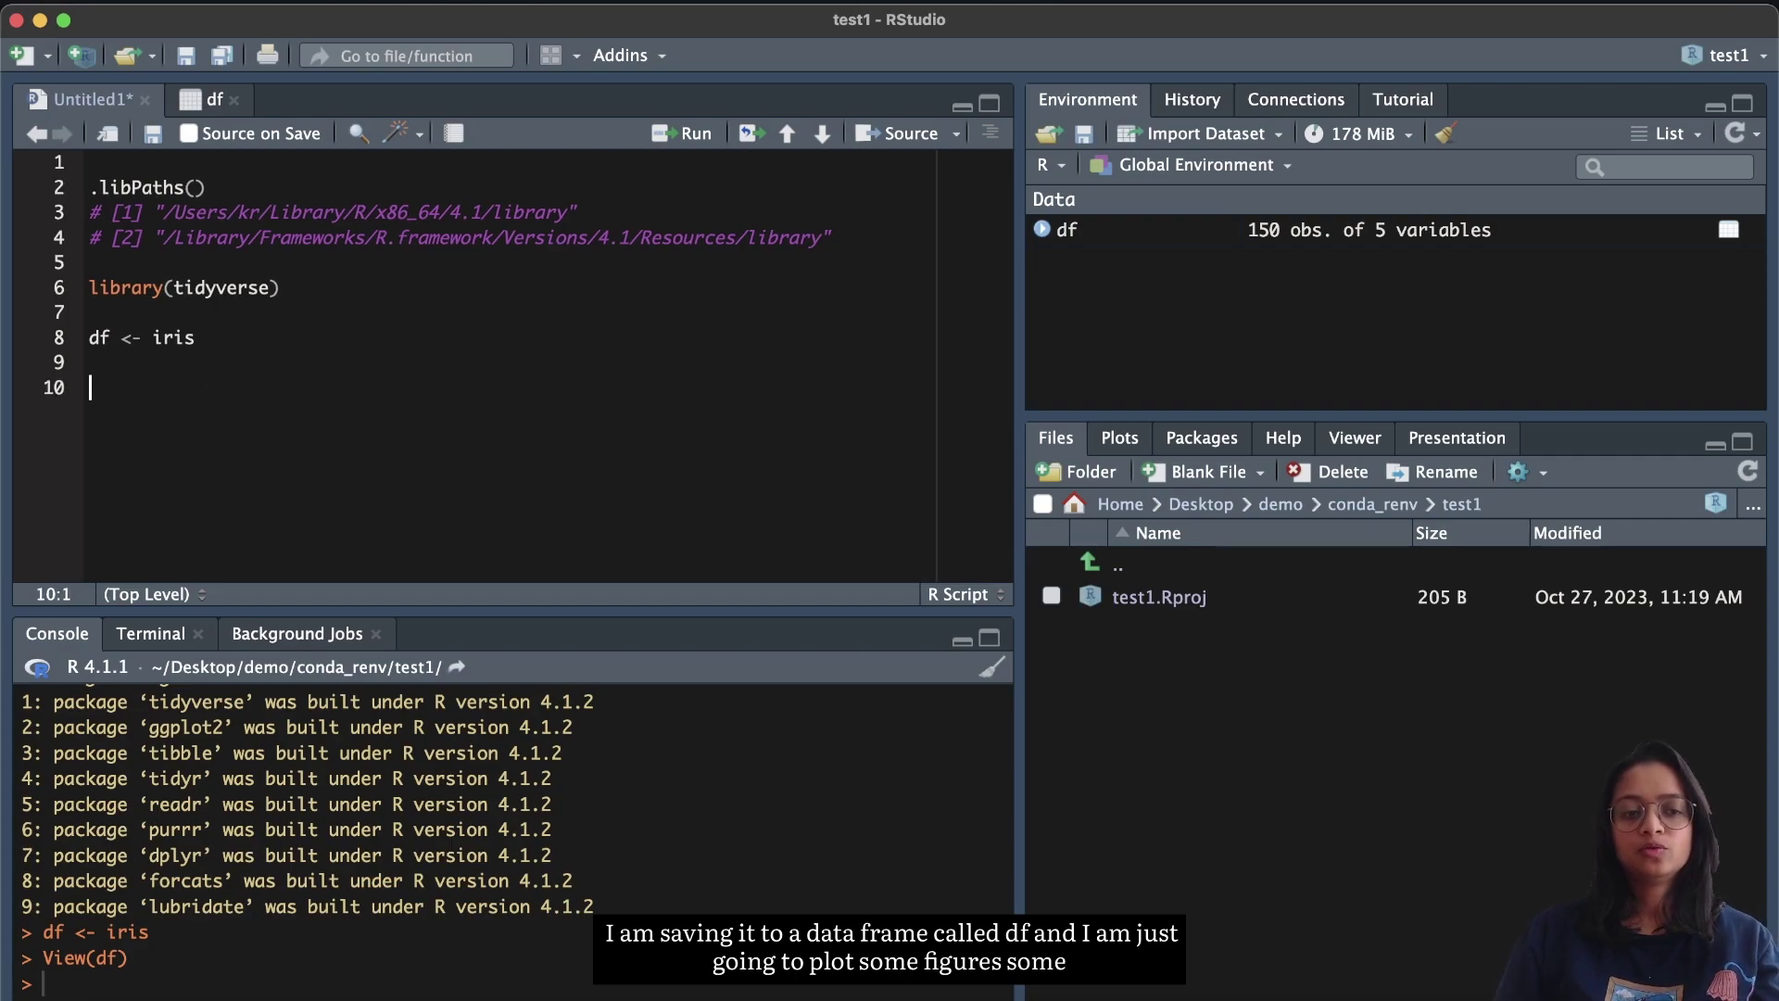
text(df)
key(super+shift+m)
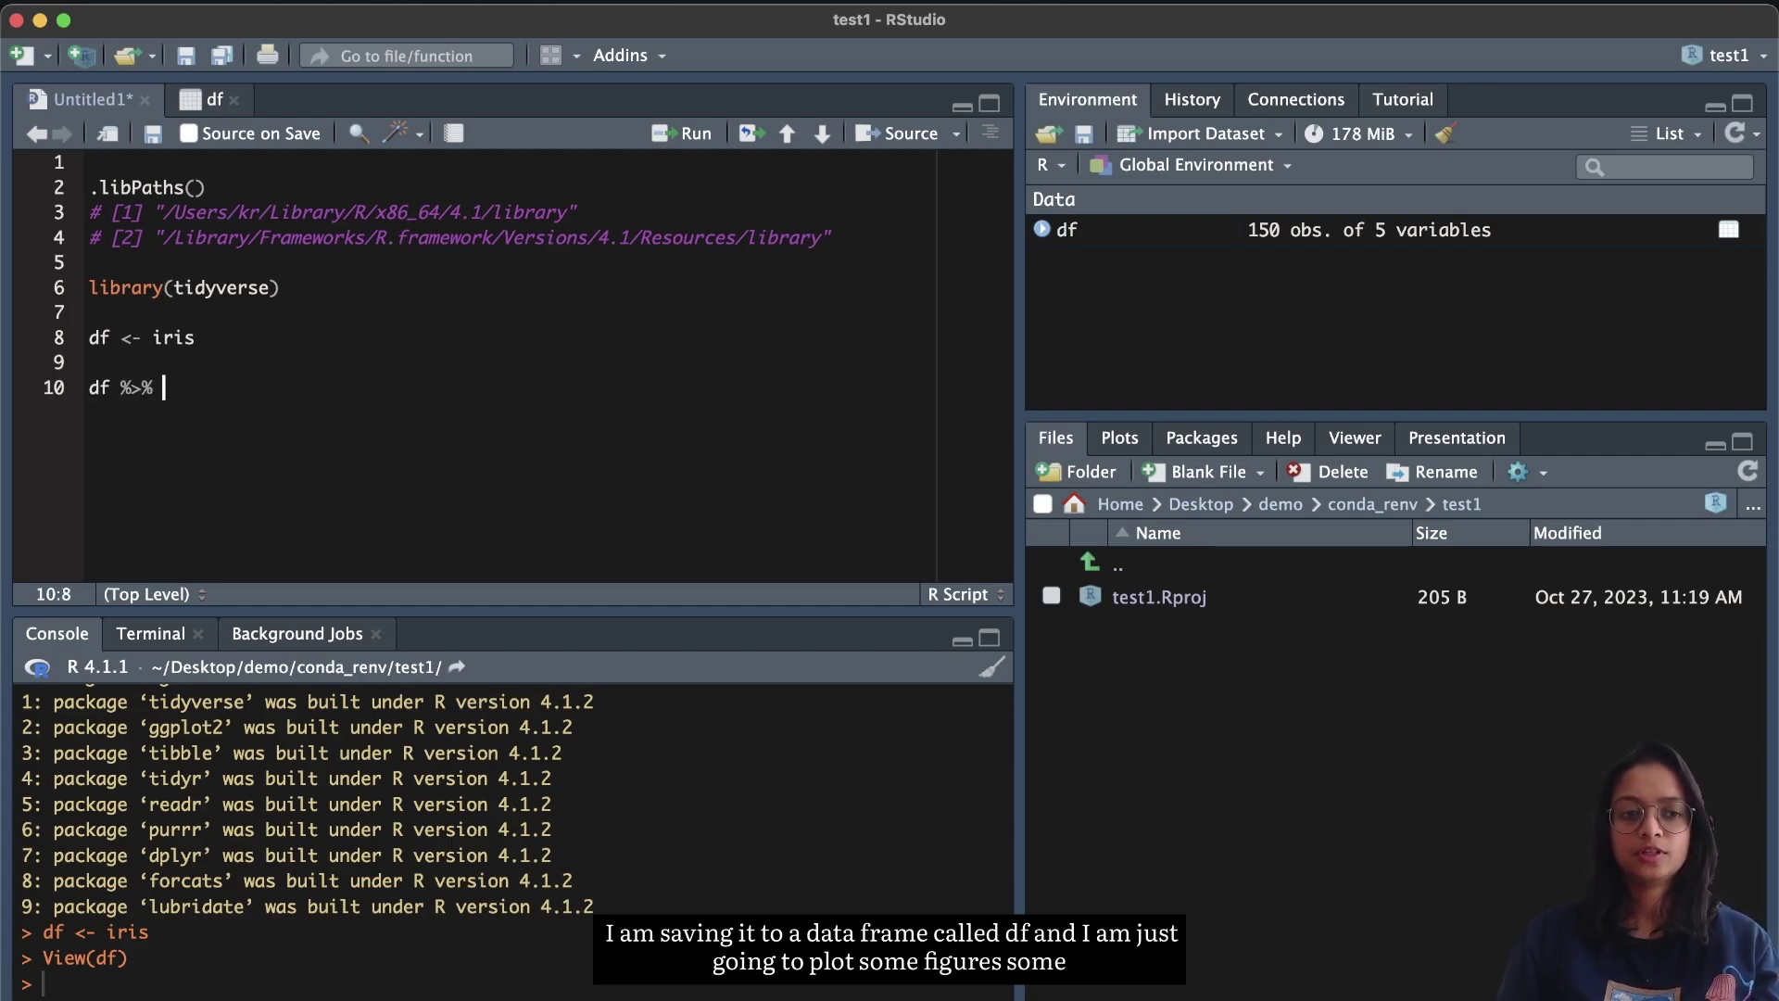
key(Return)
text(head())
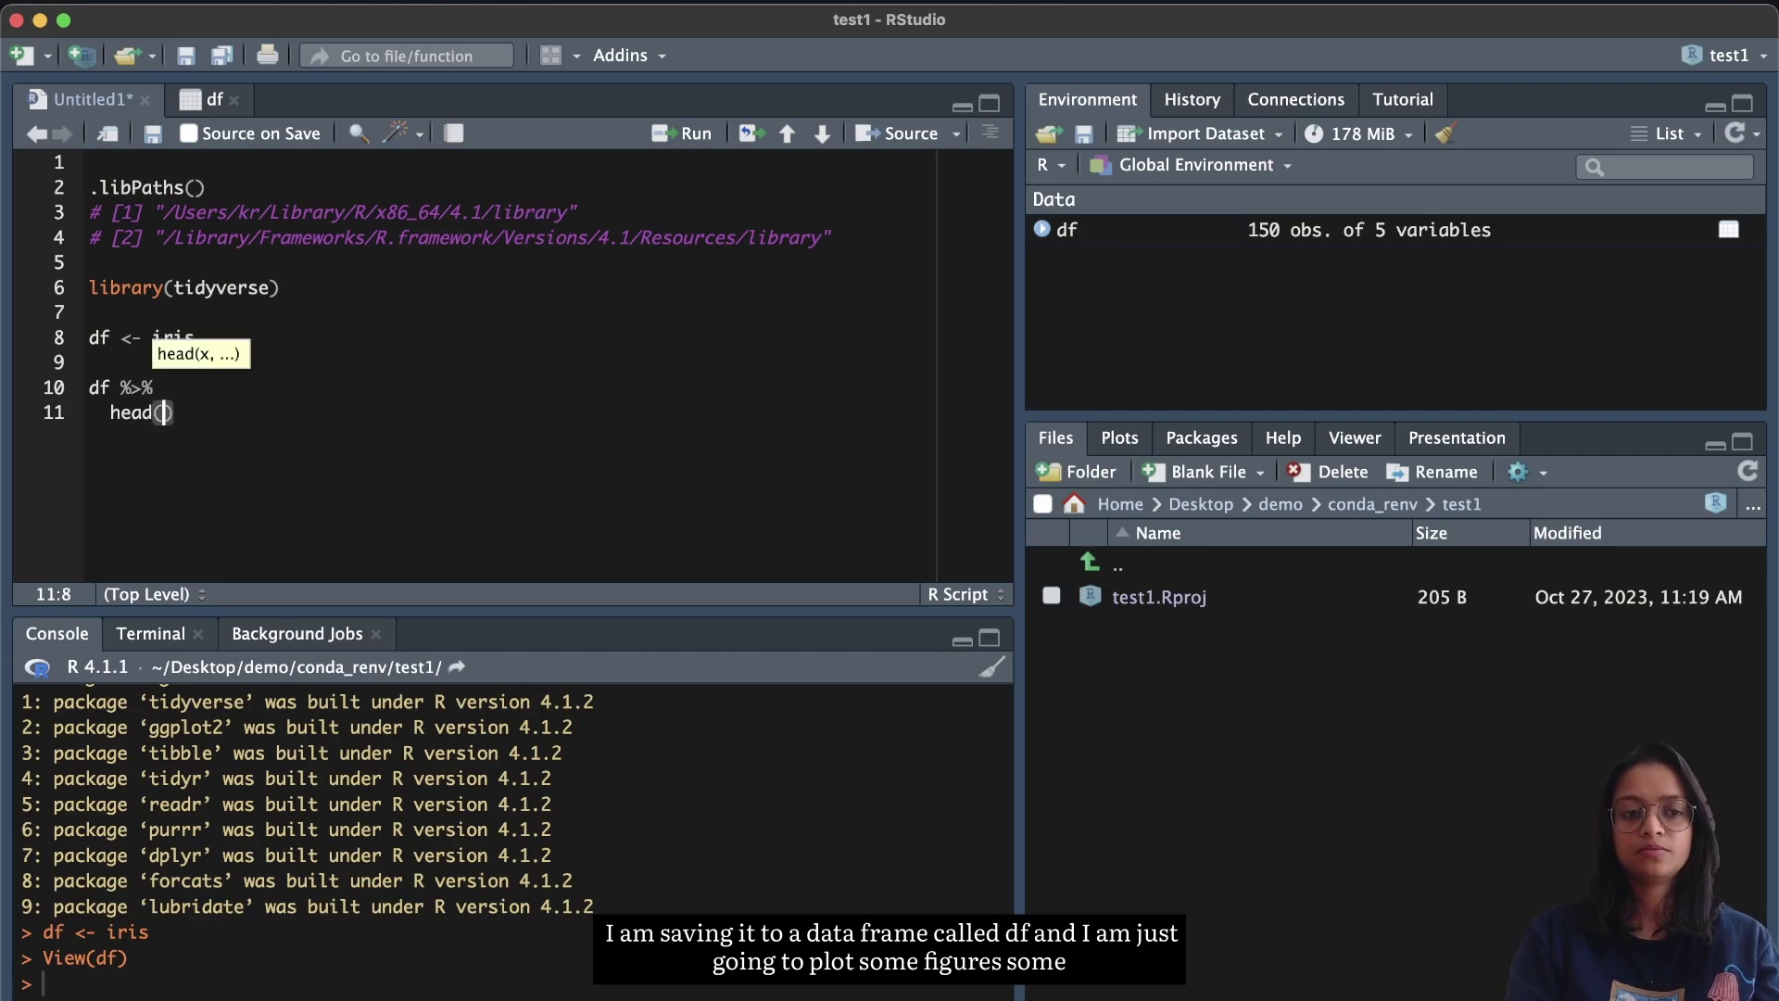
key(super+Return)
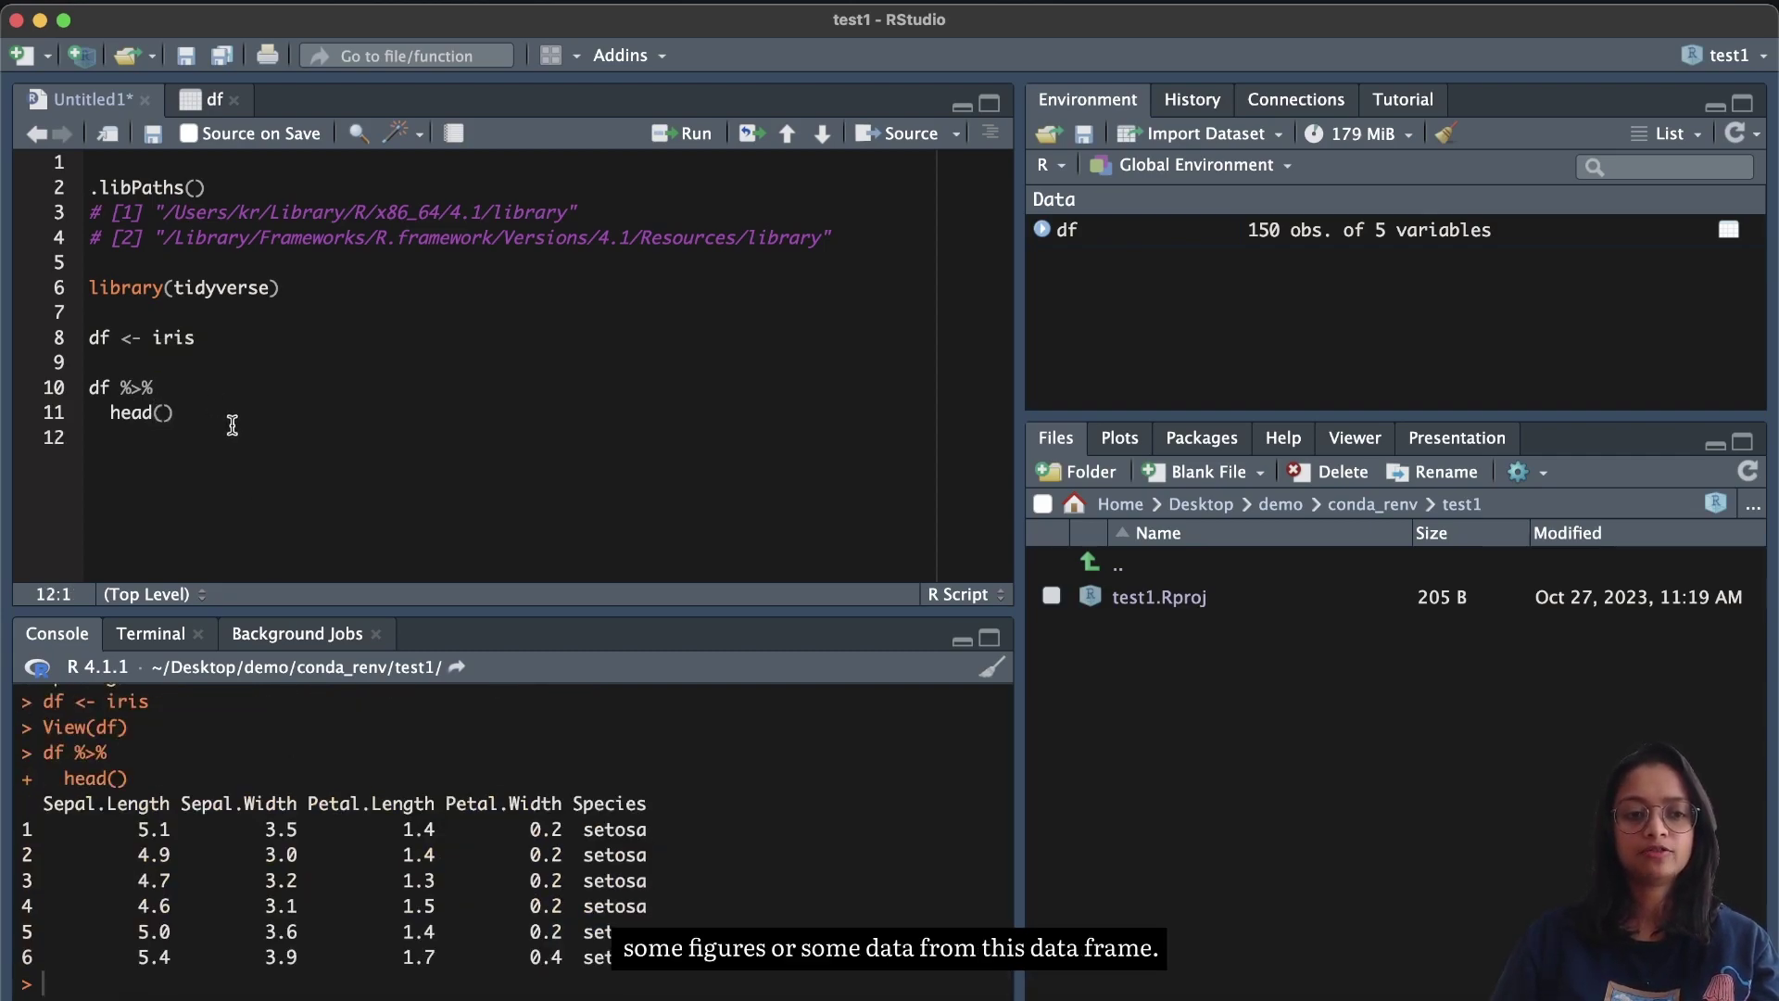
Step: Replace "head()" on line 11 with a ggplot call starting "ggplot(., aes("
click(211, 409)
key(BackSpace)
key(BackSpace)
key(BackSpace)
key(BackSpace)
key(BackSpace)
key(BackSpace)
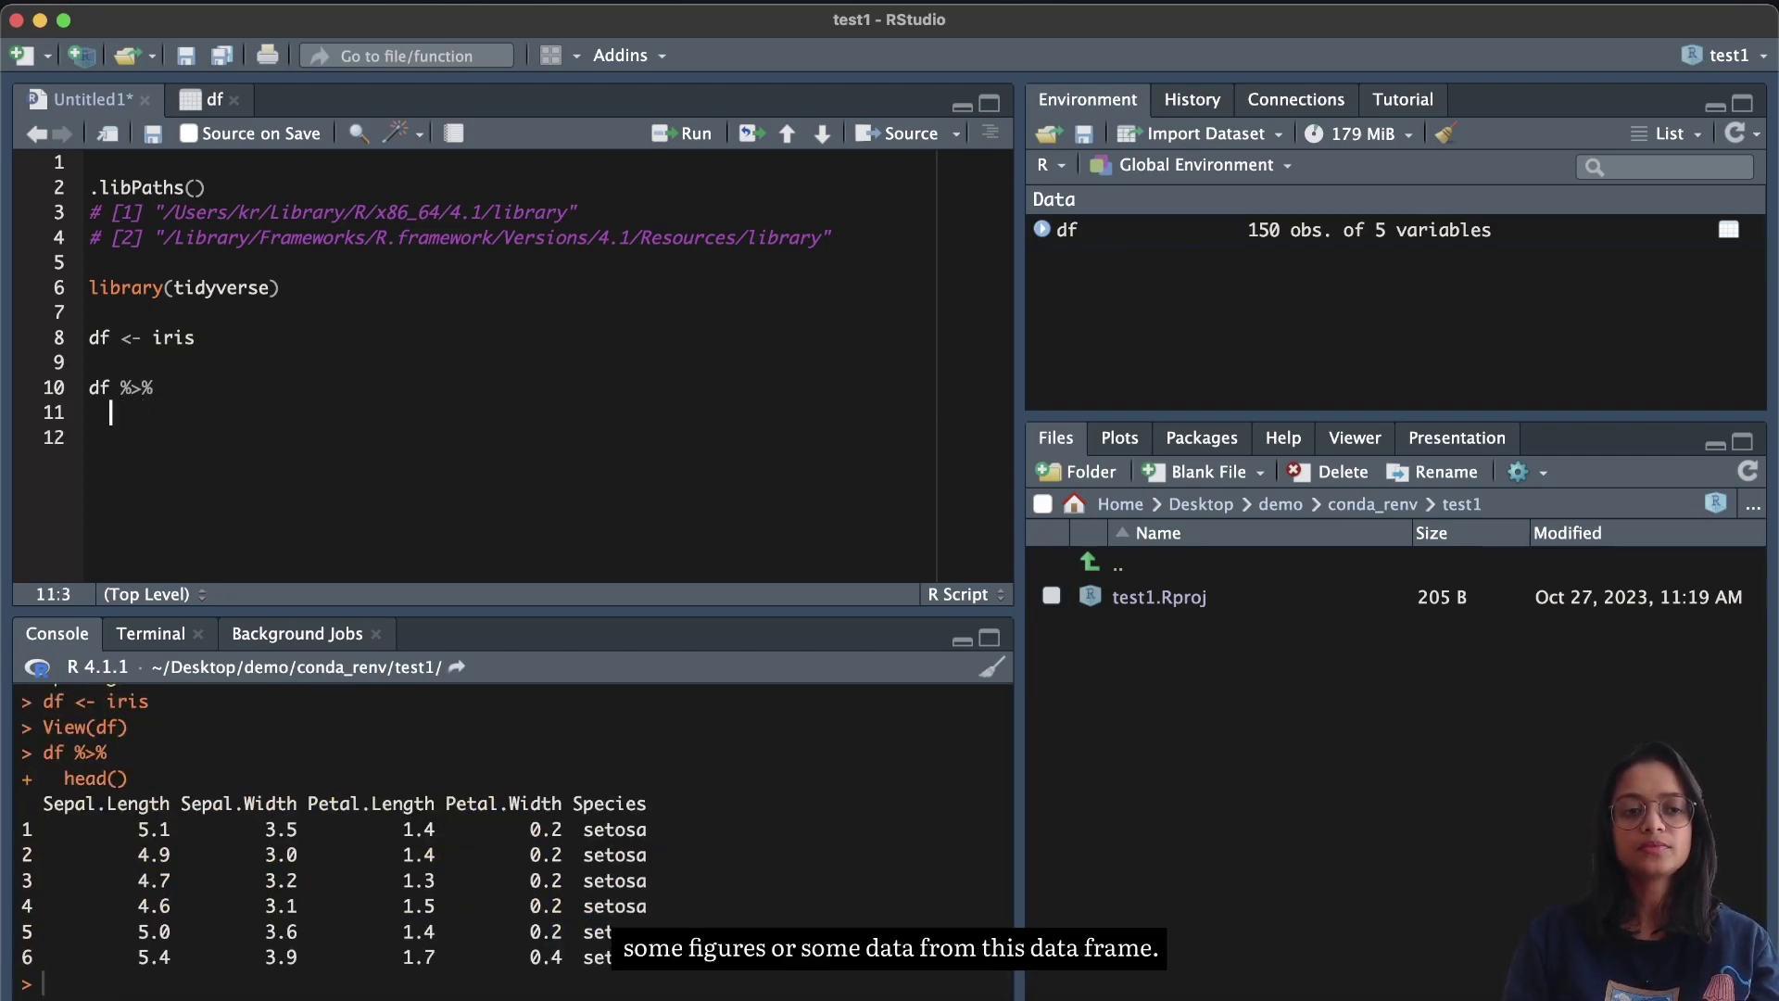
text(ggplot()
text(aes)
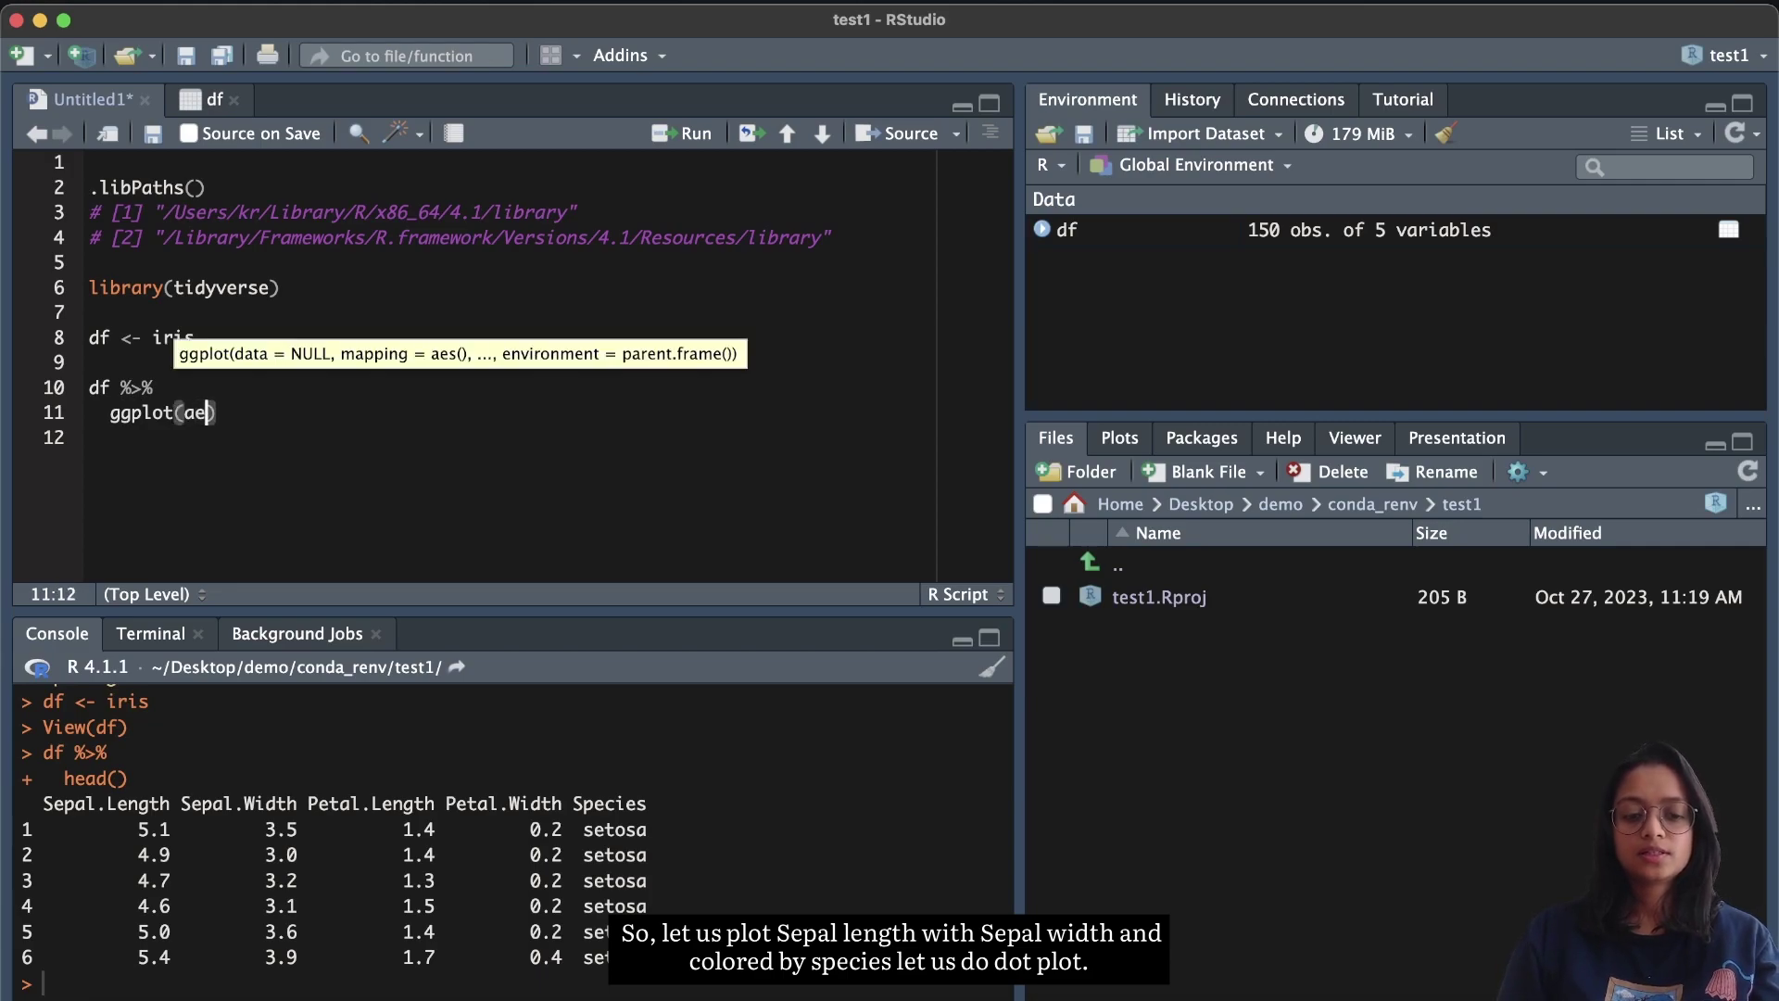
key(BackSpace)
key(BackSpace)
key(BackSpace)
text(., aes()
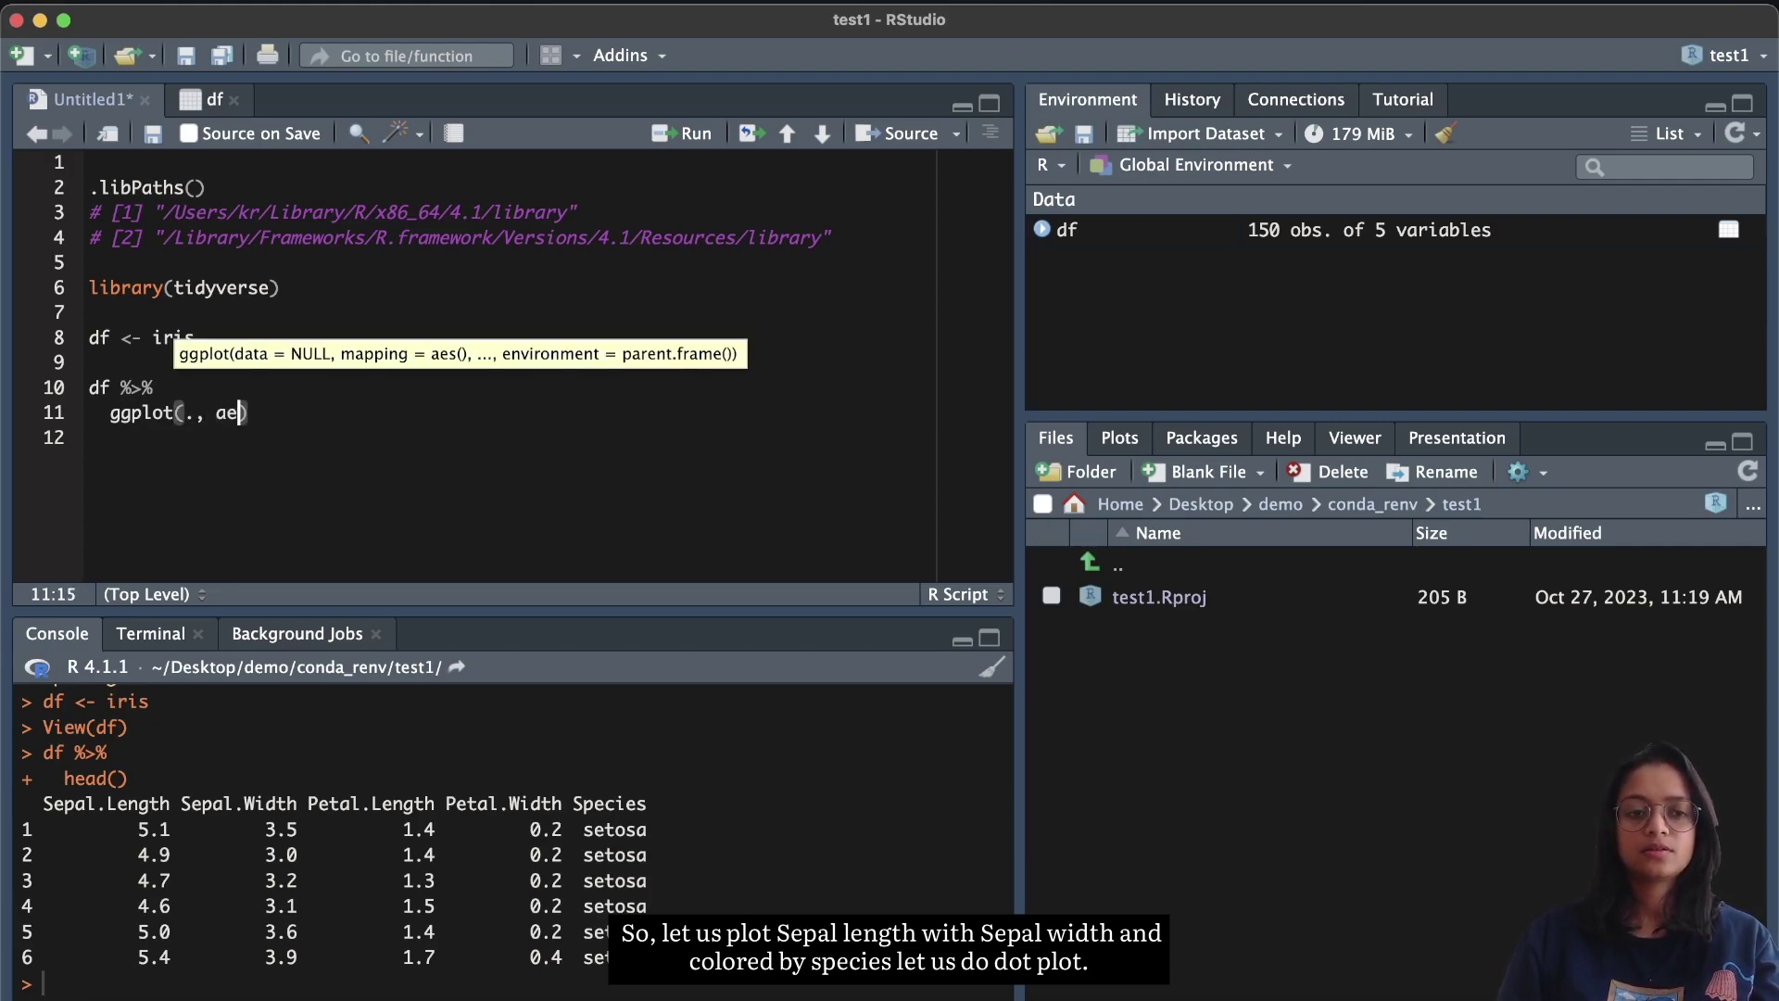
Step: Fill the plot's aesthetics with Sepal.Length, Sepal.Width and color = Species, and close both brackets
text(Sepa)
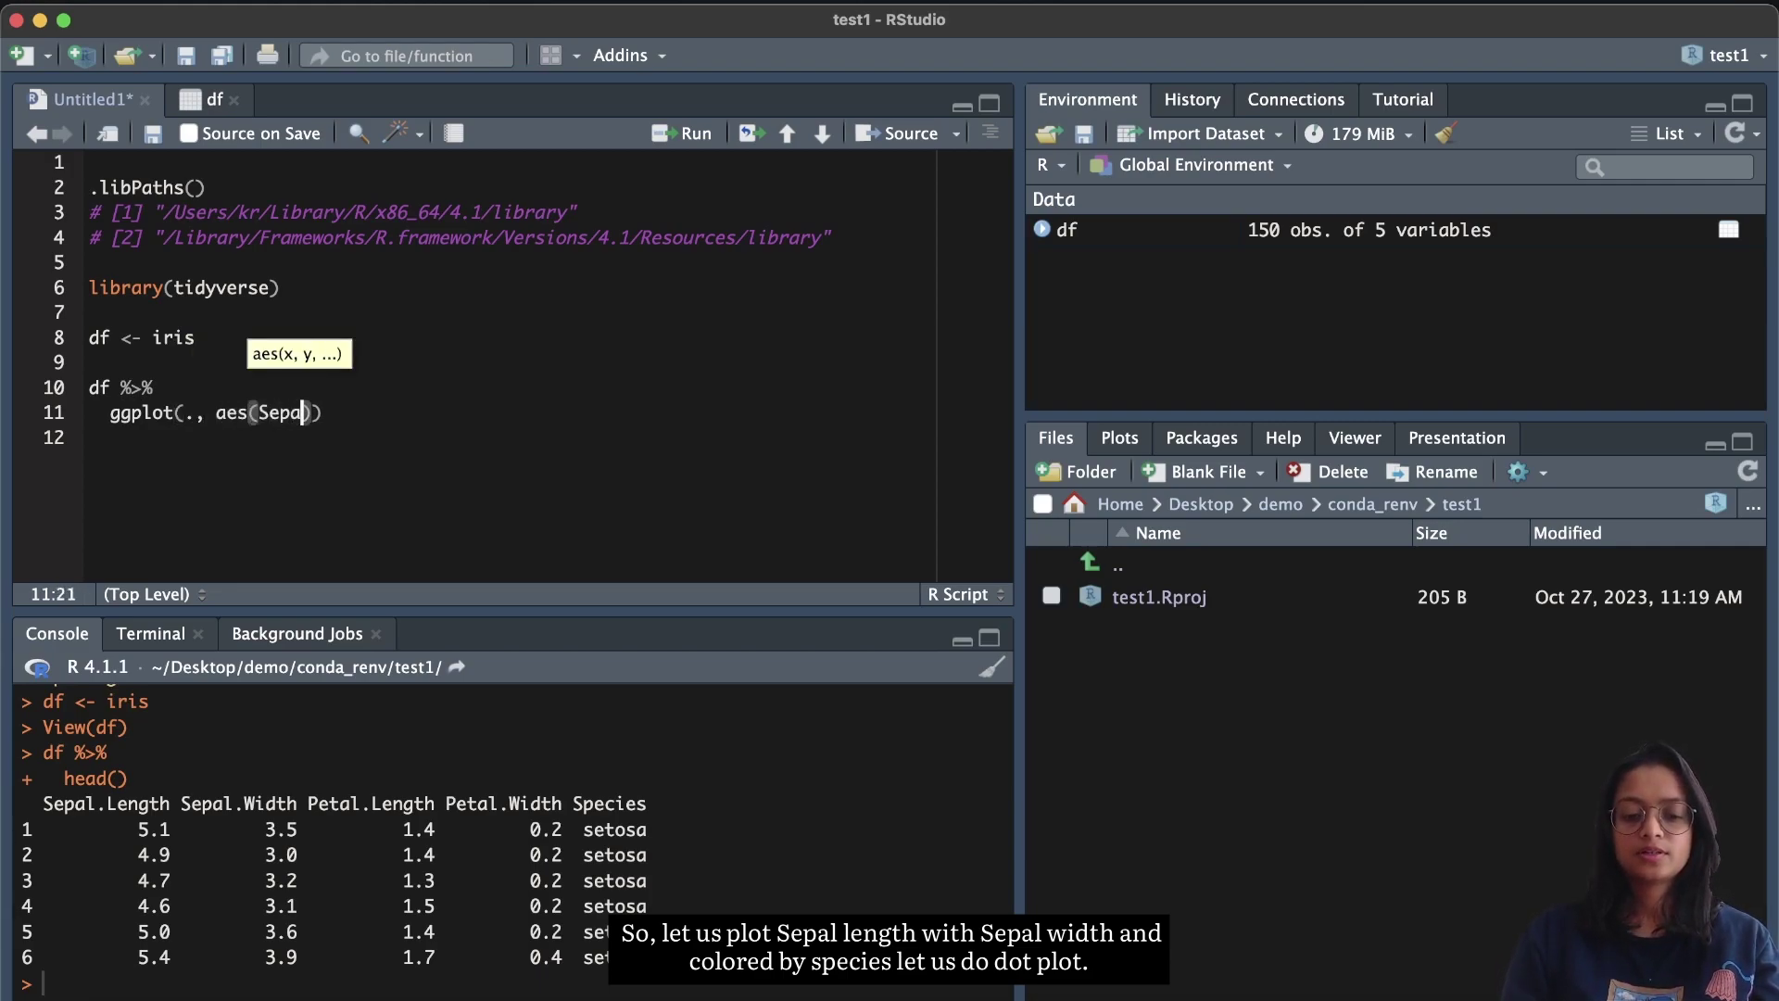
key(Return)
text(, Sepal)
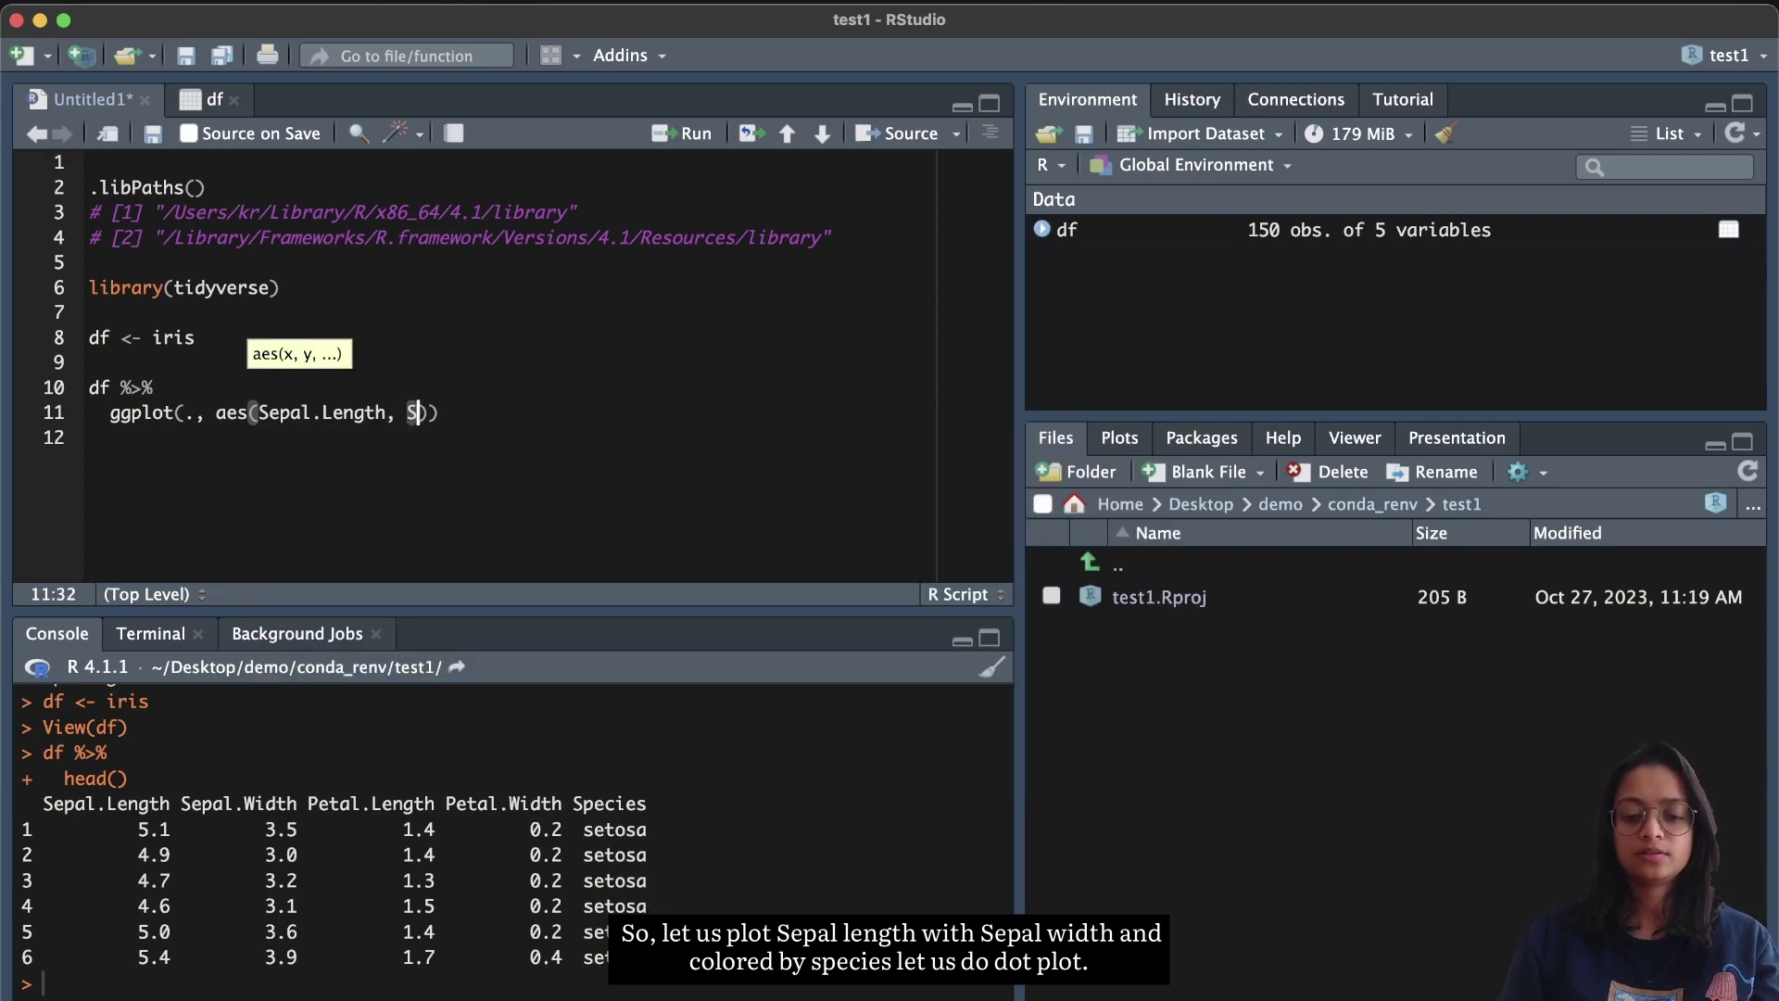
key(Down)
key(Return)
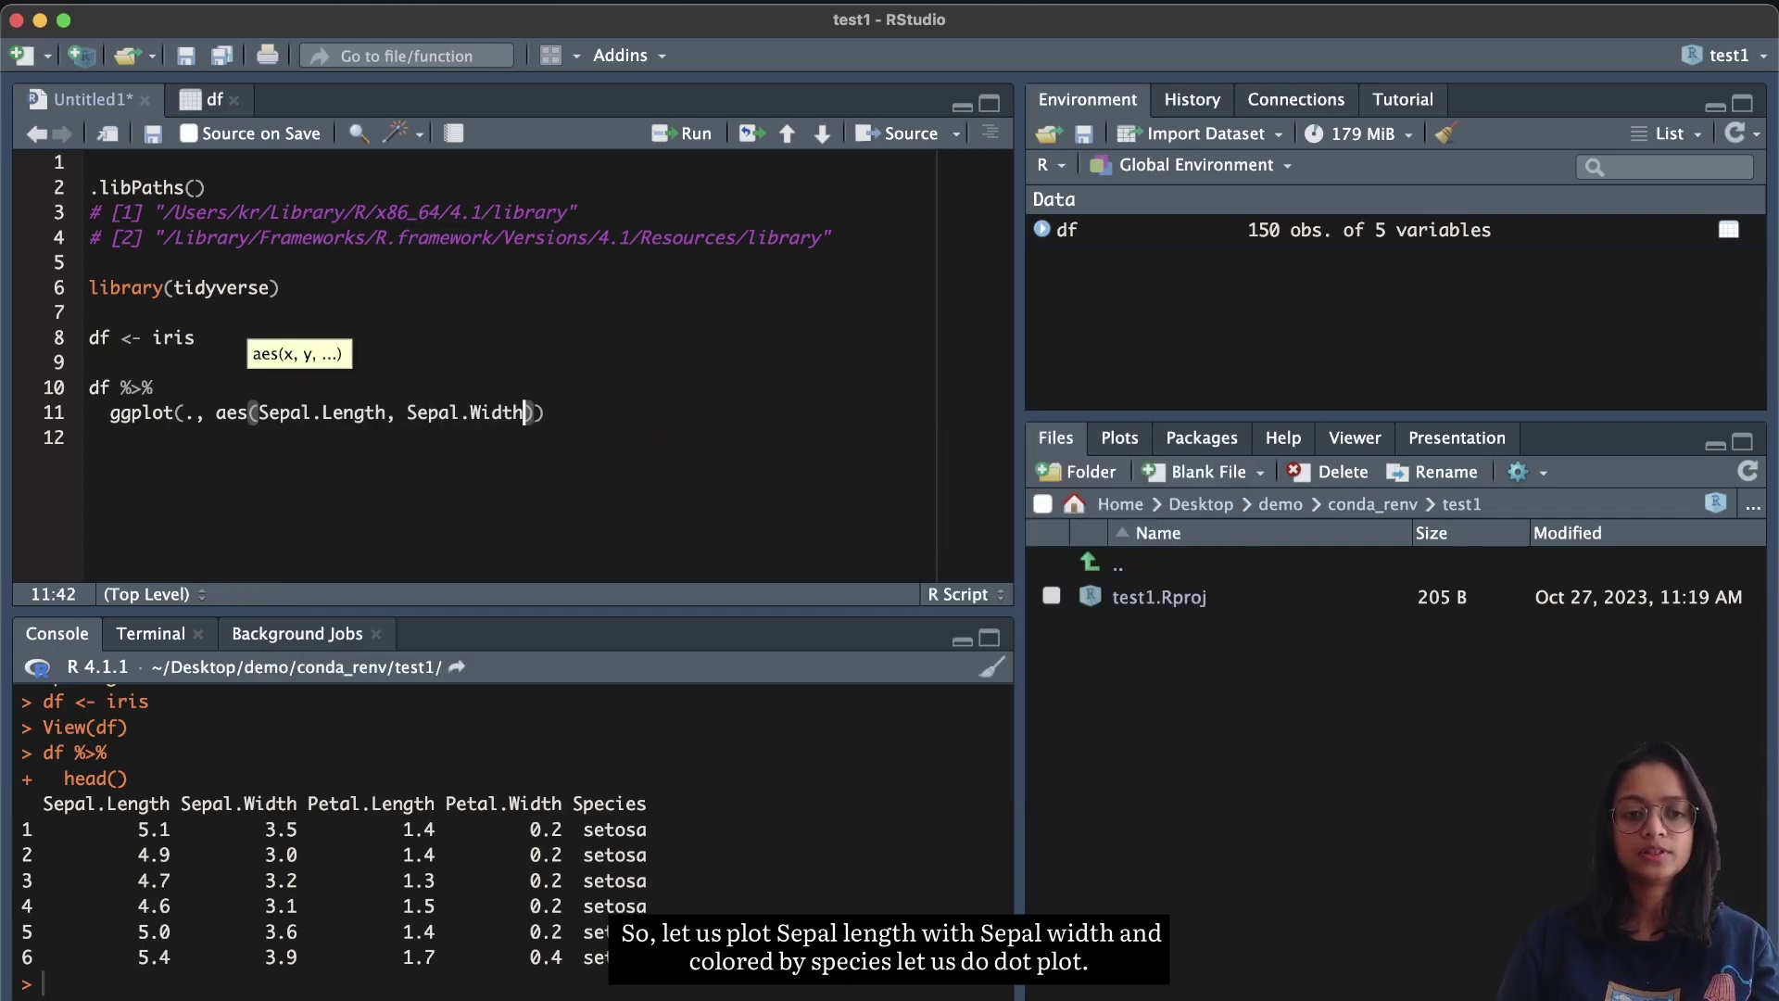
text(, fi)
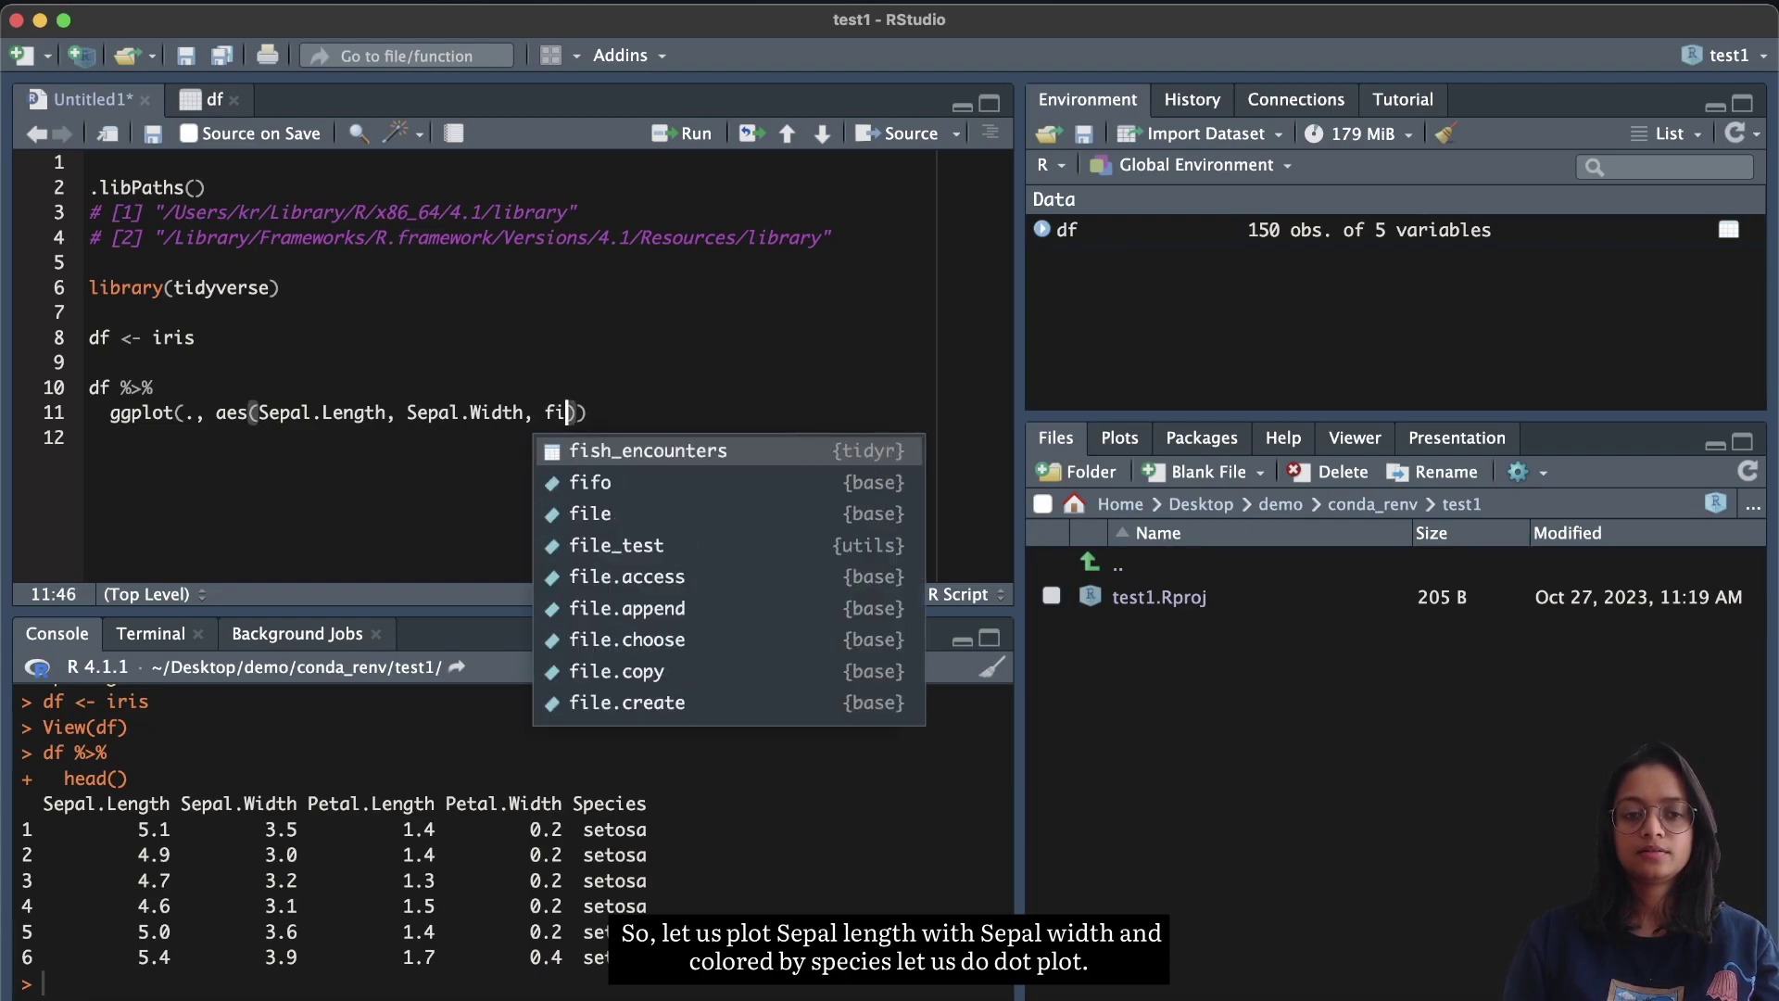
key(BackSpace)
key(BackSpace)
text(color = S)
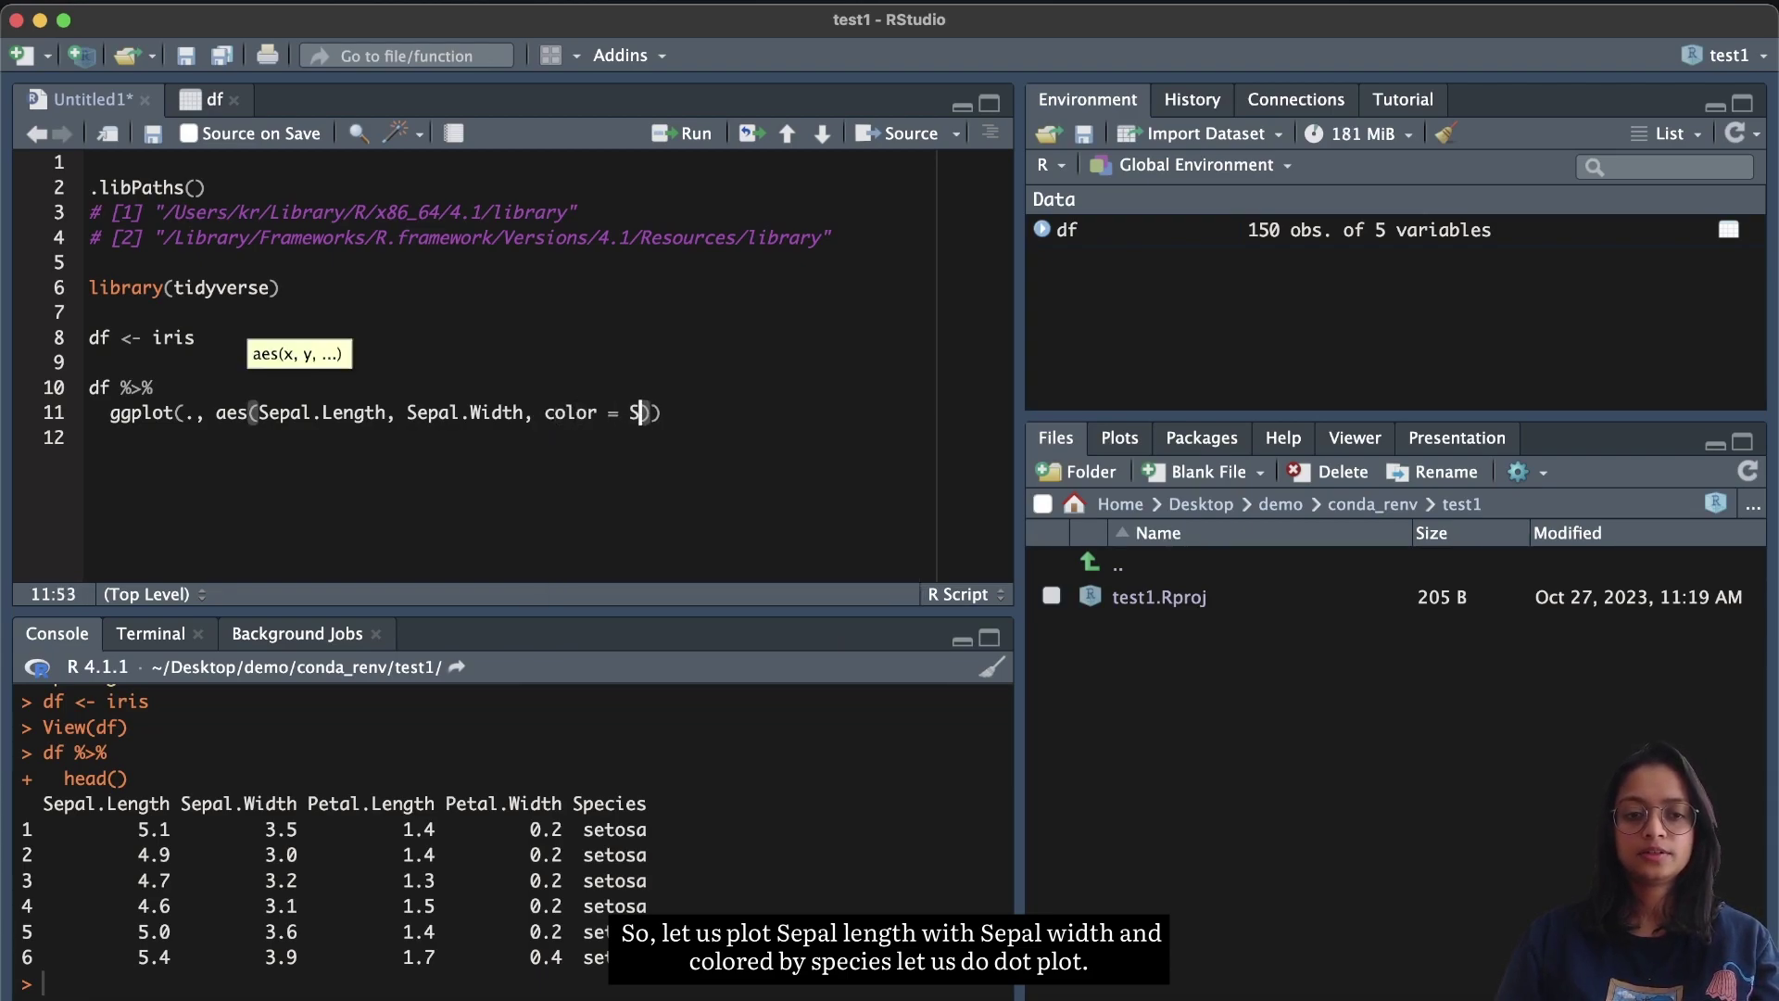
text(pecies)) )
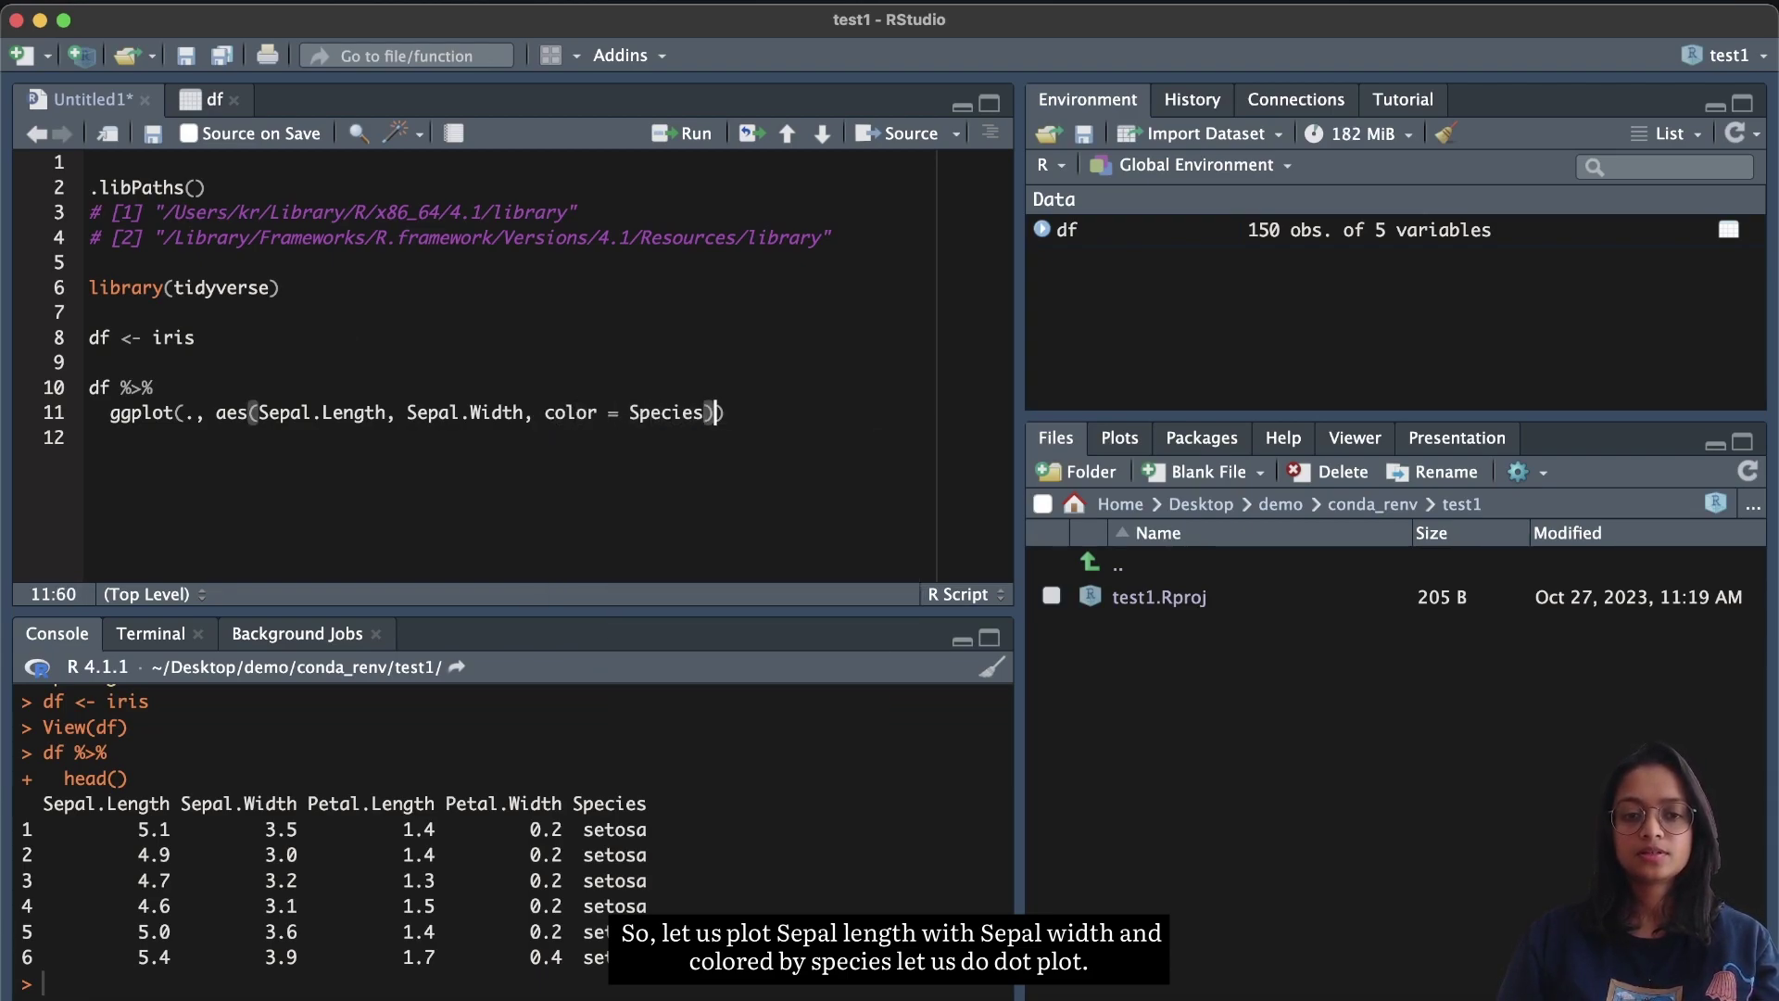
Step: Add a "geom_point()" layer to the ggplot call on line 12 and run the code to draw the scatter plot
text(+)
key(Return)
text(geom_p)
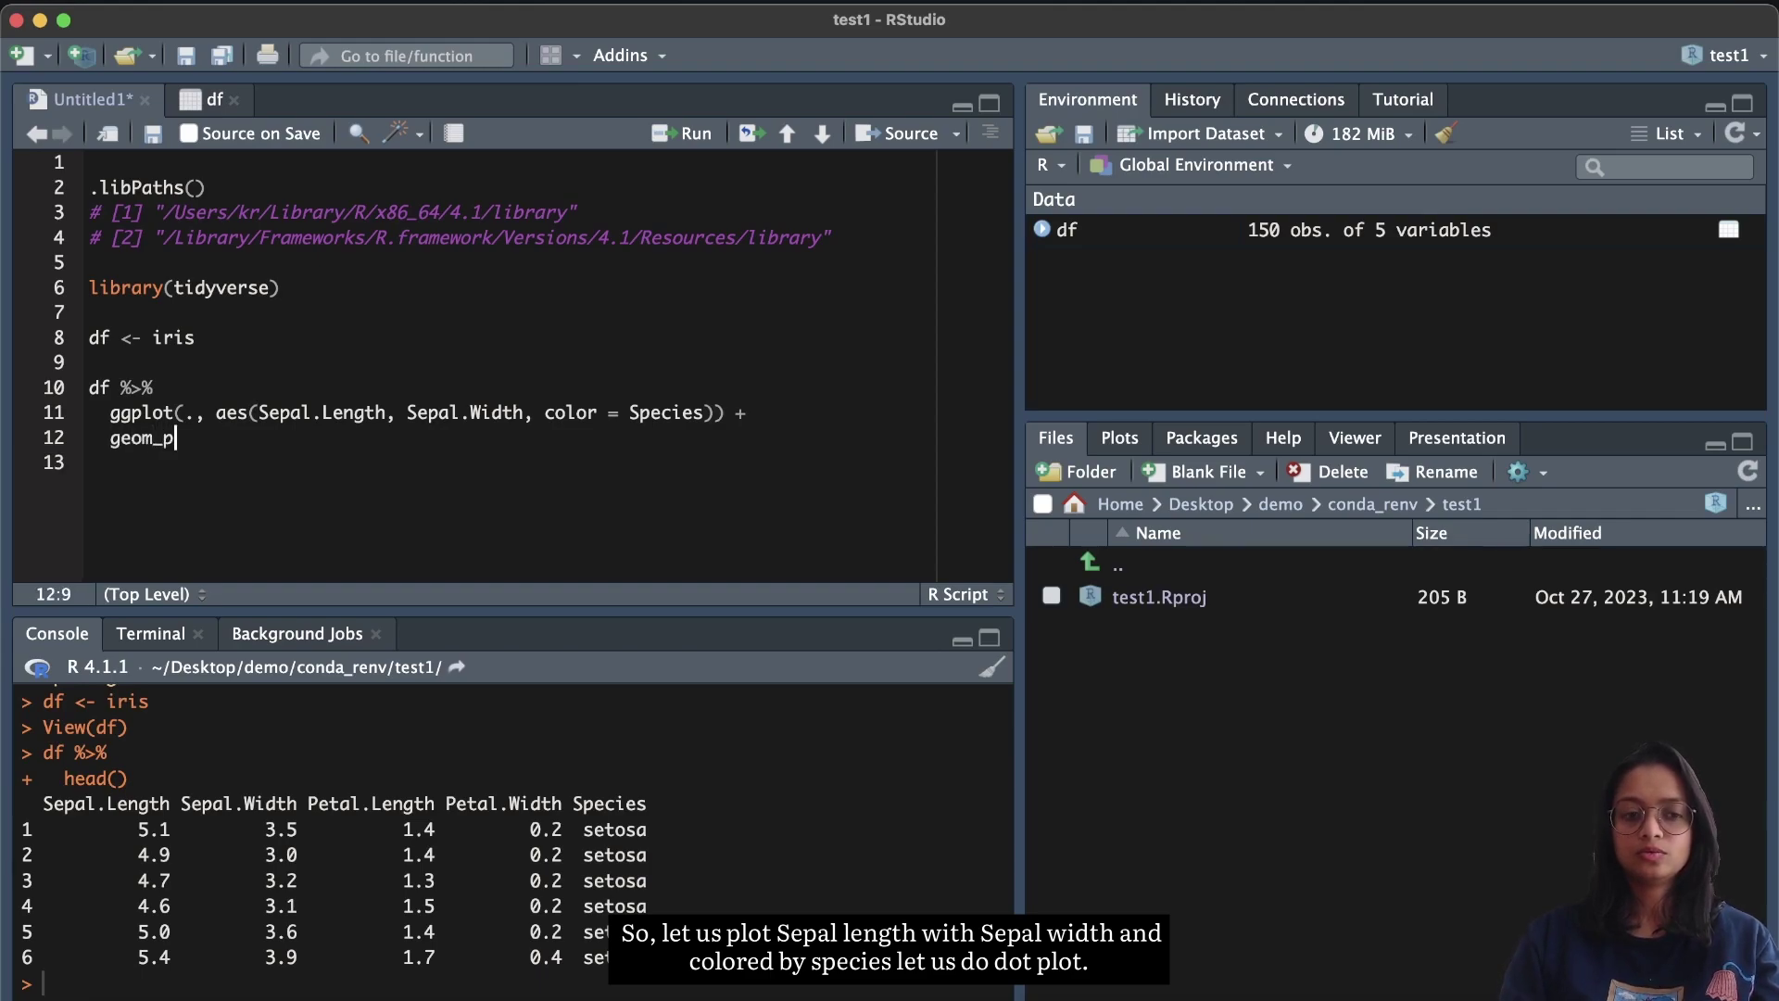
key(Tab)
key(BackSpace)
key(BackSpace)
key(BackSpace)
key(BackSpace)
text(o)
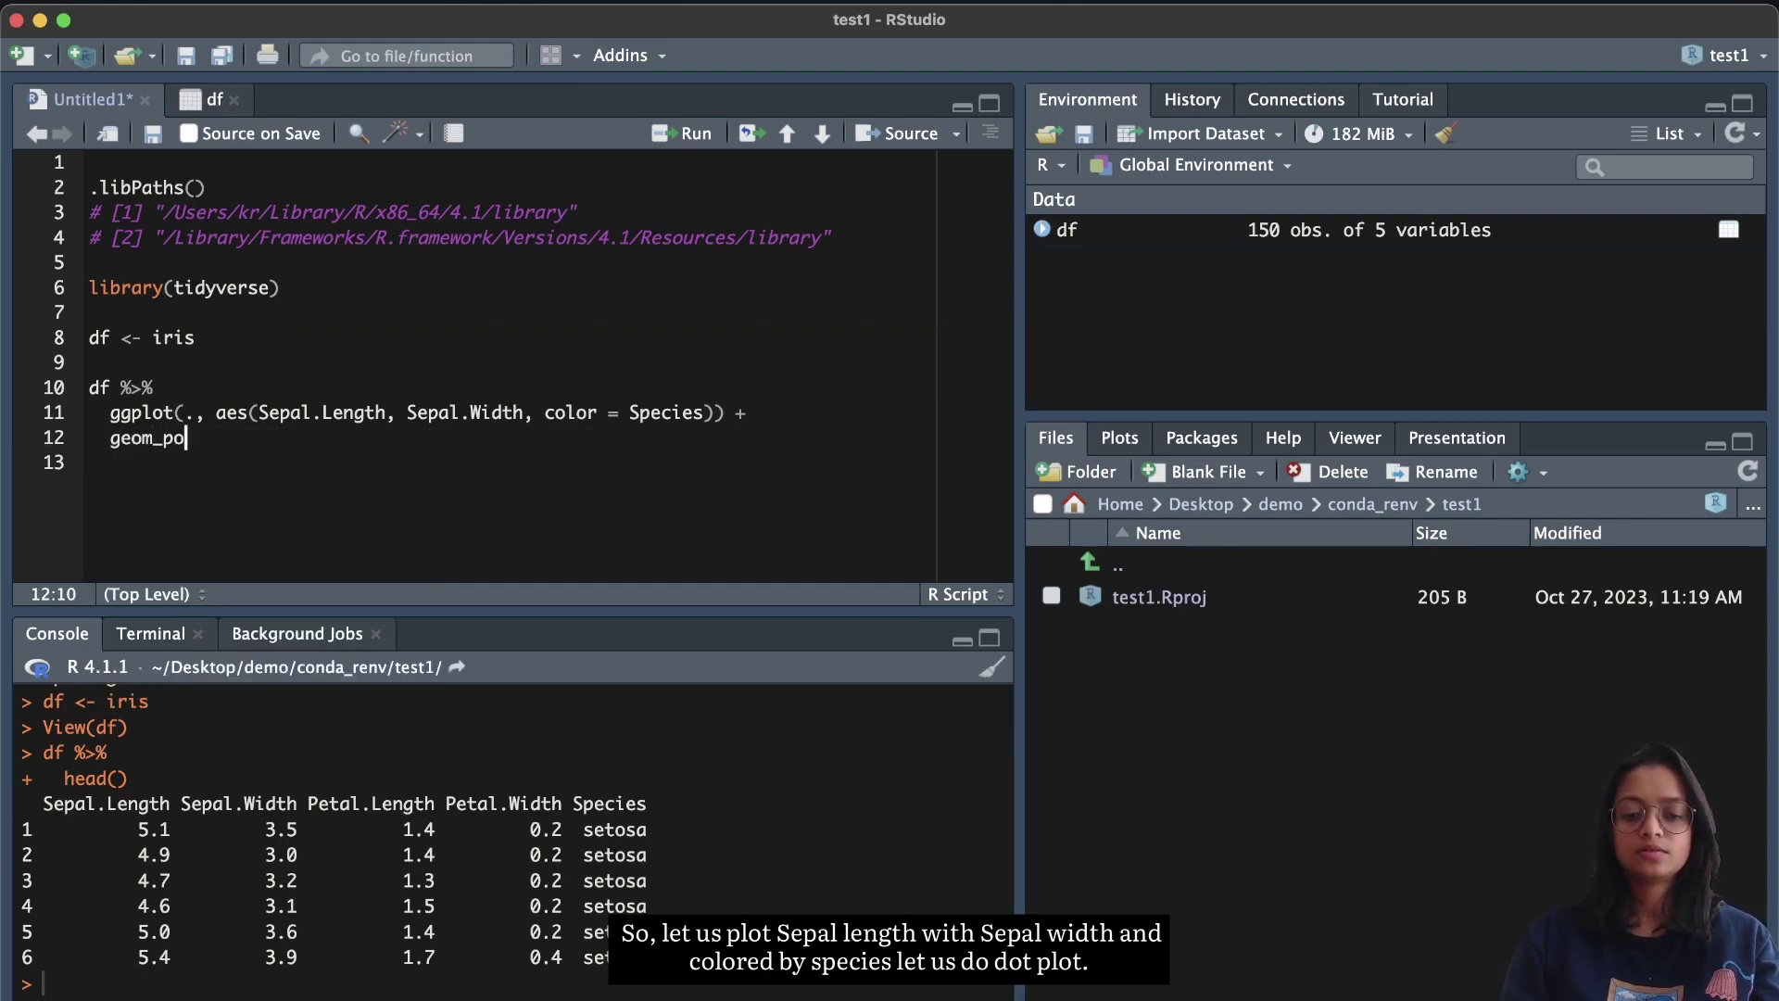
text(int()
key(super+Return)
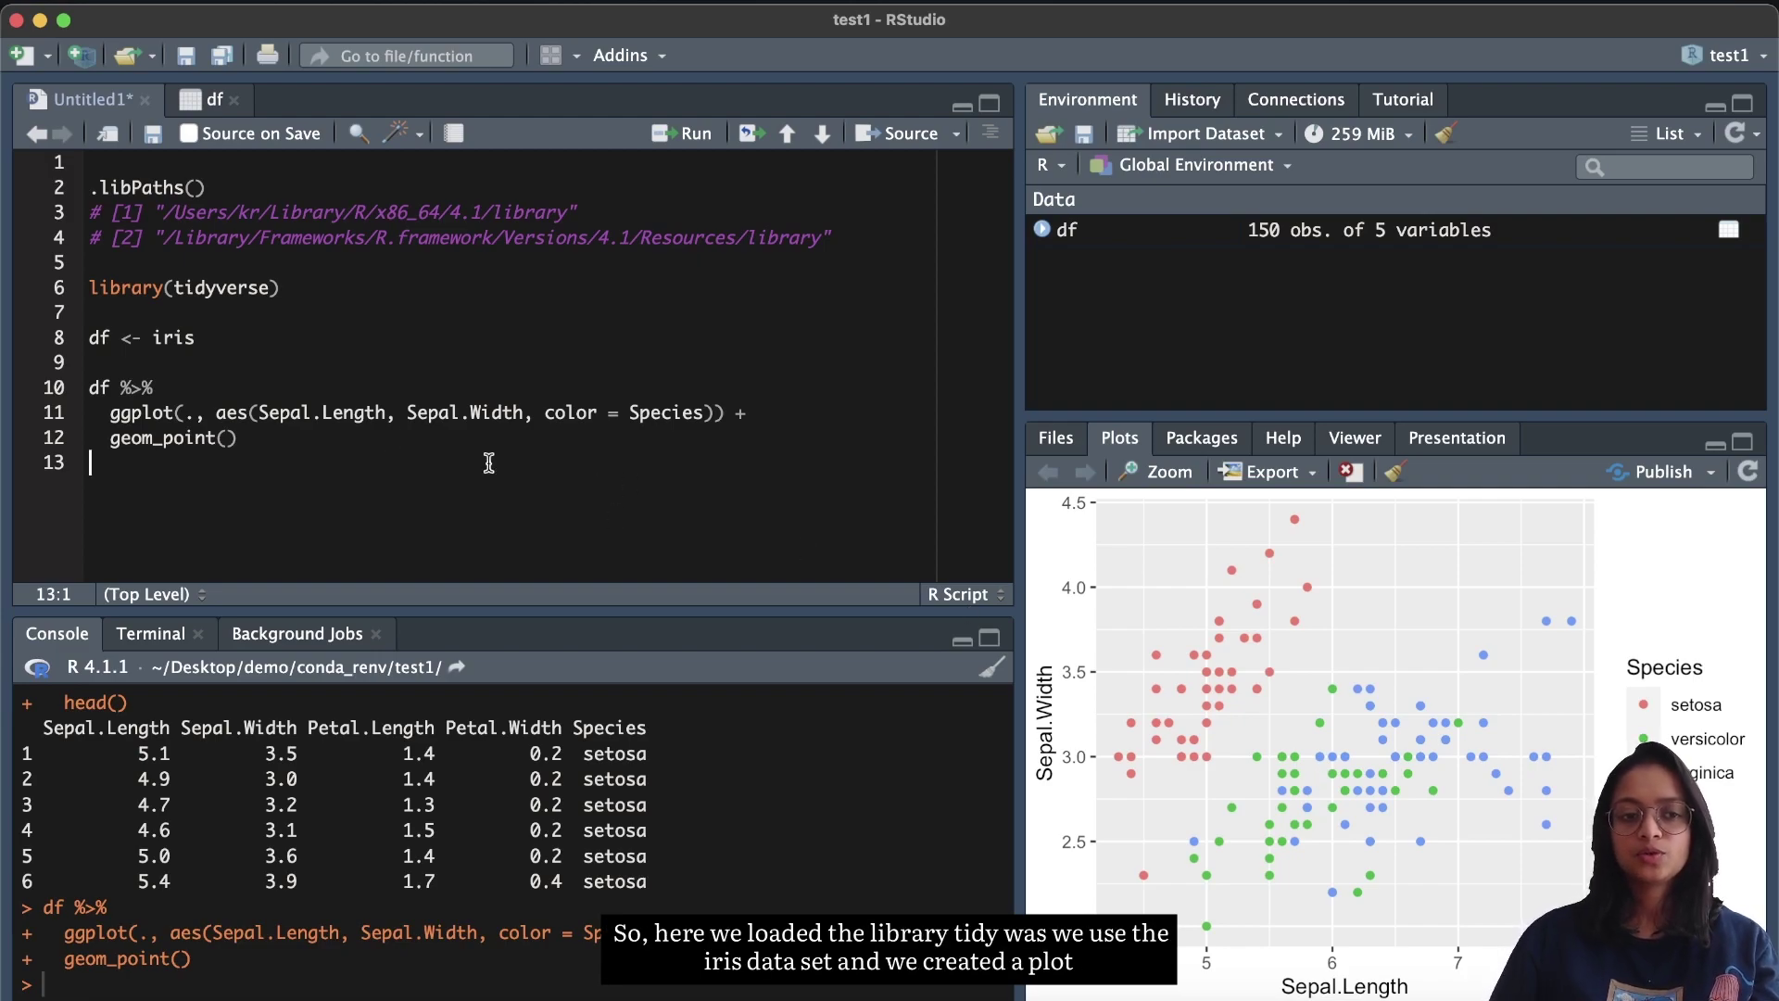
double_click(227, 287)
click(277, 438)
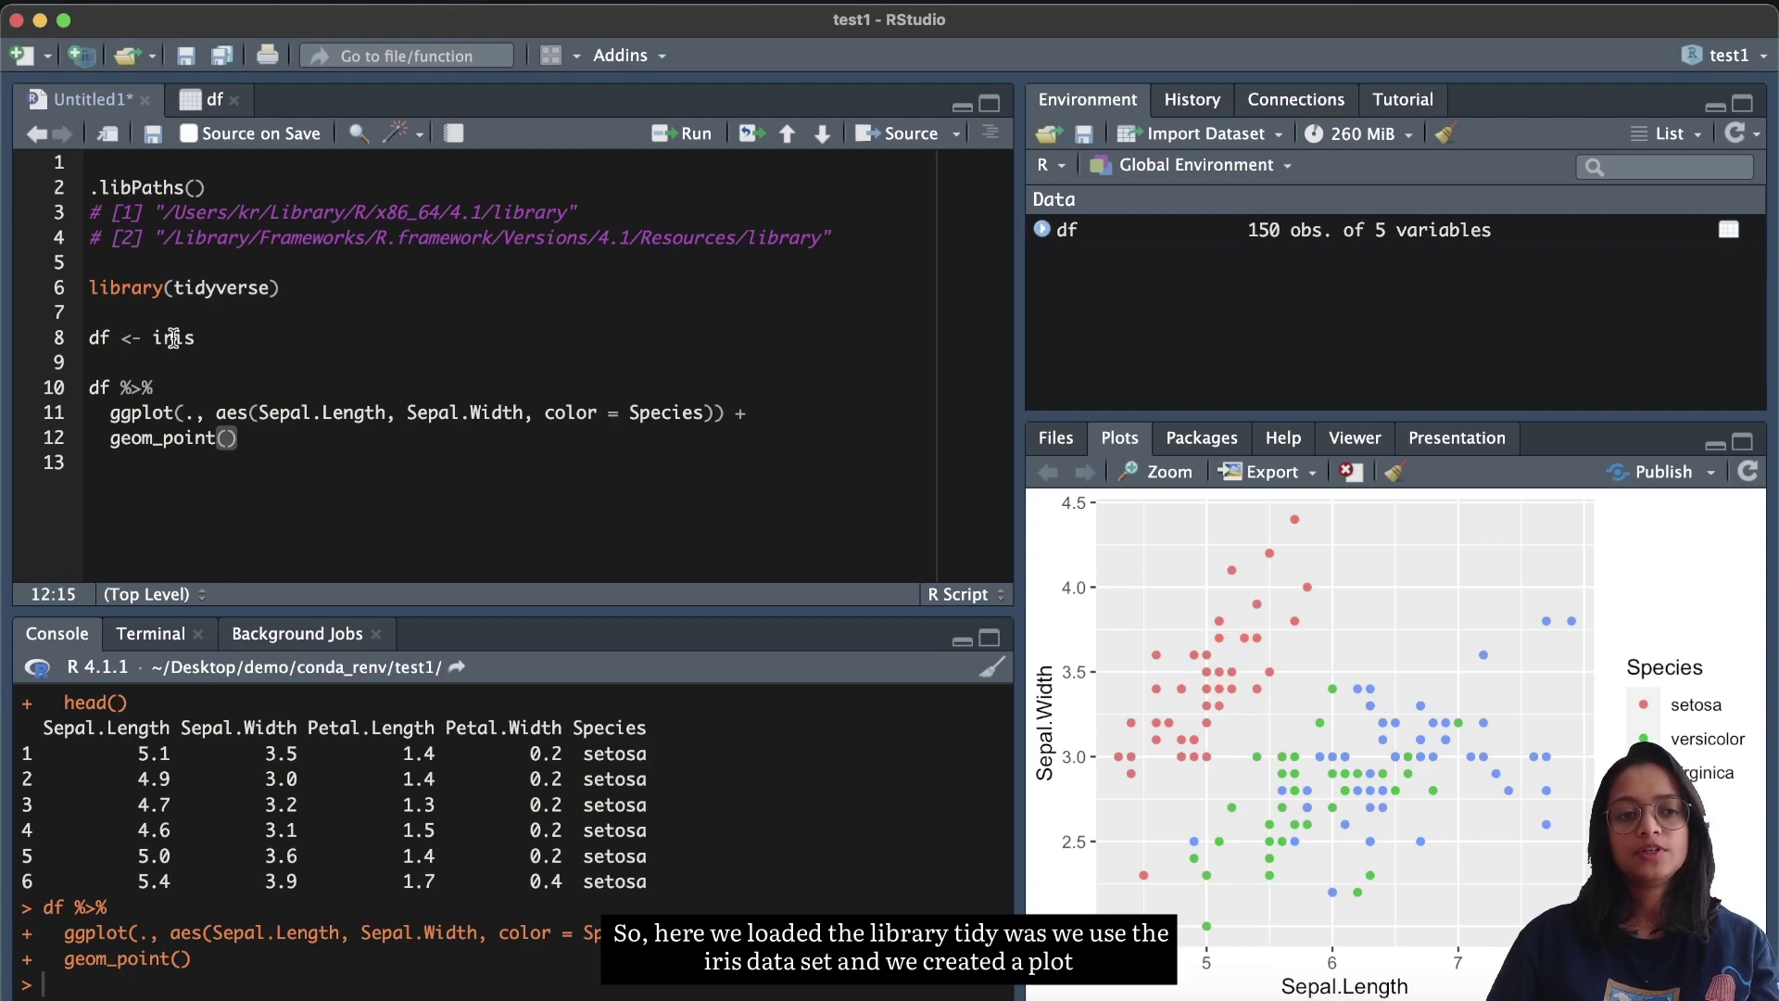
double_click(173, 337)
click(285, 446)
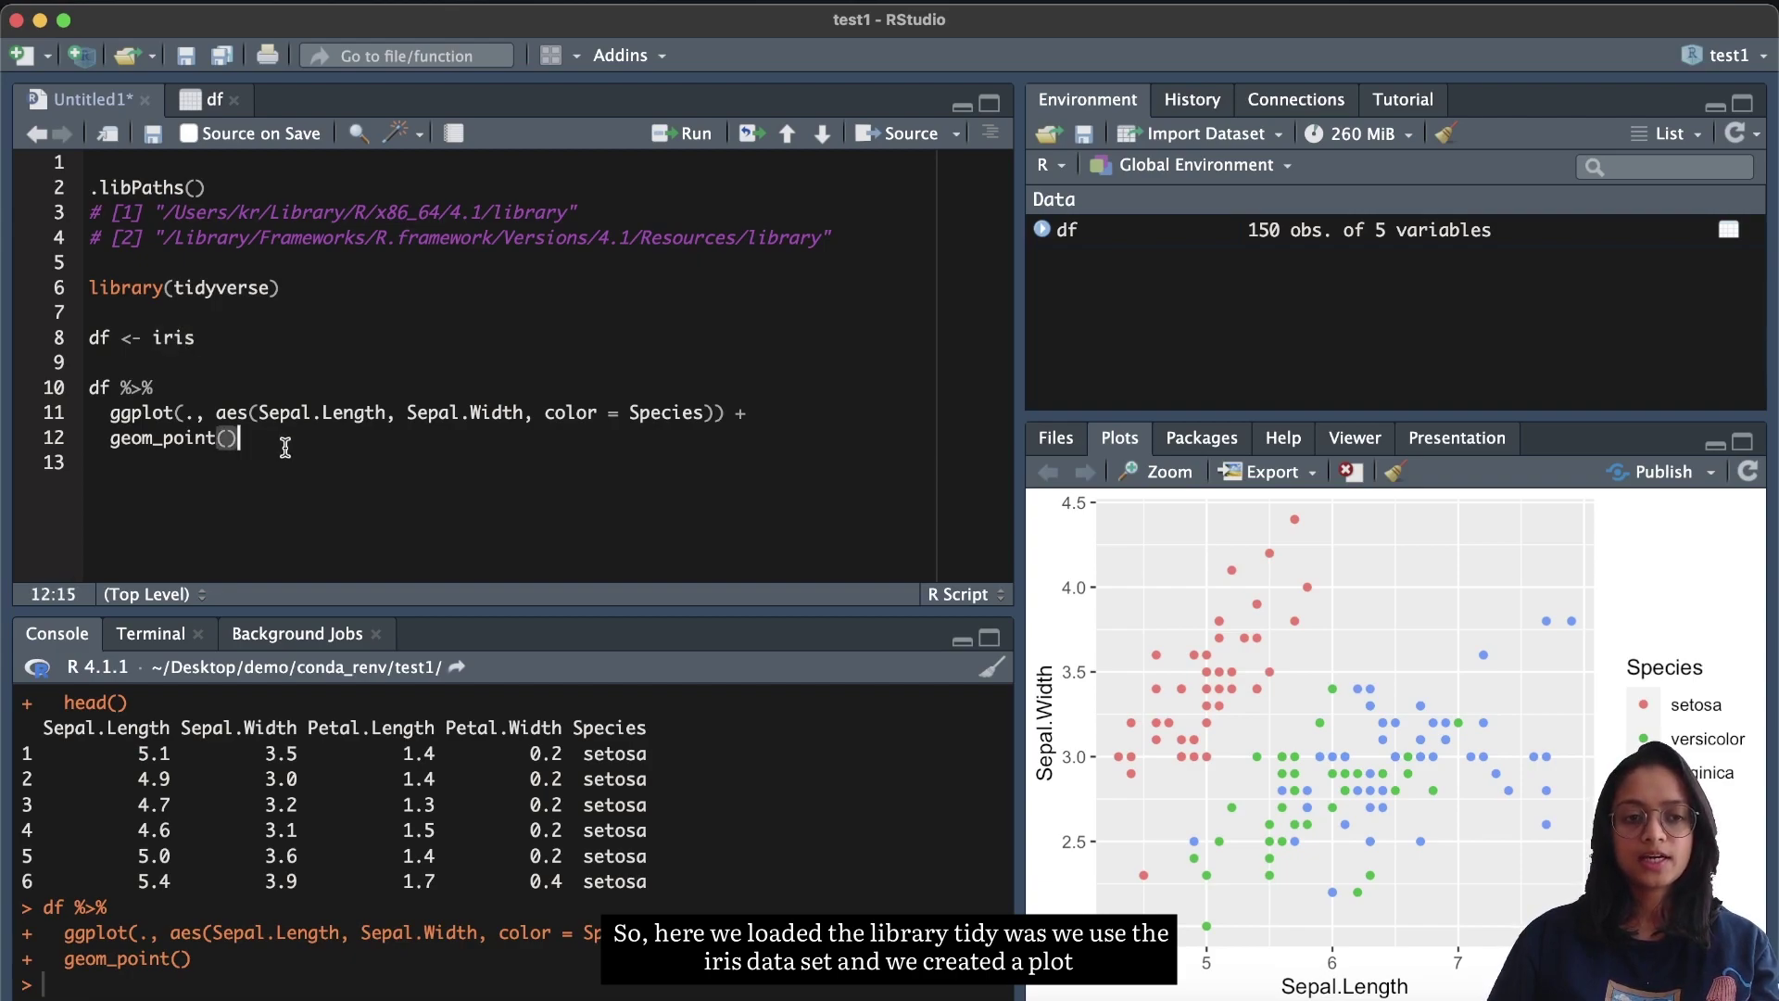
Step: Write "sessionInfo()" on line 14 of the script and run it
key(Down)
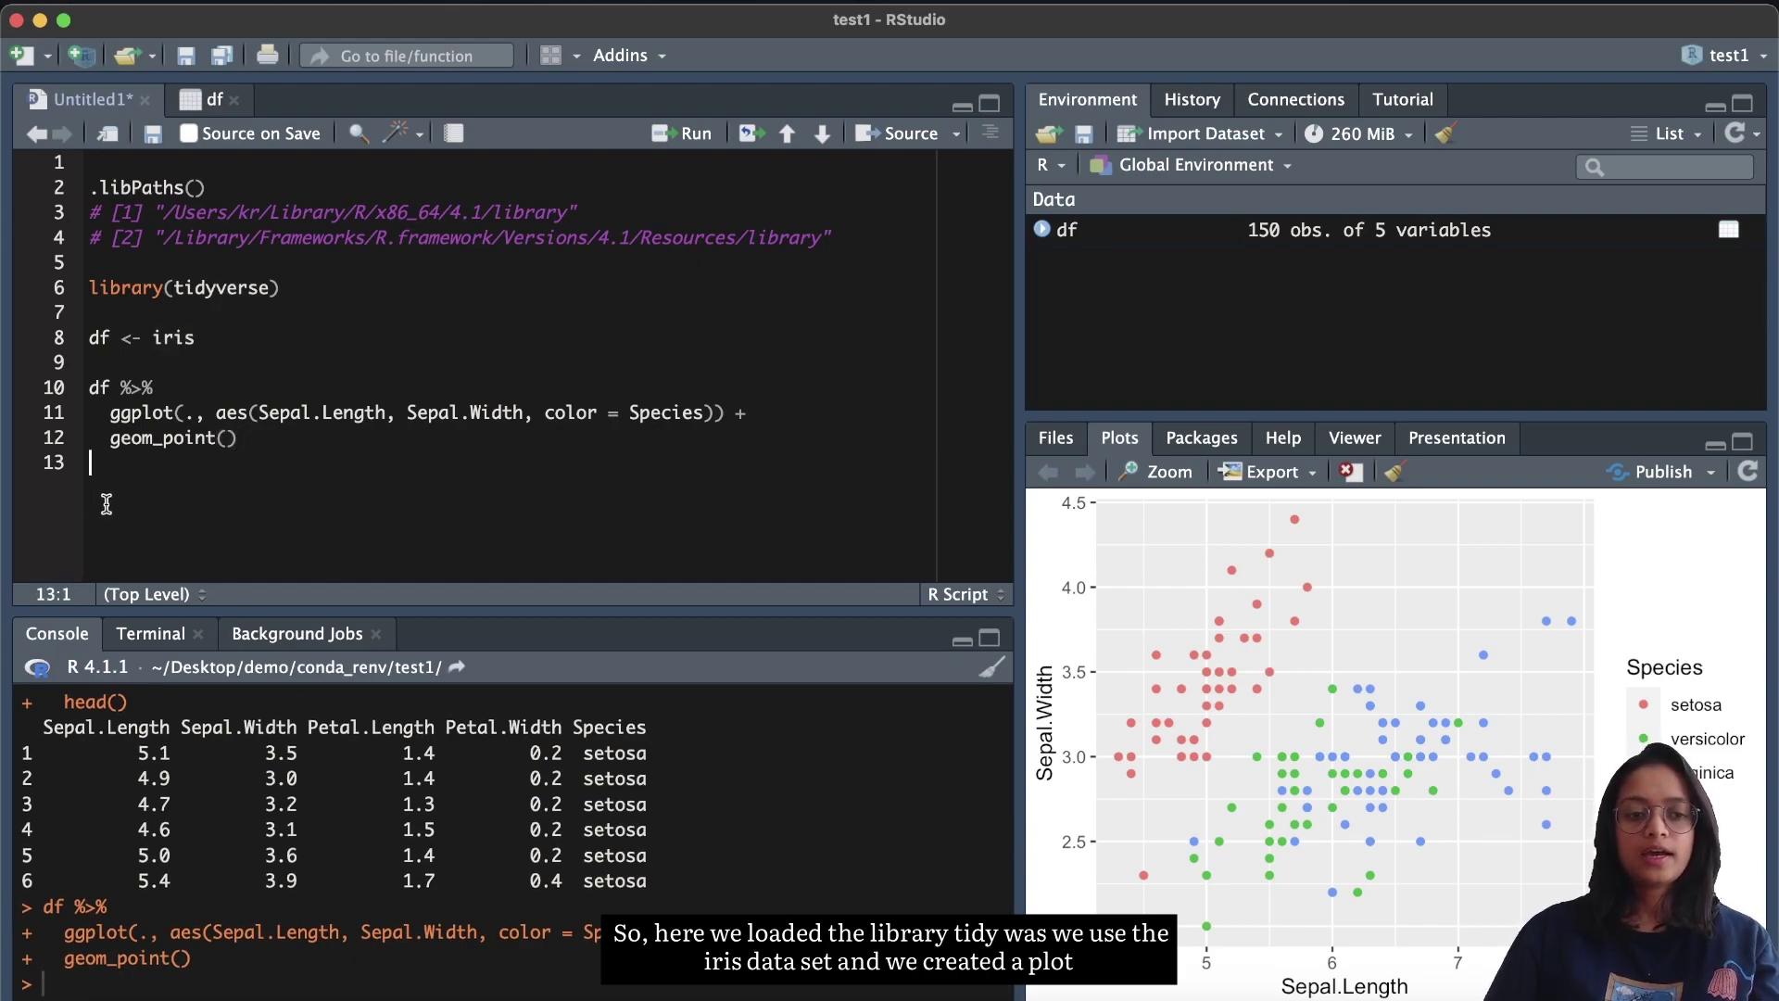
key(Return)
text(s)
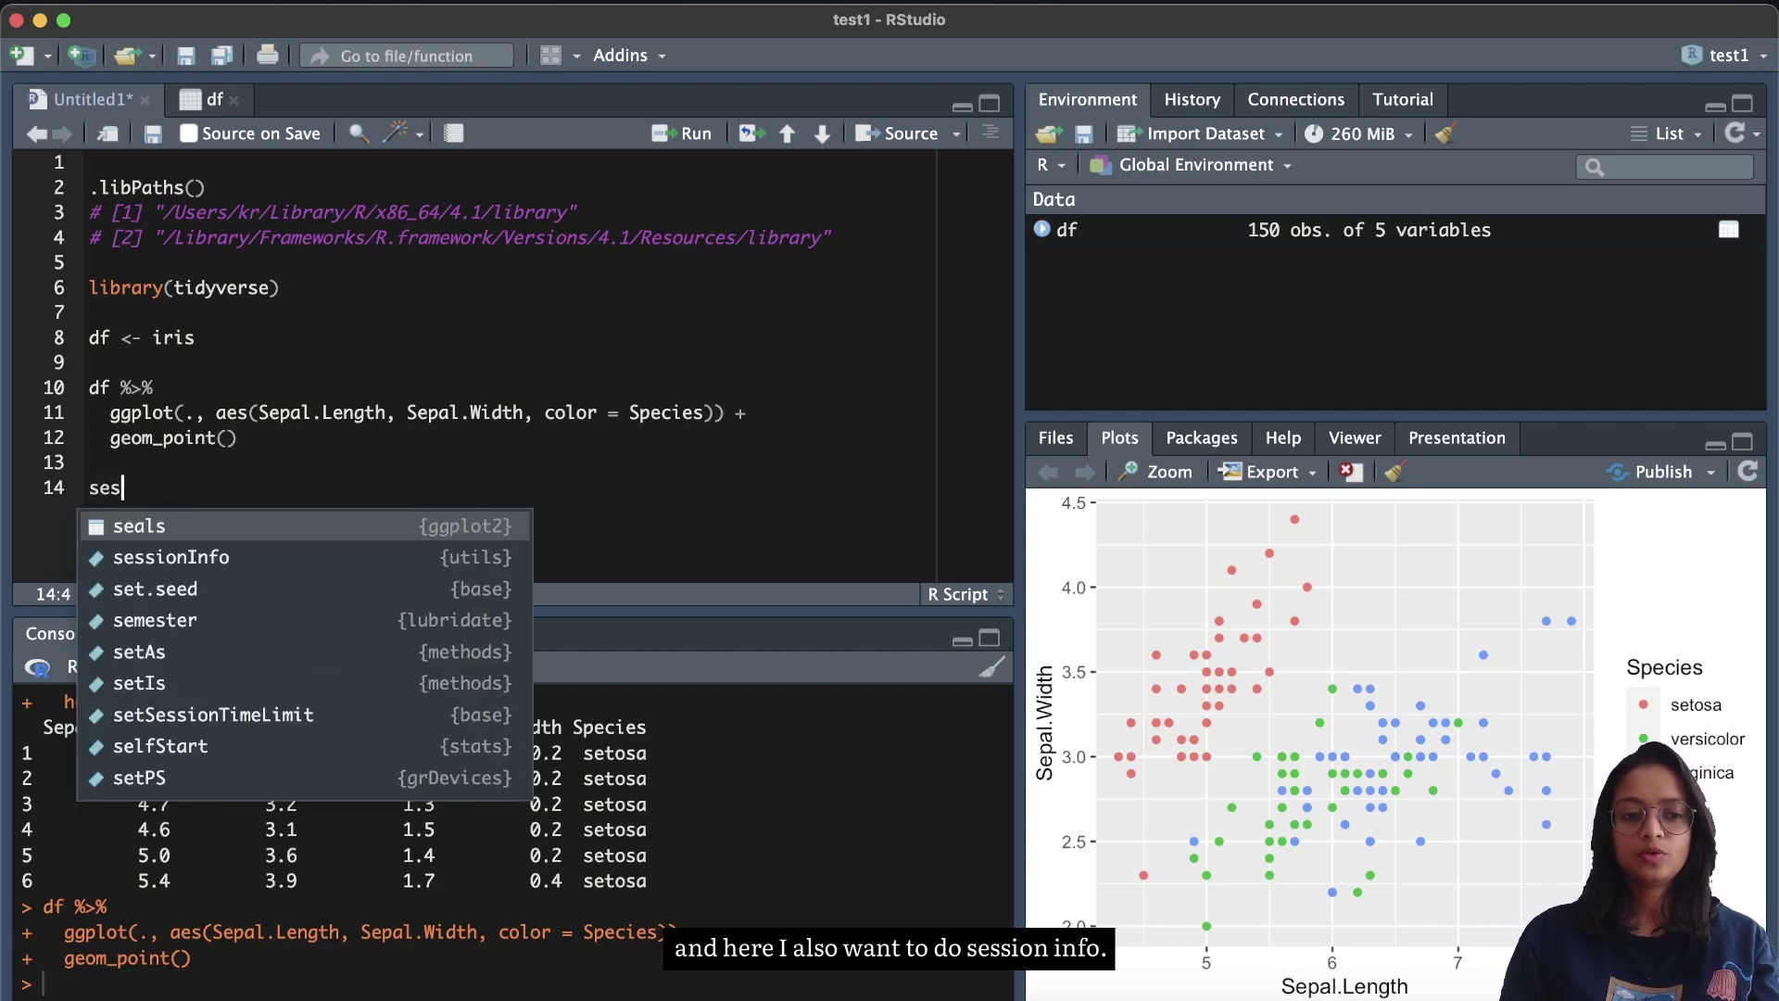
text(eas)
key(Return)
key(ctrl+Return)
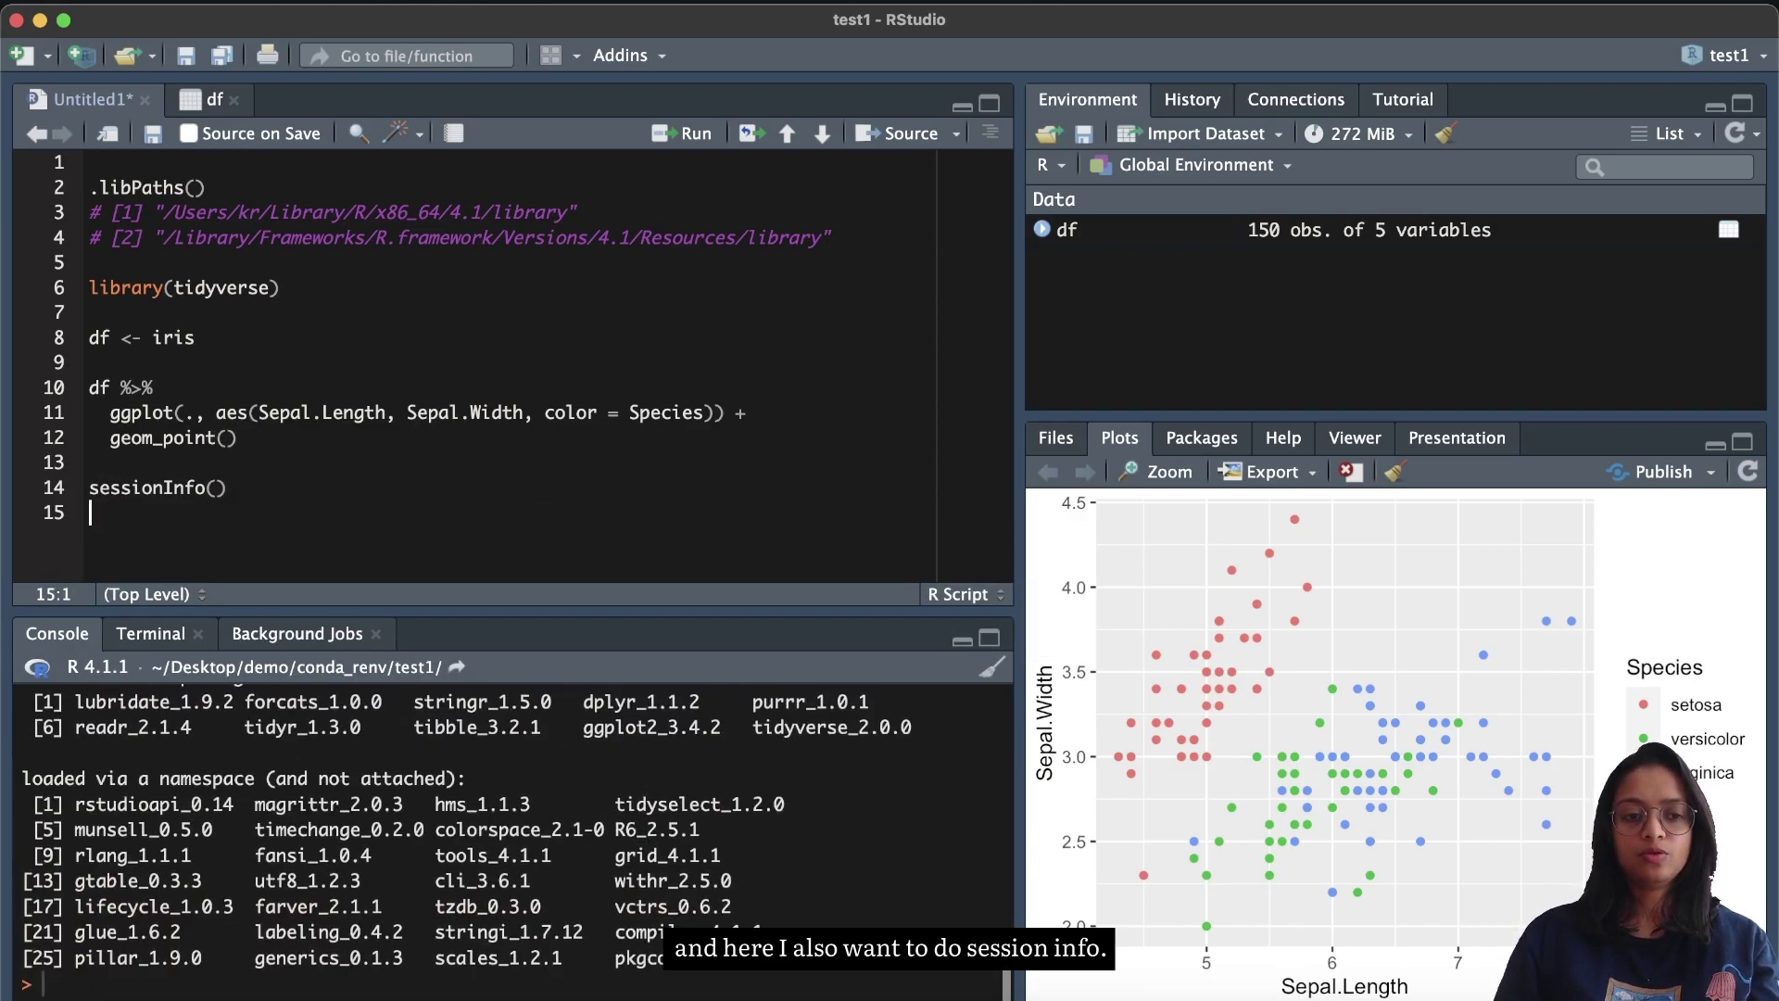
Step: Check the tidyverse version among the attached packages in the session info output
scroll(297, 842, up, 3)
scroll(298, 842, up, 2)
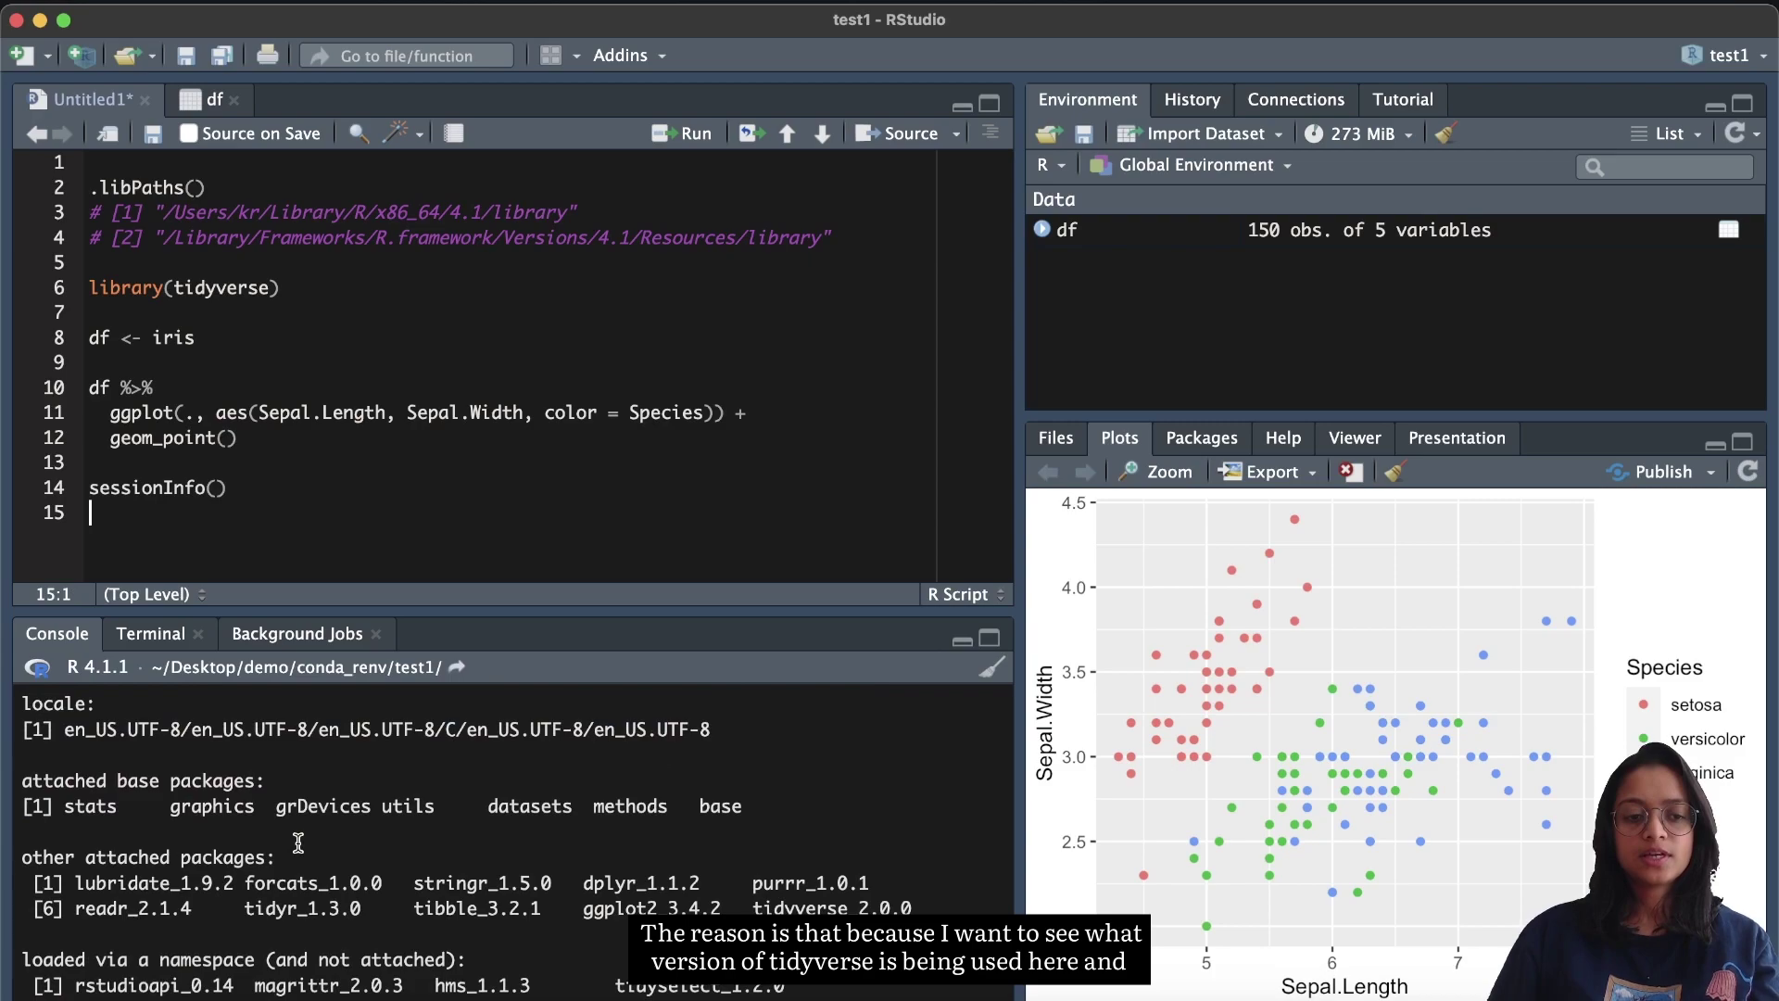
scroll(298, 842, down, 3)
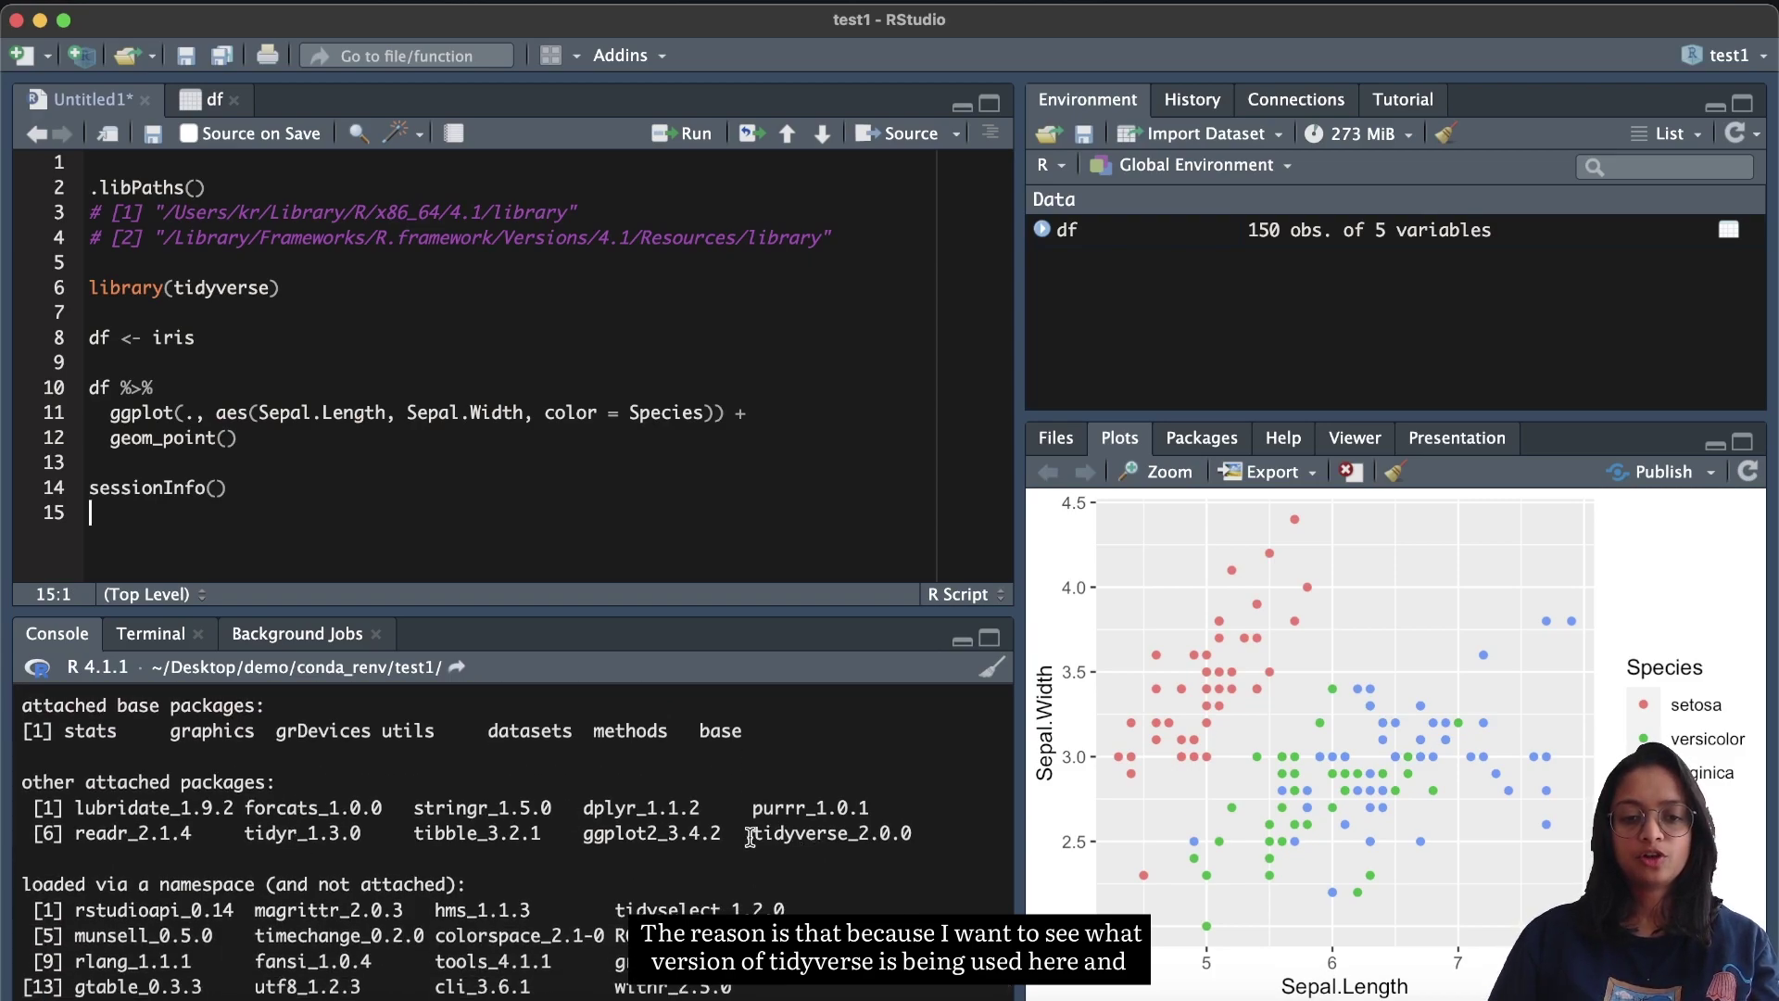
drag(752, 834, 913, 828)
click(187, 541)
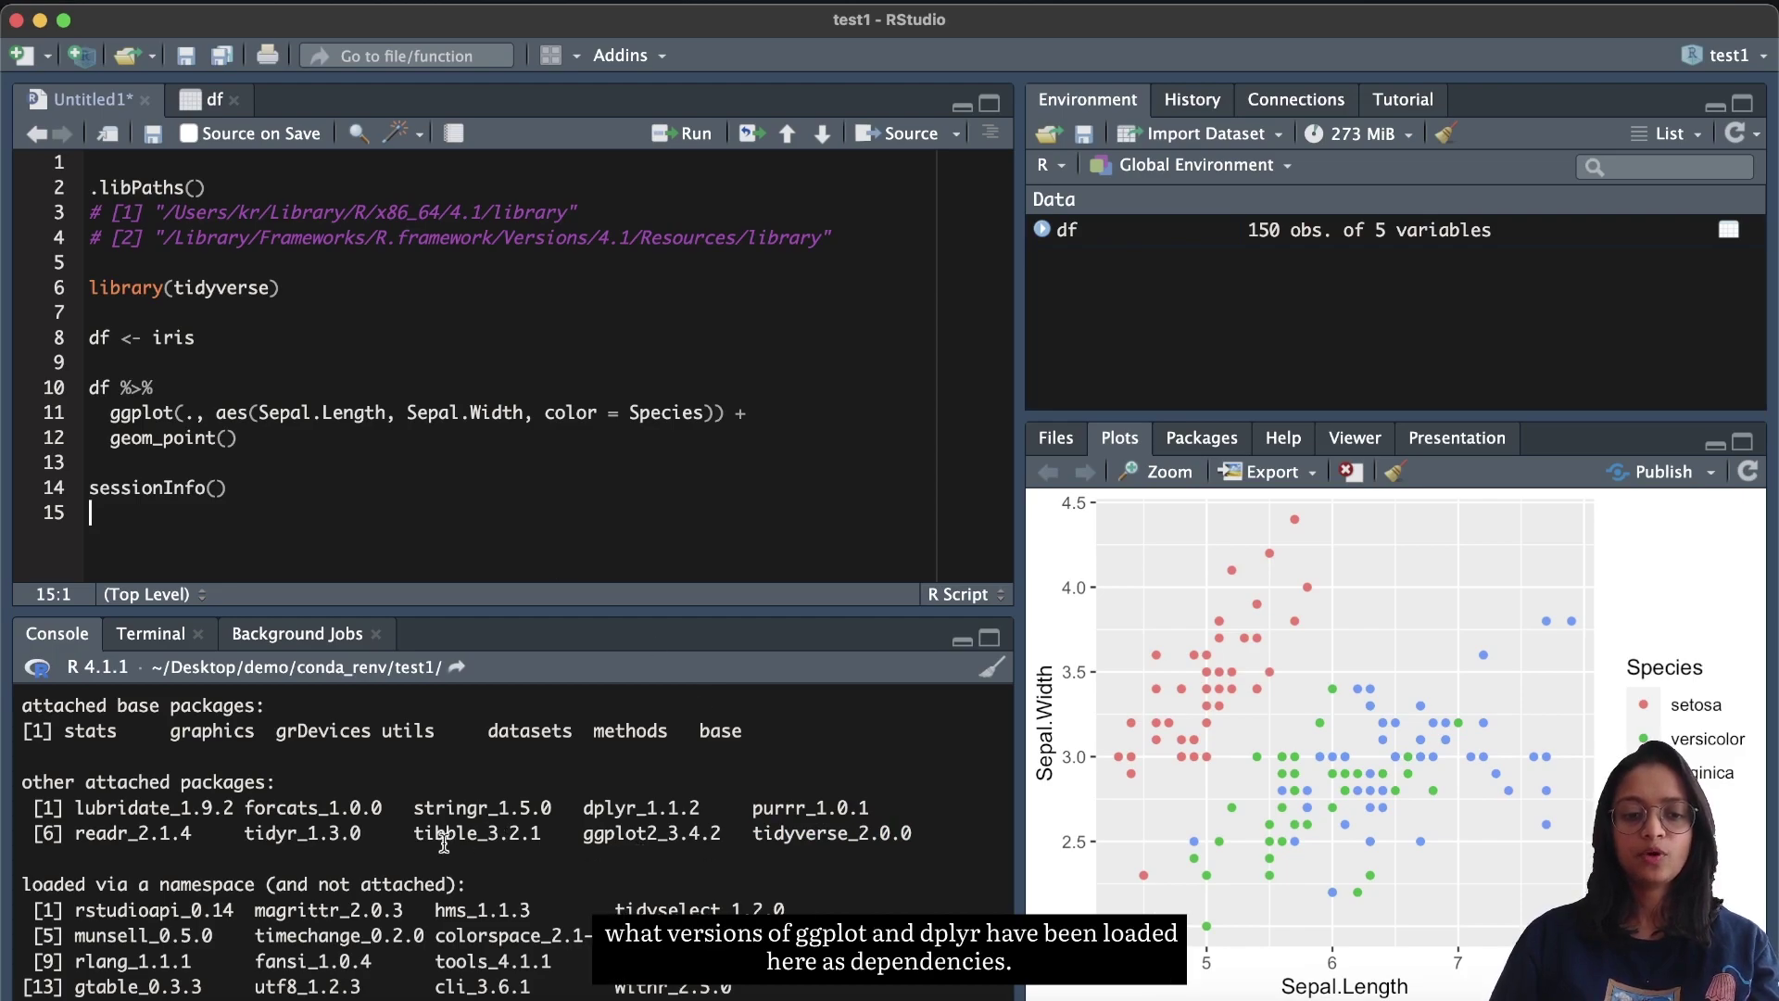
Step: Check the dplyr version among the attached packages in the session info output
drag(574, 834, 702, 808)
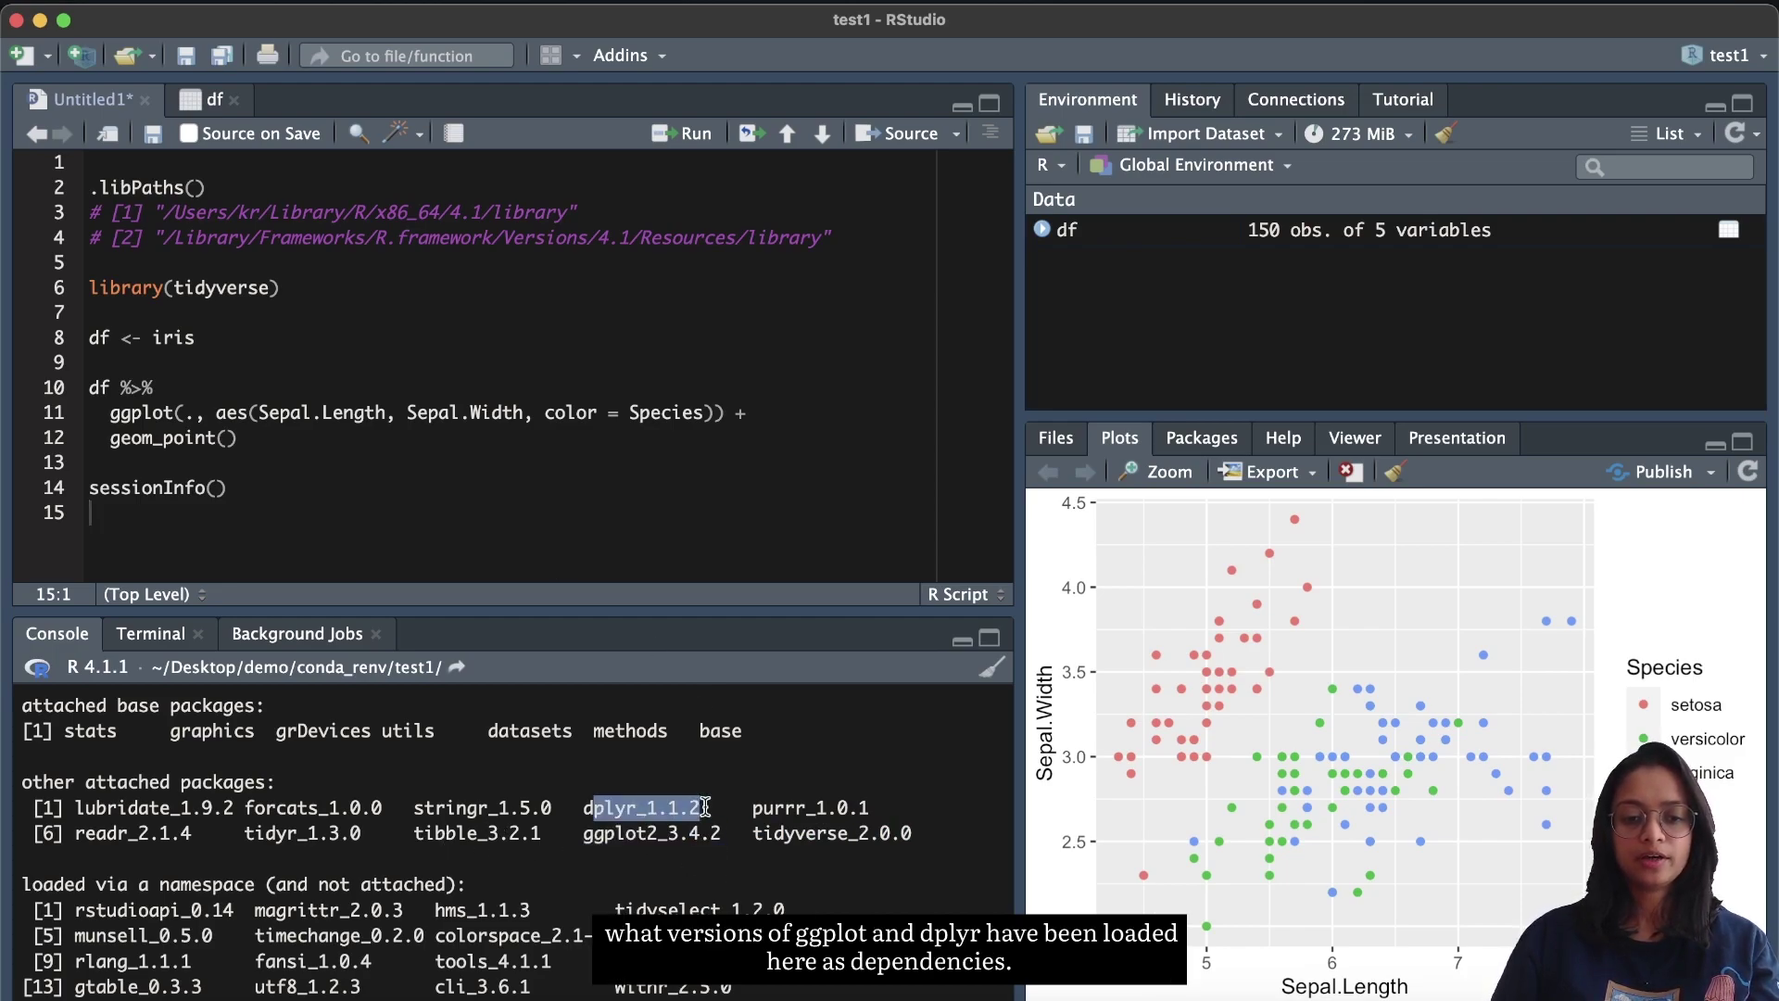
click(785, 845)
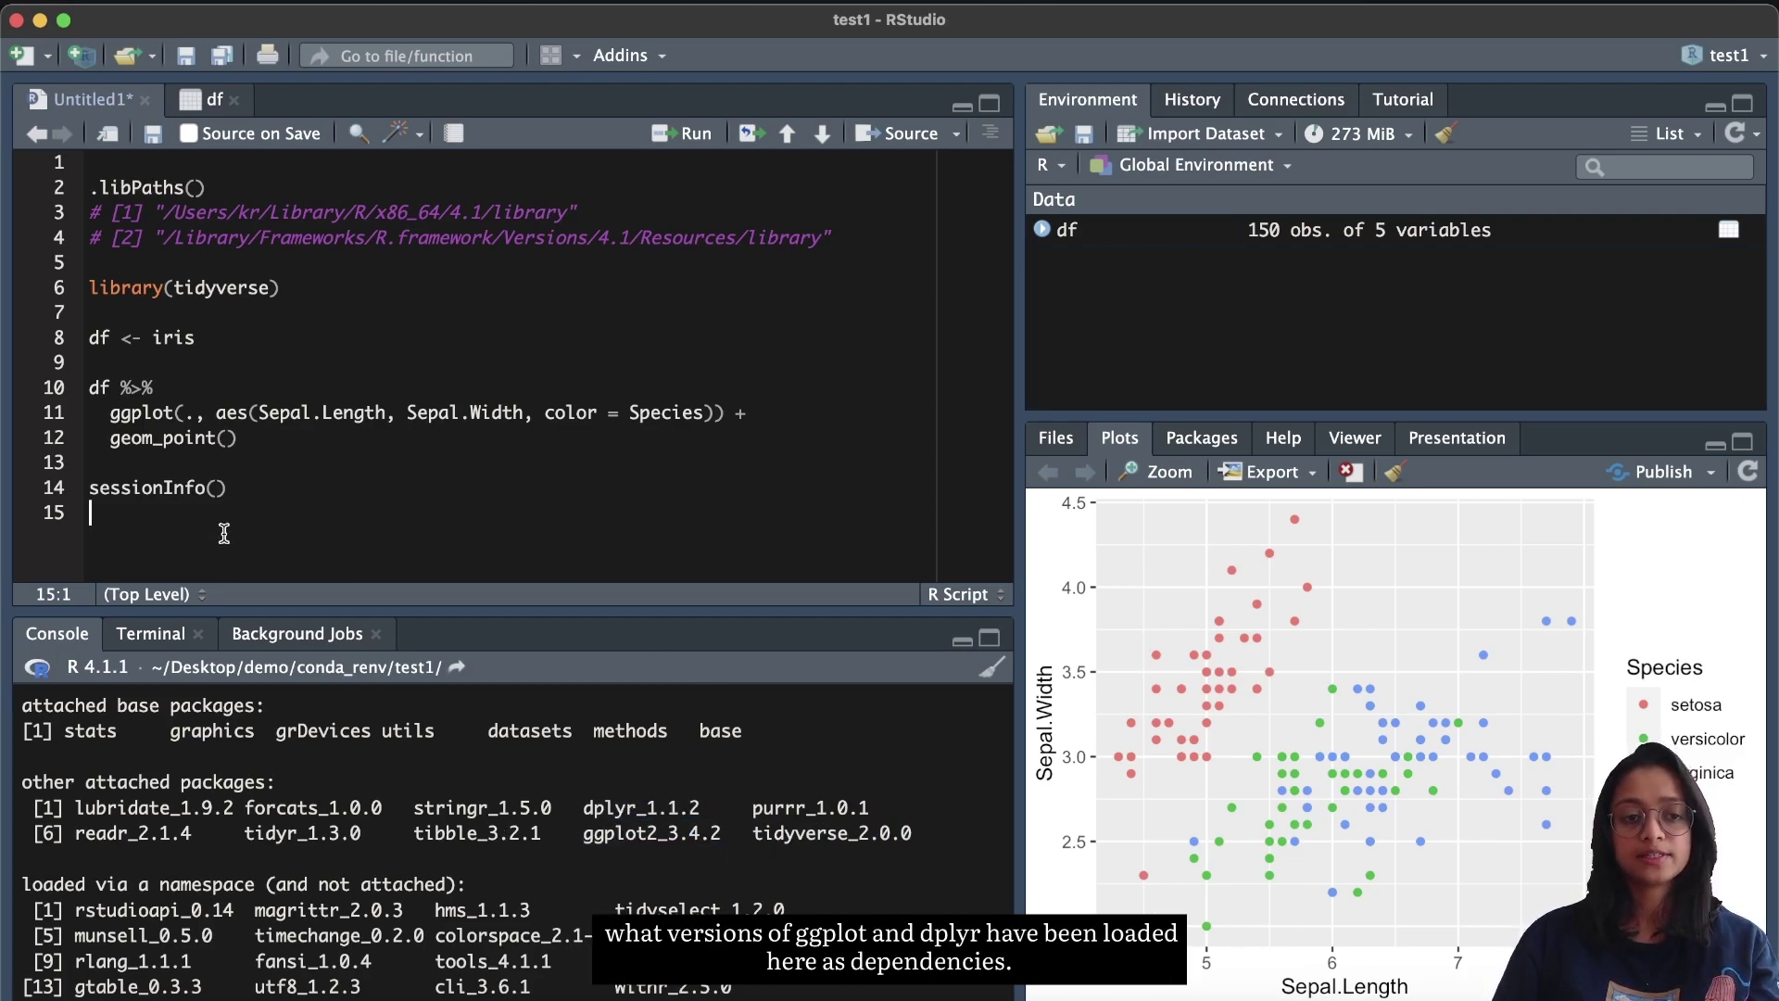
double_click(229, 288)
click(614, 489)
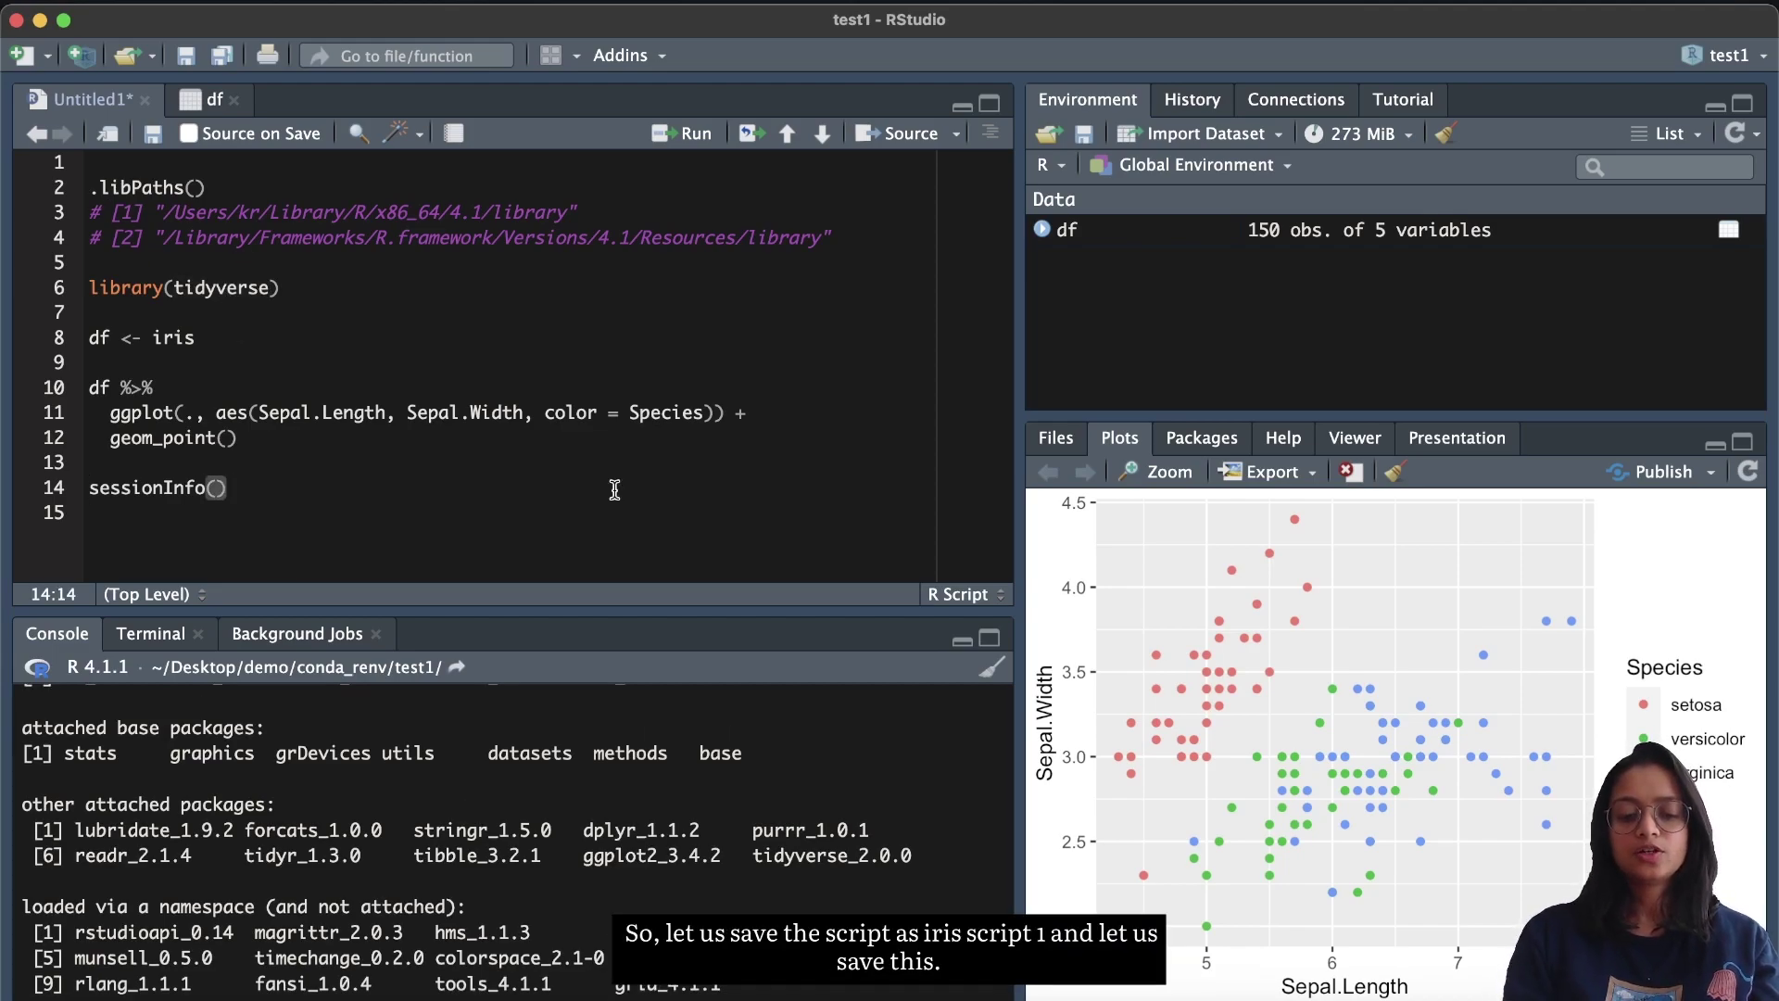
Step: Save the script as iris_script1.R in the test1 project folder
key(super+s)
text(ir)
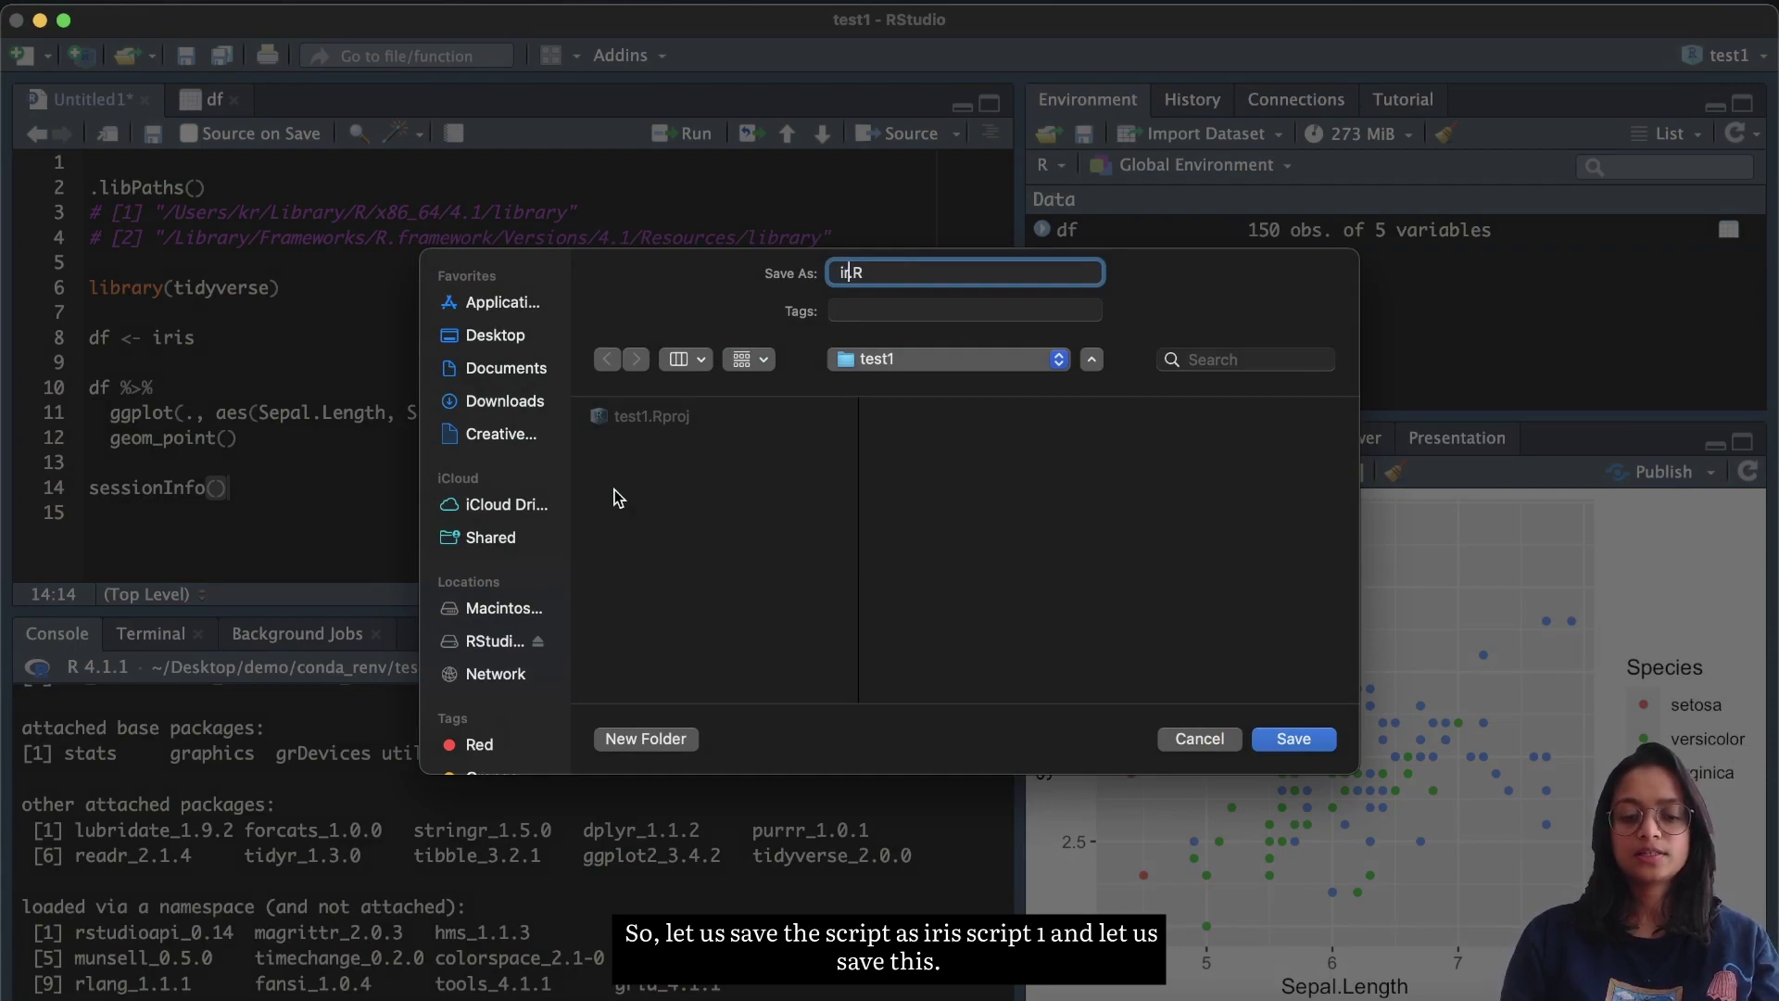
text(is_script1)
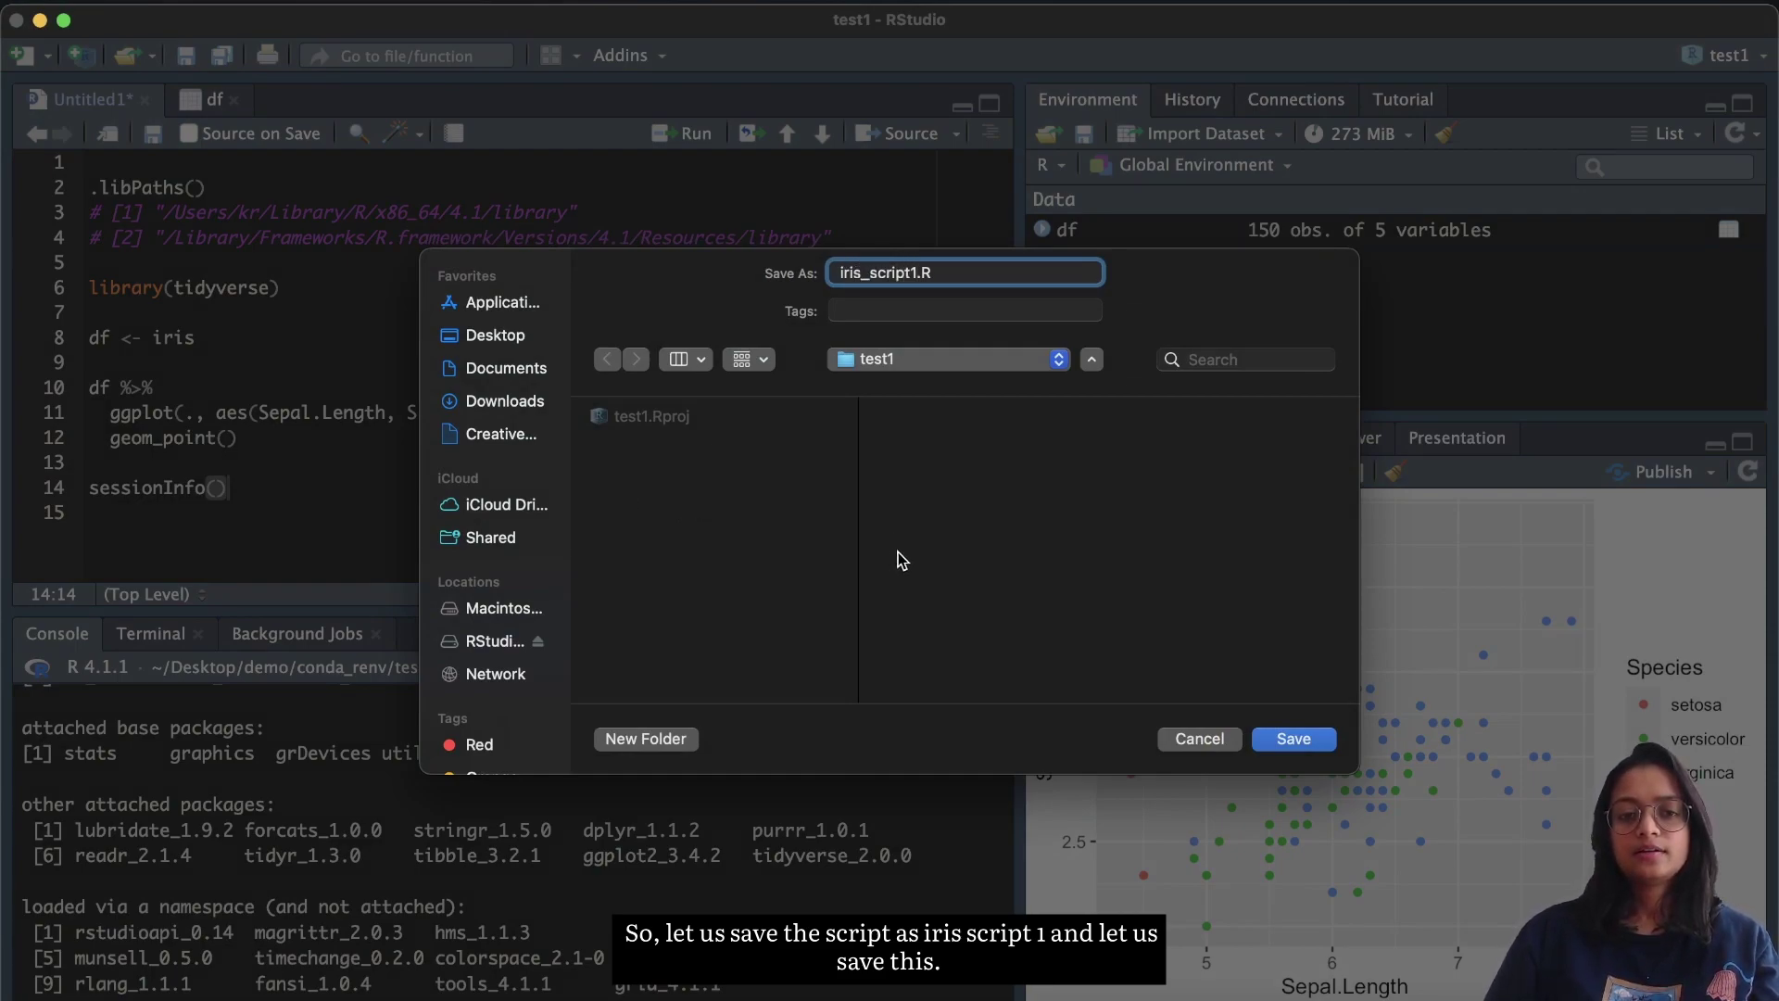
click(1316, 738)
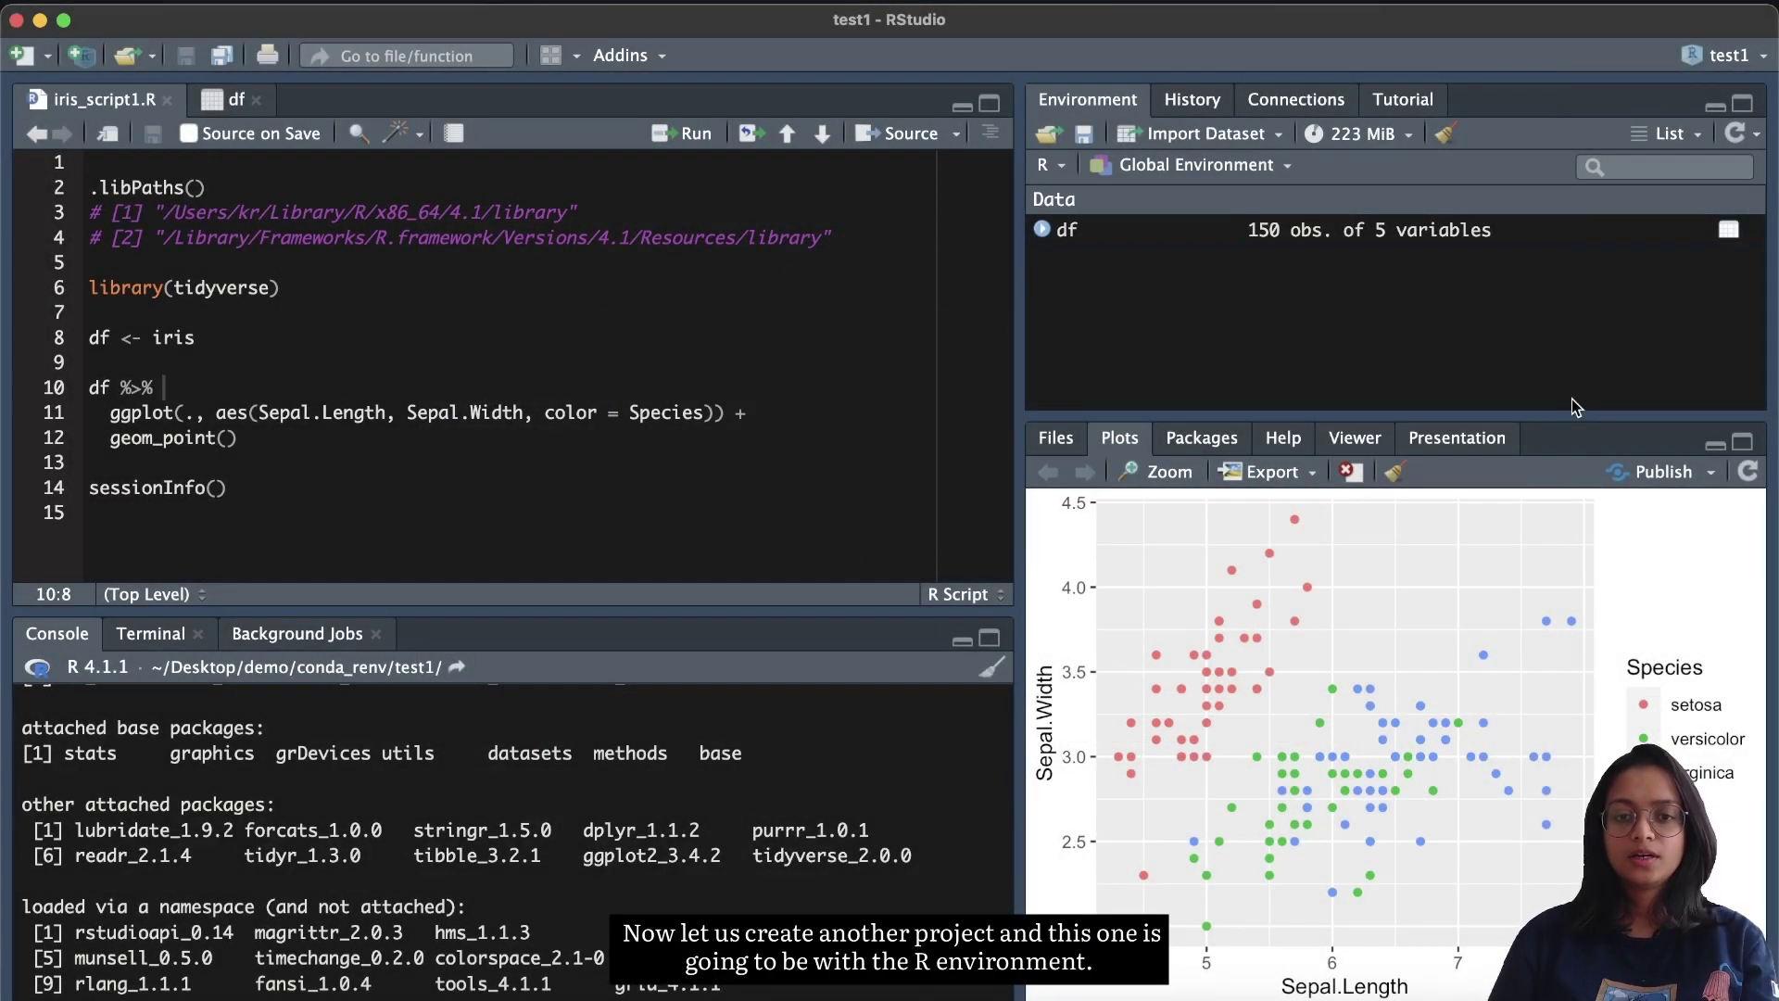
Step: Close the test1 project and save its workspace image
click(1729, 56)
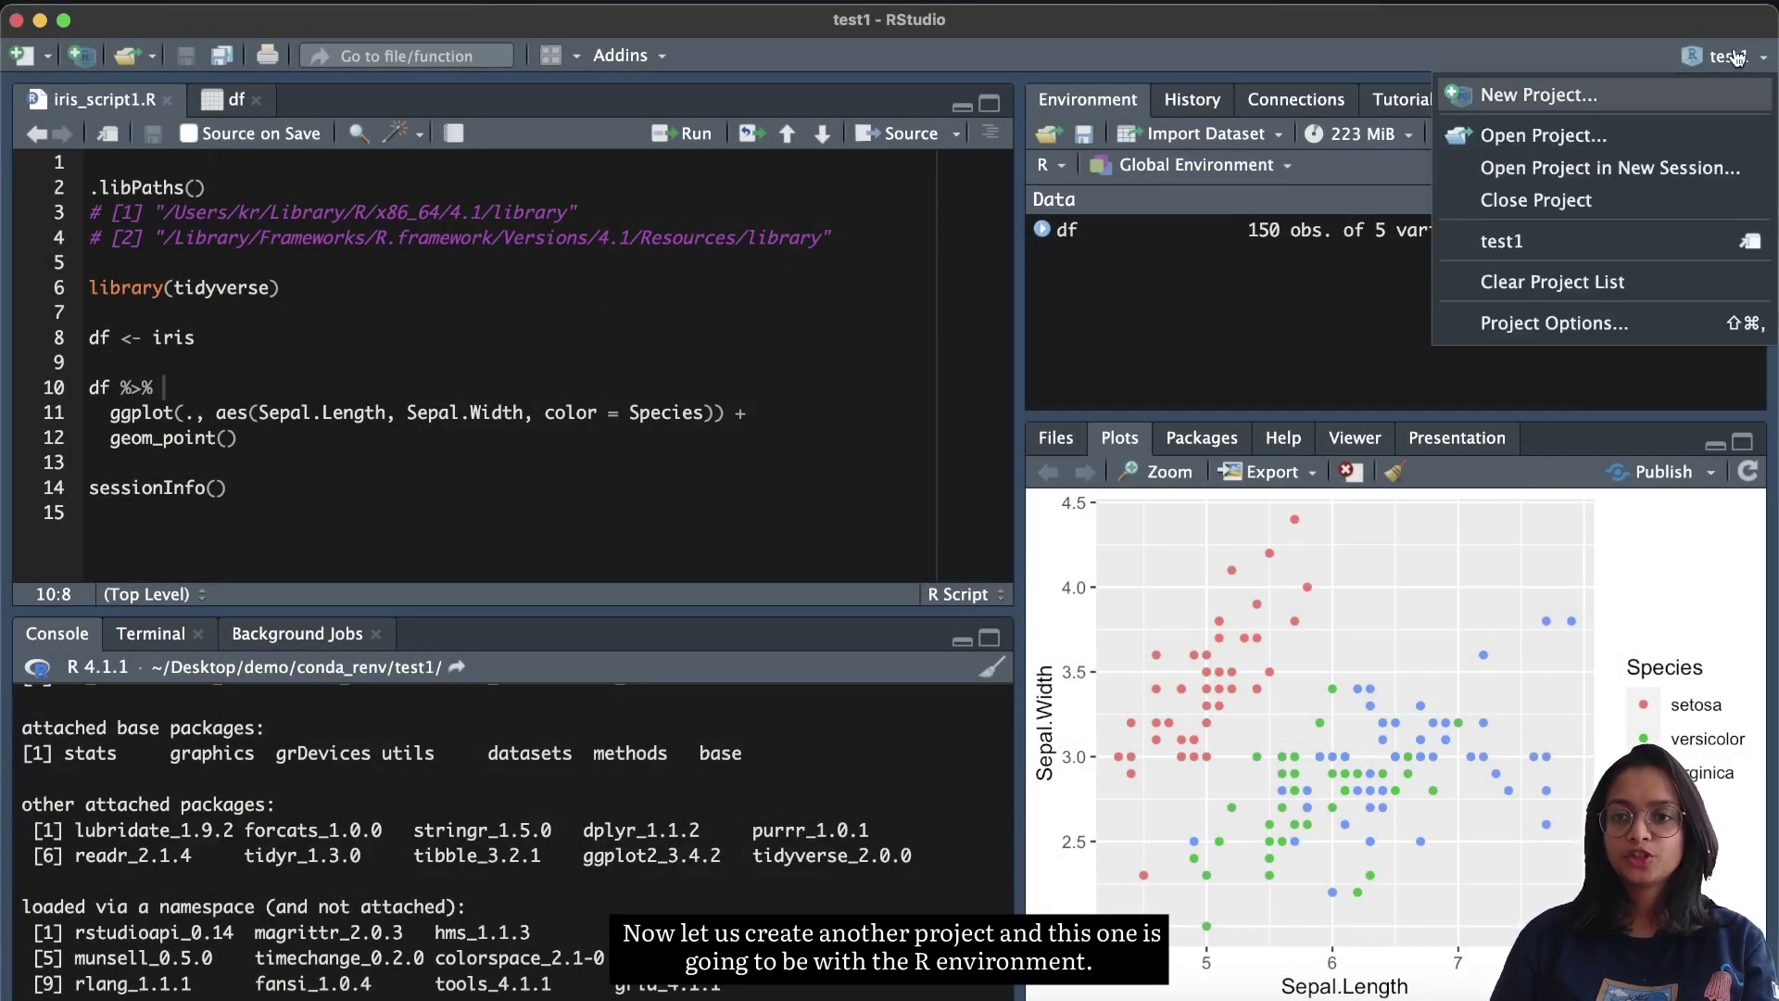
click(1609, 208)
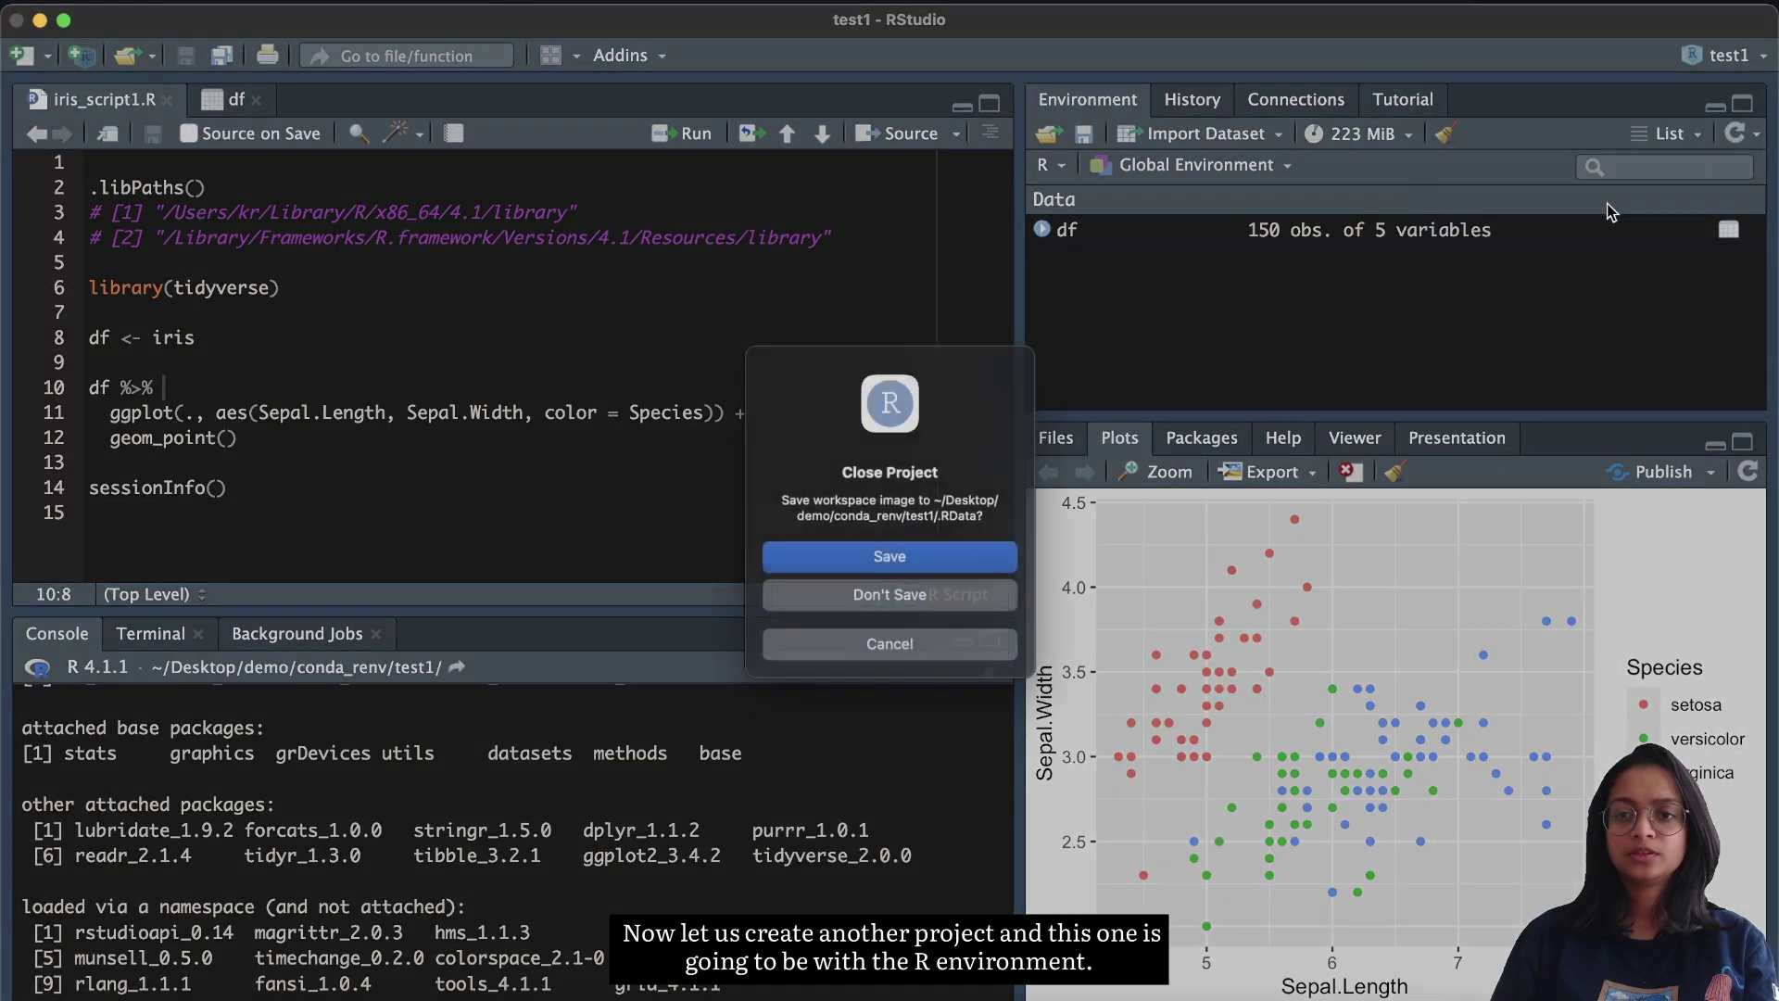
click(906, 561)
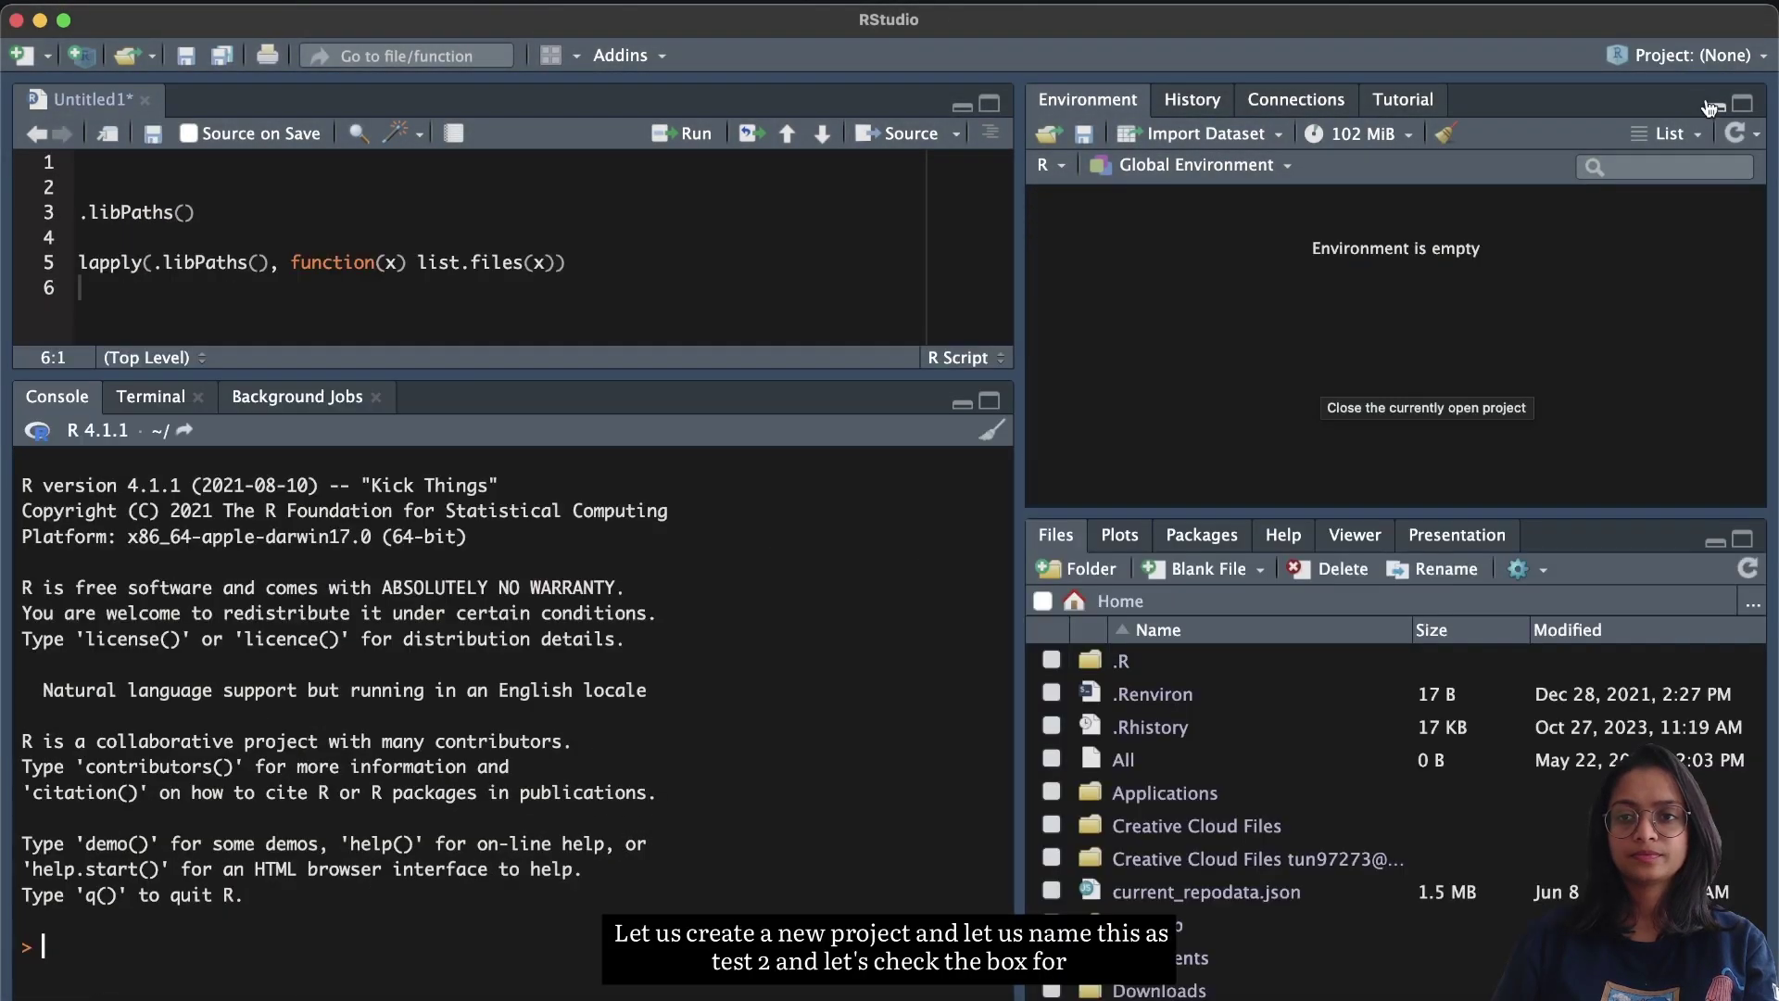
Step: Create a new-directory project named test2 inside the conda_renv folder, with renv enabled for the project
click(1694, 58)
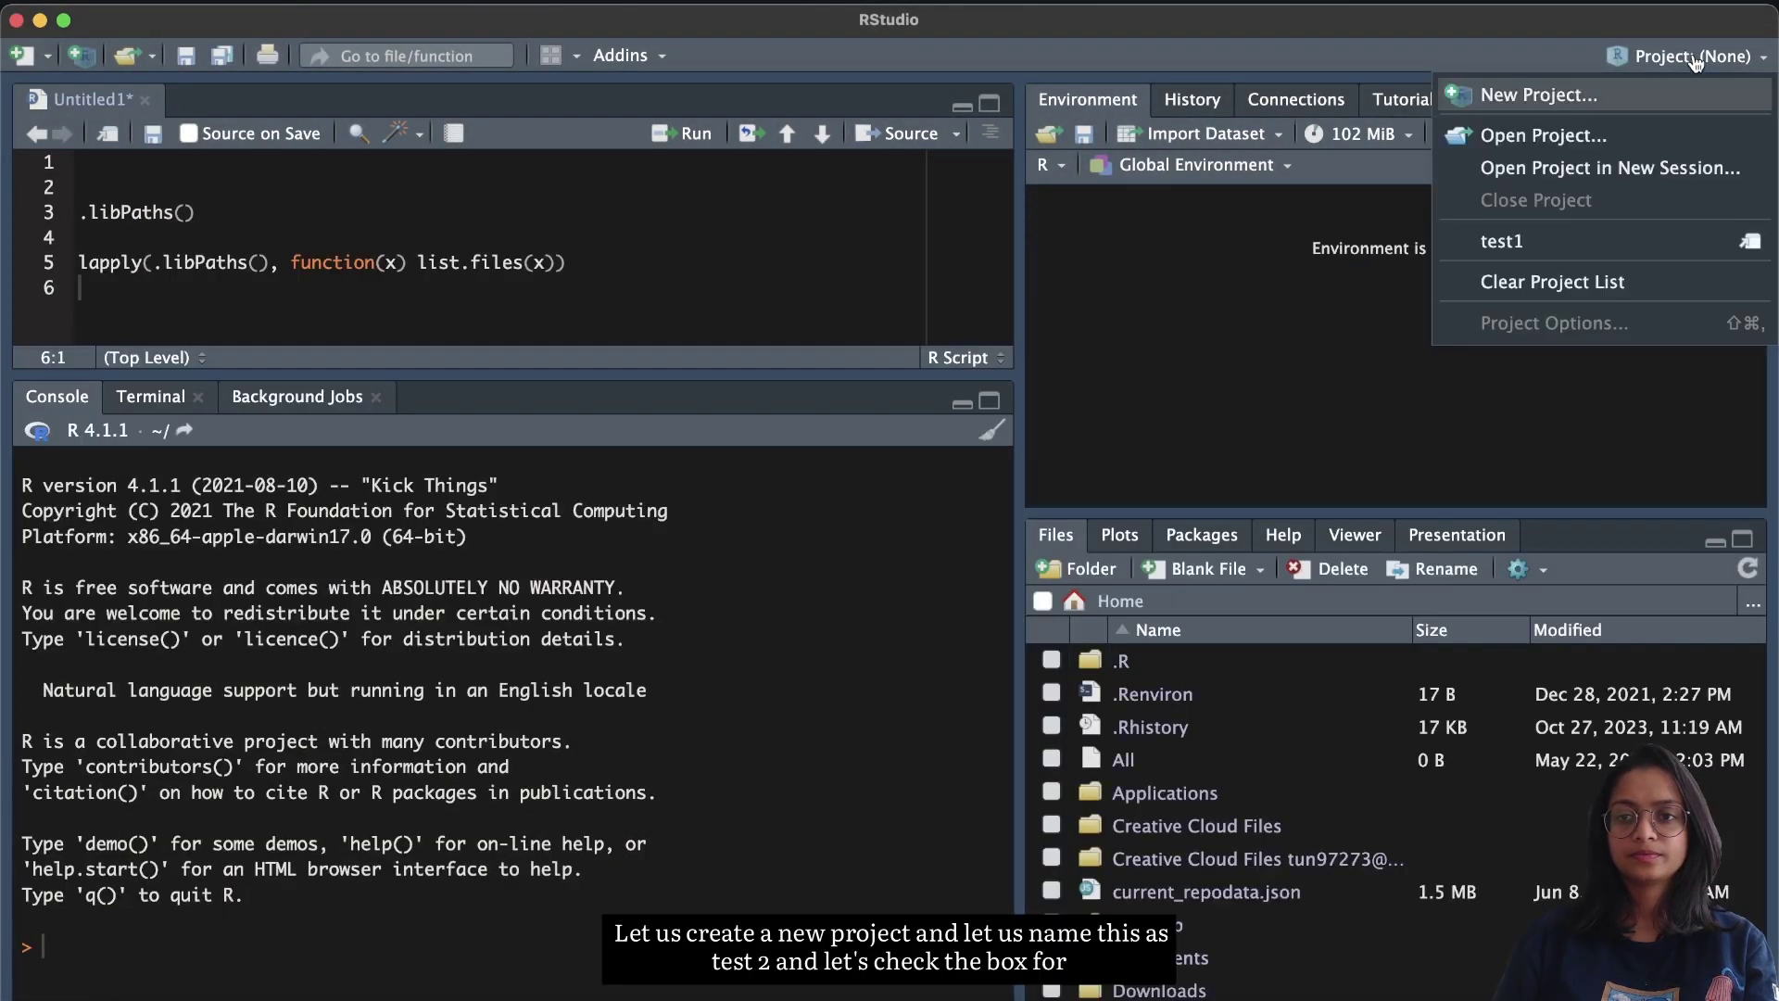
click(1606, 98)
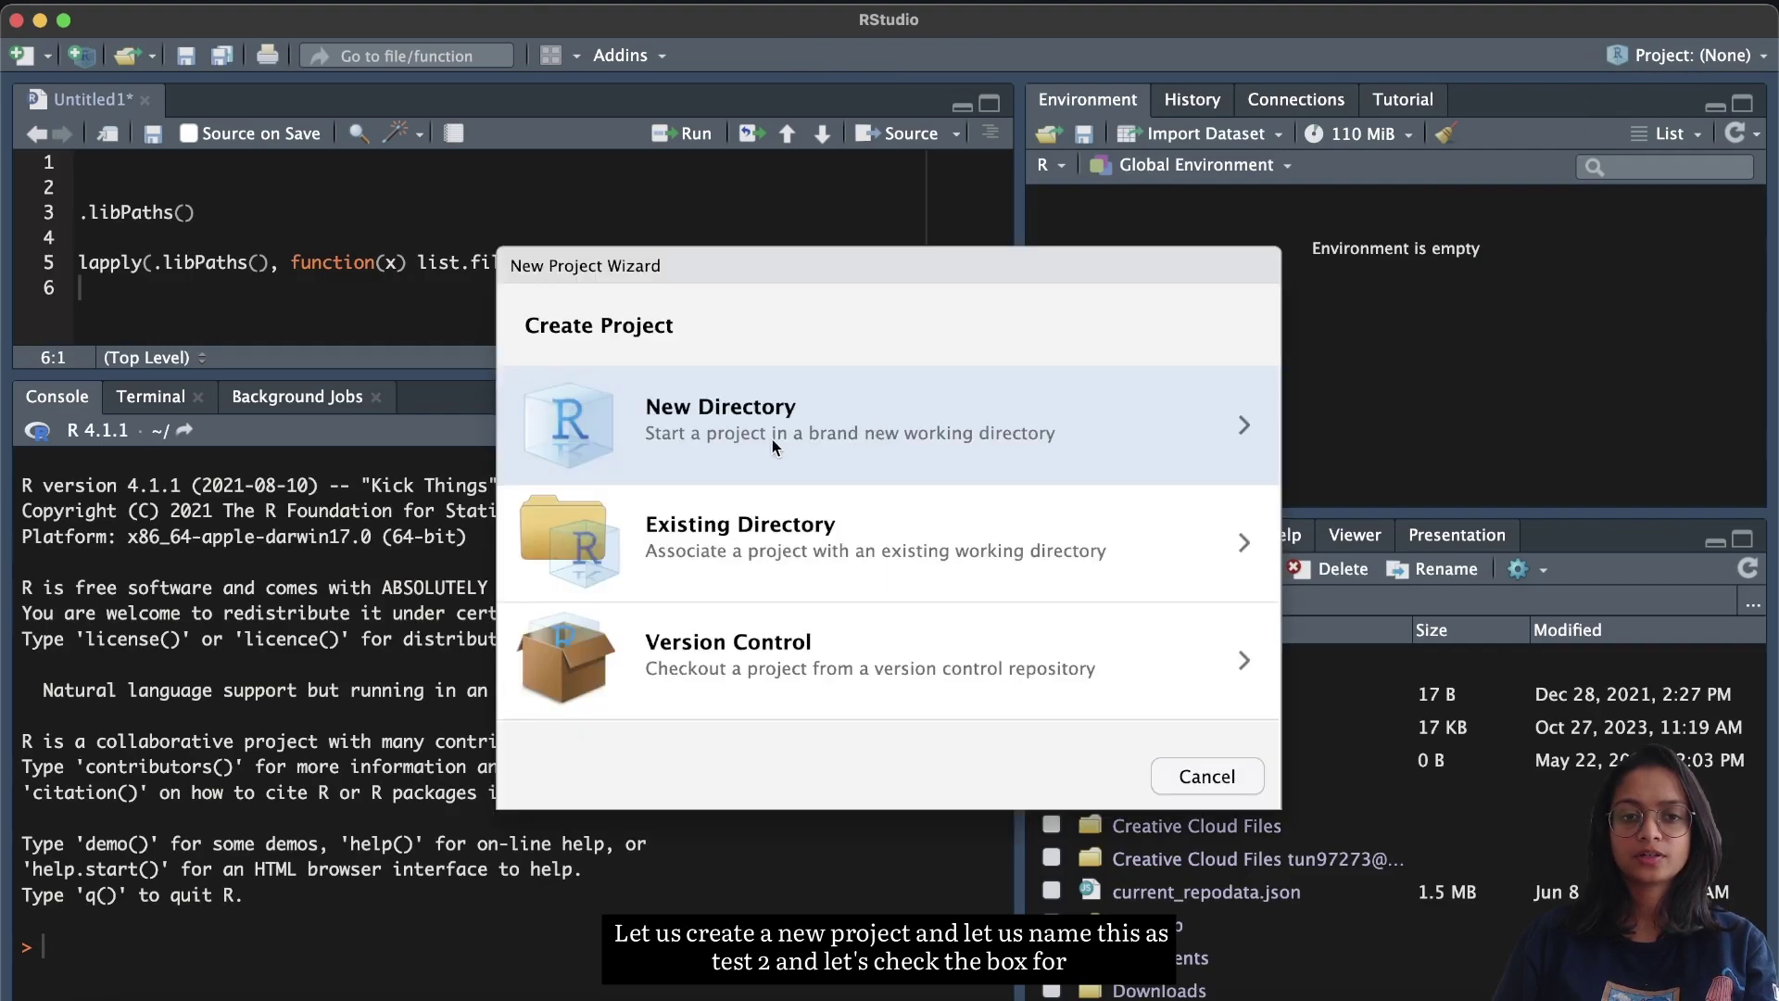
click(771, 438)
click(709, 400)
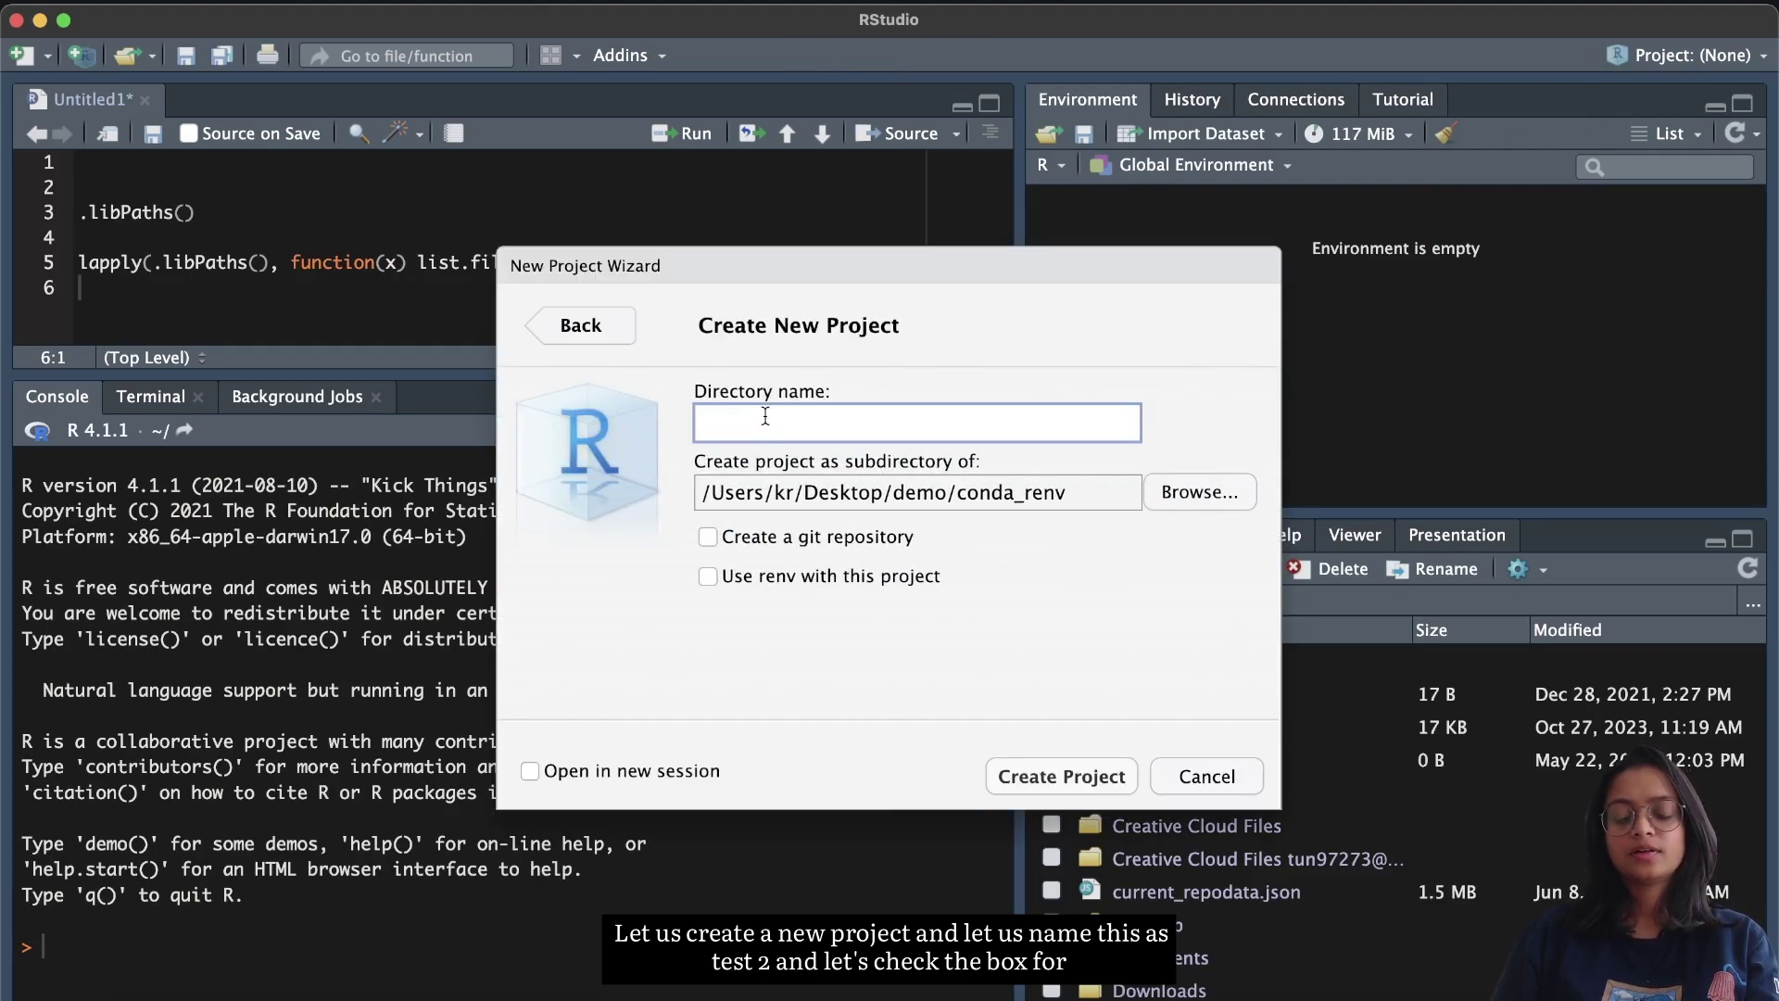
text(test2)
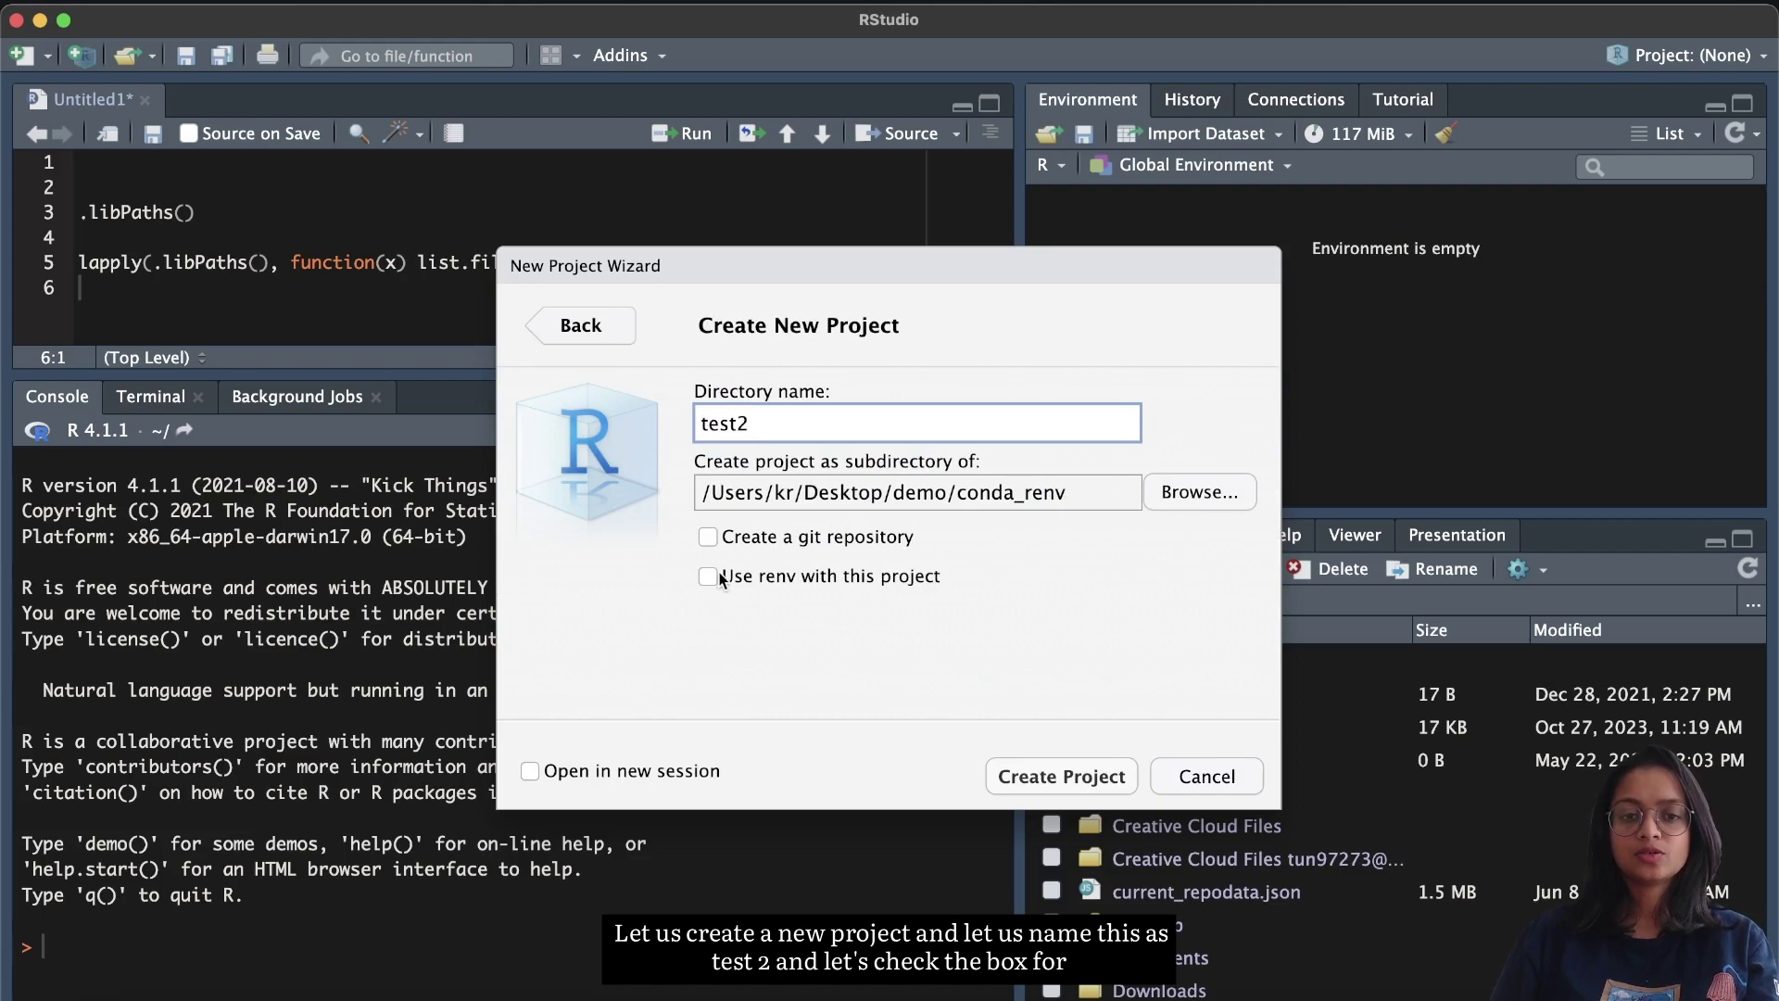
click(710, 577)
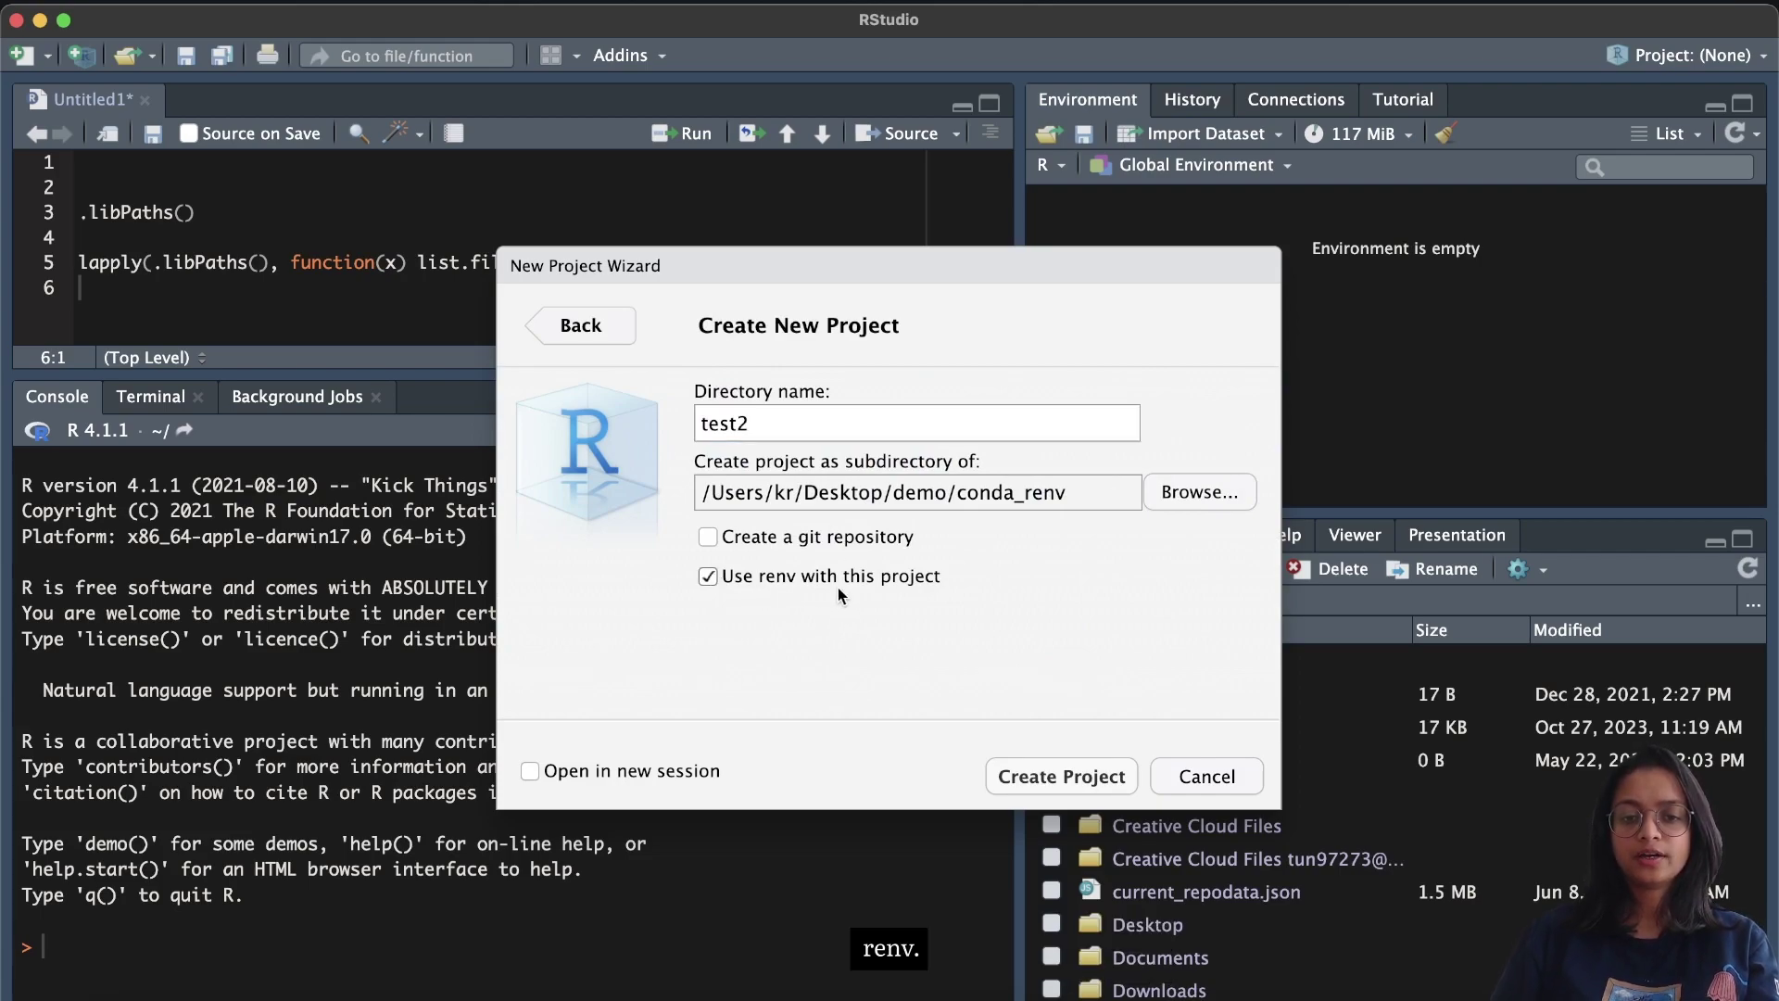
click(1060, 771)
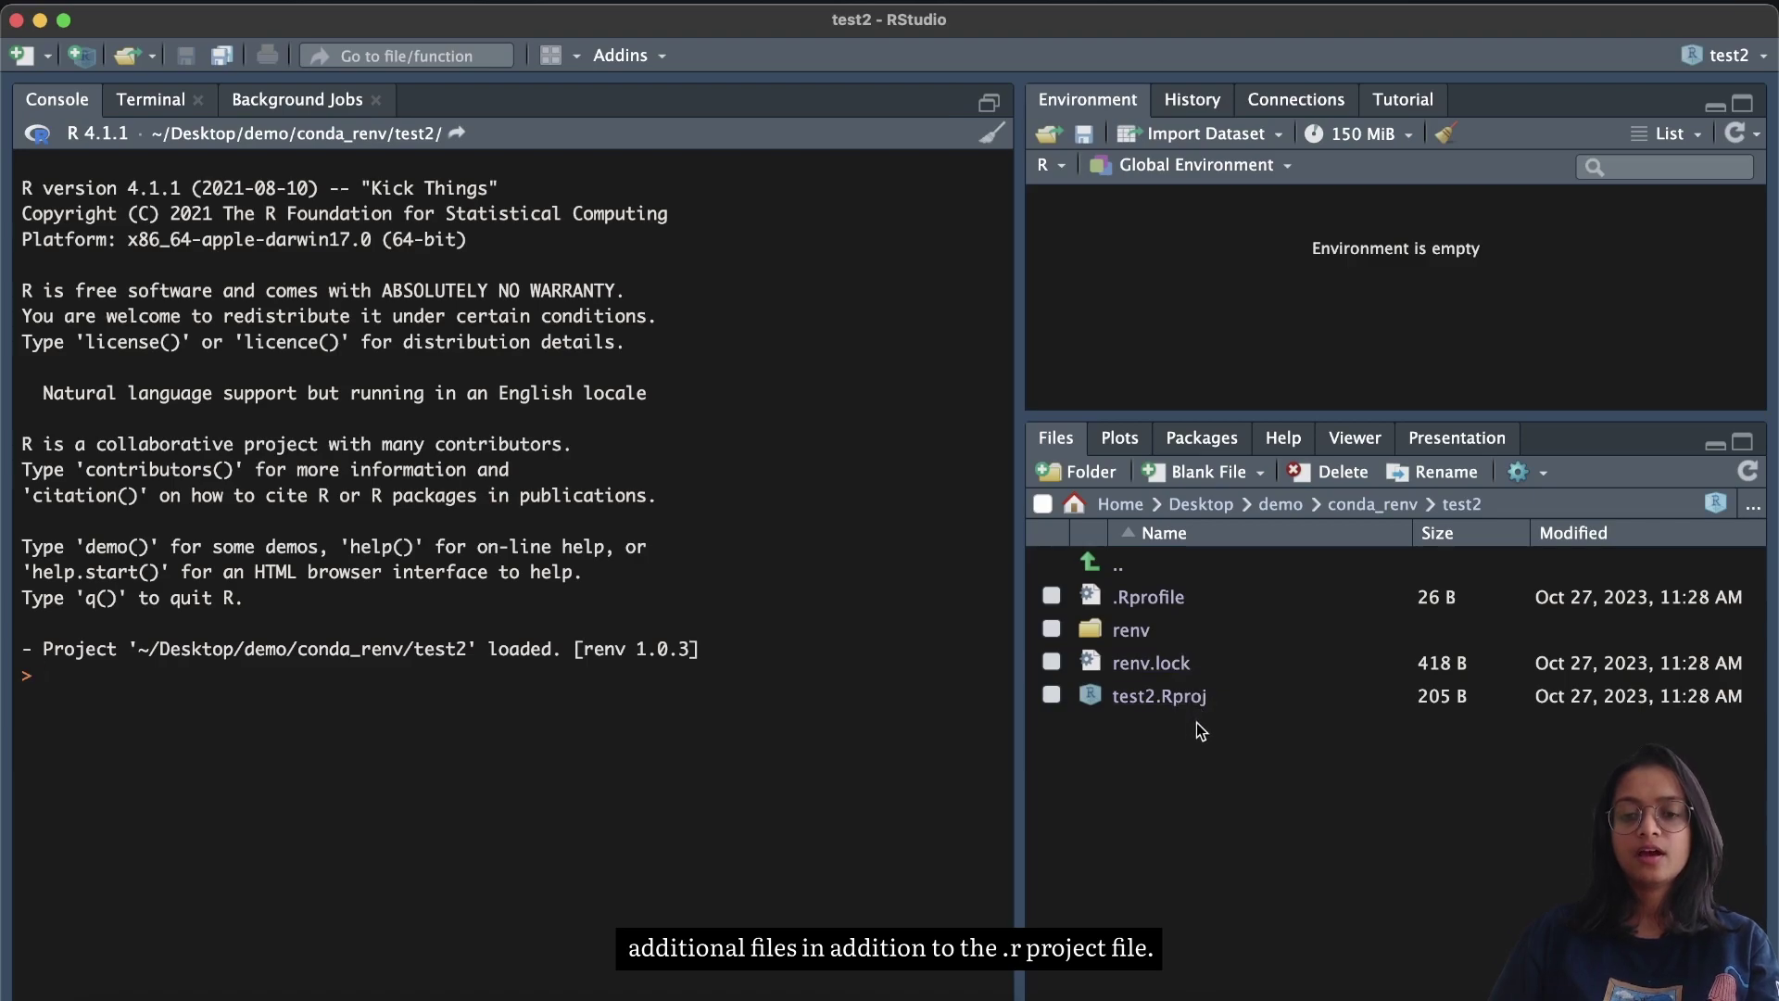
Step: Look at the contents of the parent conda_renv folder and return to the test2 folder
click(1120, 567)
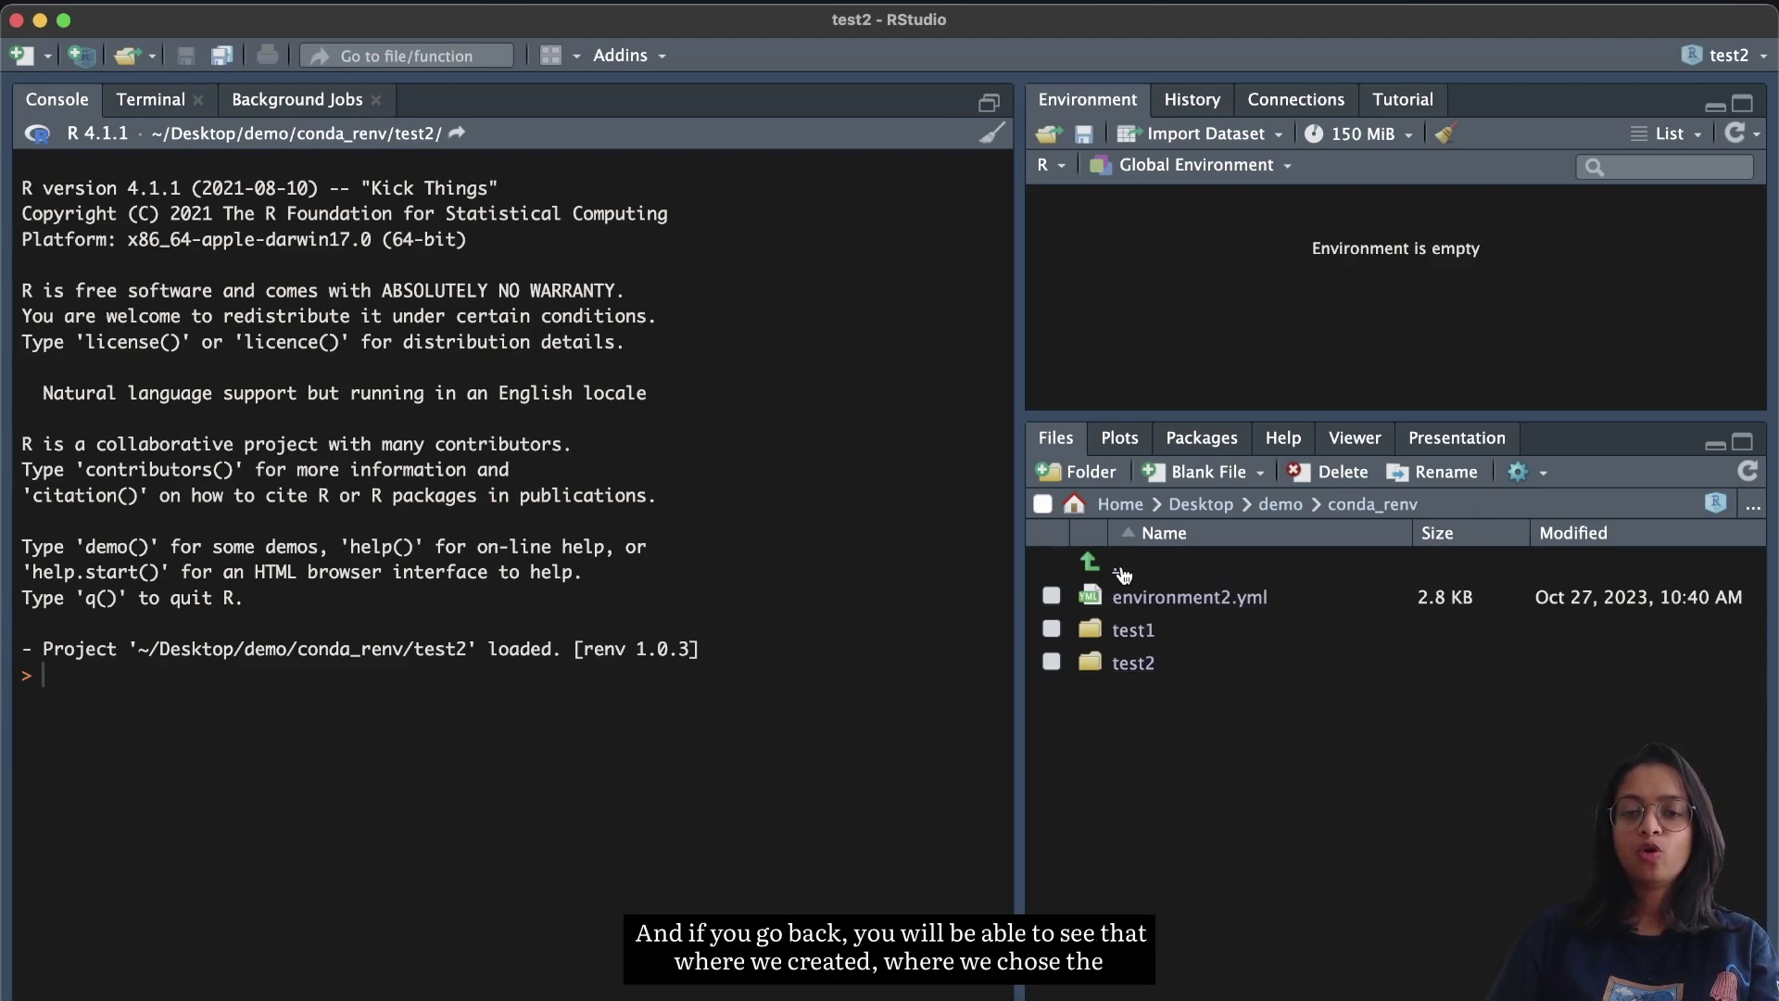
click(1143, 666)
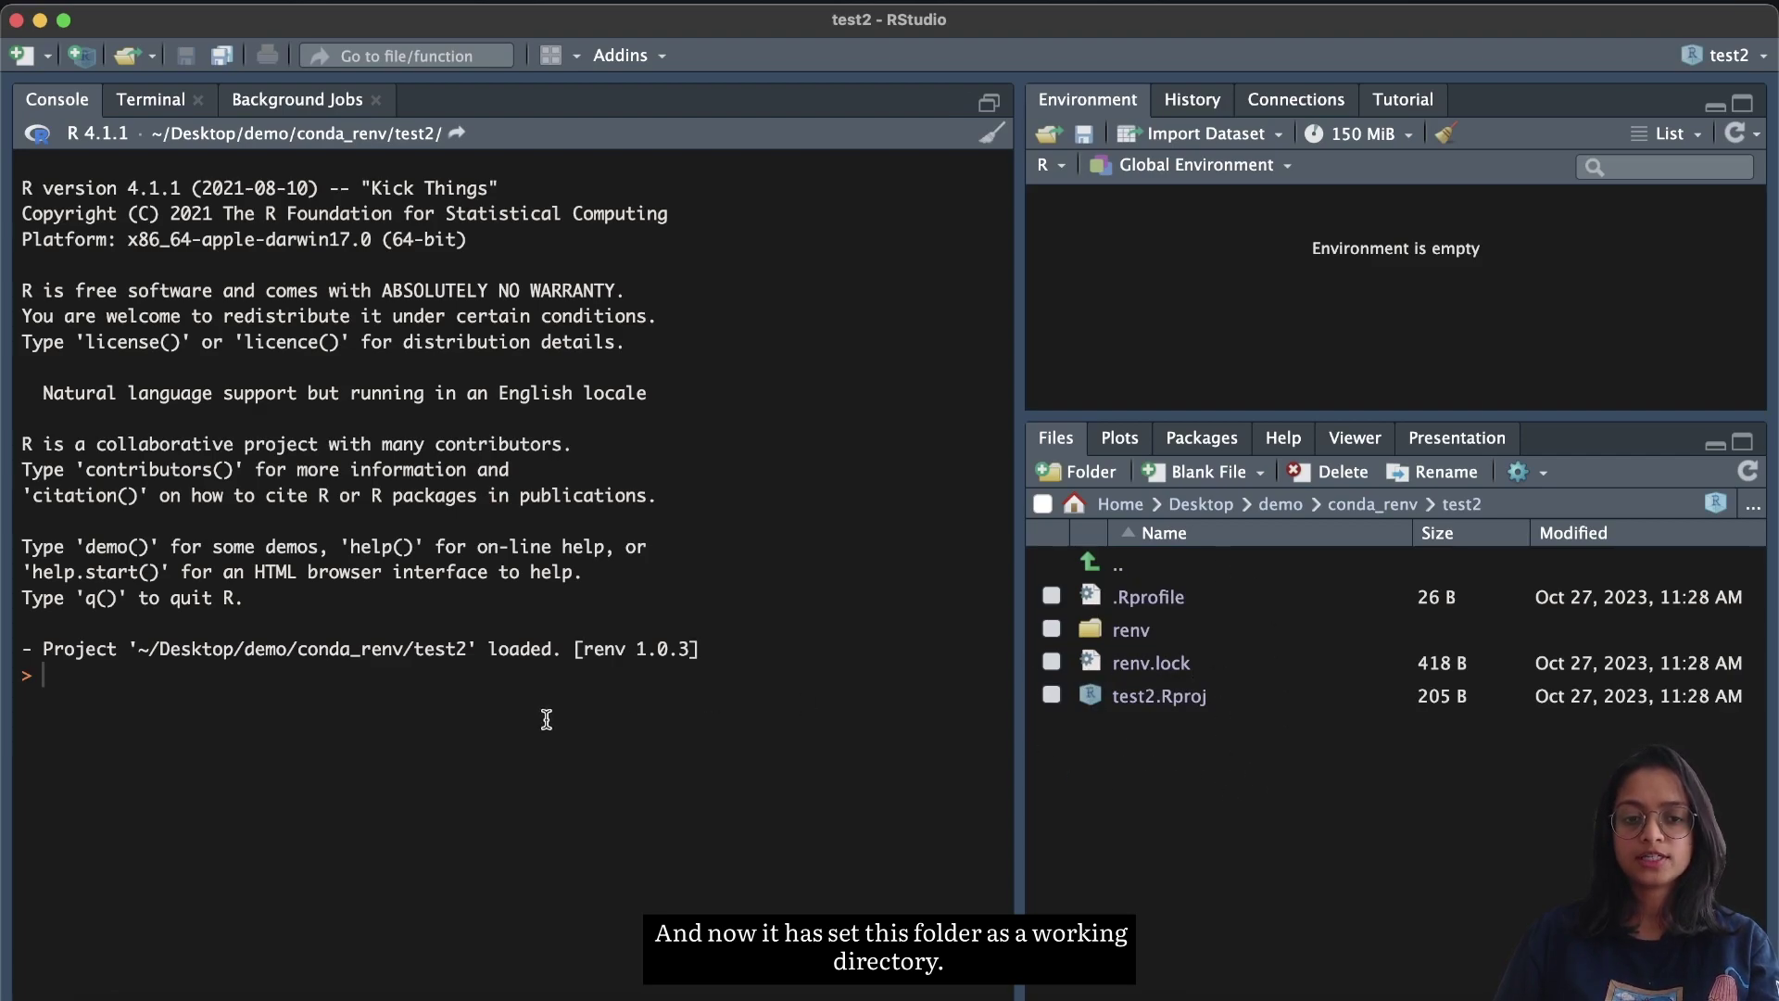
Step: Create a new R script, write ".libPaths()" on line 2 and run it
click(46, 59)
click(75, 97)
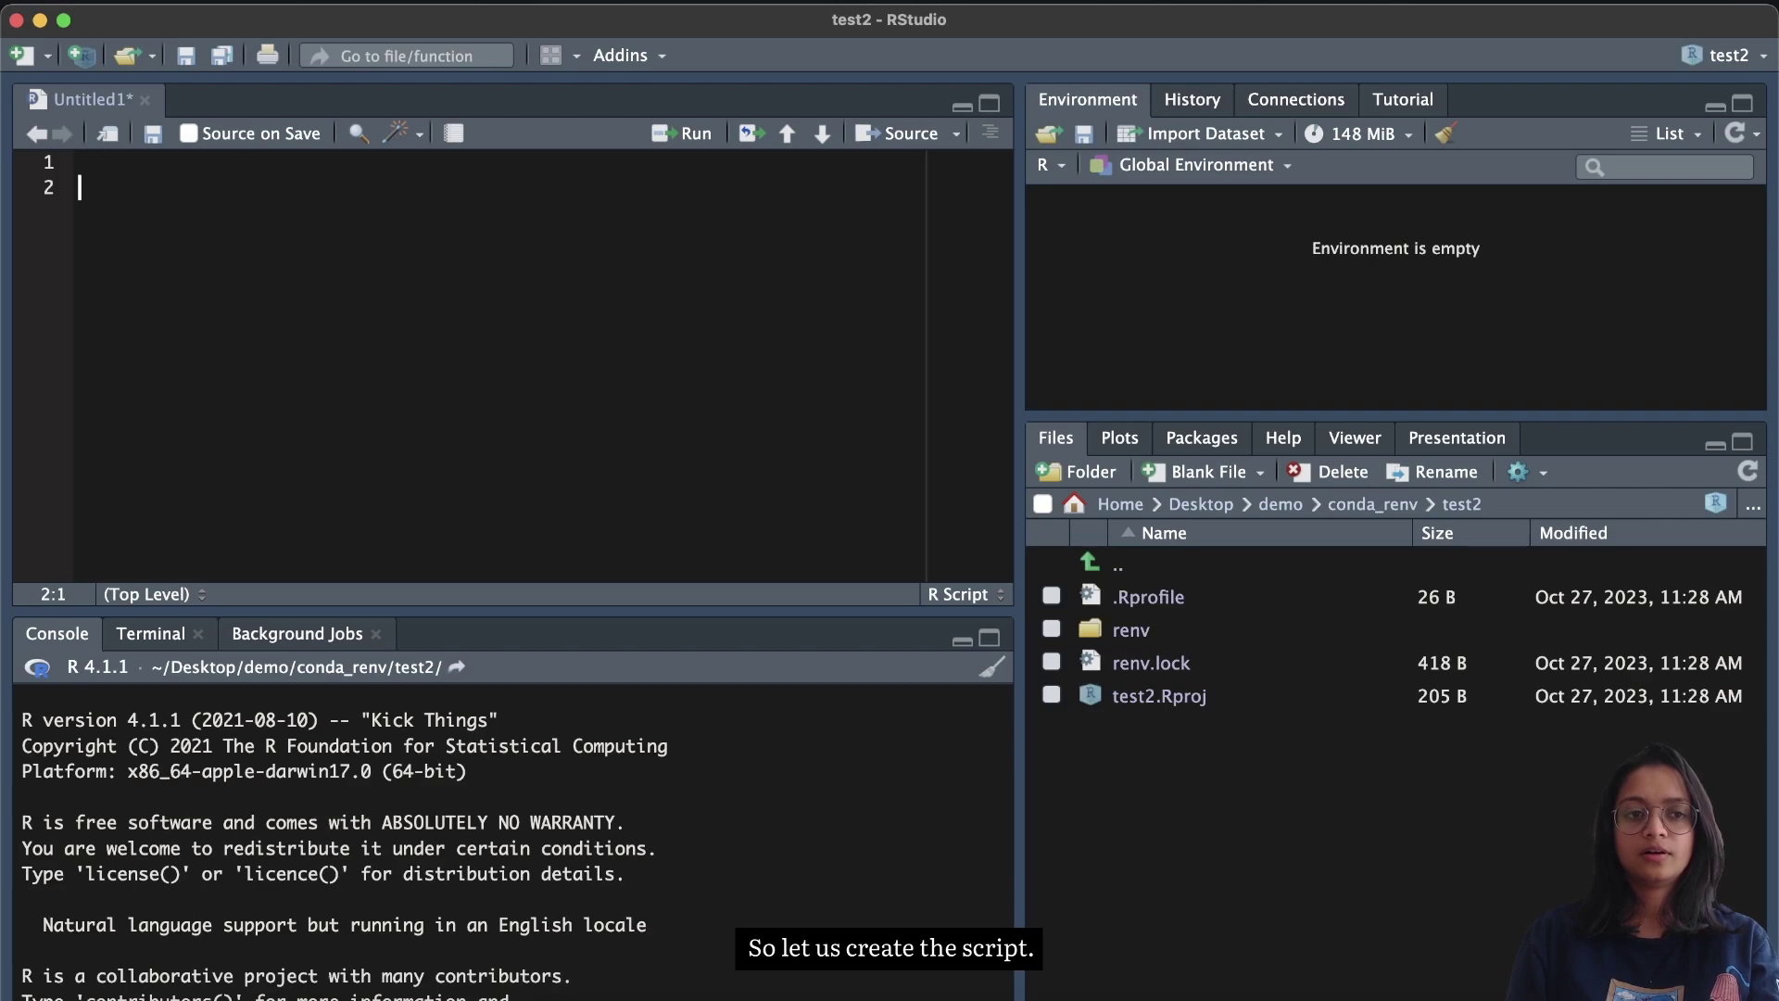
text(.li)
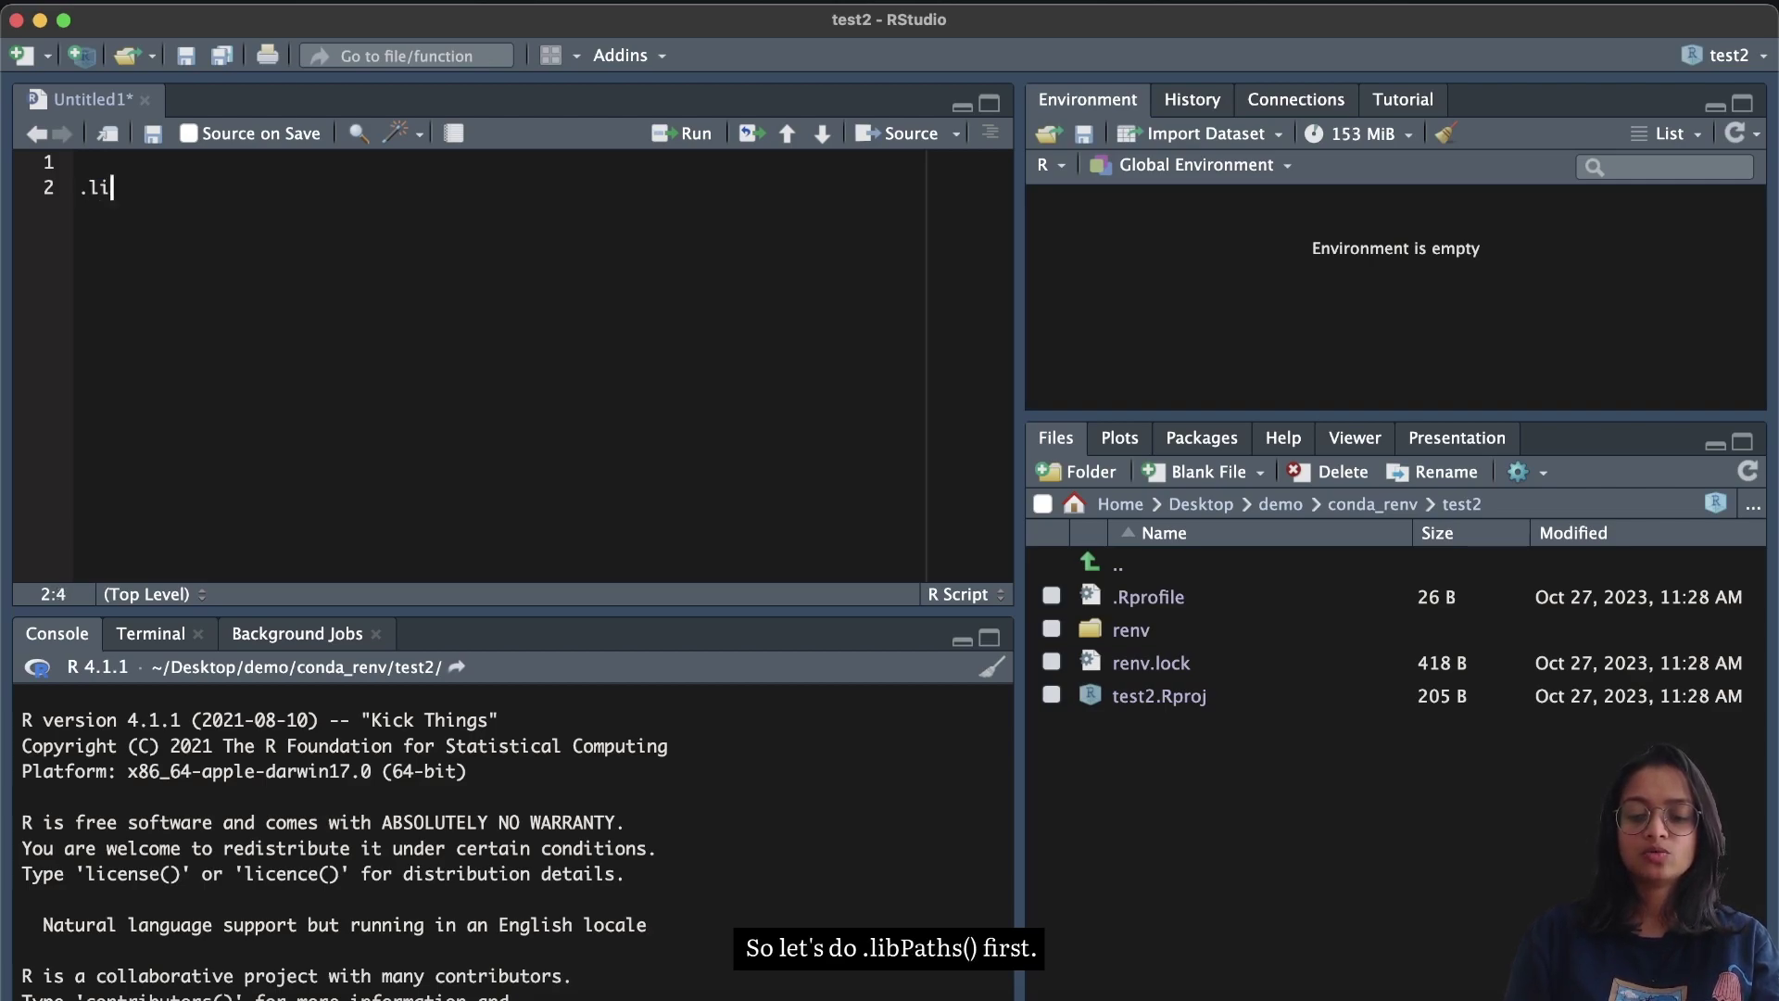
text(bPaths()
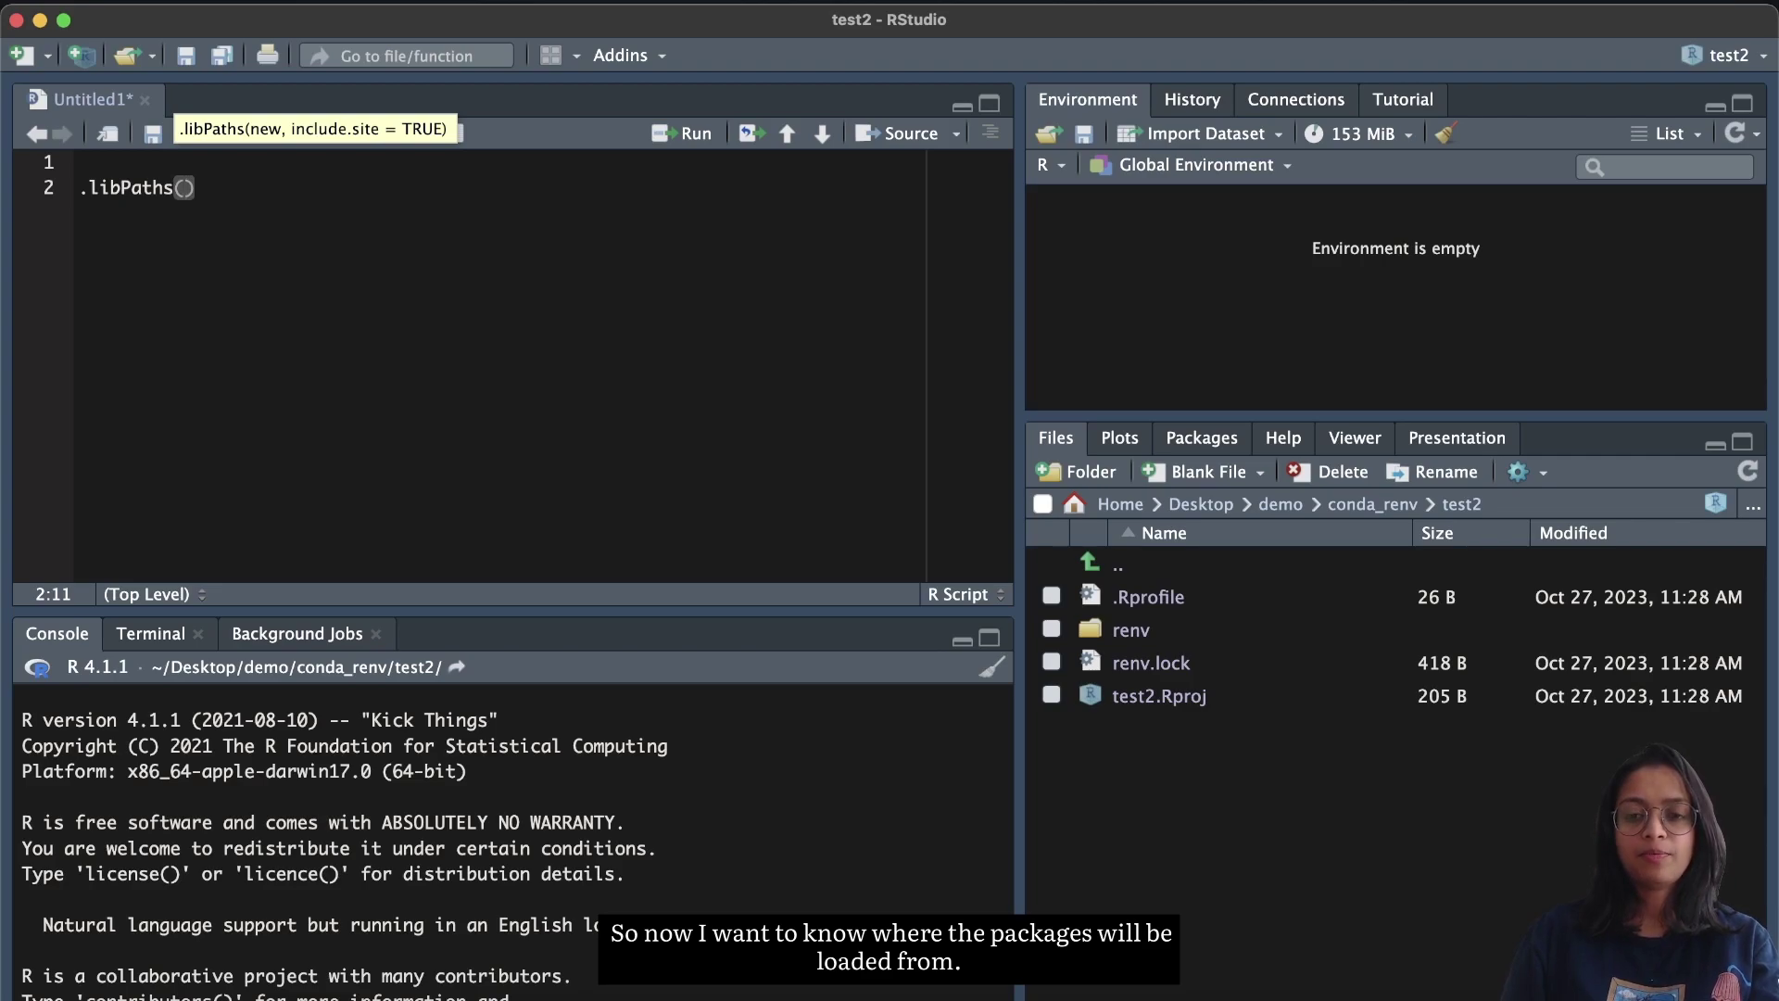
key(super+Return)
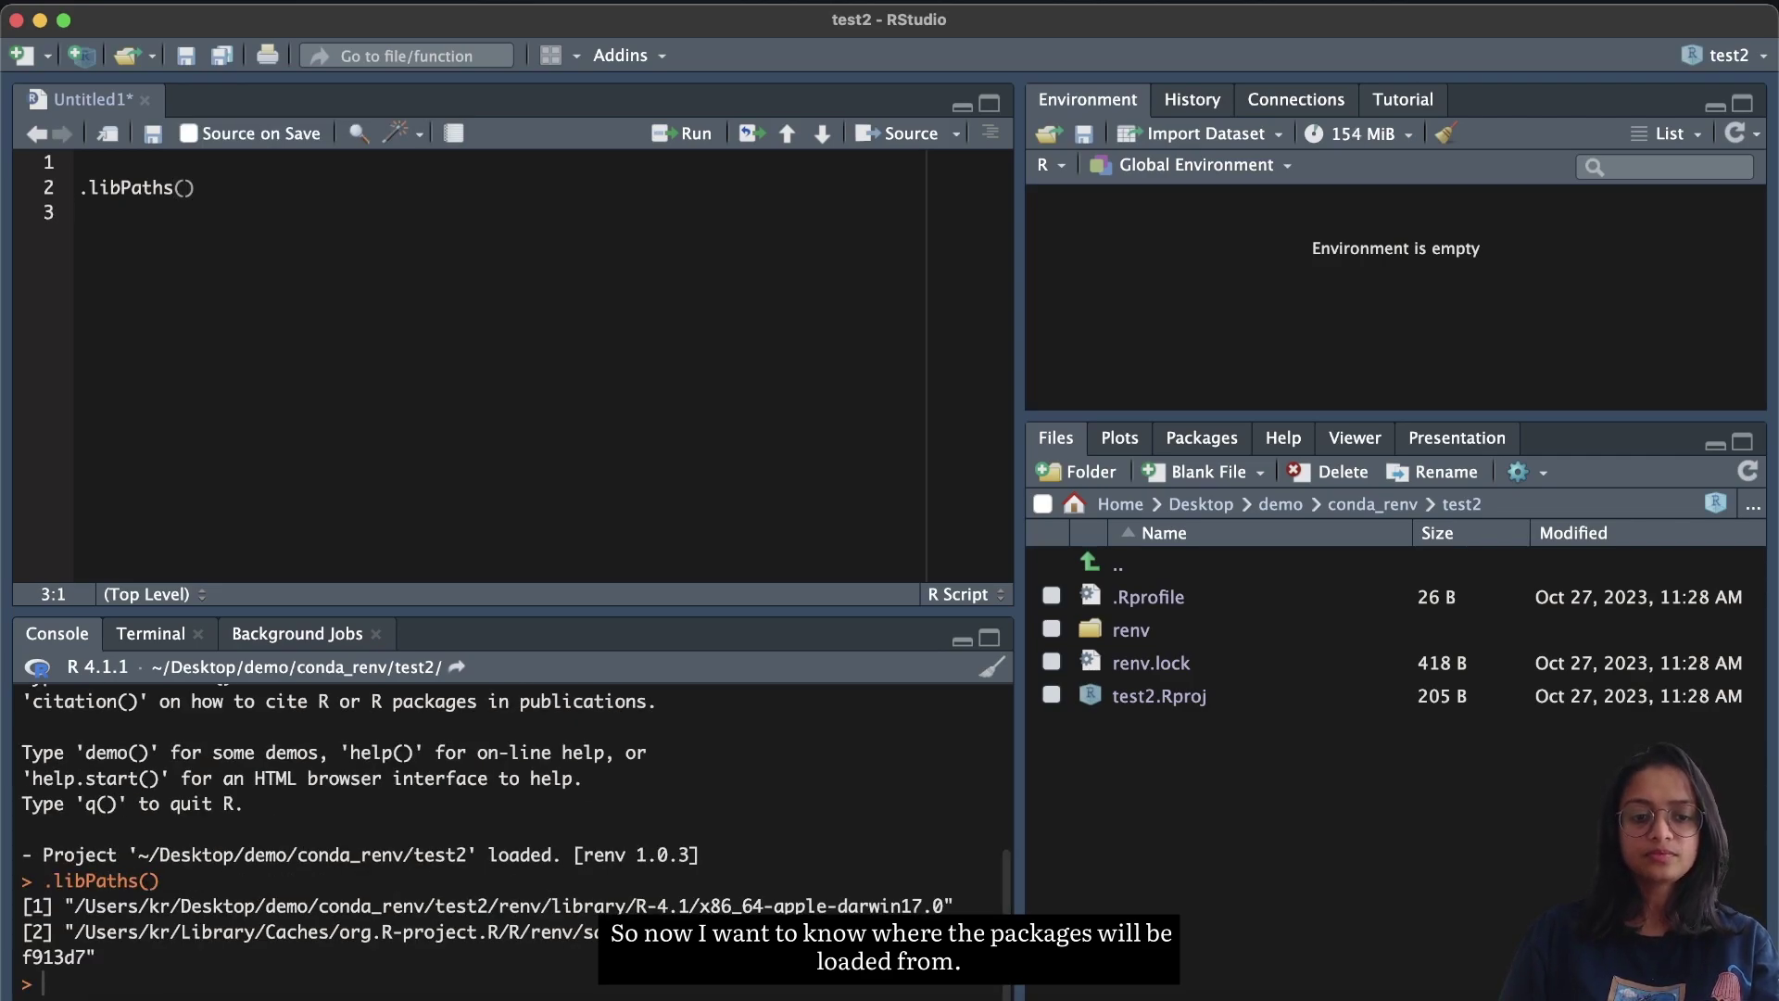
Step: Copy the two printed library paths into the script below .libPaths(), widen the editor area and comment both lines out
drag(121, 955, 21, 906)
key(super+c)
click(119, 213)
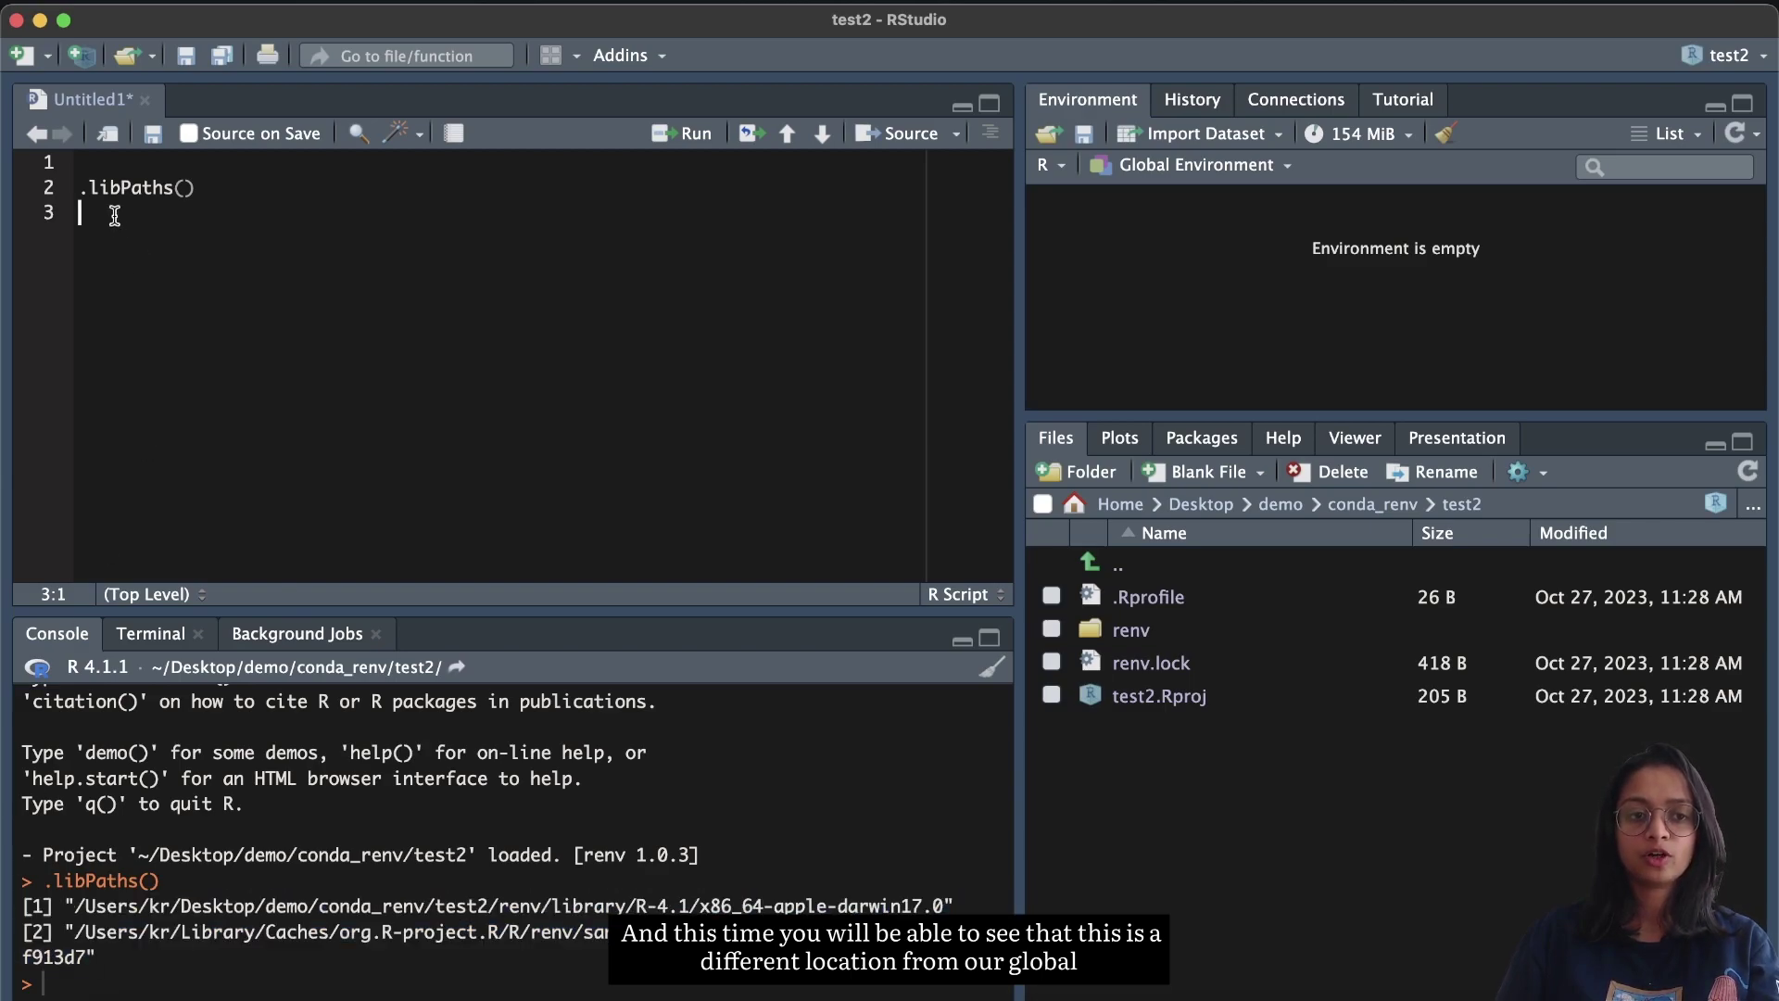
key(super+v)
scroll(172, 279, left, 3)
scroll(123, 278, right, 3)
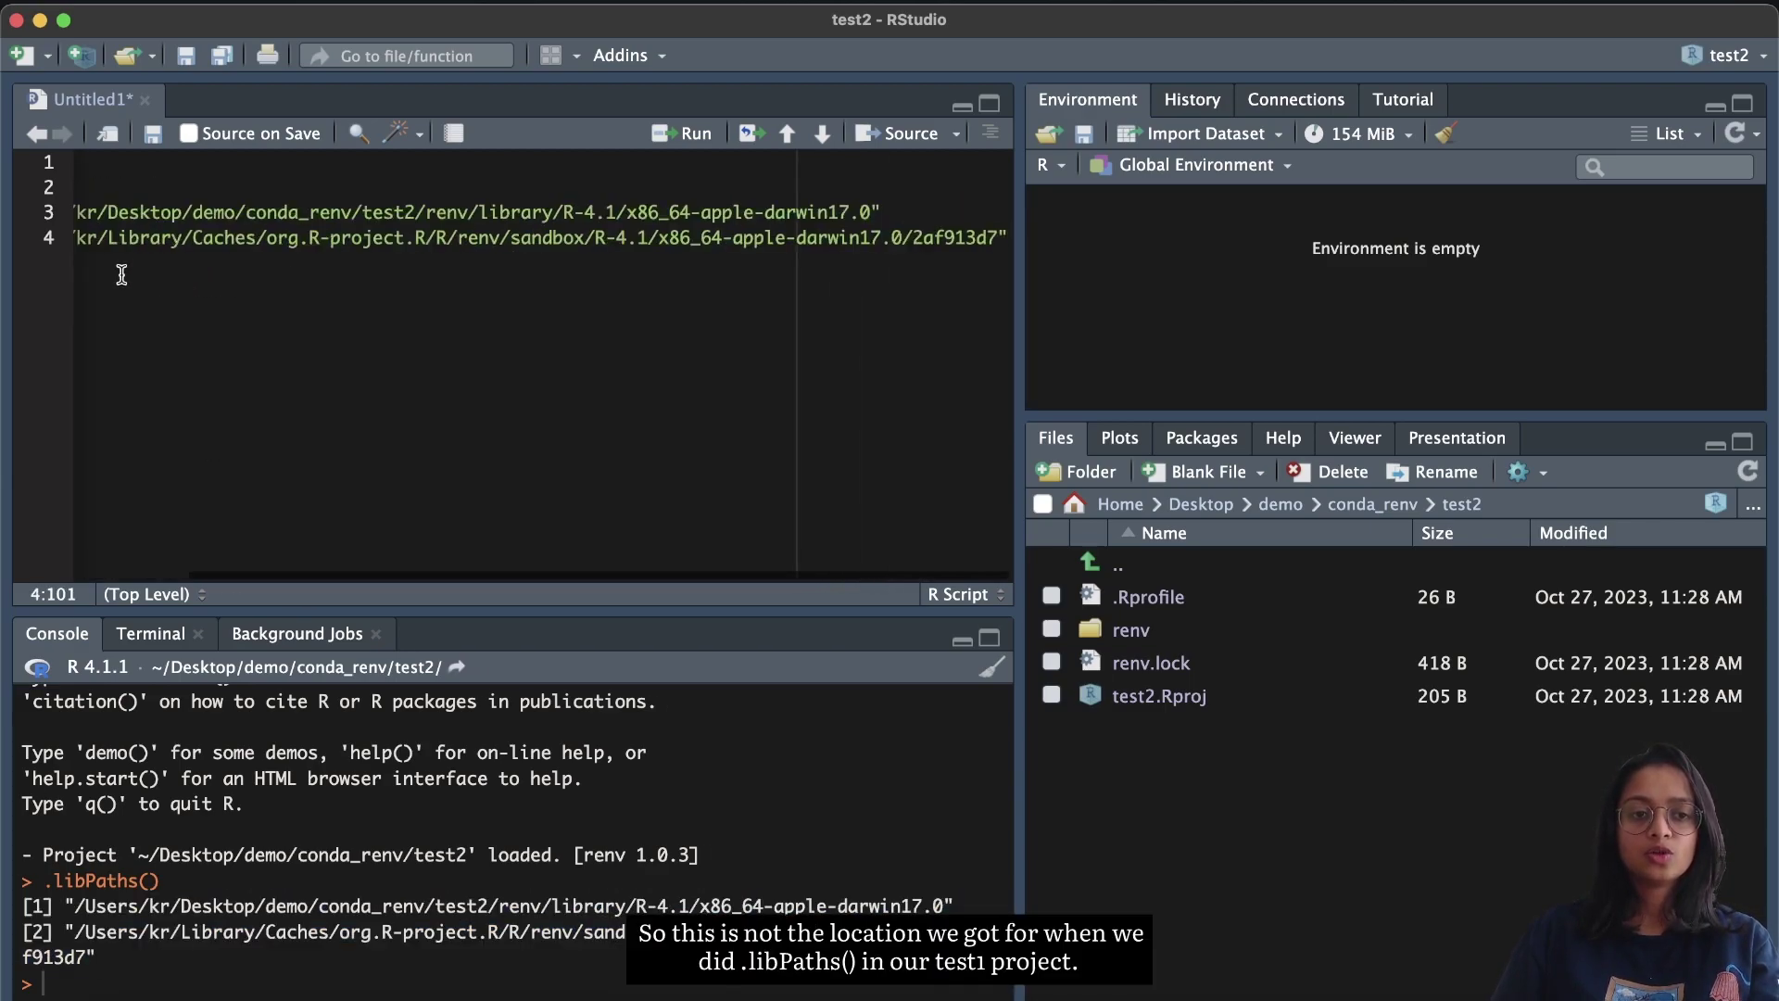
shift+click(108, 238)
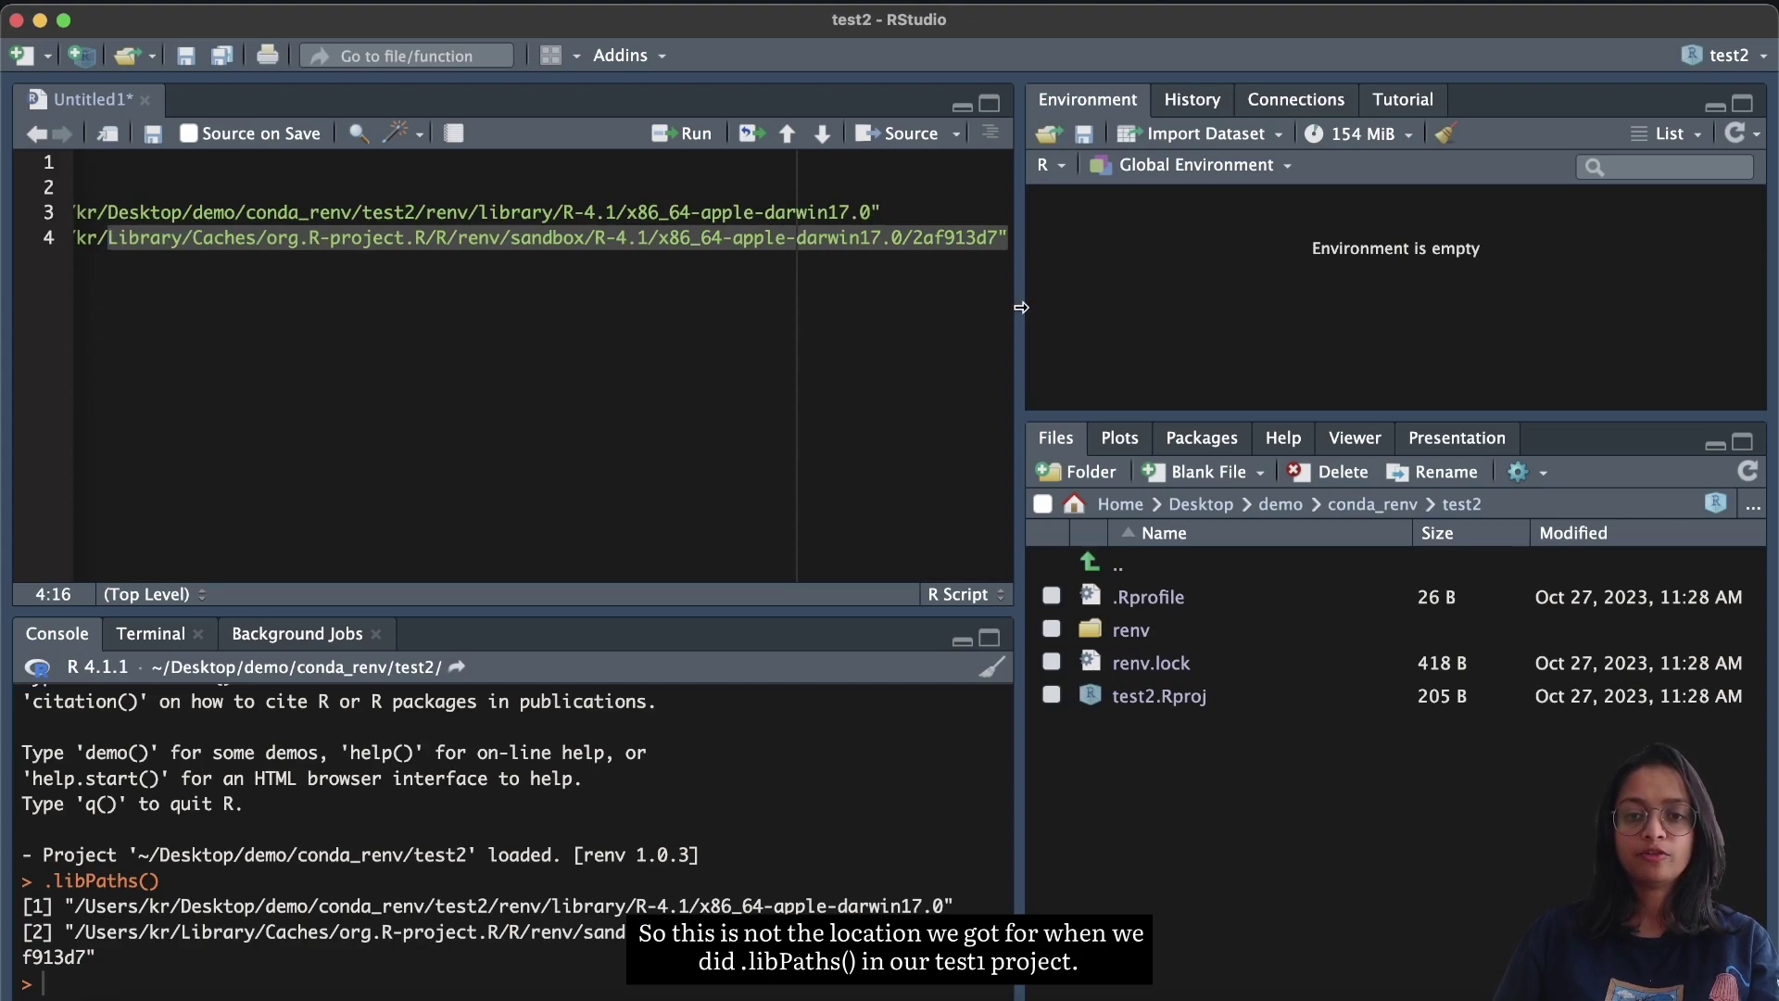
drag(1019, 311, 1320, 285)
drag(1142, 238, 23, 224)
key(super+shift+c)
click(166, 344)
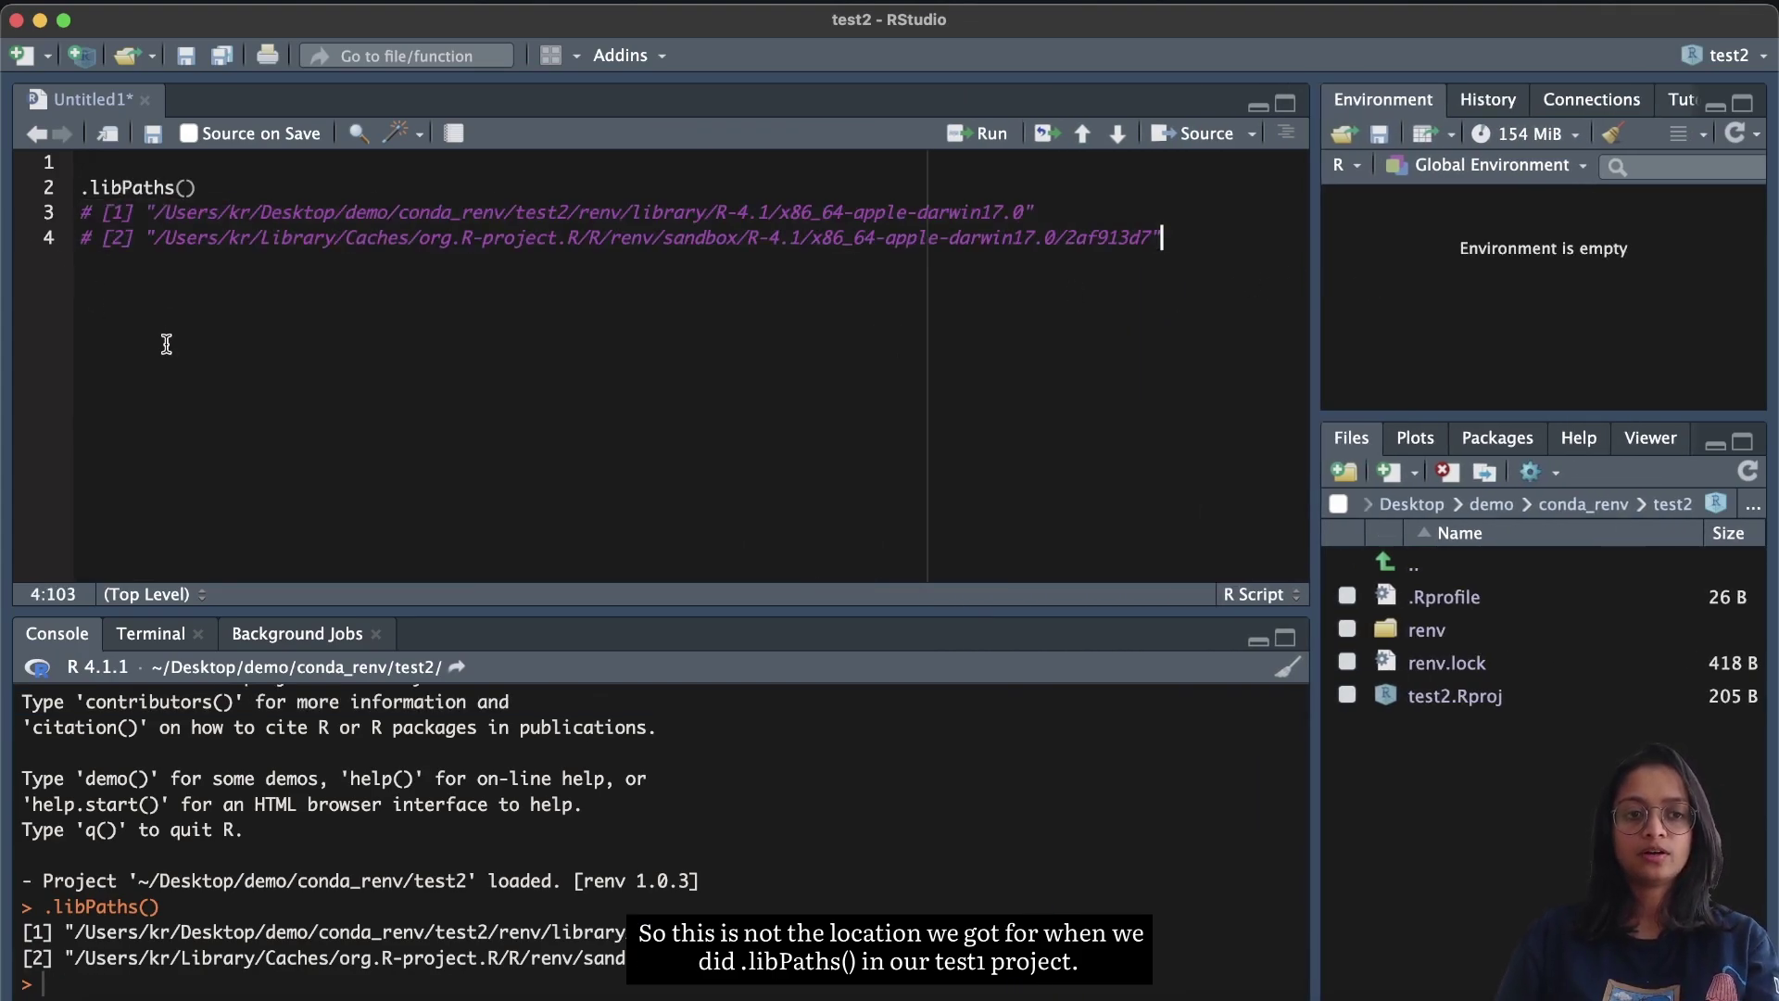
Step: Write "library(tidyverse)" on line 6 of the script and run it
key(Return)
key(Return)
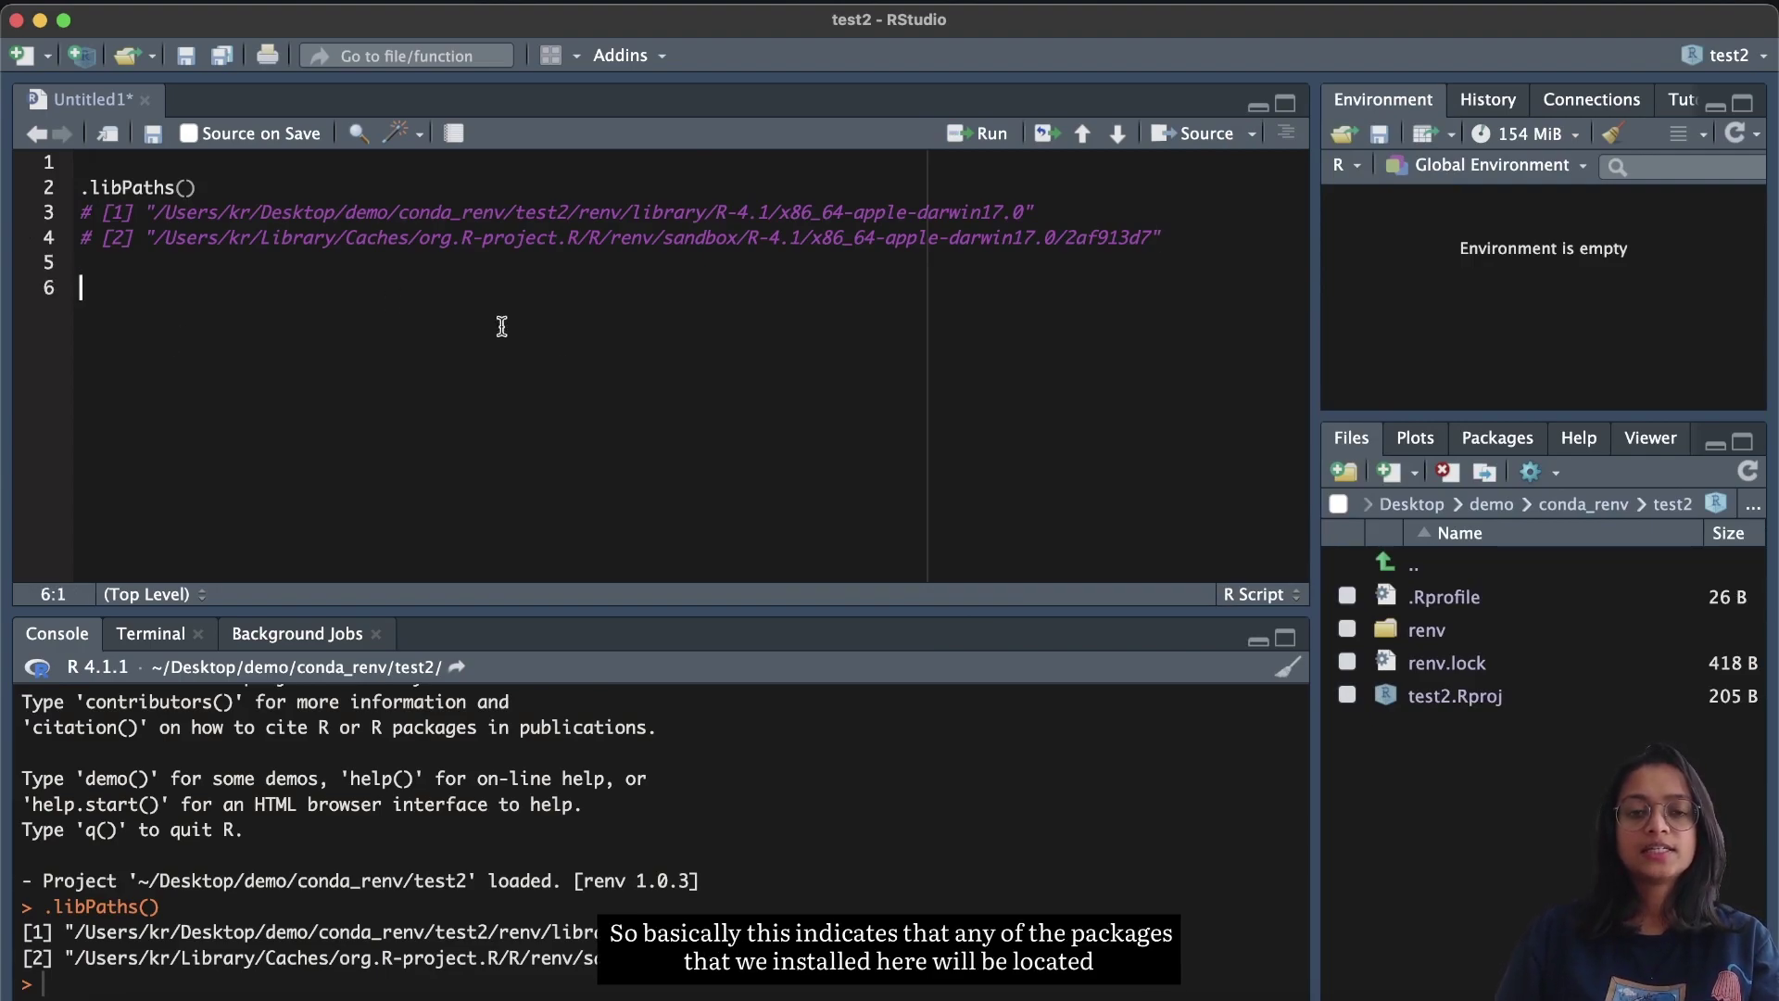
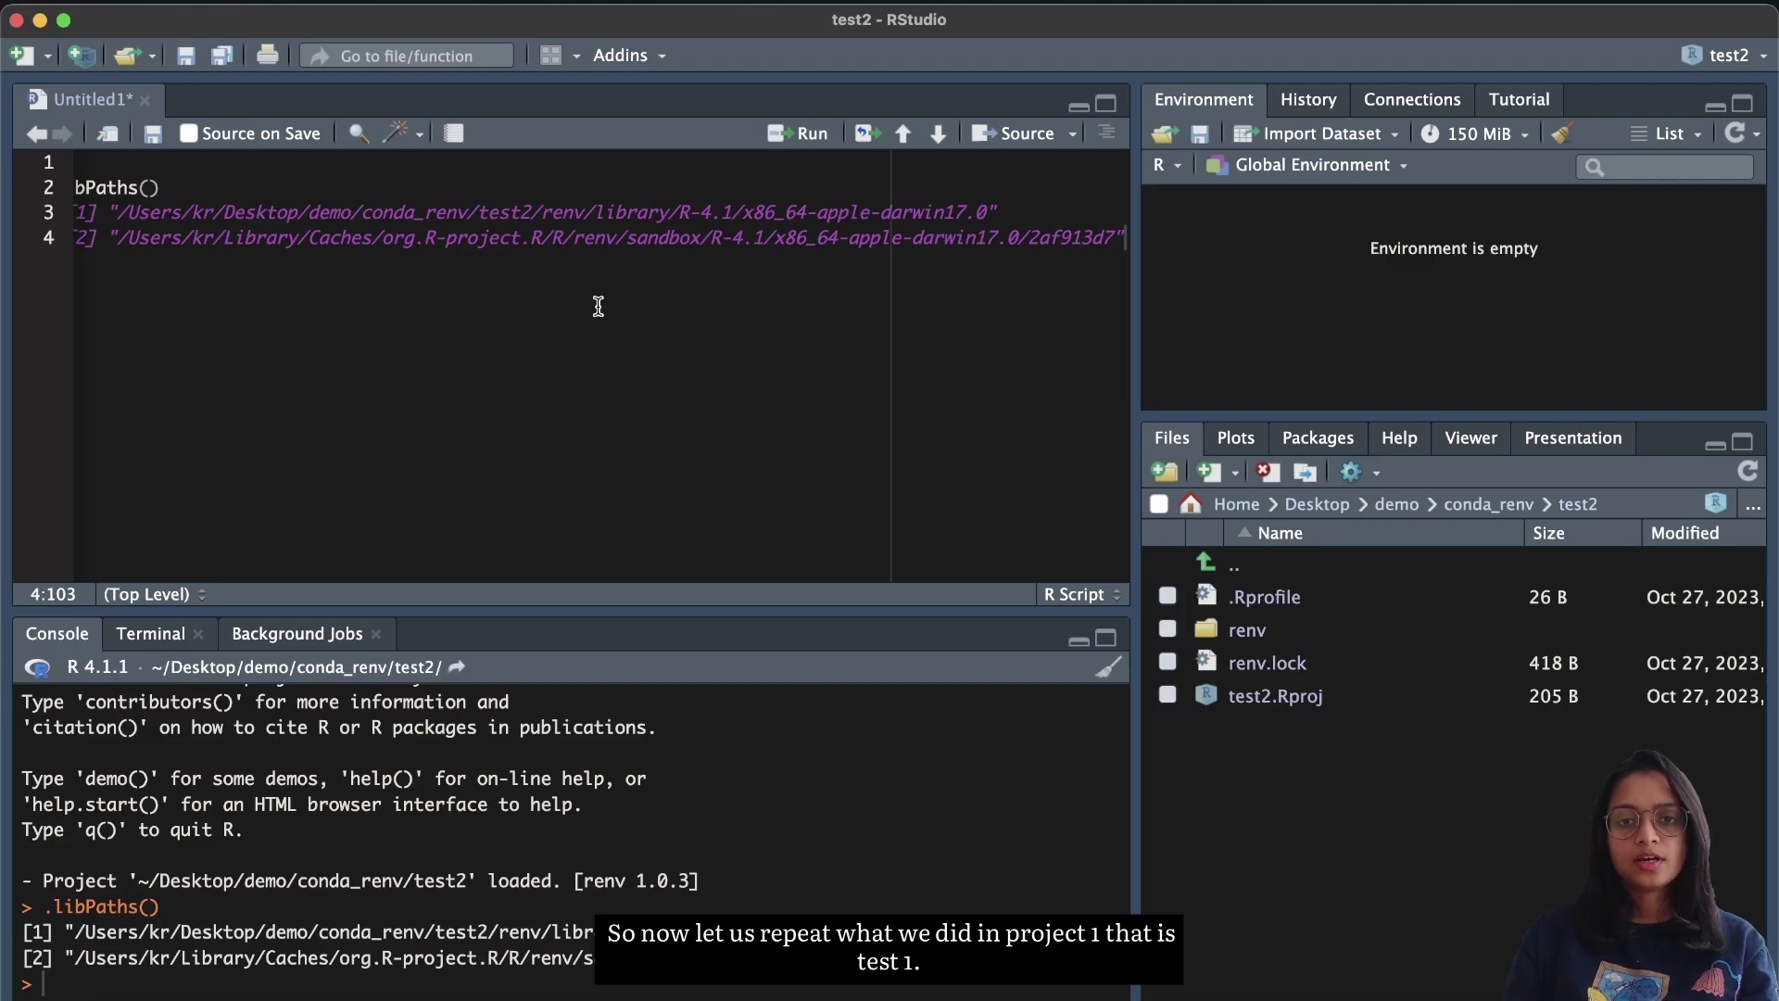
key(Return)
key(Return)
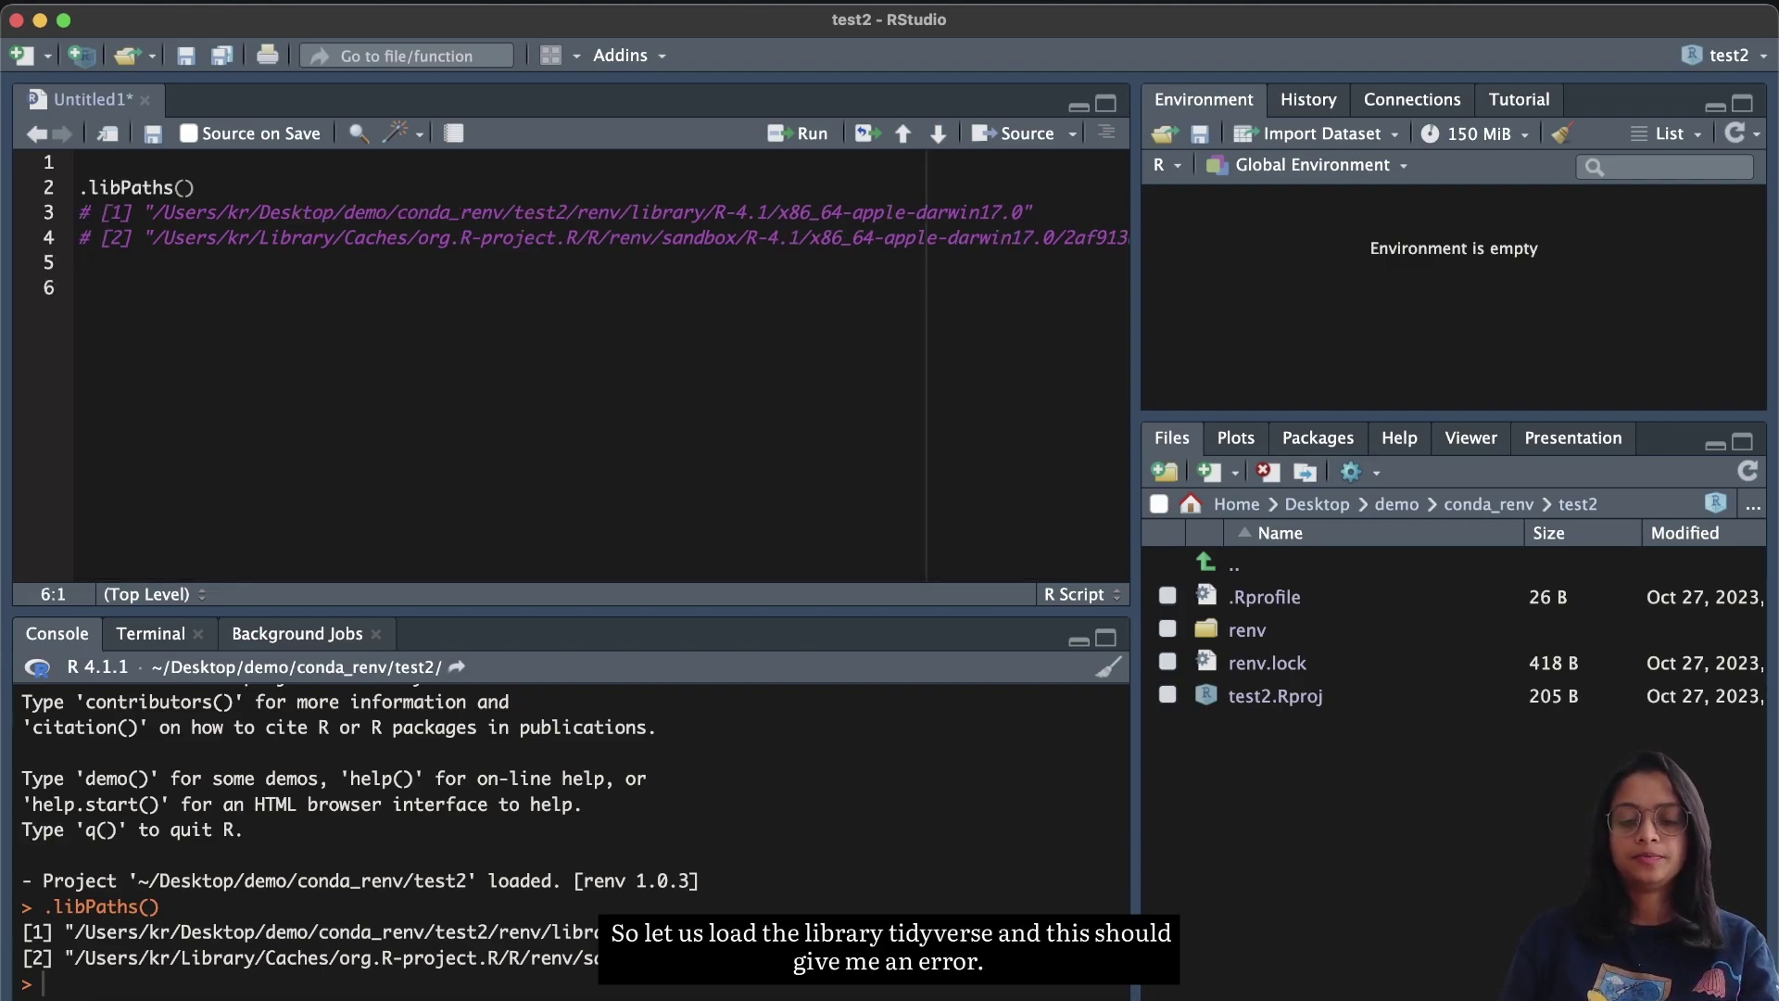
text(library)
text((tidyv)
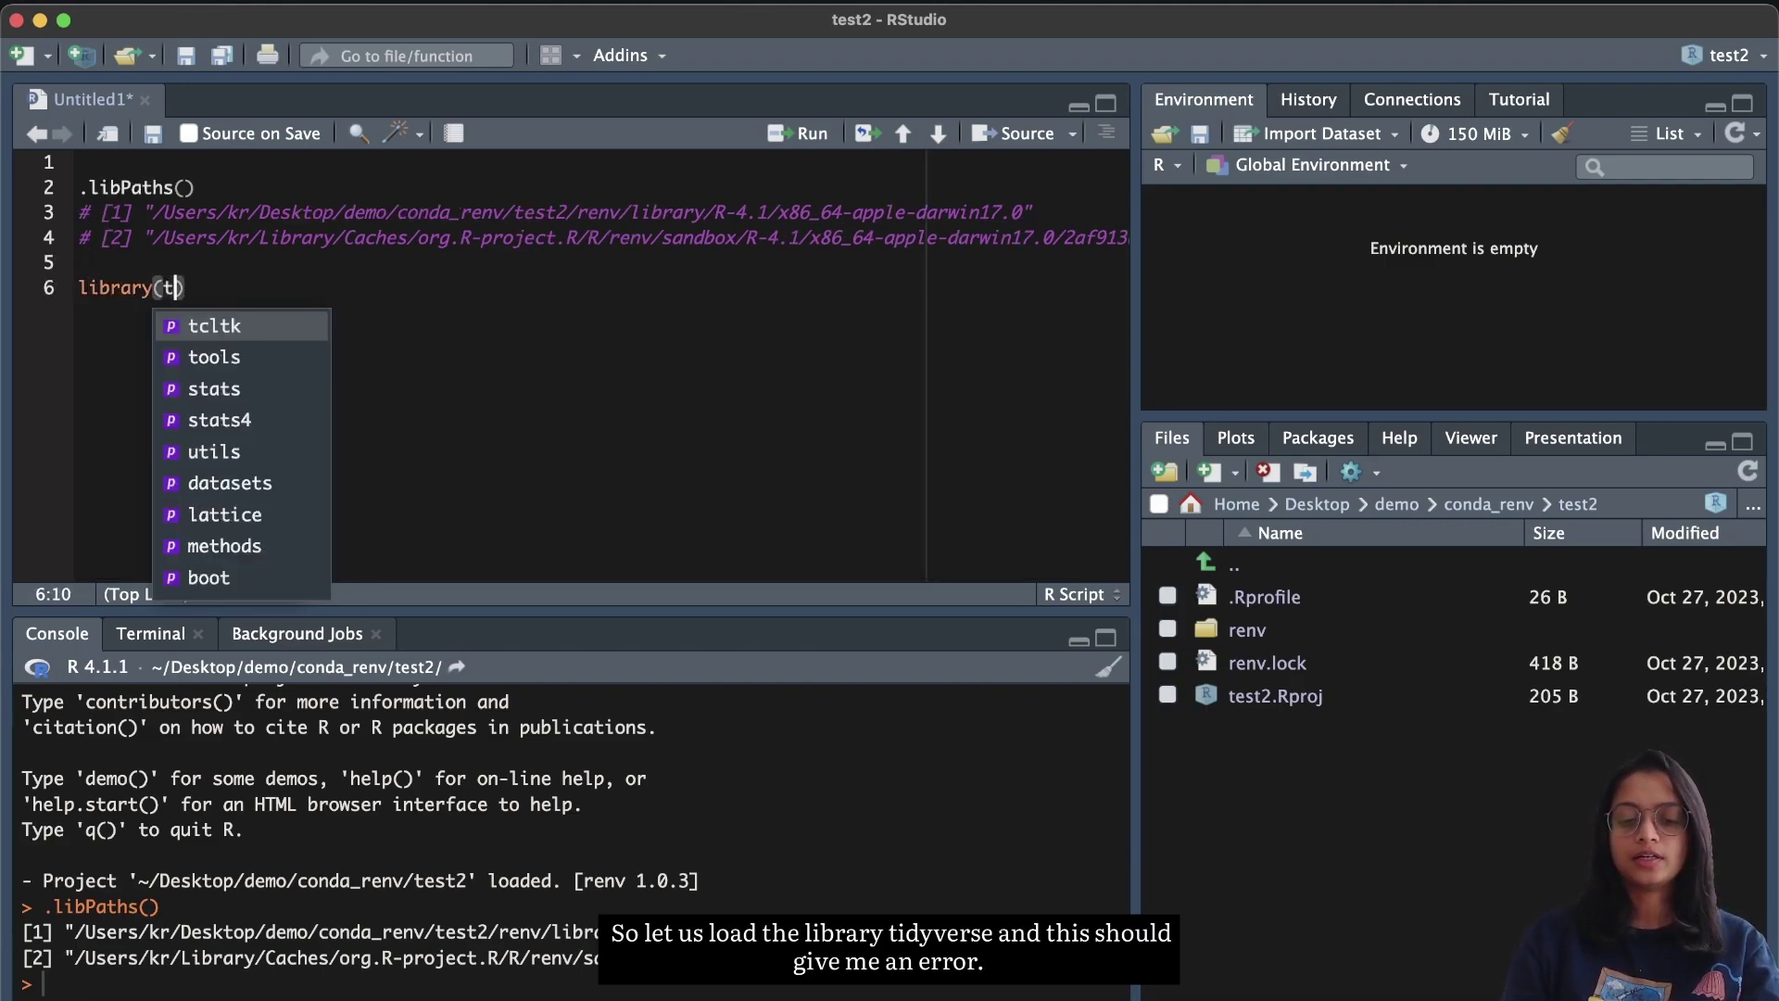
text(erse)
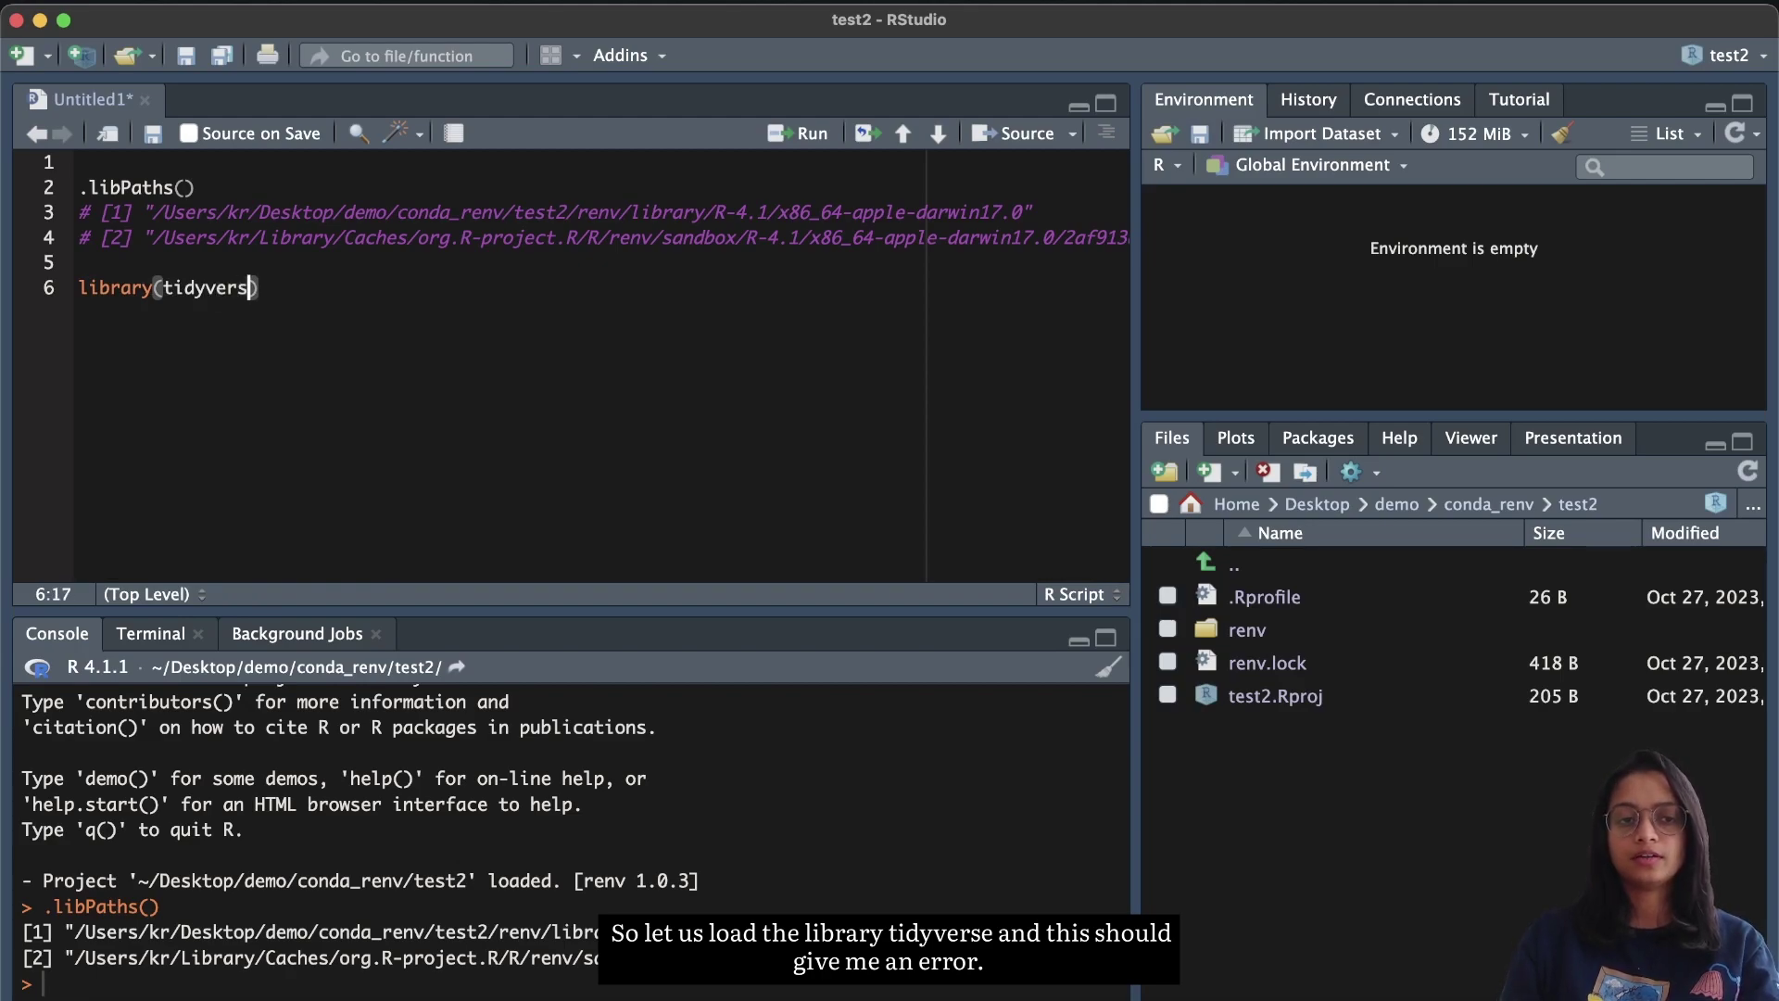
key(super+Return)
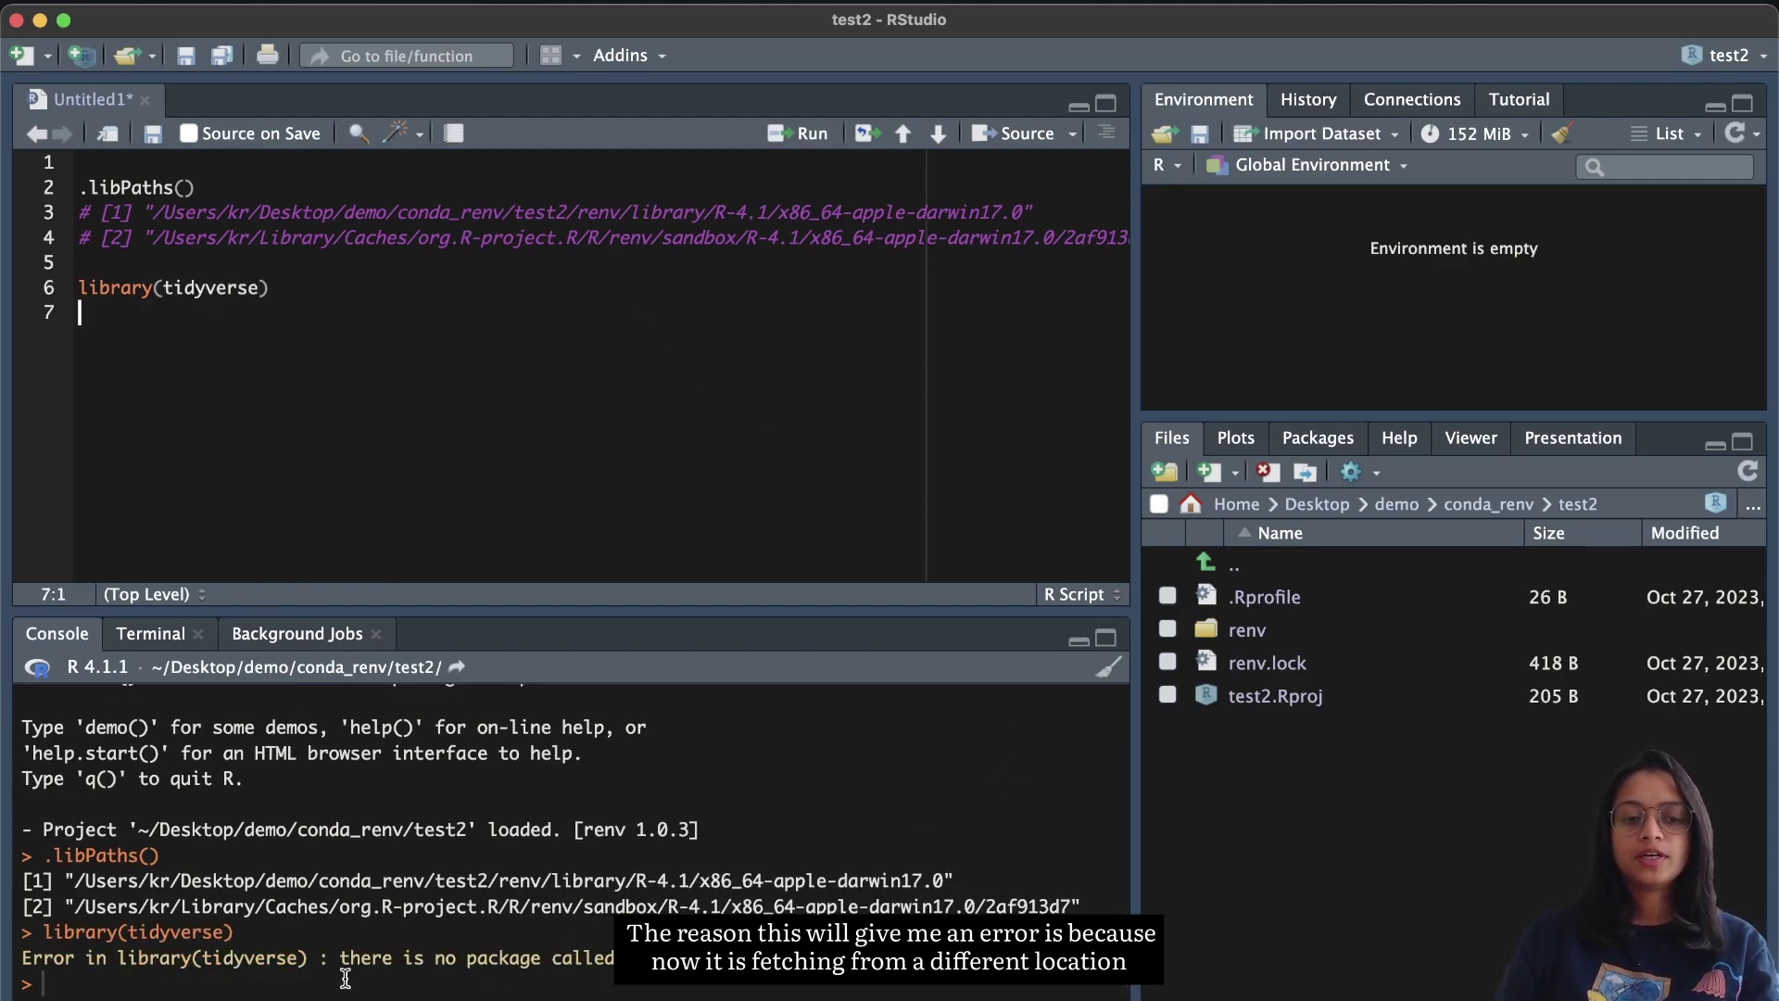
Step: Examine the console output of the library call and the project library paths listed above it
drag(339, 958, 42, 985)
click(42, 986)
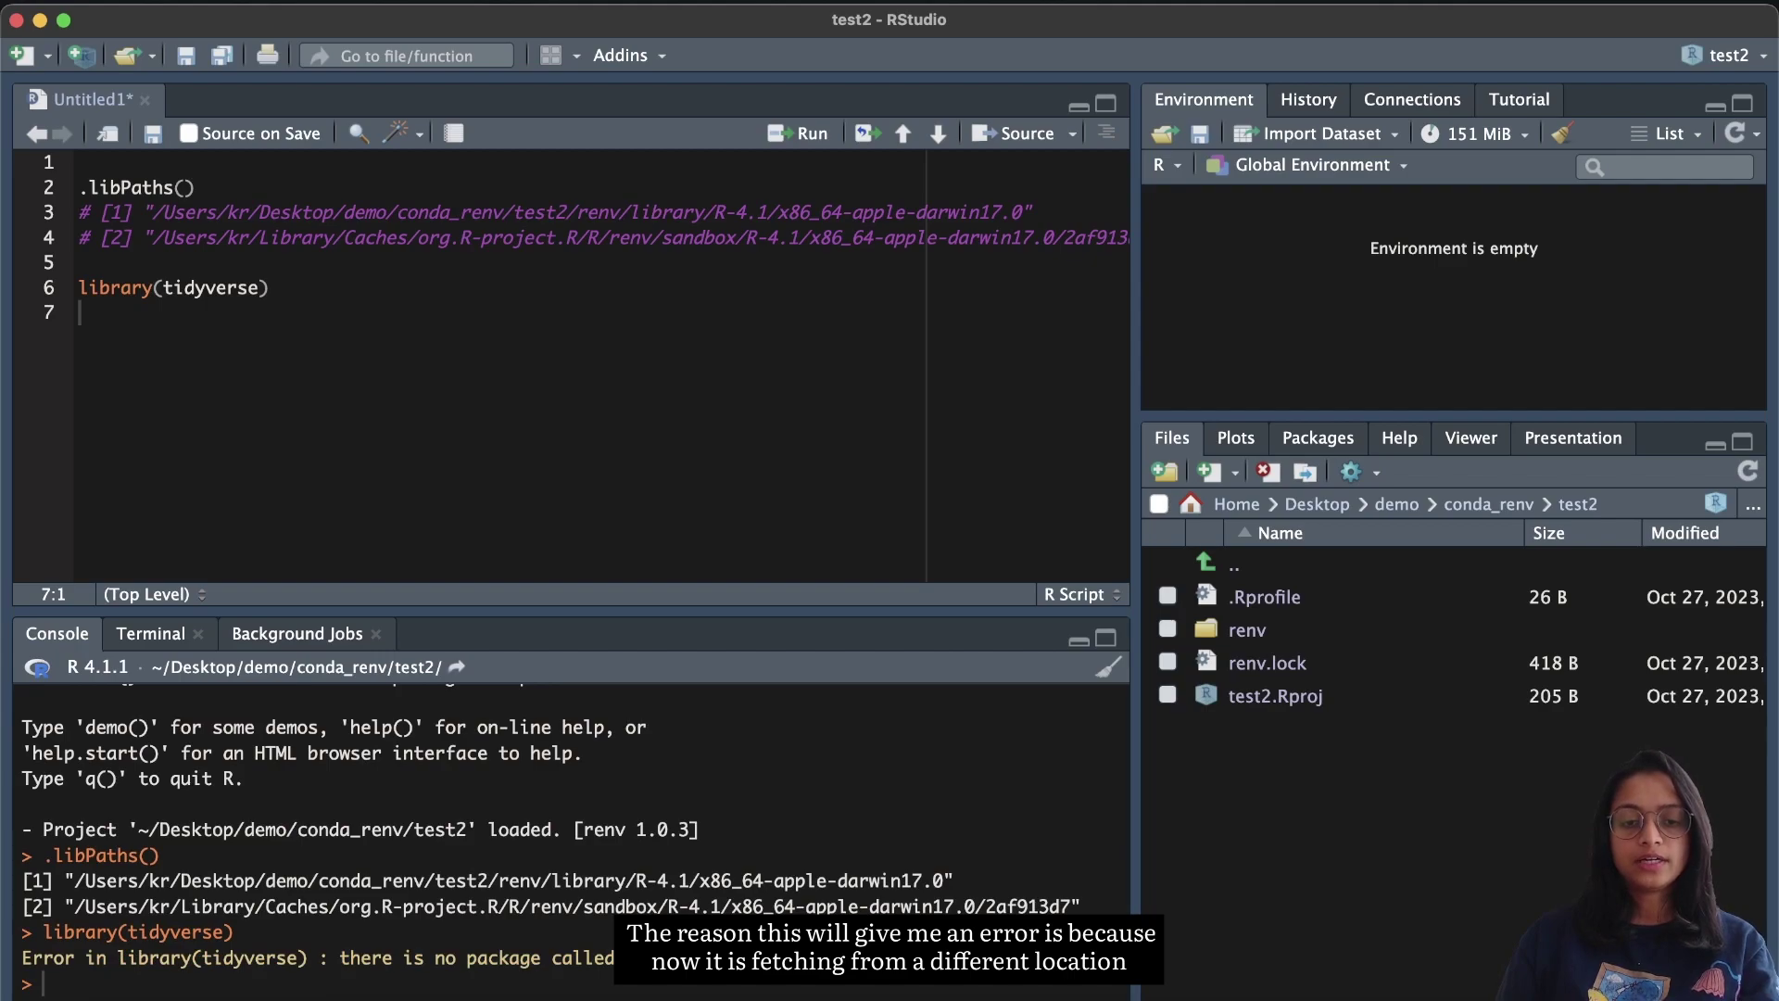
drag(1084, 907, 65, 879)
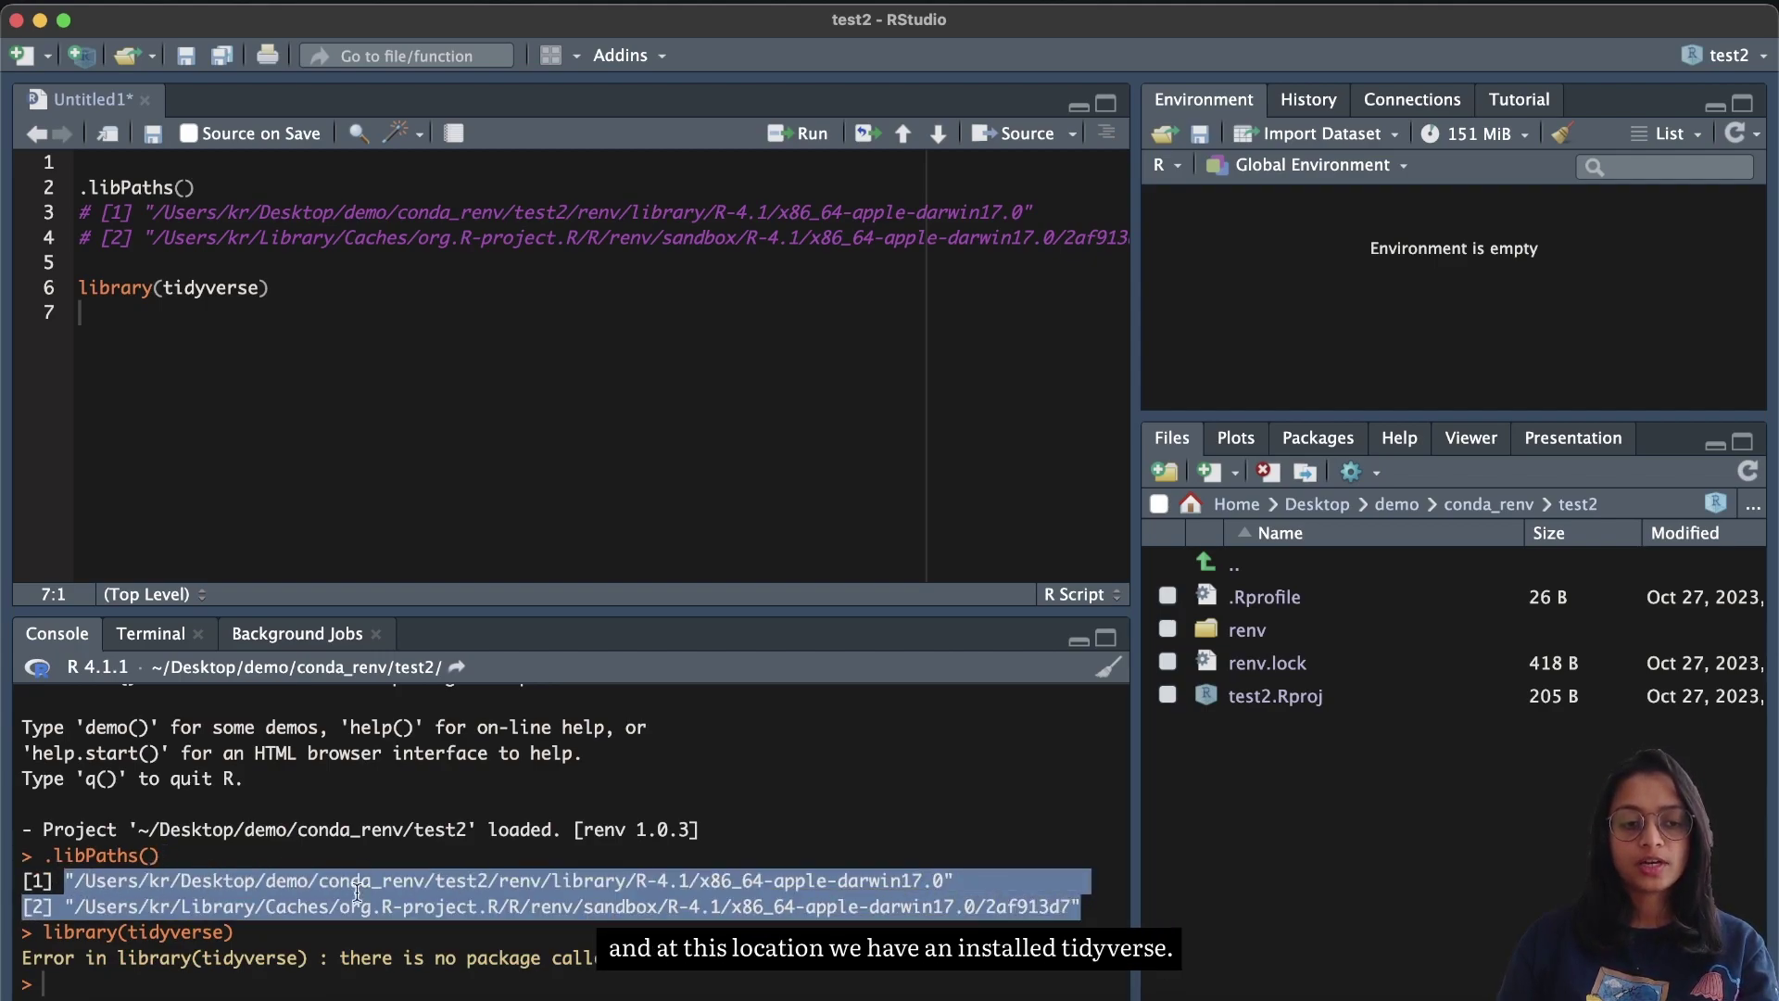
click(358, 892)
double_click(213, 287)
click(197, 358)
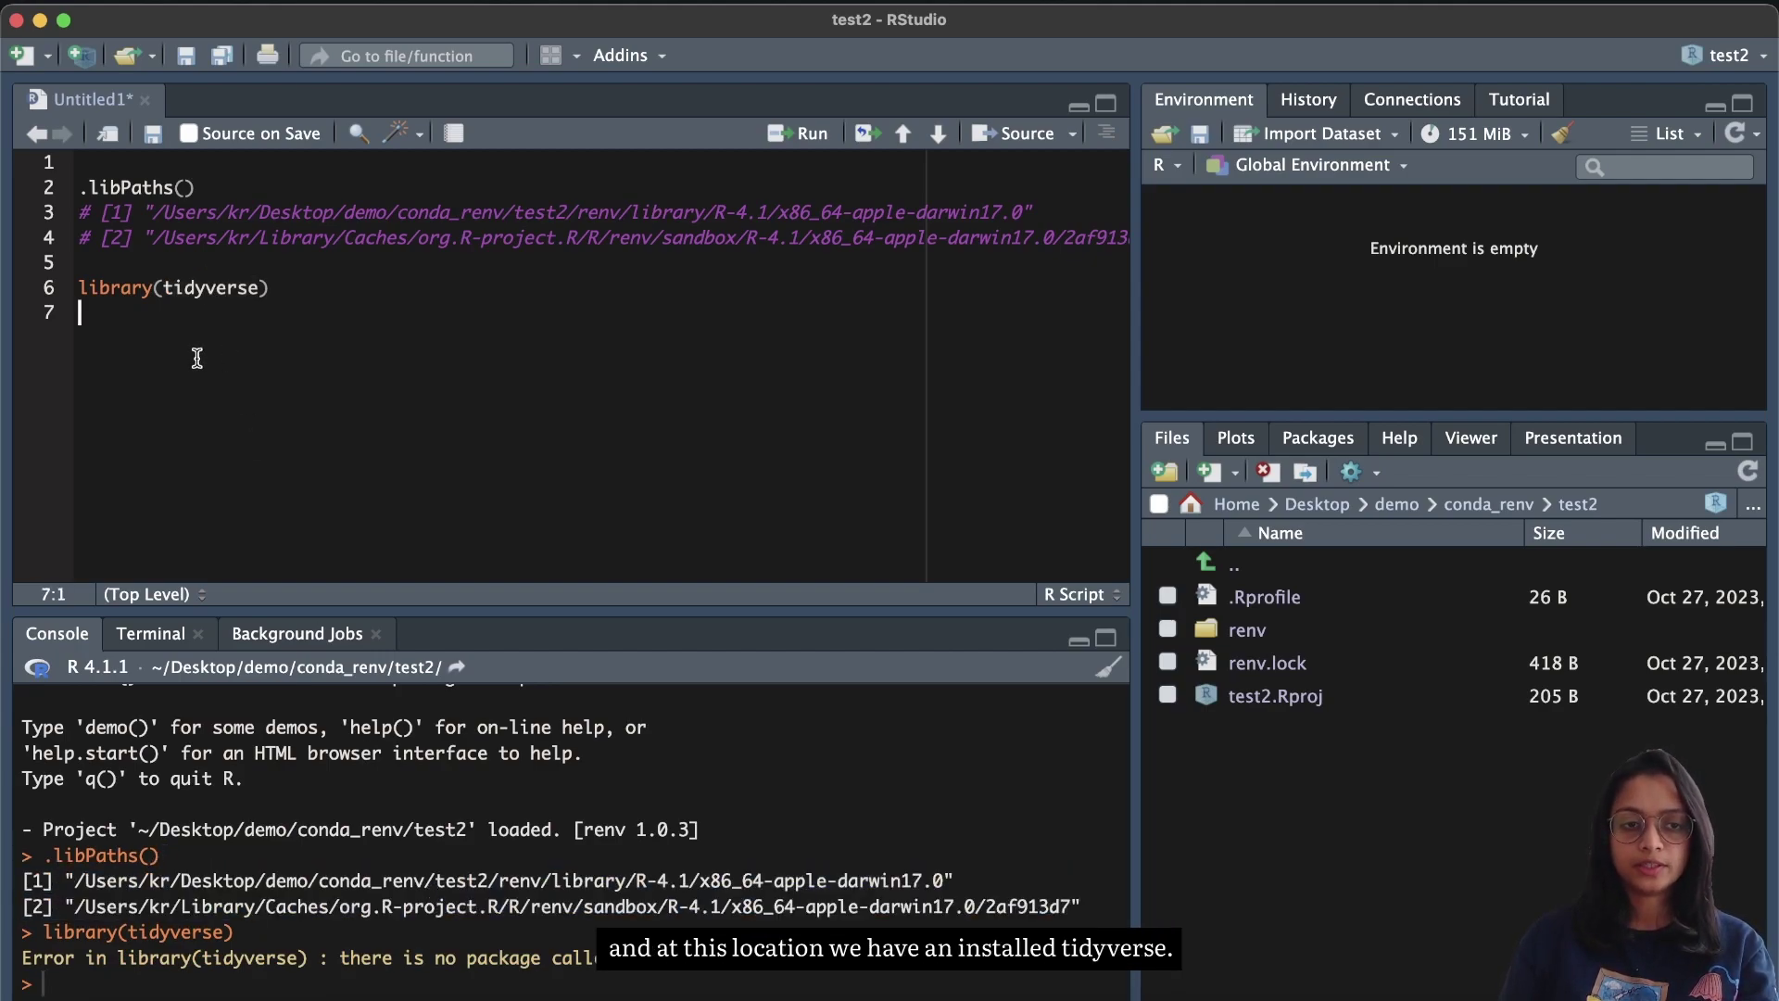
Step: Write "renv::install('tidyverse')" on line 8 of the script and run it
key(Return)
text(renv)
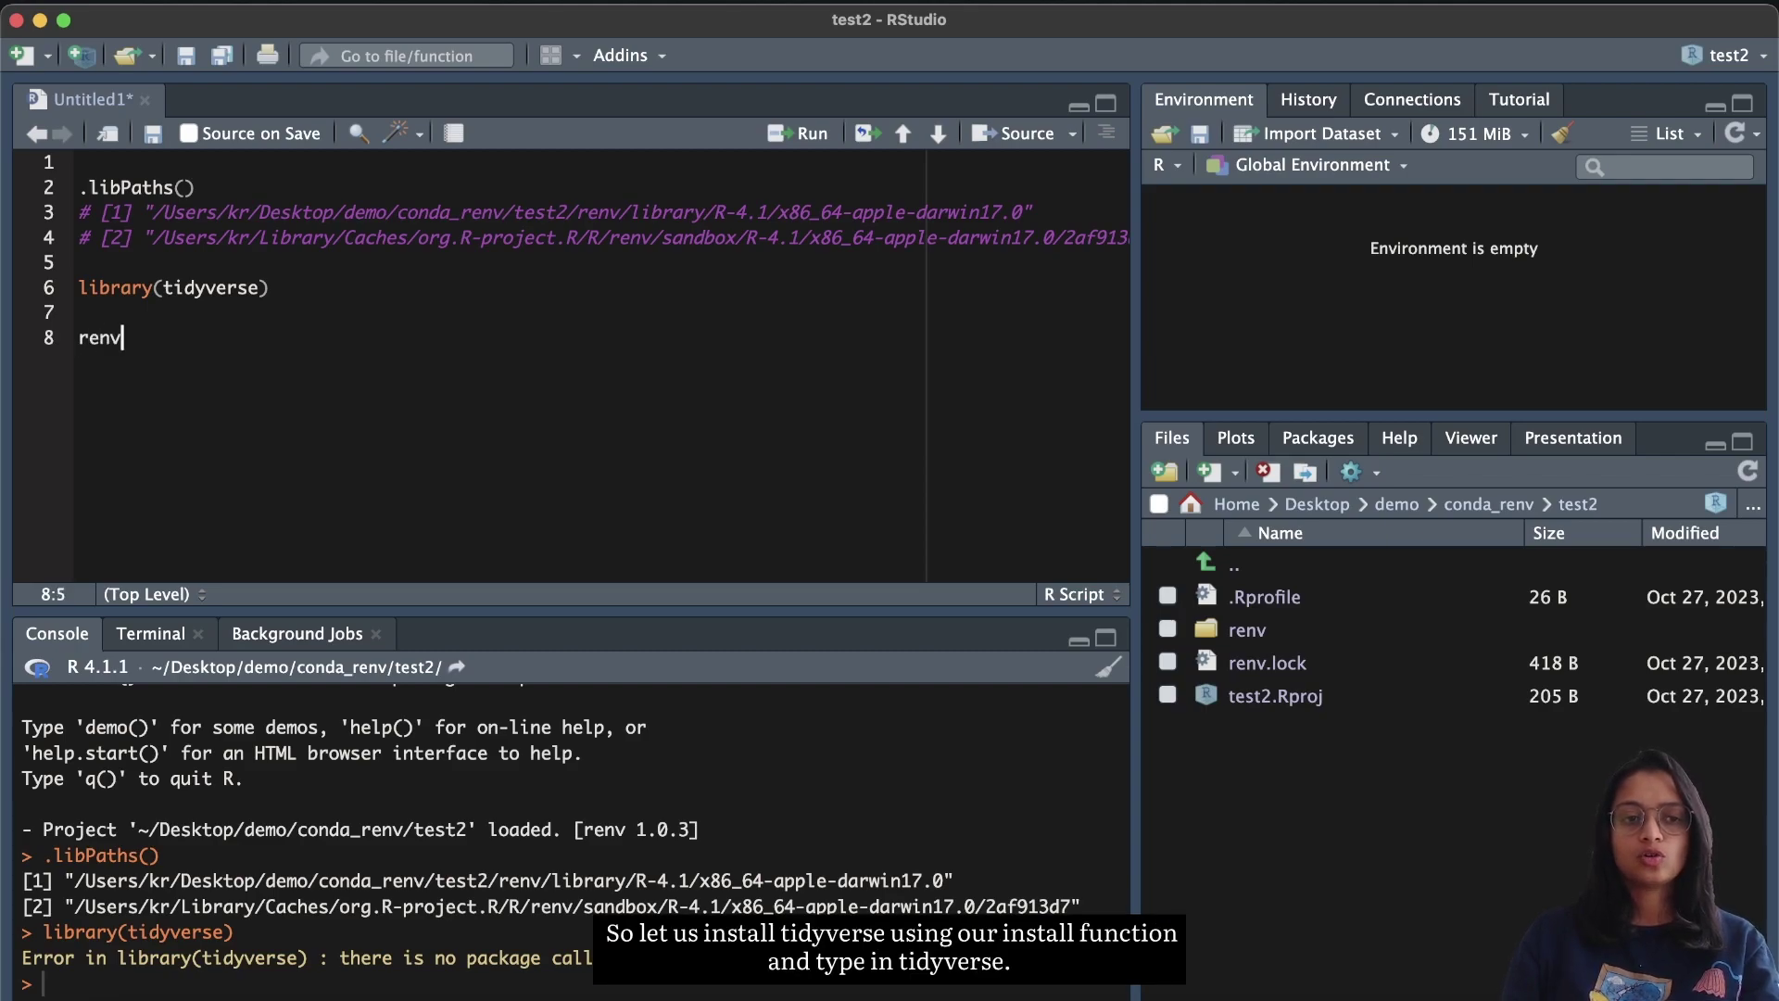
text(::instal)
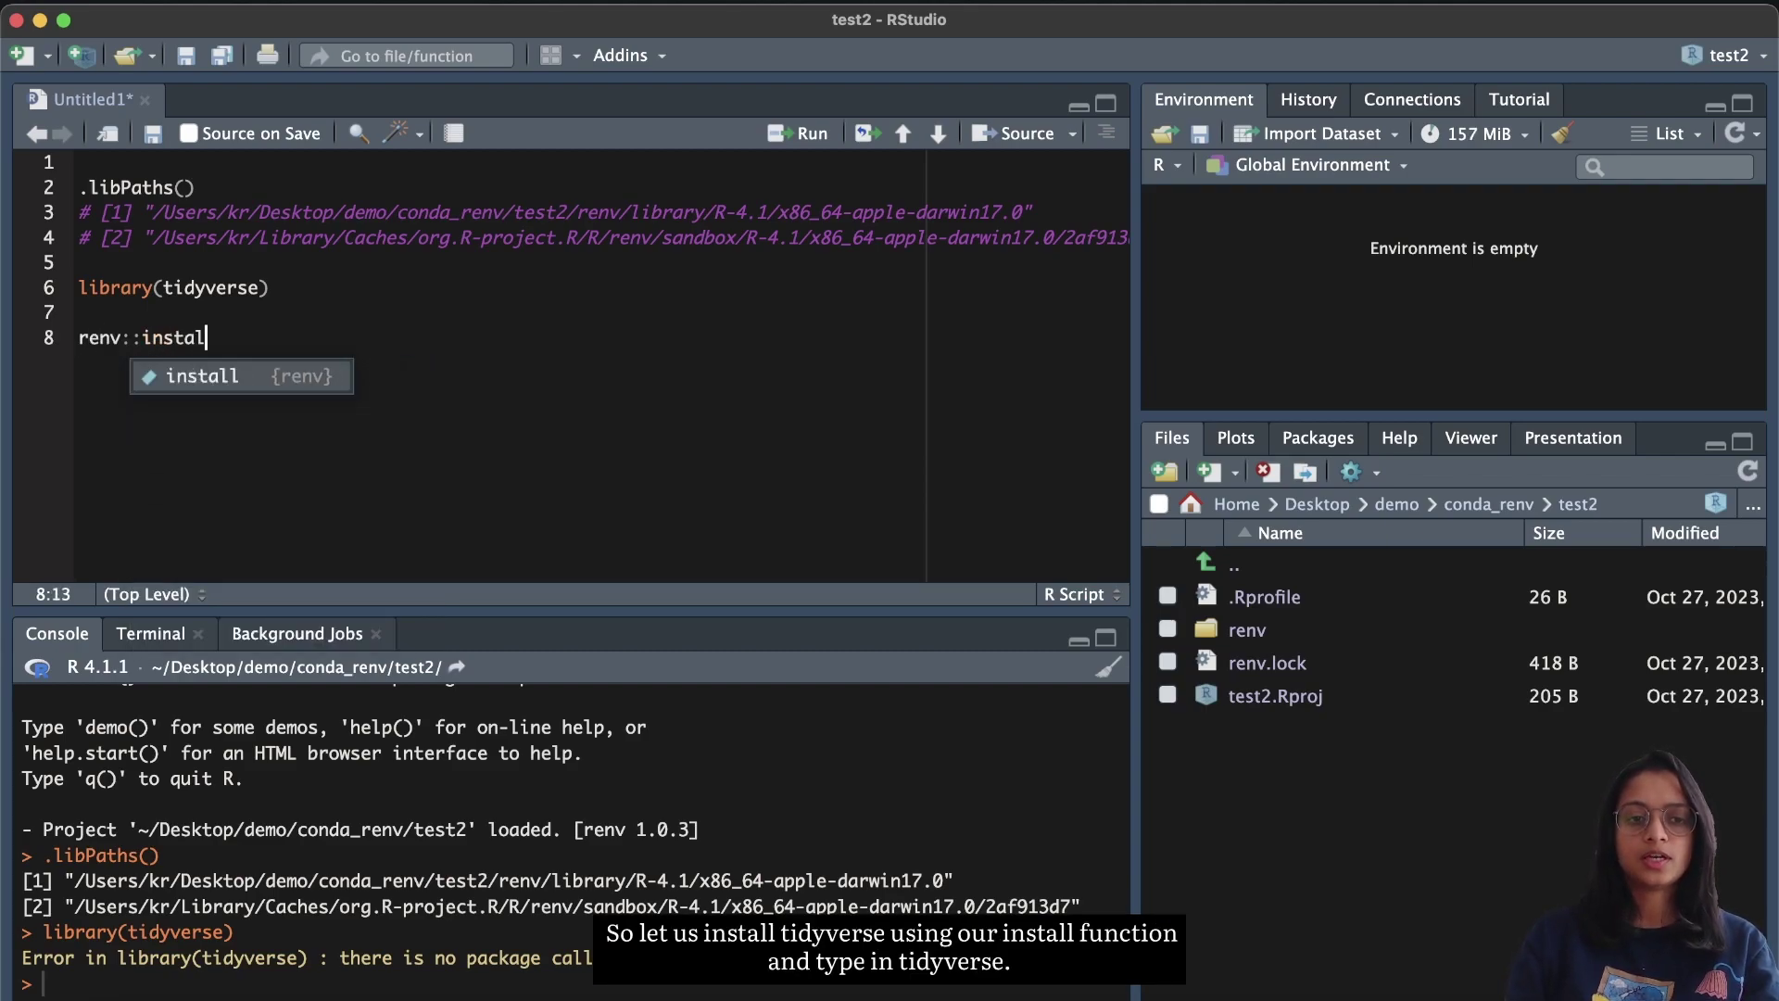
key(Tab)
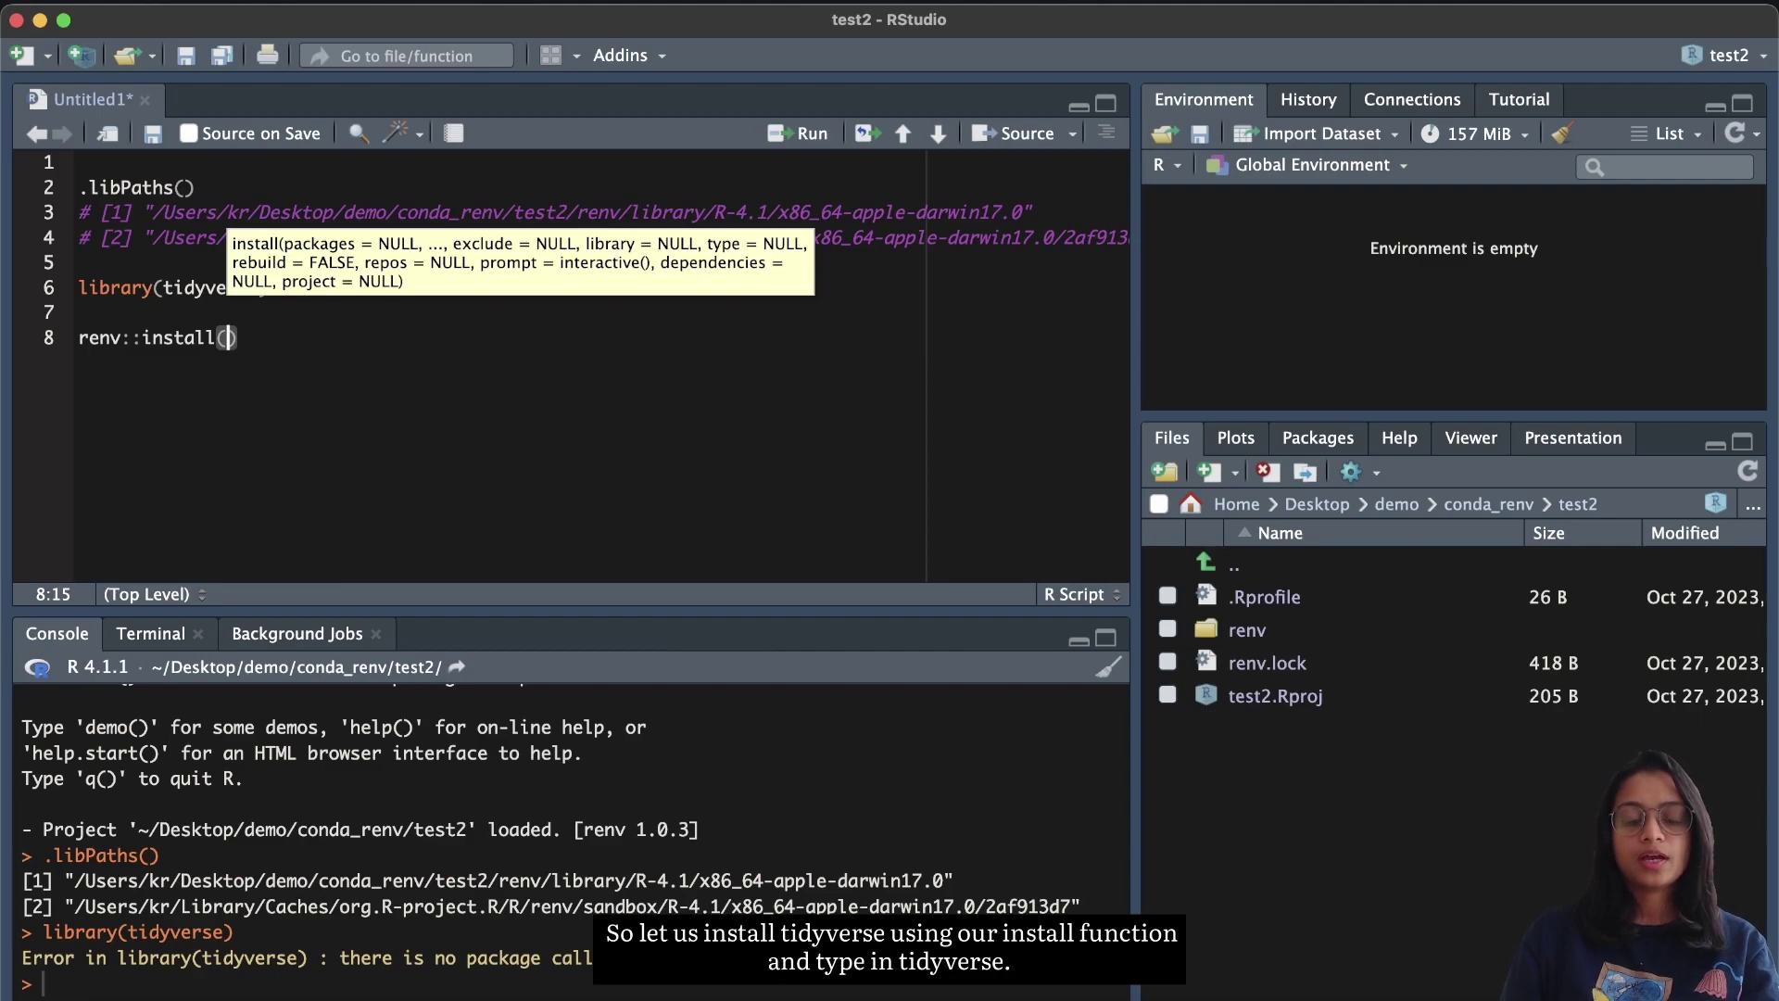
text(')
text(tidyverse)
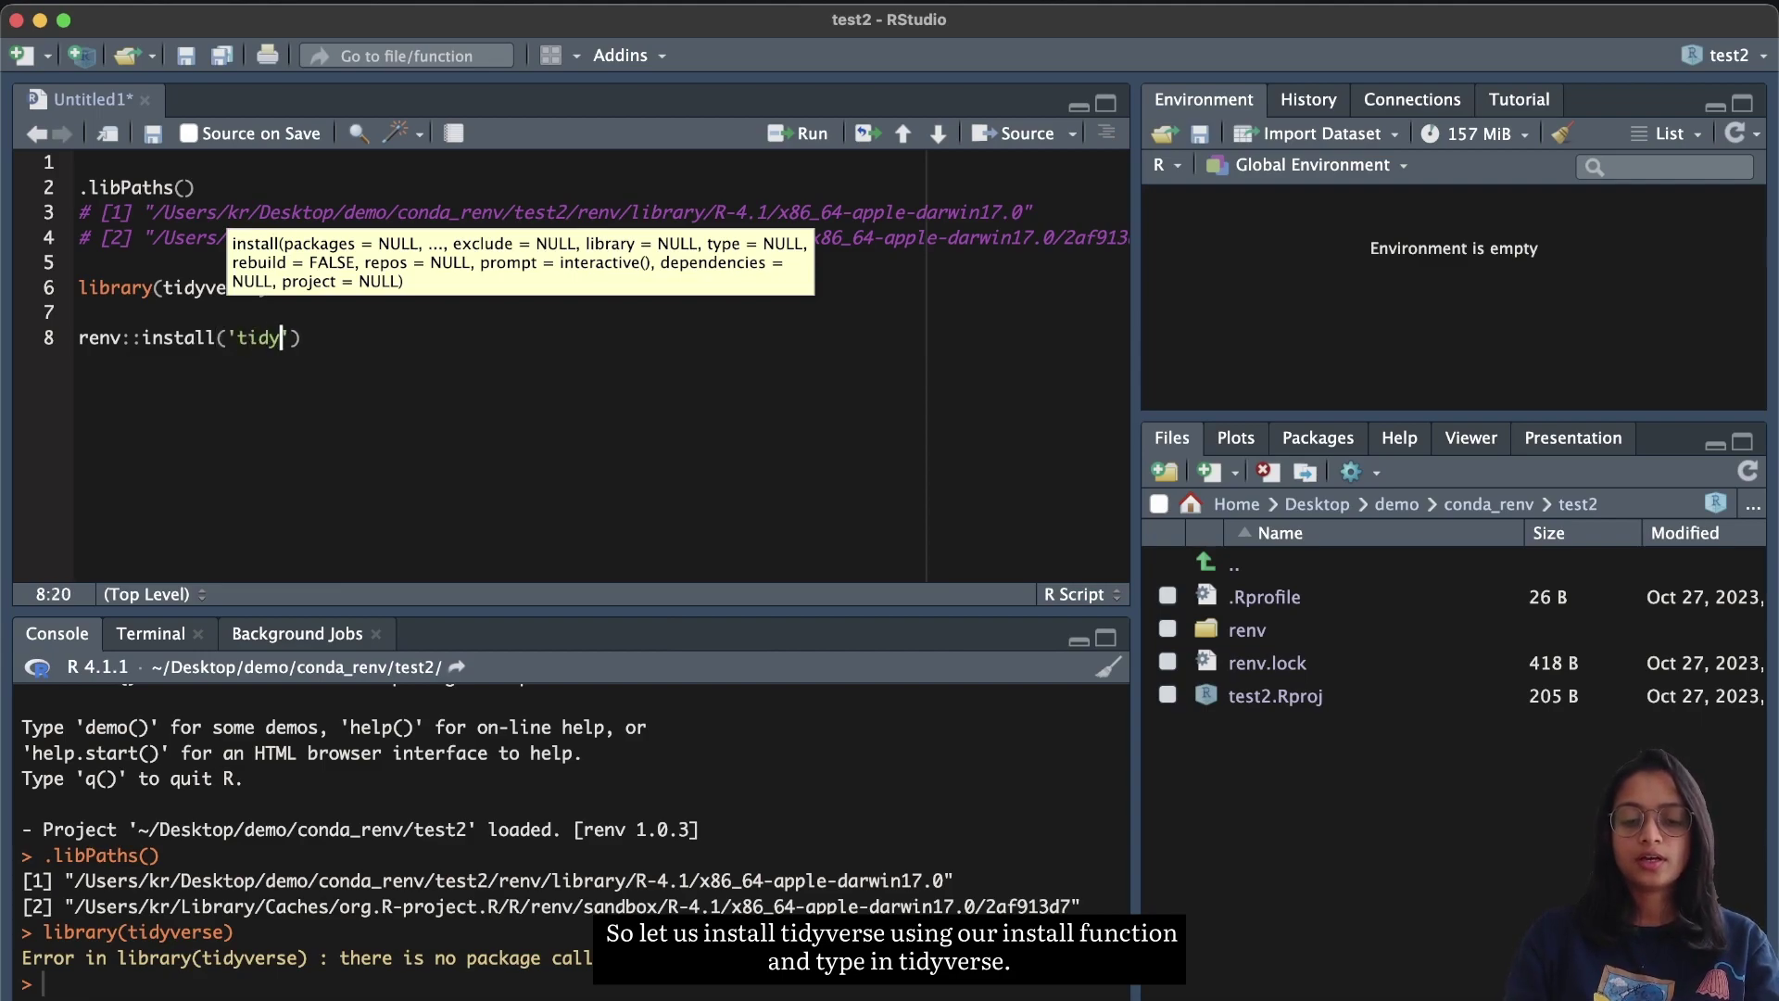
key(ctrl+Return)
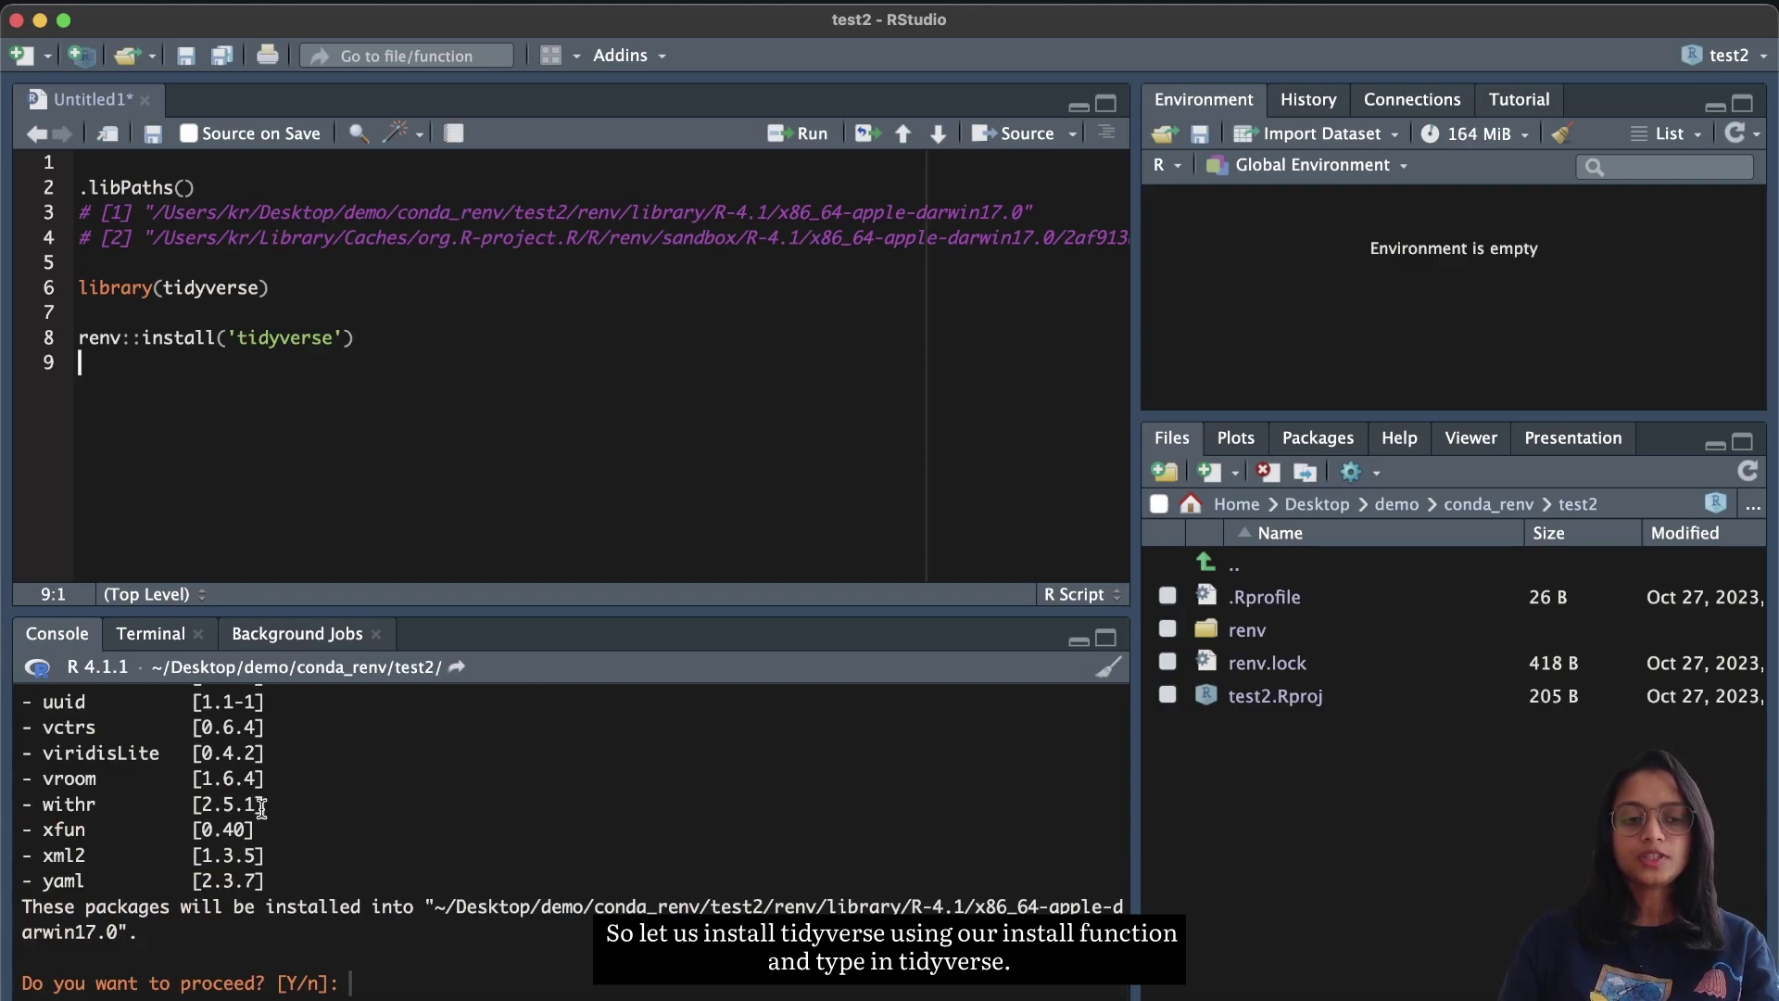
Step: Enlarge the console, review the packages and versions planned for installation, and confirm the installation with y
drag(446, 613, 454, 448)
scroll(444, 671, up, 10)
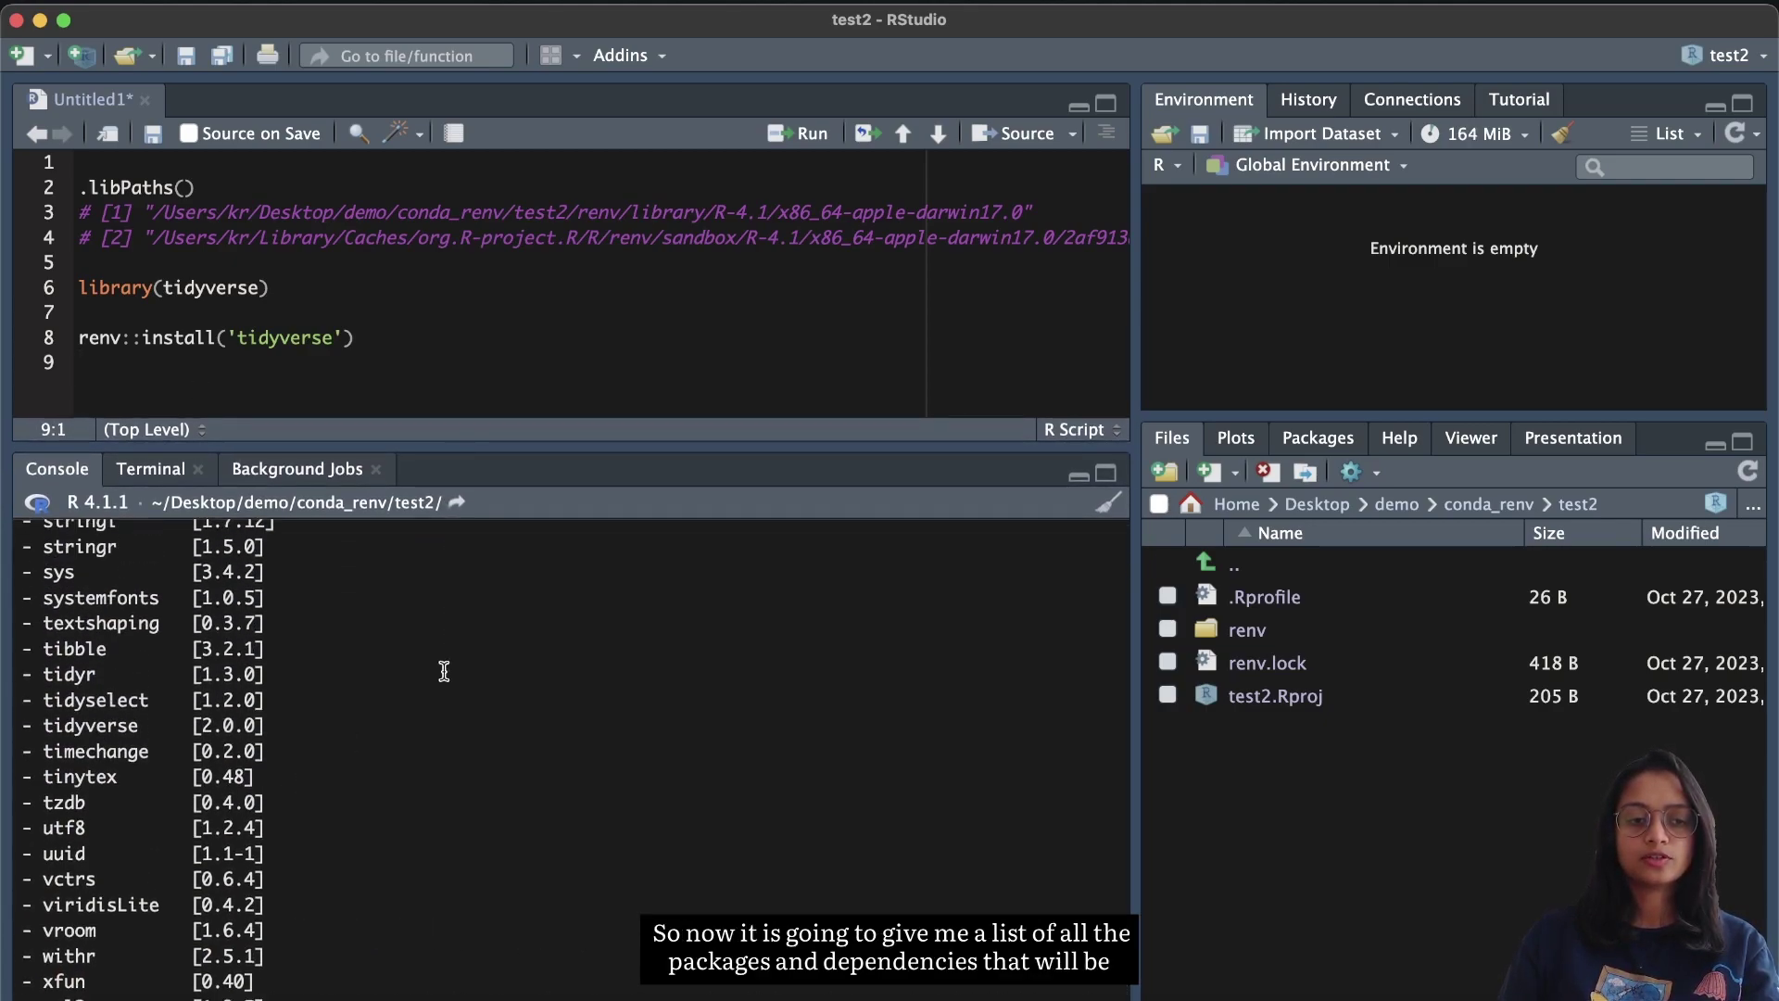
scroll(444, 671, up, 15)
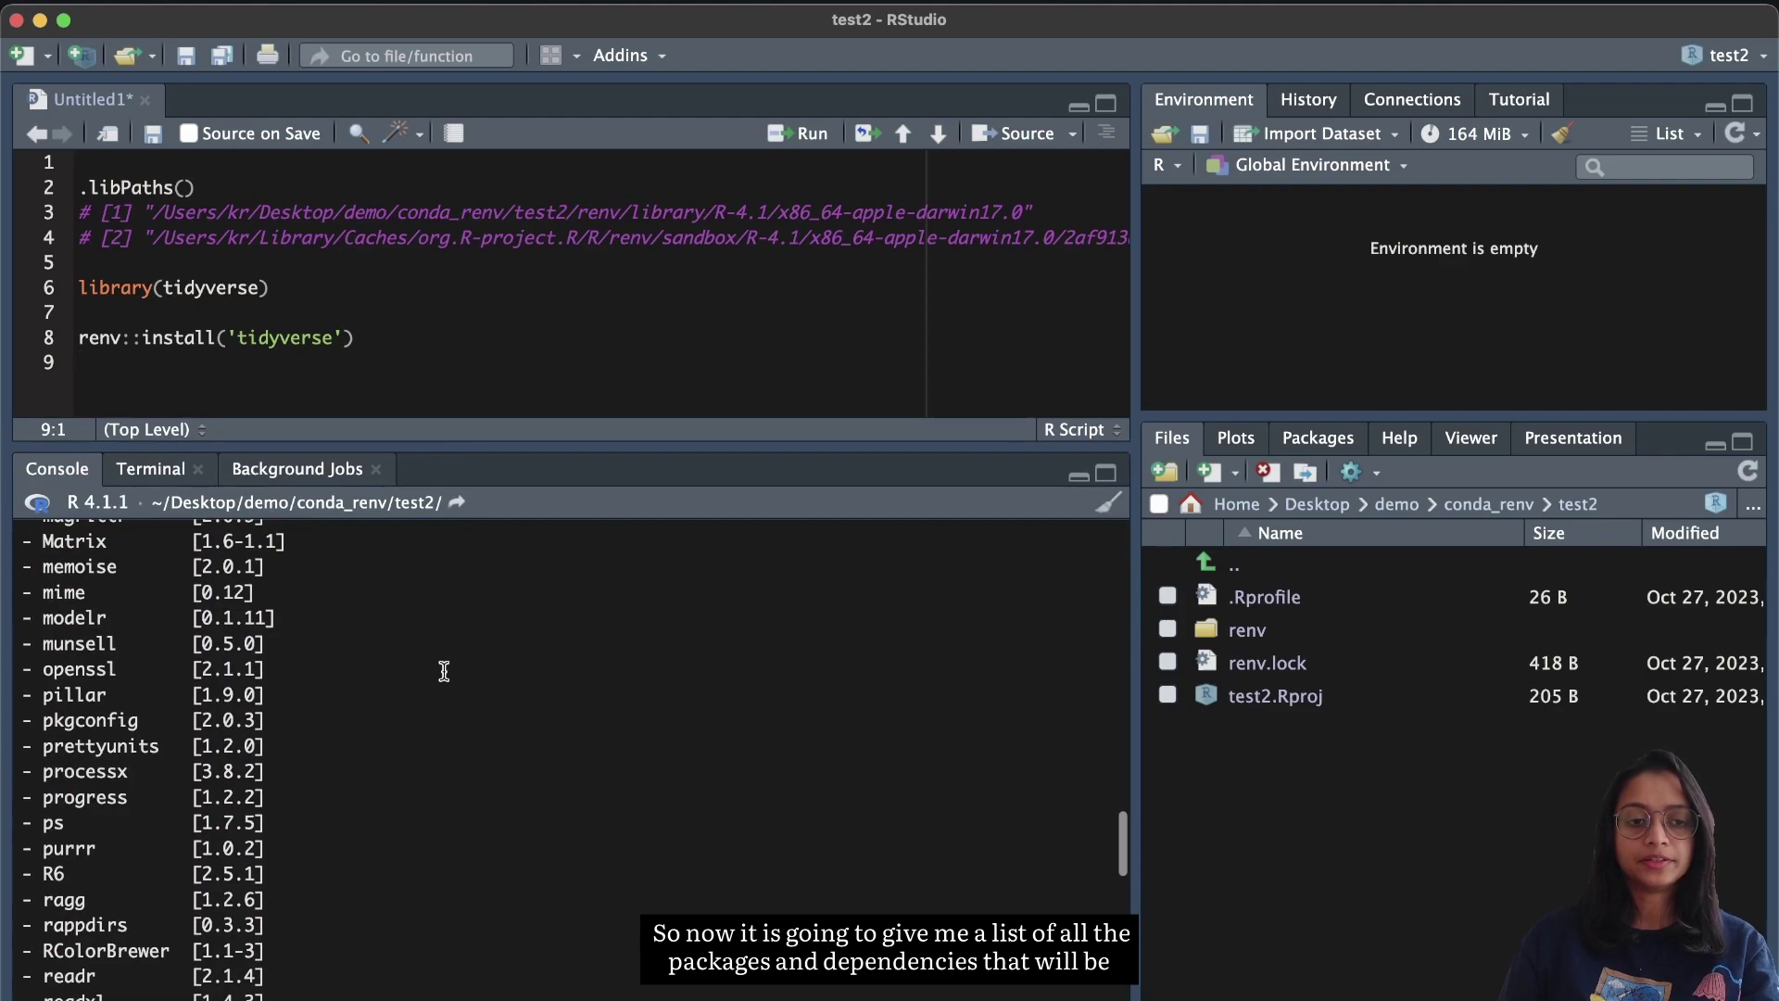
scroll(444, 671, up, 15)
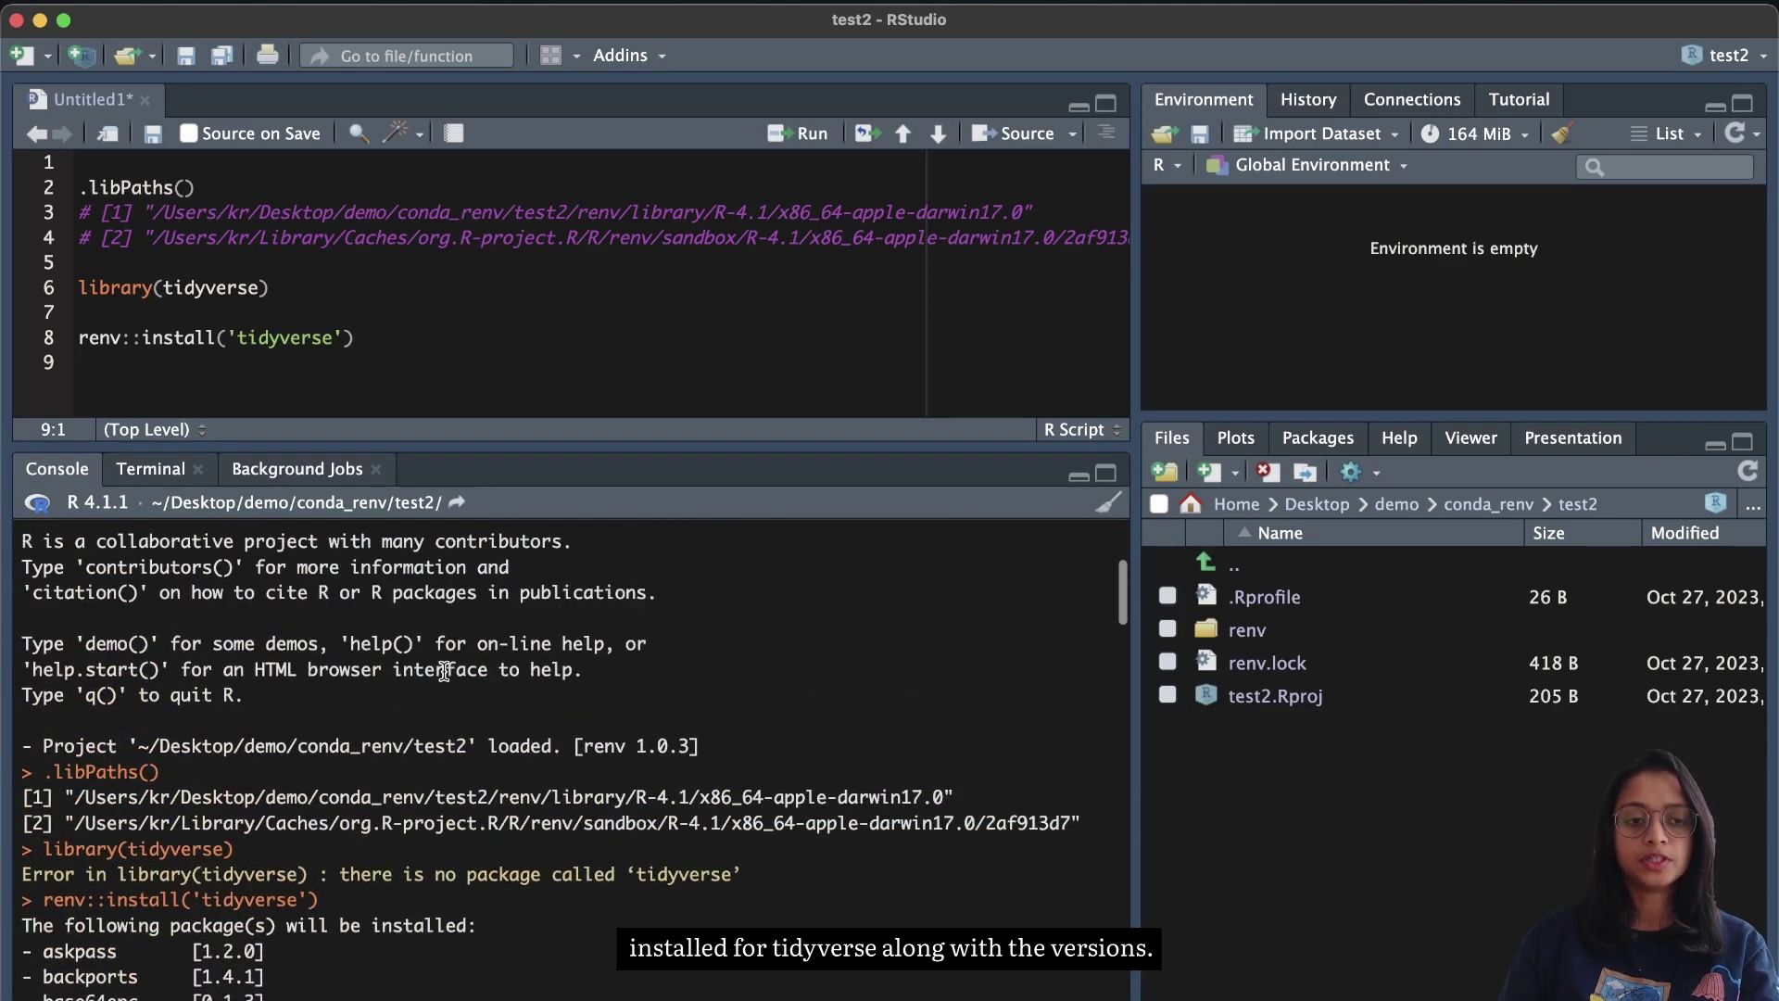
scroll(443, 671, down, 2)
scroll(444, 671, down, 20)
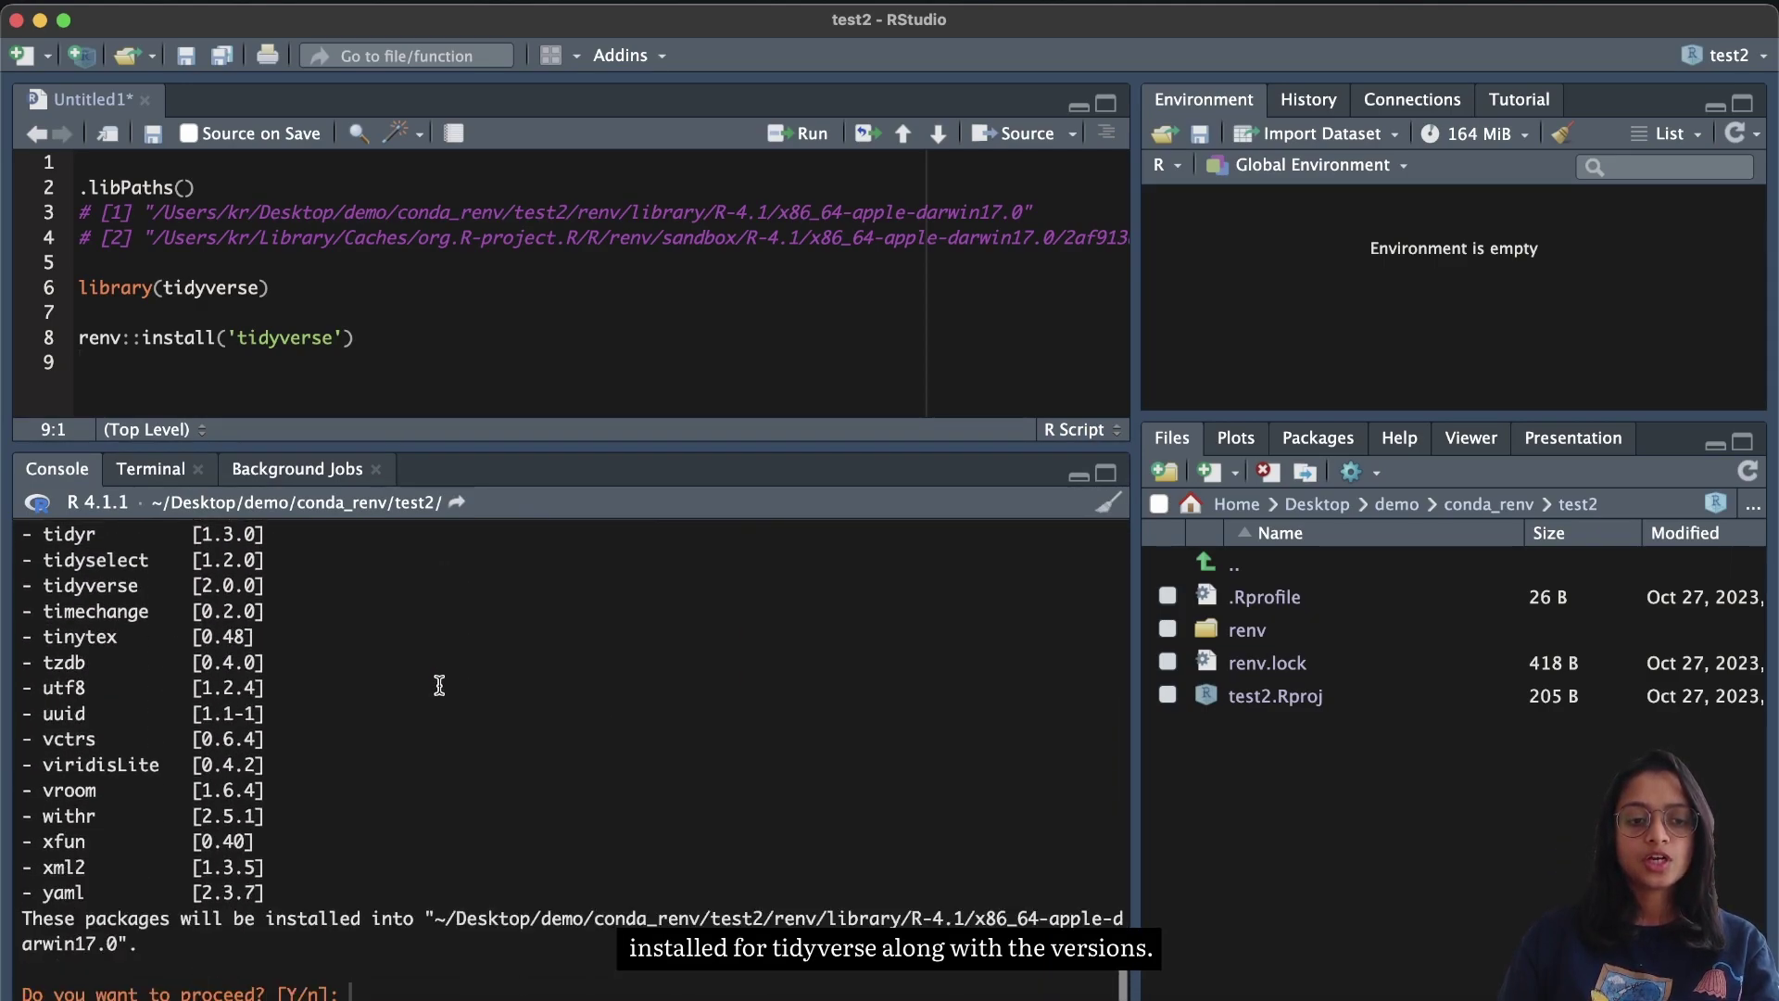
text(y)
key(Return)
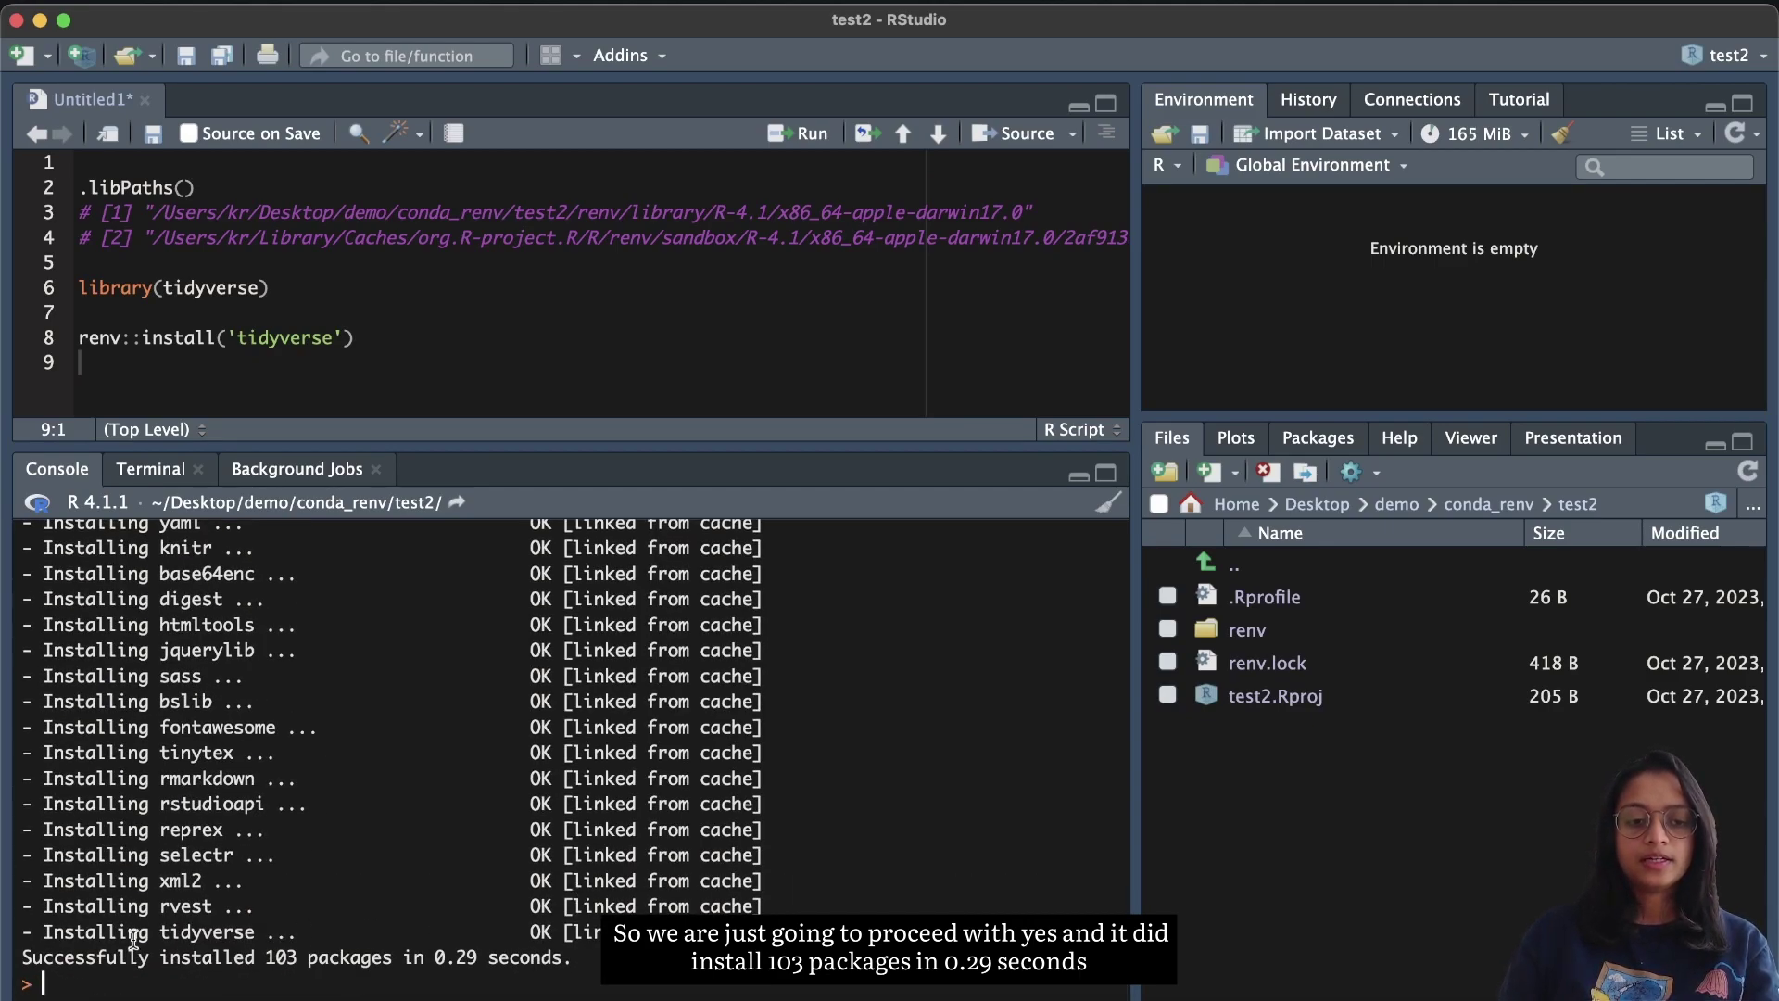
drag(263, 958, 592, 957)
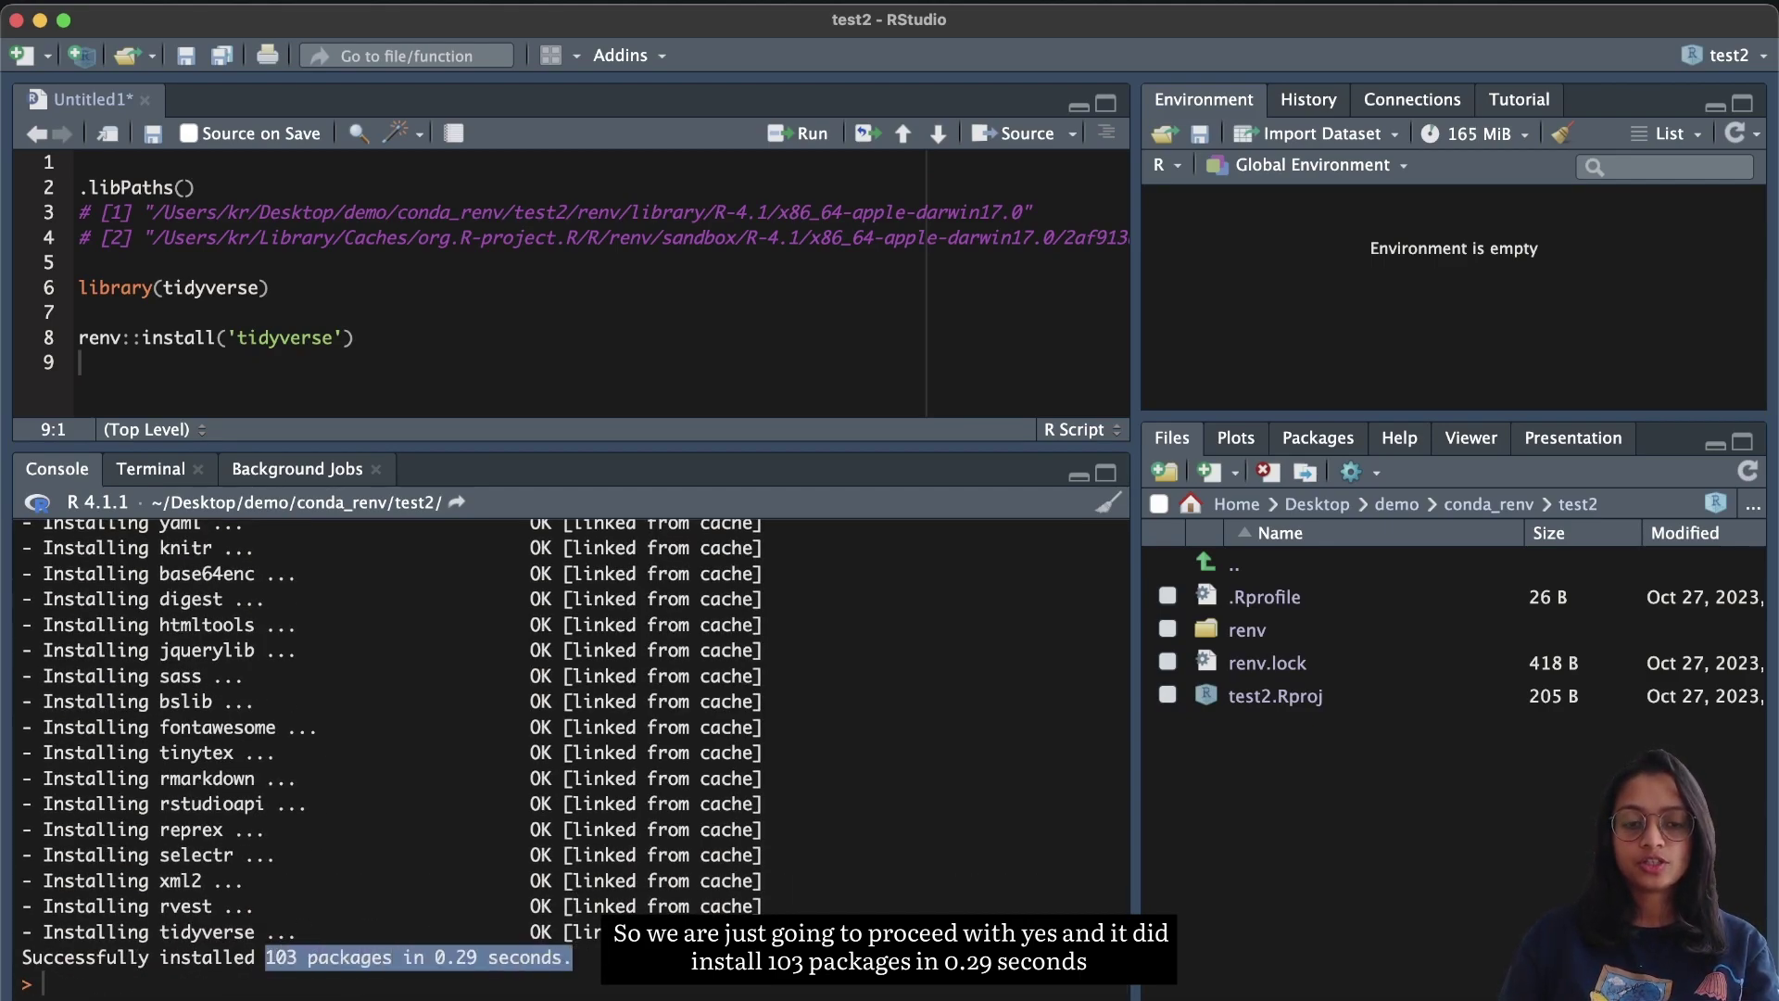
click(695, 637)
Step: Enlarge the editor area again, write "library(tidyverse)" on line 10 of the script and run it
drag(663, 442, 658, 711)
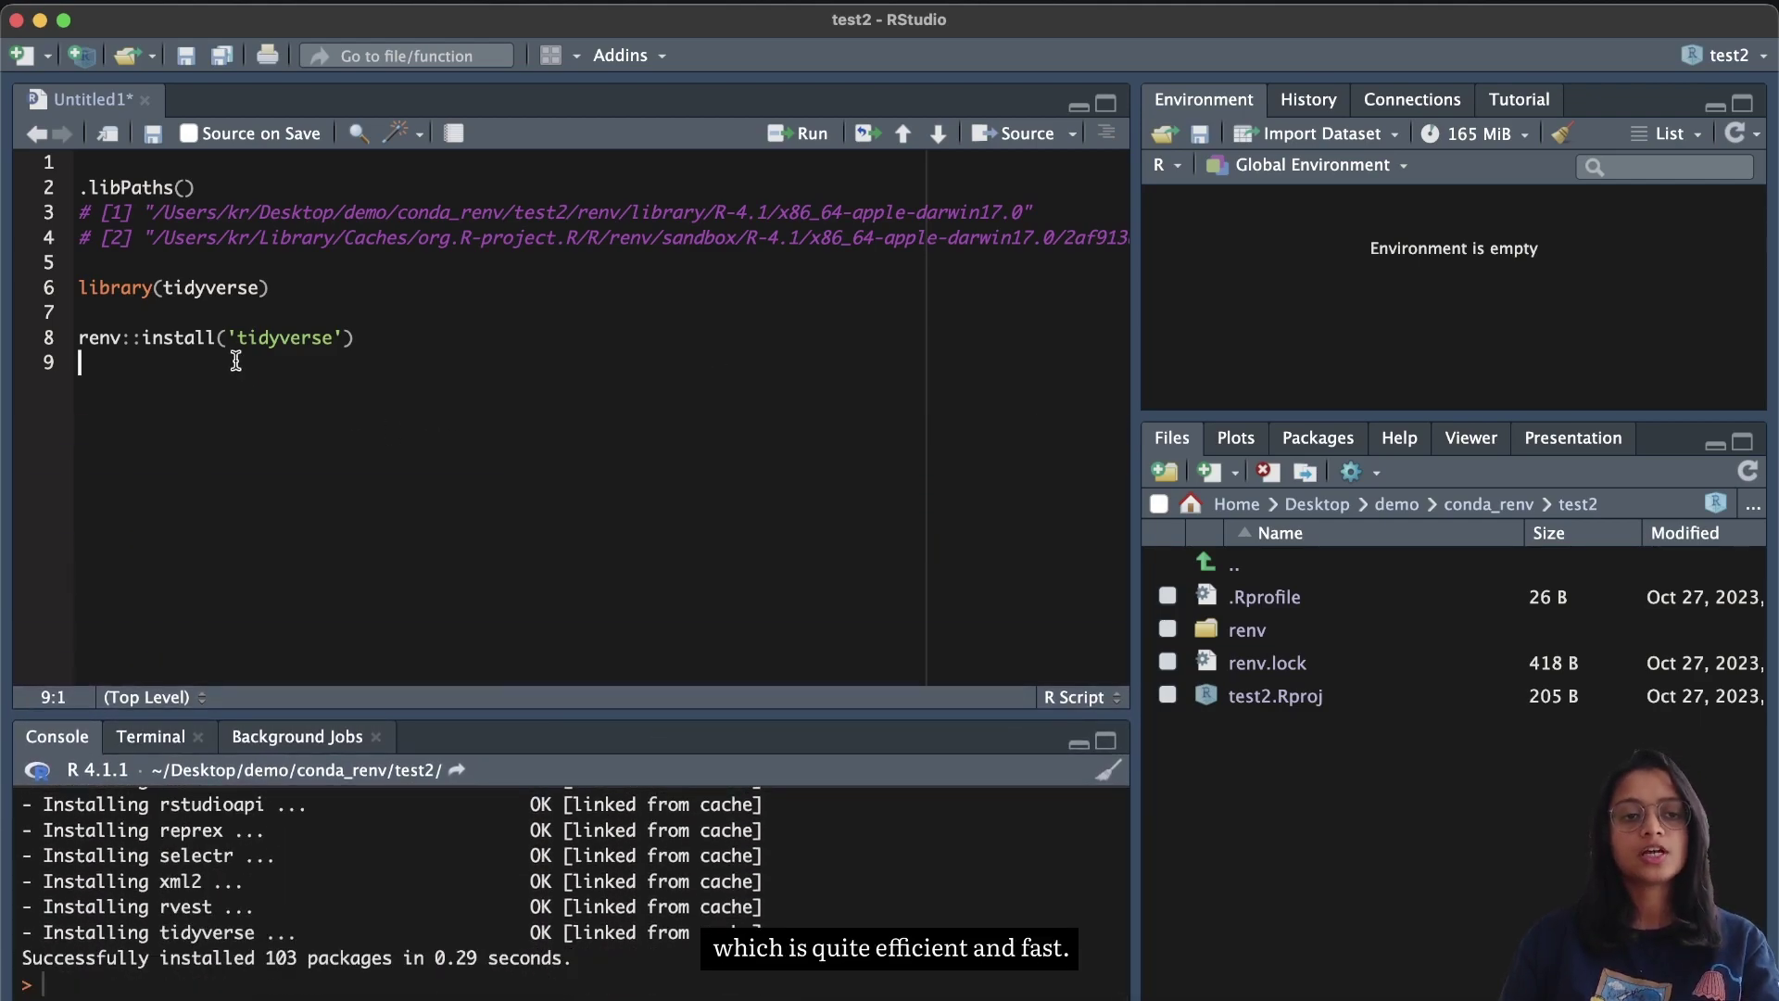
key(Return)
text(librar)
text(y(tidyverse)
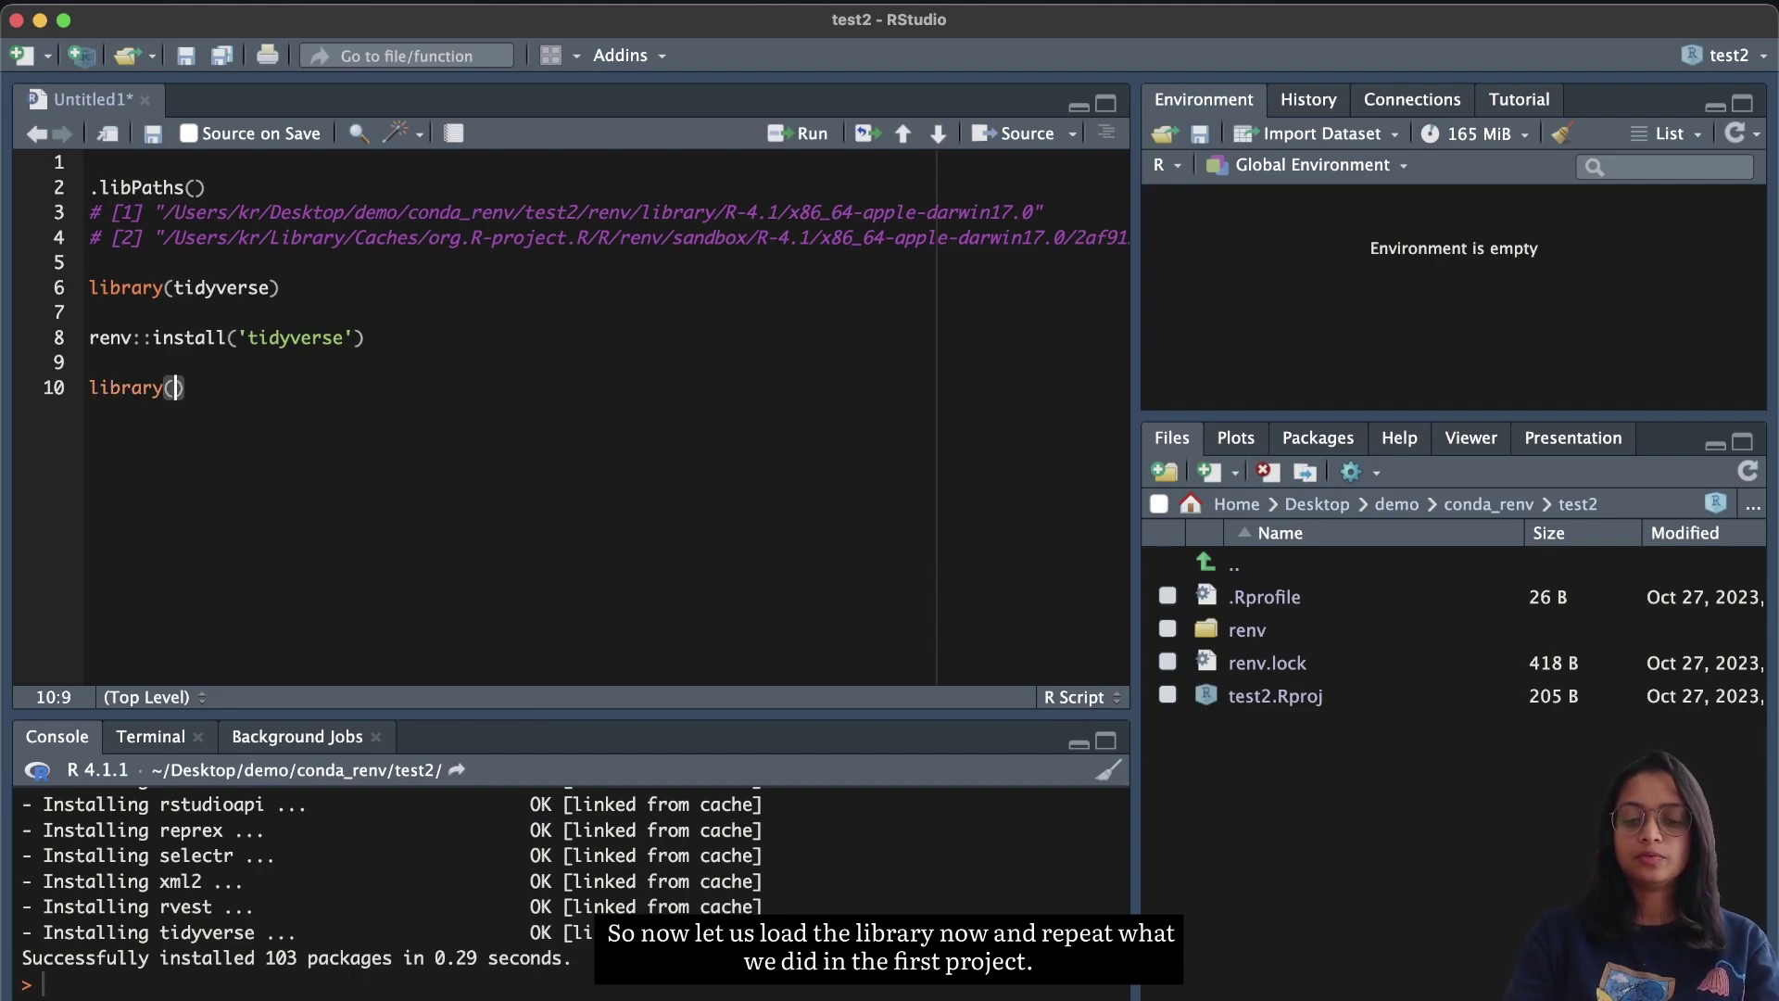
key(super+Return)
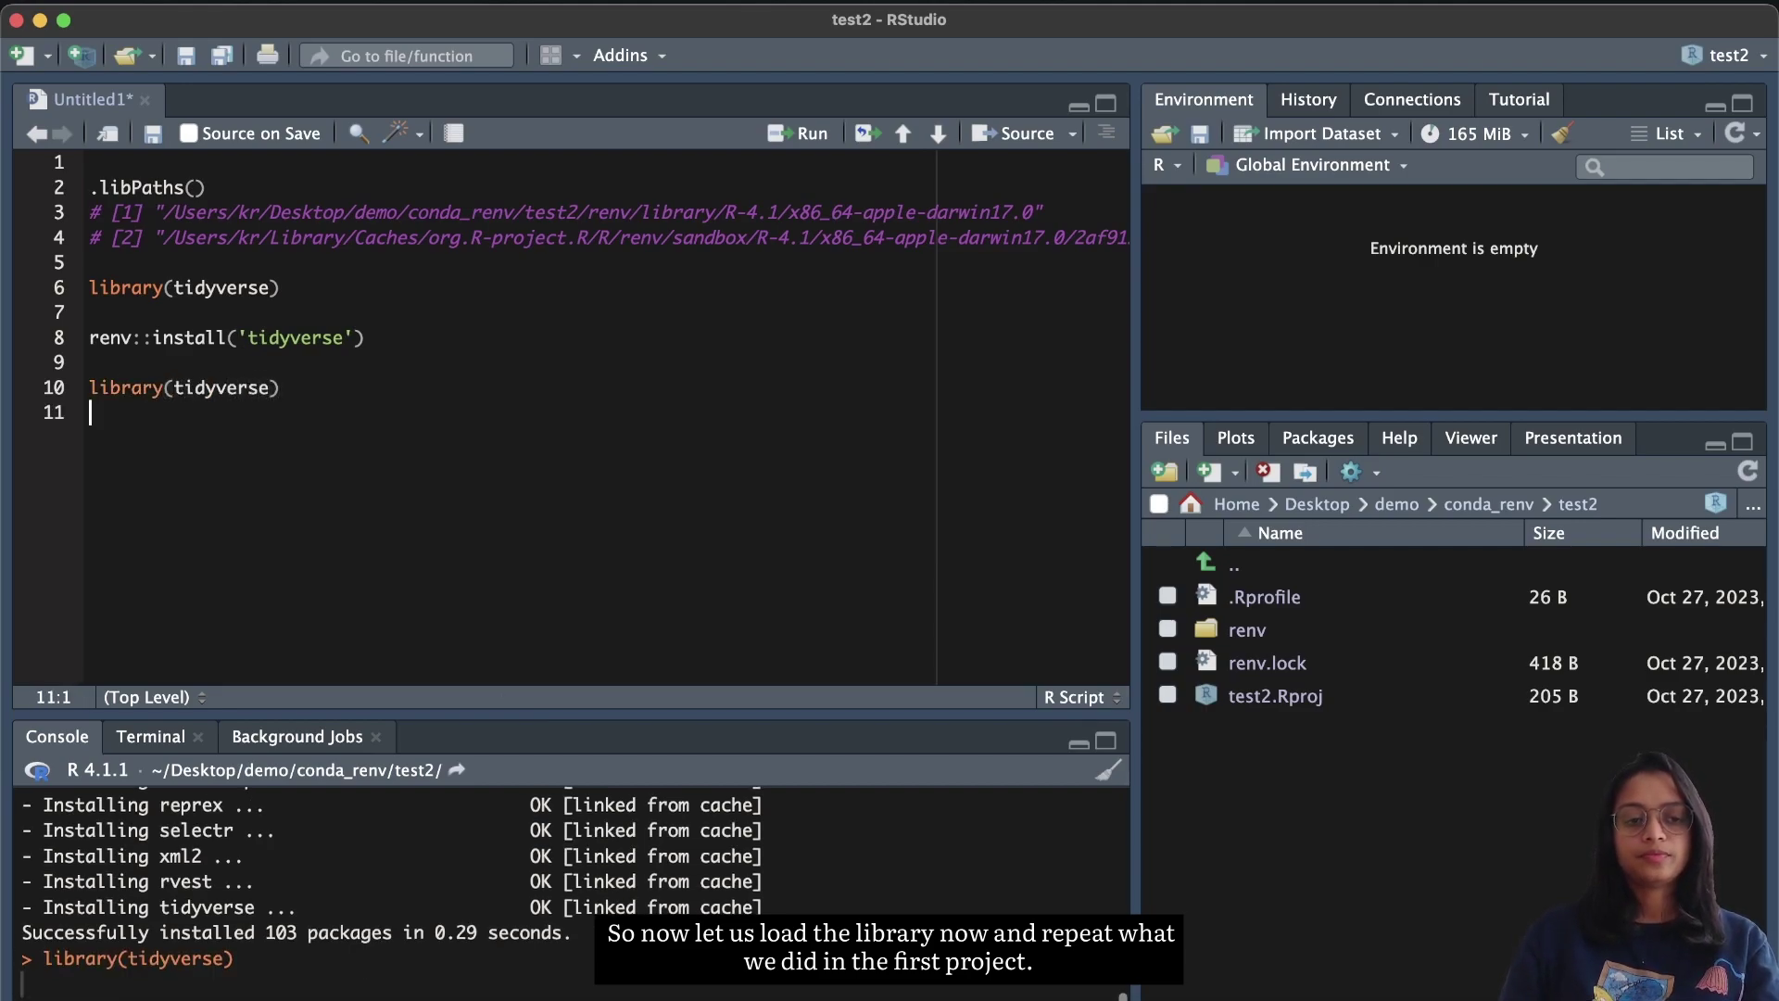
Step: Write "df <- iris" on line 12 of the script and run it
key(Return)
text(df)
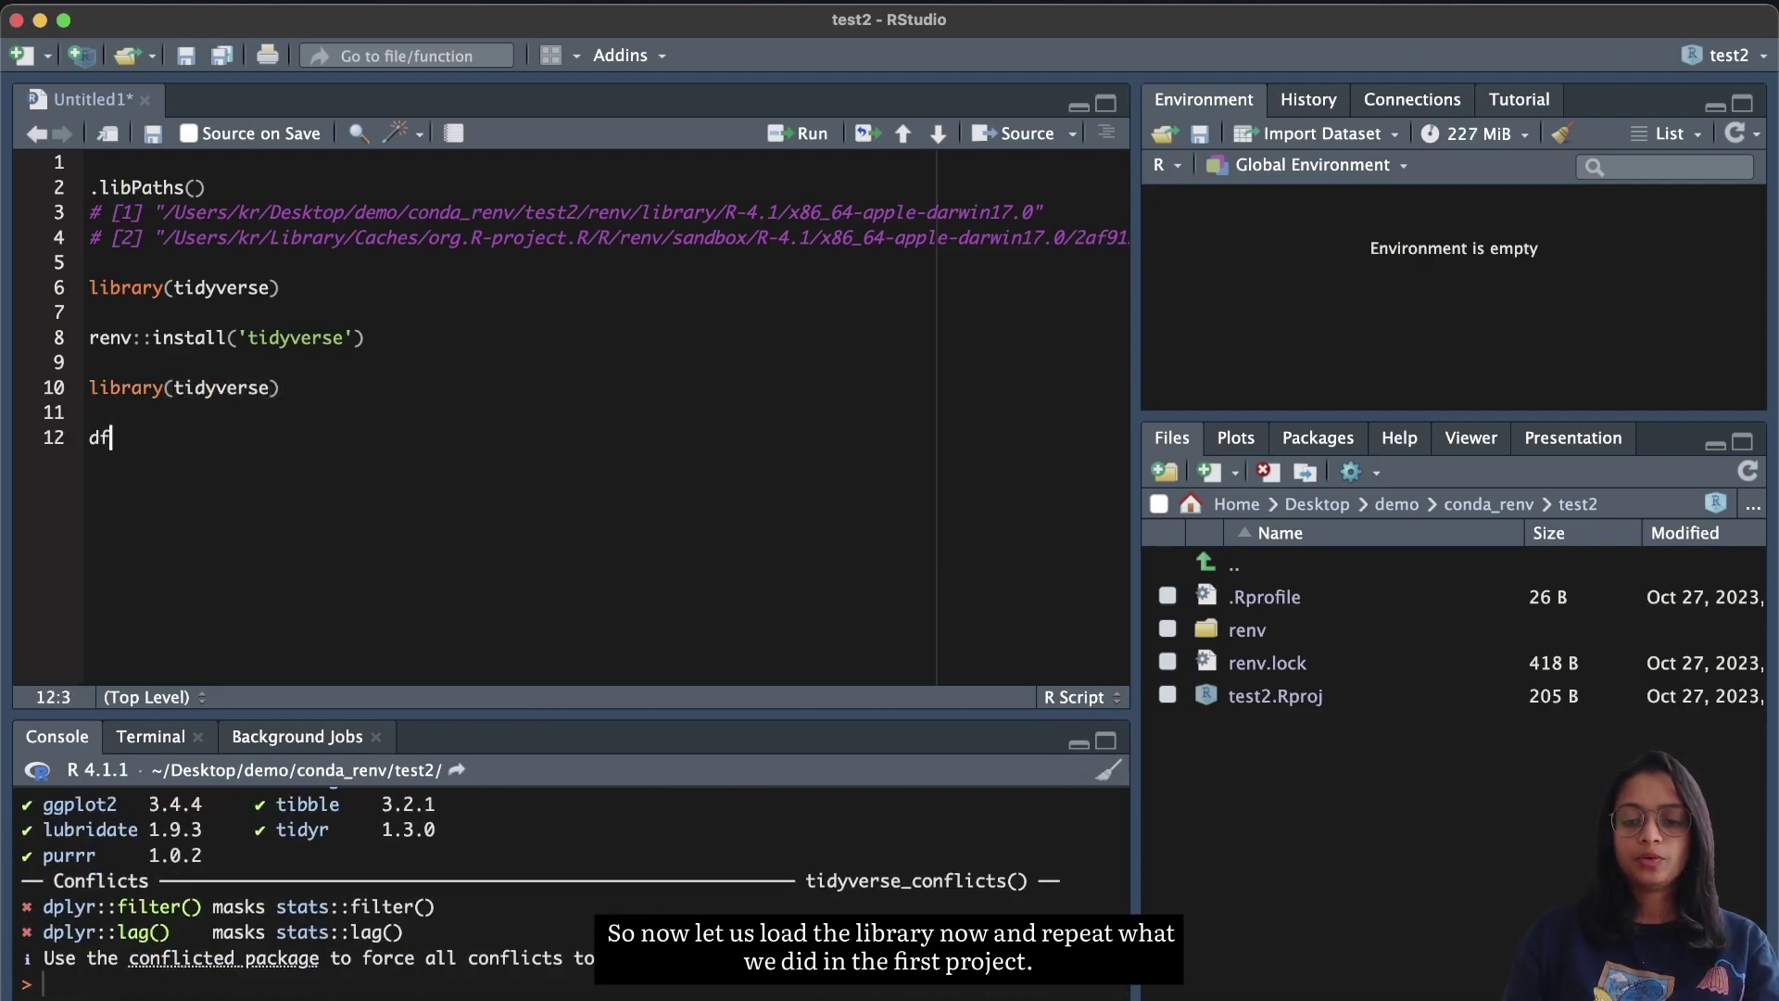
text( <- iris)
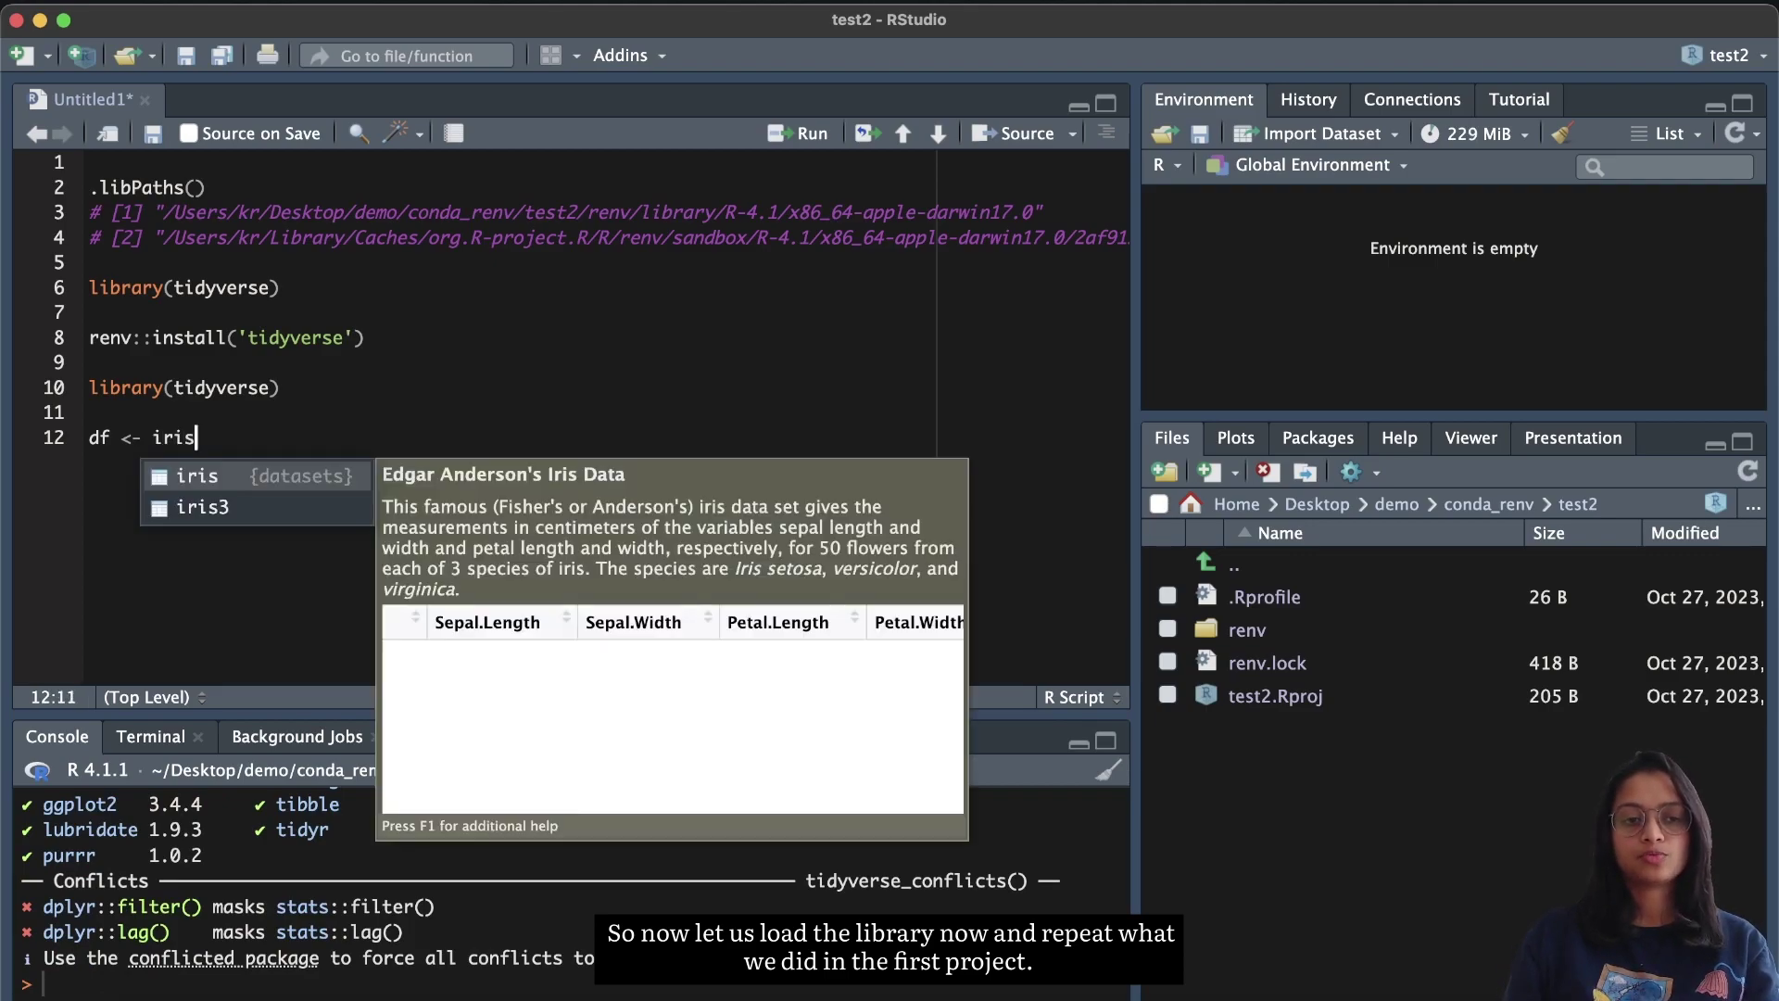
key(Escape)
key(super+Return)
Step: Starting on line 14, pipe df with %>% into "ggplot(., aes(Sepal.Length, Sepal.Width, fill = Species))" on the following line
key(Return)
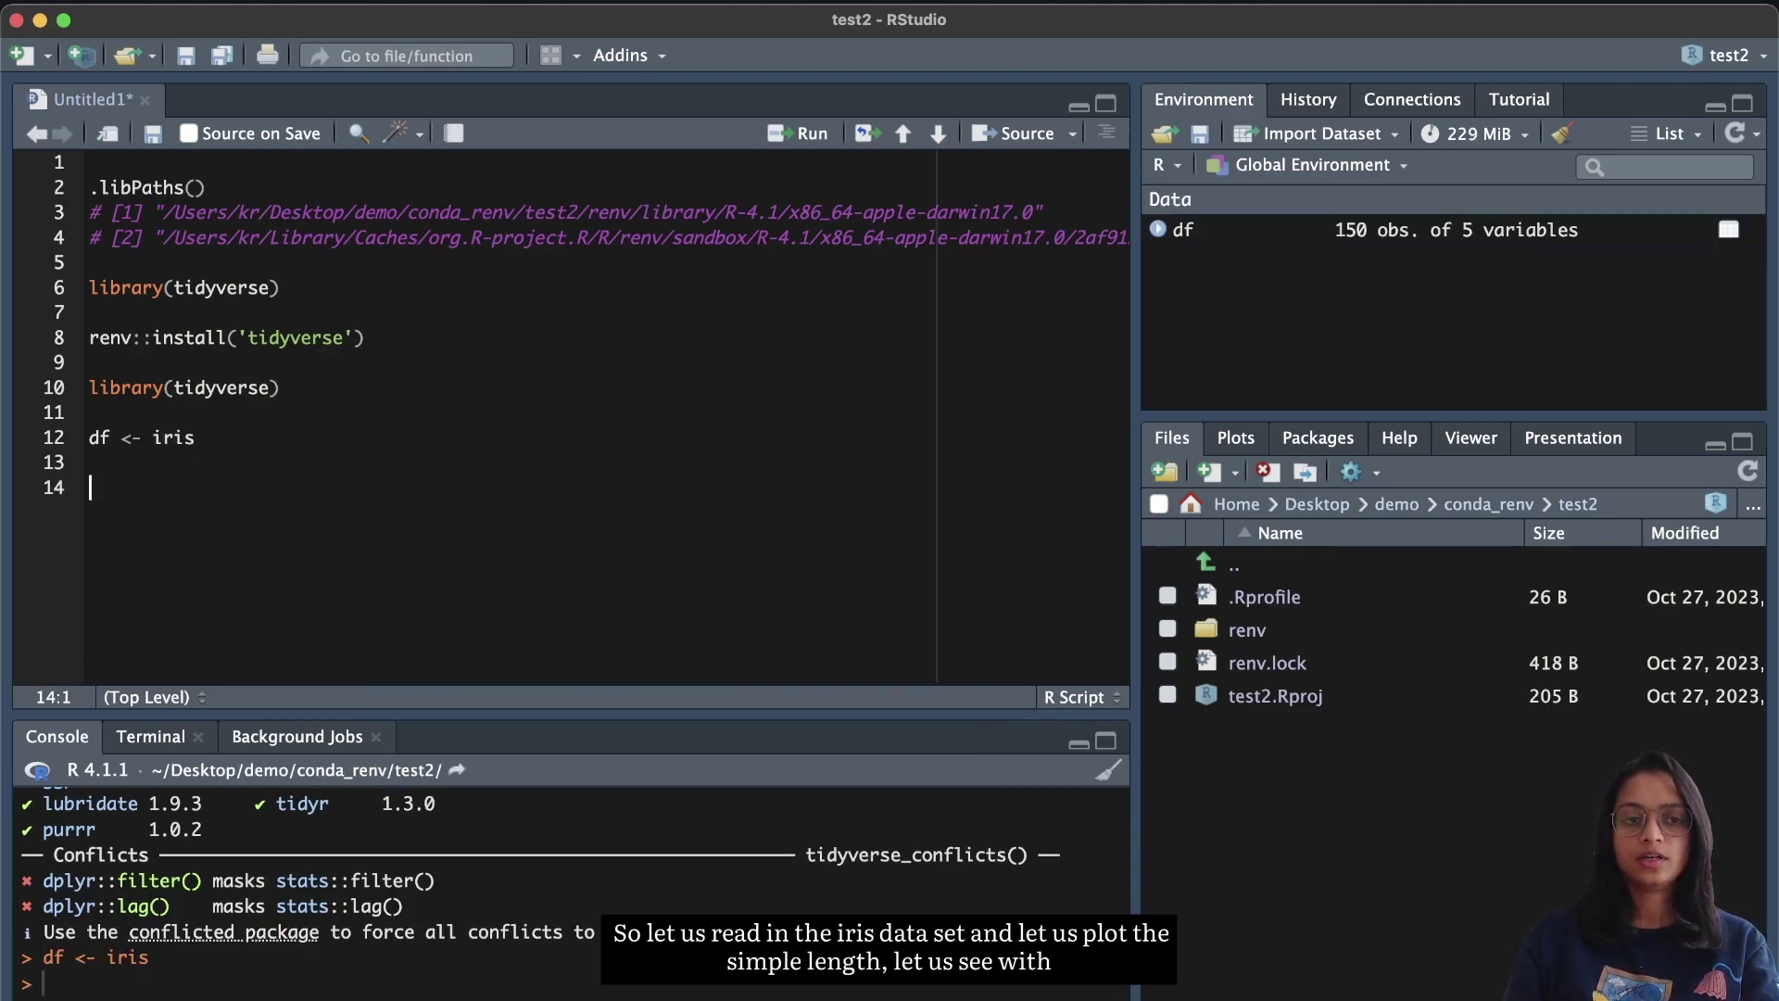
text(df %>%)
key(Return)
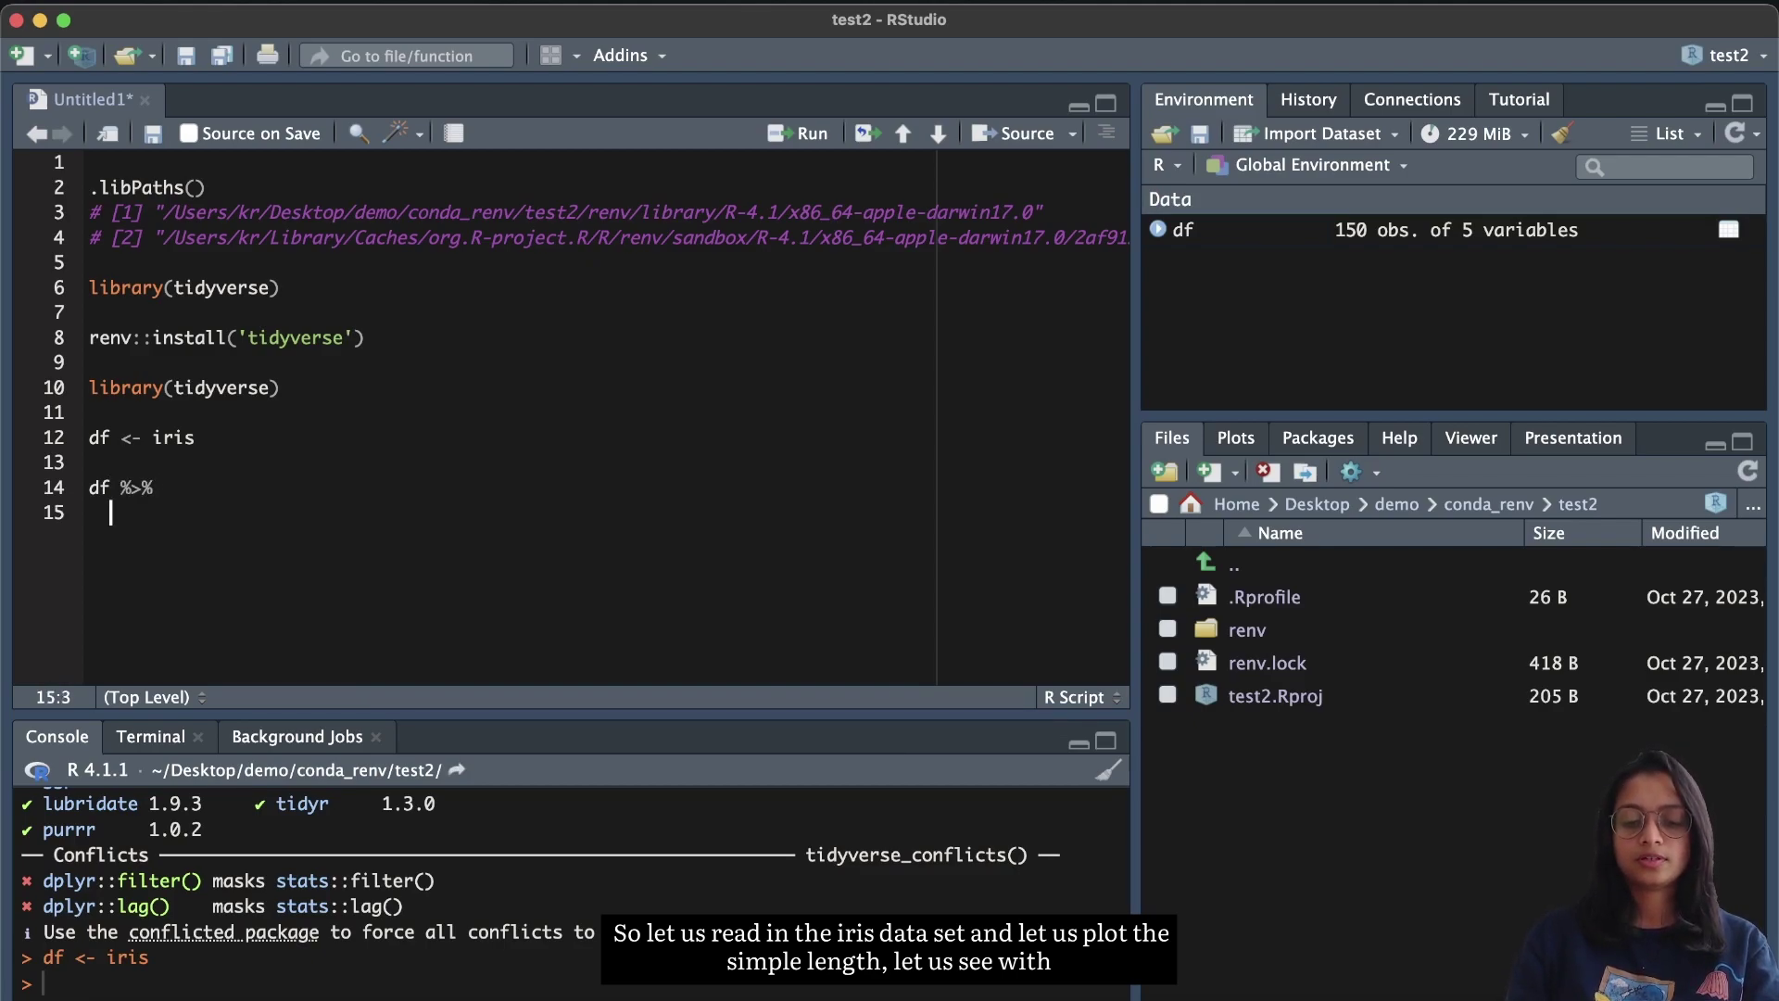
text(ggplot()
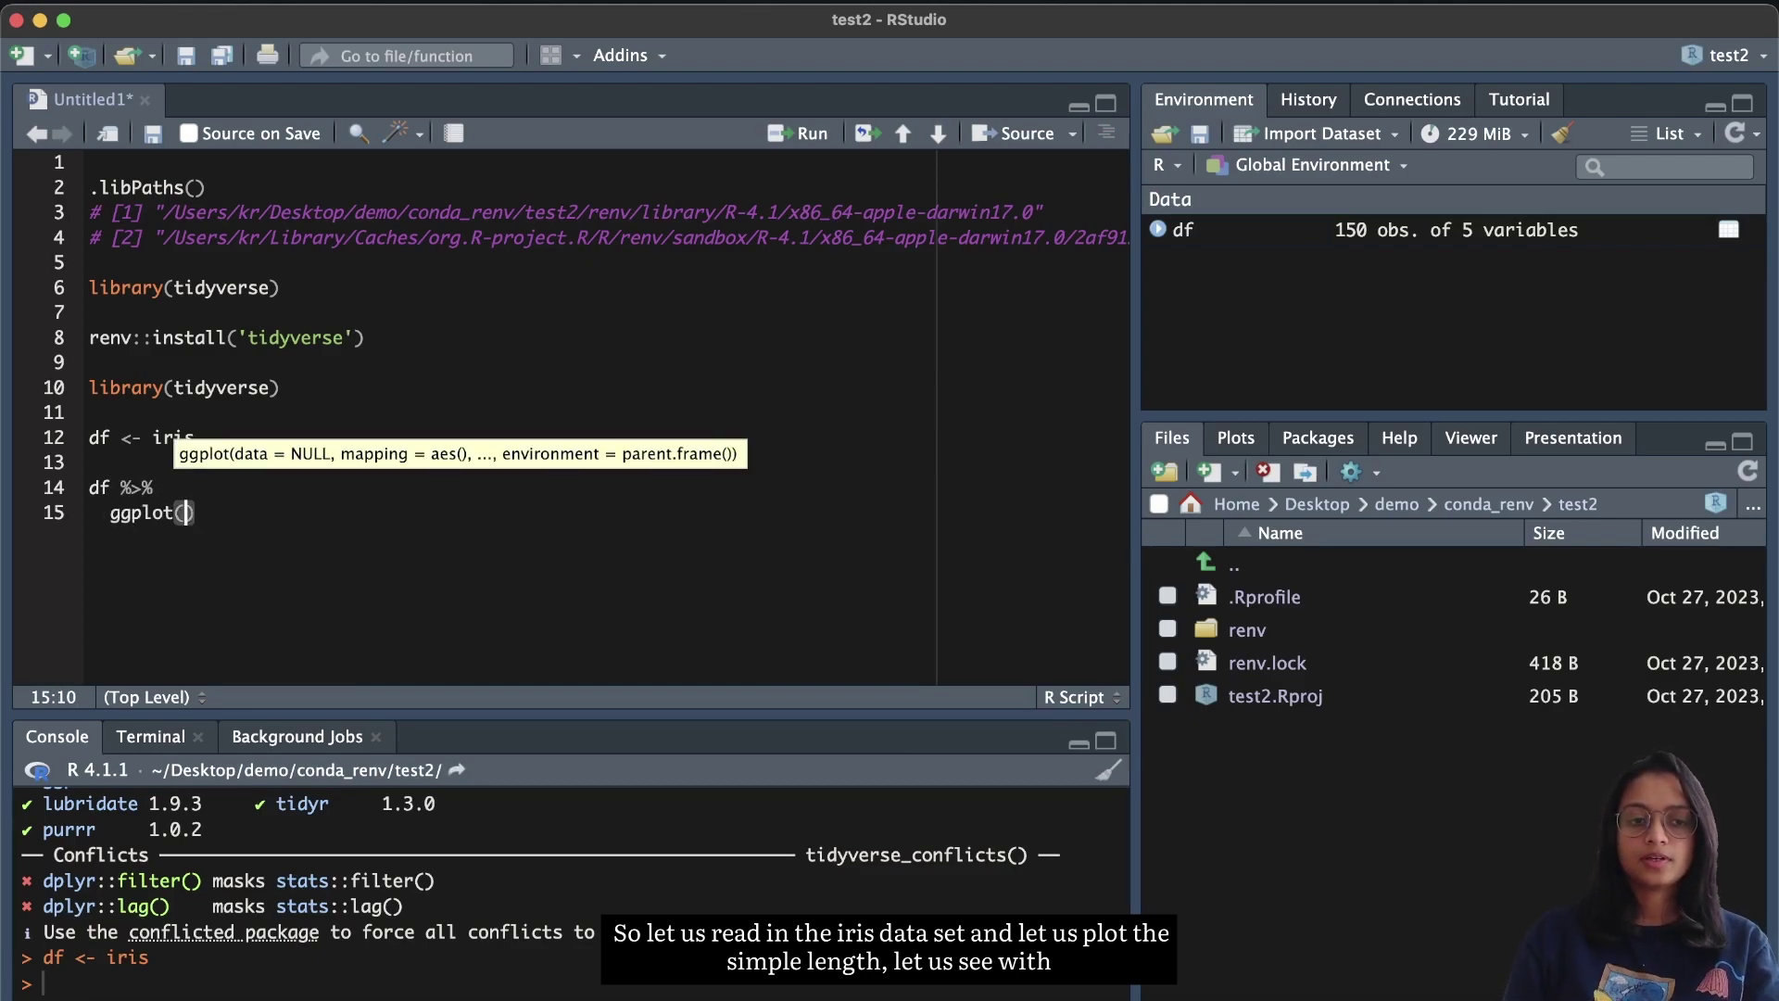
text(., aes(Sepal)
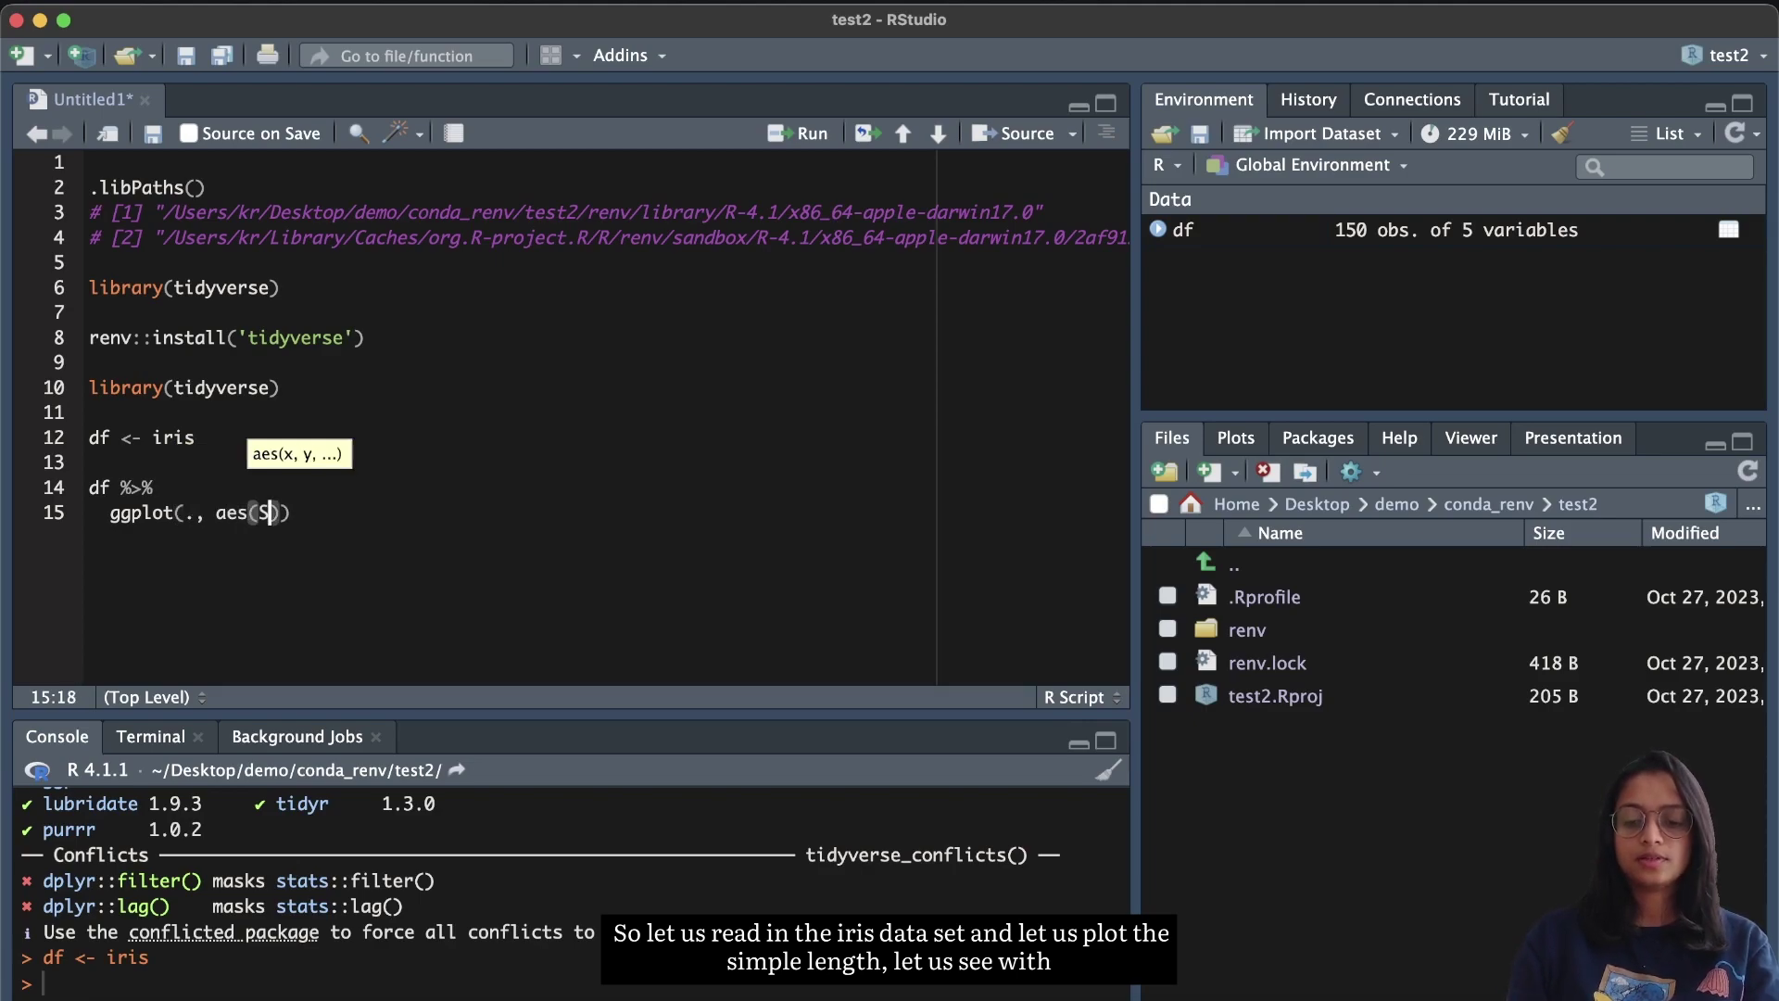
key(Return)
text(, Sep)
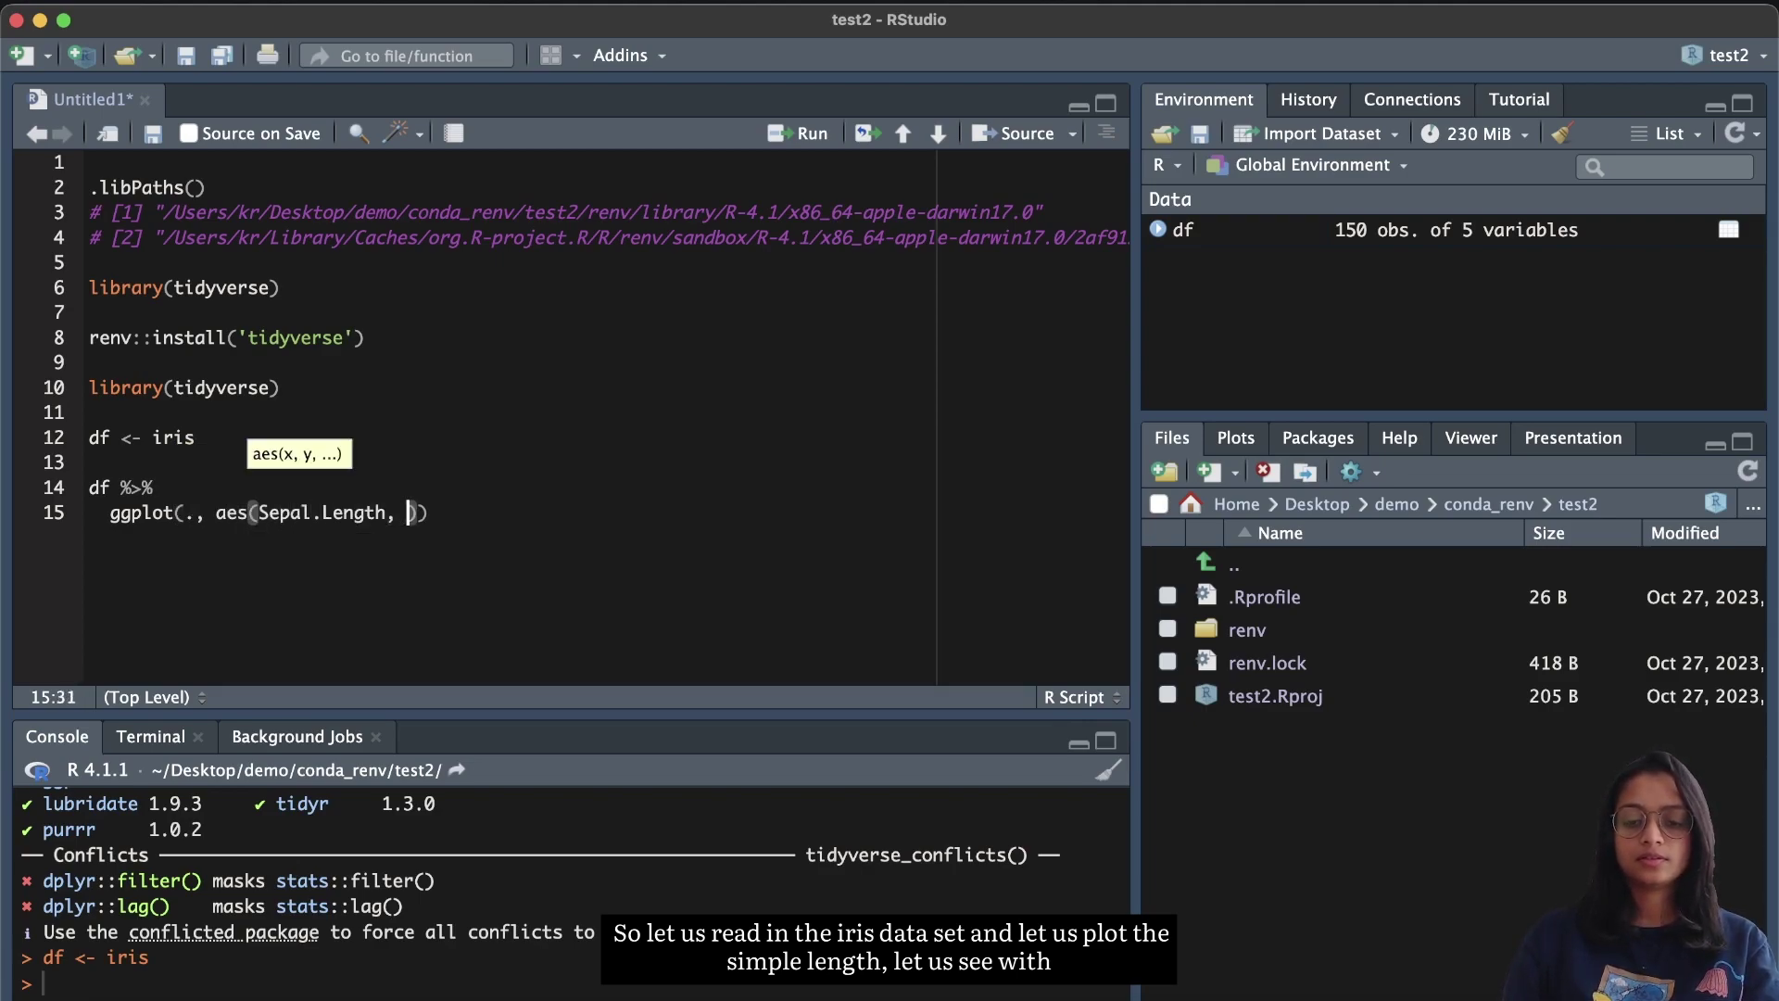
text(al)
key(Down)
key(Return)
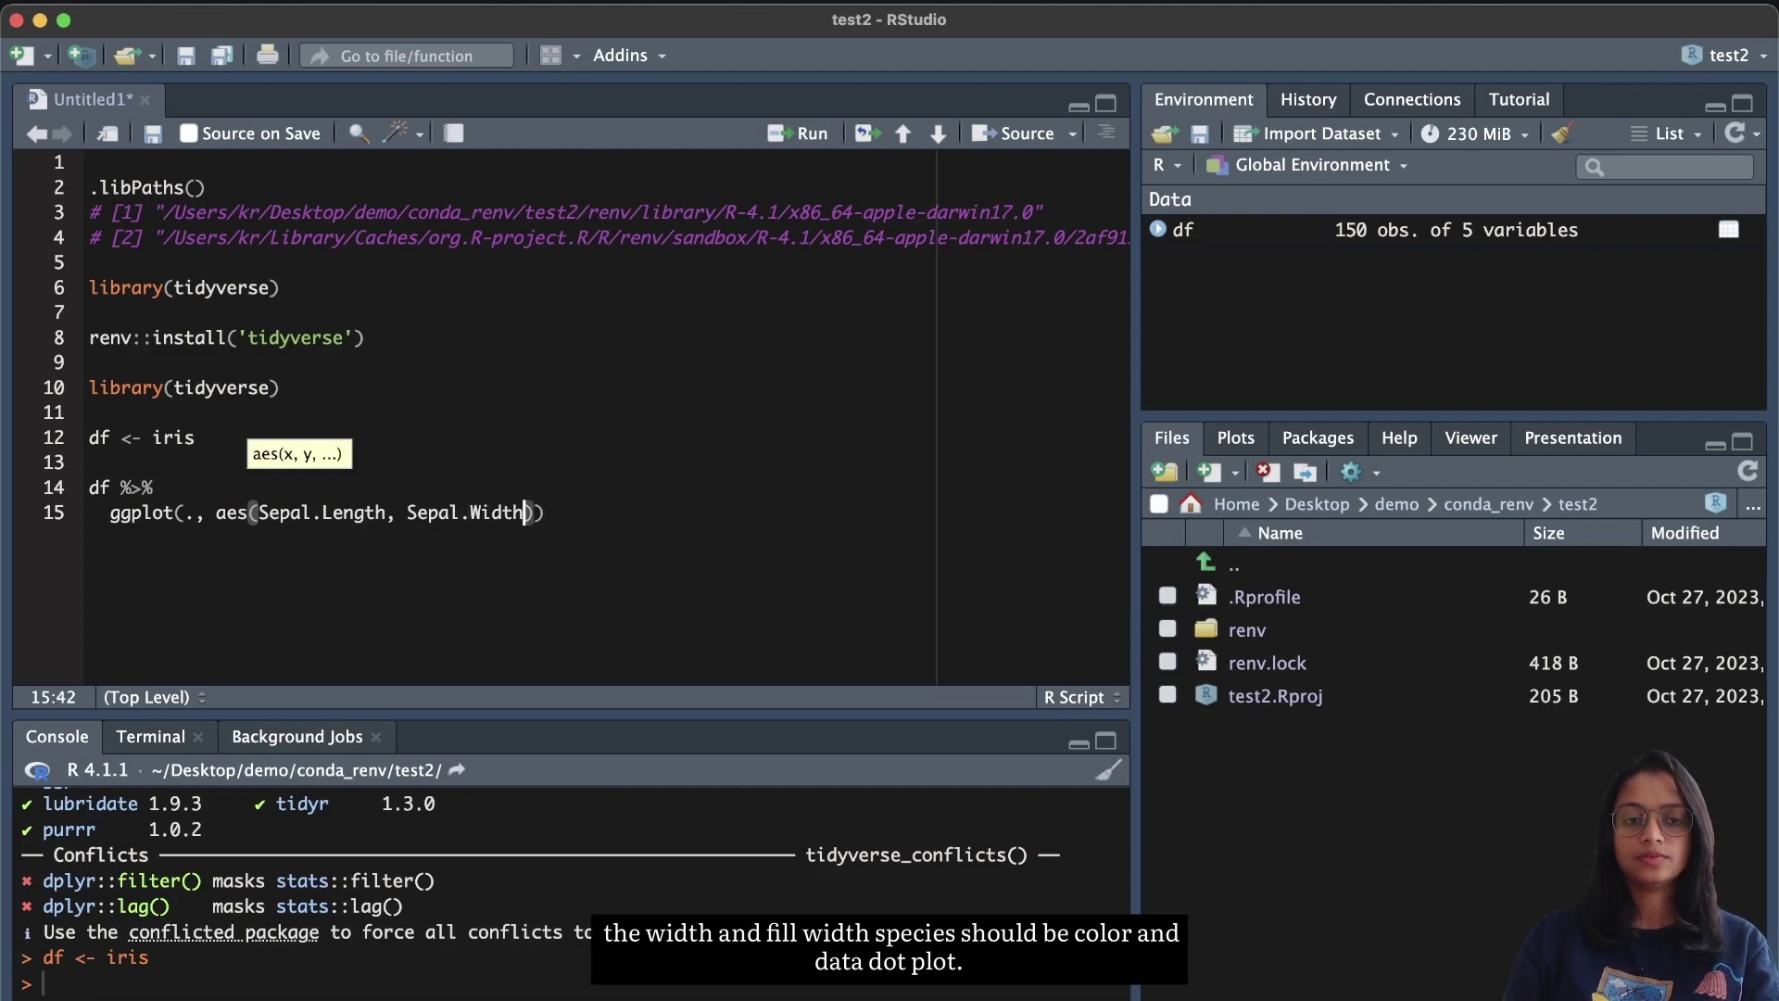
text(, fill = Species))
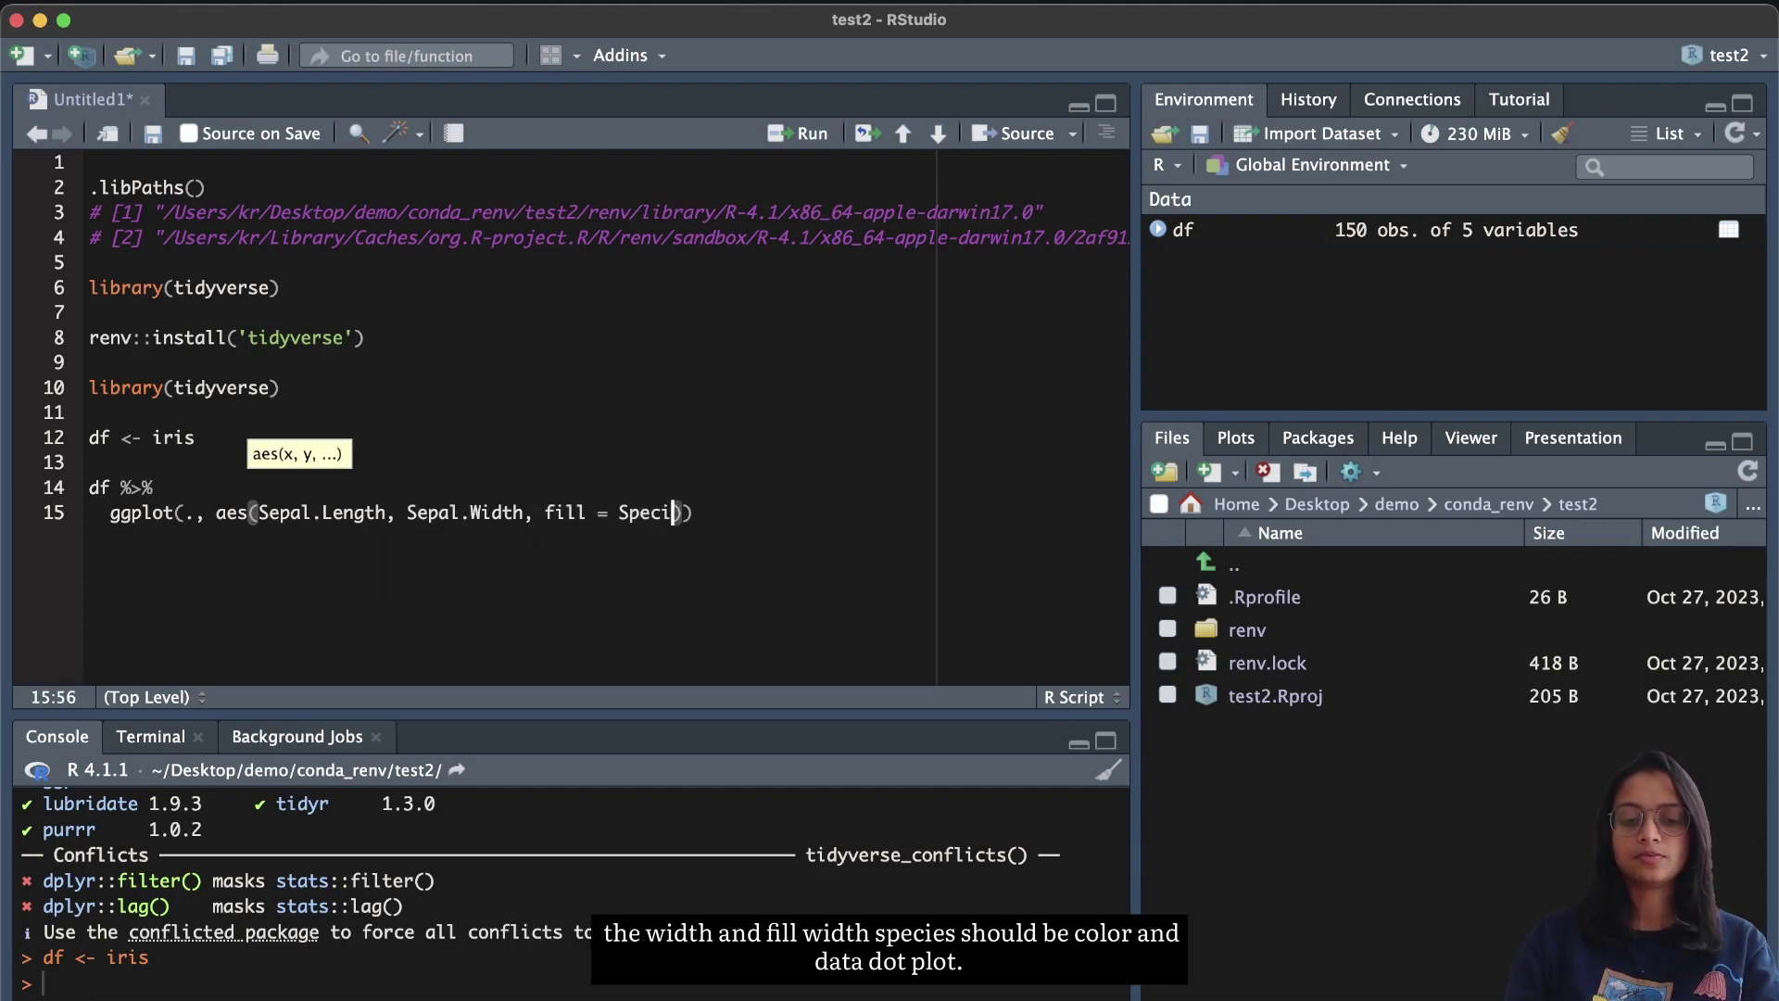
text())
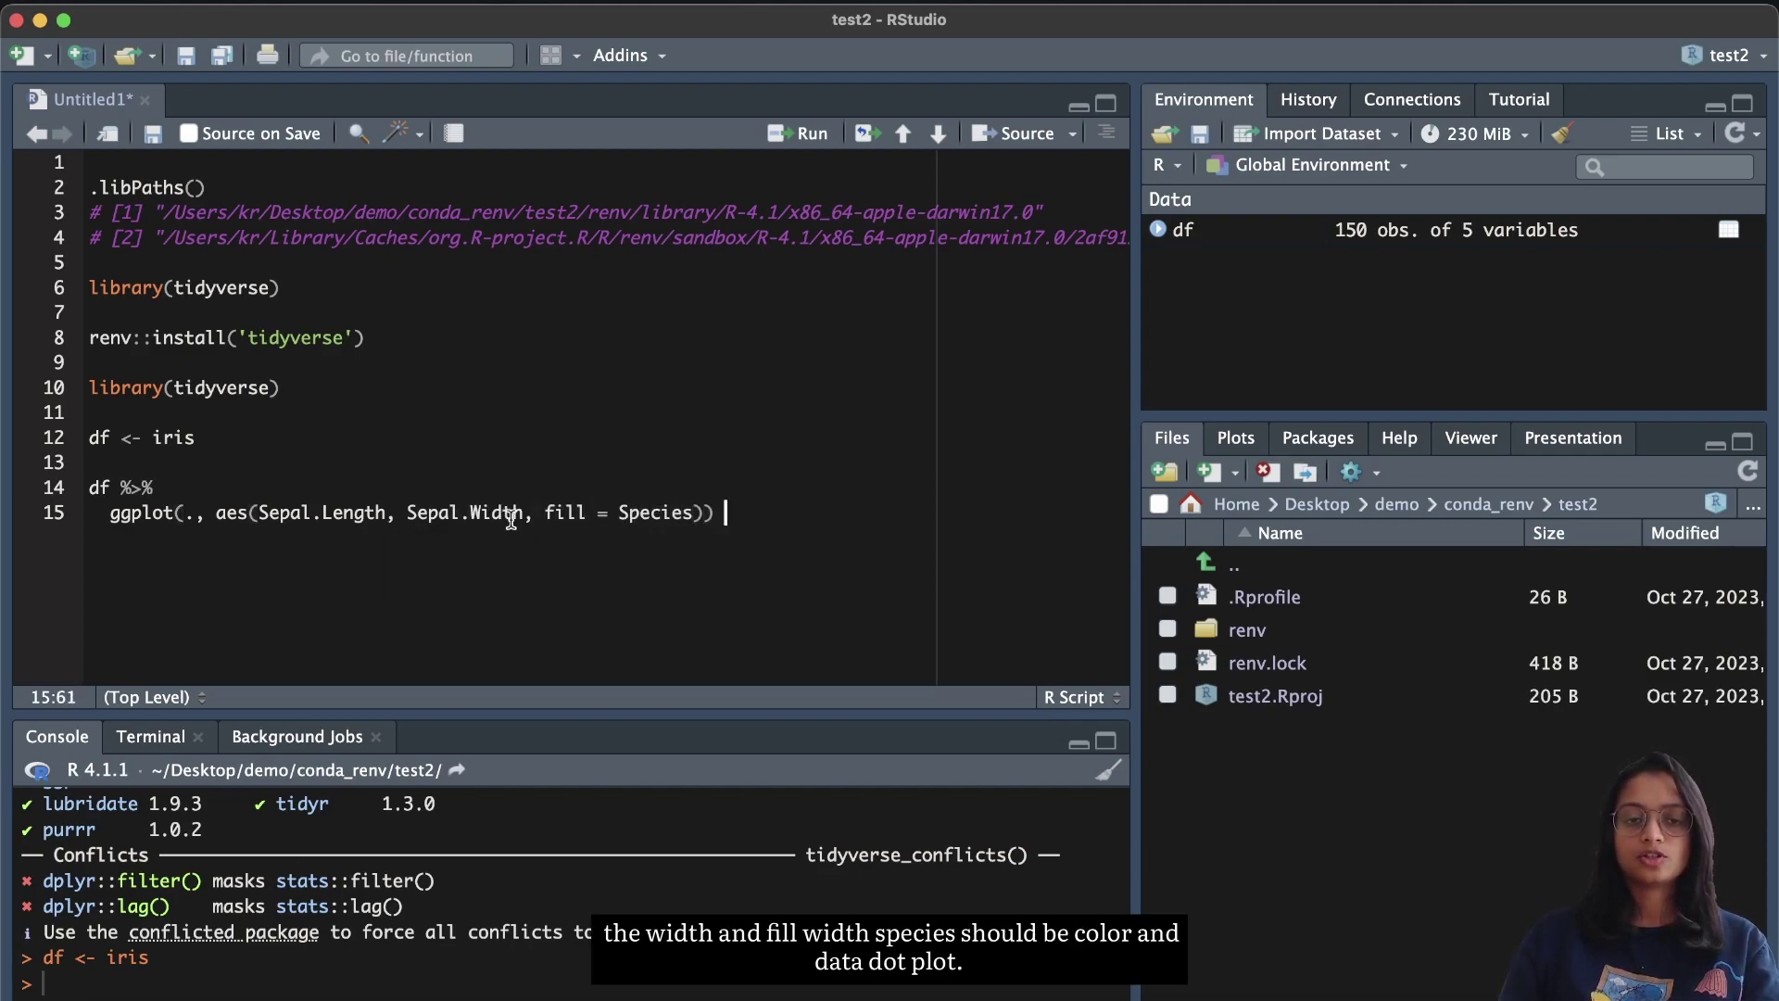
Step: Change the Species aesthetic in the ggplot call to color
double_click(560, 513)
text(color)
click(815, 511)
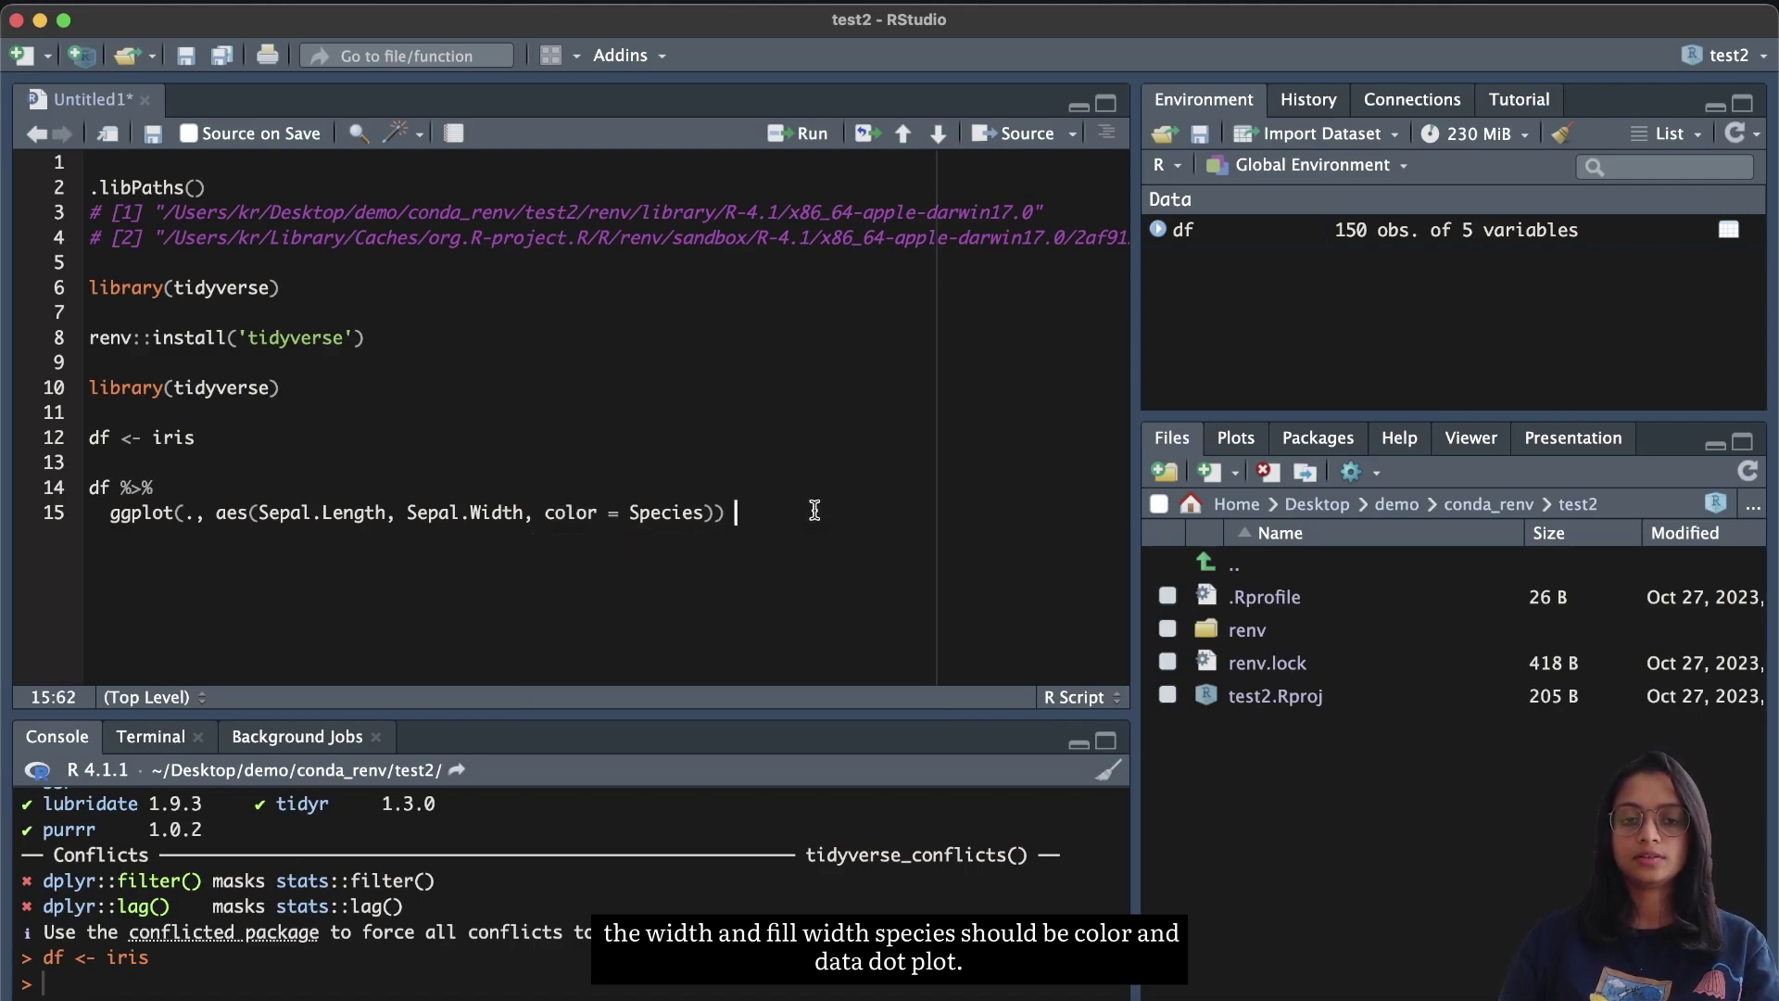
Step: Add a "geom_point()" layer to the ggplot call on line 16 and run the plotting code
text(+)
key(Return)
text(geom_p)
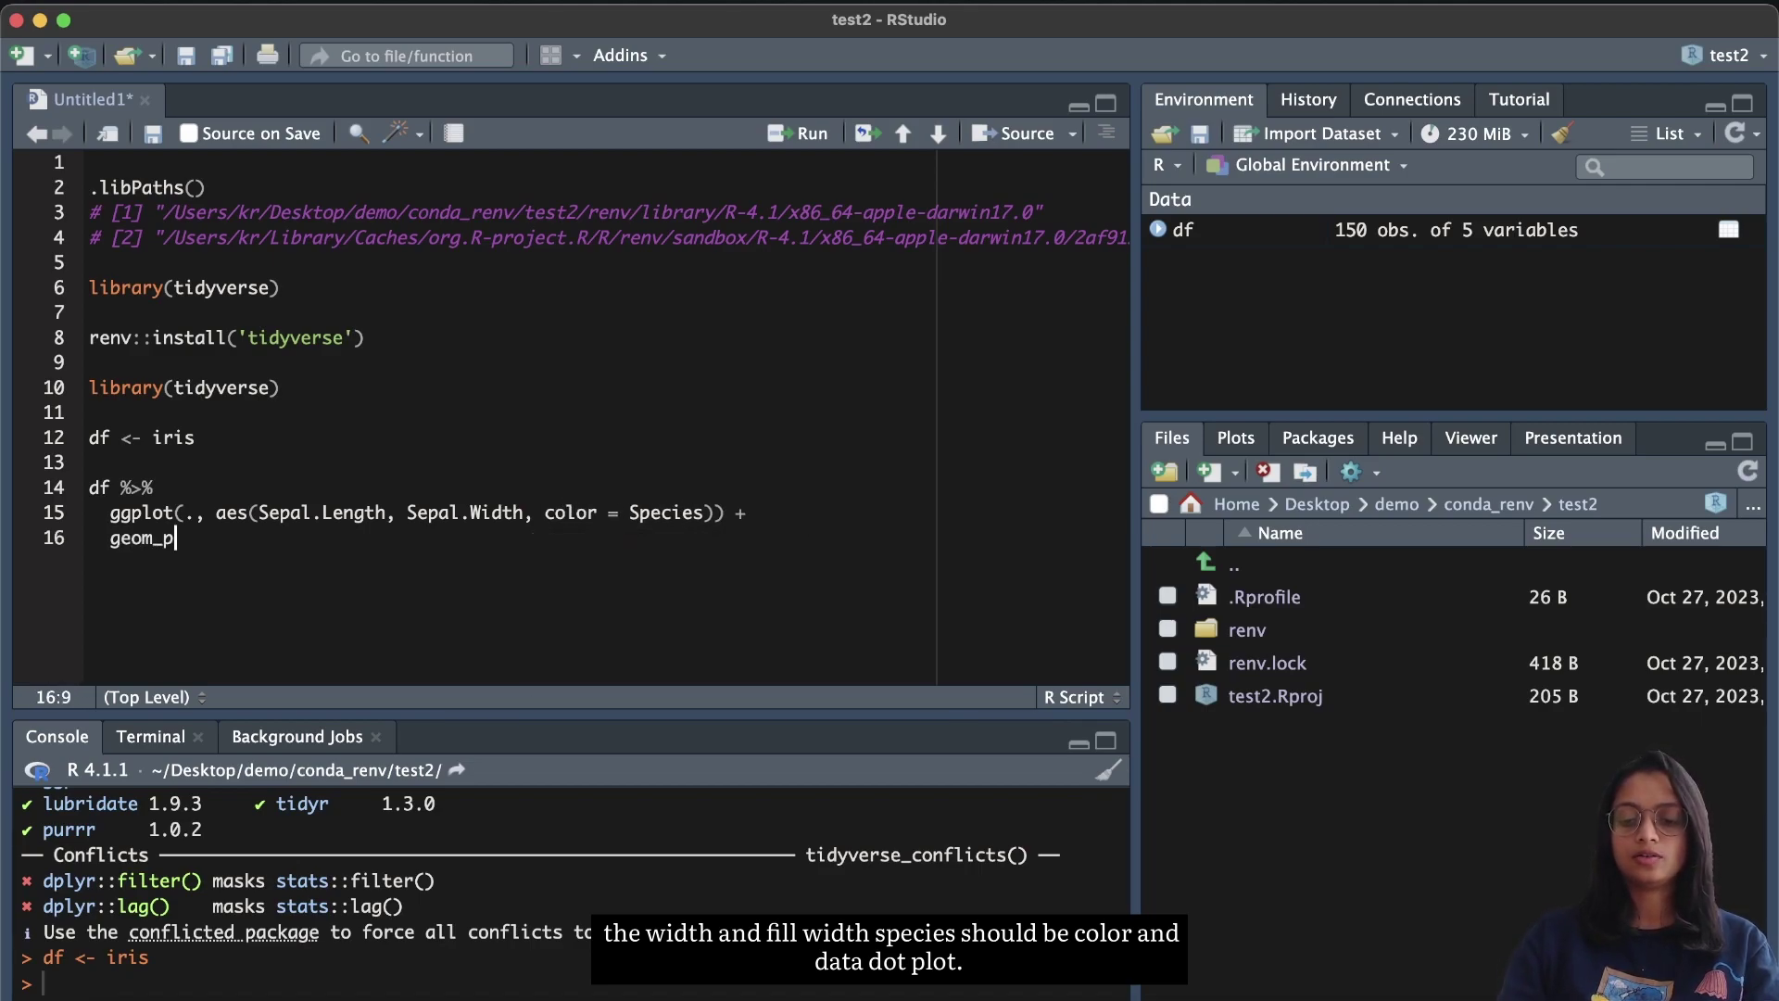
text(oint()
key(super+Return)
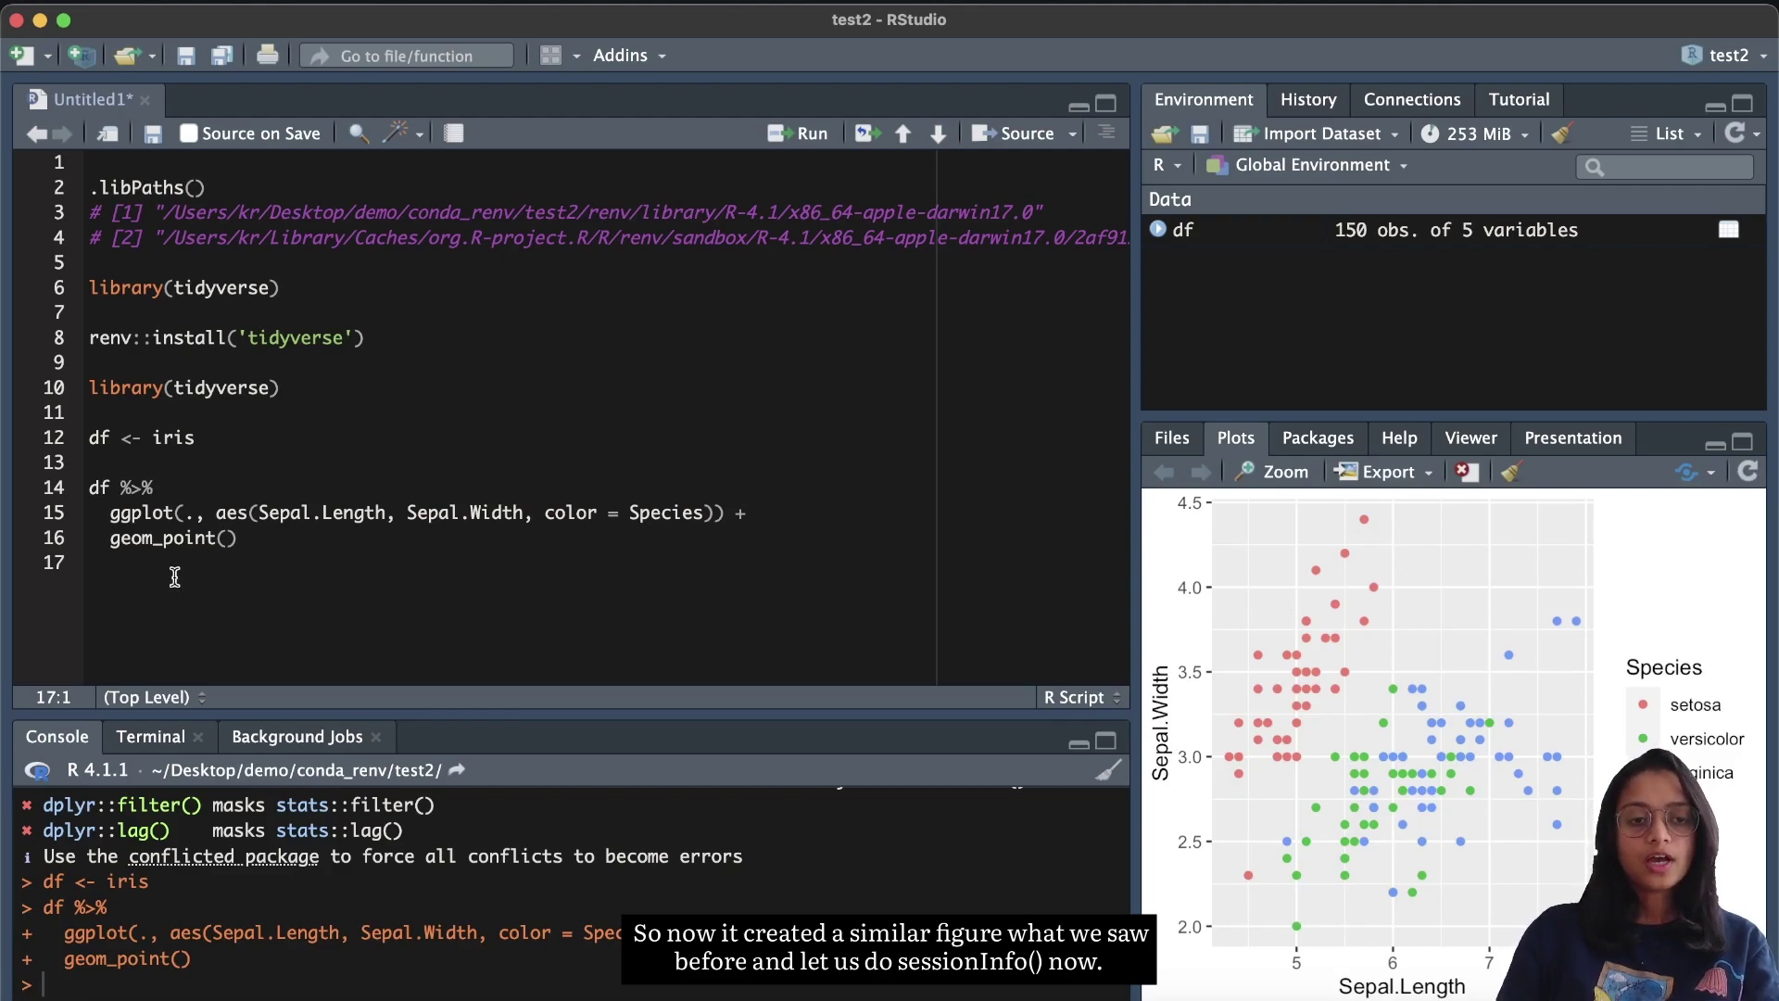
Step: Write "sessionInfo()" on line 18 of the script and run it
key(Return)
text(session)
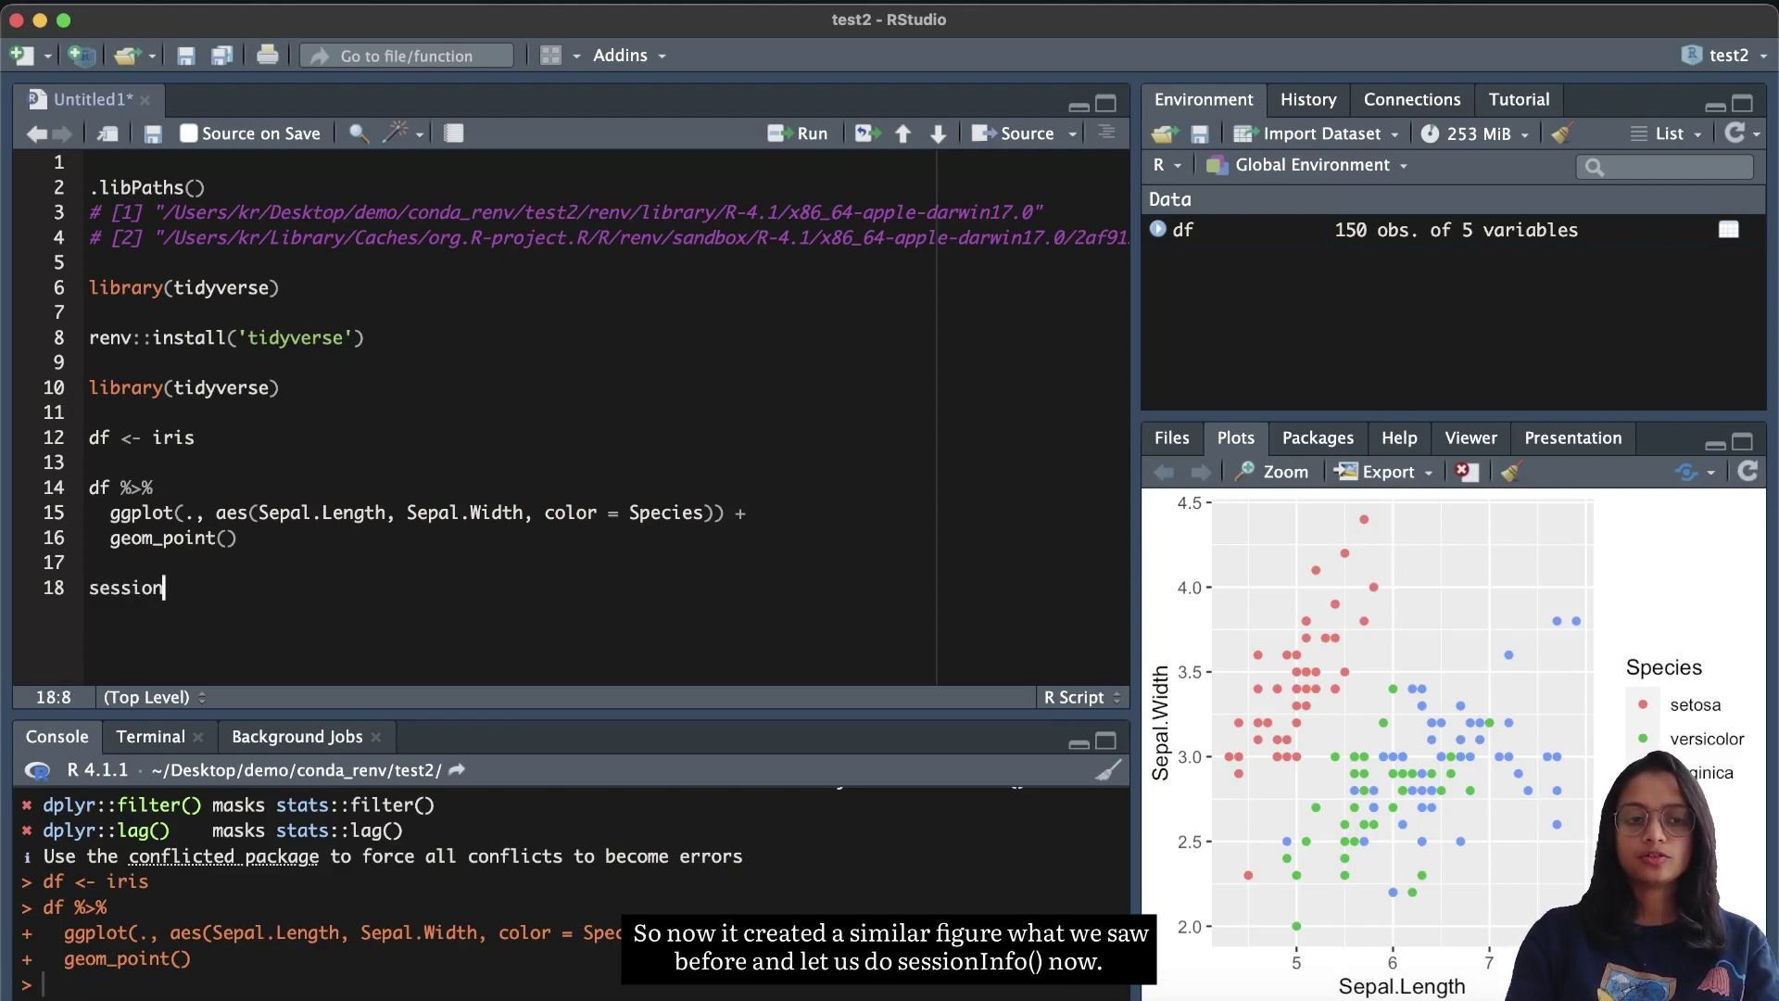
text(Info())
key(ctrl+Return)
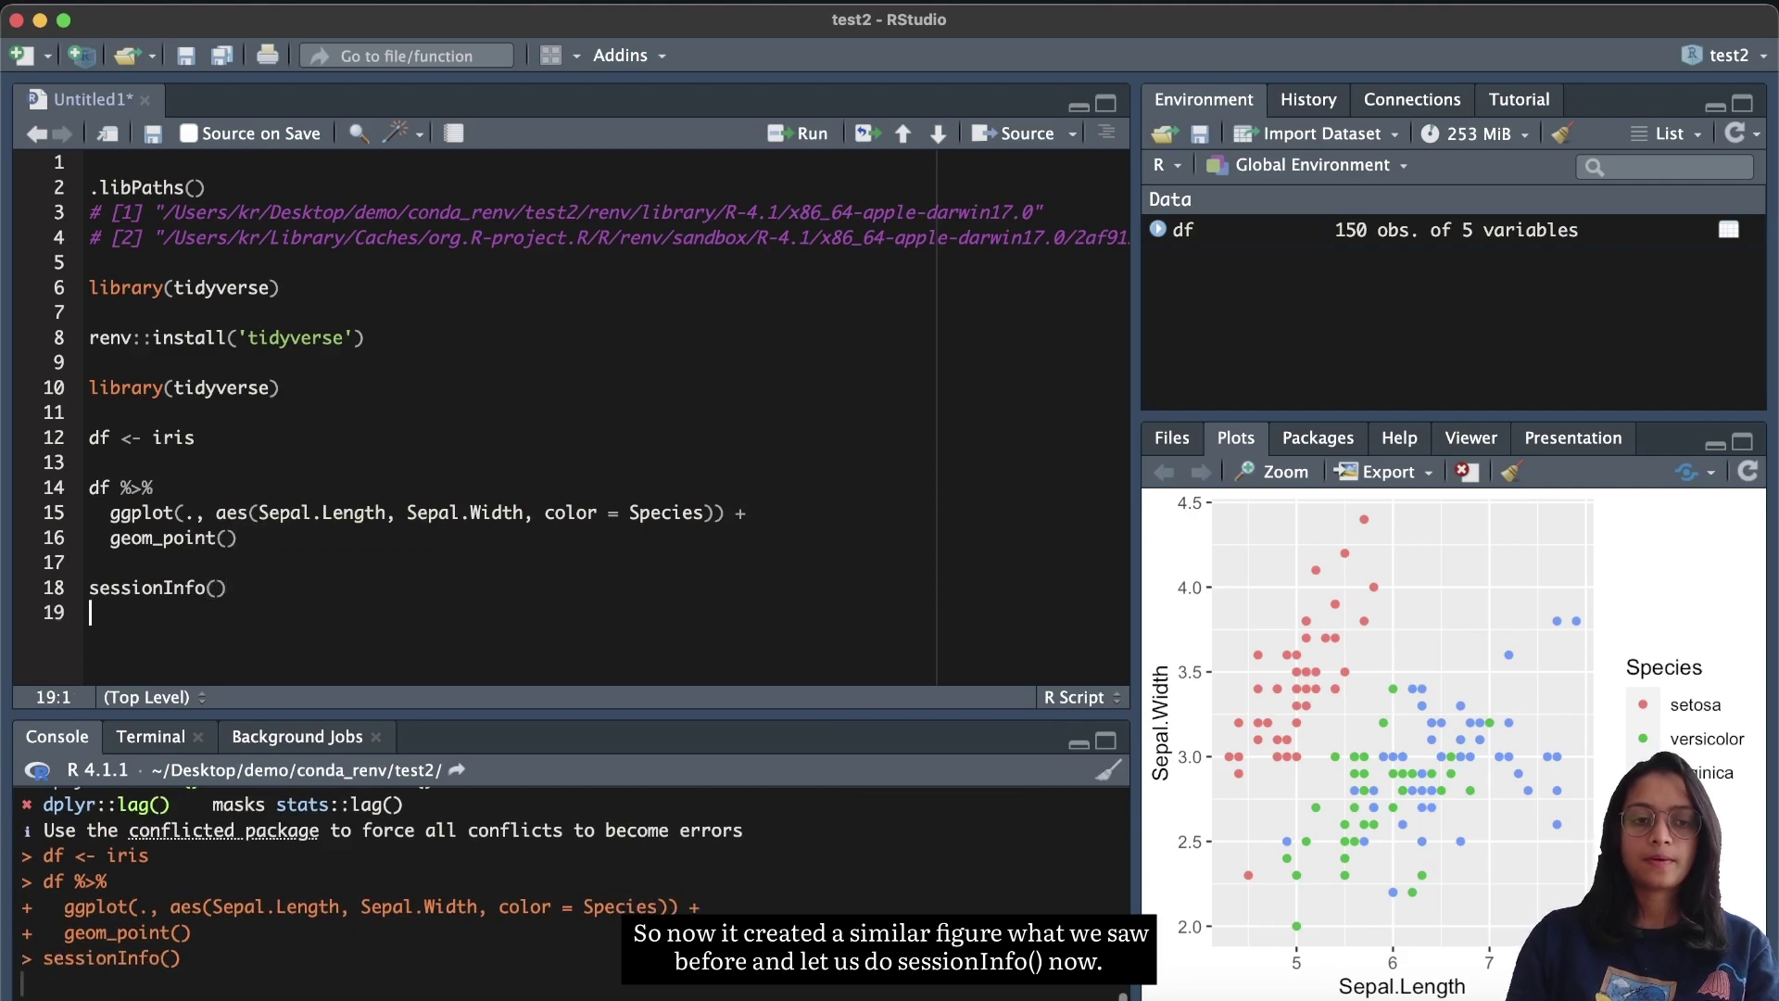
Step: Examine the attached packages, their versions and the namespace-loaded packages in the sessionInfo() output
scroll(474, 876, up, 1)
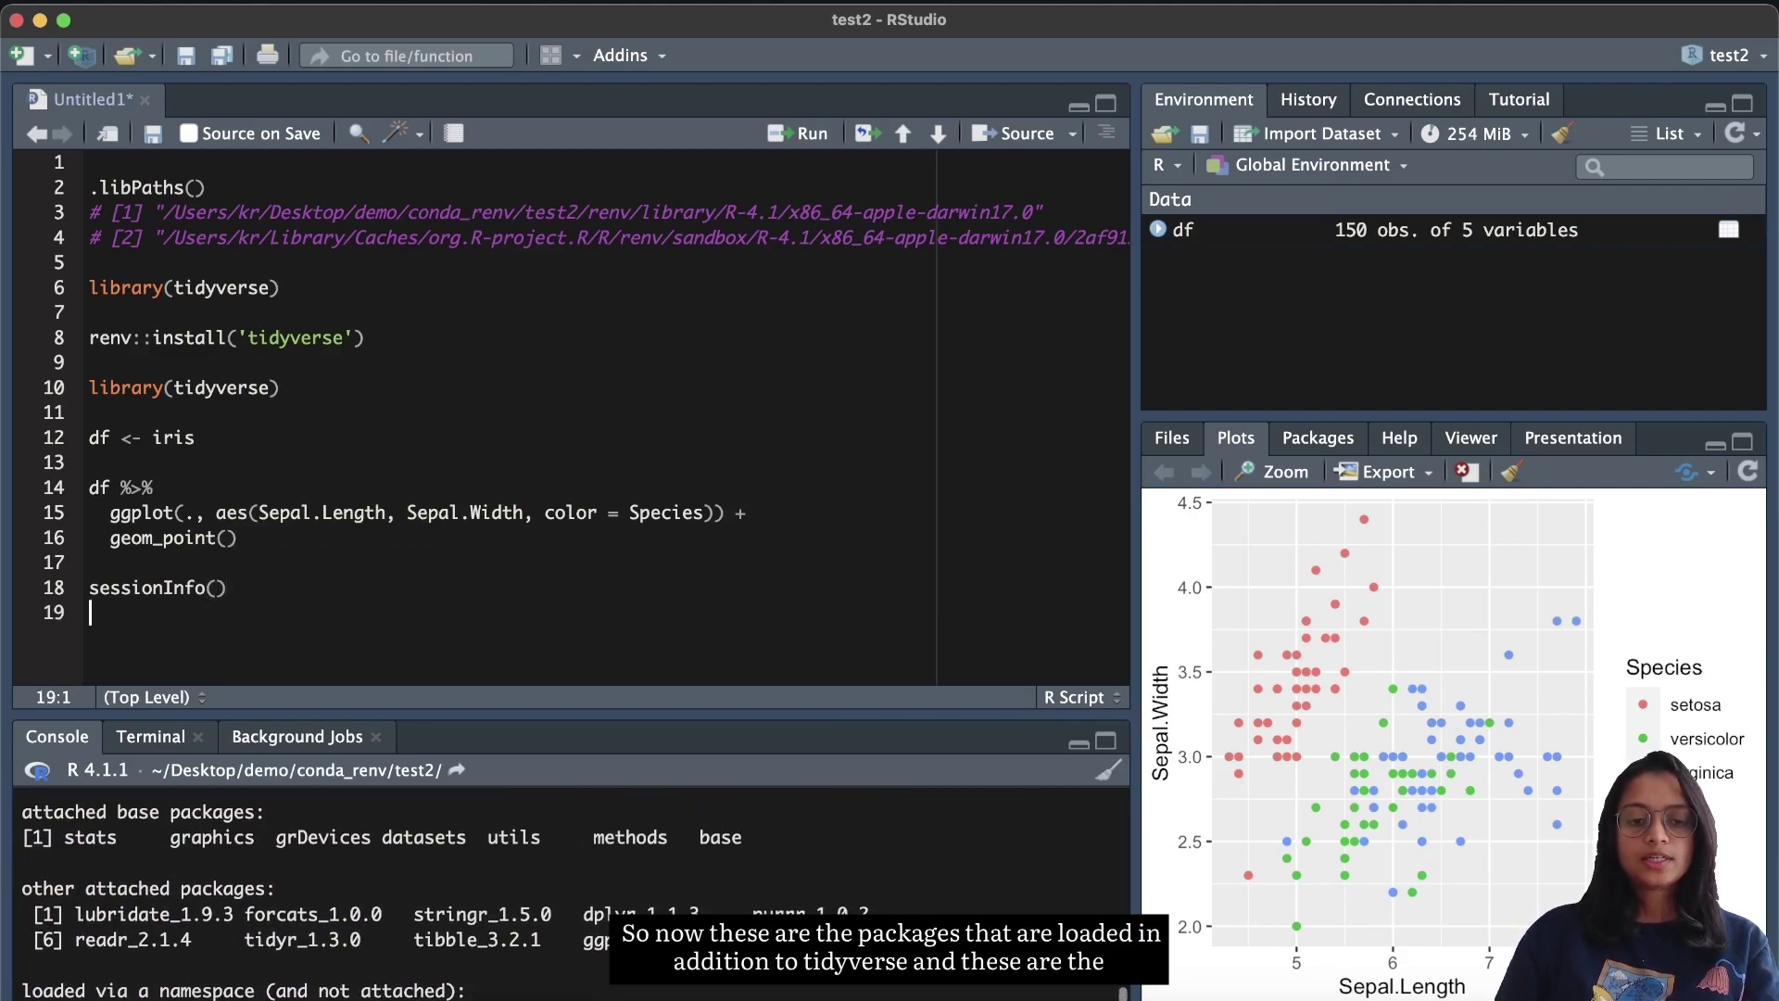
drag(923, 939, 51, 887)
click(255, 923)
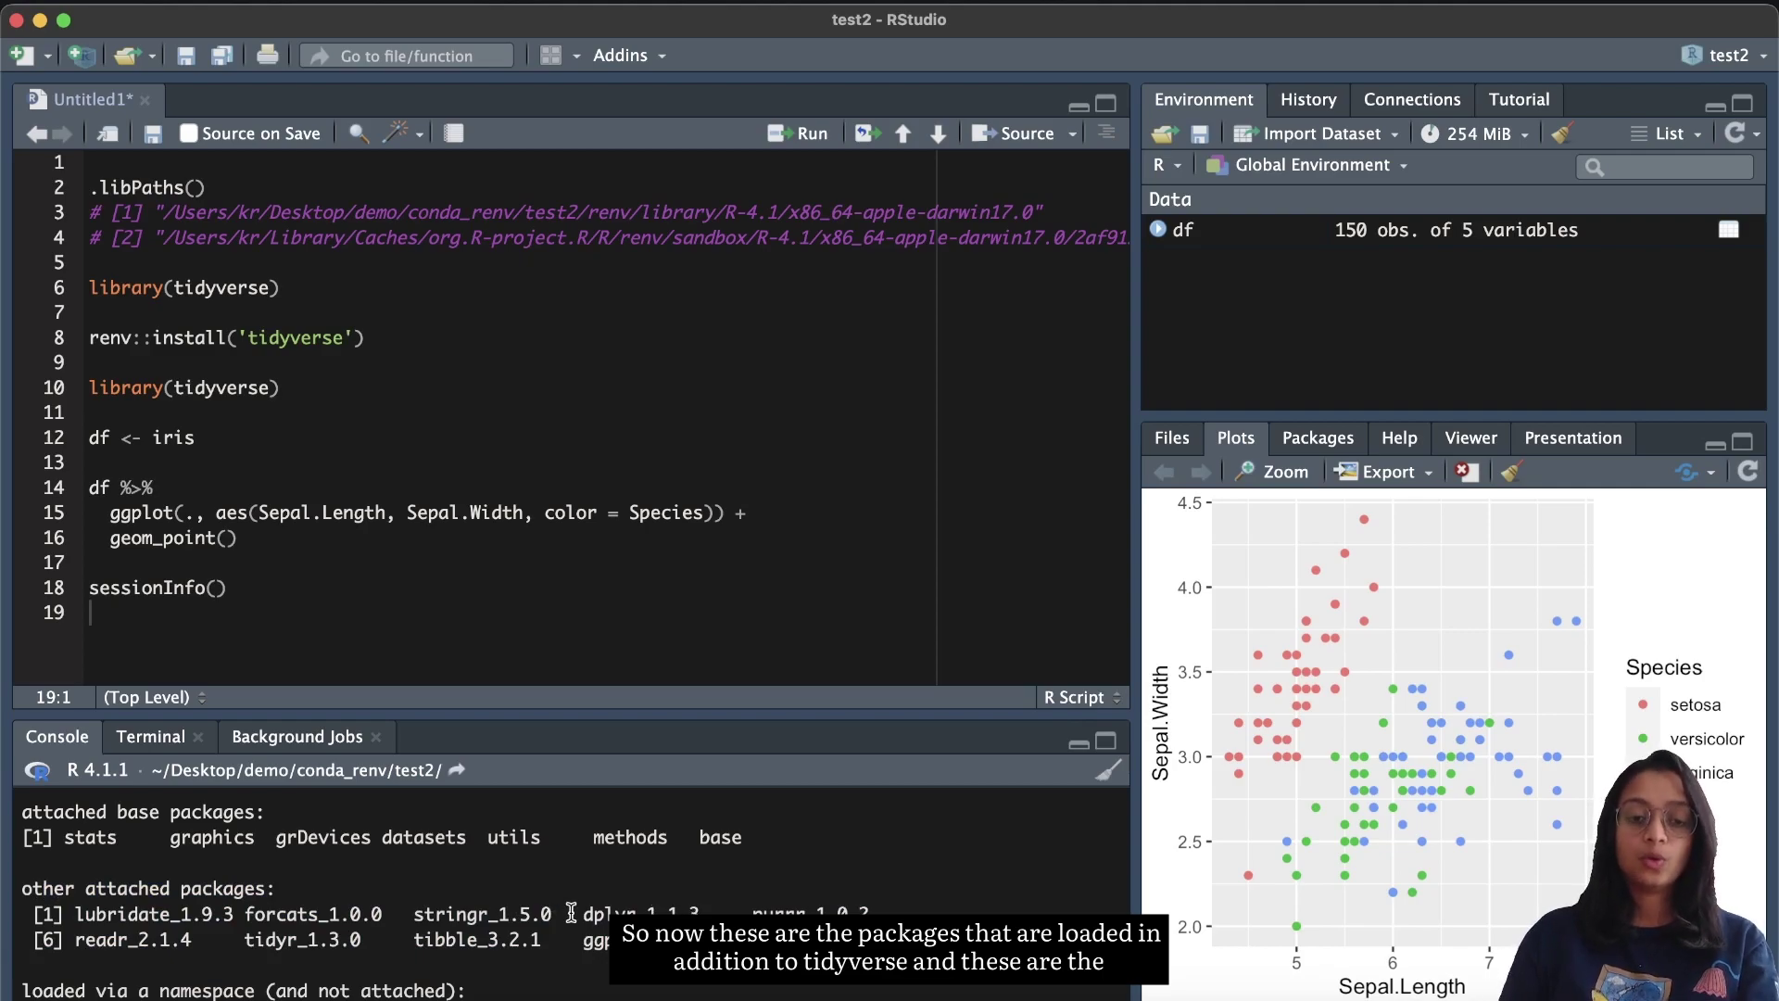
scroll(561, 917, down, 5)
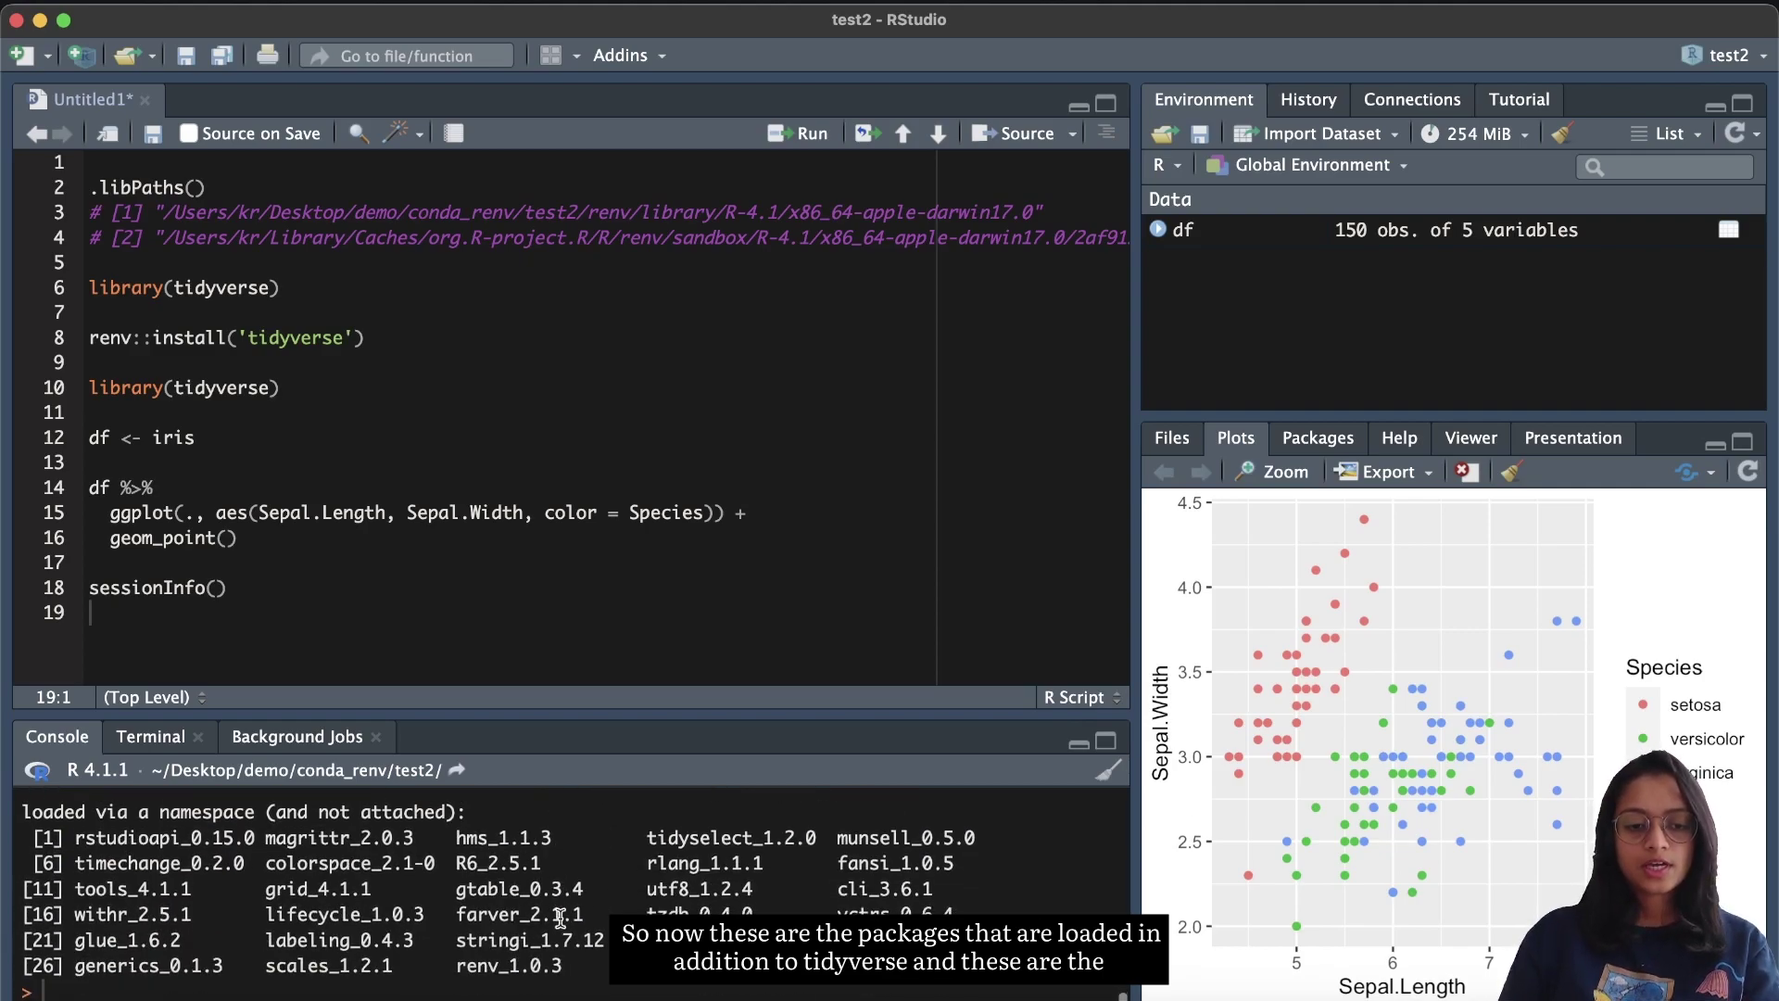
scroll(954, 890, up, 4)
drag(954, 890, 94, 823)
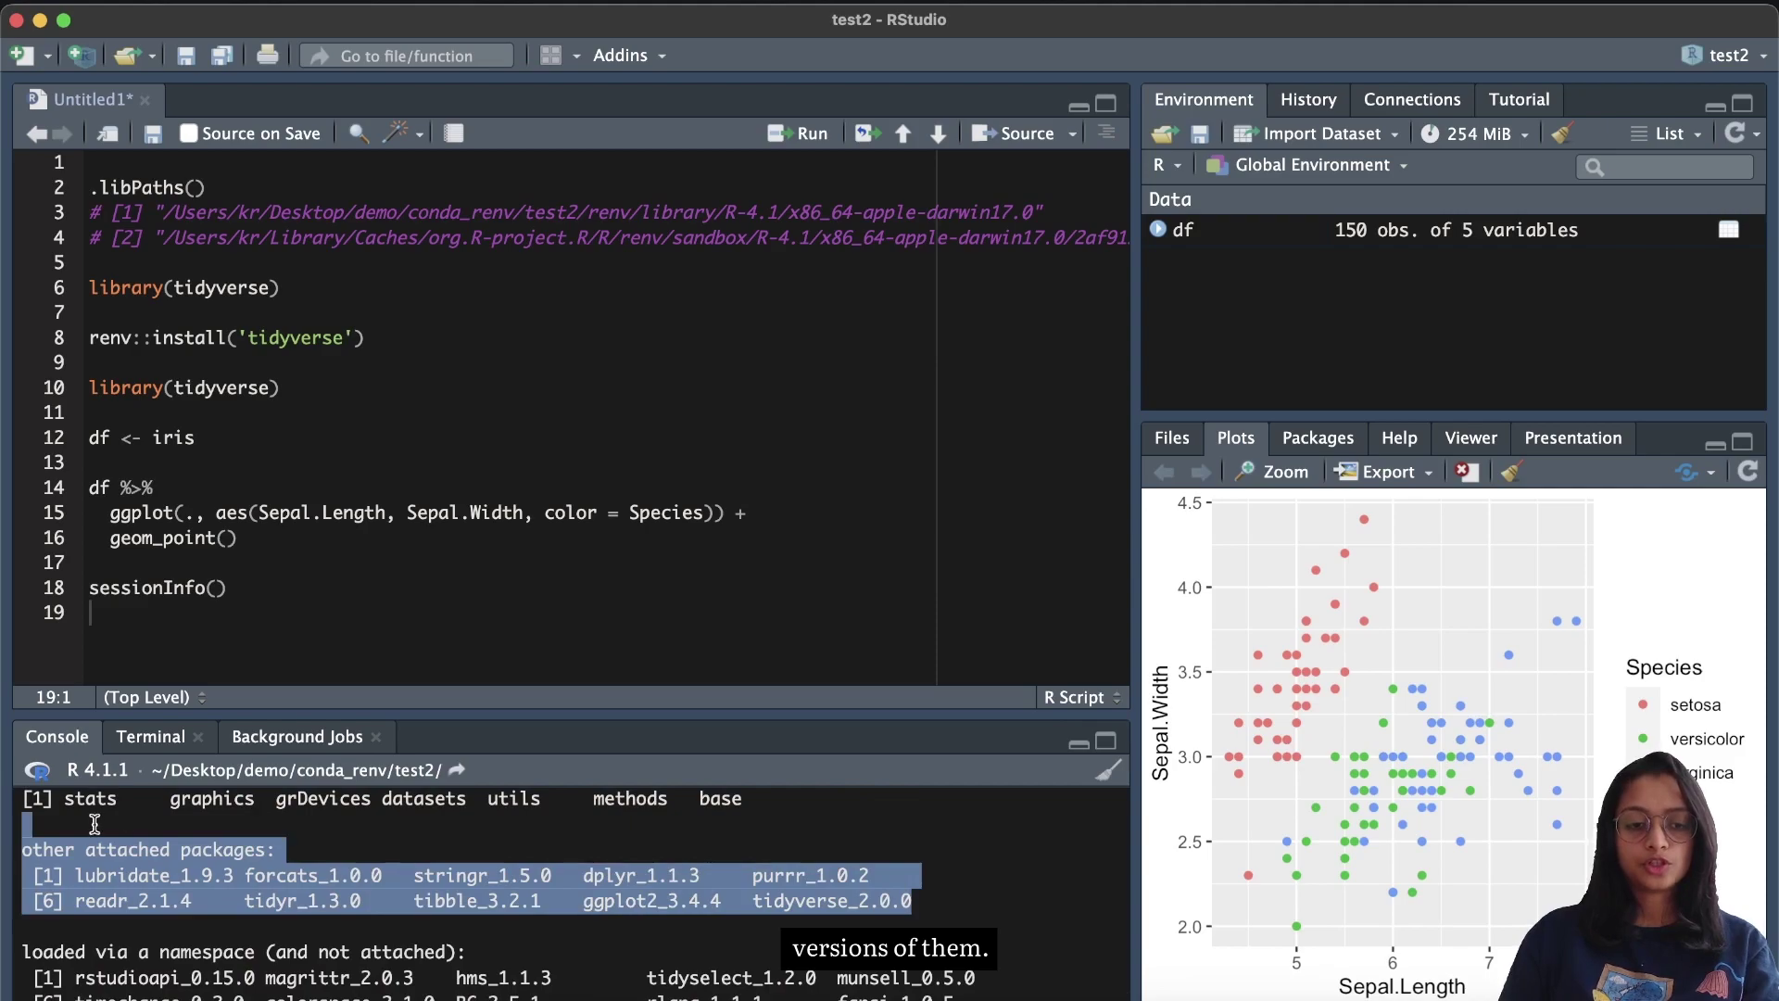
click(147, 822)
Step: Add a blank line after sessionInfo() and select the script from line 3 through line 18
click(270, 589)
key(Return)
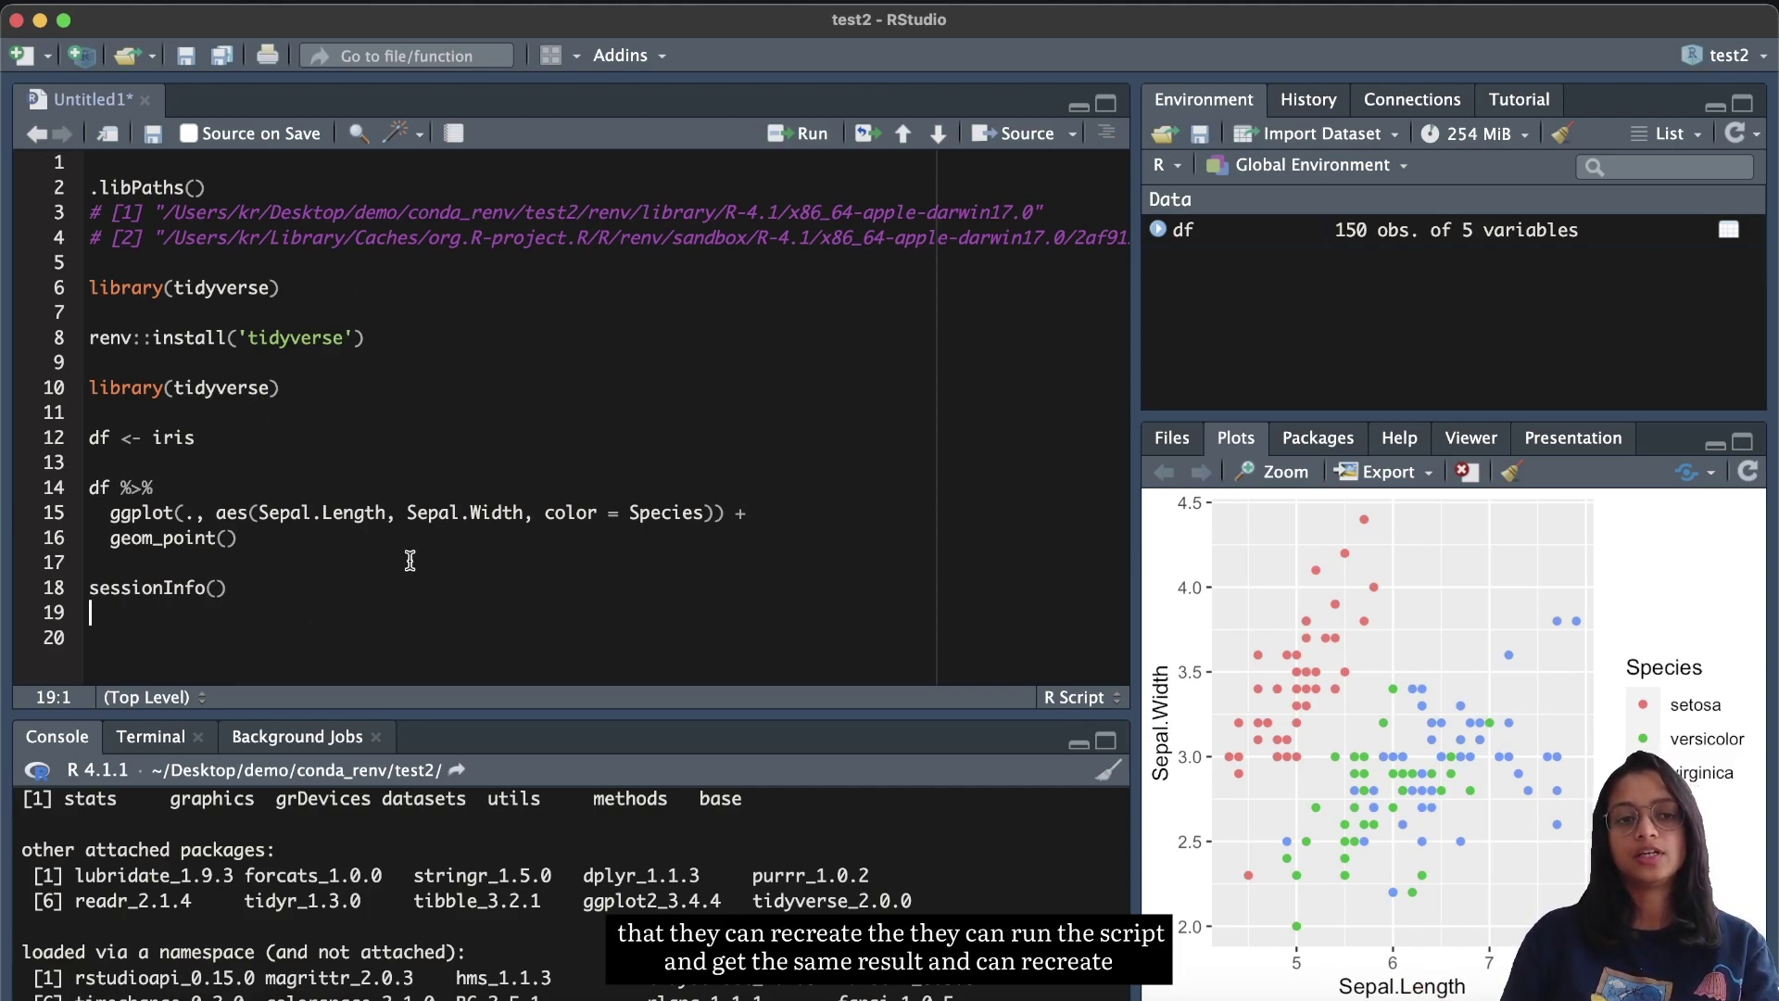
drag(311, 593, 81, 215)
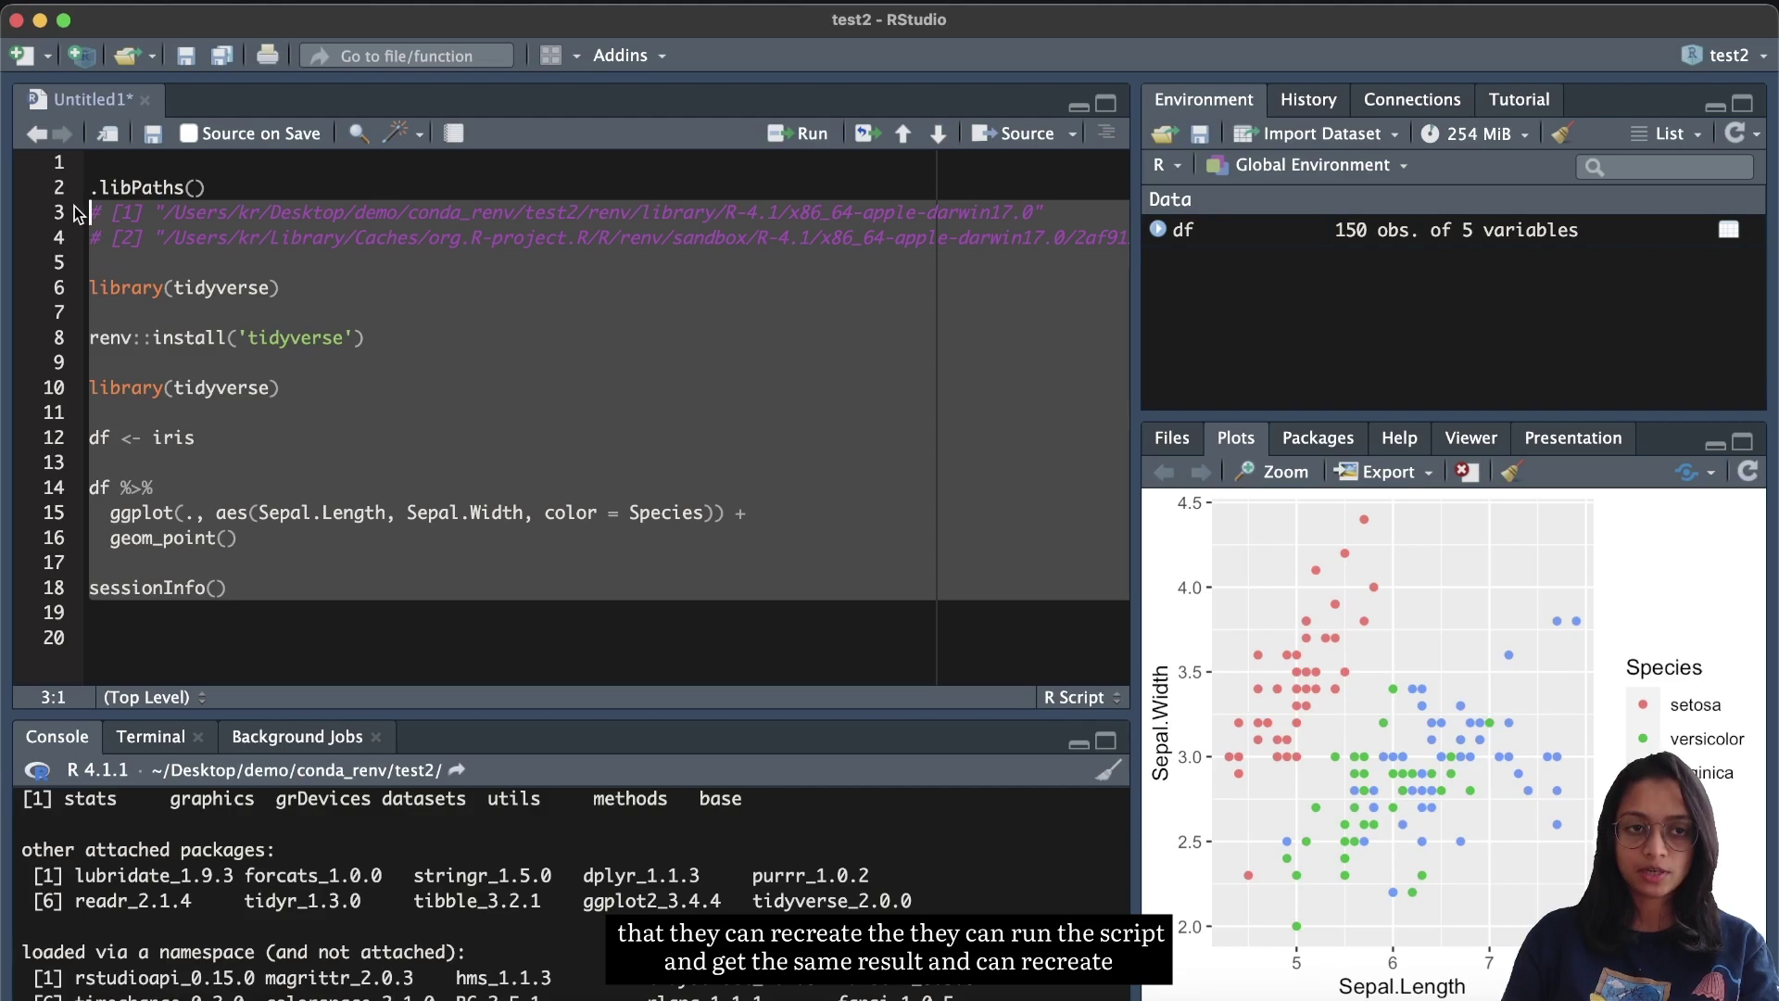
Step: Clear the script selection and open the renv.lock file from the test2 project folder
click(294, 390)
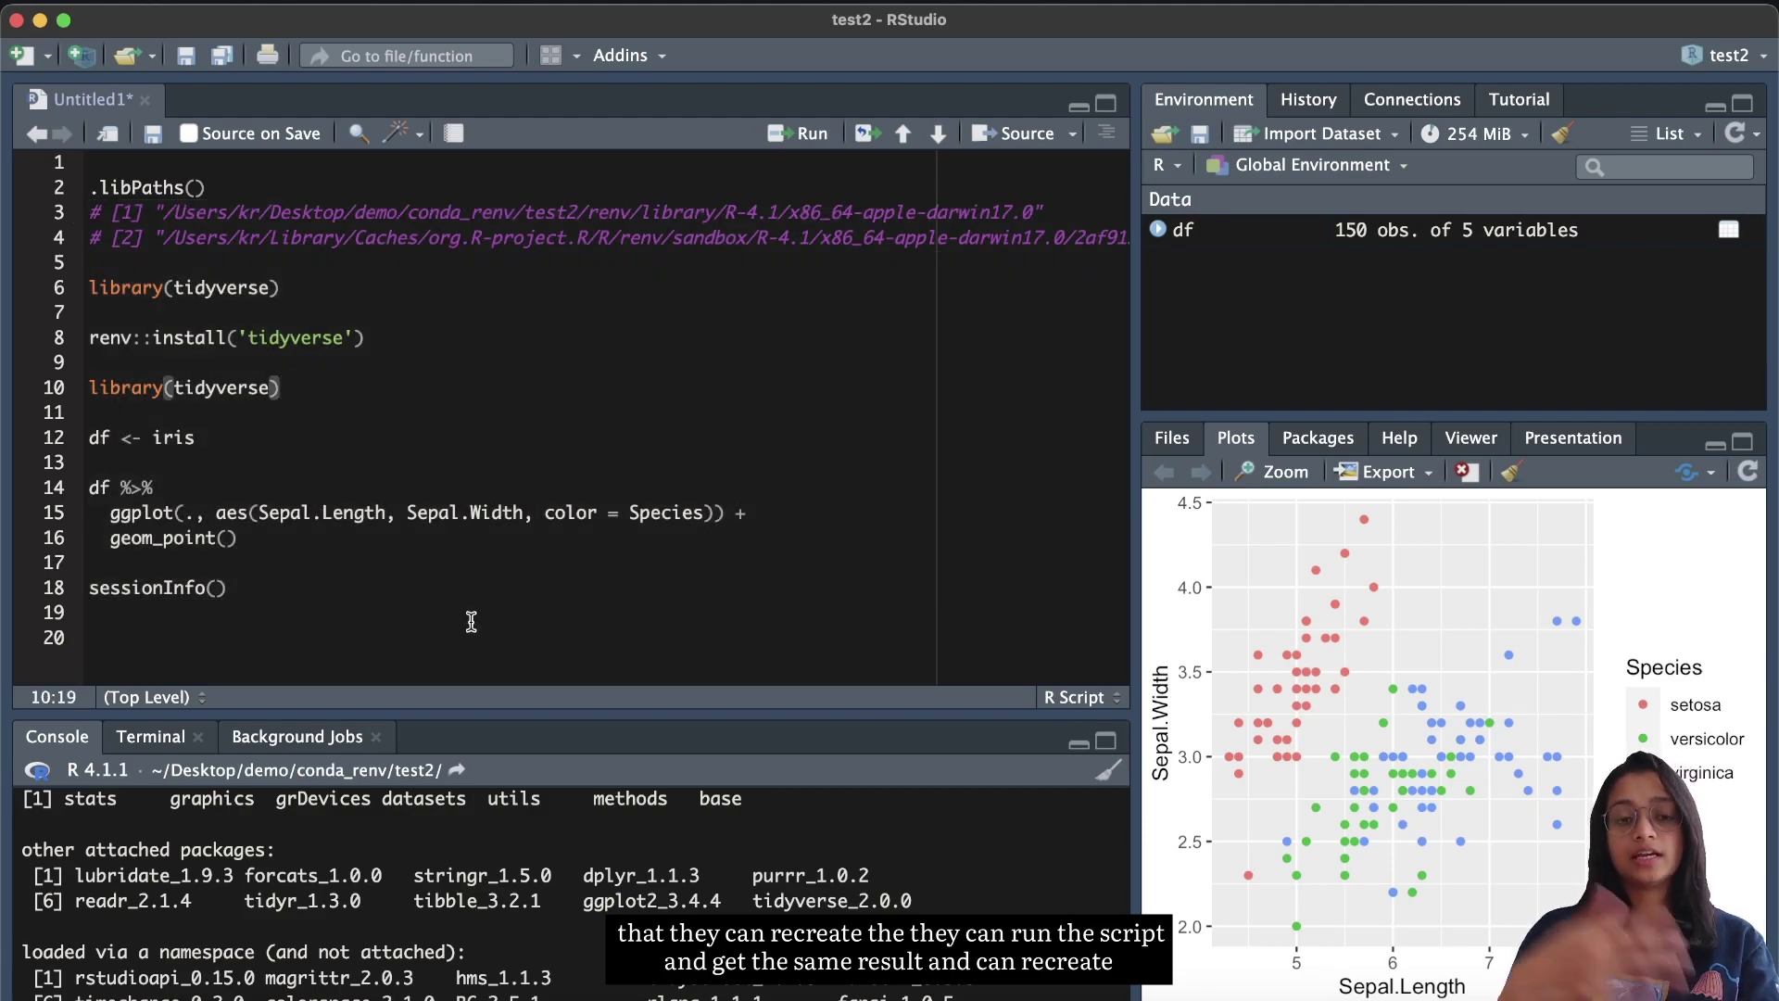
click(288, 583)
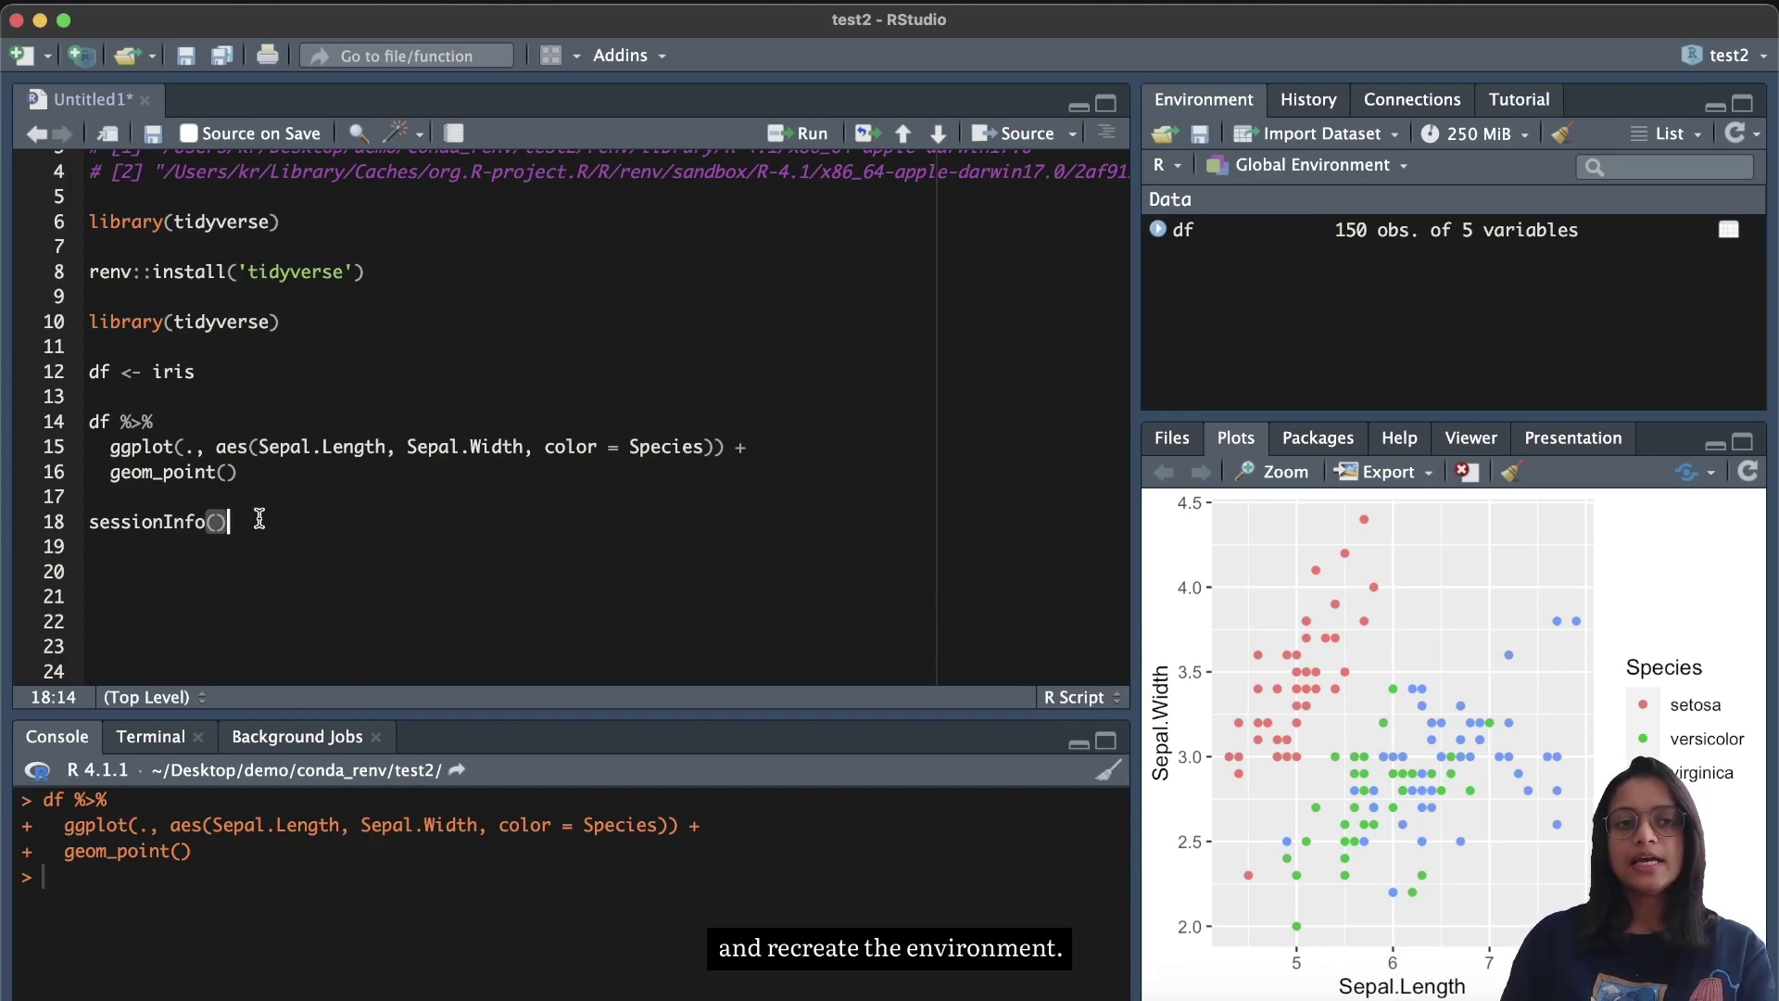
click(1169, 437)
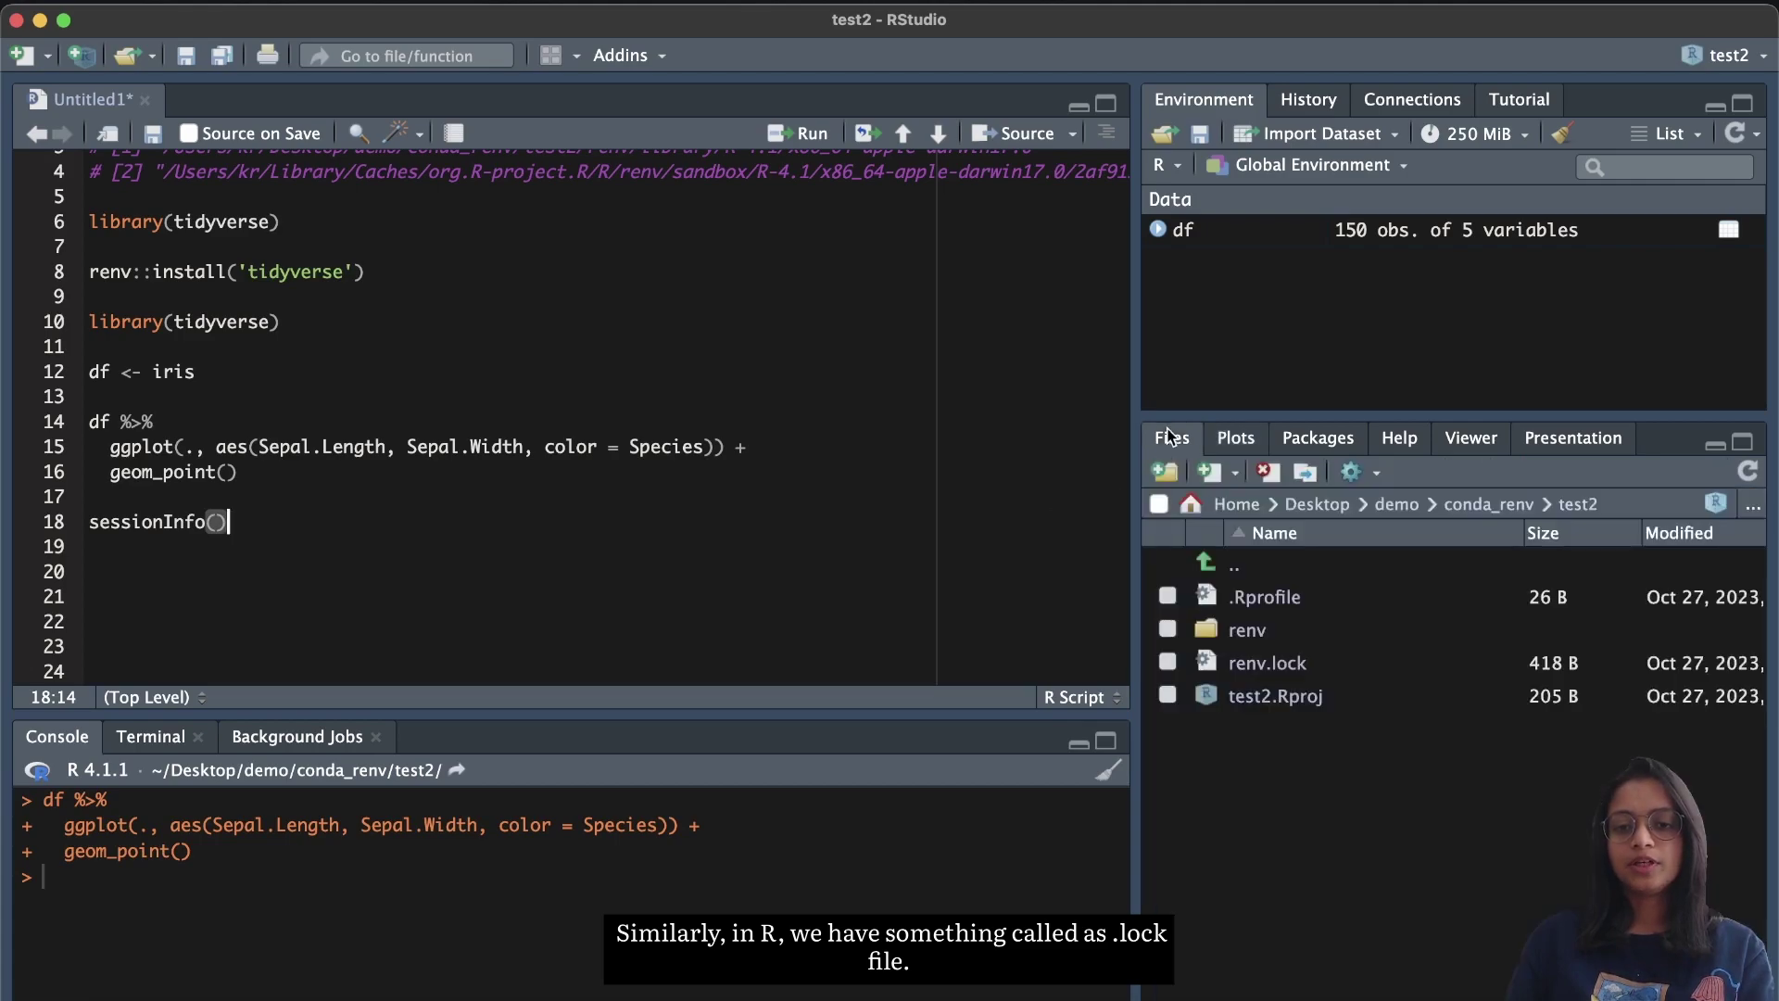
click(1281, 663)
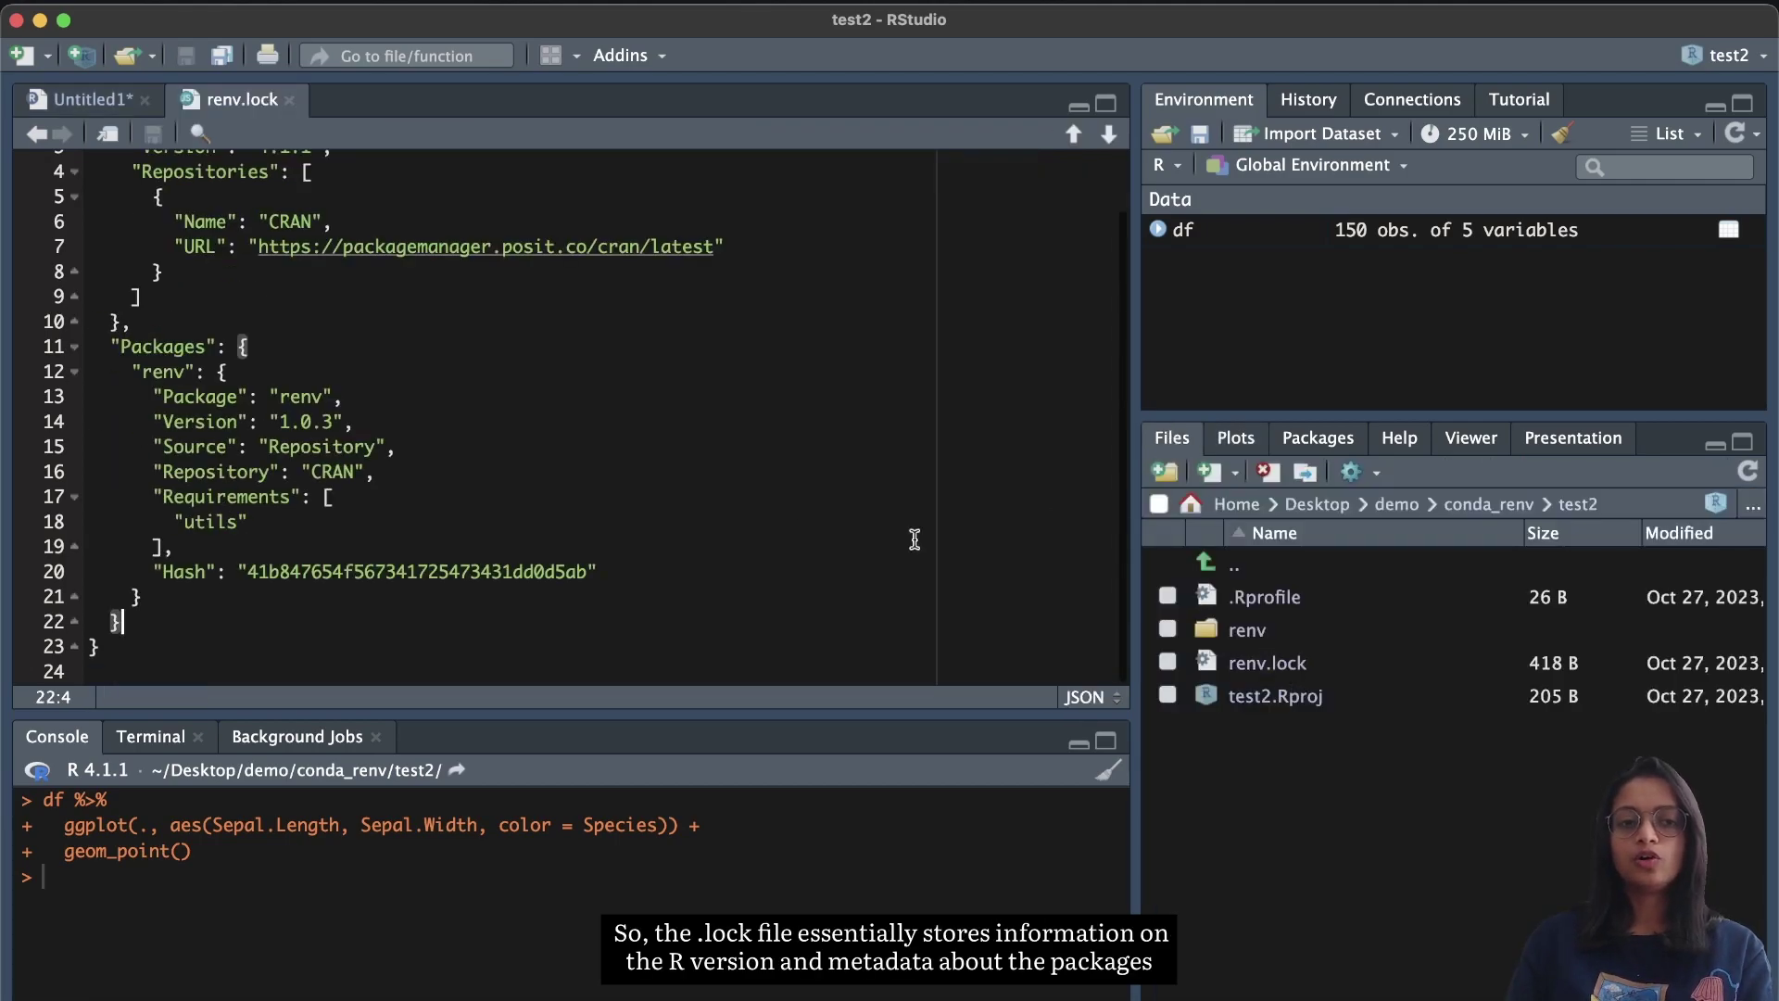
Step: Examine the R version, repository and package entries recorded in renv.lock, including the renv block under "Packages"
scroll(489, 452, up, 3)
drag(102, 187, 210, 401)
click(231, 457)
drag(102, 405, 622, 637)
scroll(621, 637, down, 1)
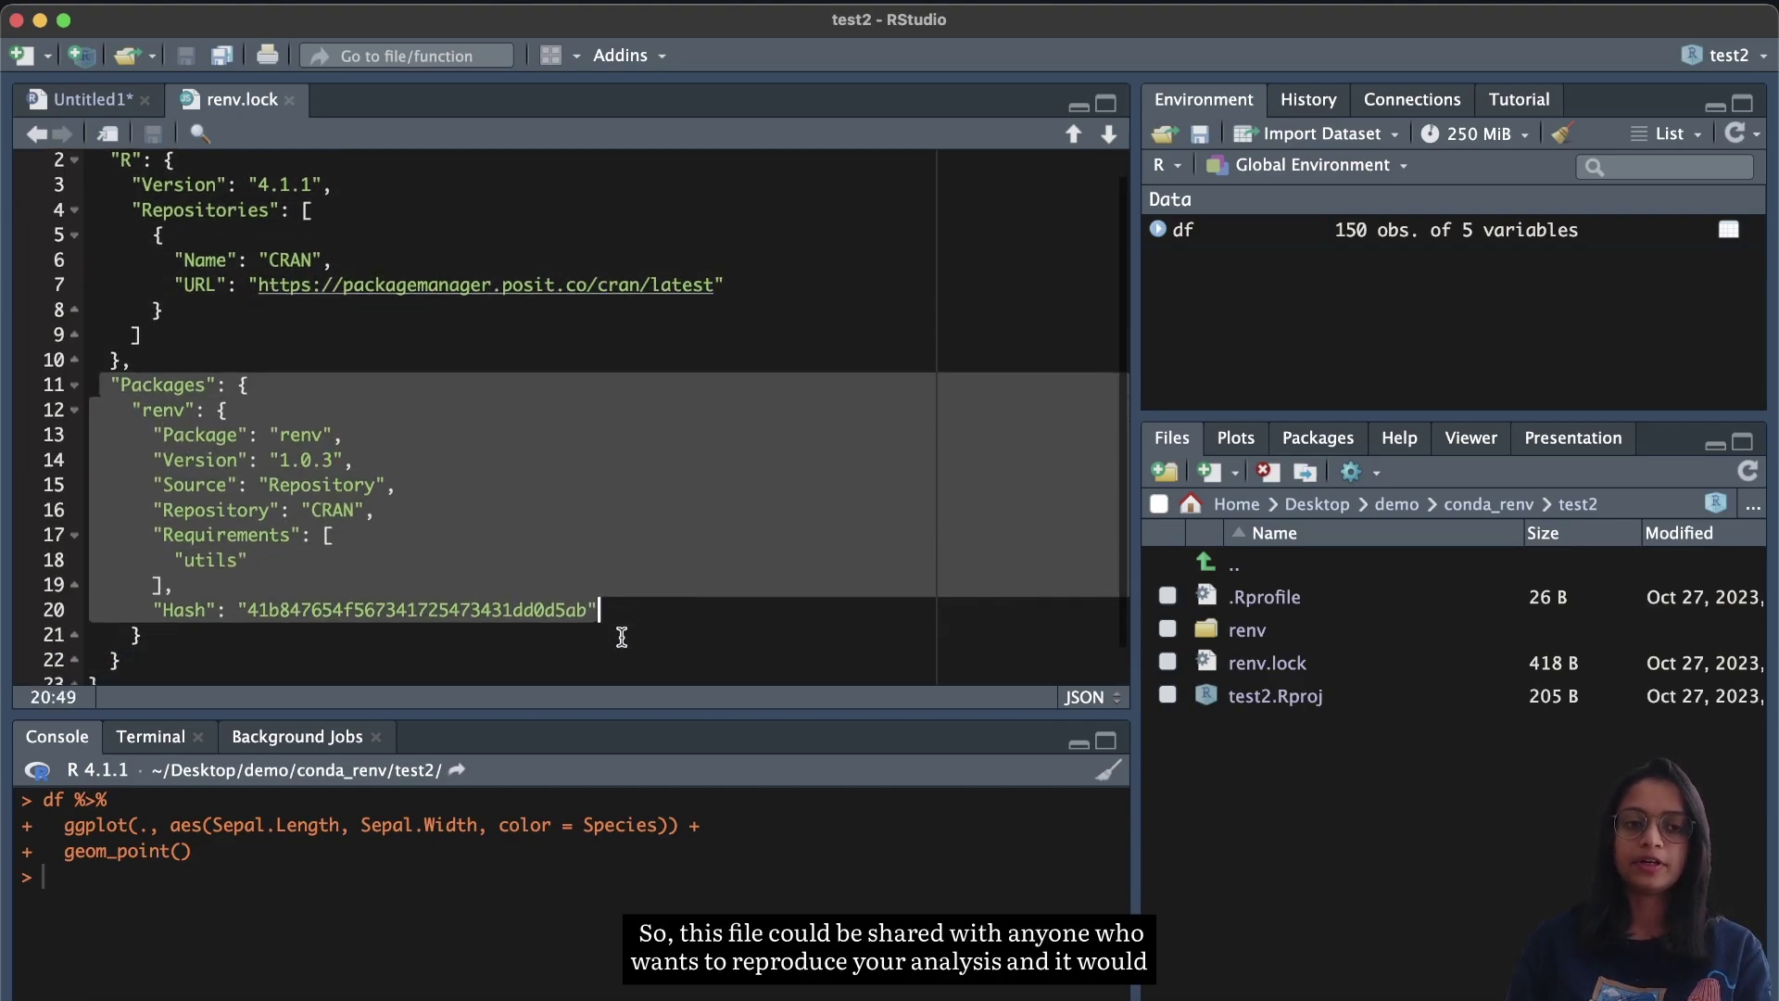
click(623, 637)
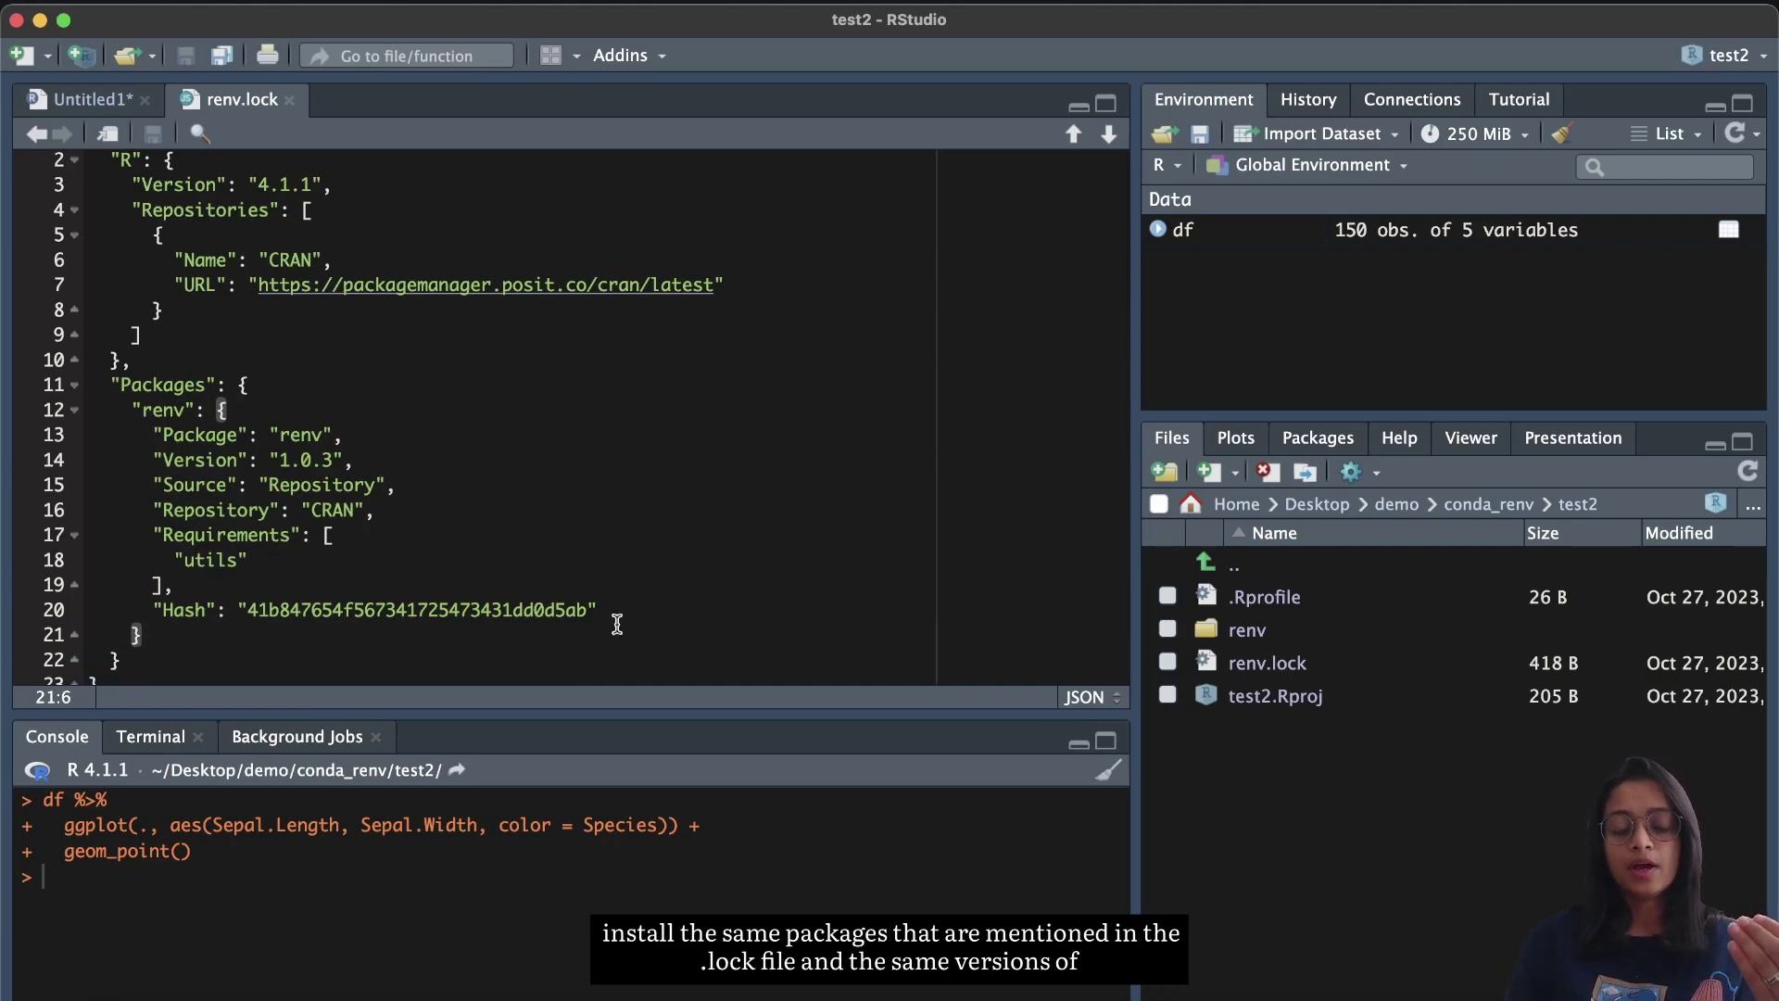
drag(102, 384, 683, 601)
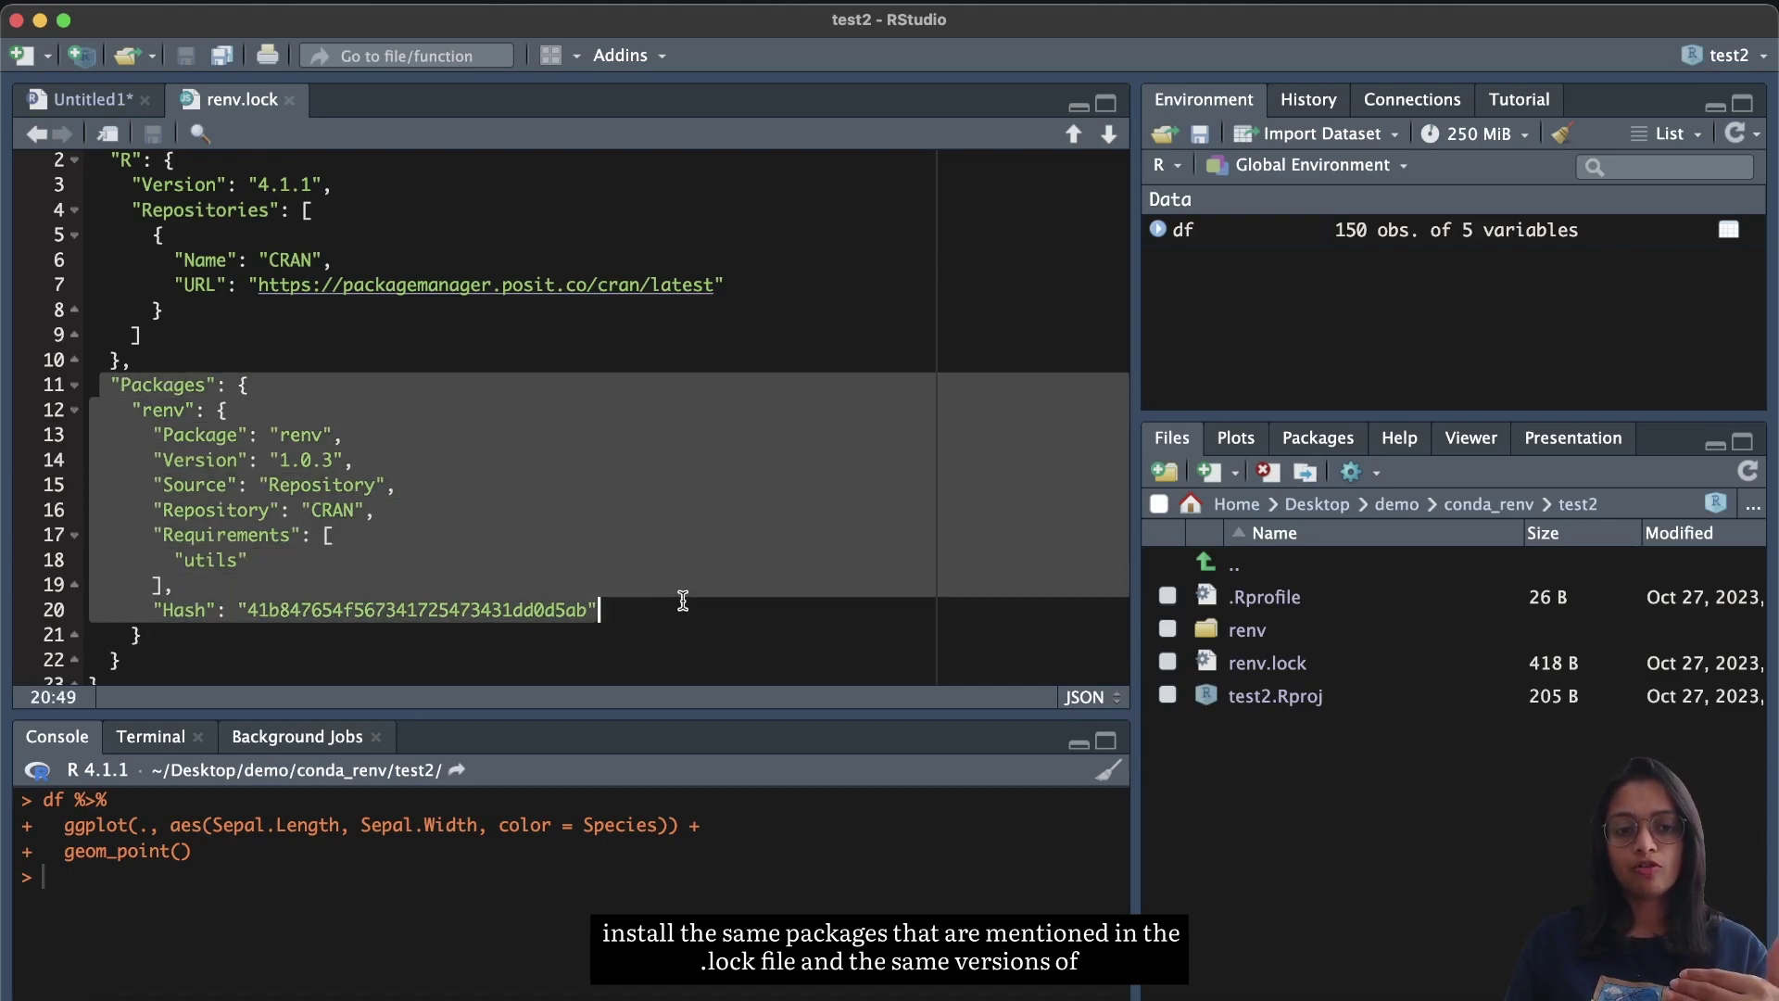
click(686, 612)
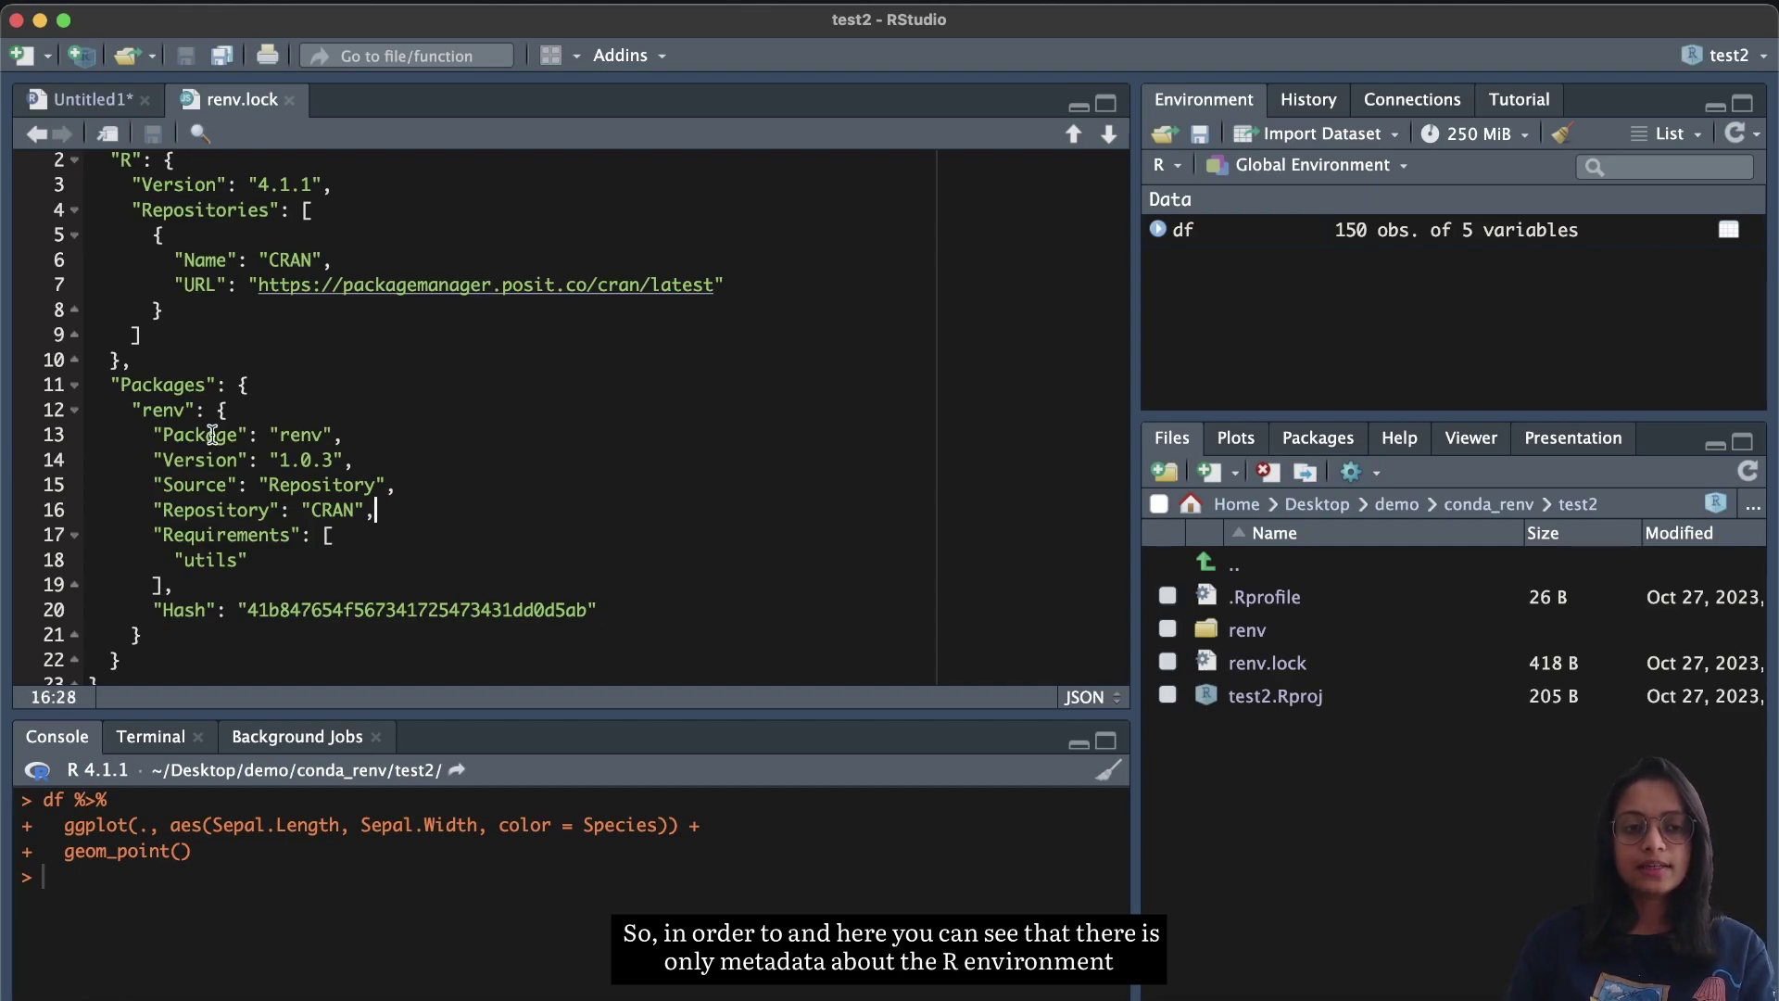
click(162, 409)
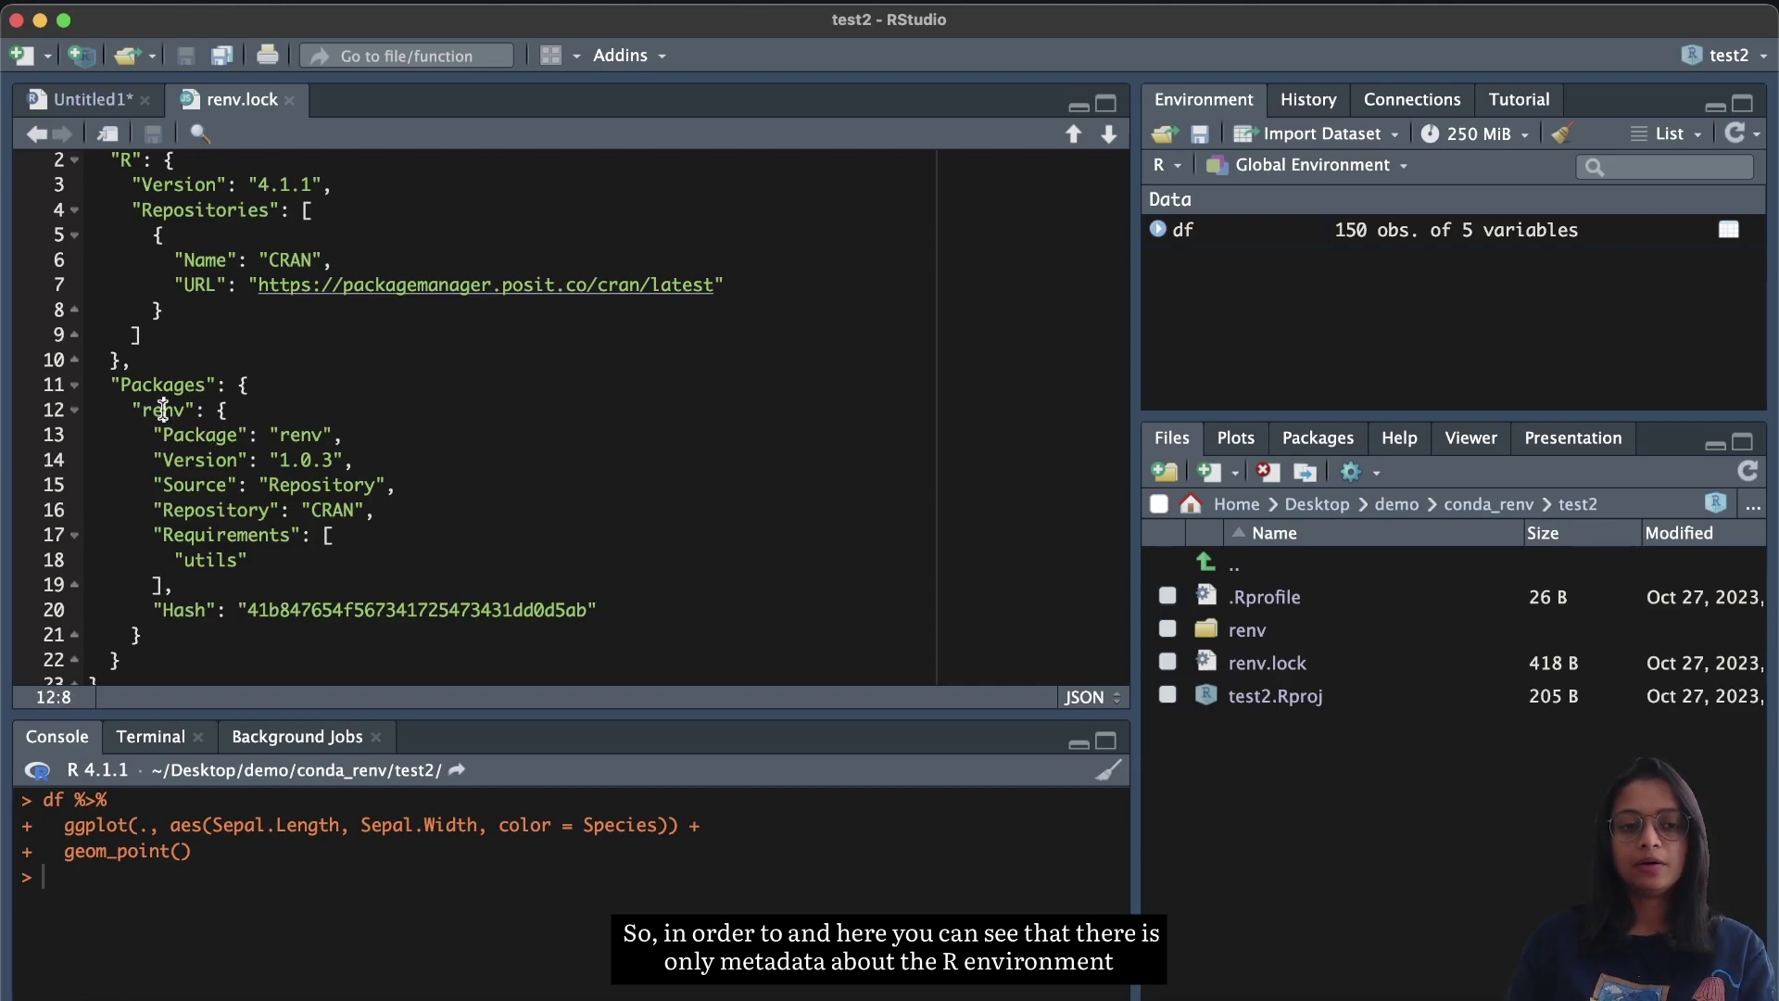
double_click(162, 409)
click(428, 509)
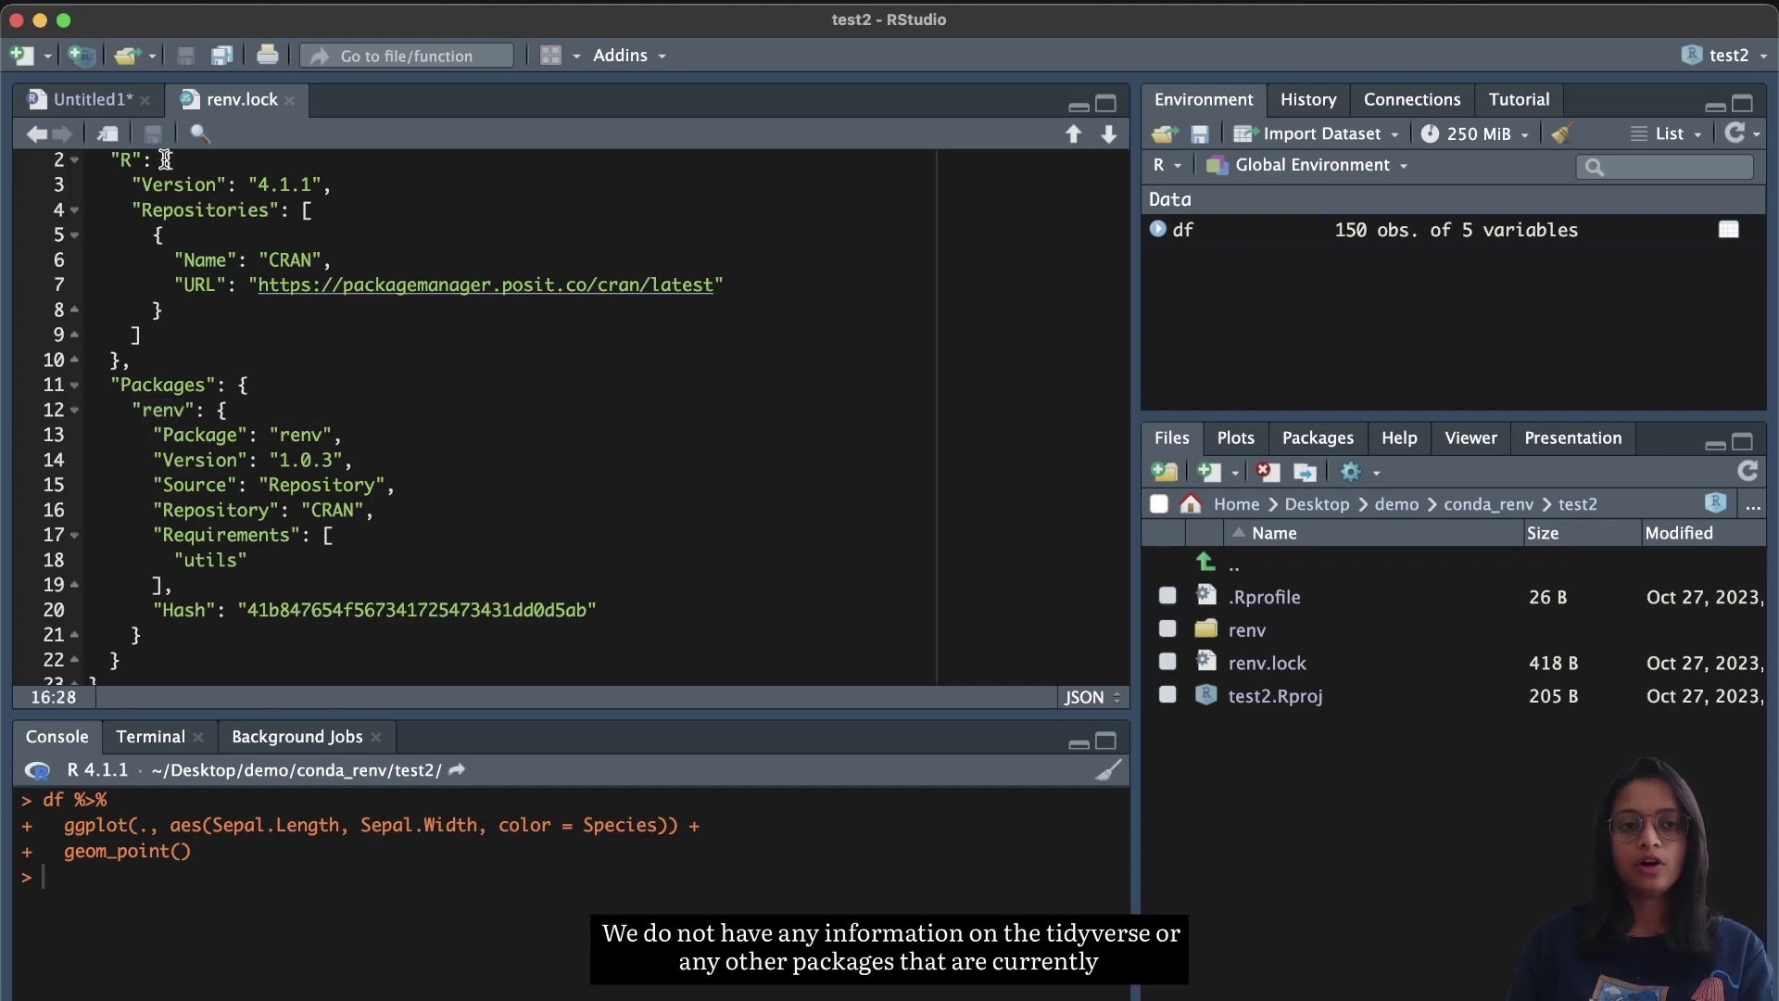
Step: Return to the untitled script, write "renv::snapshot()" on line 20 and run it
click(110, 102)
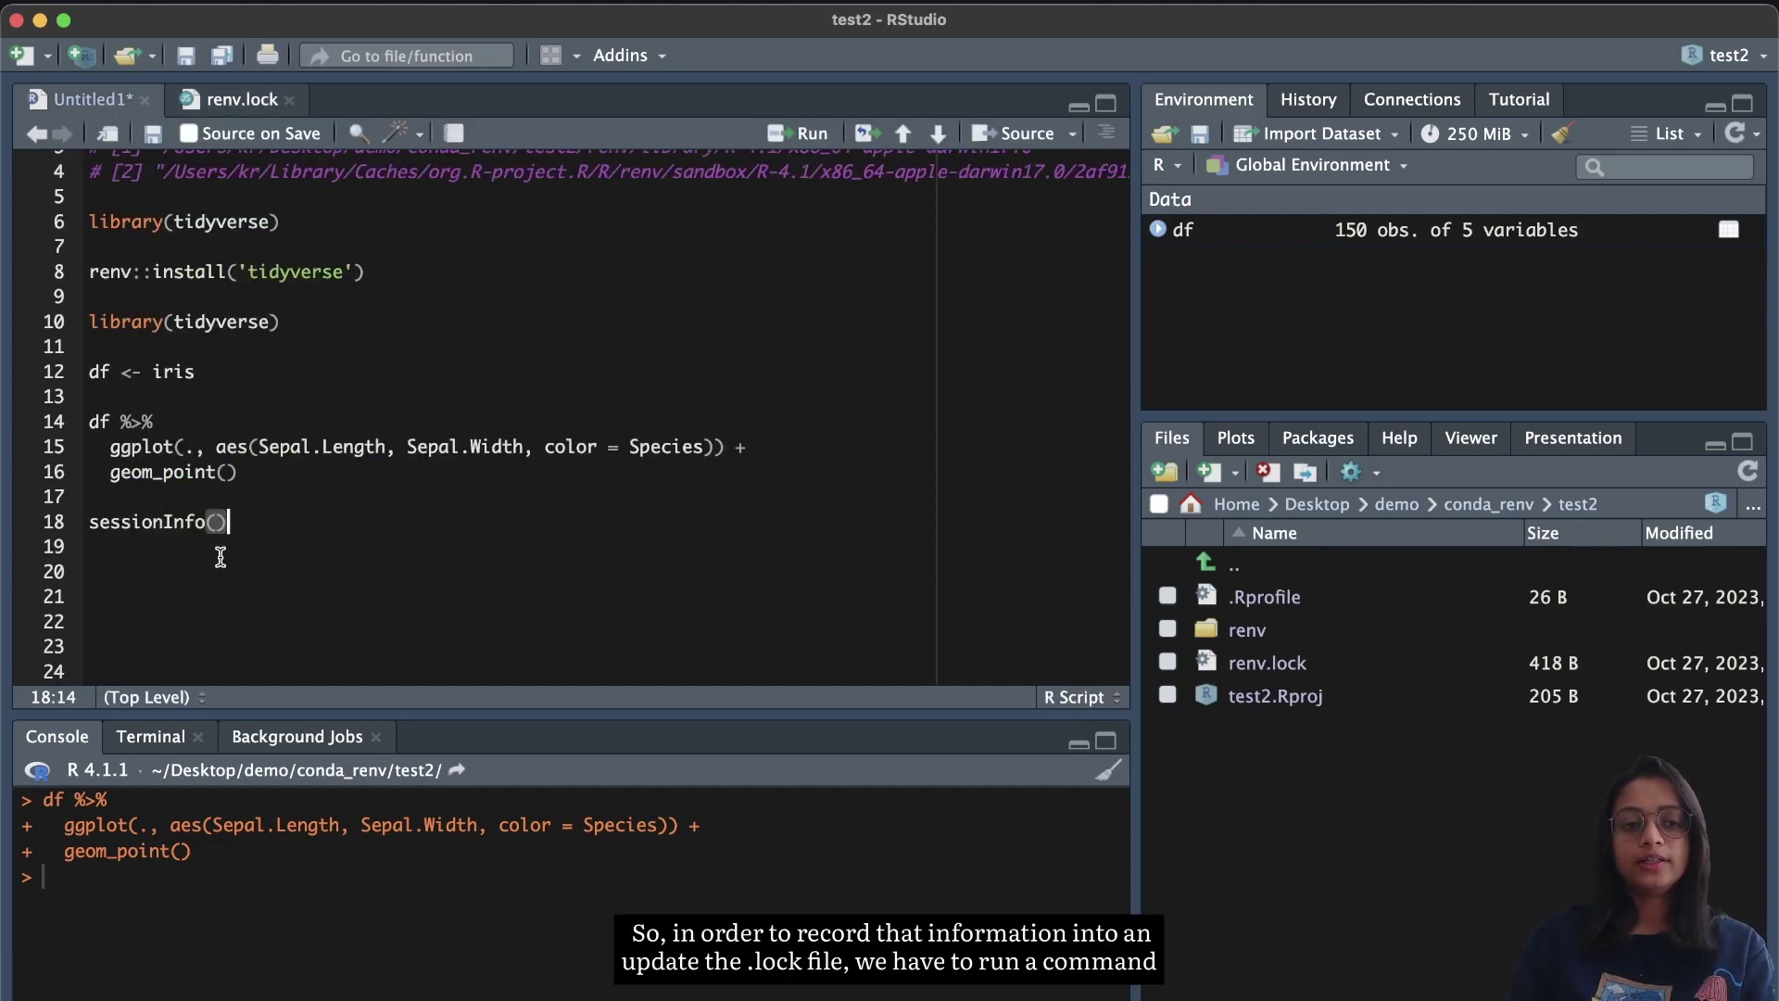
key(Return)
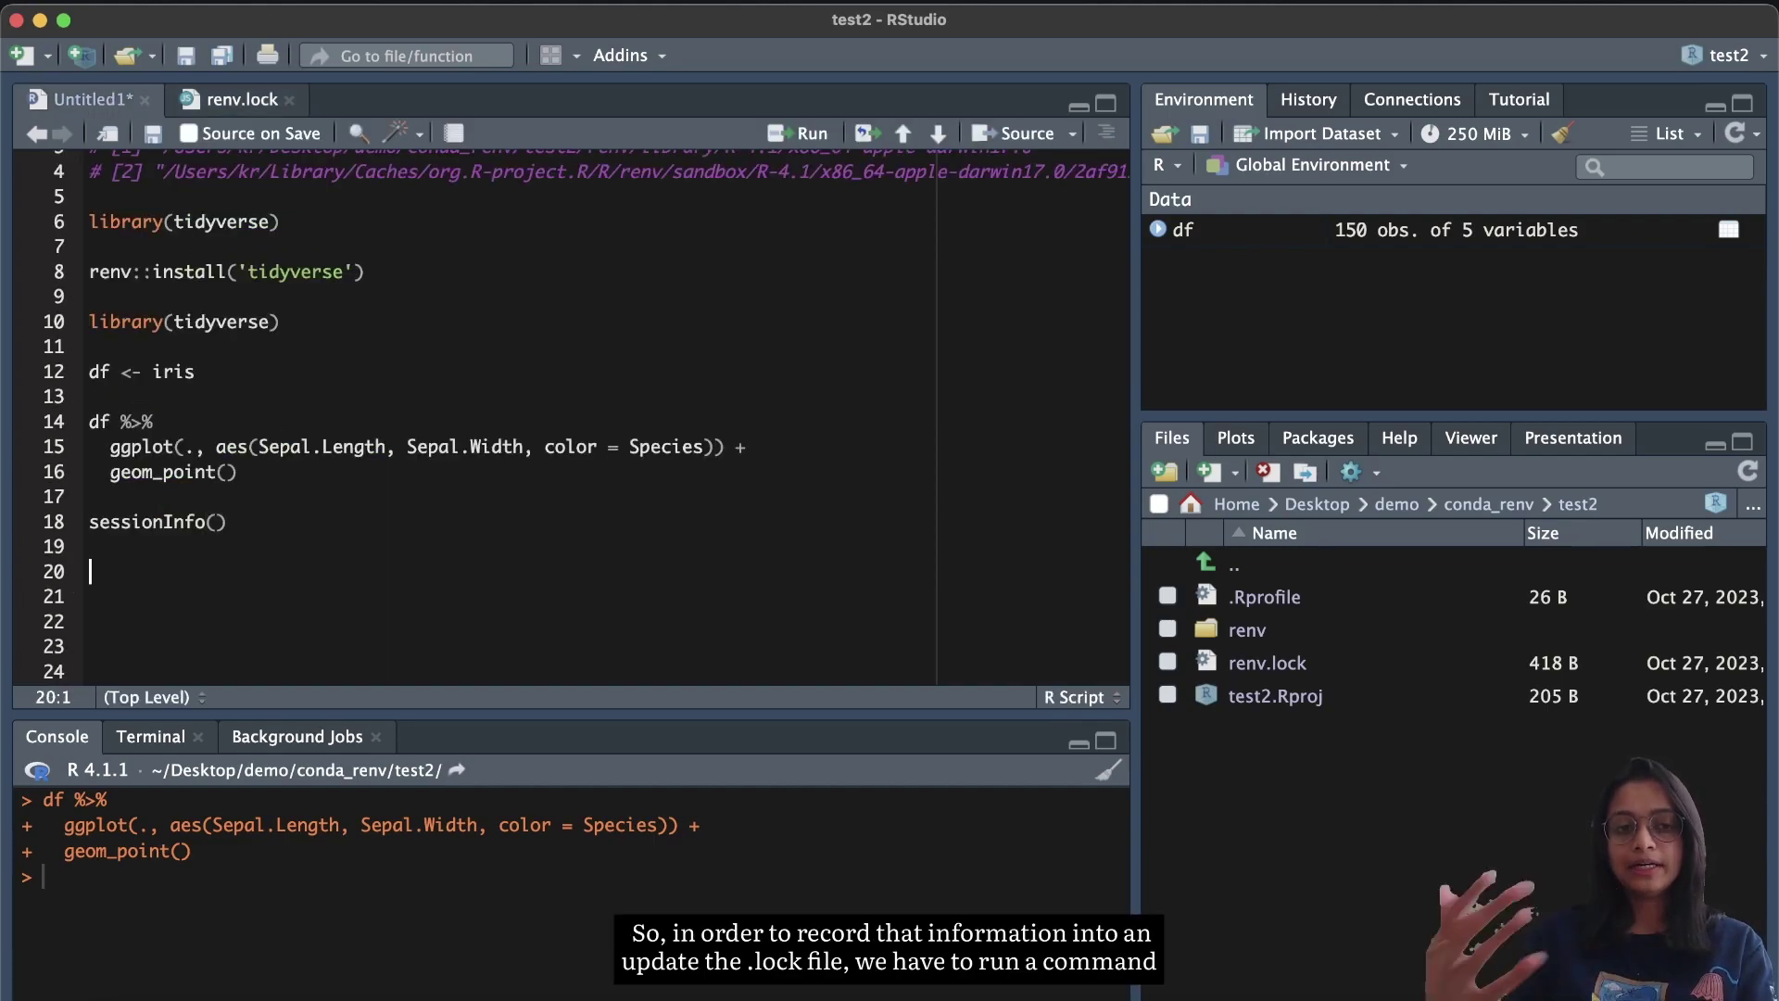
text(r)
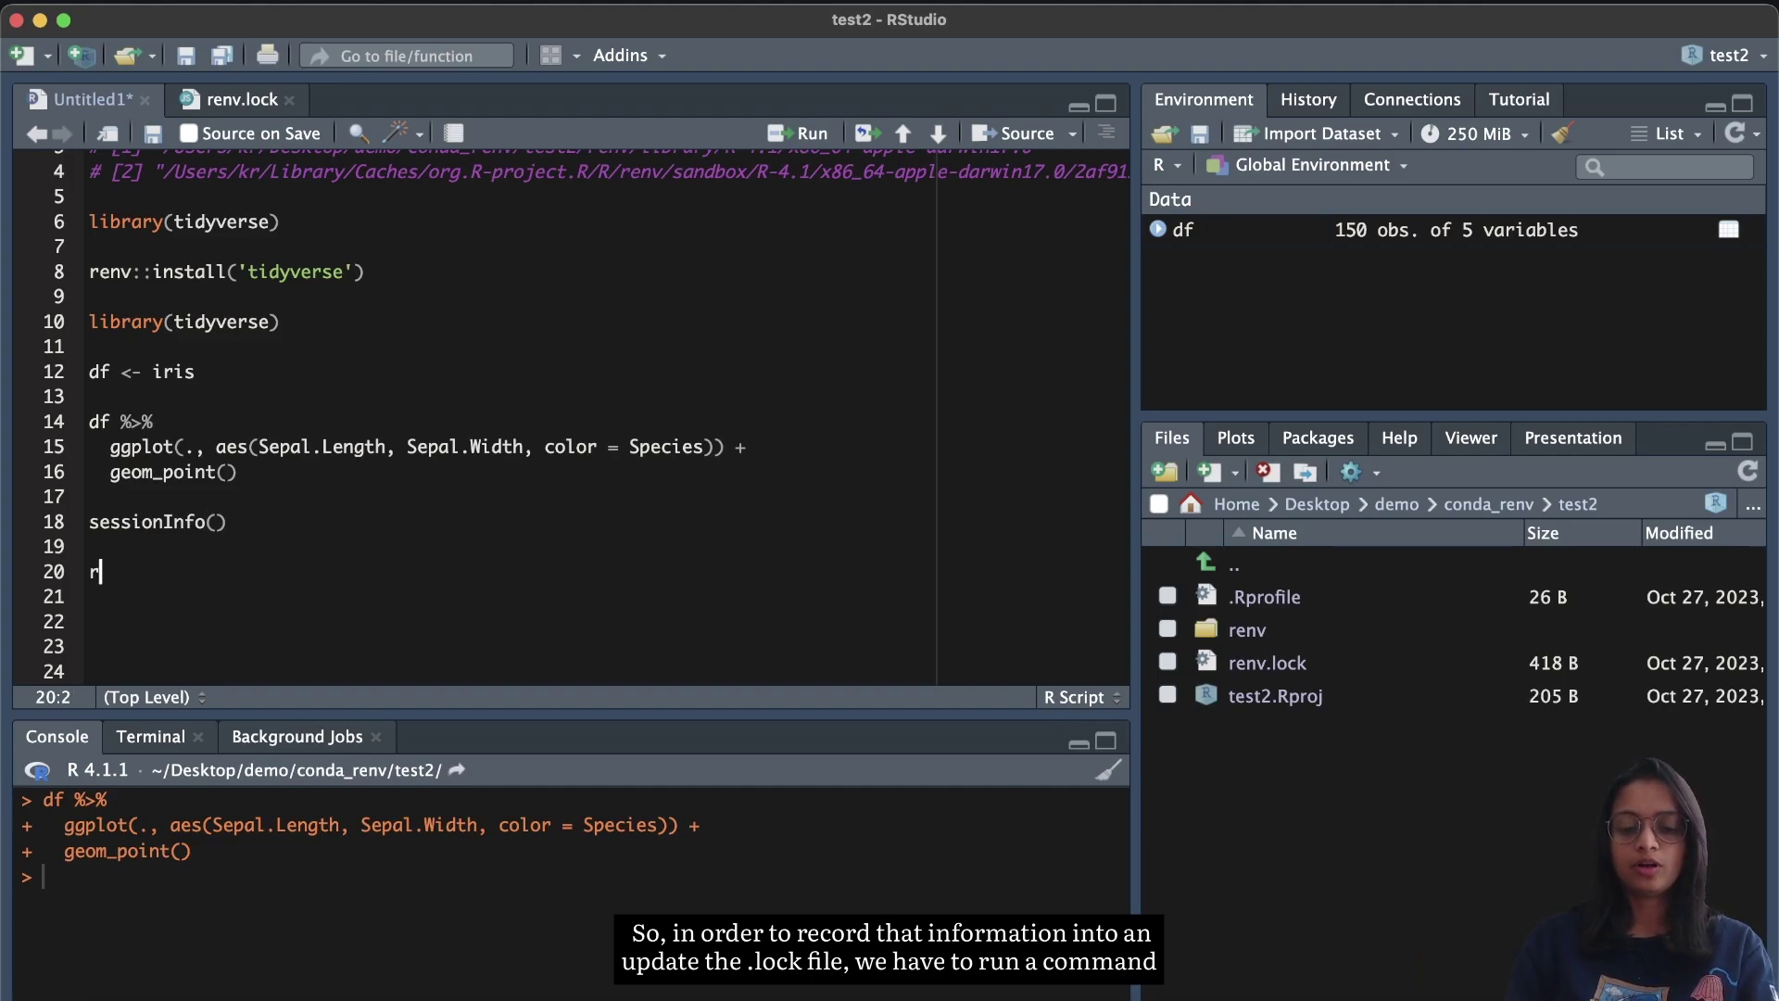
text(nev)
key(BackSpace)
key(BackSpace)
key(BackSpace)
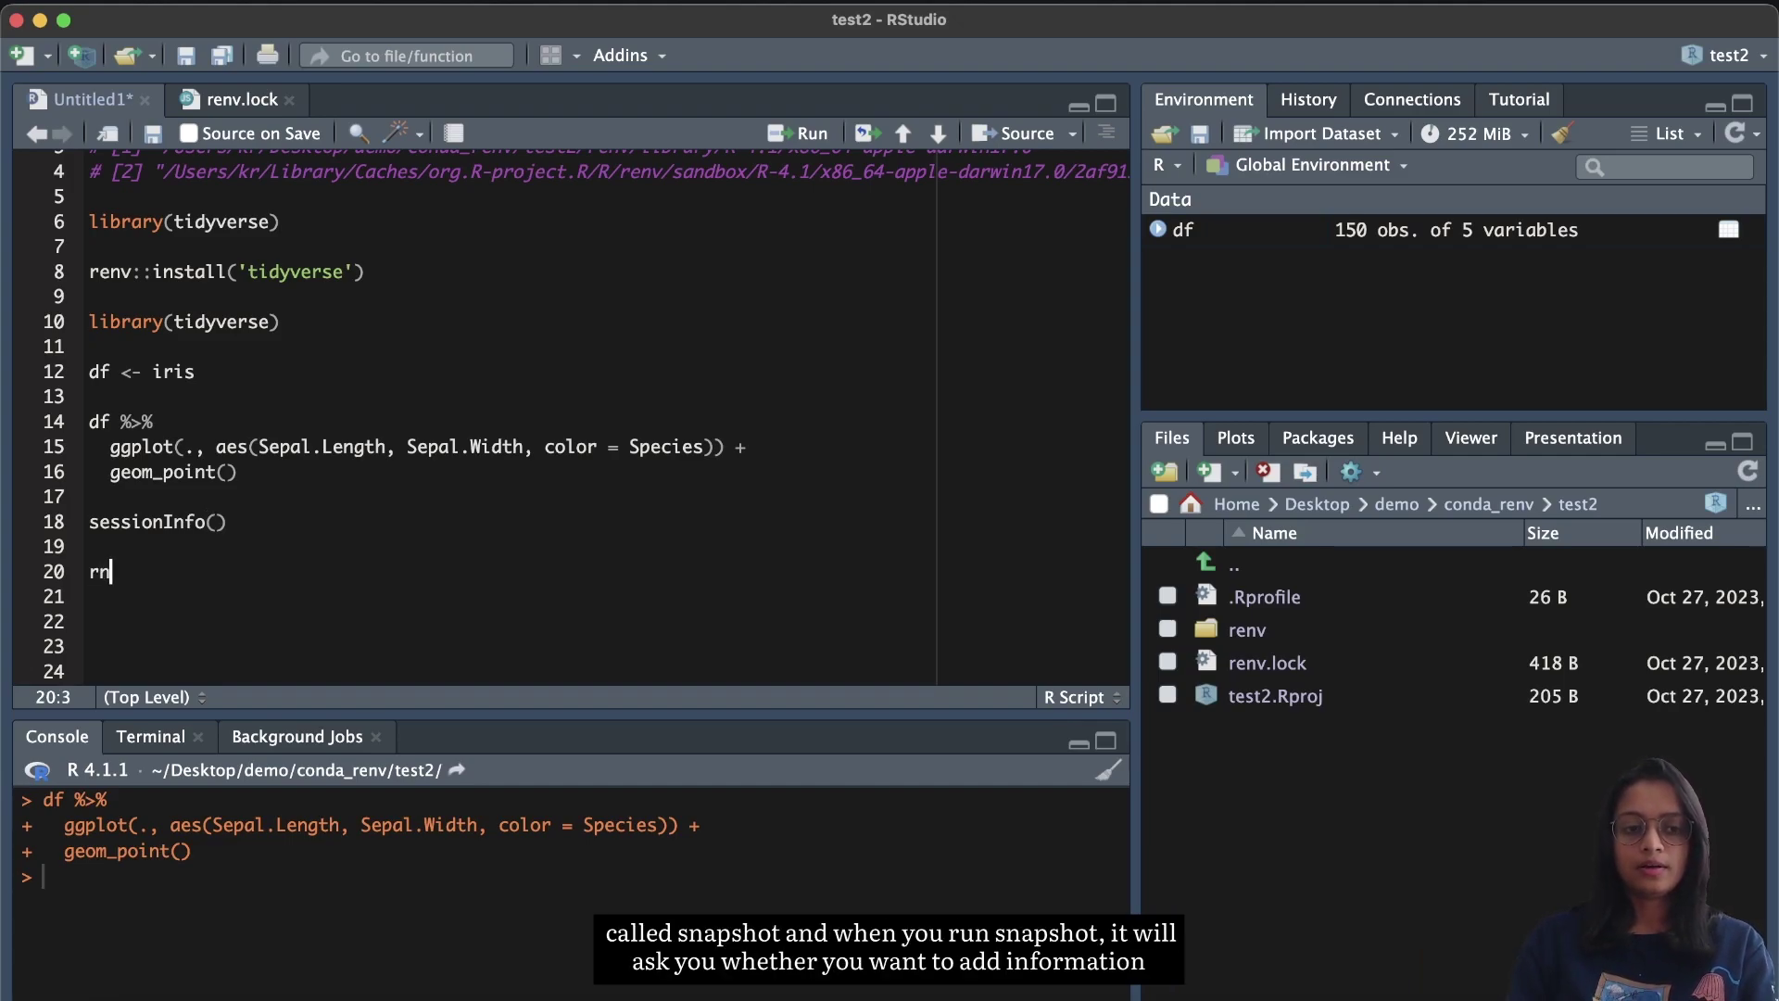
text(env::sn)
key(Tab)
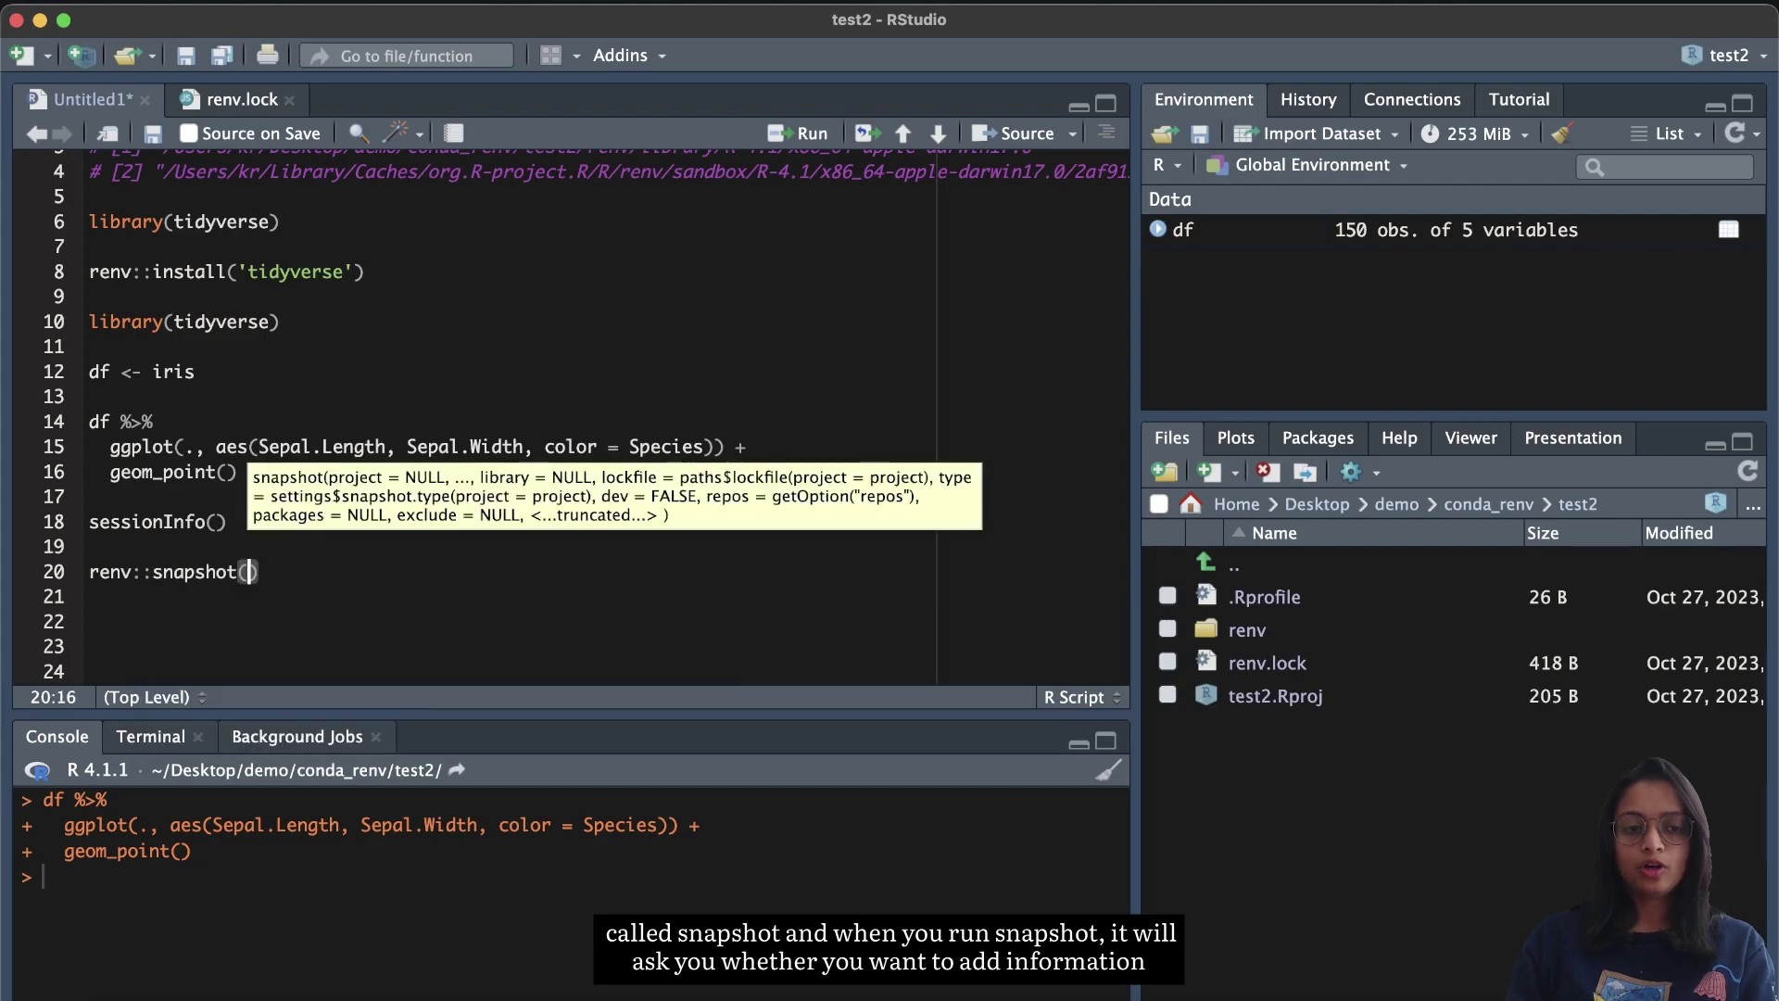
key(super+Return)
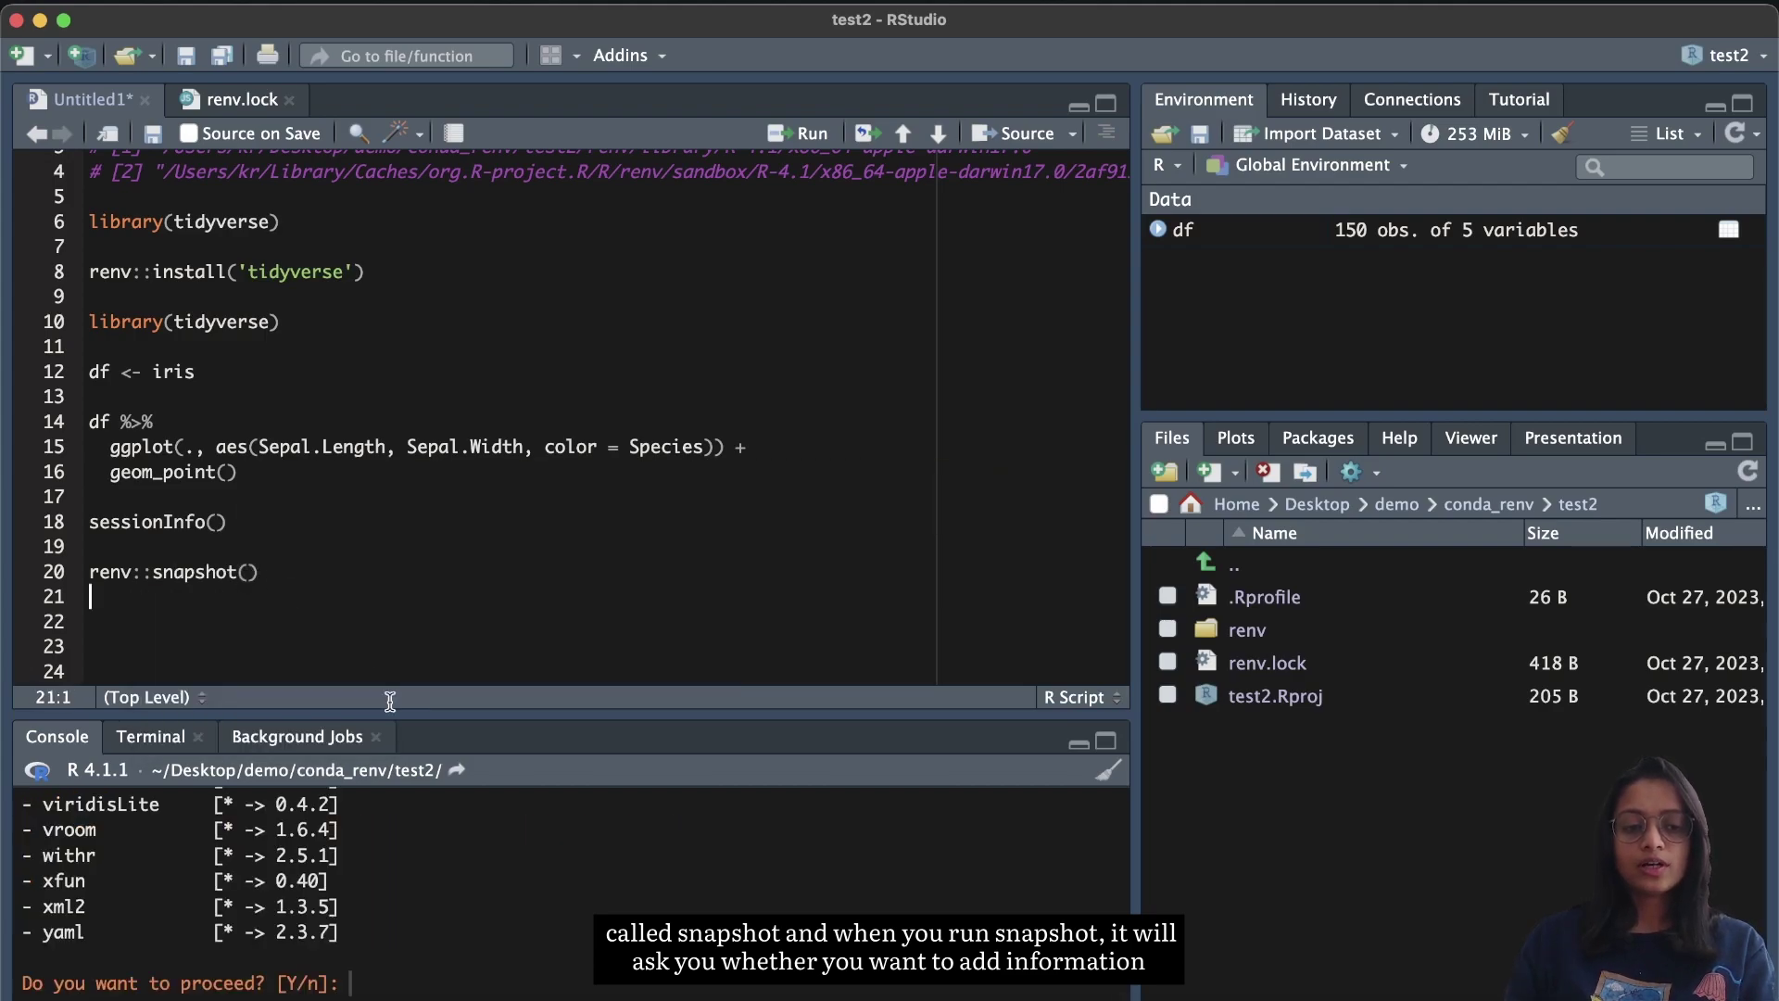
Step: Review the packages and versions listed for the snapshot and answer "Y" to write them to the lockfile
drag(486, 711, 485, 580)
scroll(456, 797, up, 5)
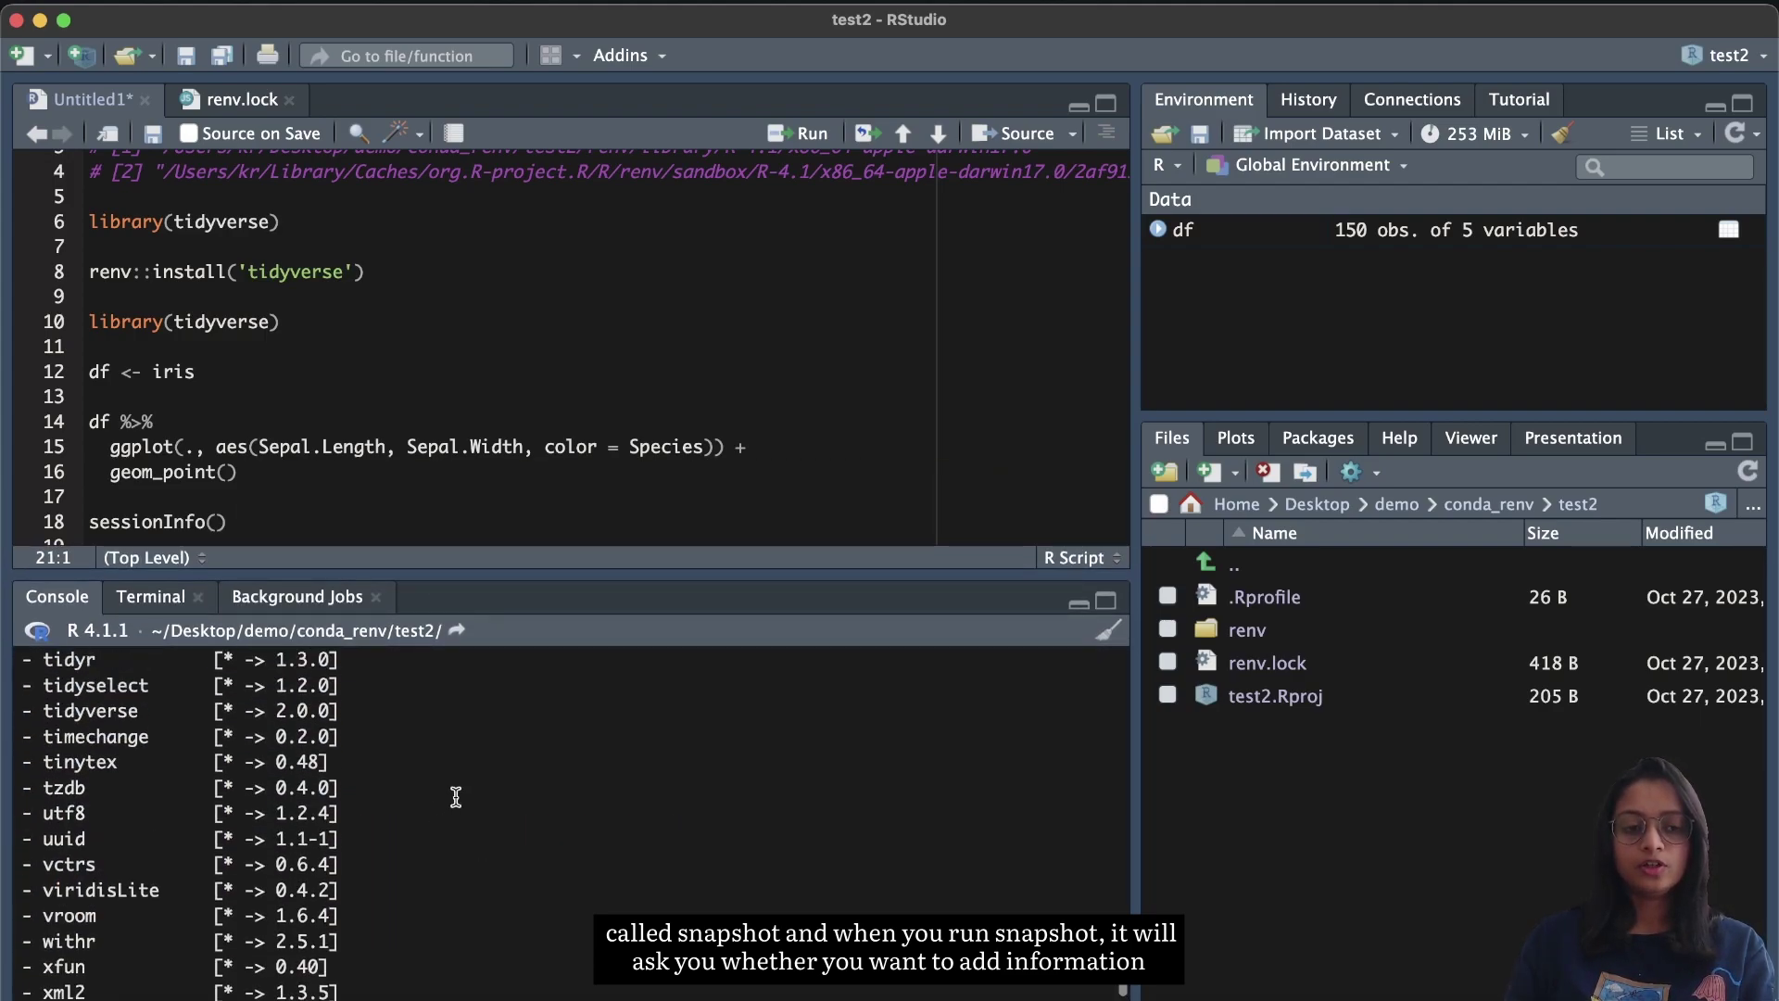
scroll(456, 797, up, 15)
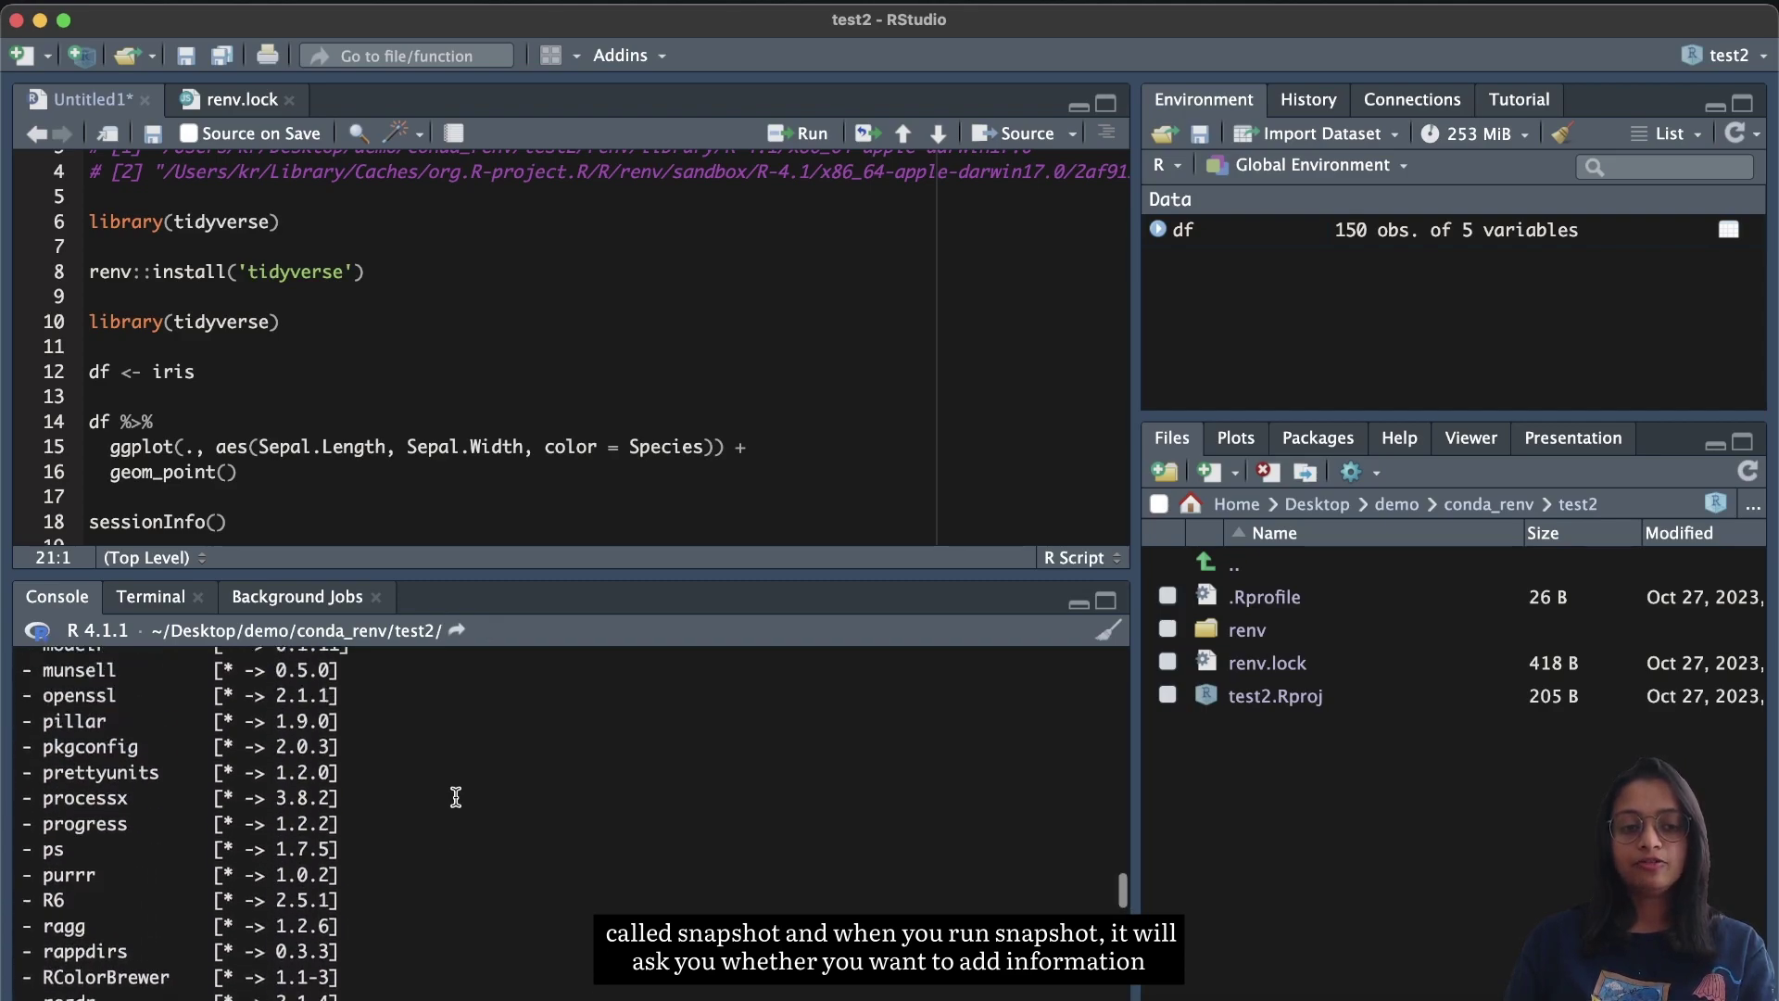
scroll(456, 797, up, 2)
scroll(456, 797, down, 20)
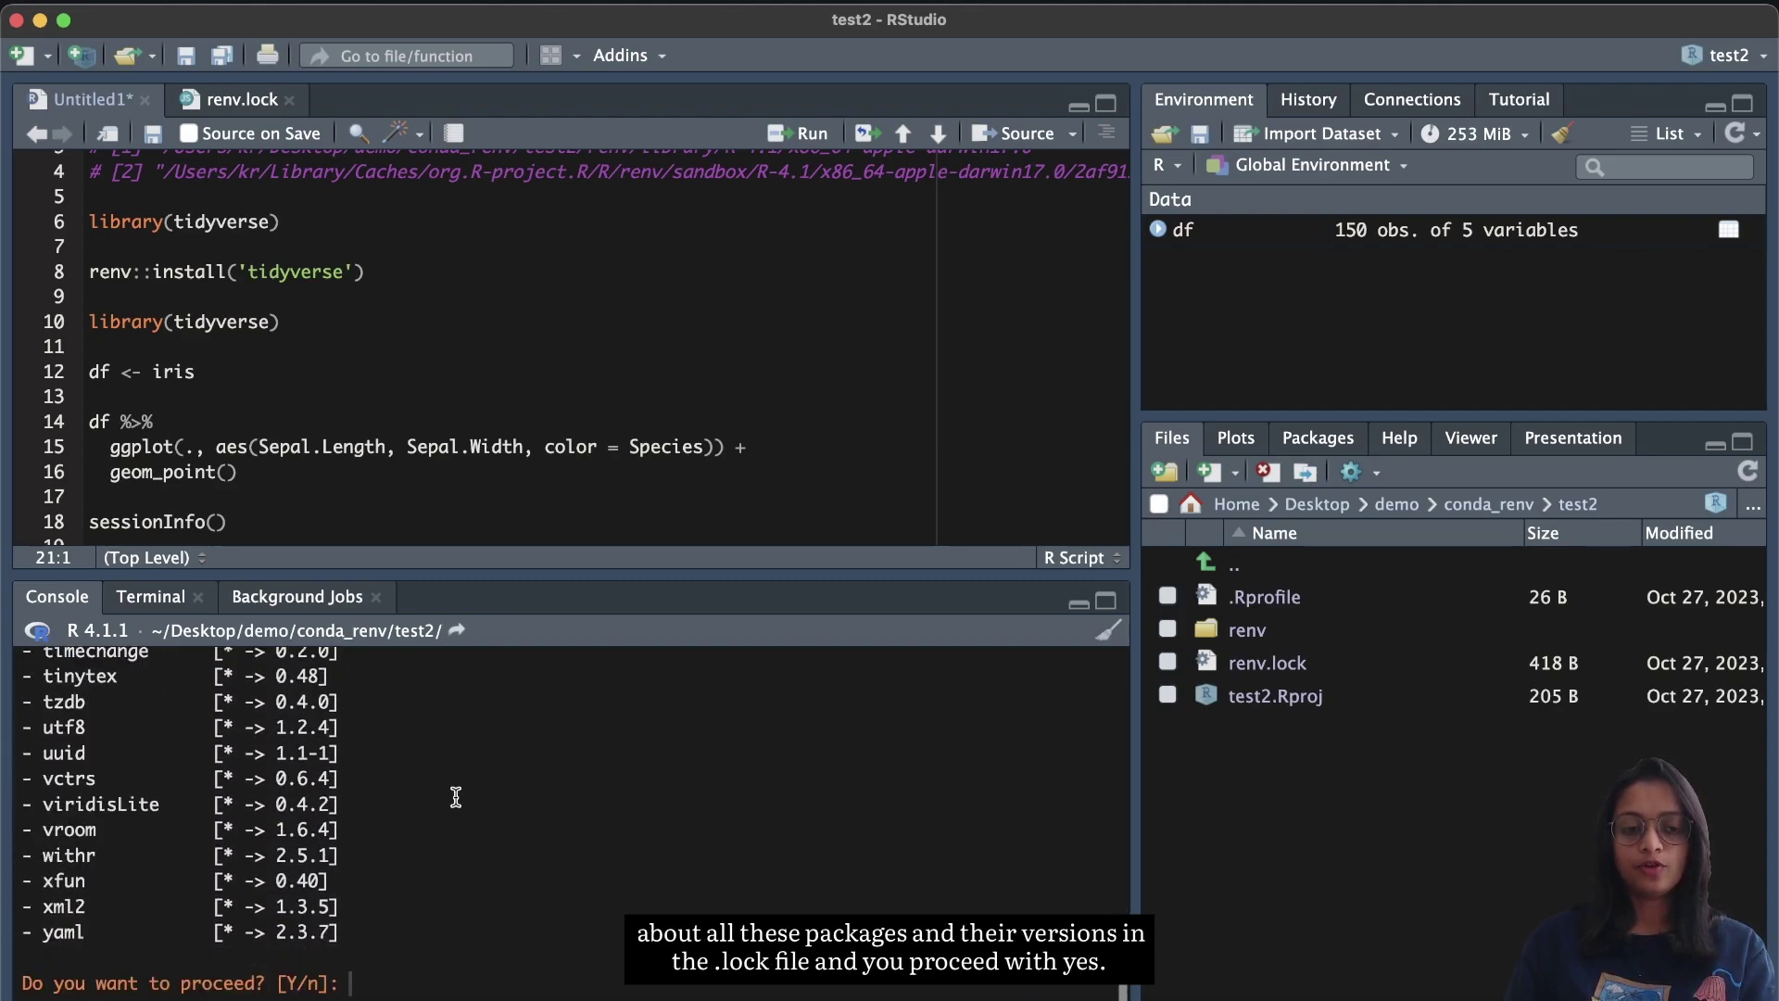
text(Y)
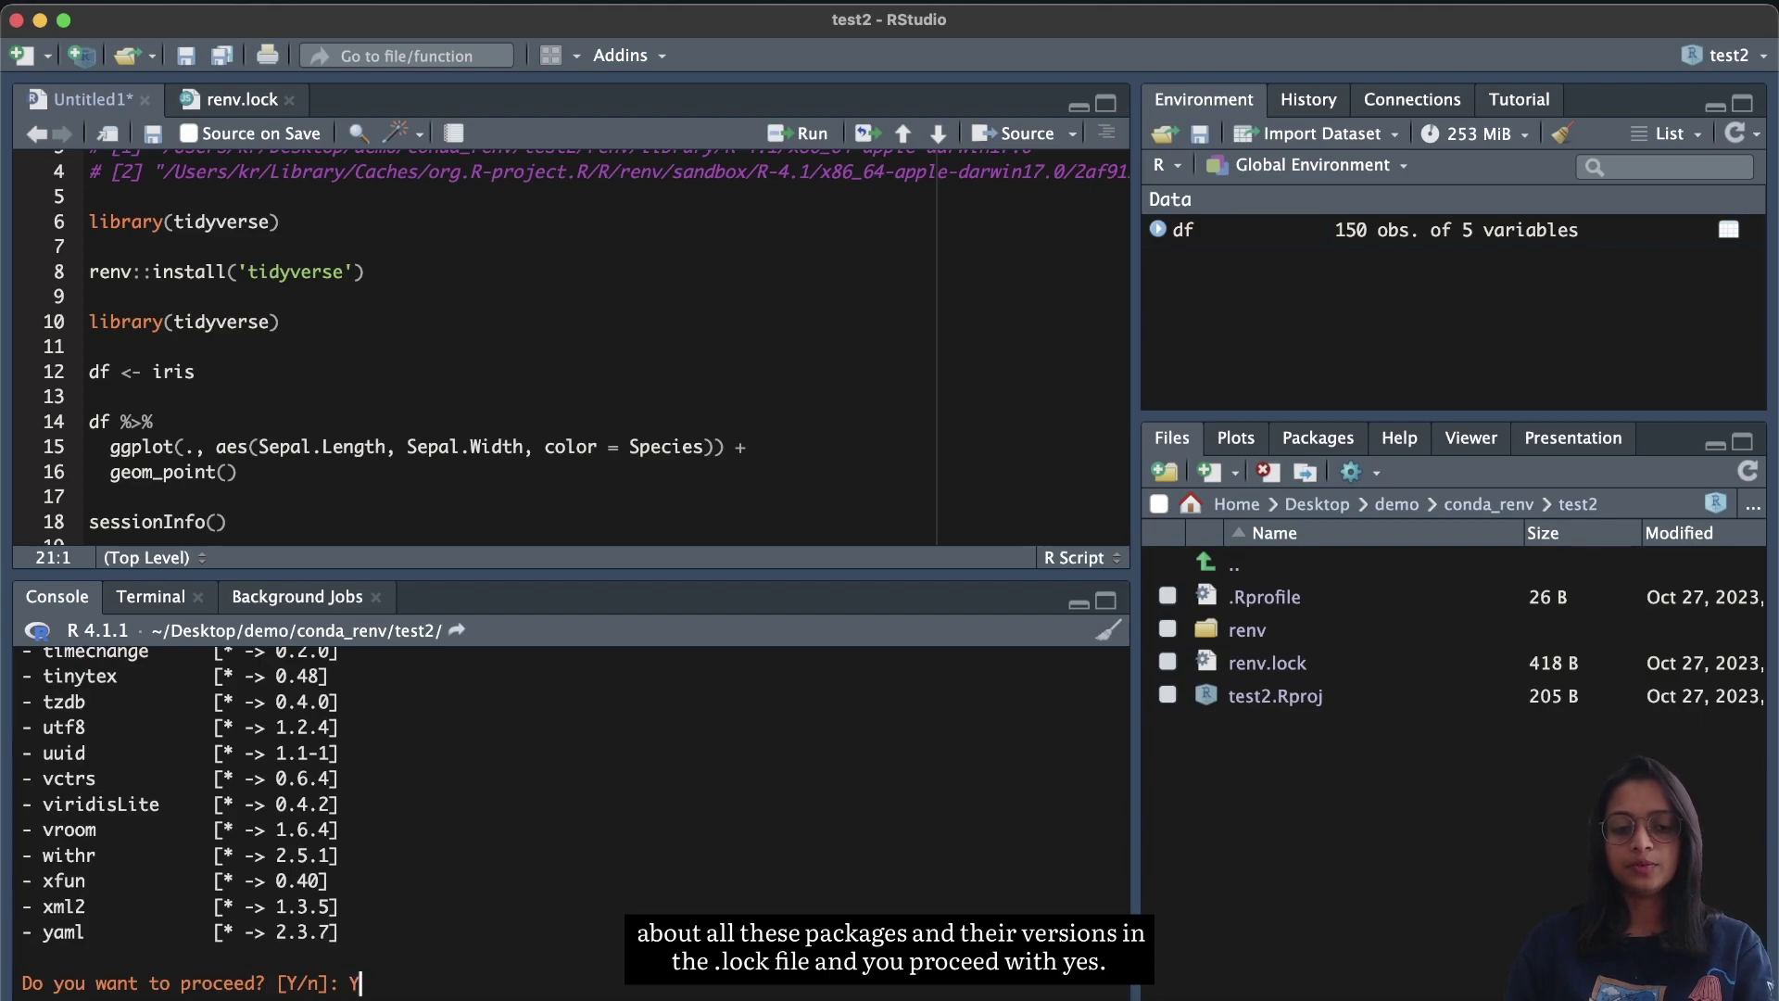
key(Return)
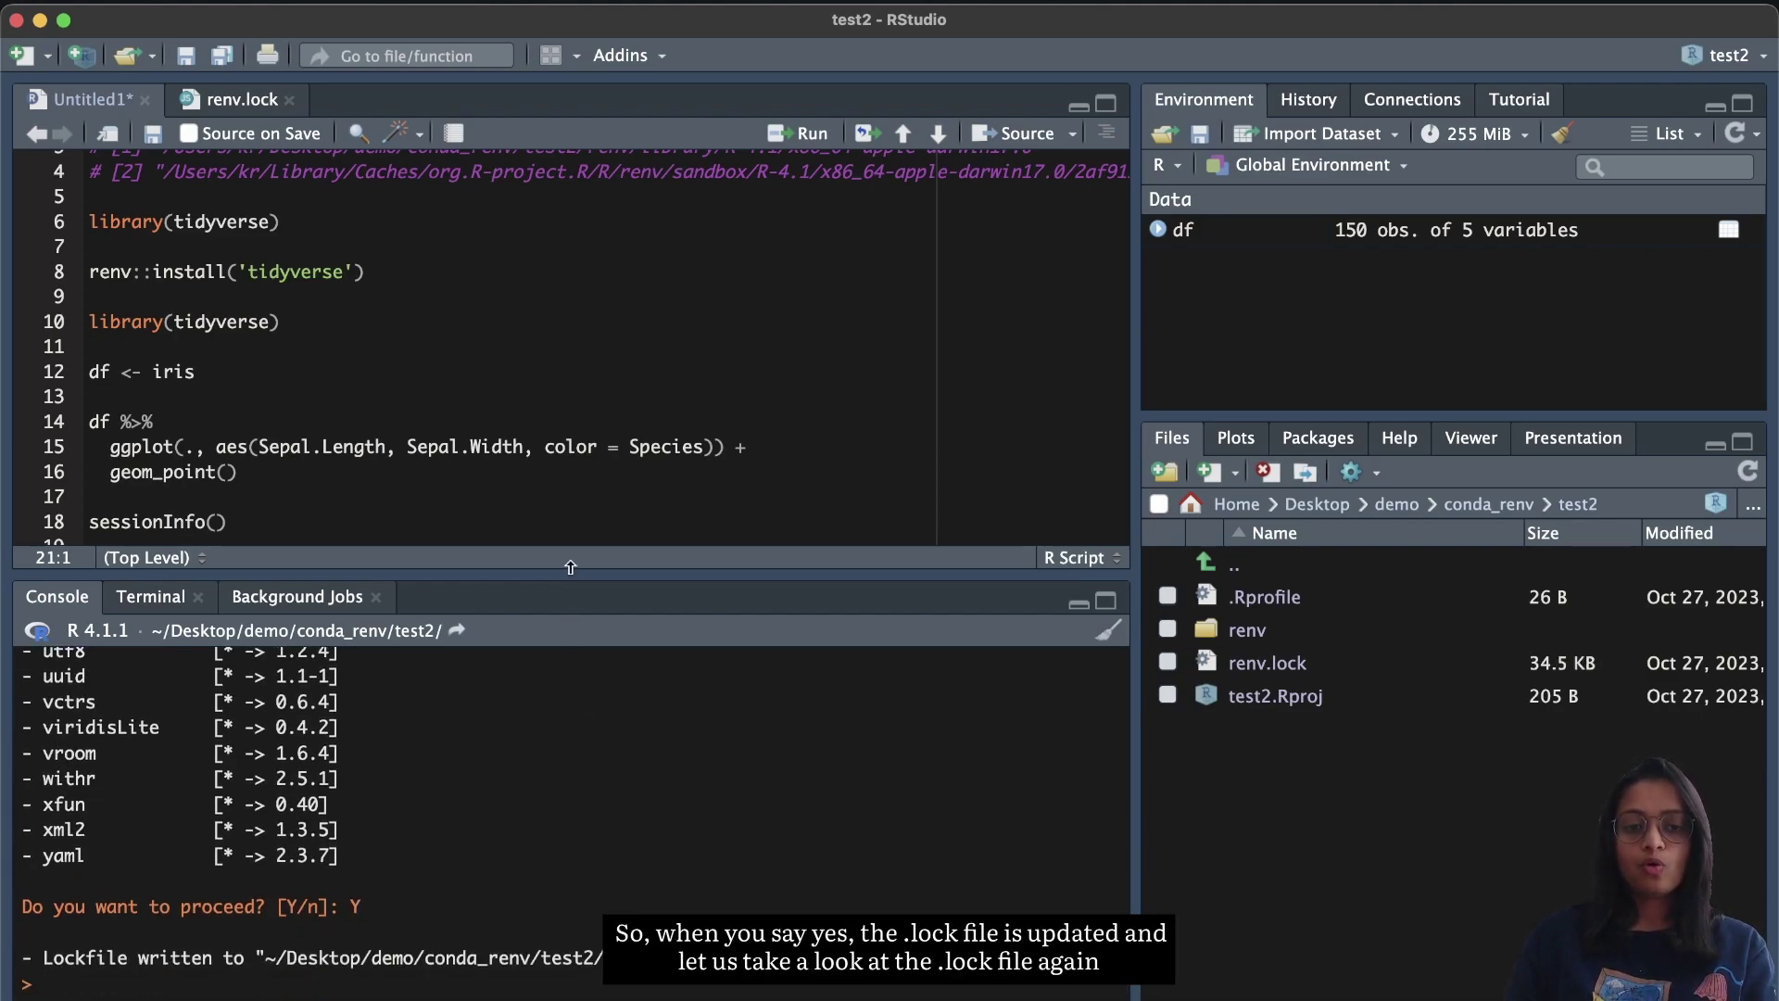
Step: Restore more editor space, reopen renv.lock and examine the package entries and versions written by the snapshot
drag(573, 571, 582, 691)
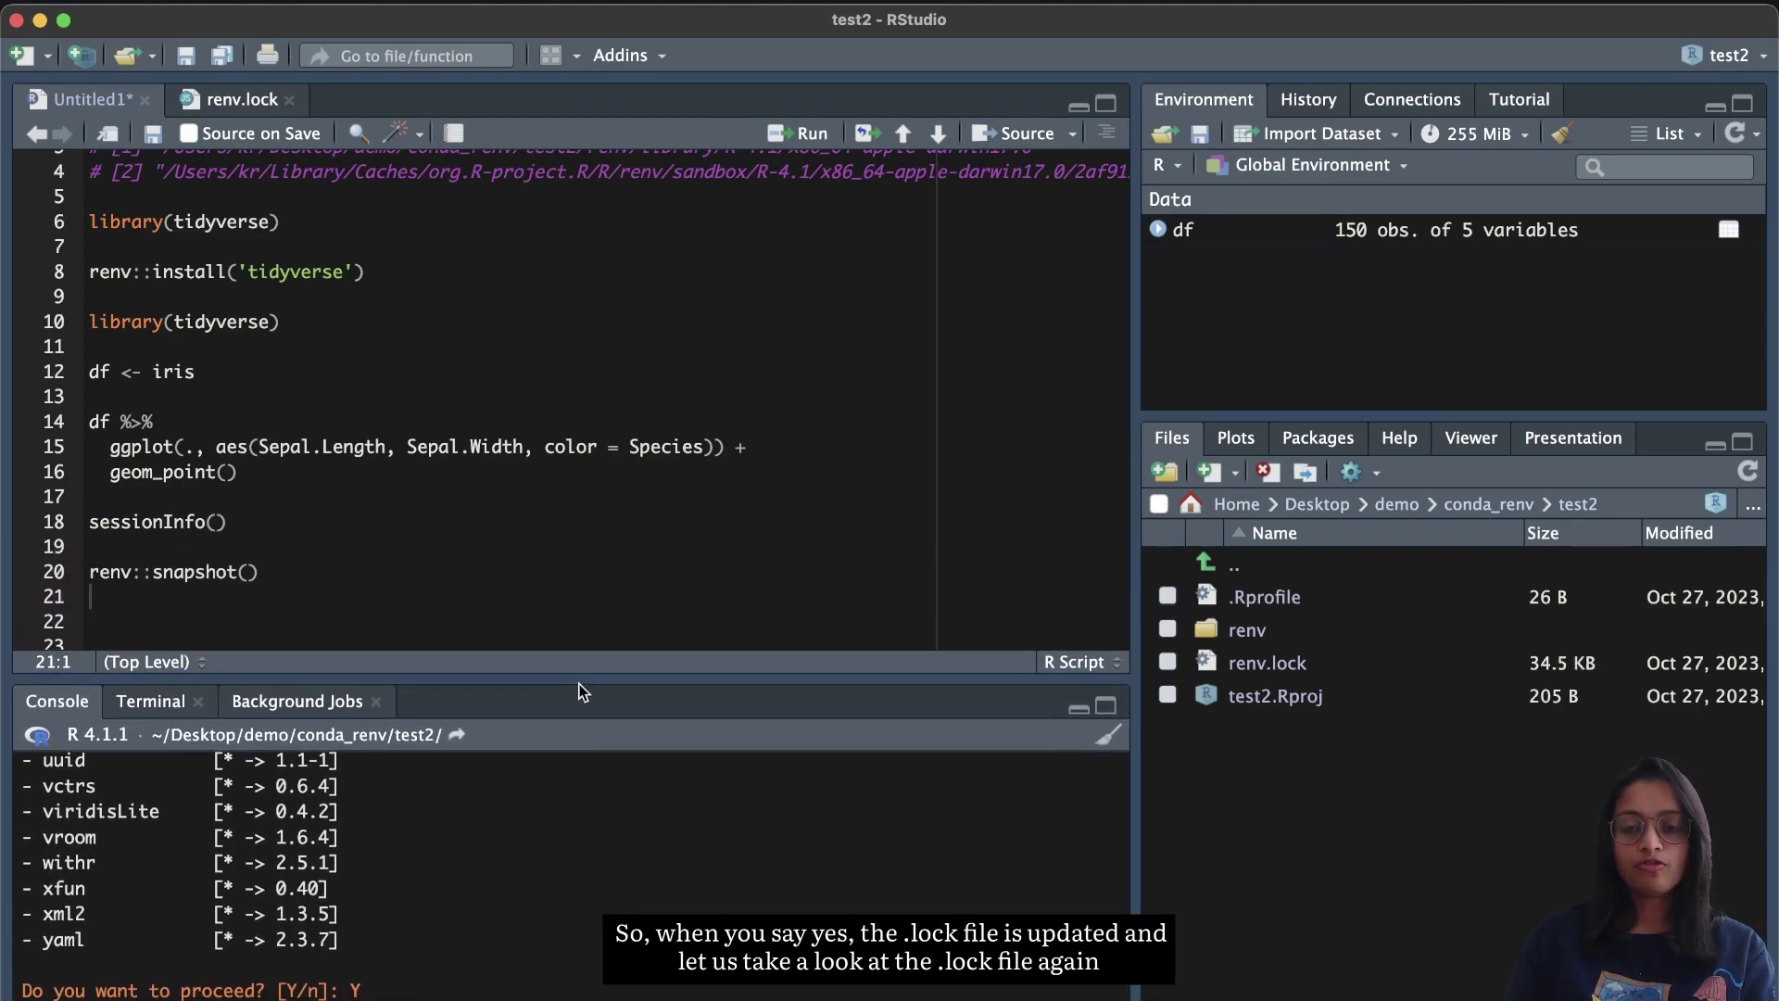
click(1268, 664)
scroll(531, 492, down, 5)
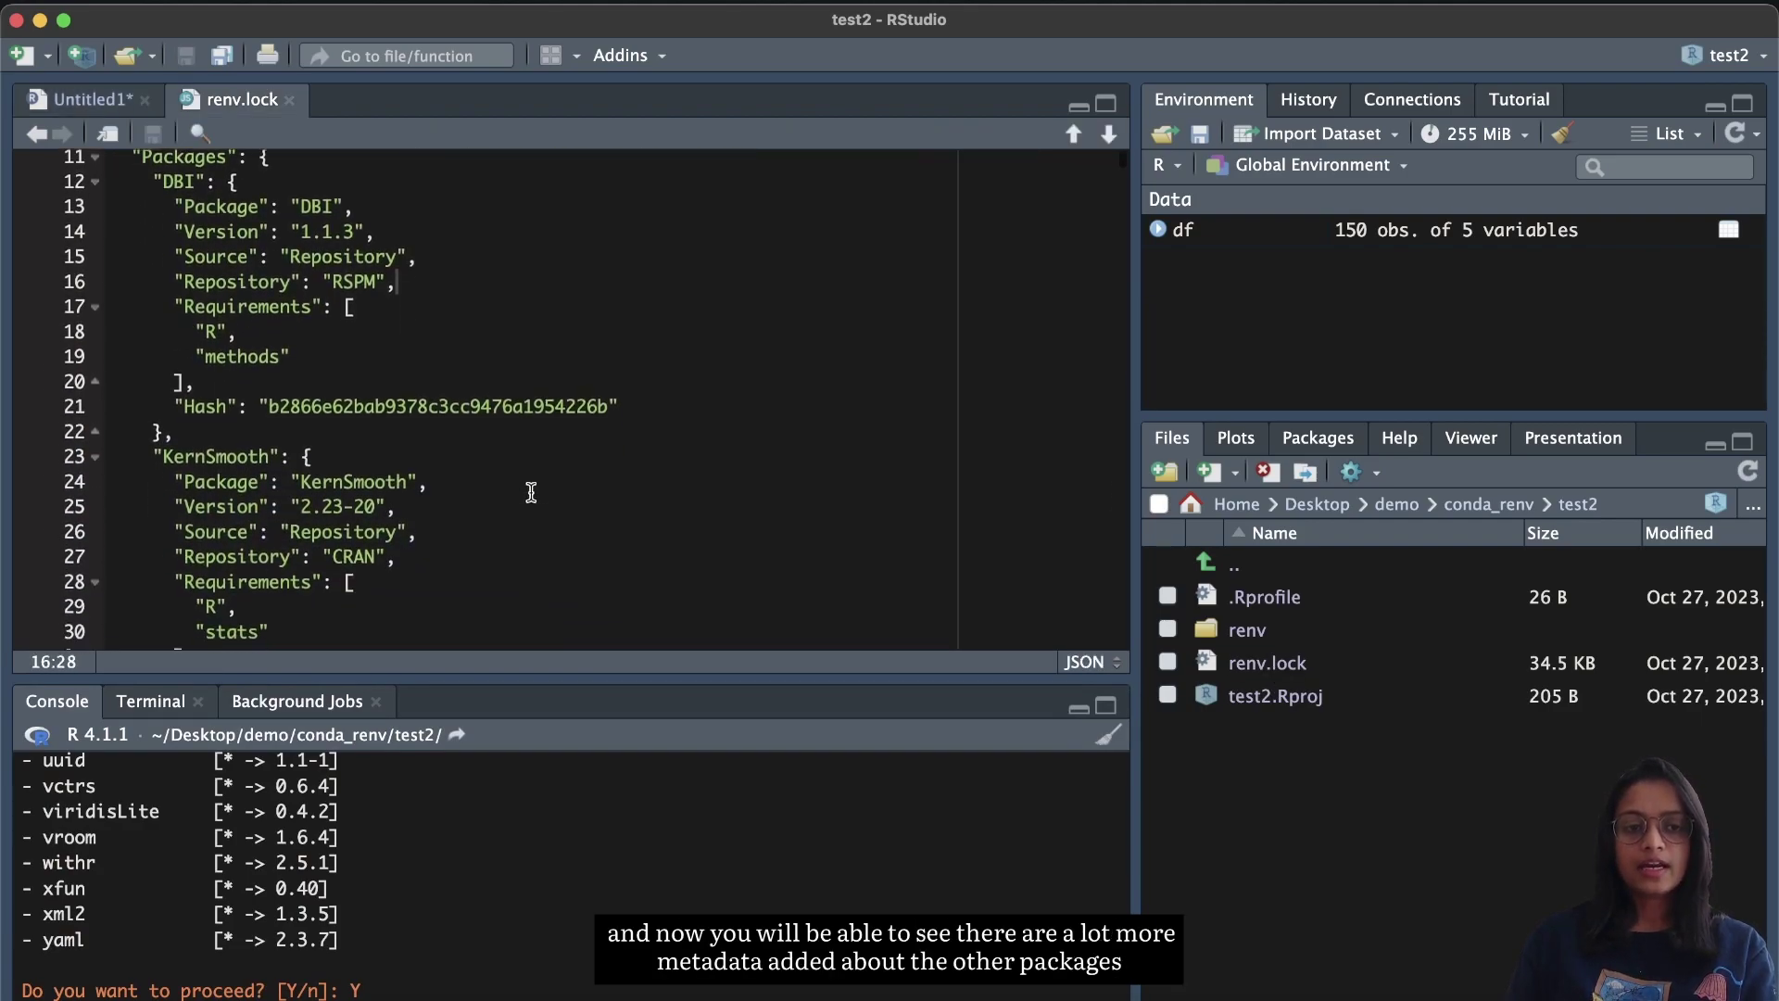
scroll(531, 492, down, 15)
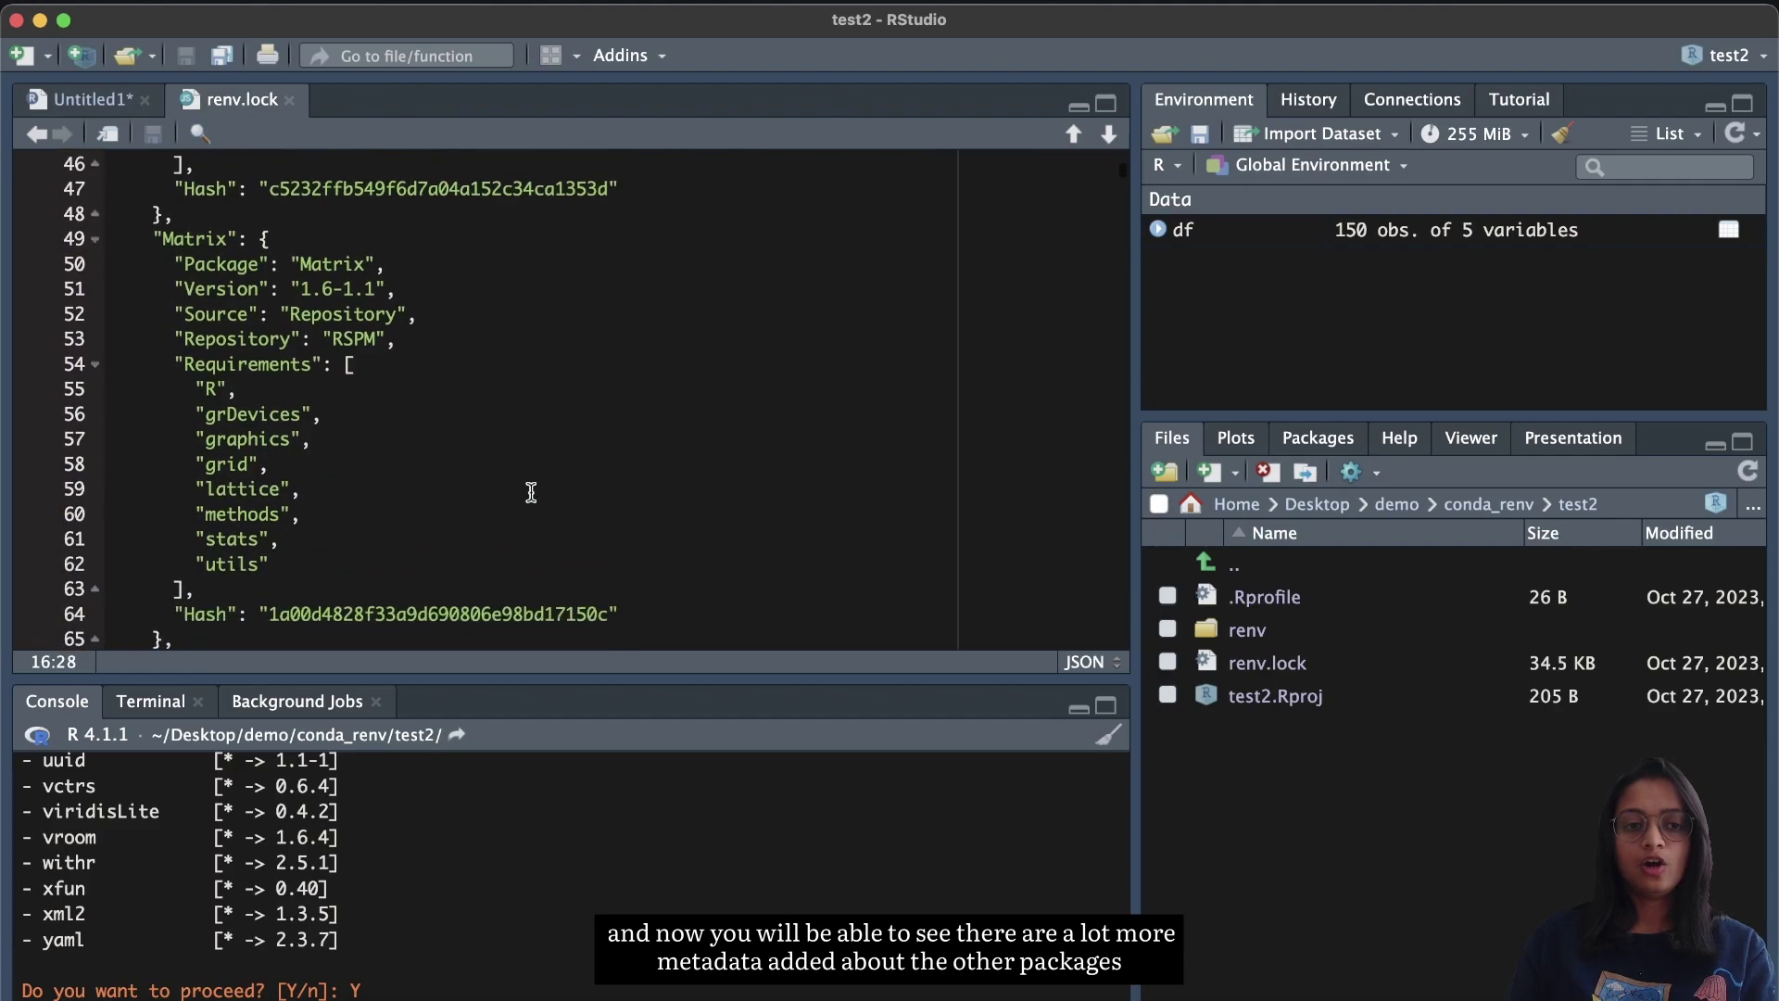
scroll(531, 493, down, 7)
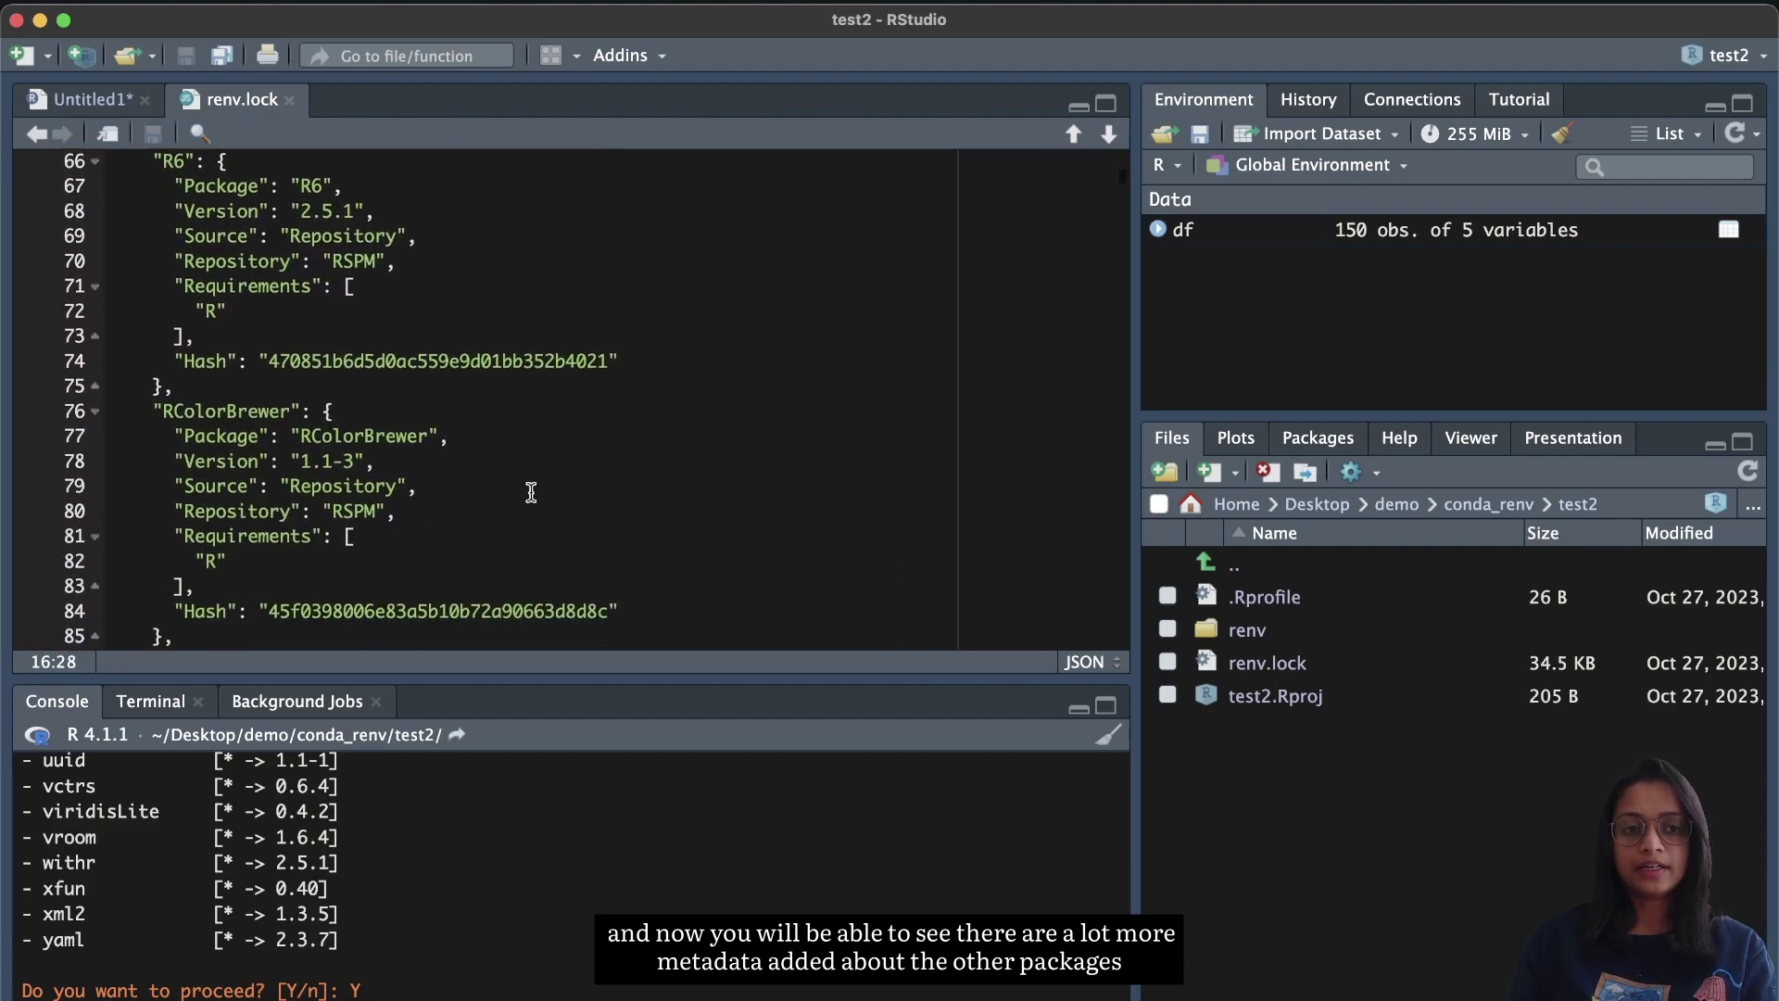
scroll(531, 492, down, 3)
scroll(531, 492, up, 15)
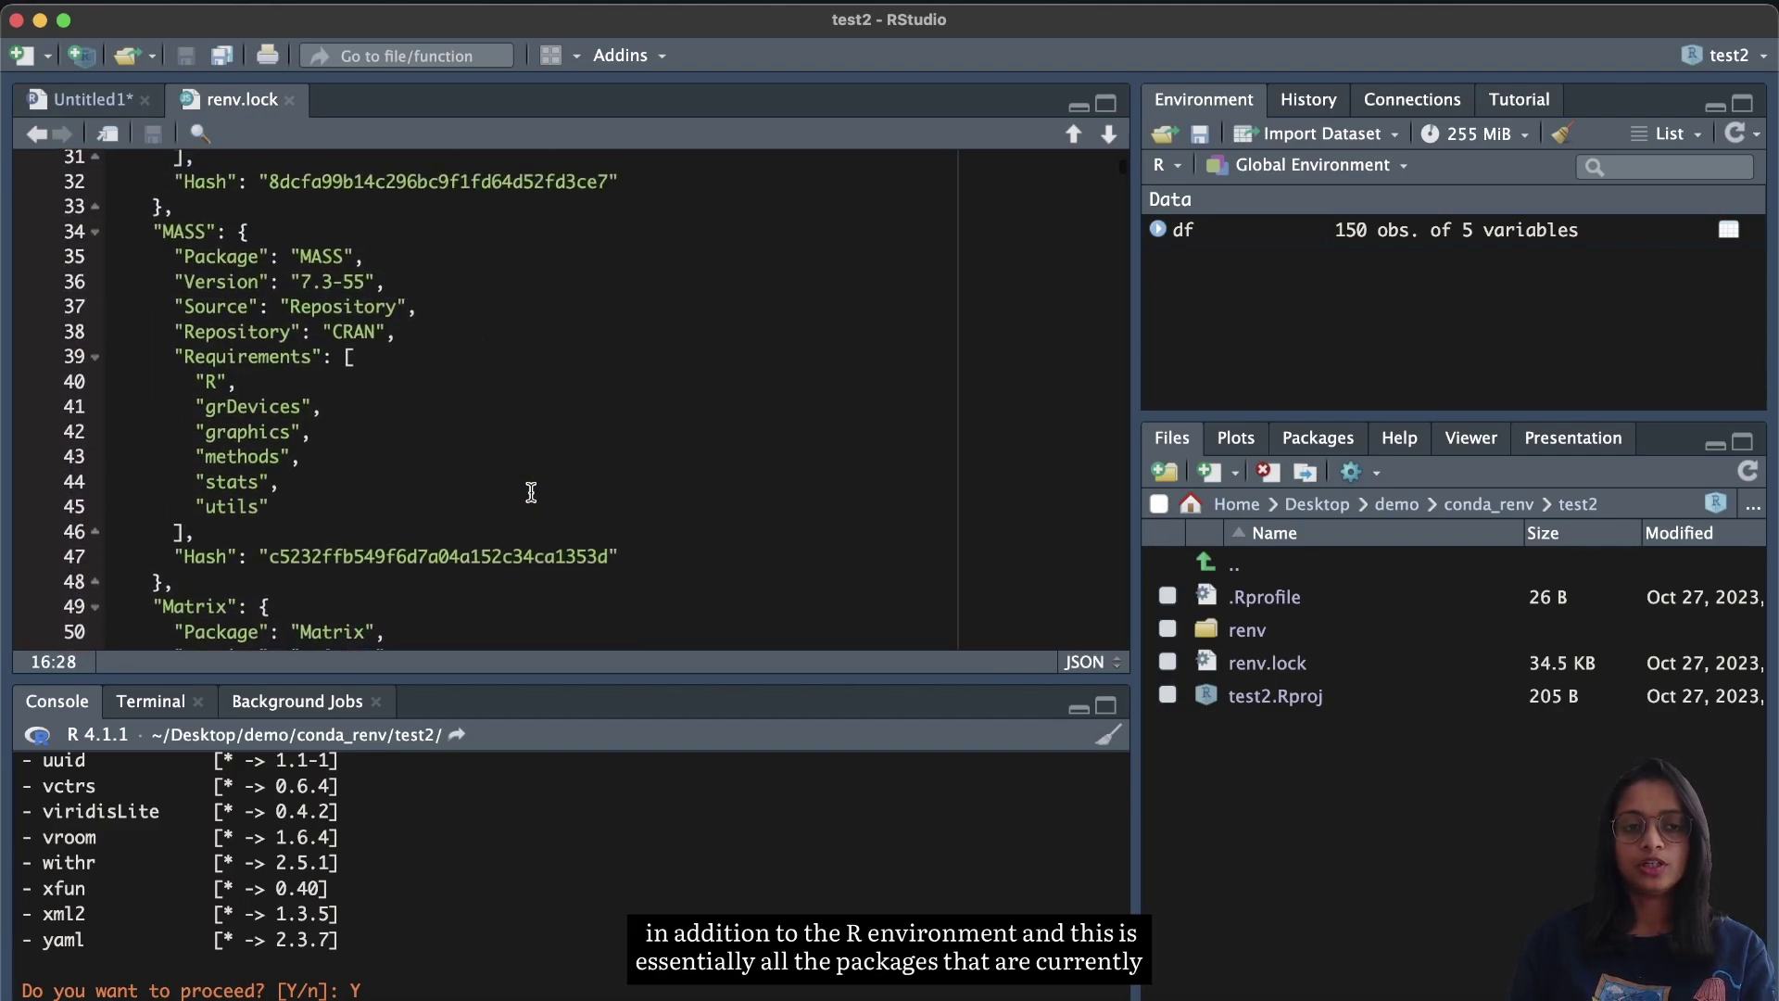
scroll(531, 492, up, 10)
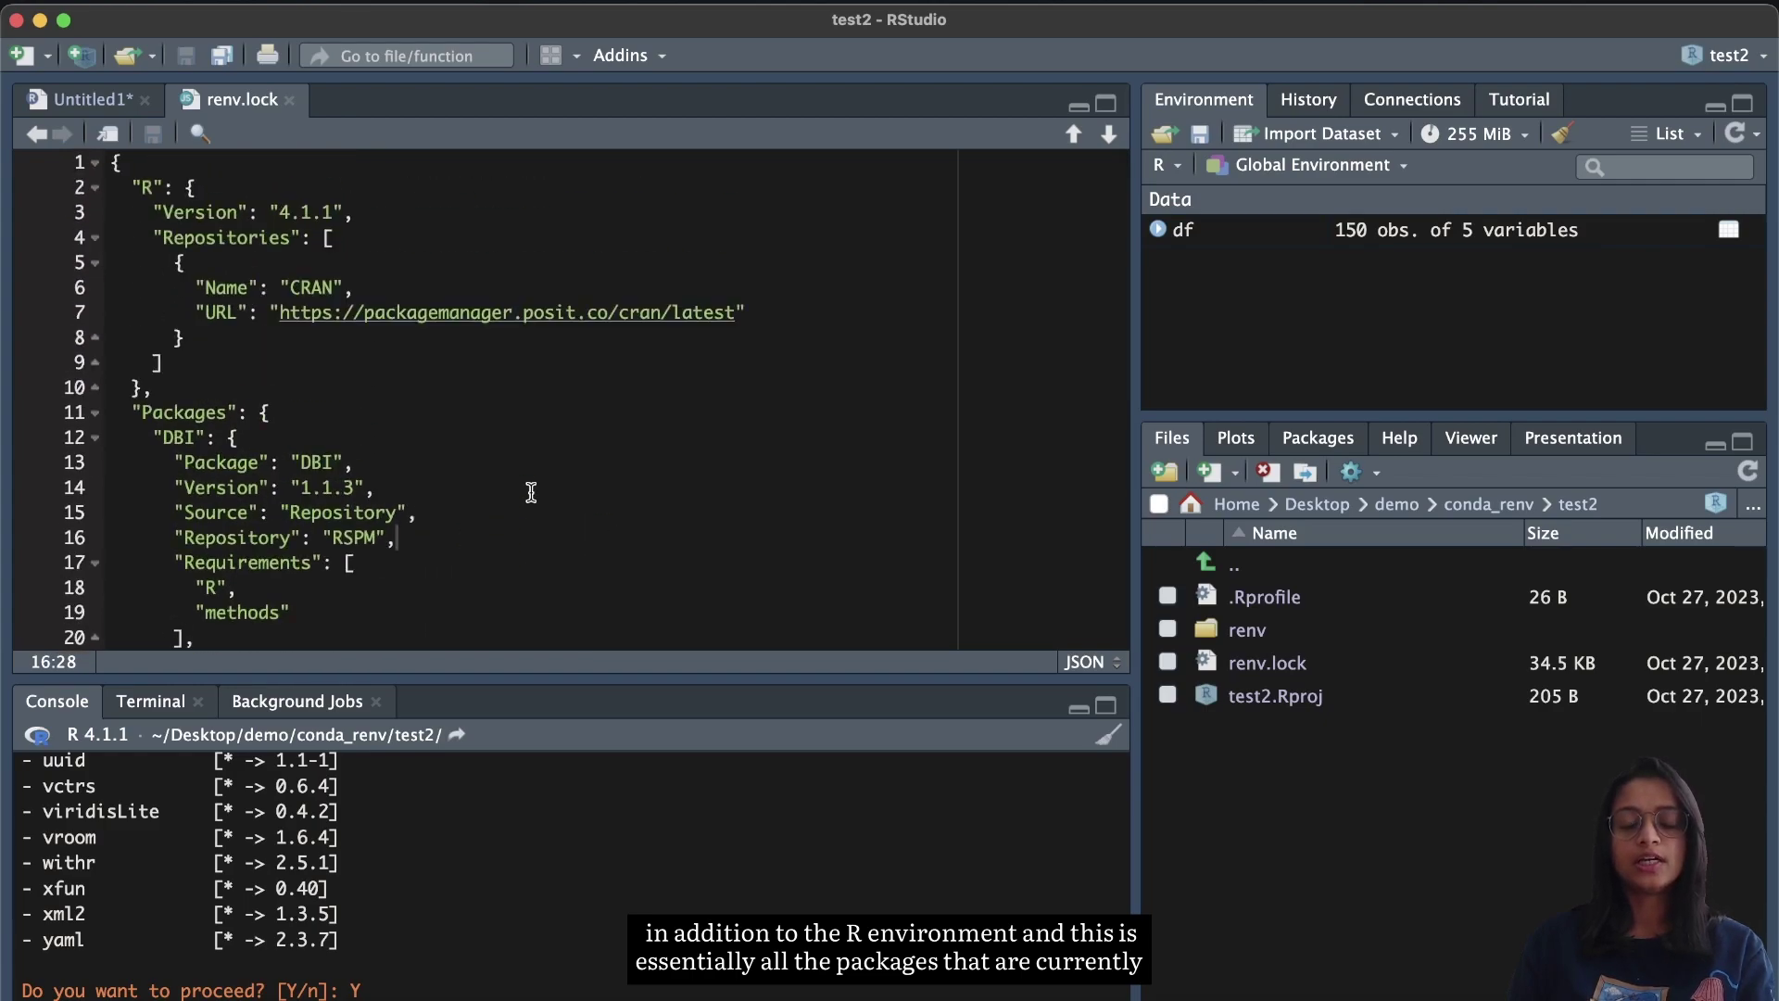
scroll(531, 492, down, 13)
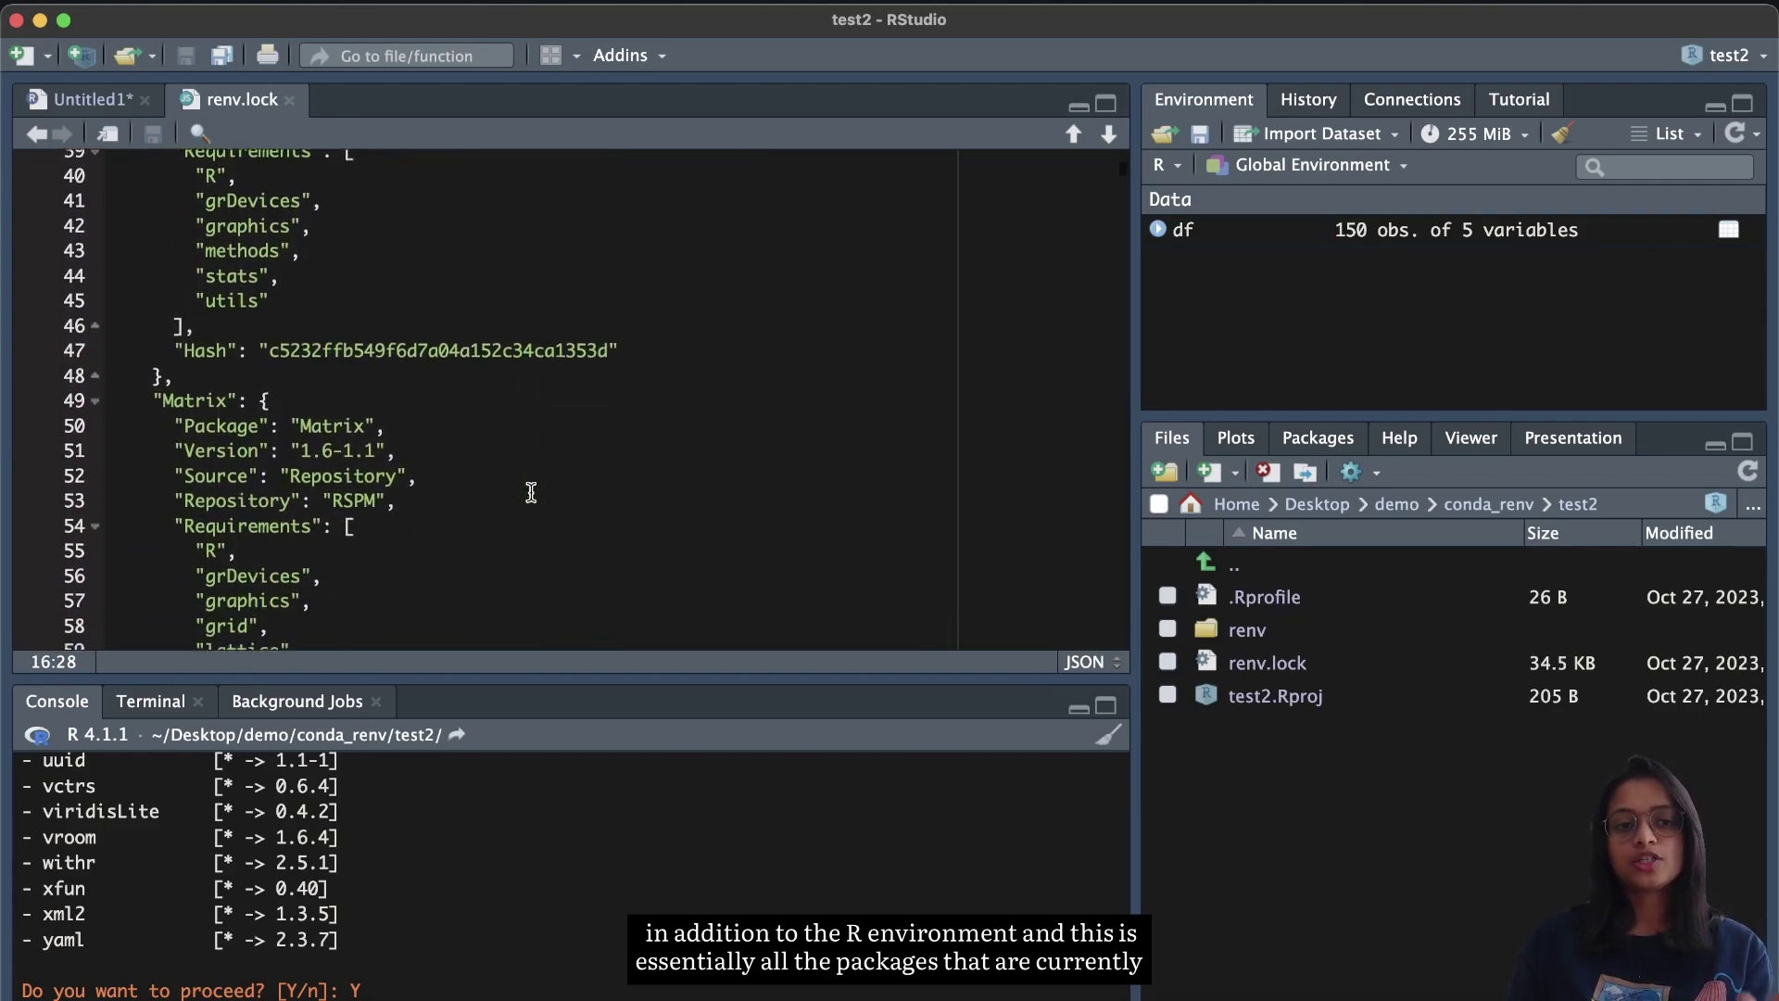
scroll(531, 492, down, 5)
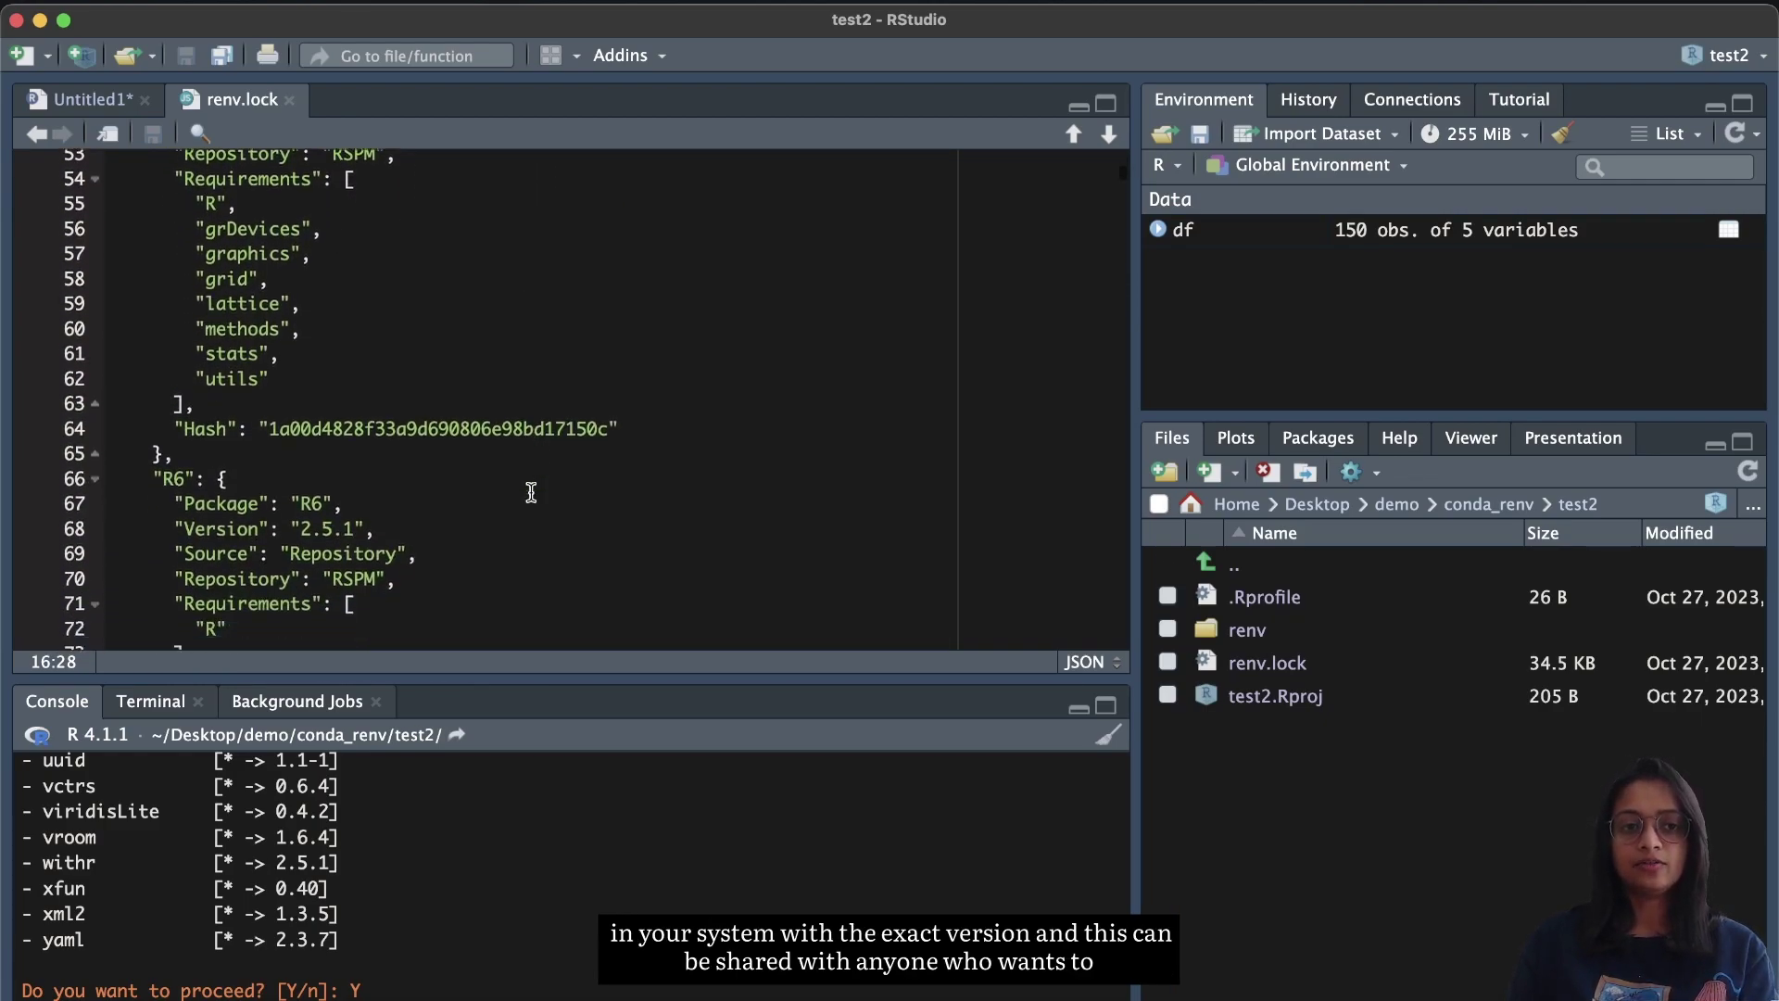
scroll(531, 492, down, 6)
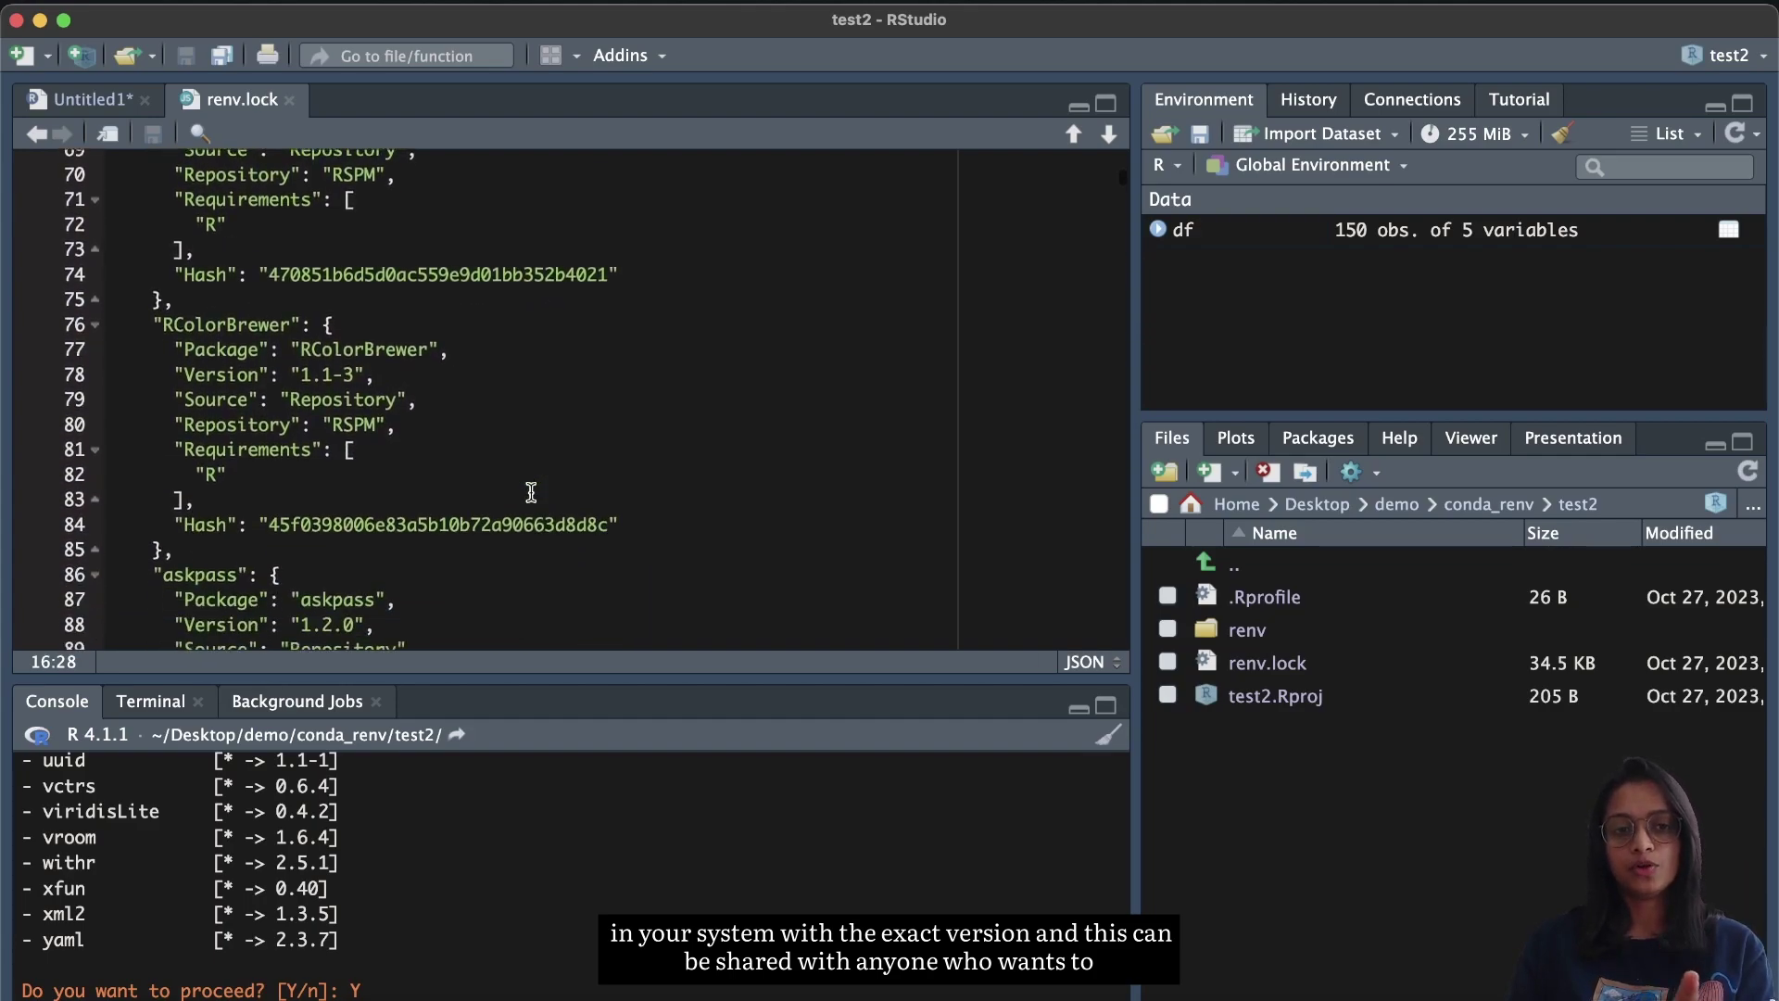
scroll(531, 492, down, 10)
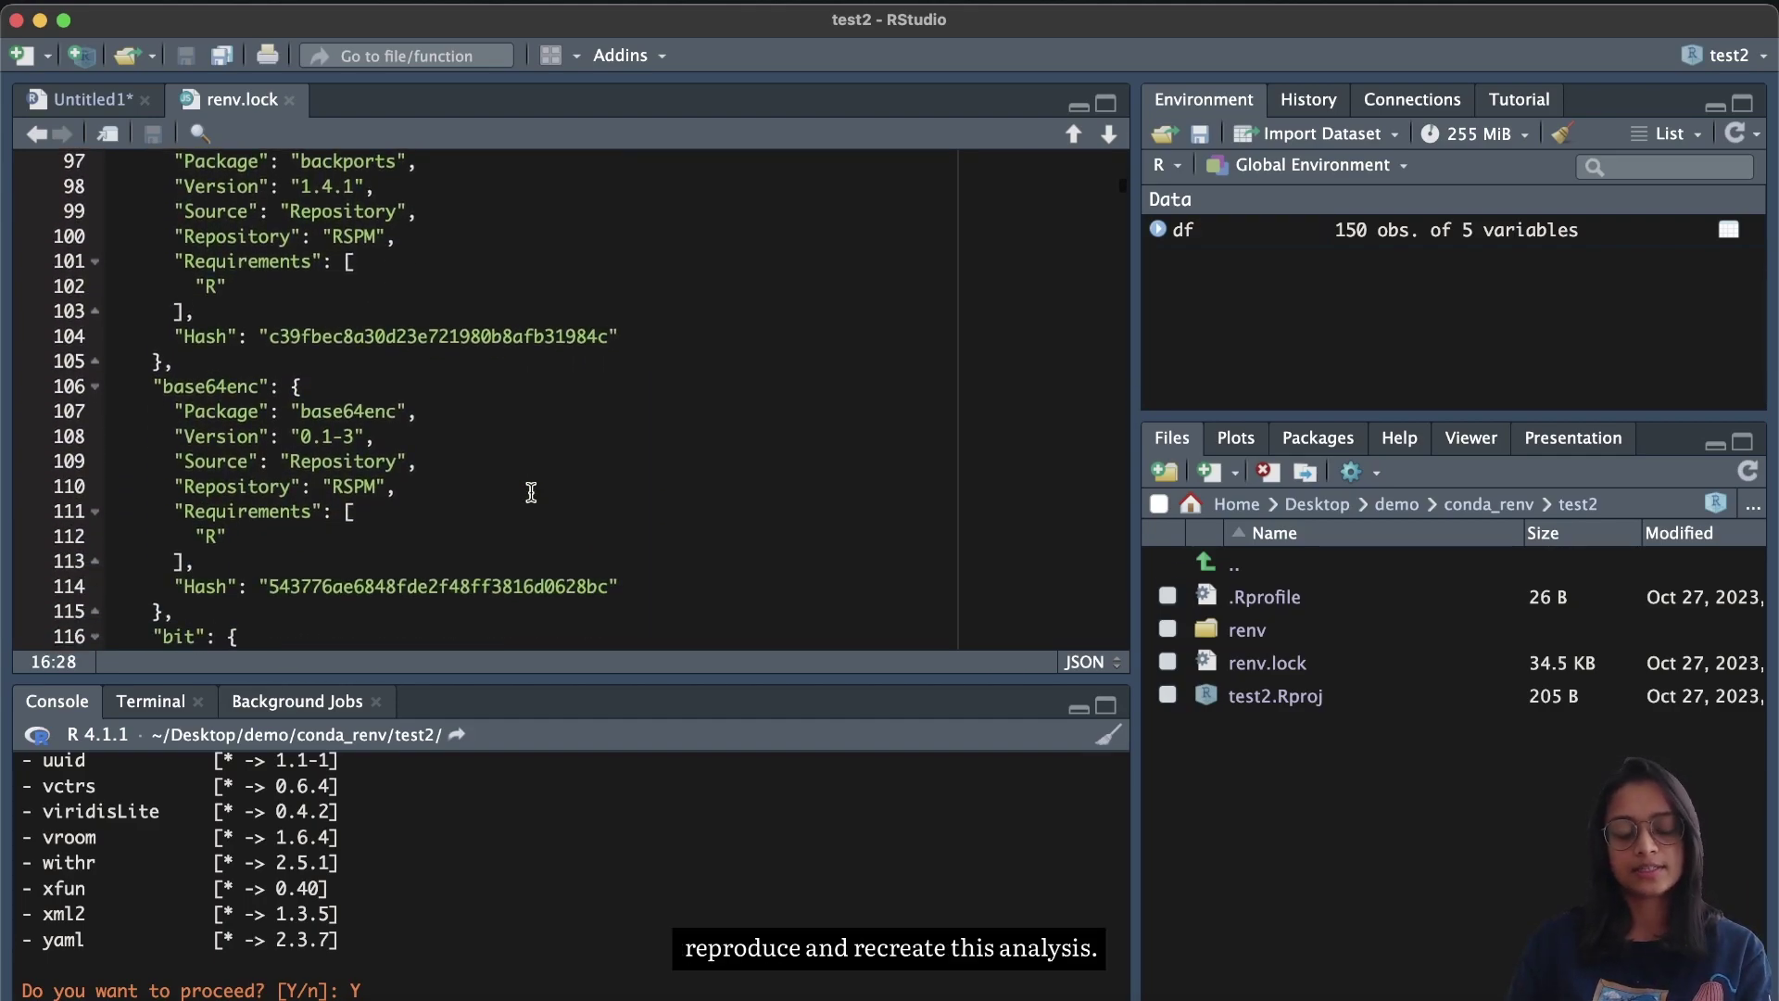
scroll(531, 492, down, 8)
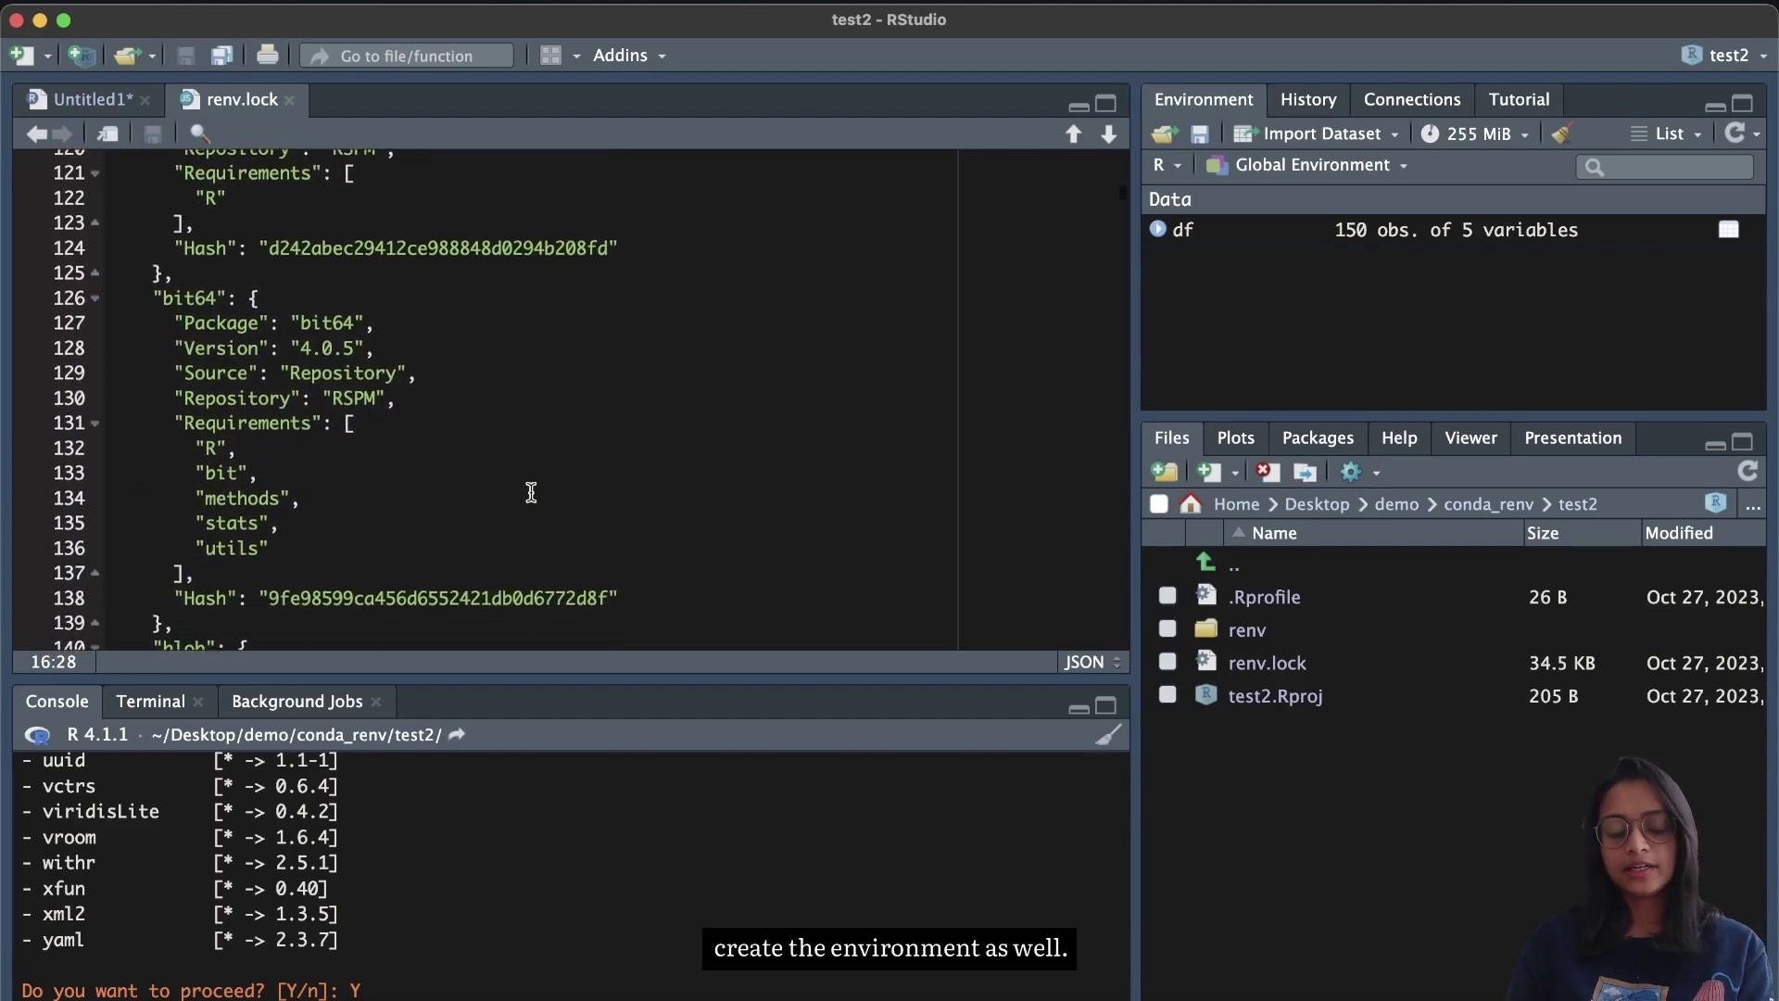
scroll(531, 492, down, 7)
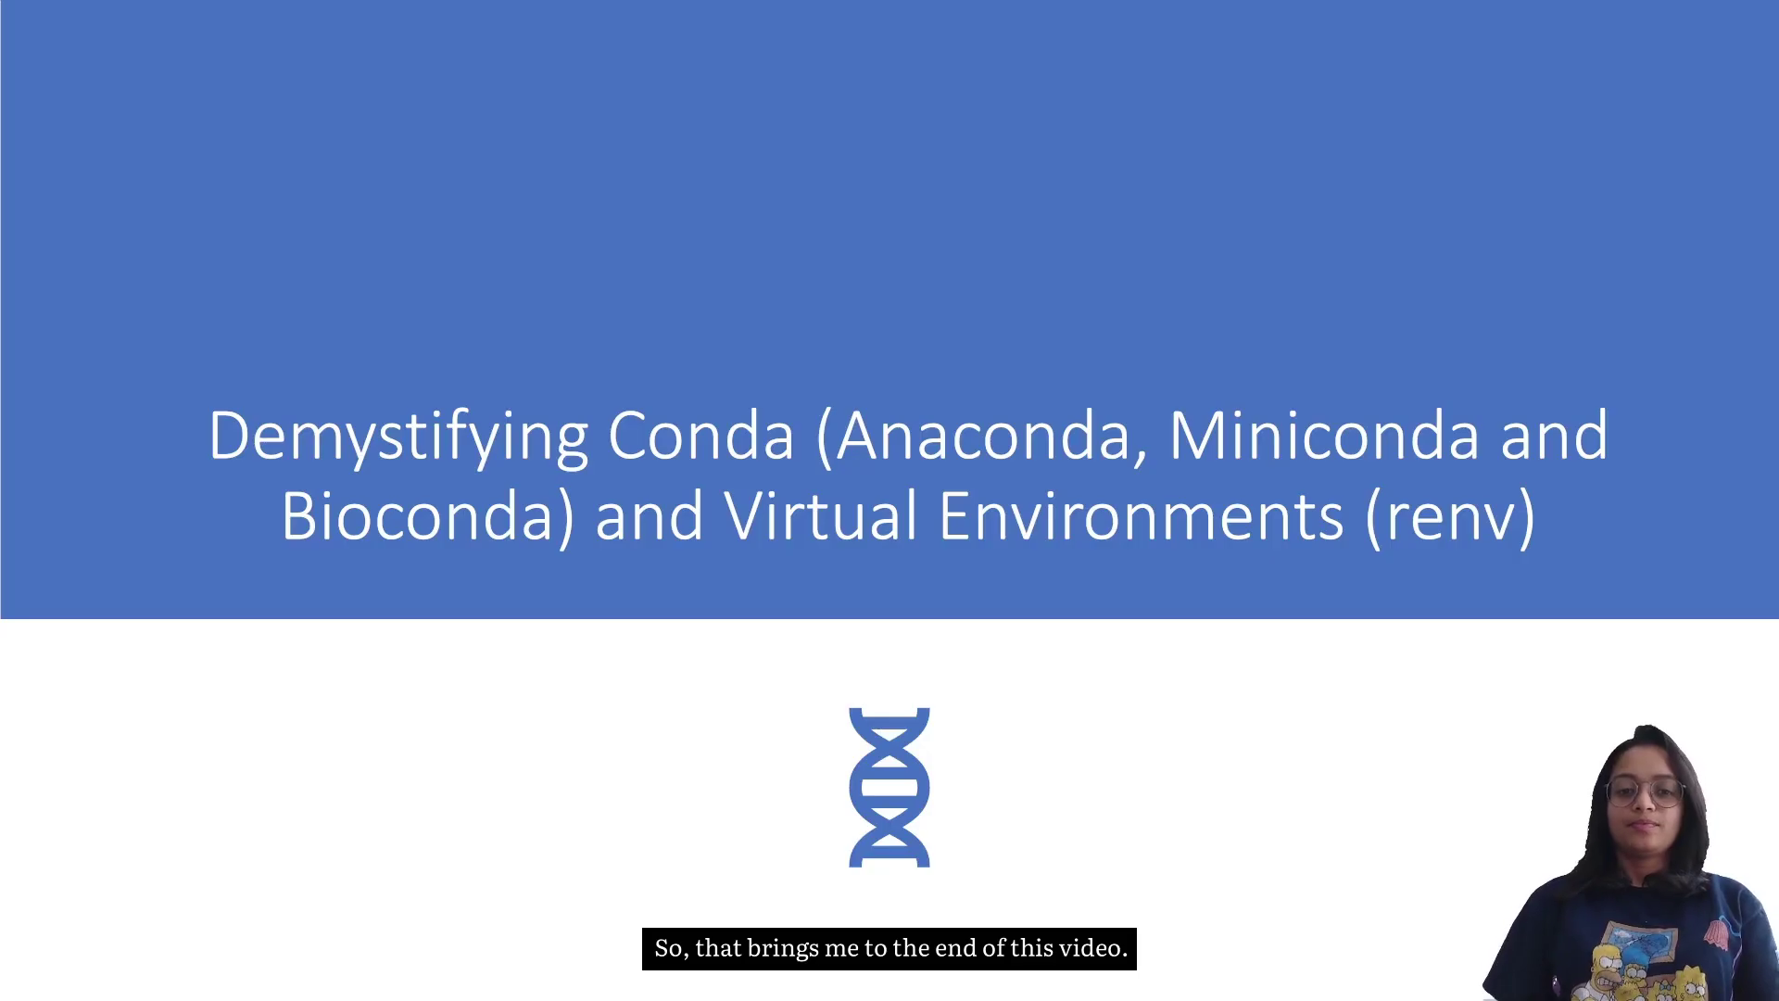